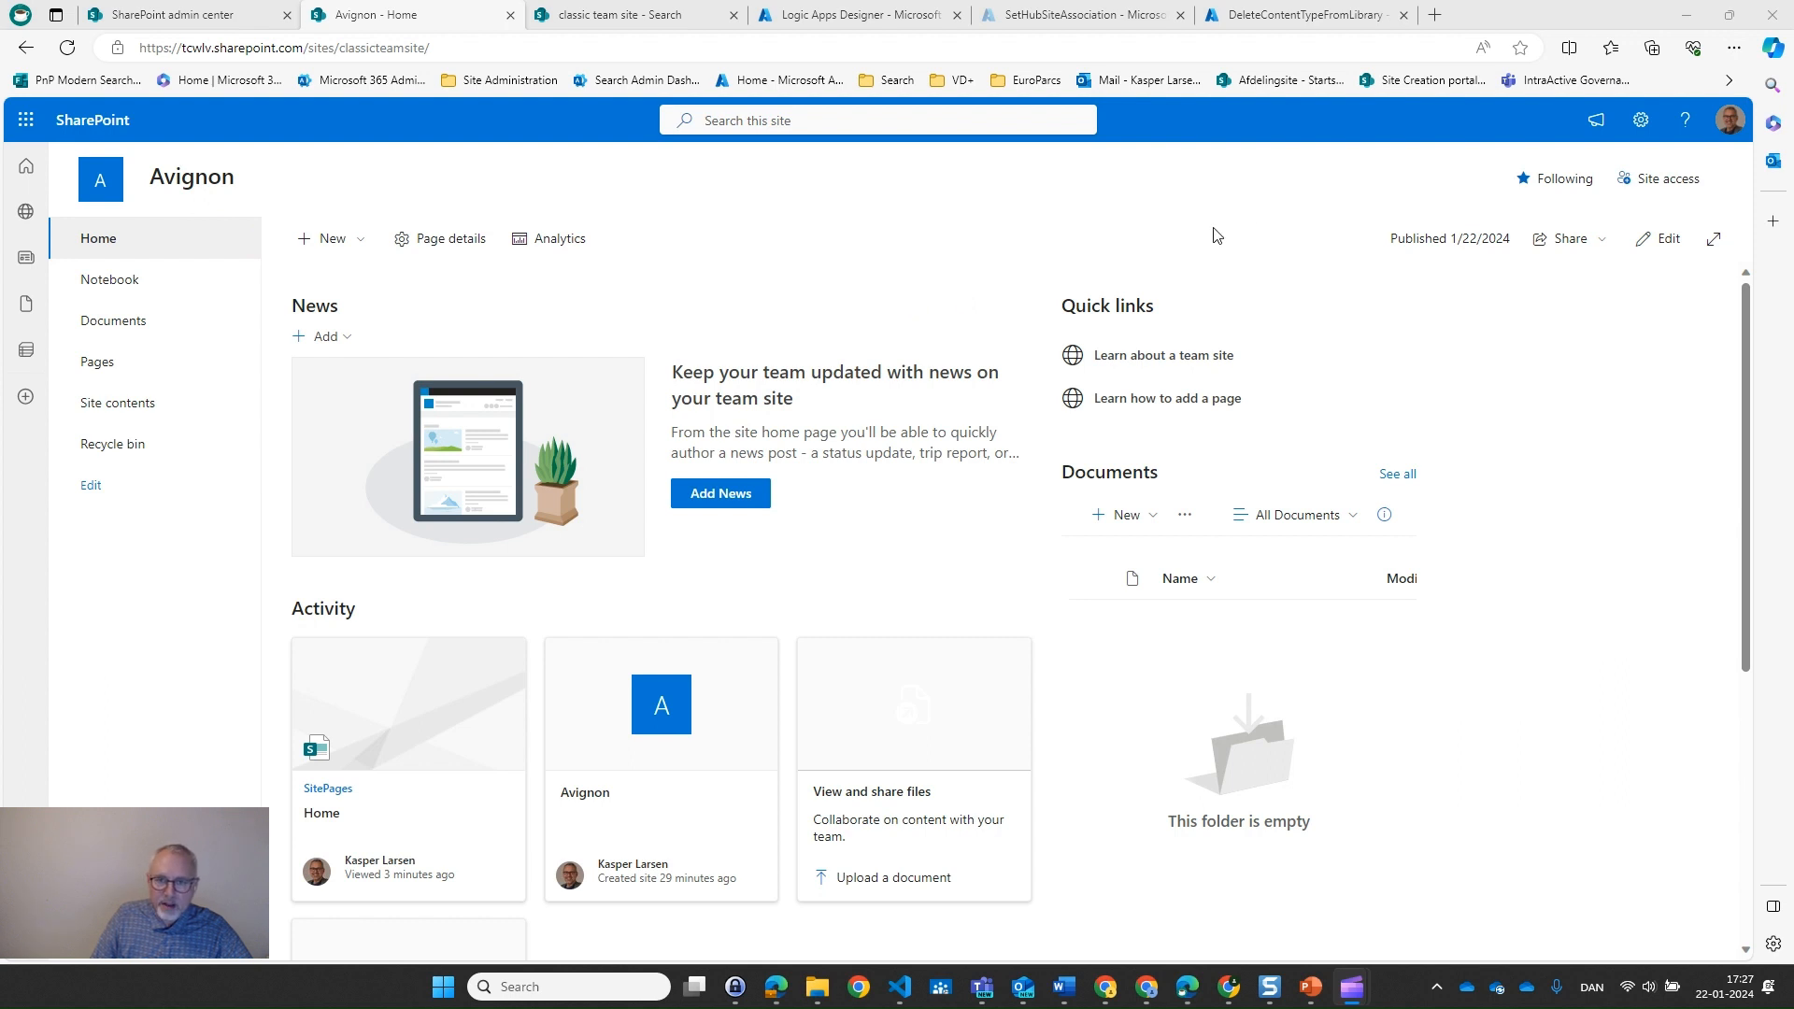
Open the Avignon home page for editing and check which web parts are available for the second column
left_click(1673, 252)
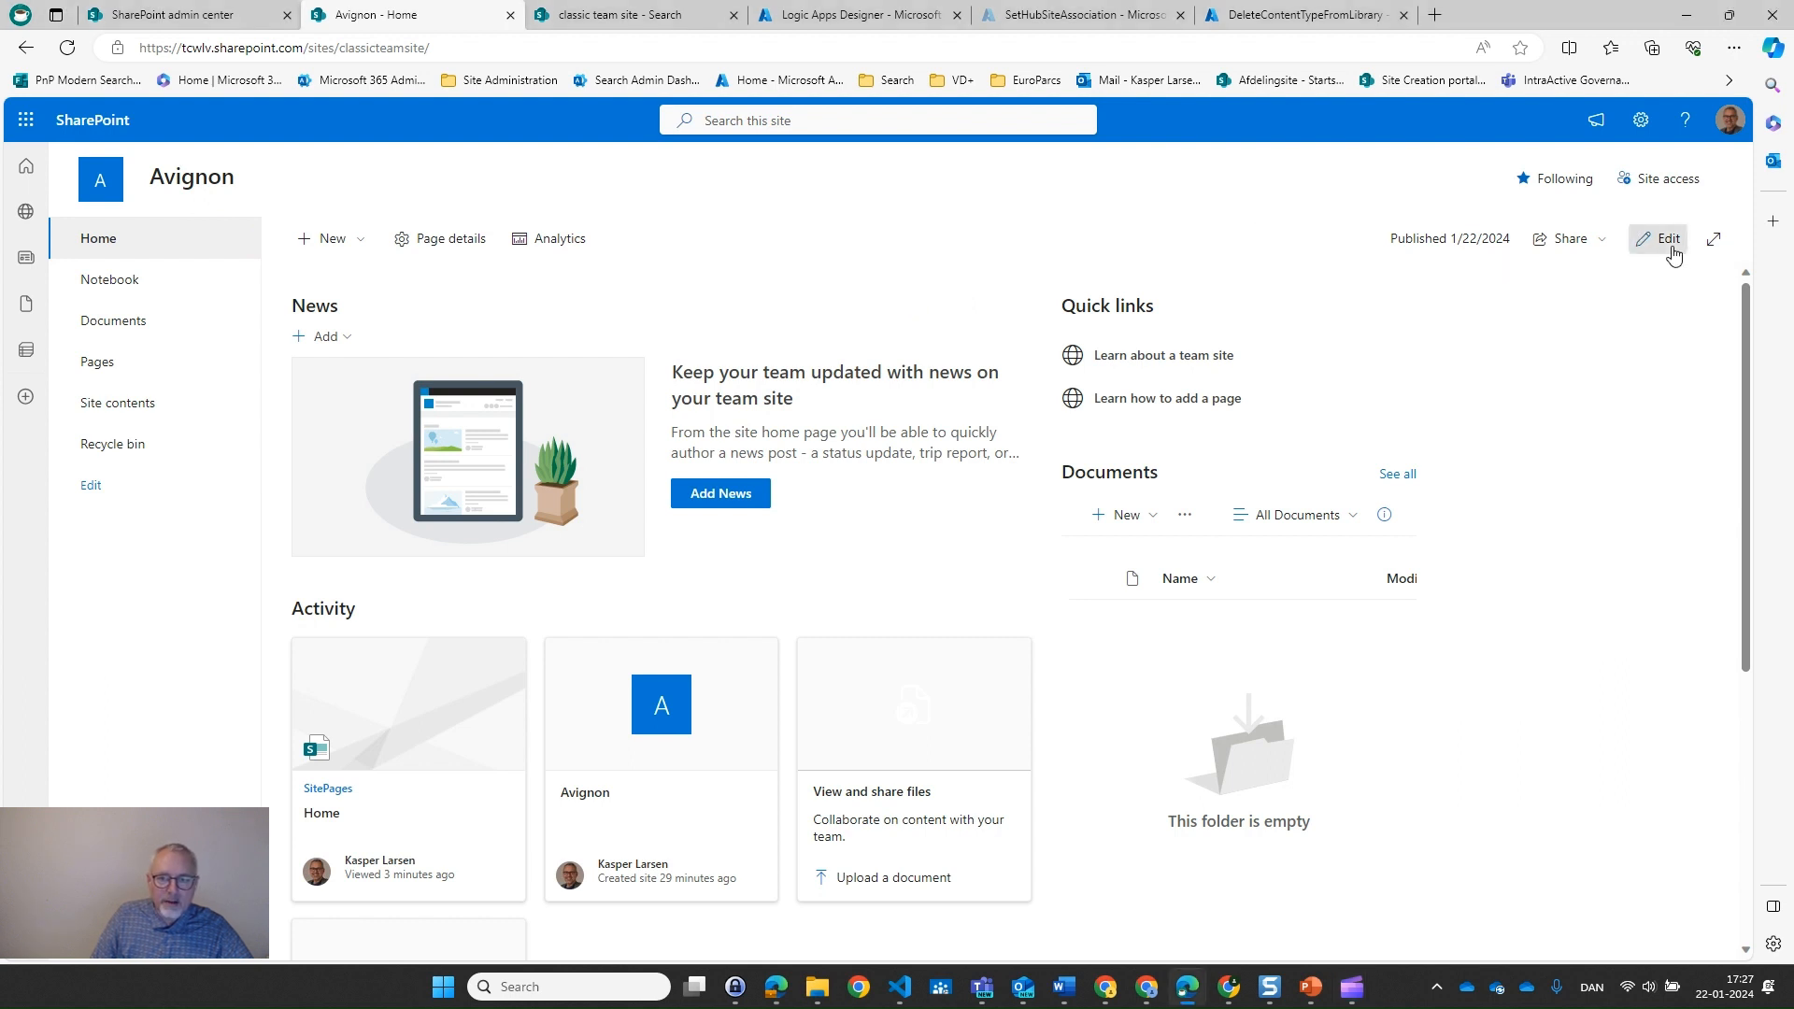
left_click(1672, 252)
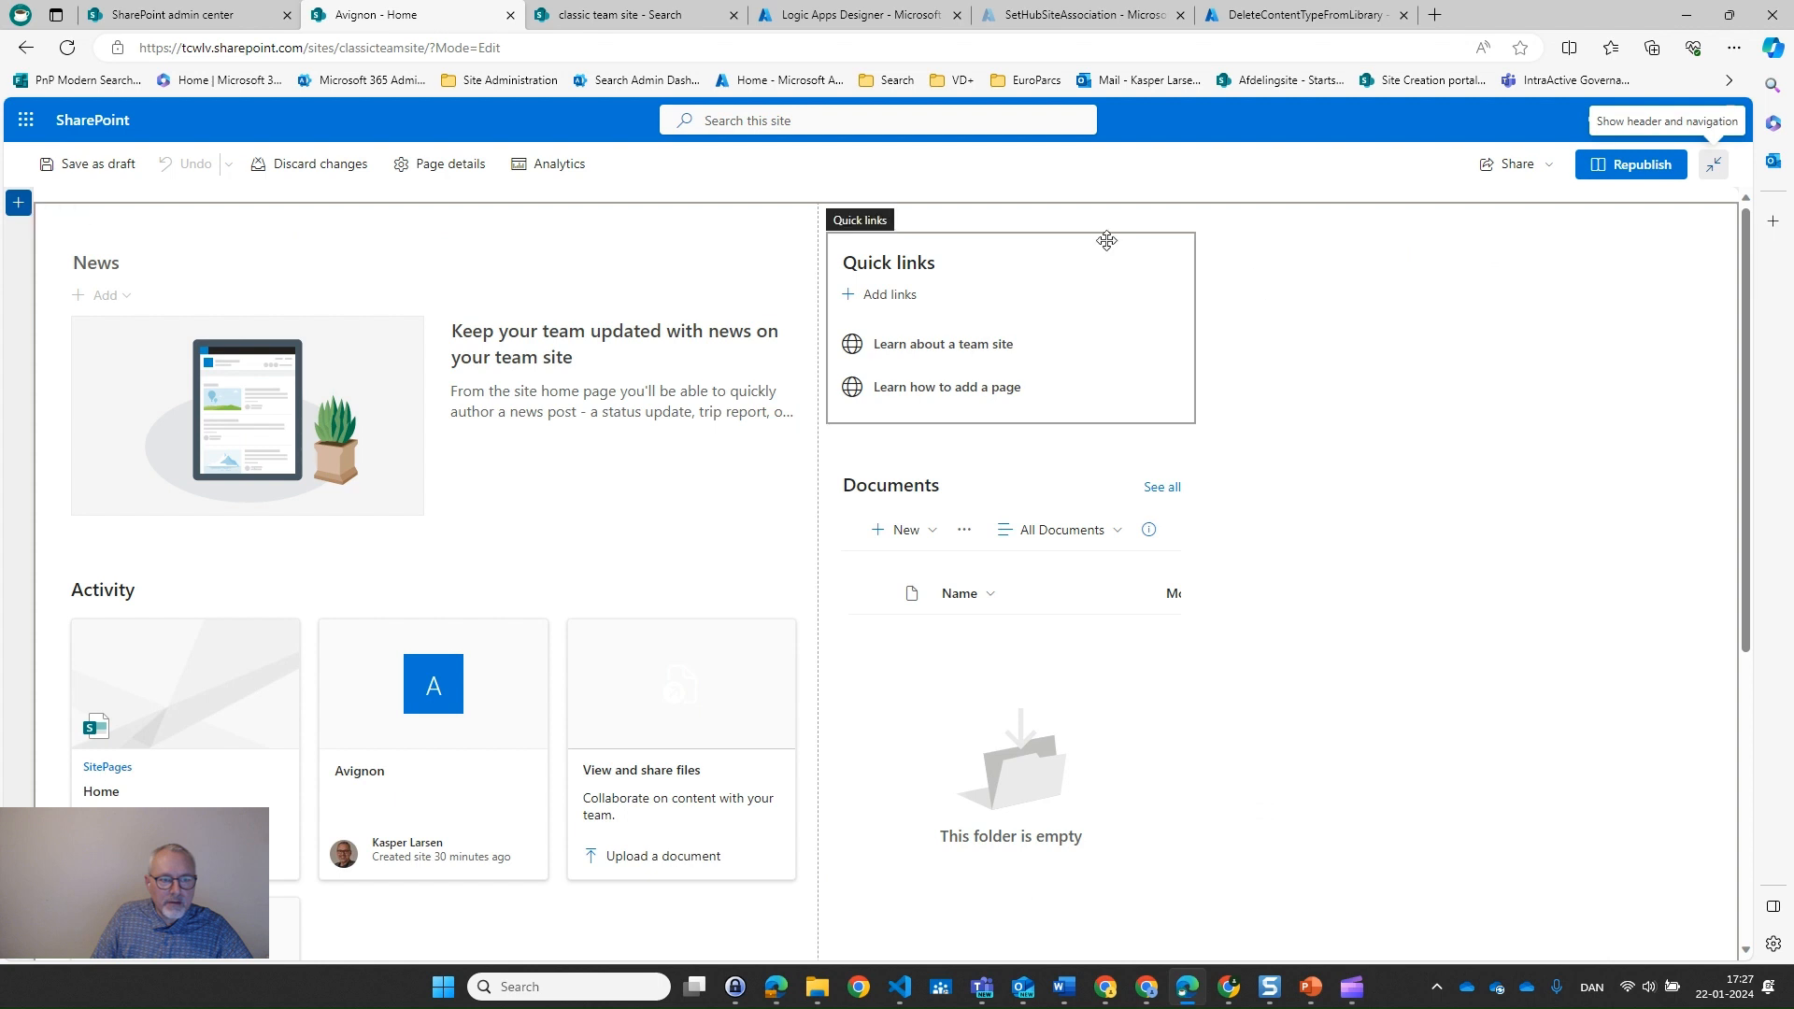
left_click(1008, 219)
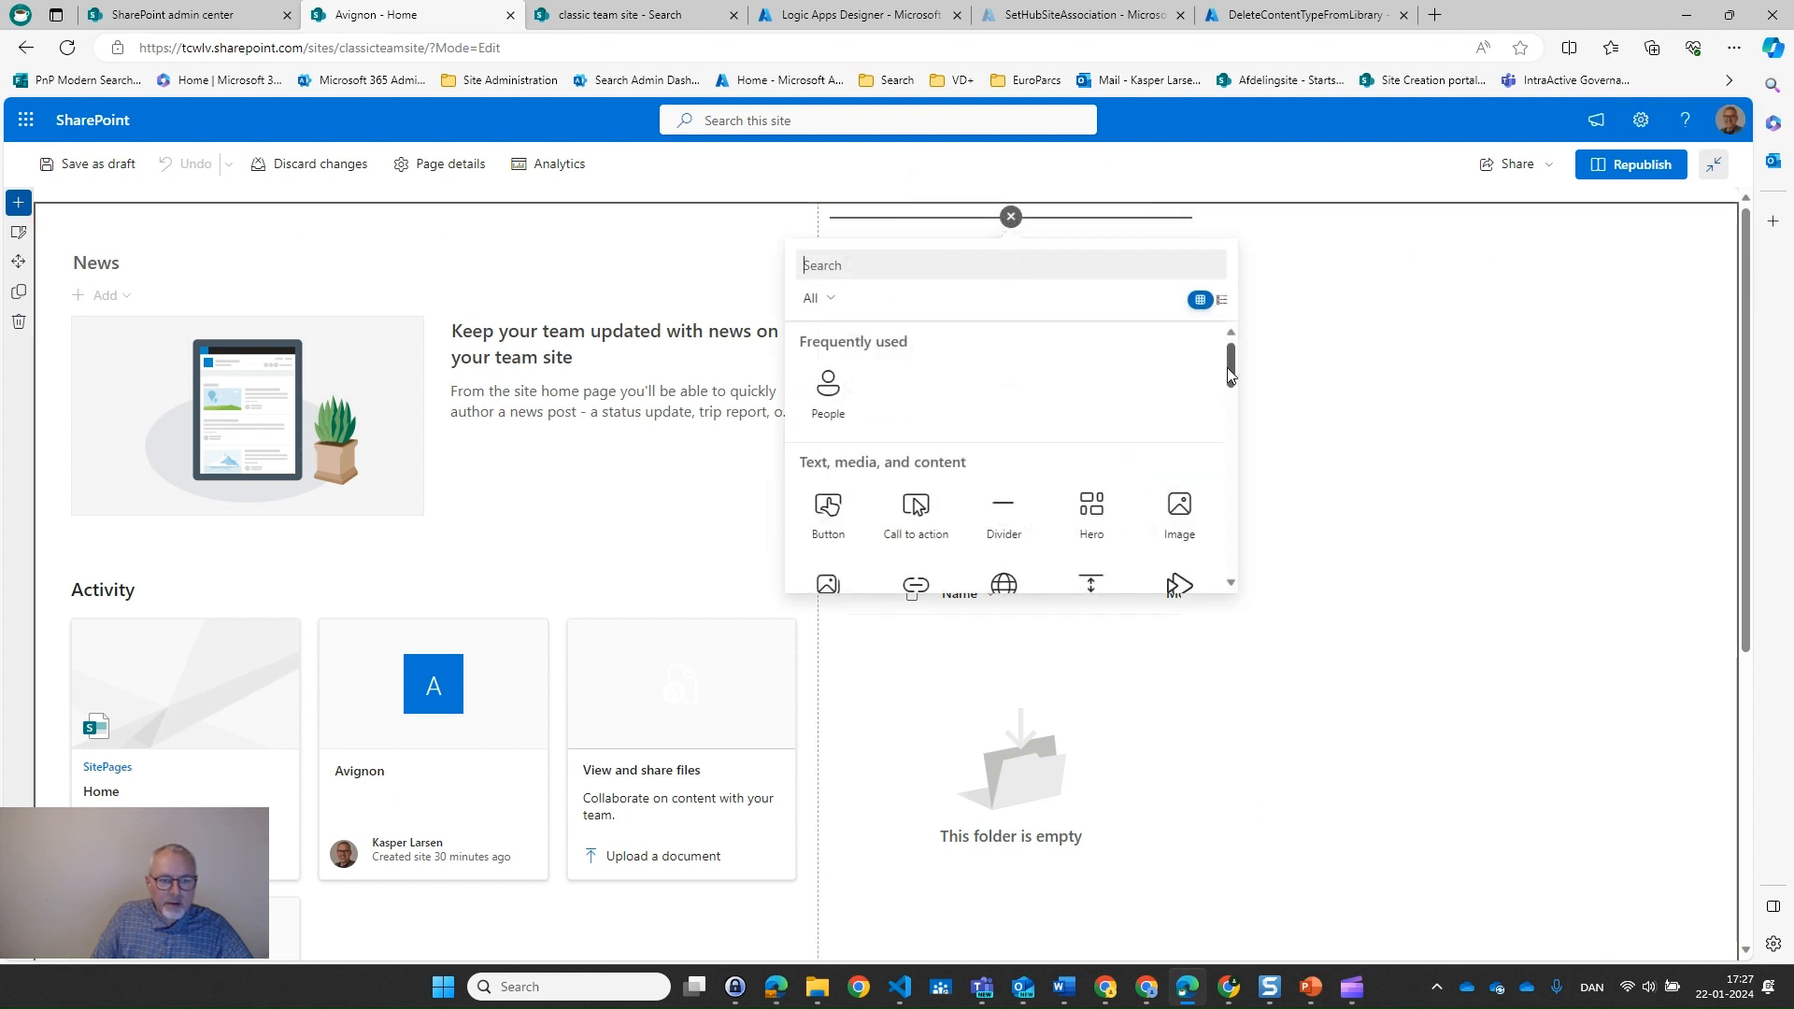
left_click_drag(1230, 374, 1225, 304)
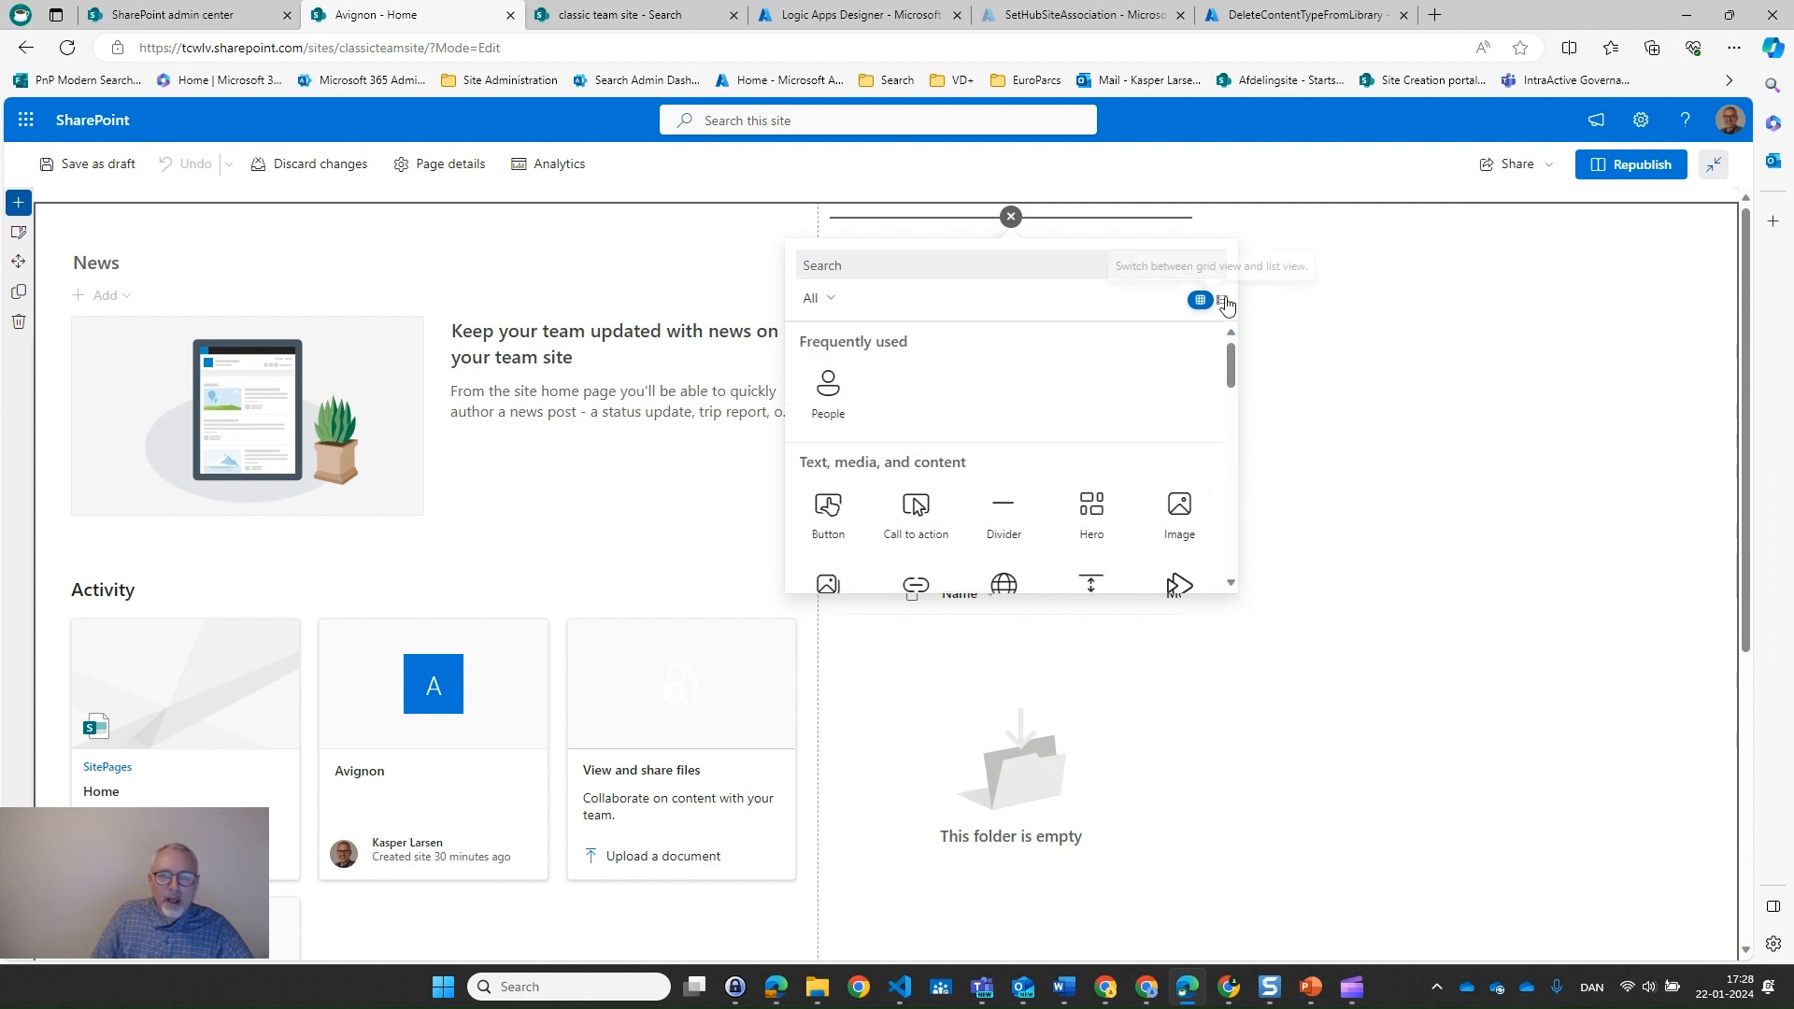
left_click(1315, 284)
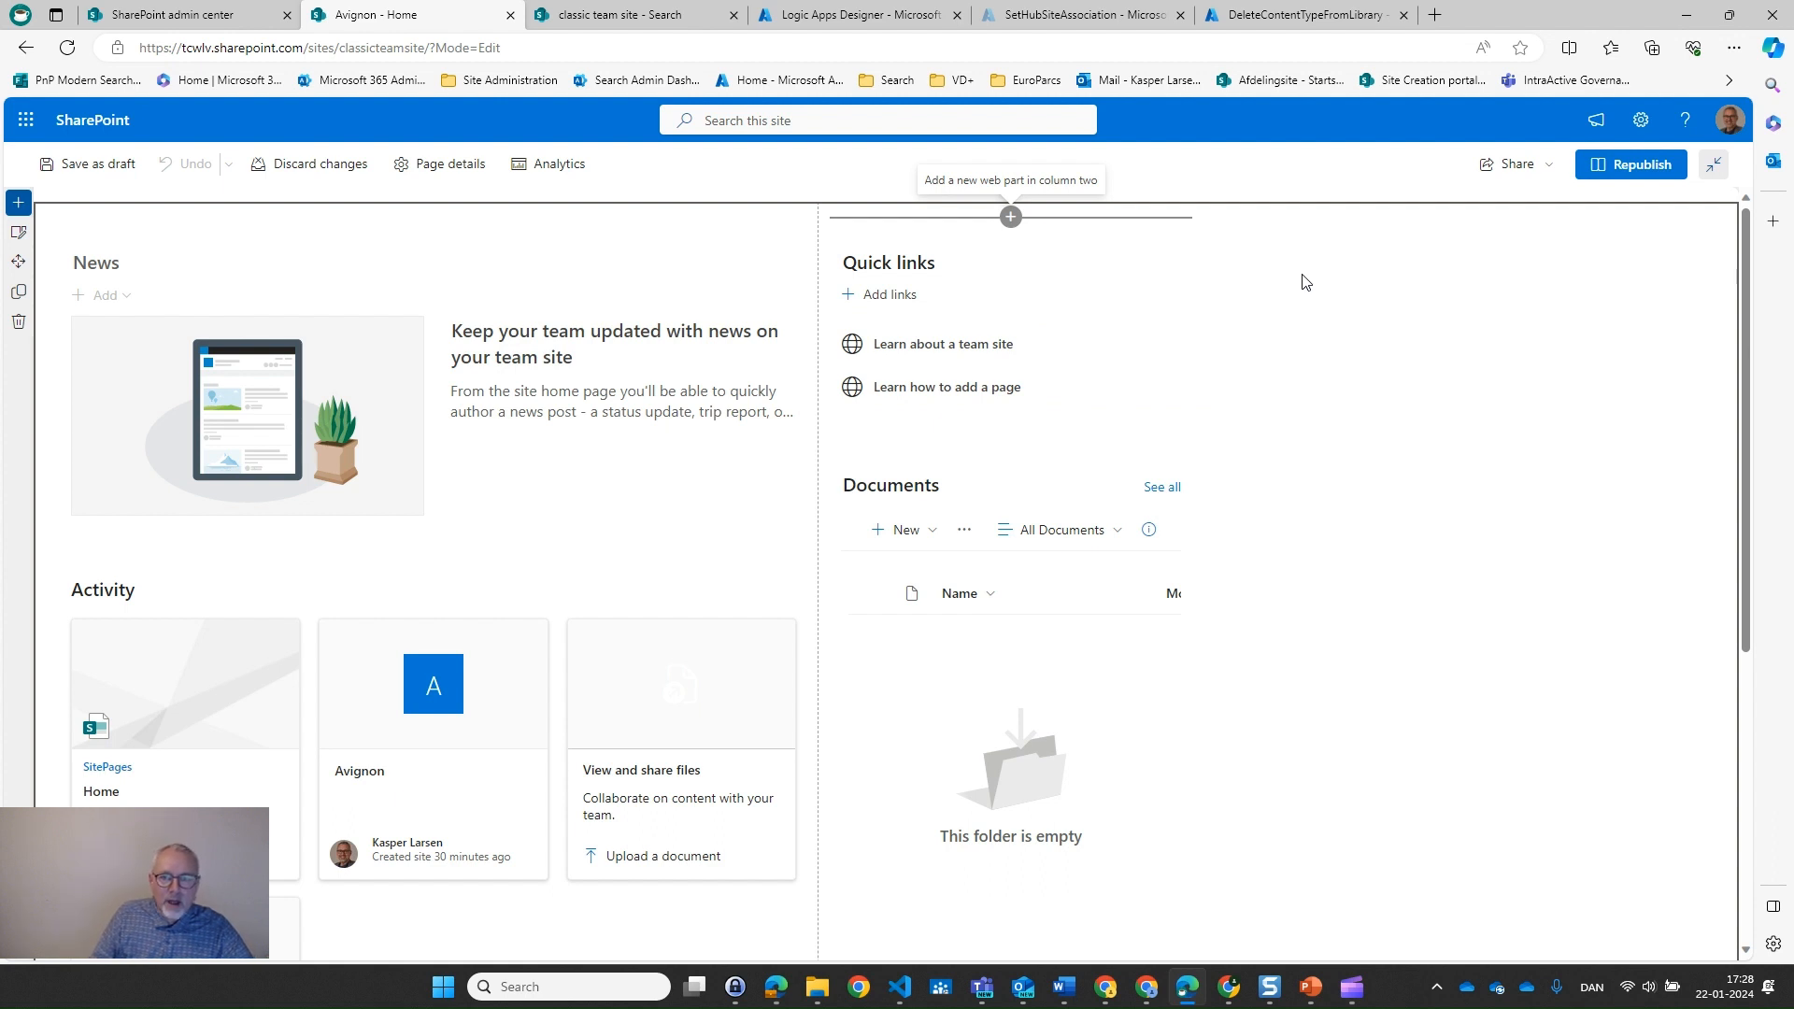
Add the PnP Modern Search - Search Web Parts - v4 app to the site and return to the Avignon home page
left_click(1639, 124)
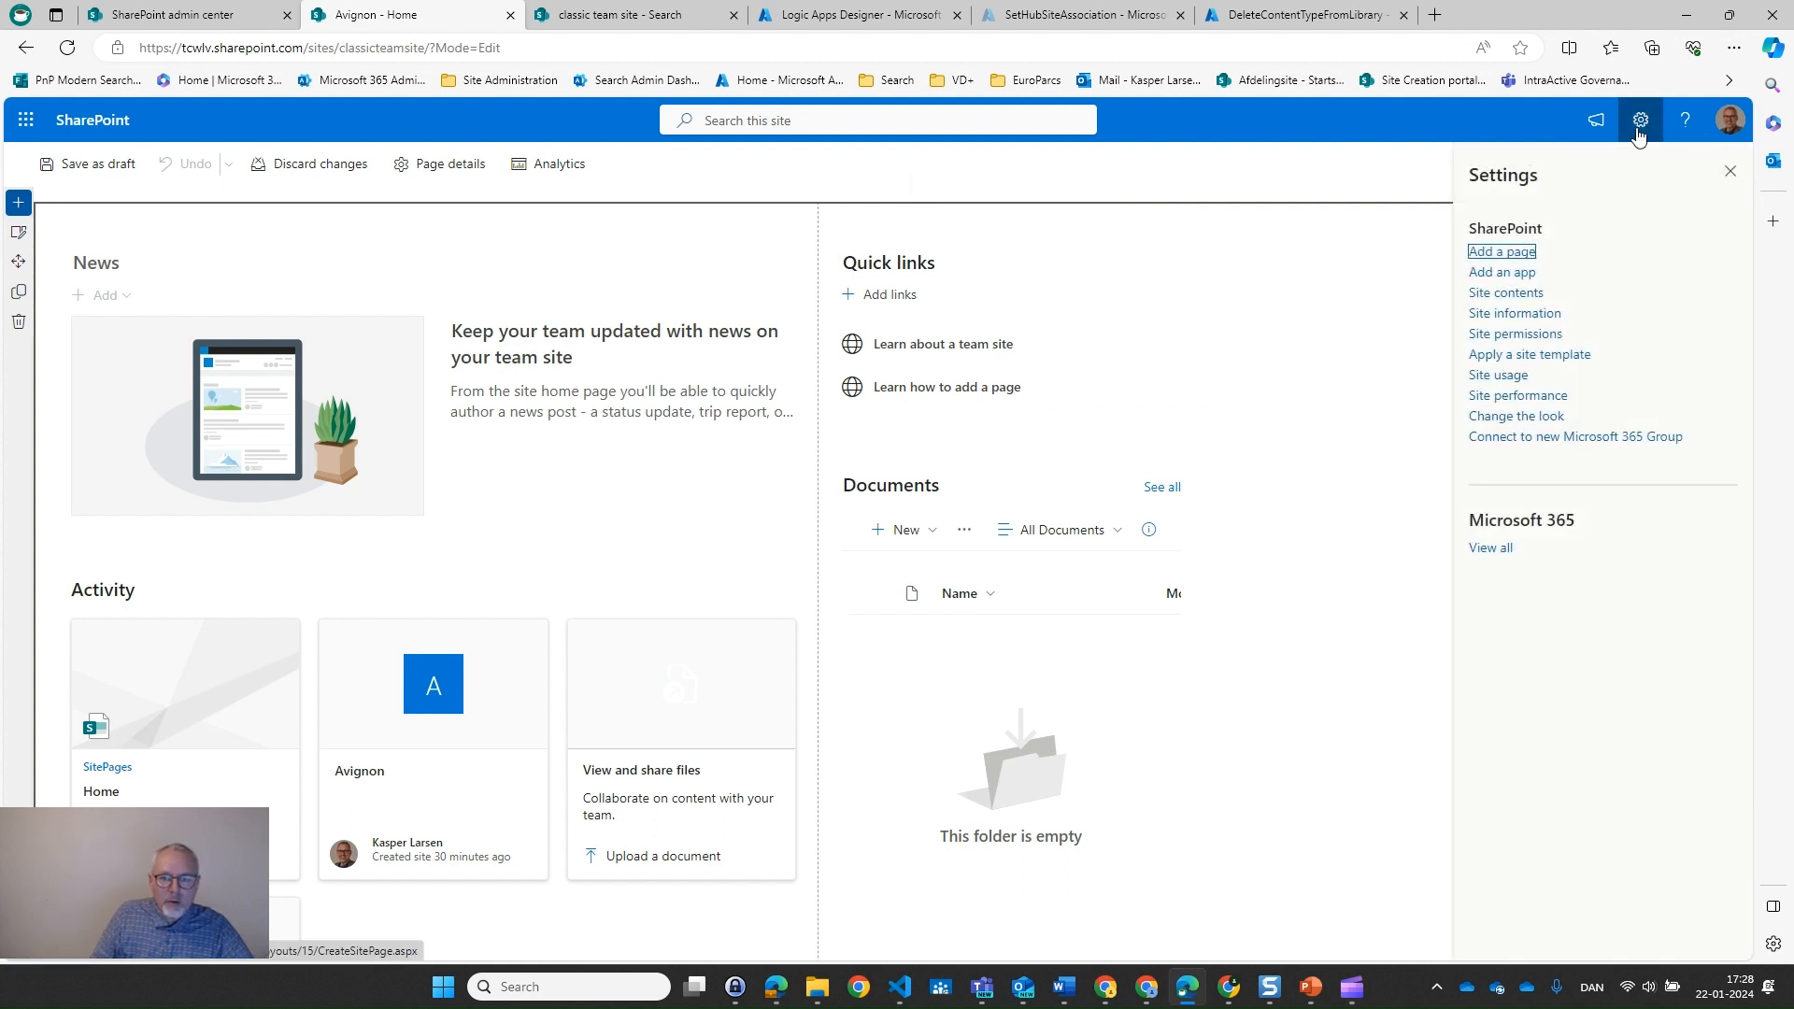
left_click(1506, 274)
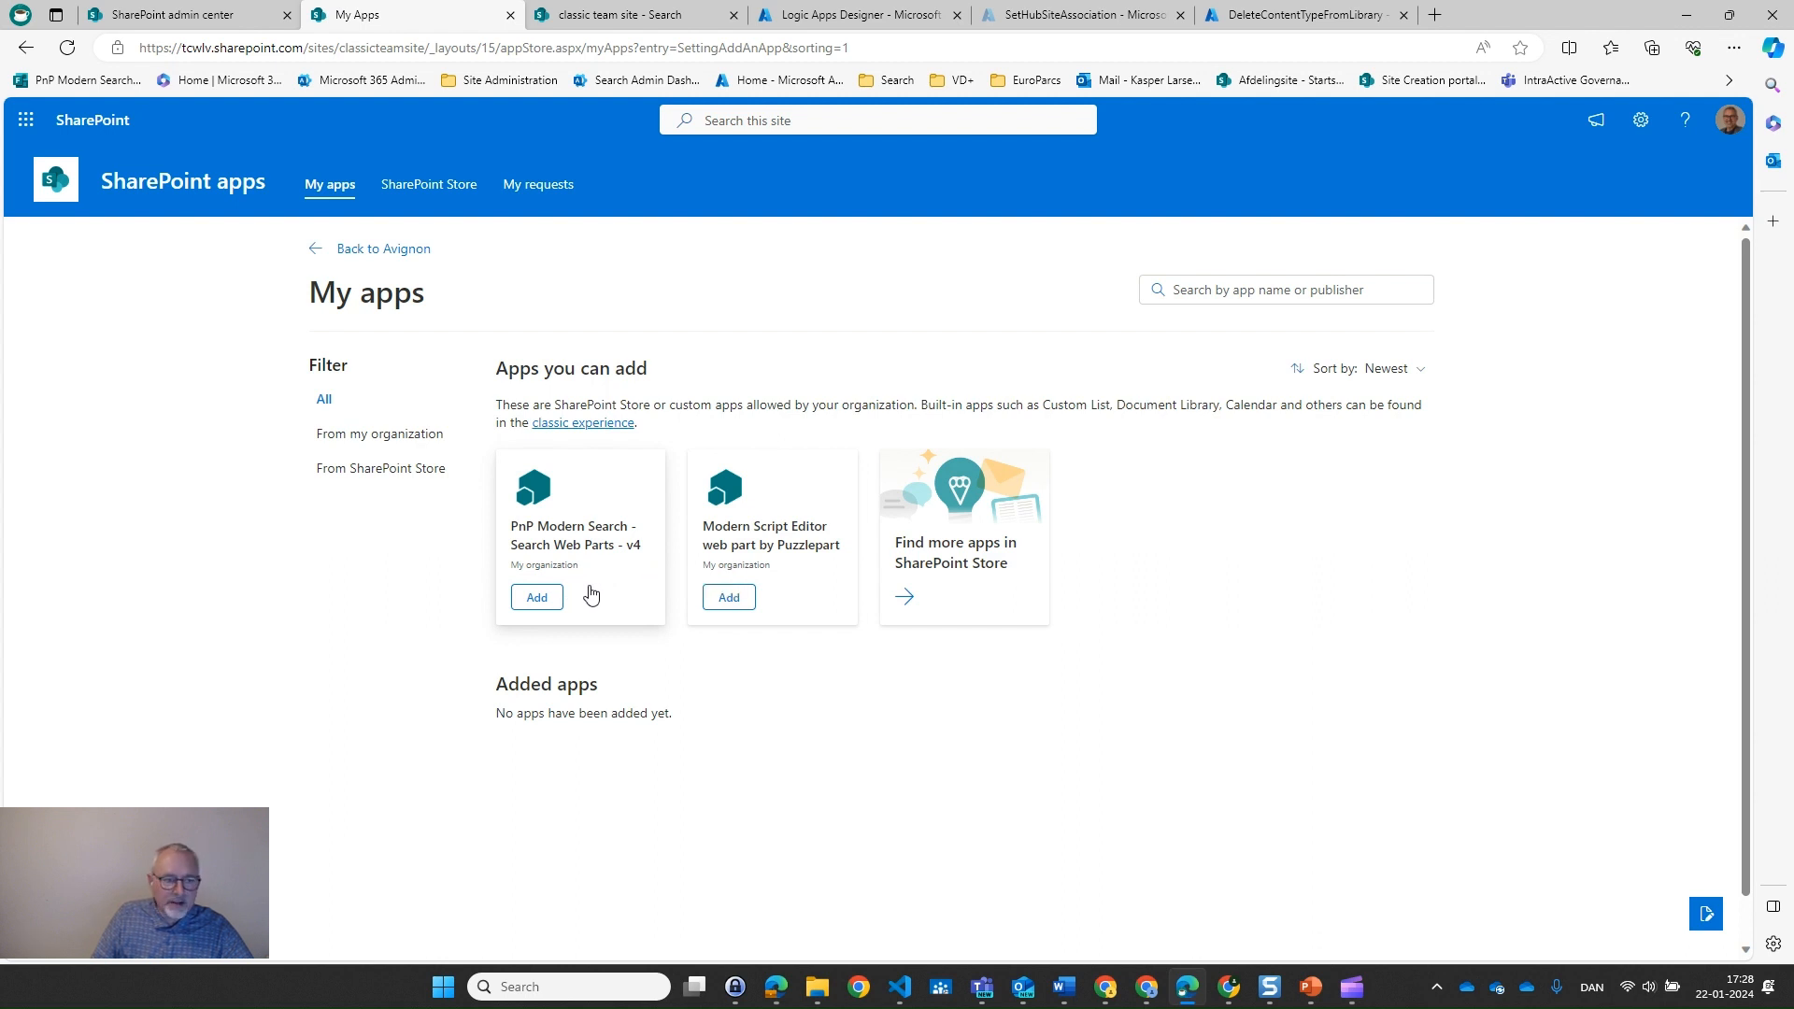
left_click(539, 601)
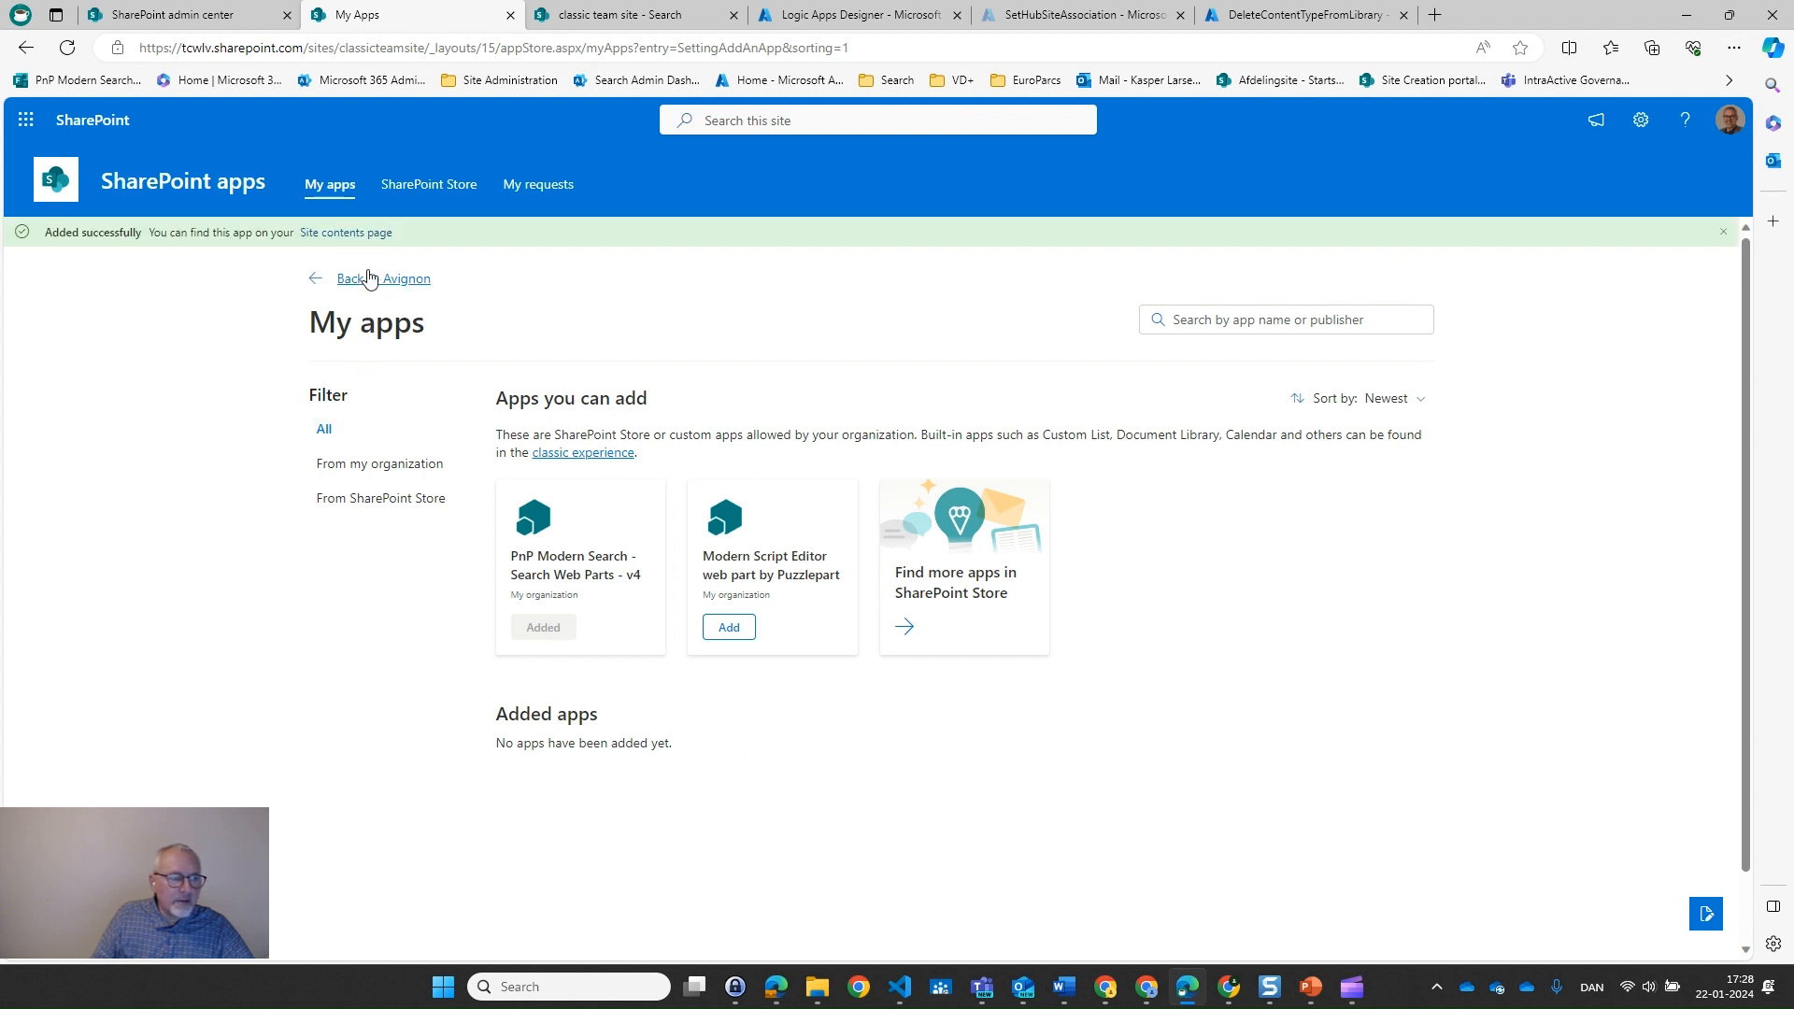
left_click(363, 280)
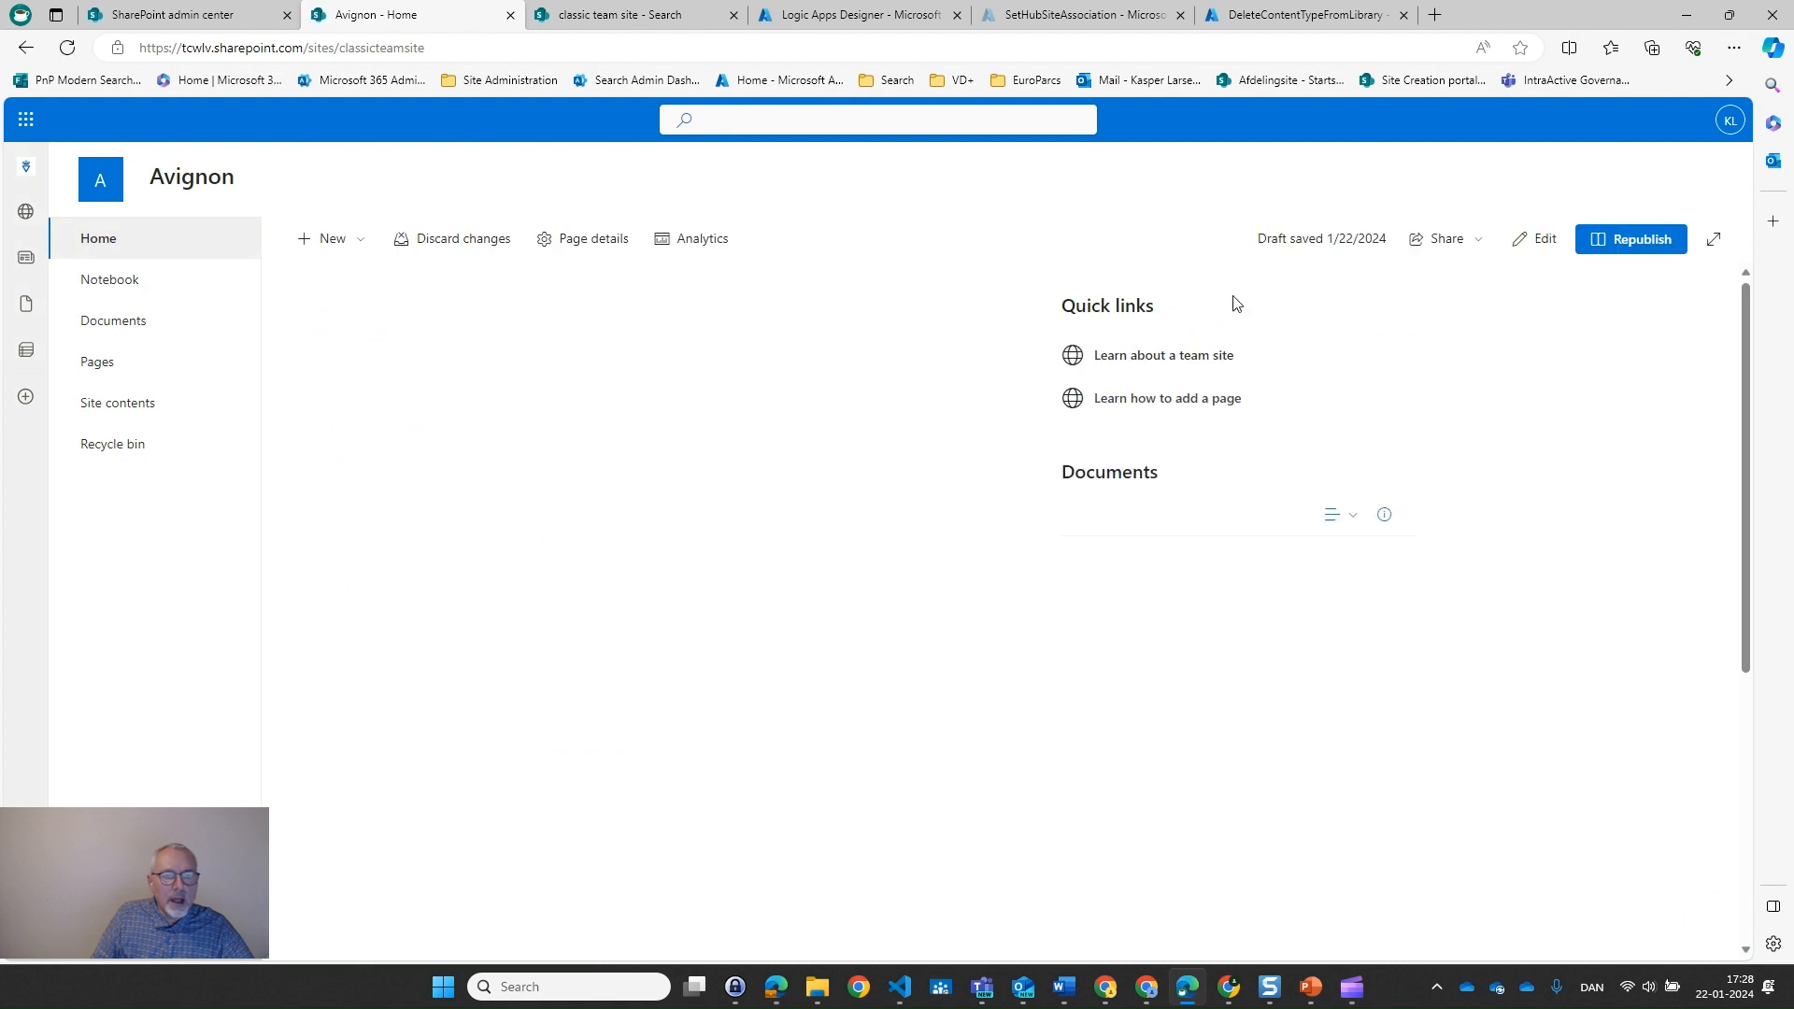
Insert a PnP - Search Results web part above Quick links on the home page and use SharePoint Search as its data source
left_click(1535, 239)
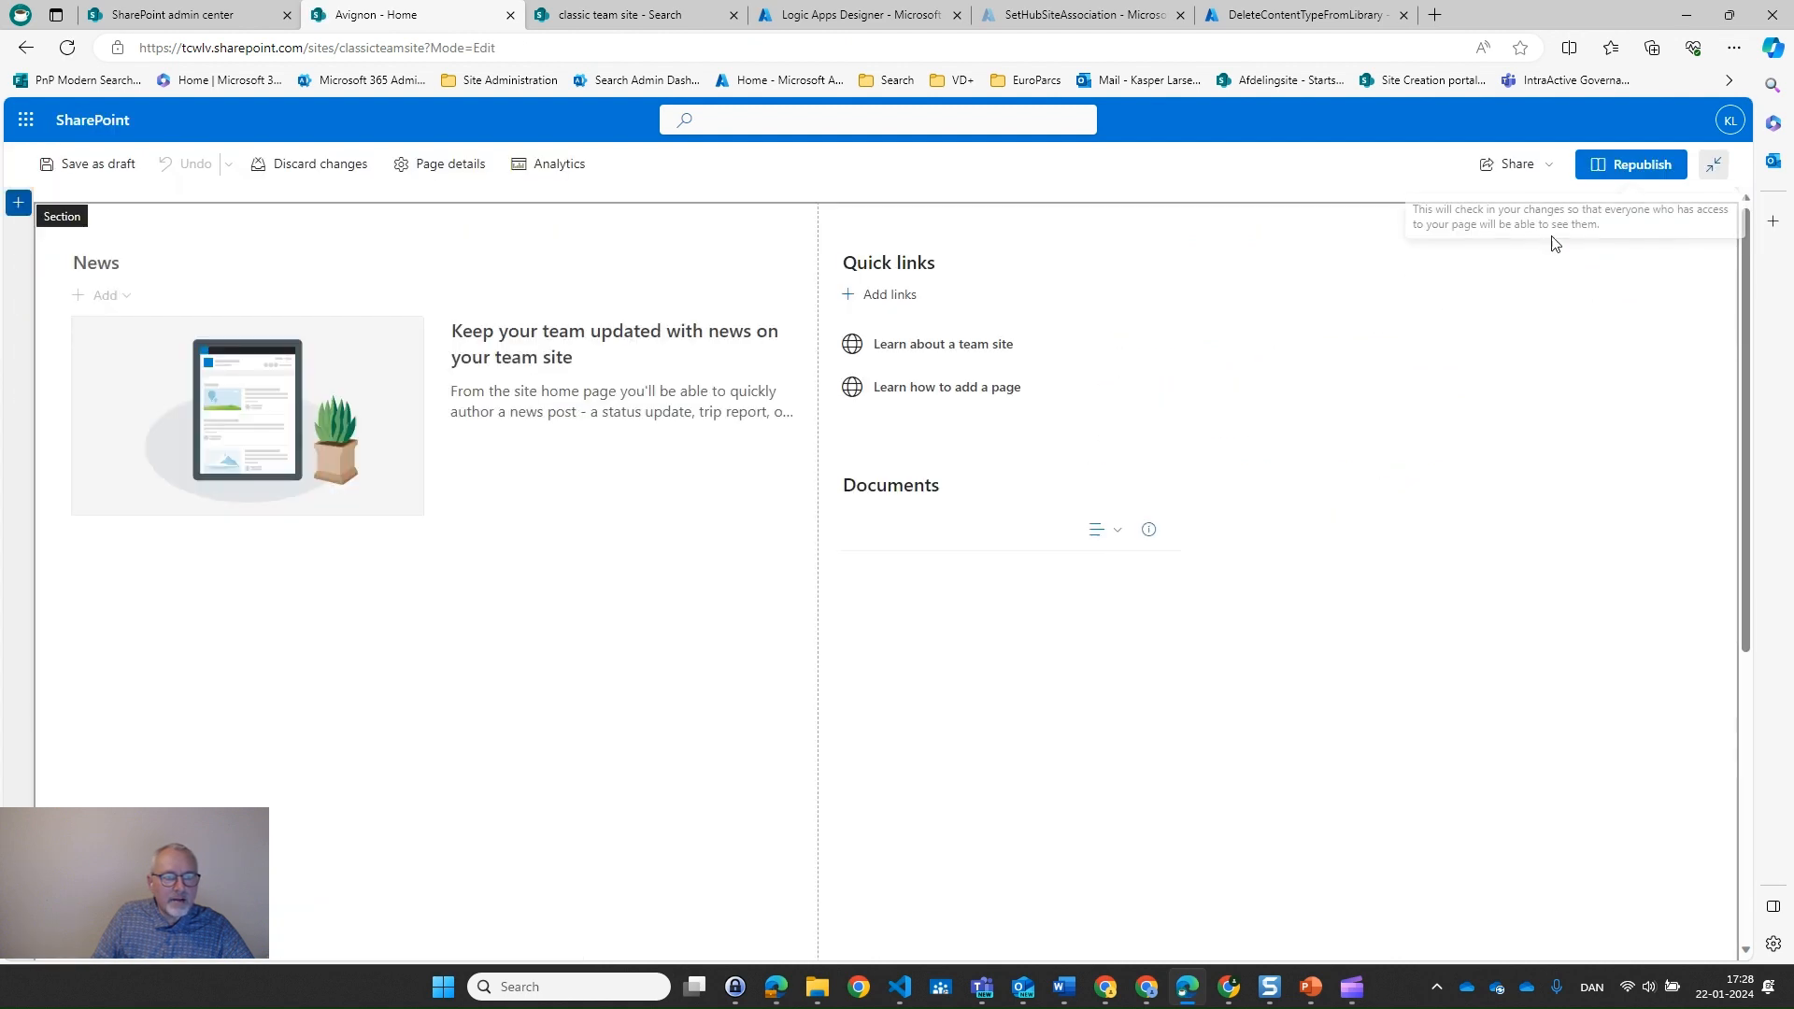
left_click(1007, 217)
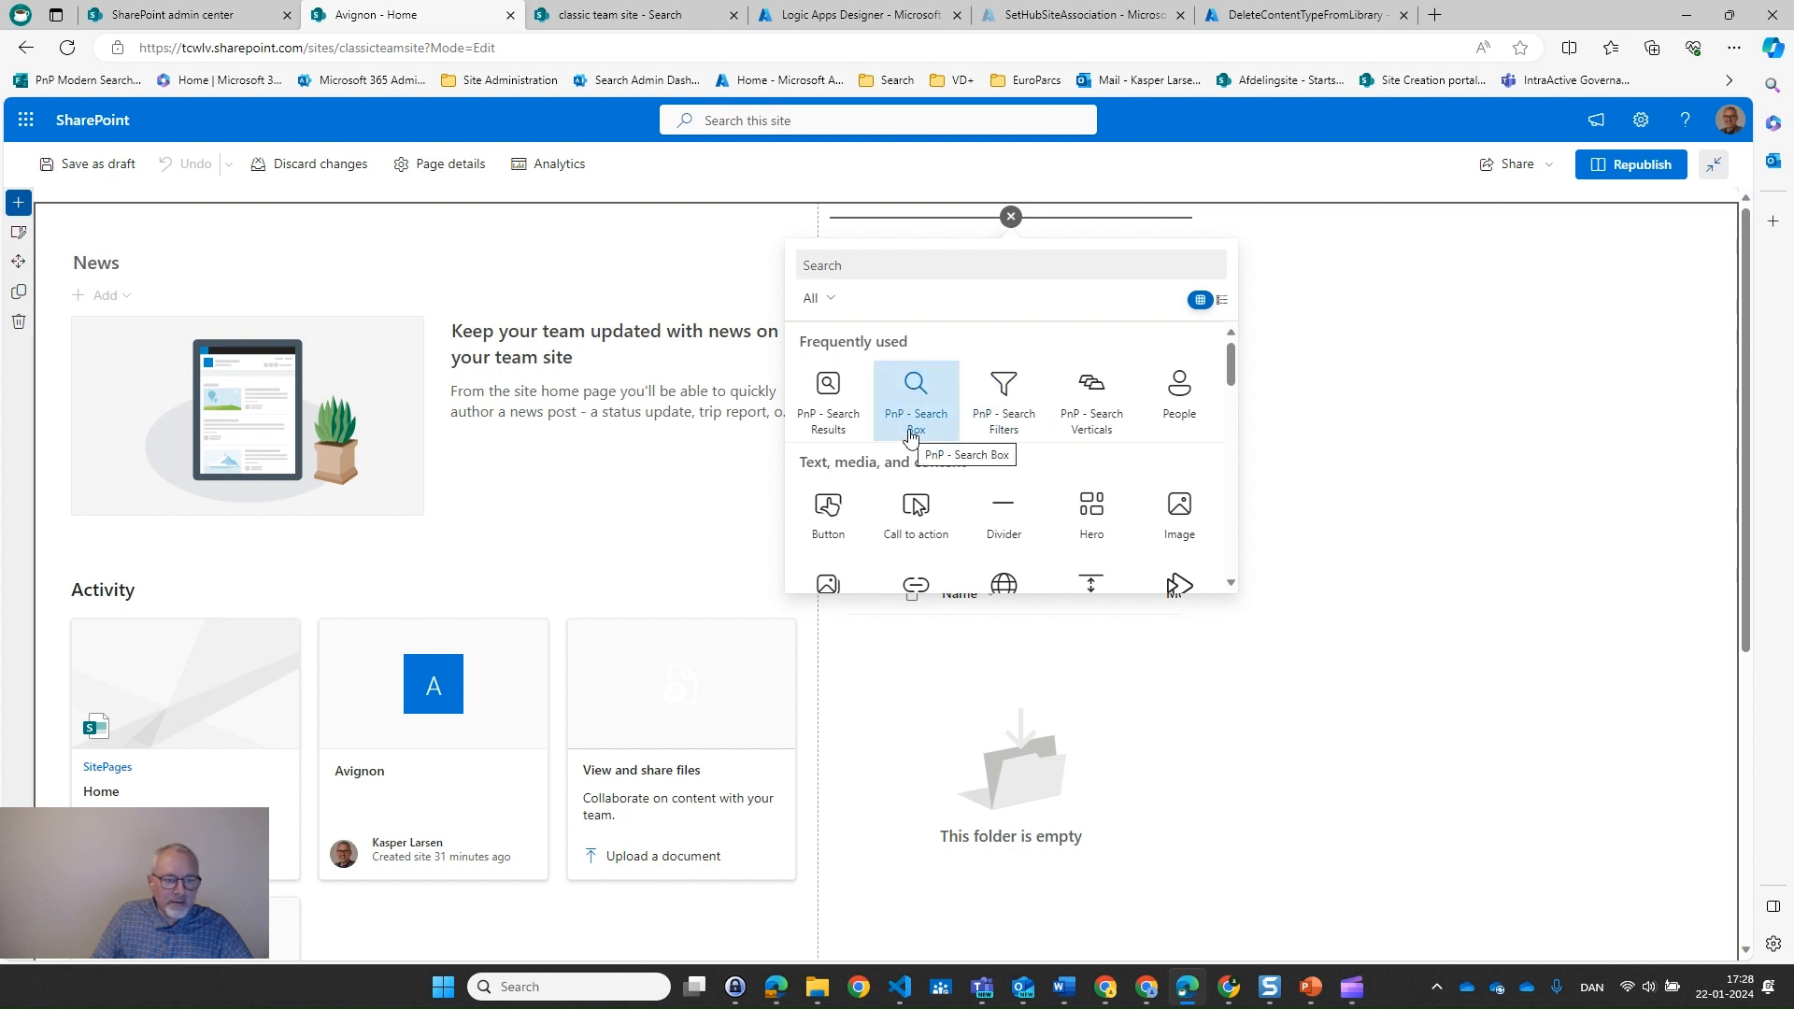
left_click(809, 421)
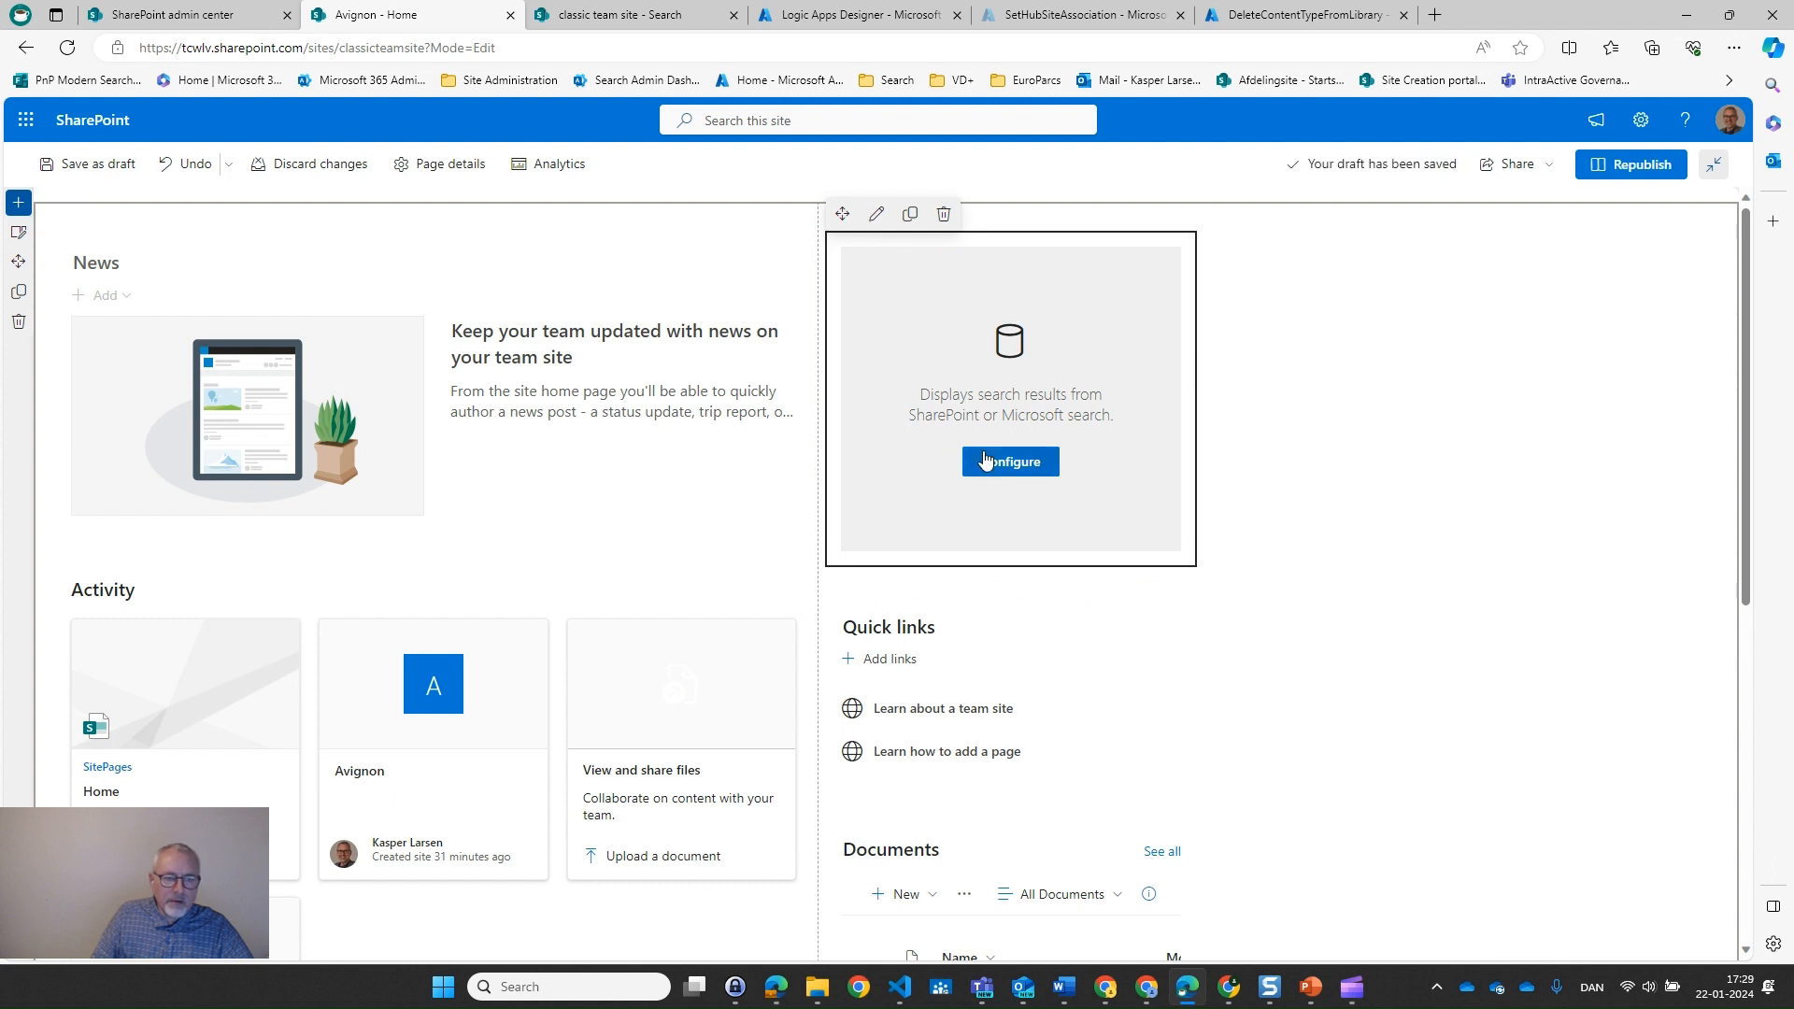
left_click(985, 461)
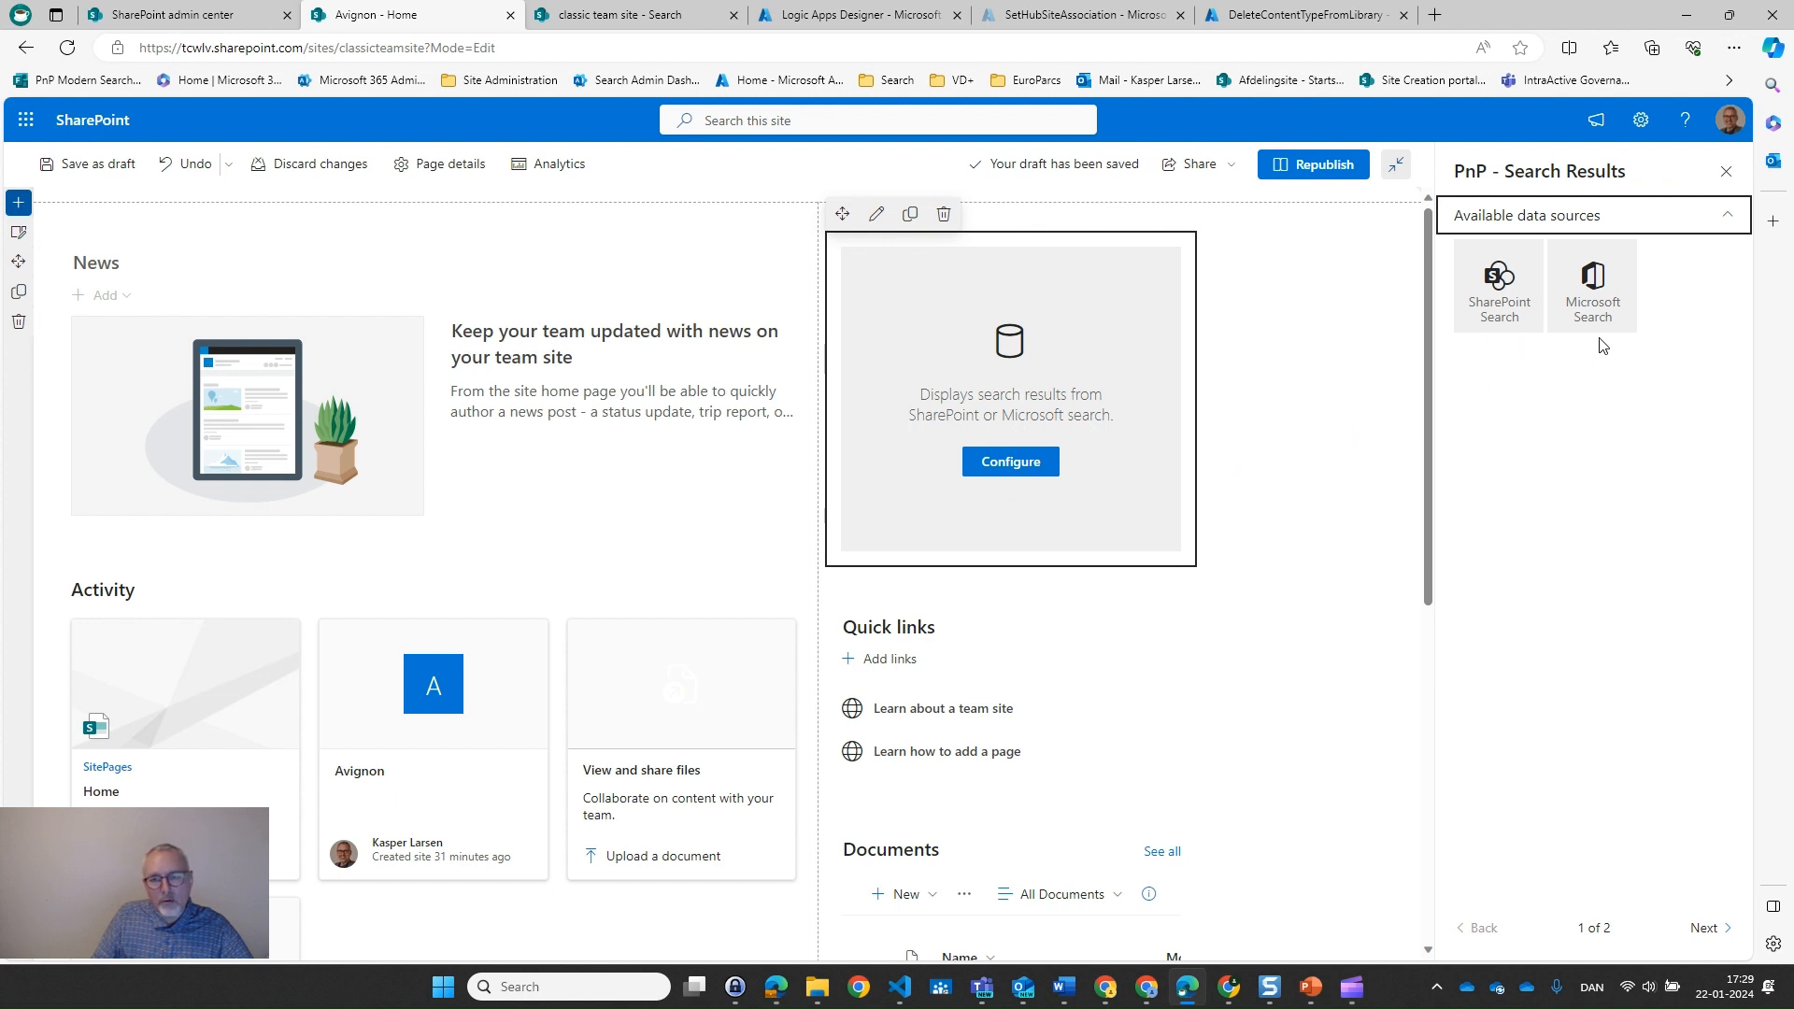
left_click(1497, 316)
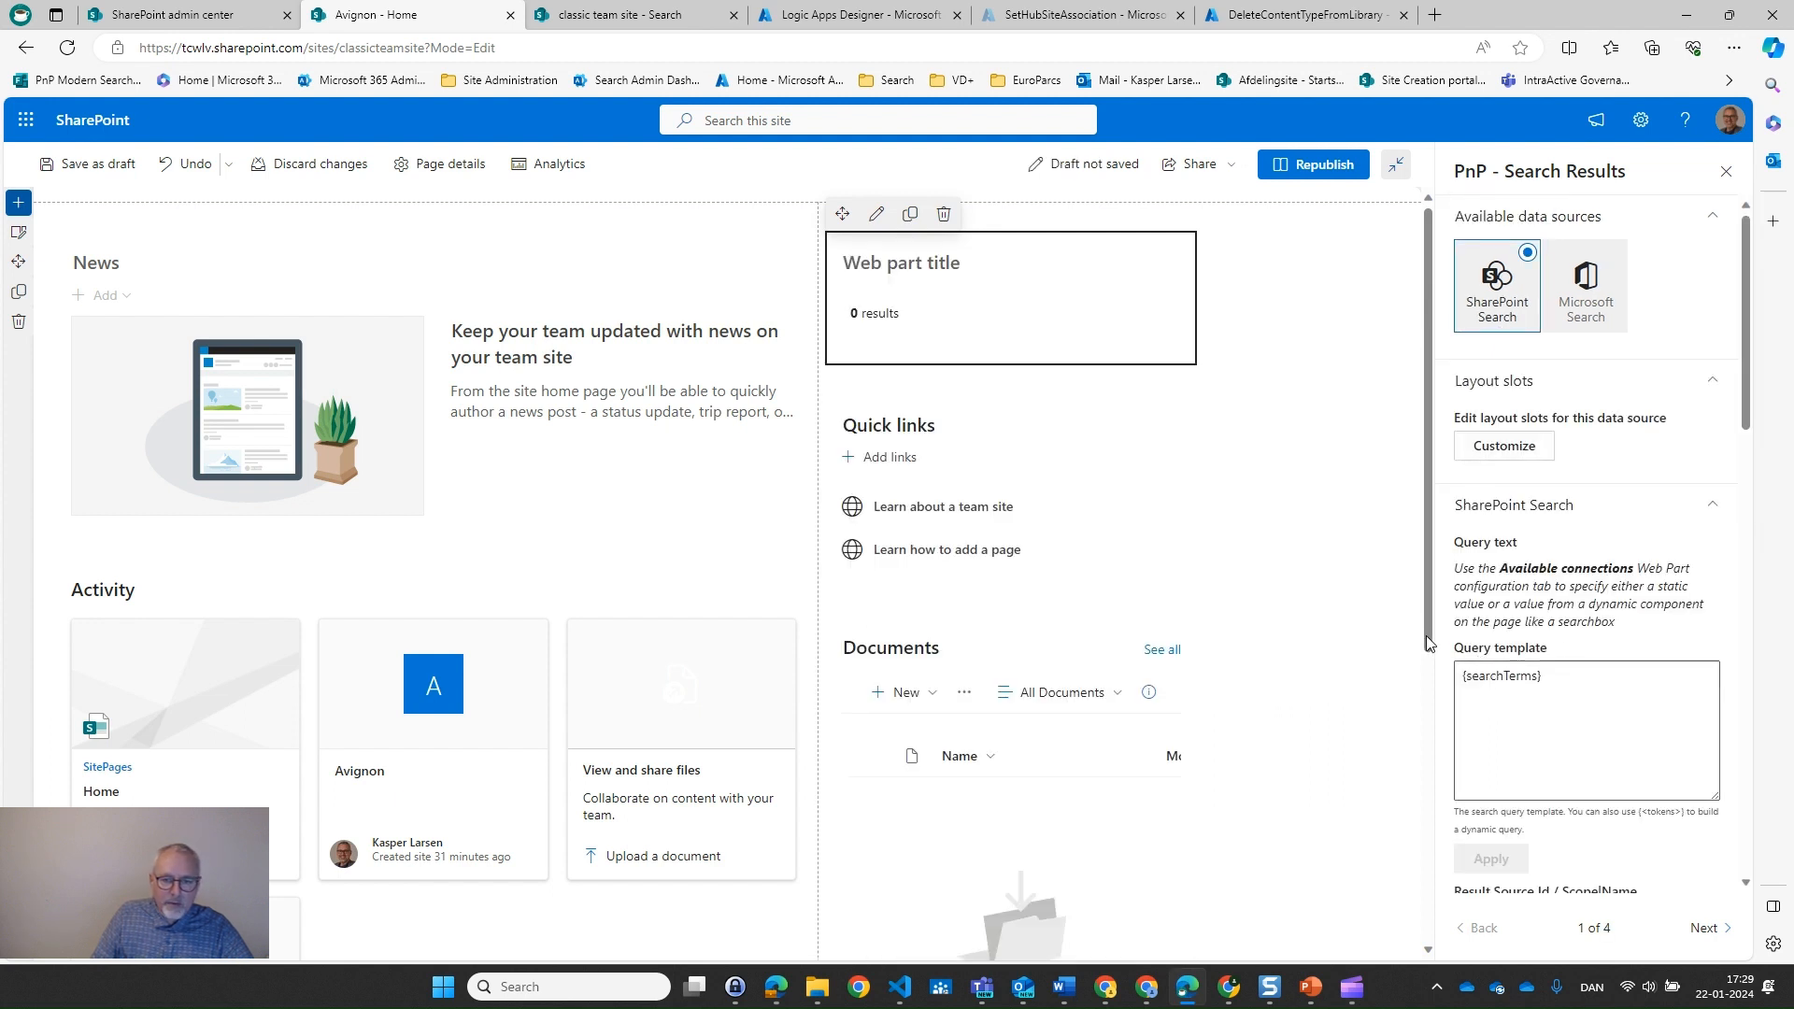
Apply the query template {searchTerms} * and set the result source to LocalPeopleResults
left_click(1581, 675)
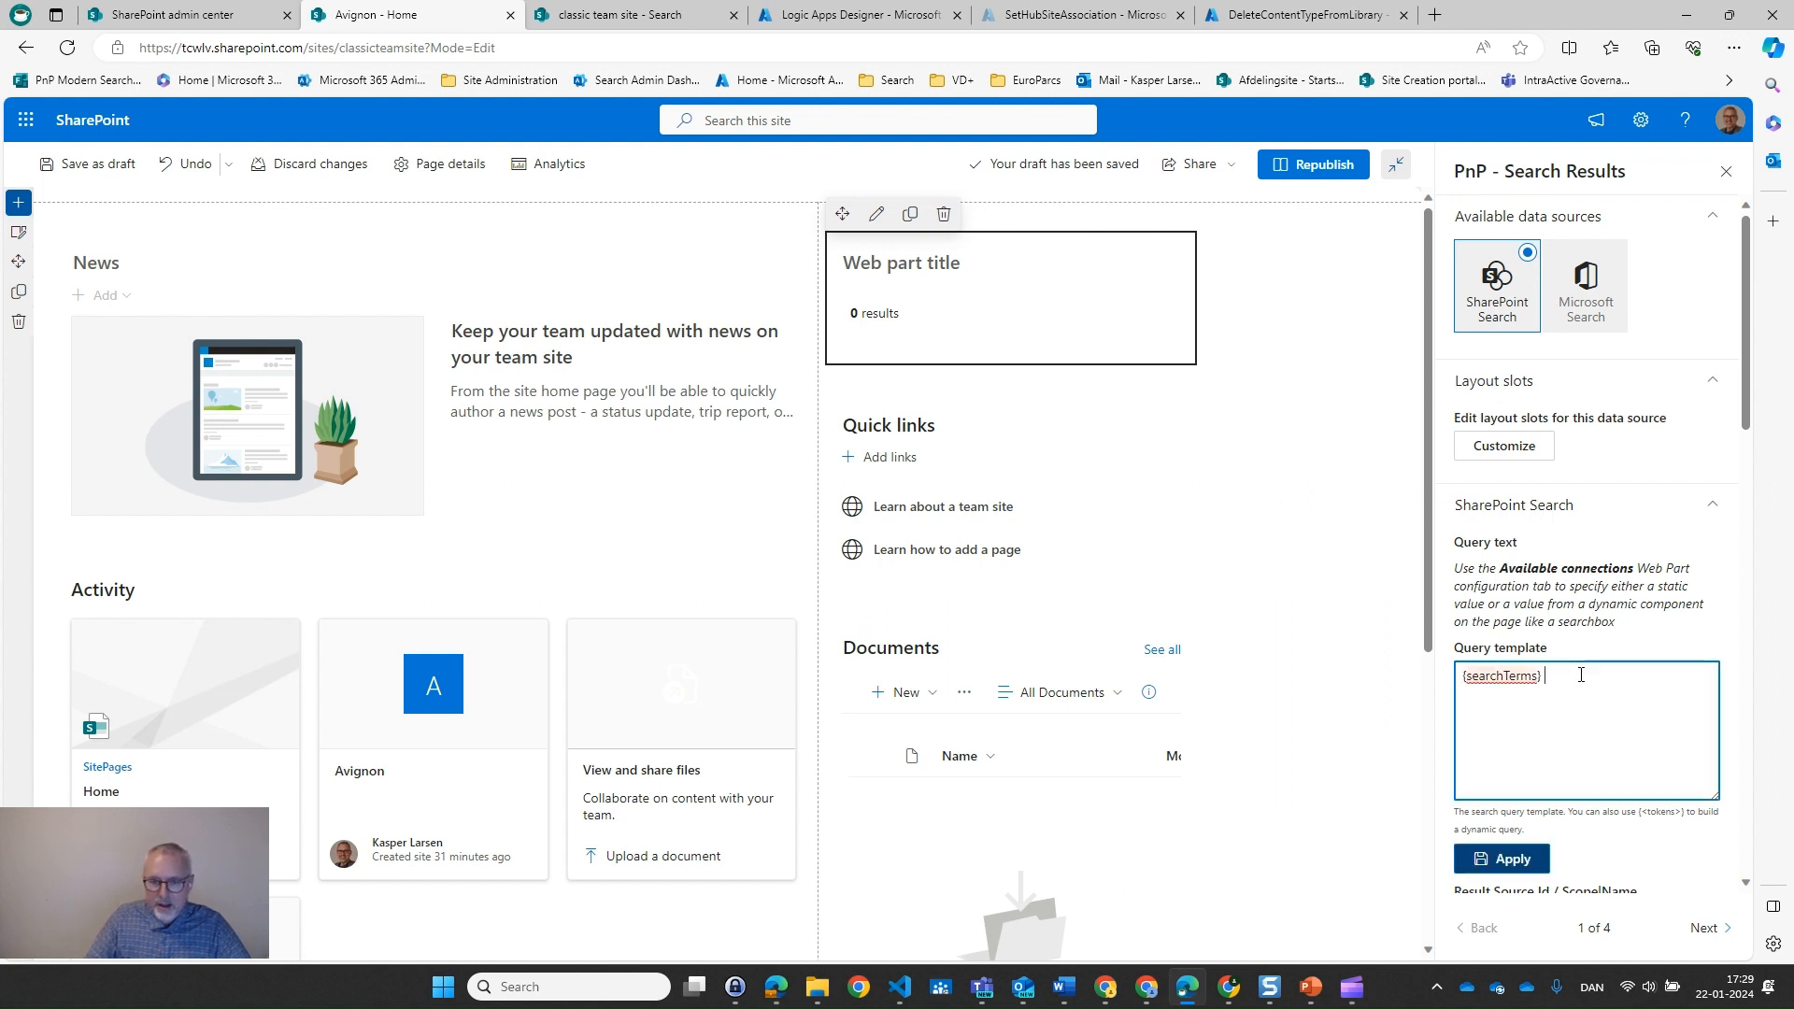
type("*")
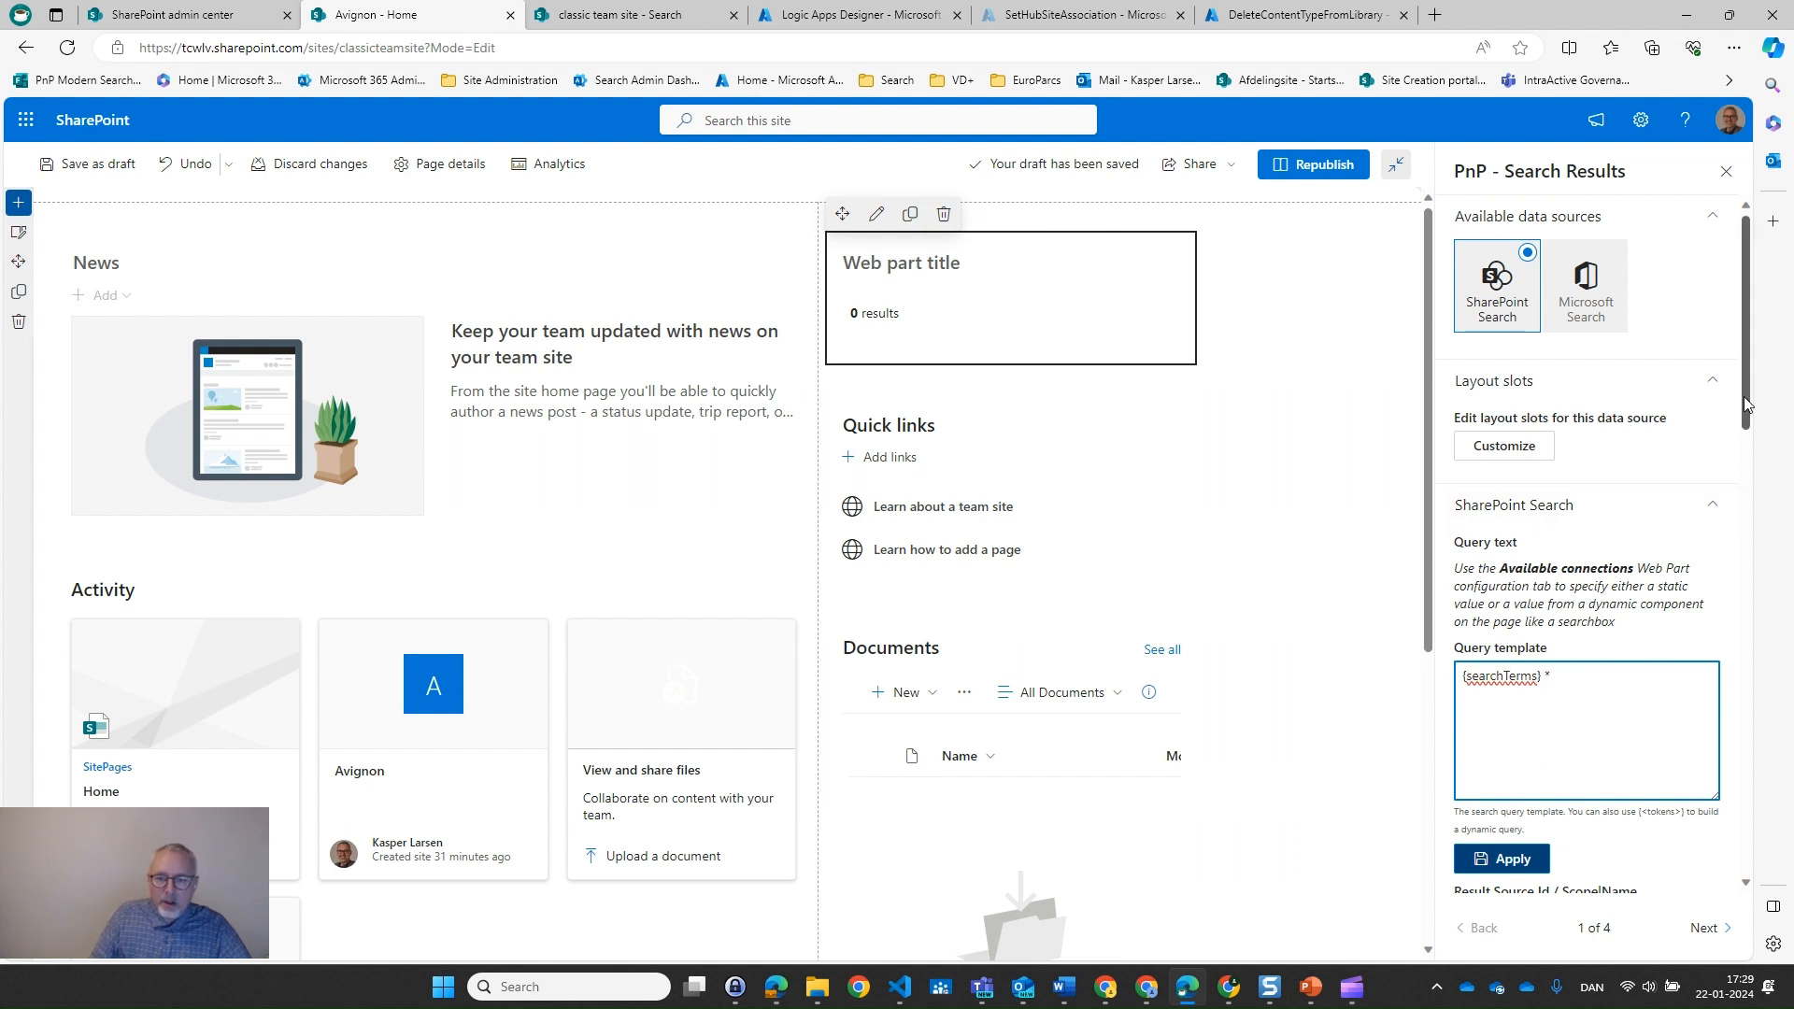
scroll(1757, 425, "down", 1)
scroll(1754, 425, "down", 2)
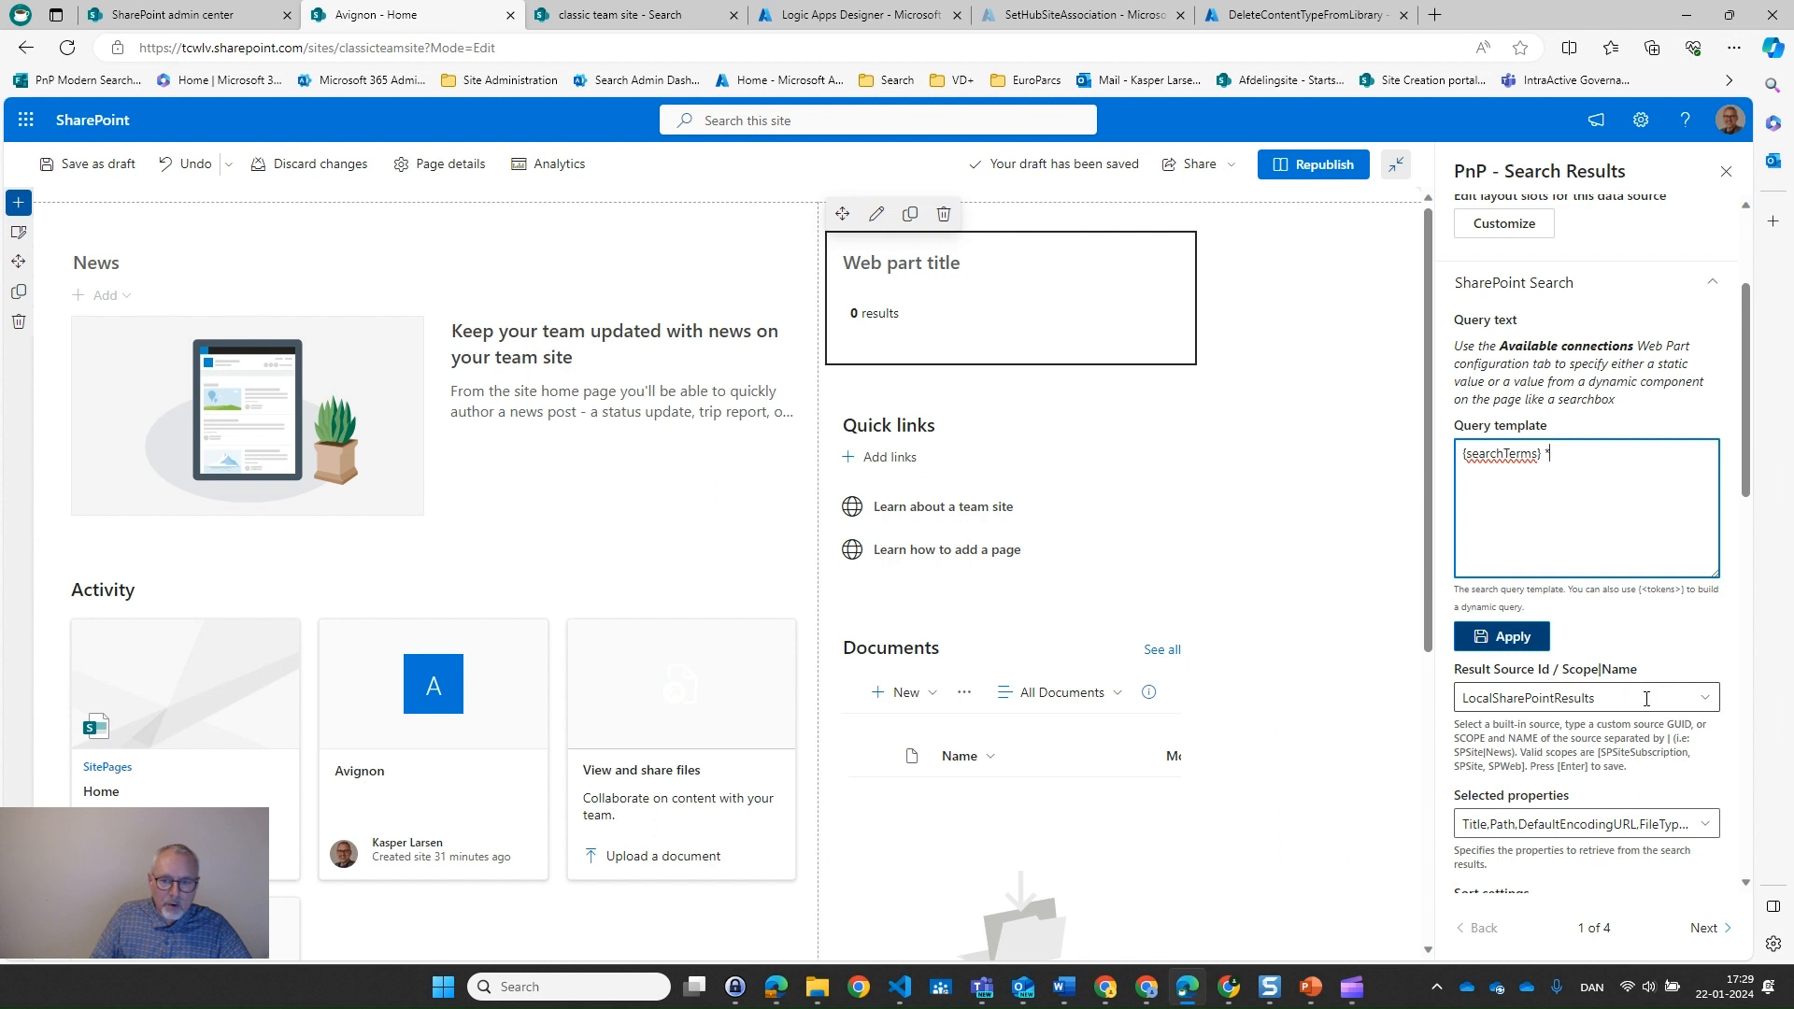
left_click(1703, 699)
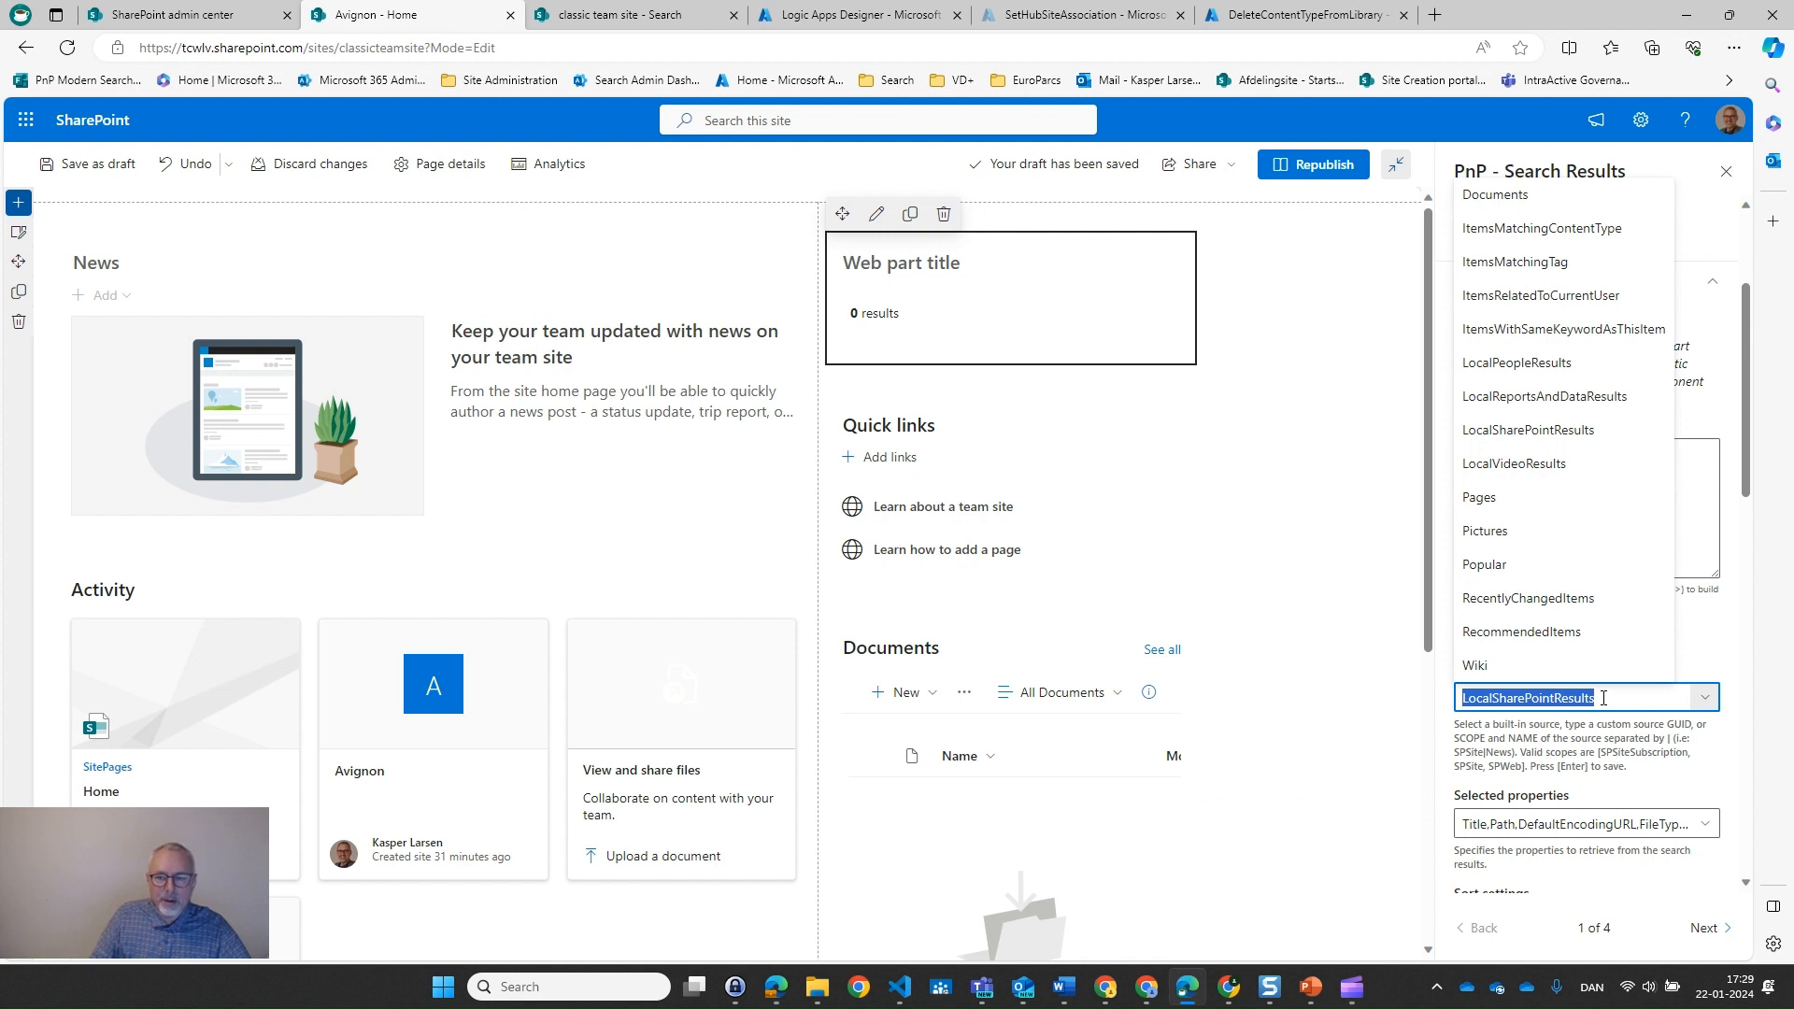
left_click(1541, 375)
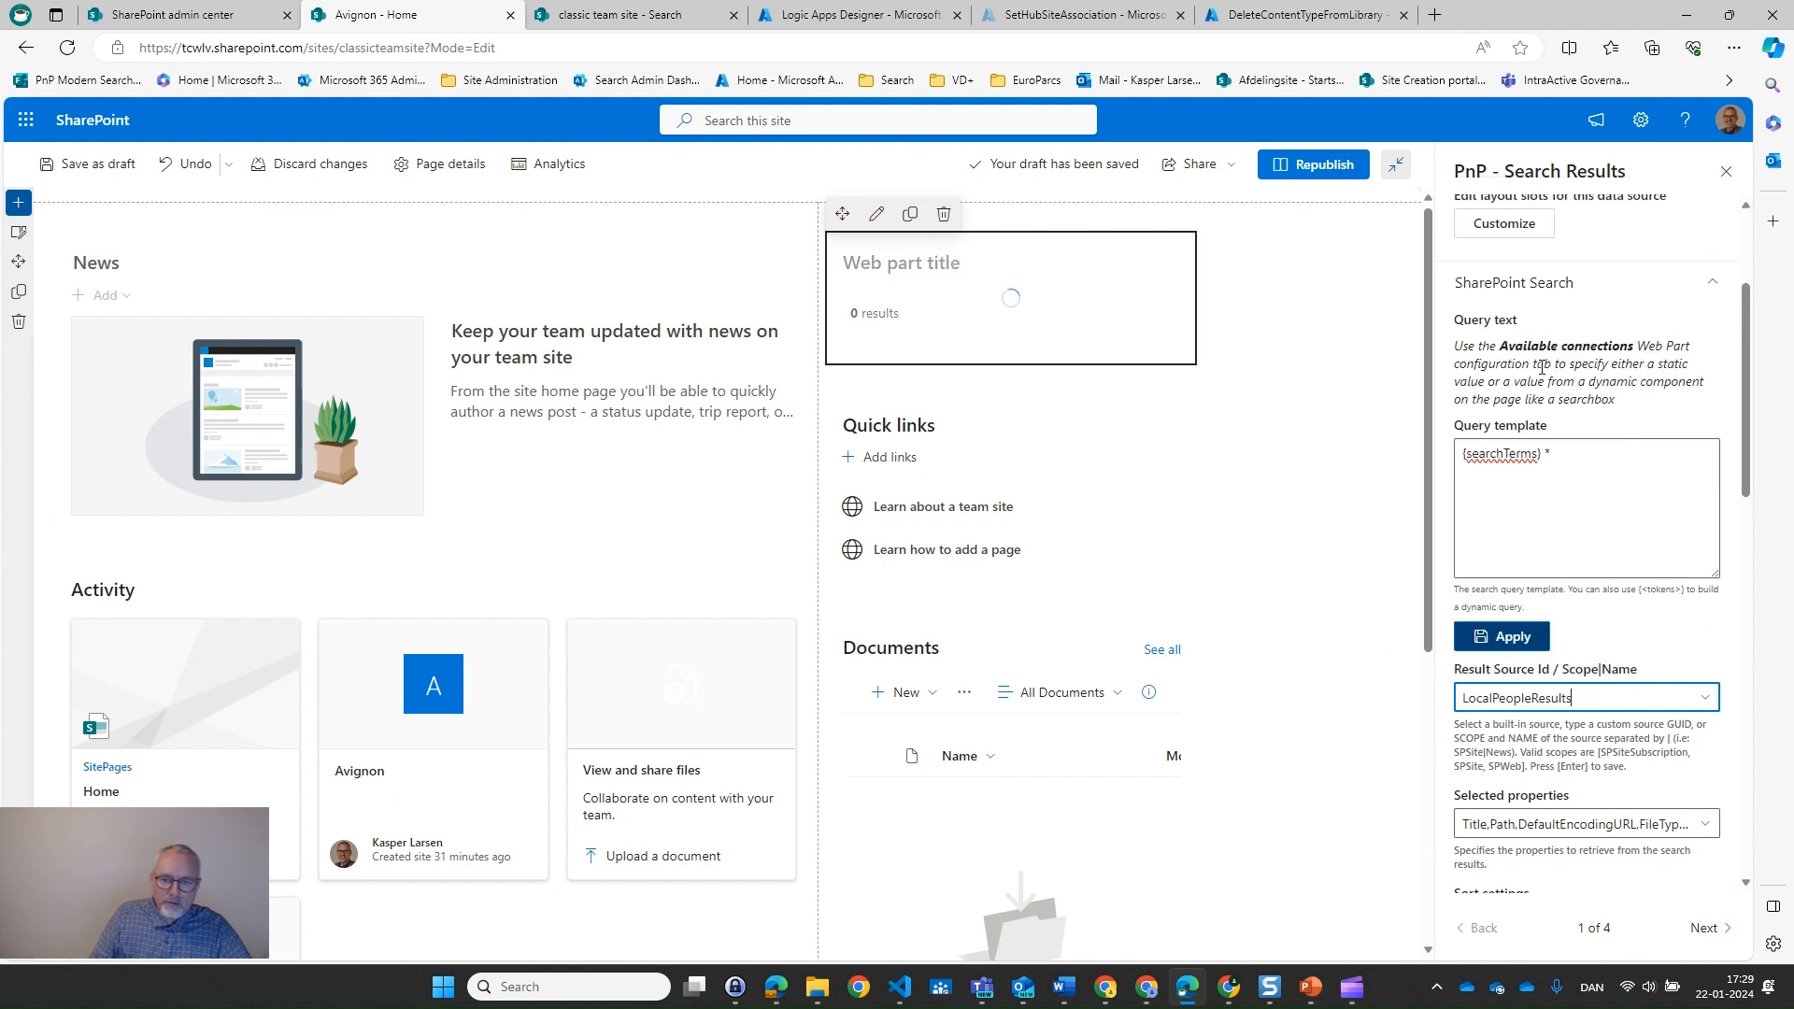
left_click(1508, 636)
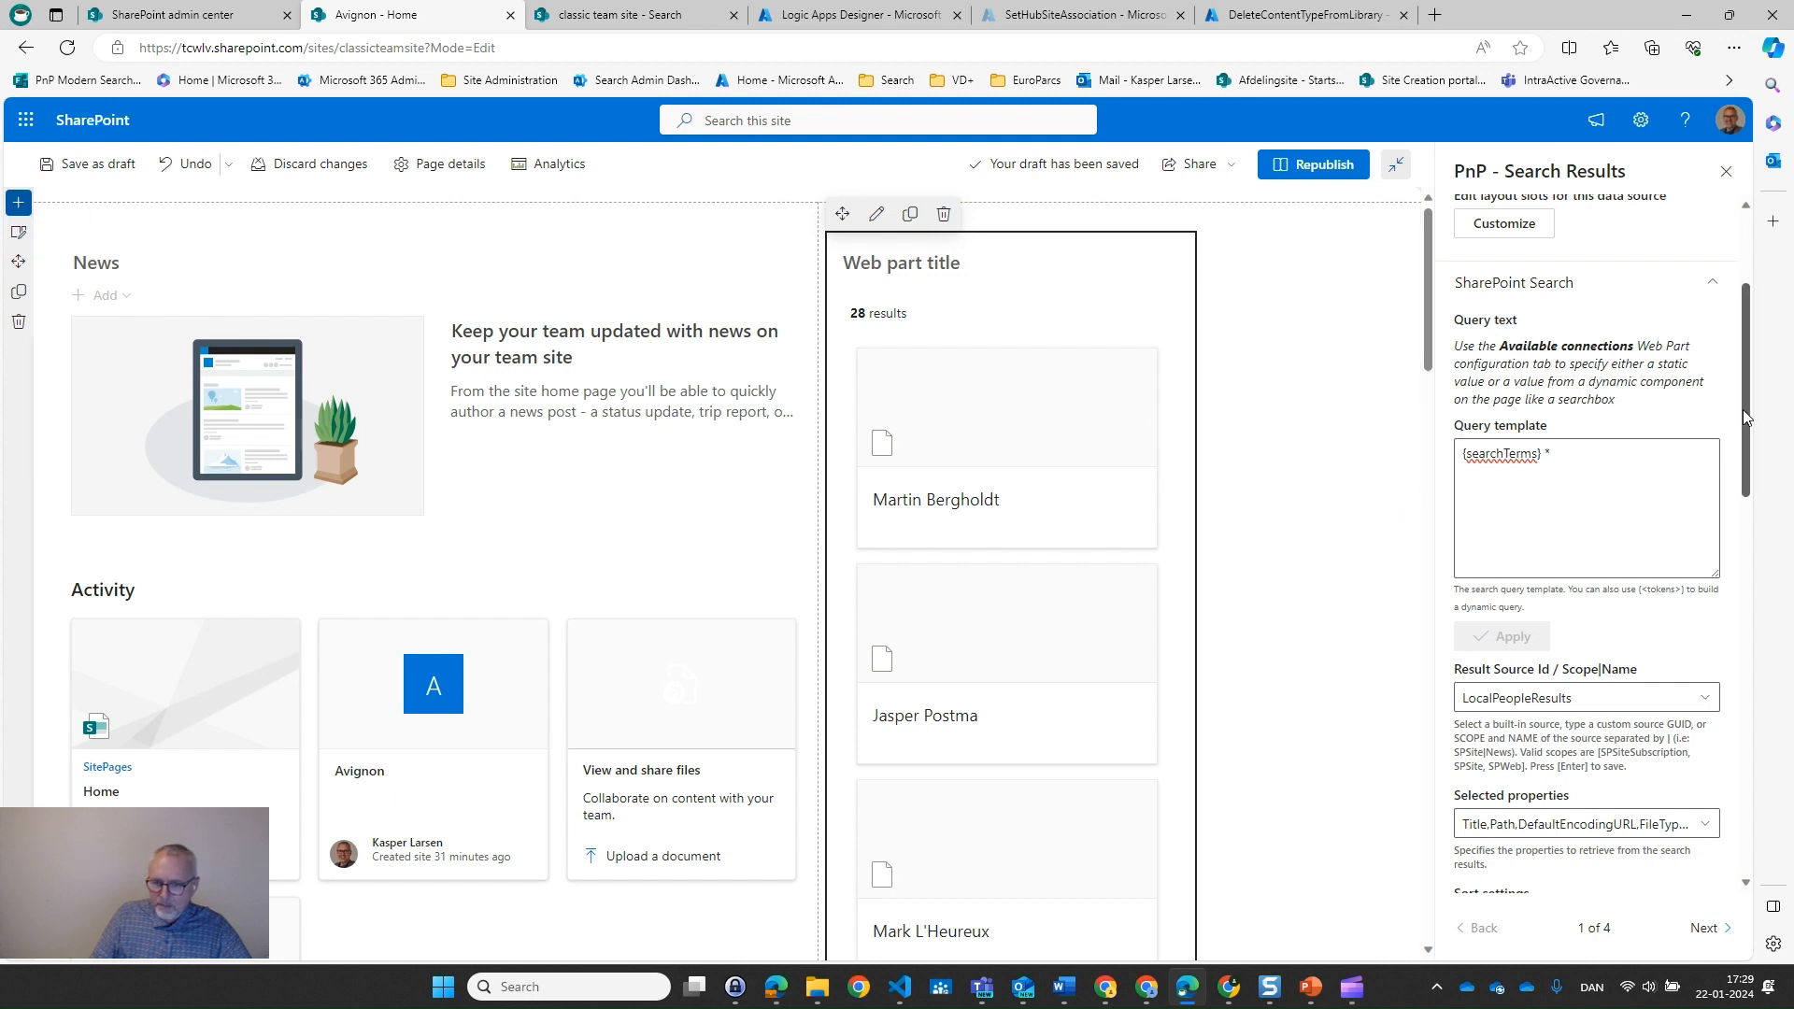
Look through the remaining data source and paging settings, and set the search results layout to People
left_click_drag(1741, 409, 1767, 555)
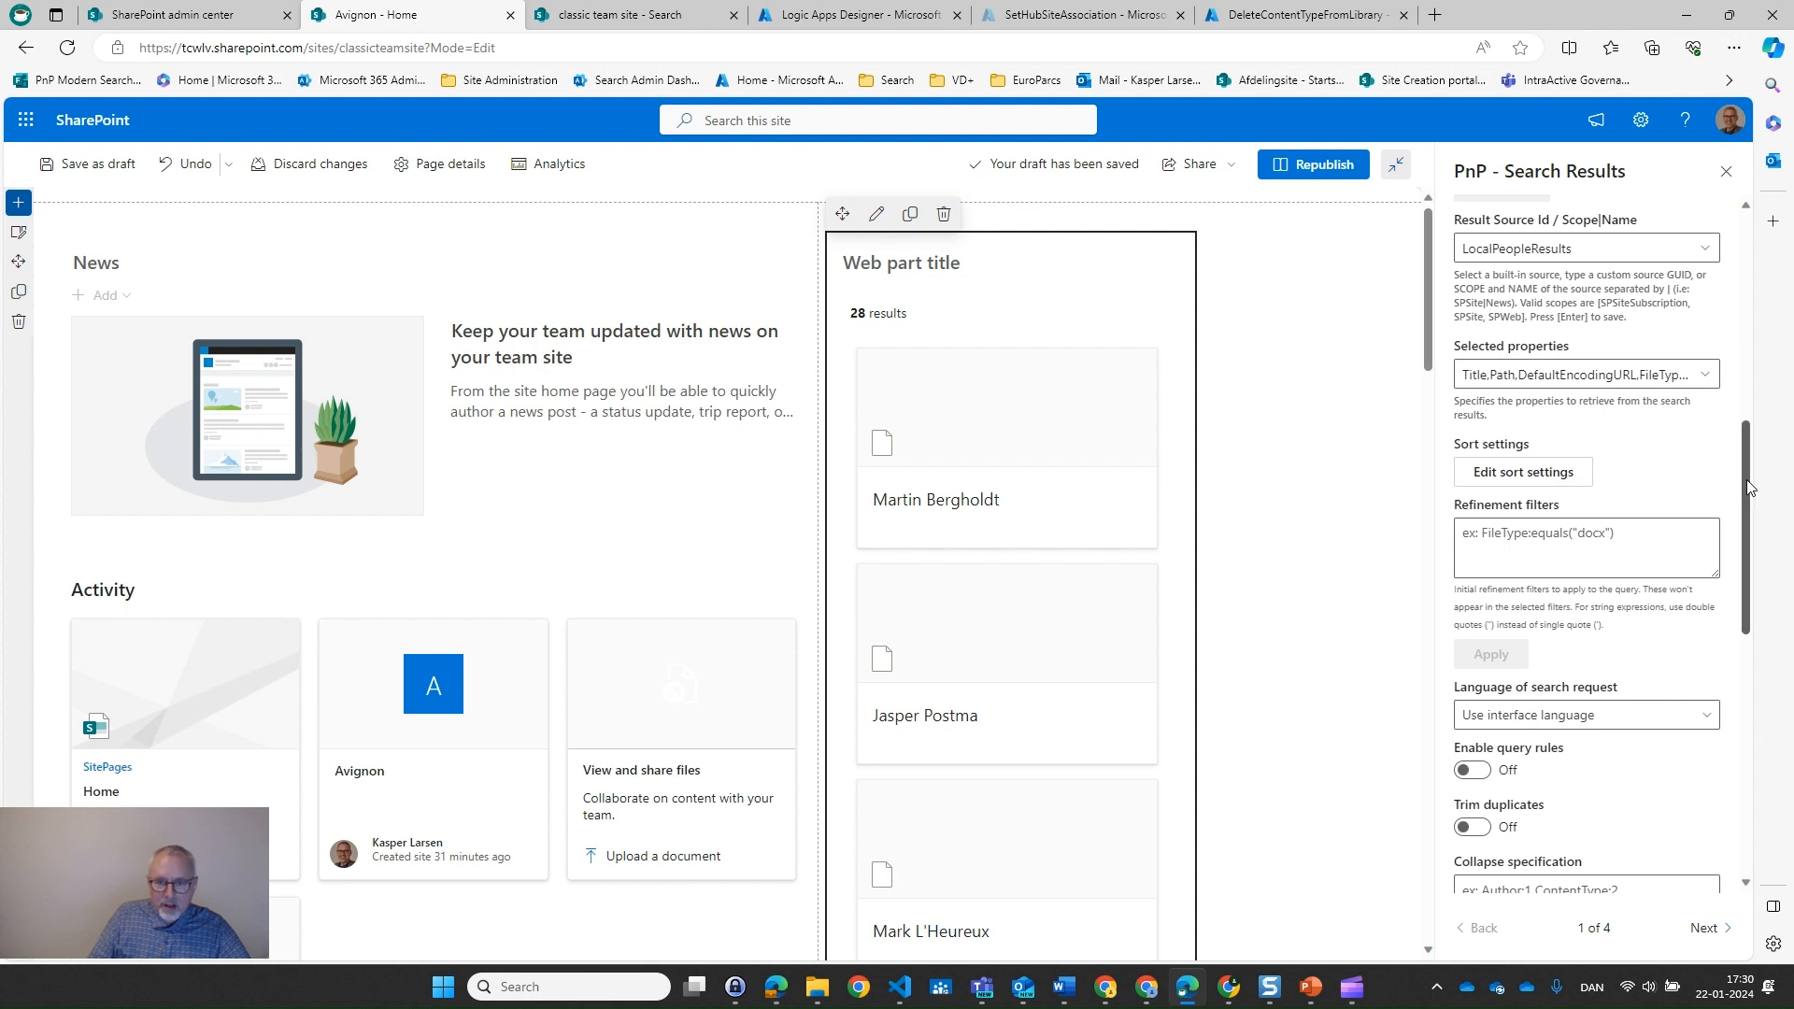
left_click_drag(1750, 488, 1762, 739)
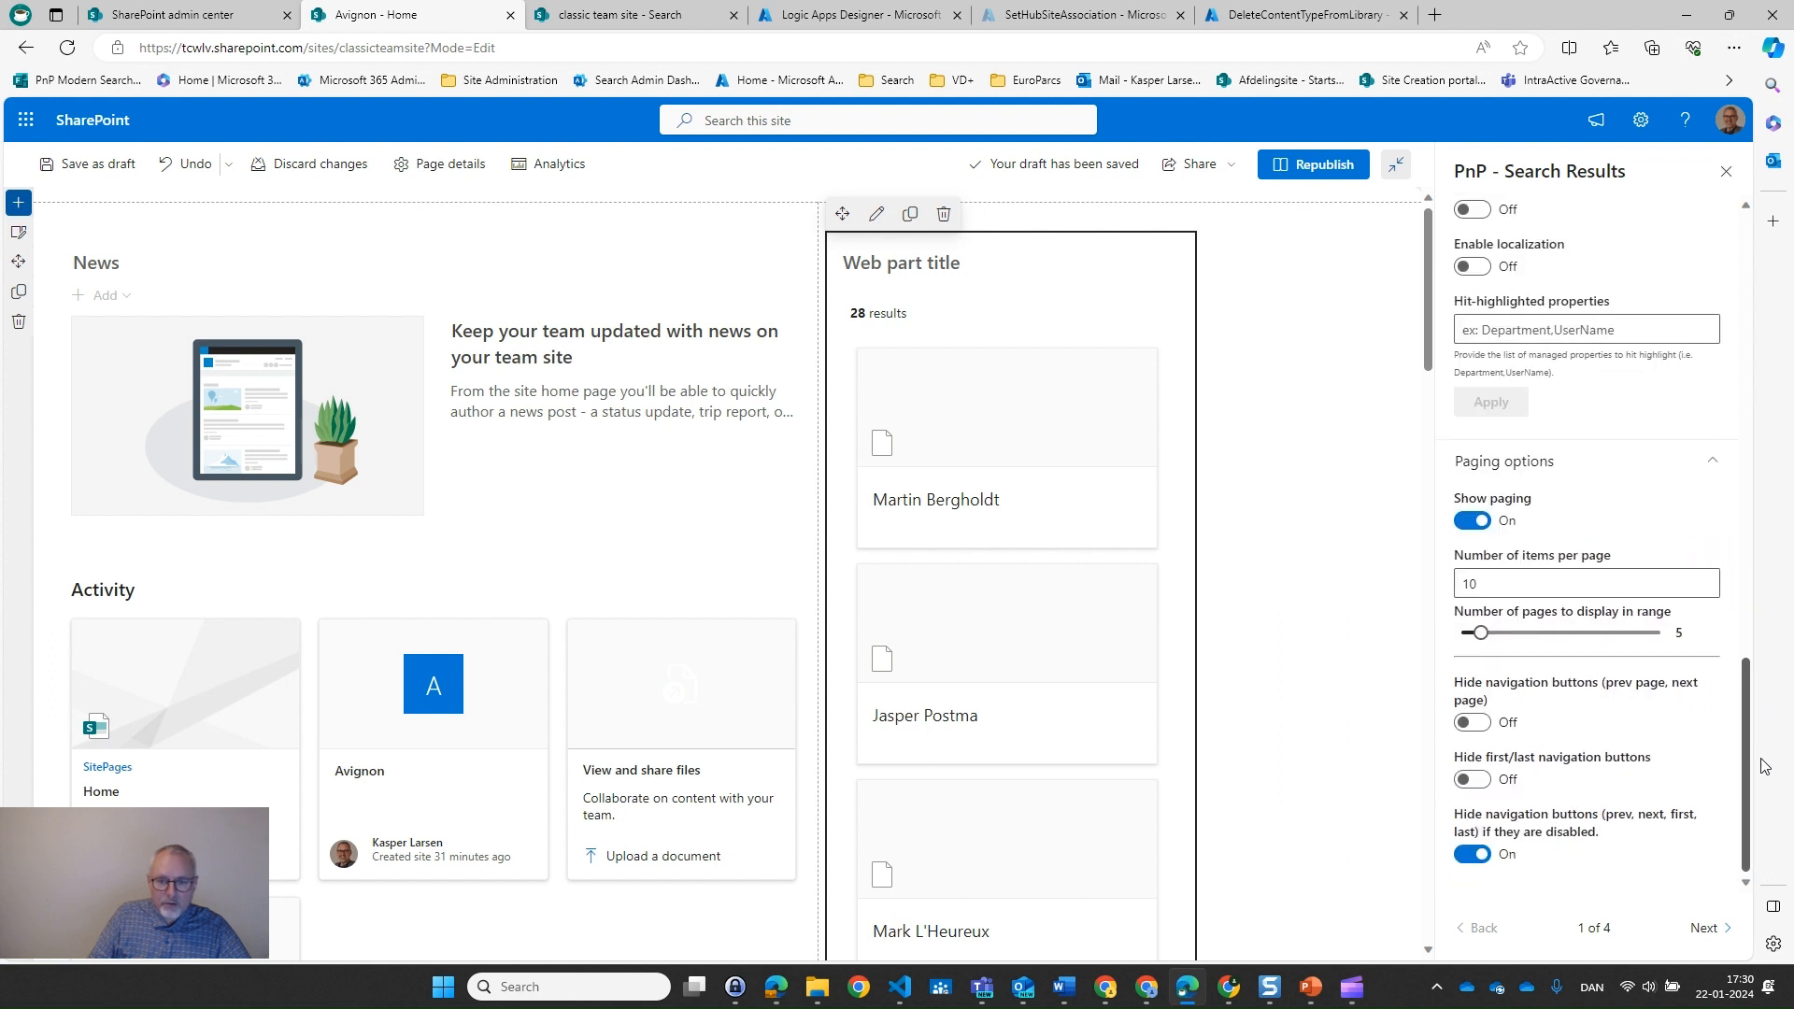
left_click(1703, 928)
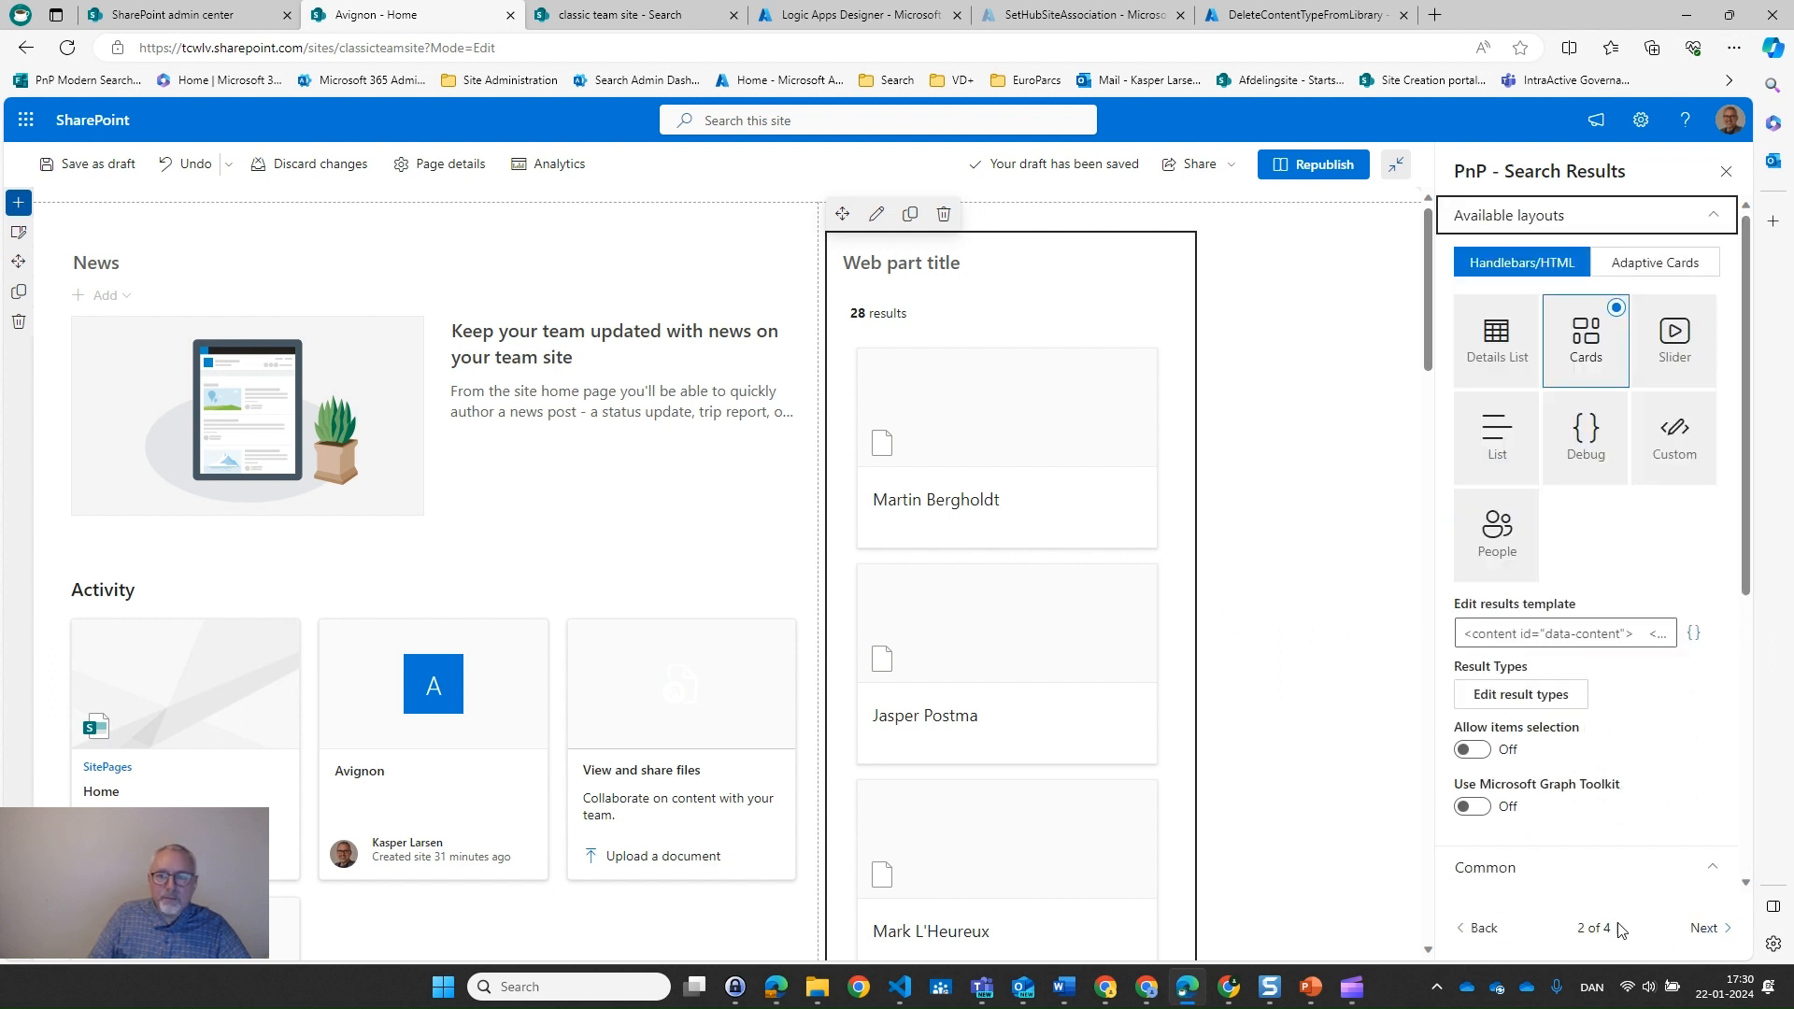
left_click(1480, 555)
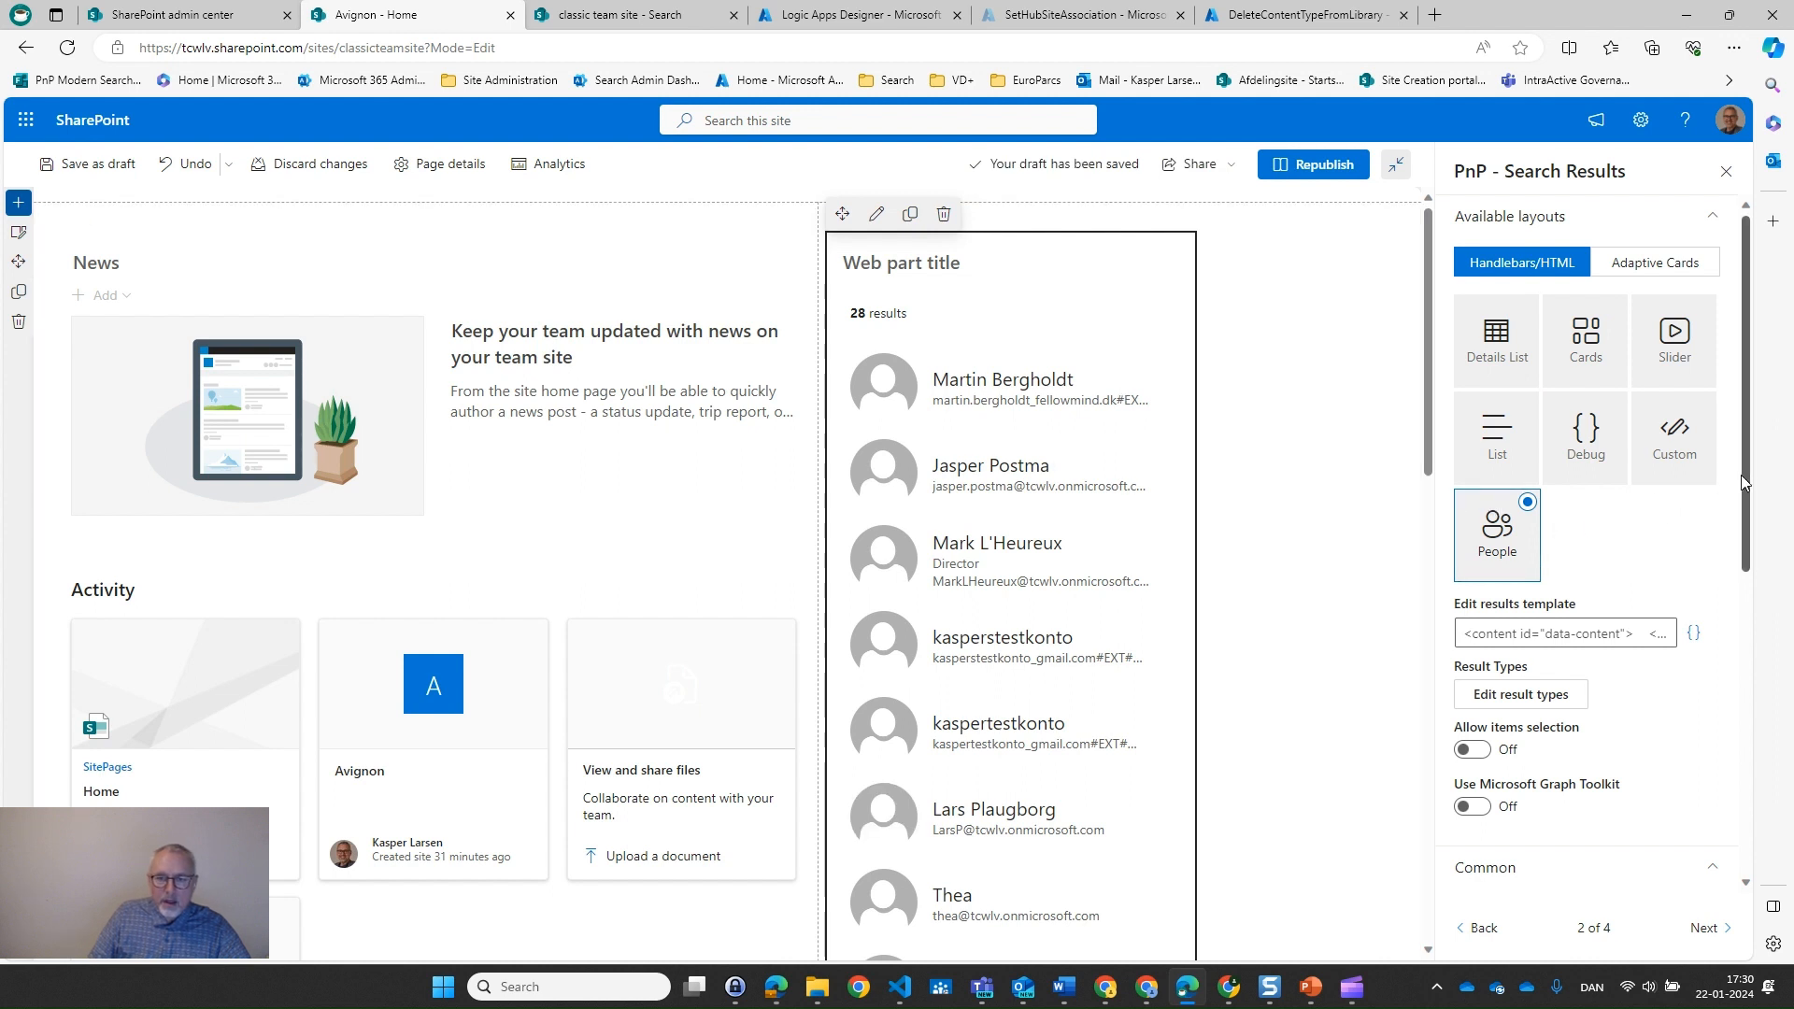
Turn on the persona card on hover (LPC) in the layout options and preview the card on two listed people
scroll(1743, 481, "down", 1)
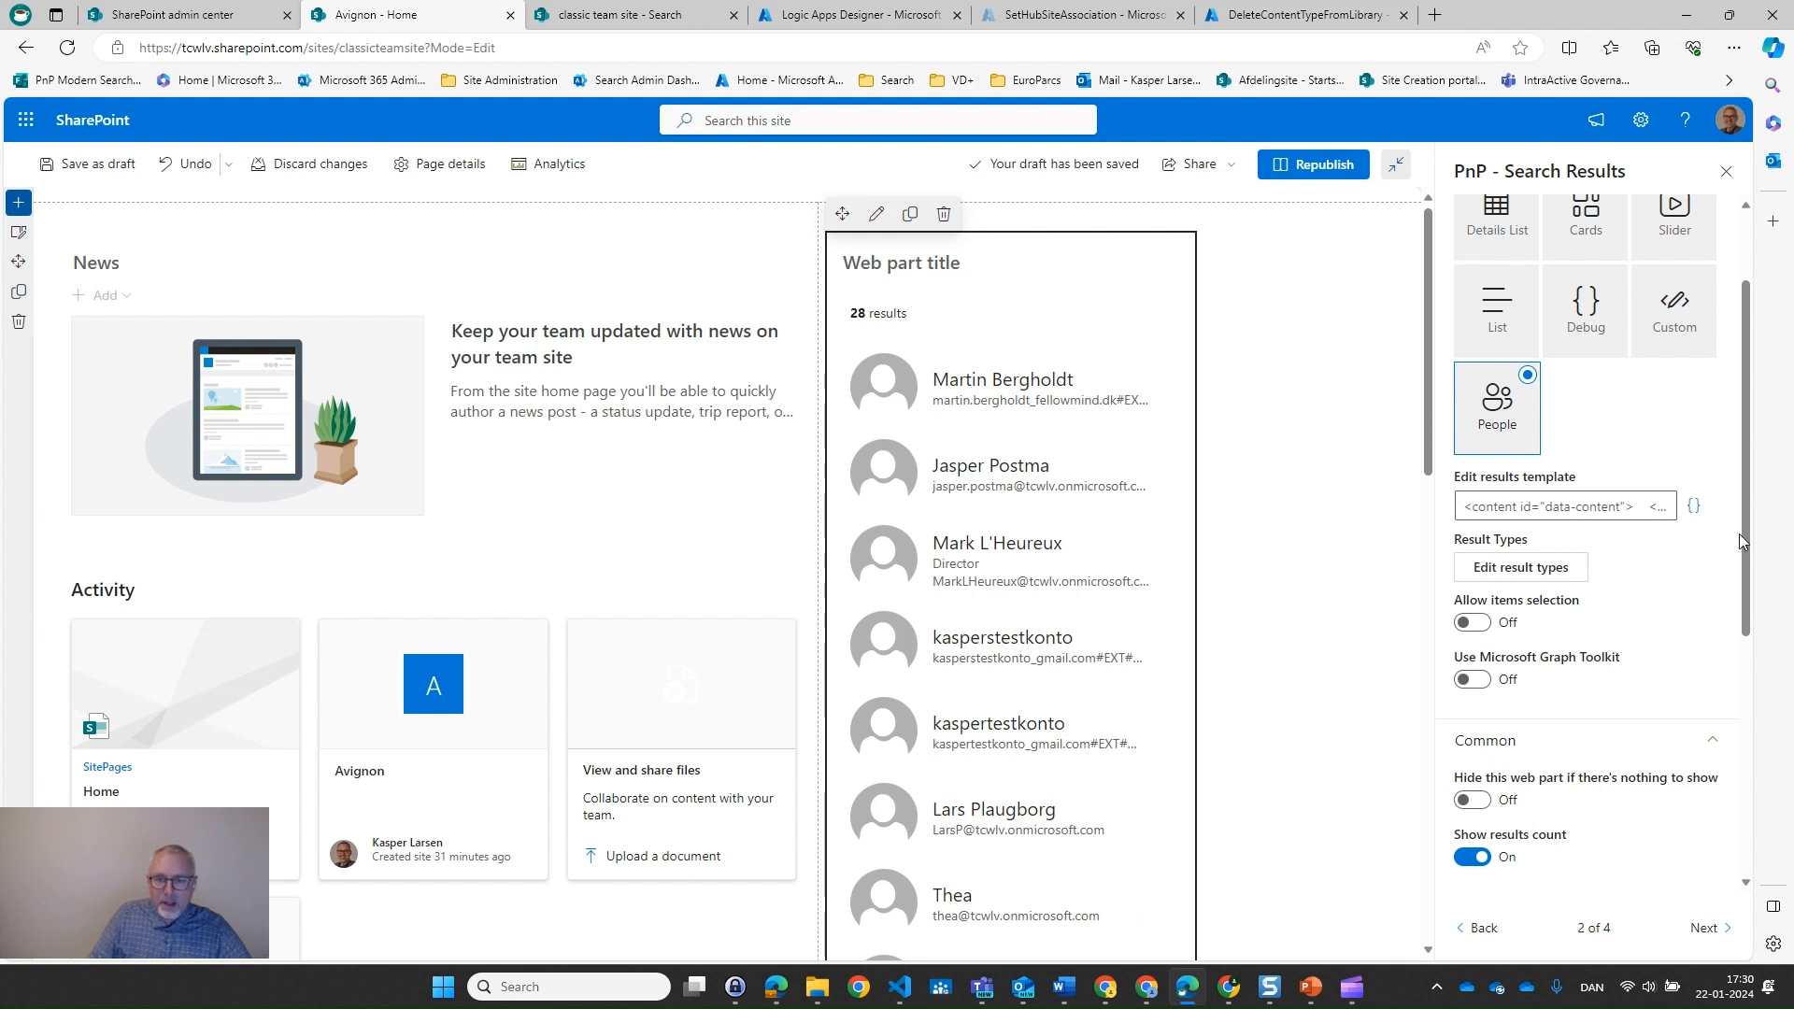
left_click_drag(1740, 535, 1762, 707)
scroll(1719, 710, "down", 1)
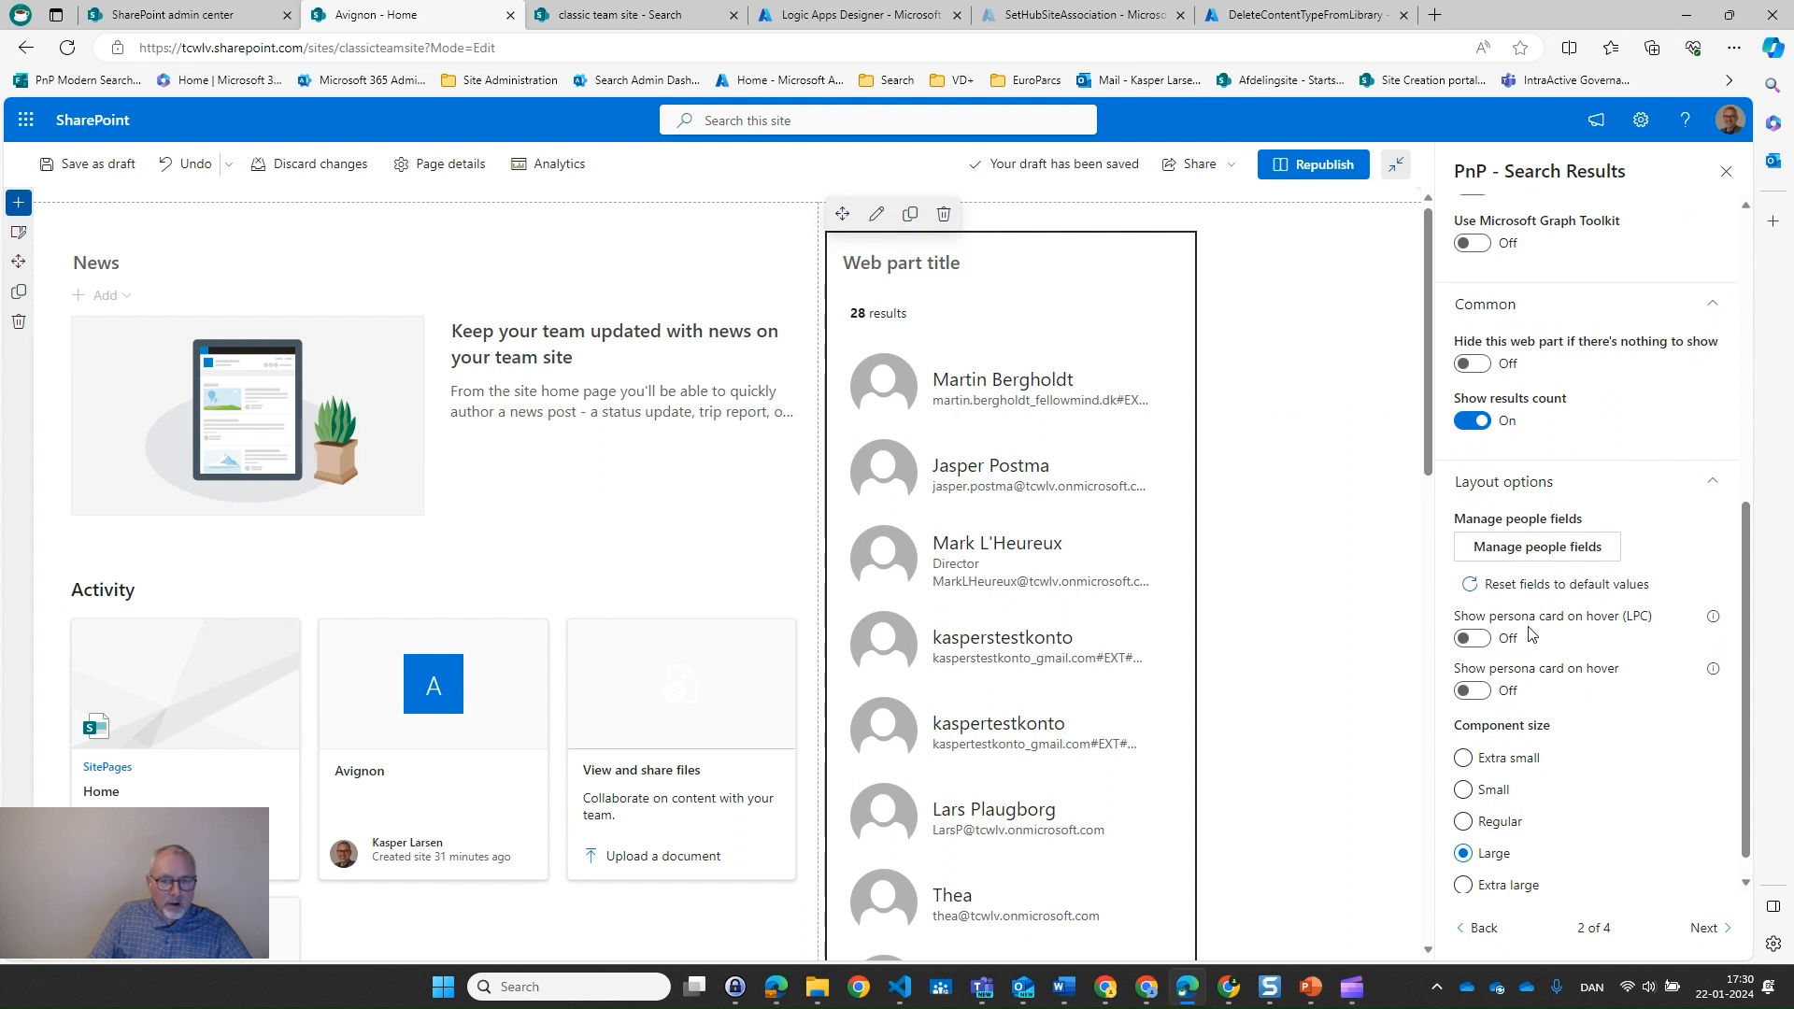
left_click(1474, 643)
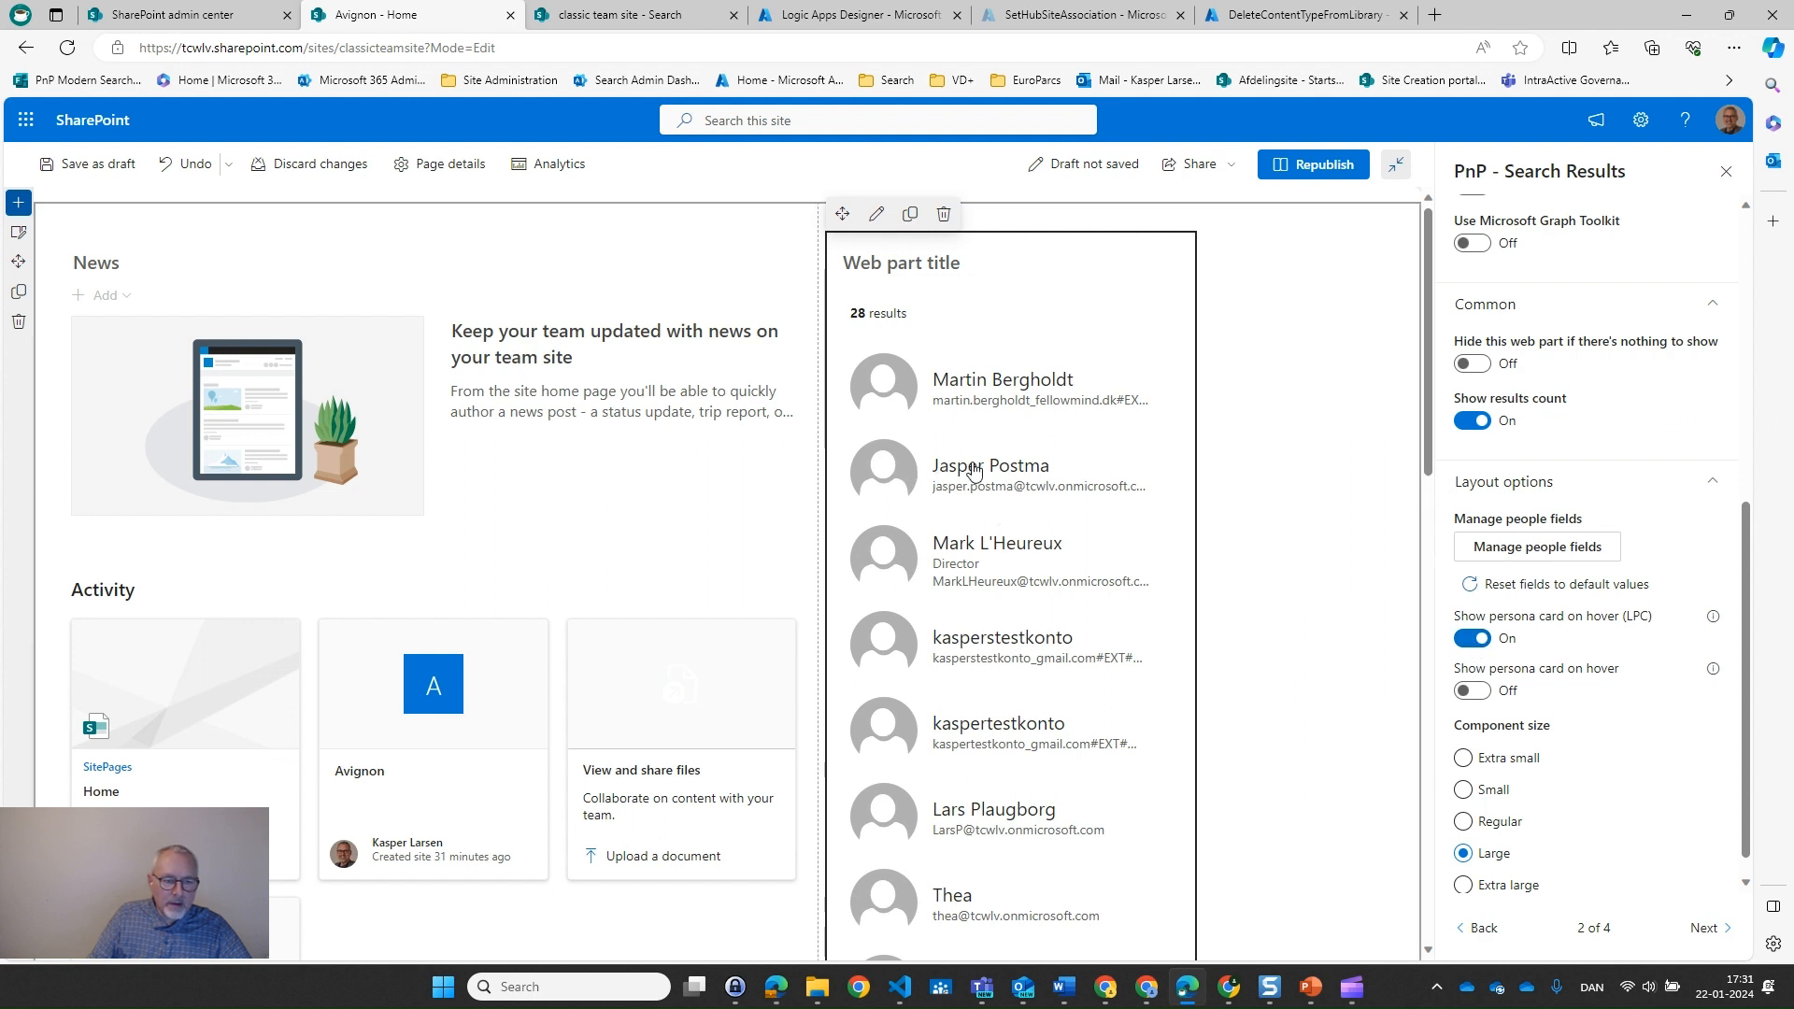
mouse_move(990, 469)
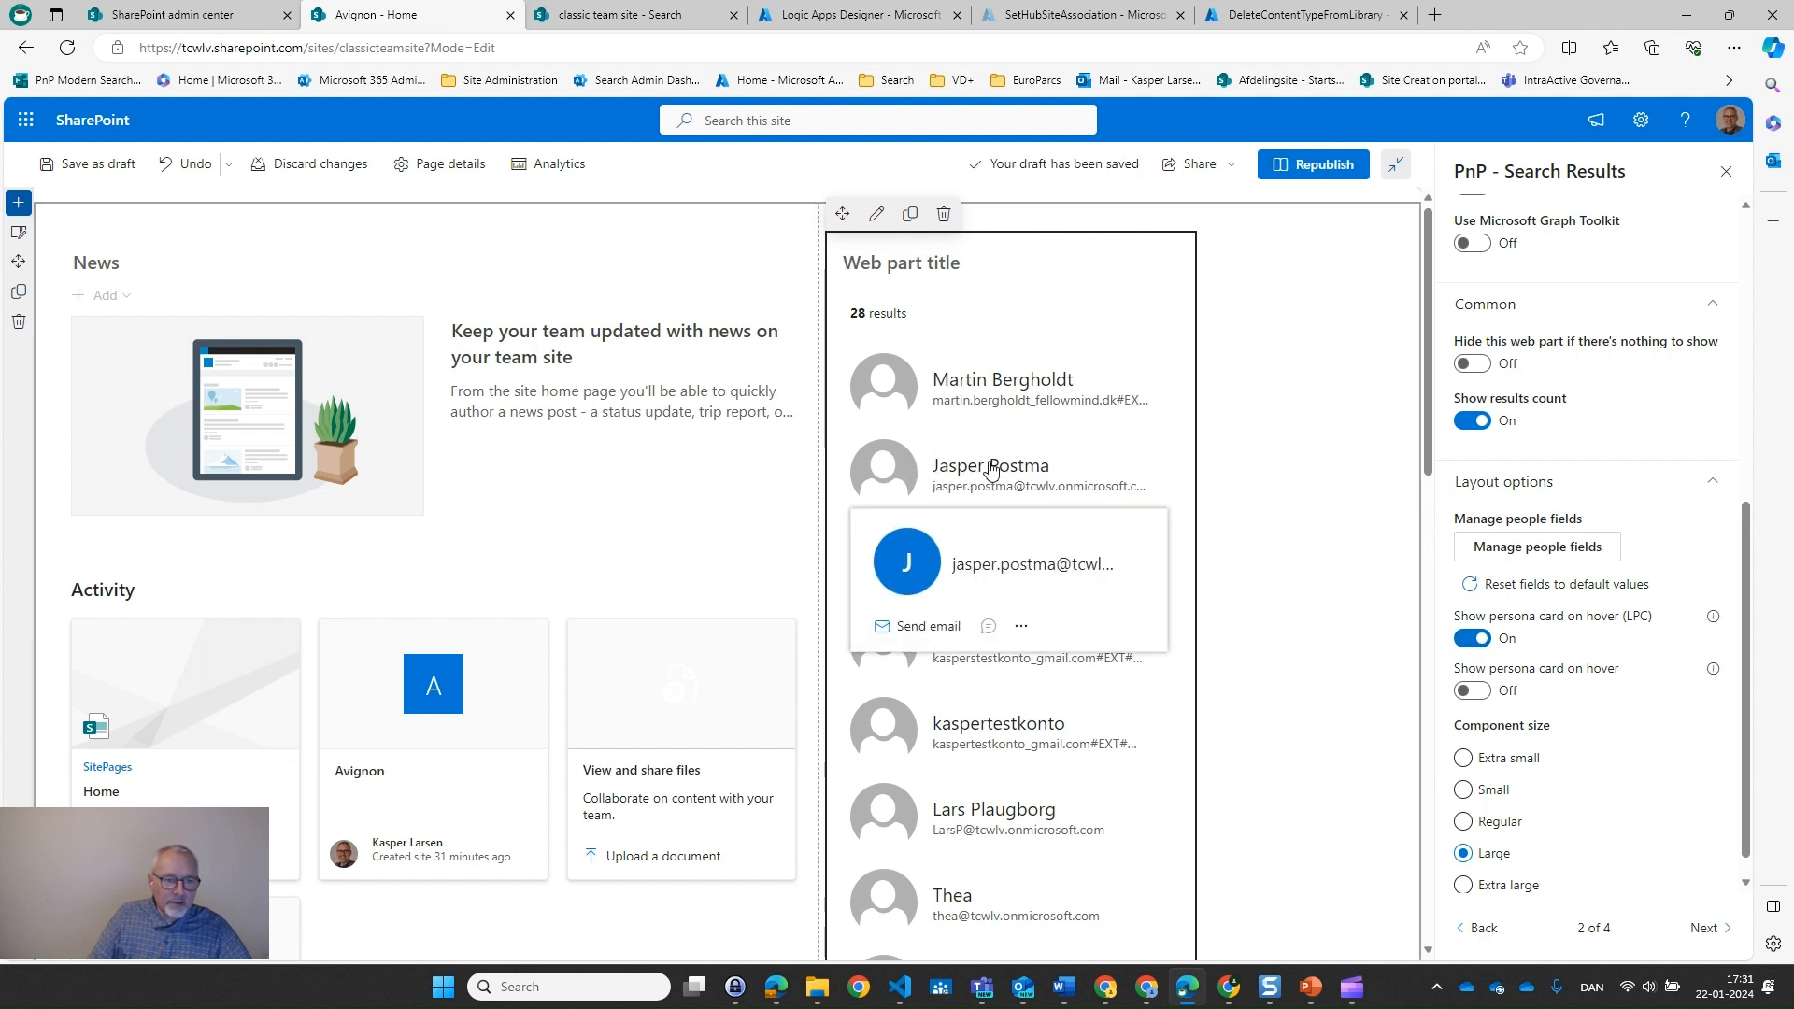
left_click(990, 469)
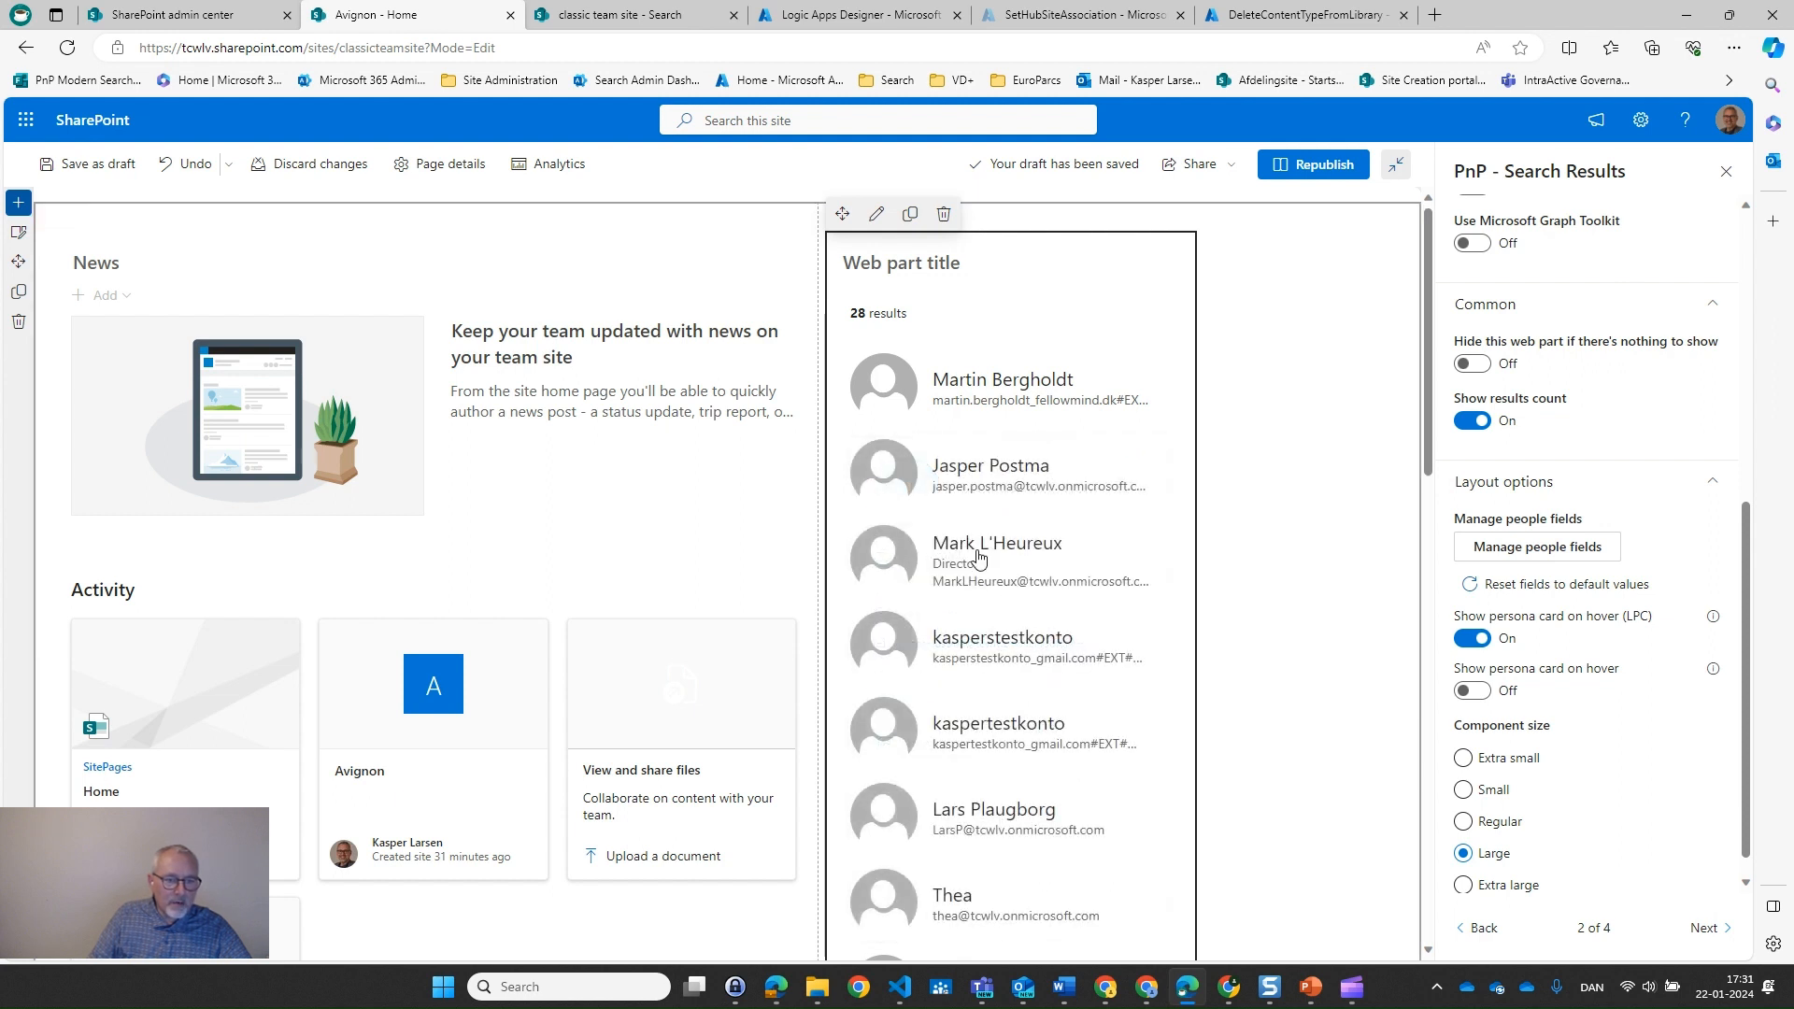
mouse_move(976, 562)
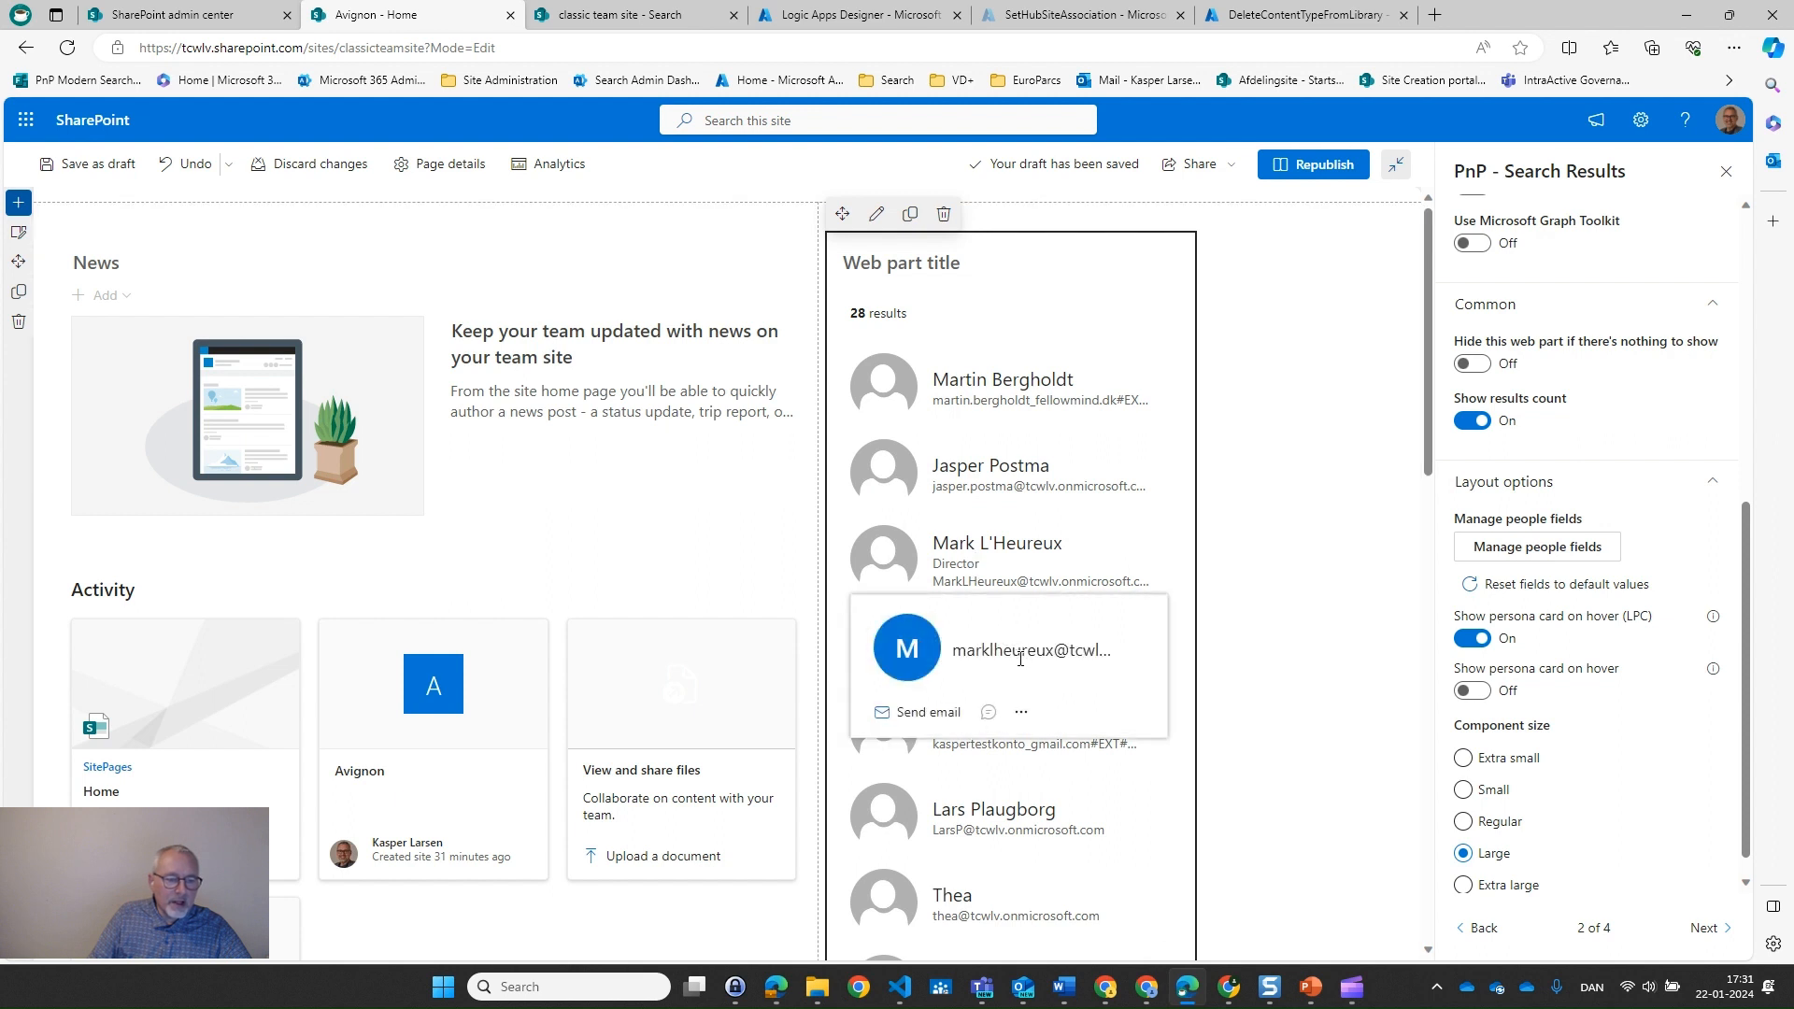
mouse_move(1040, 690)
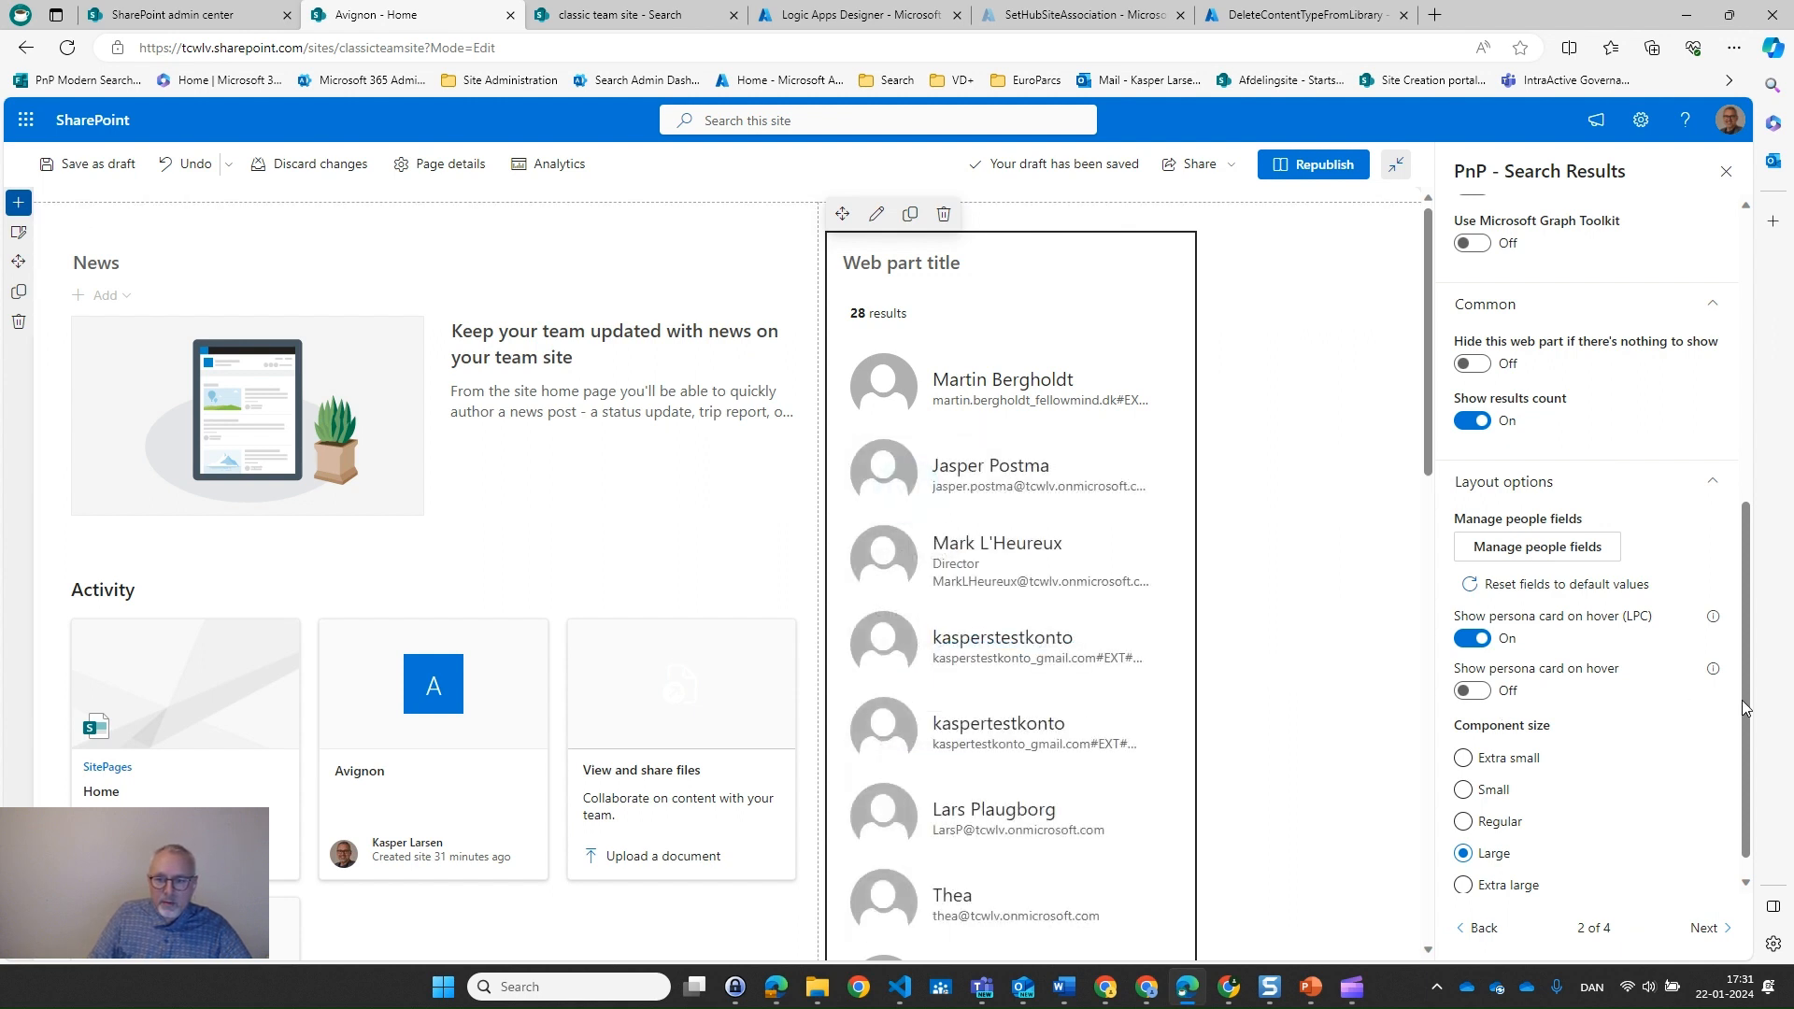
Set the People layout's component size to Extra large and proceed to the web part's available connections settings
scroll(1746, 710, "down", 1)
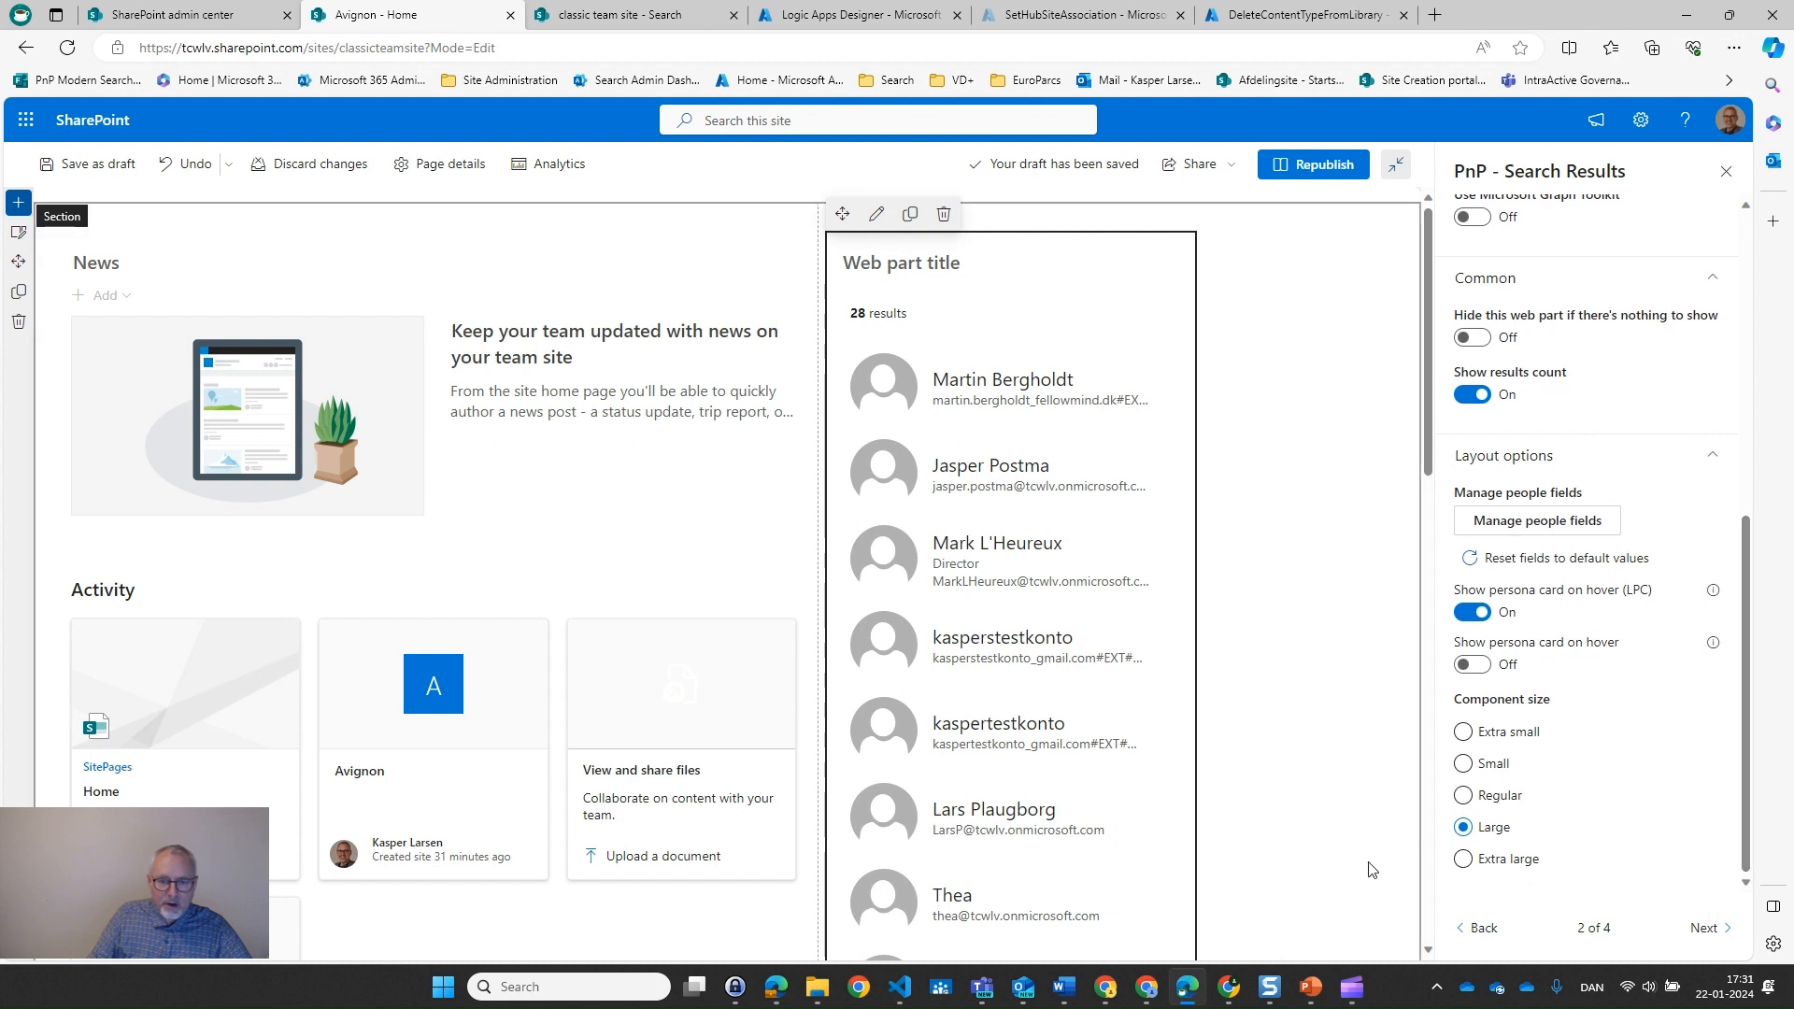
left_click(1464, 860)
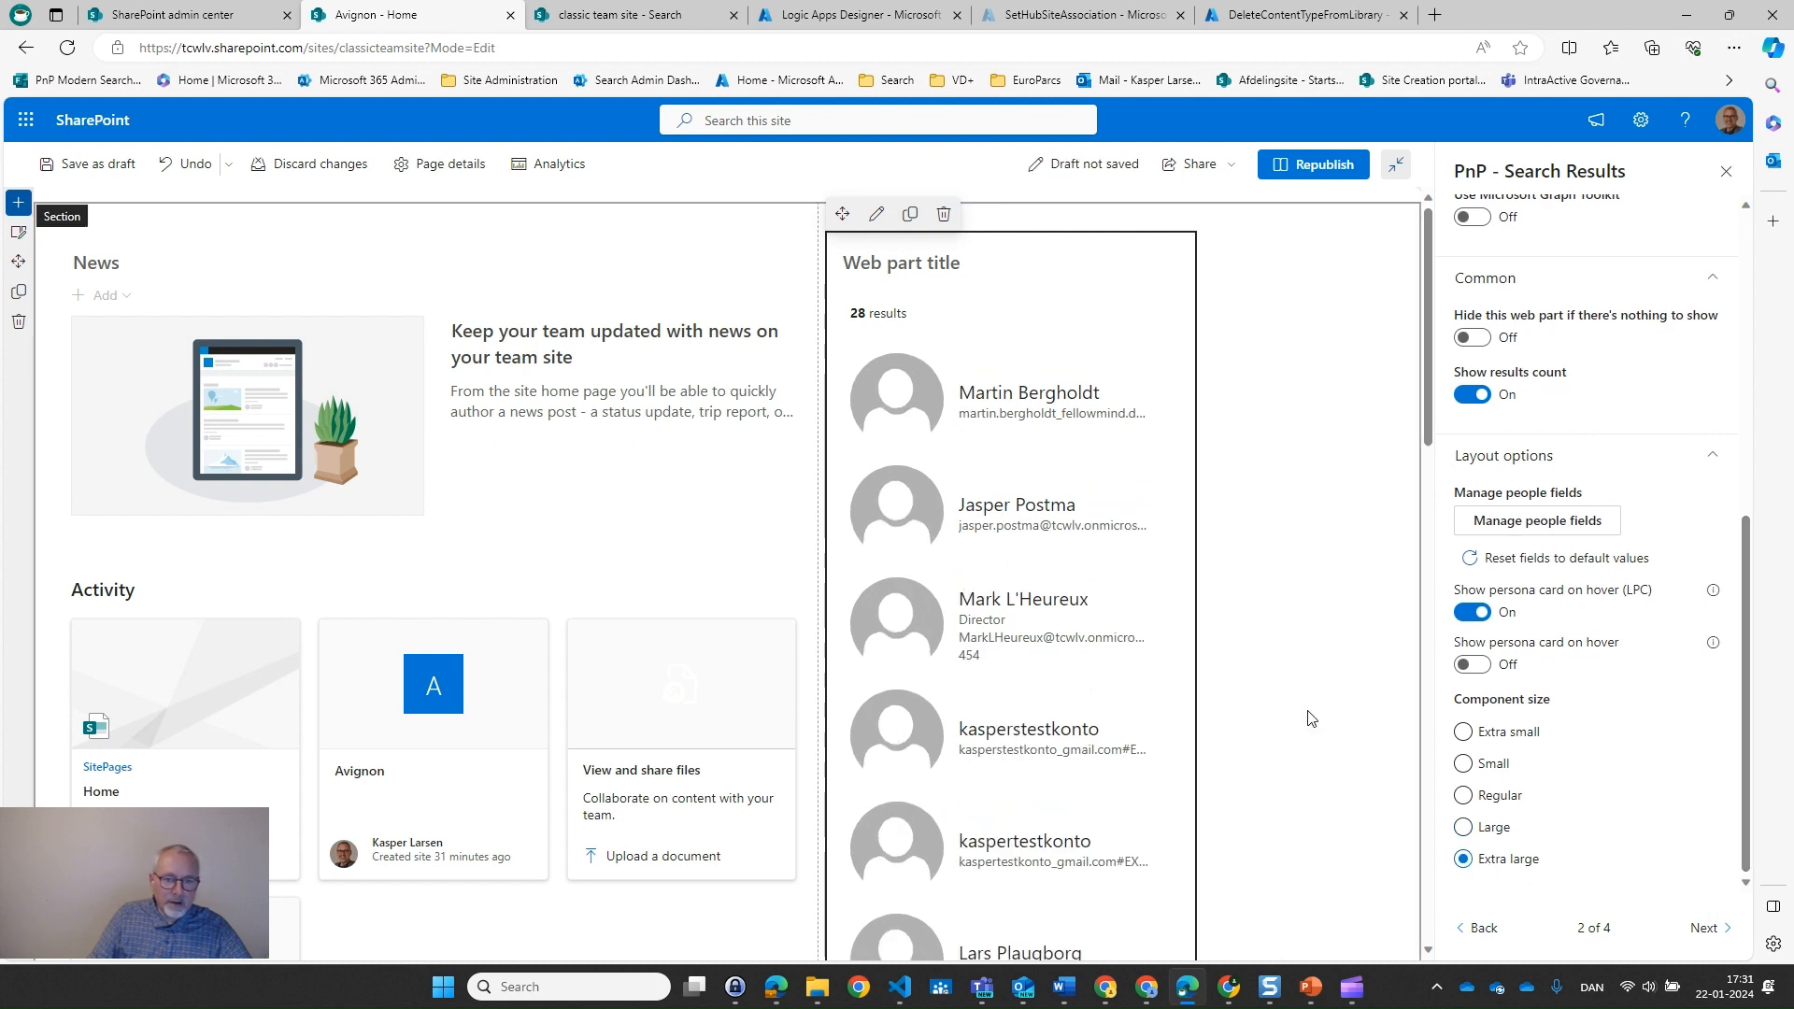
left_click_drag(1428, 436, 1409, 393)
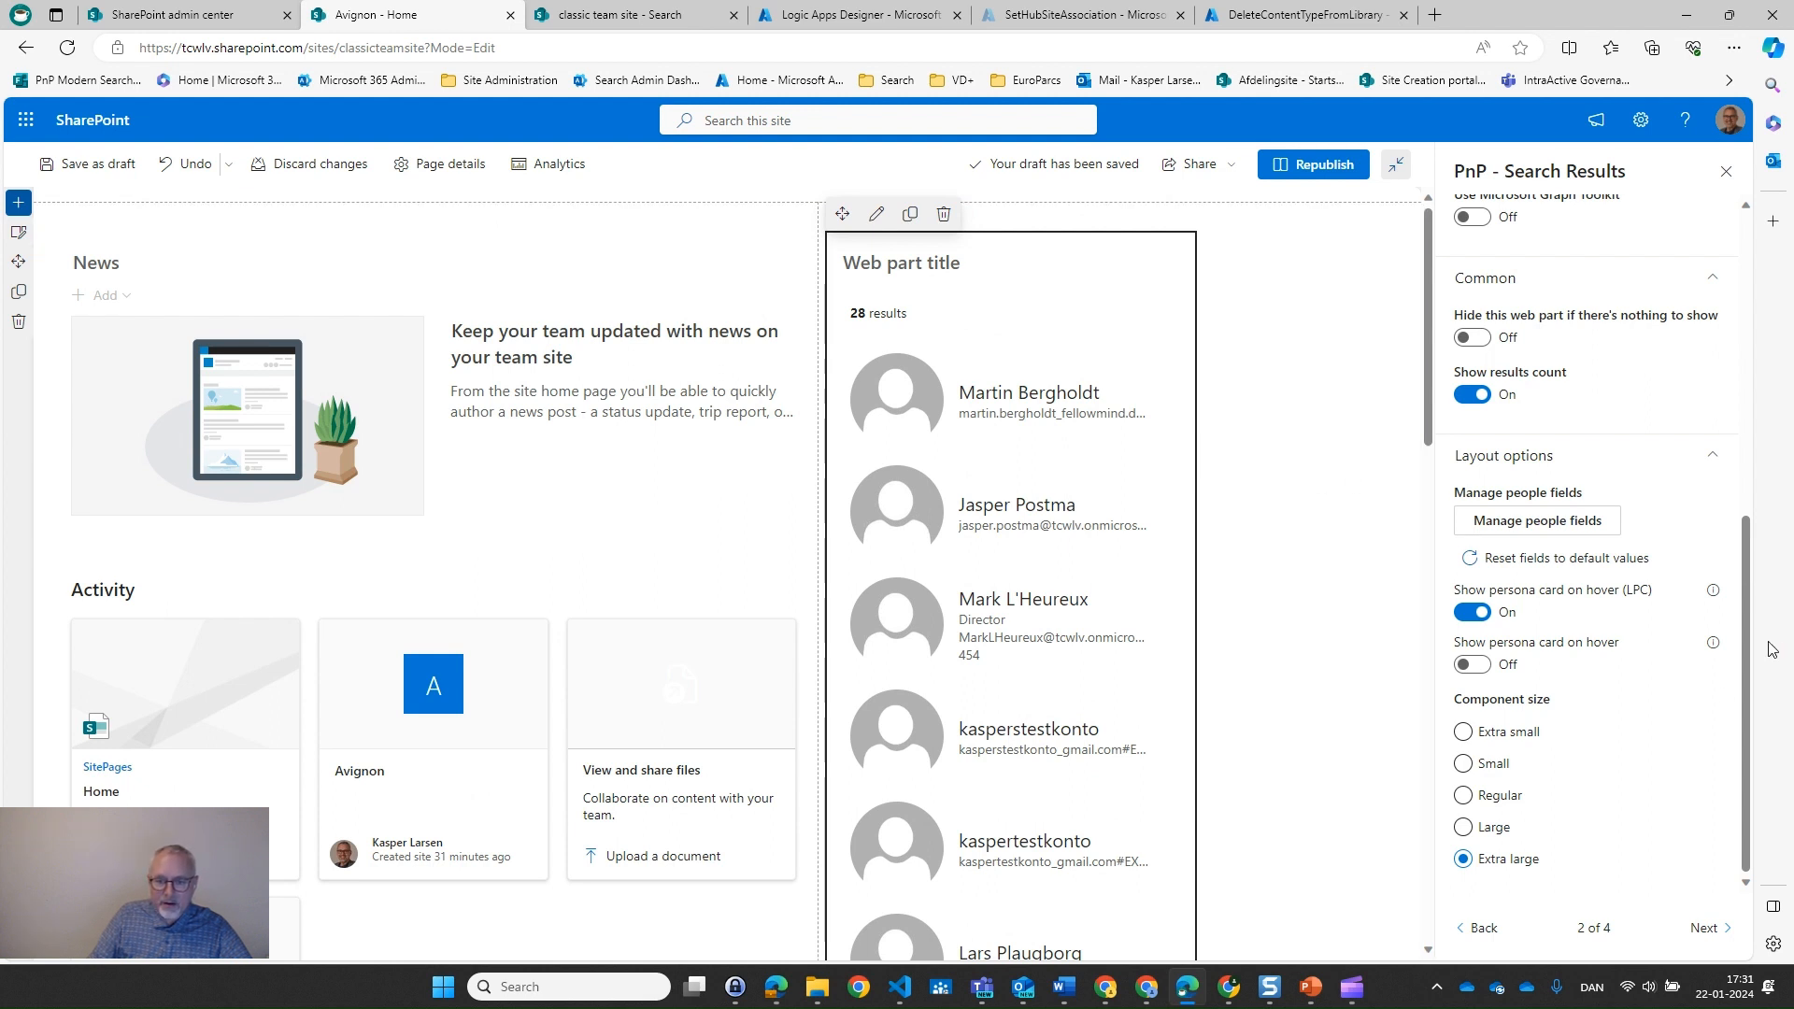
left_click(1706, 930)
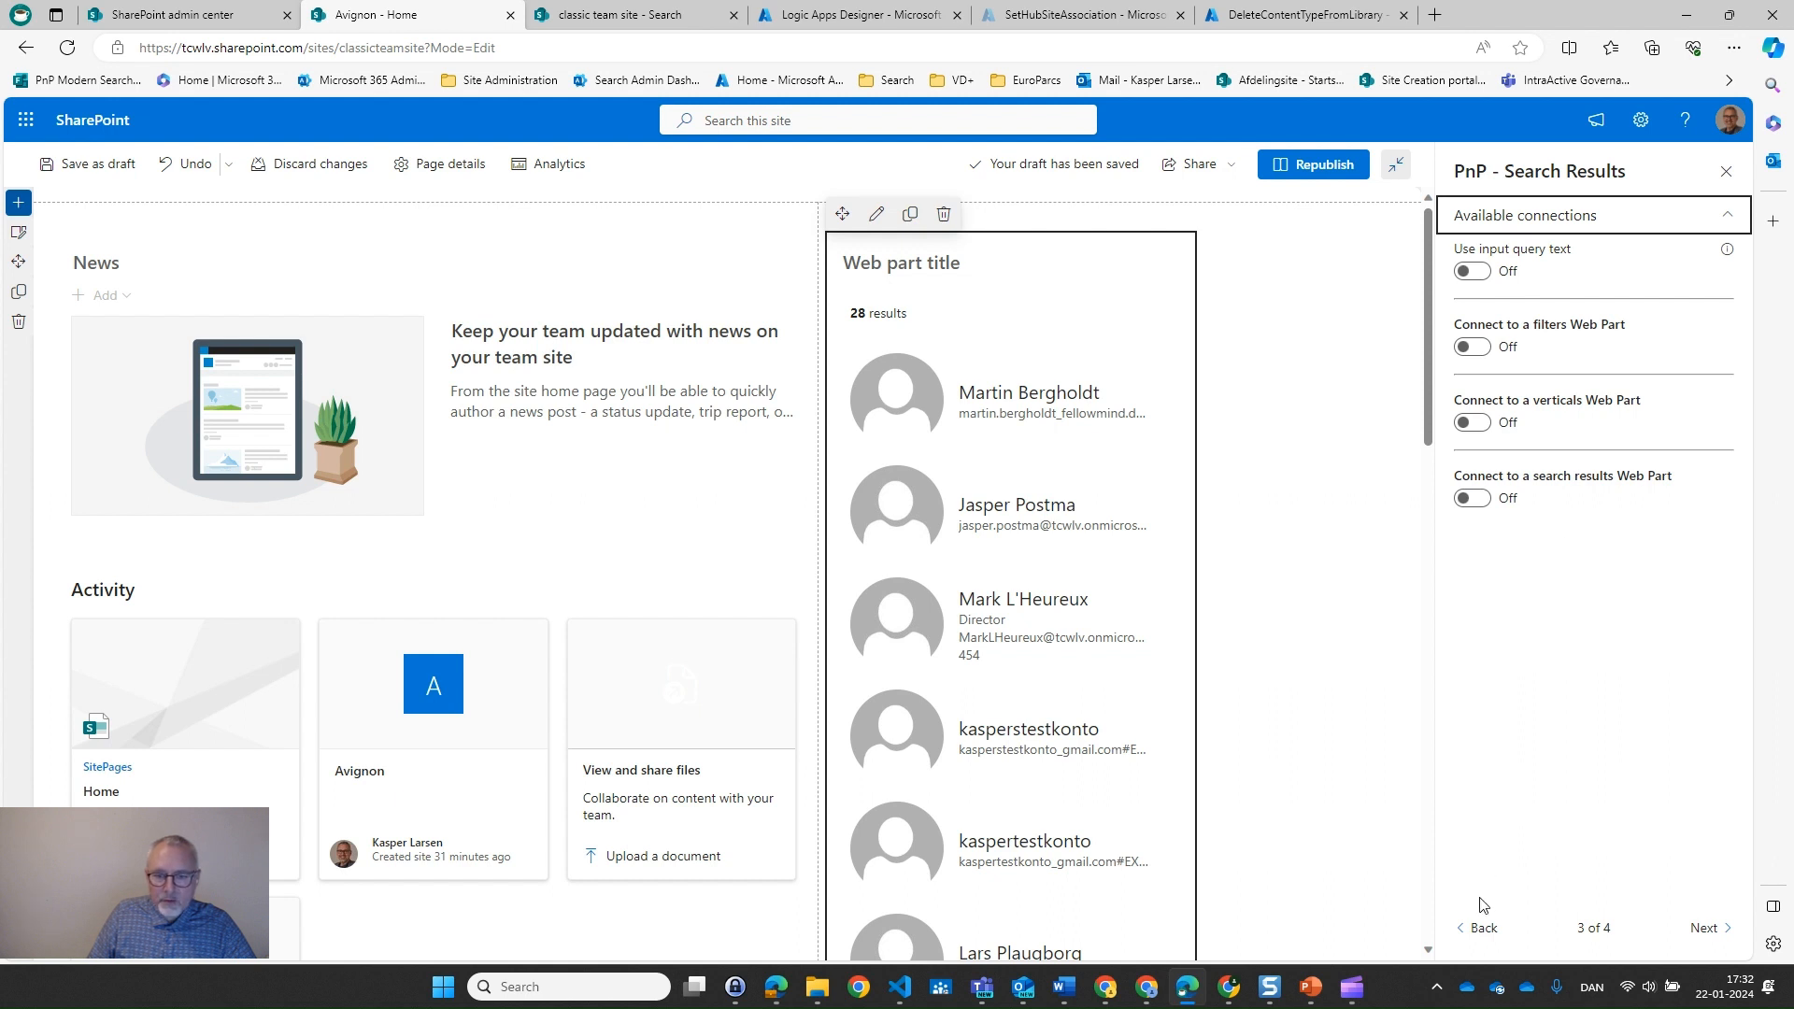
Save the page as a draft and browse the second and third pages of the people results
left_click(1481, 934)
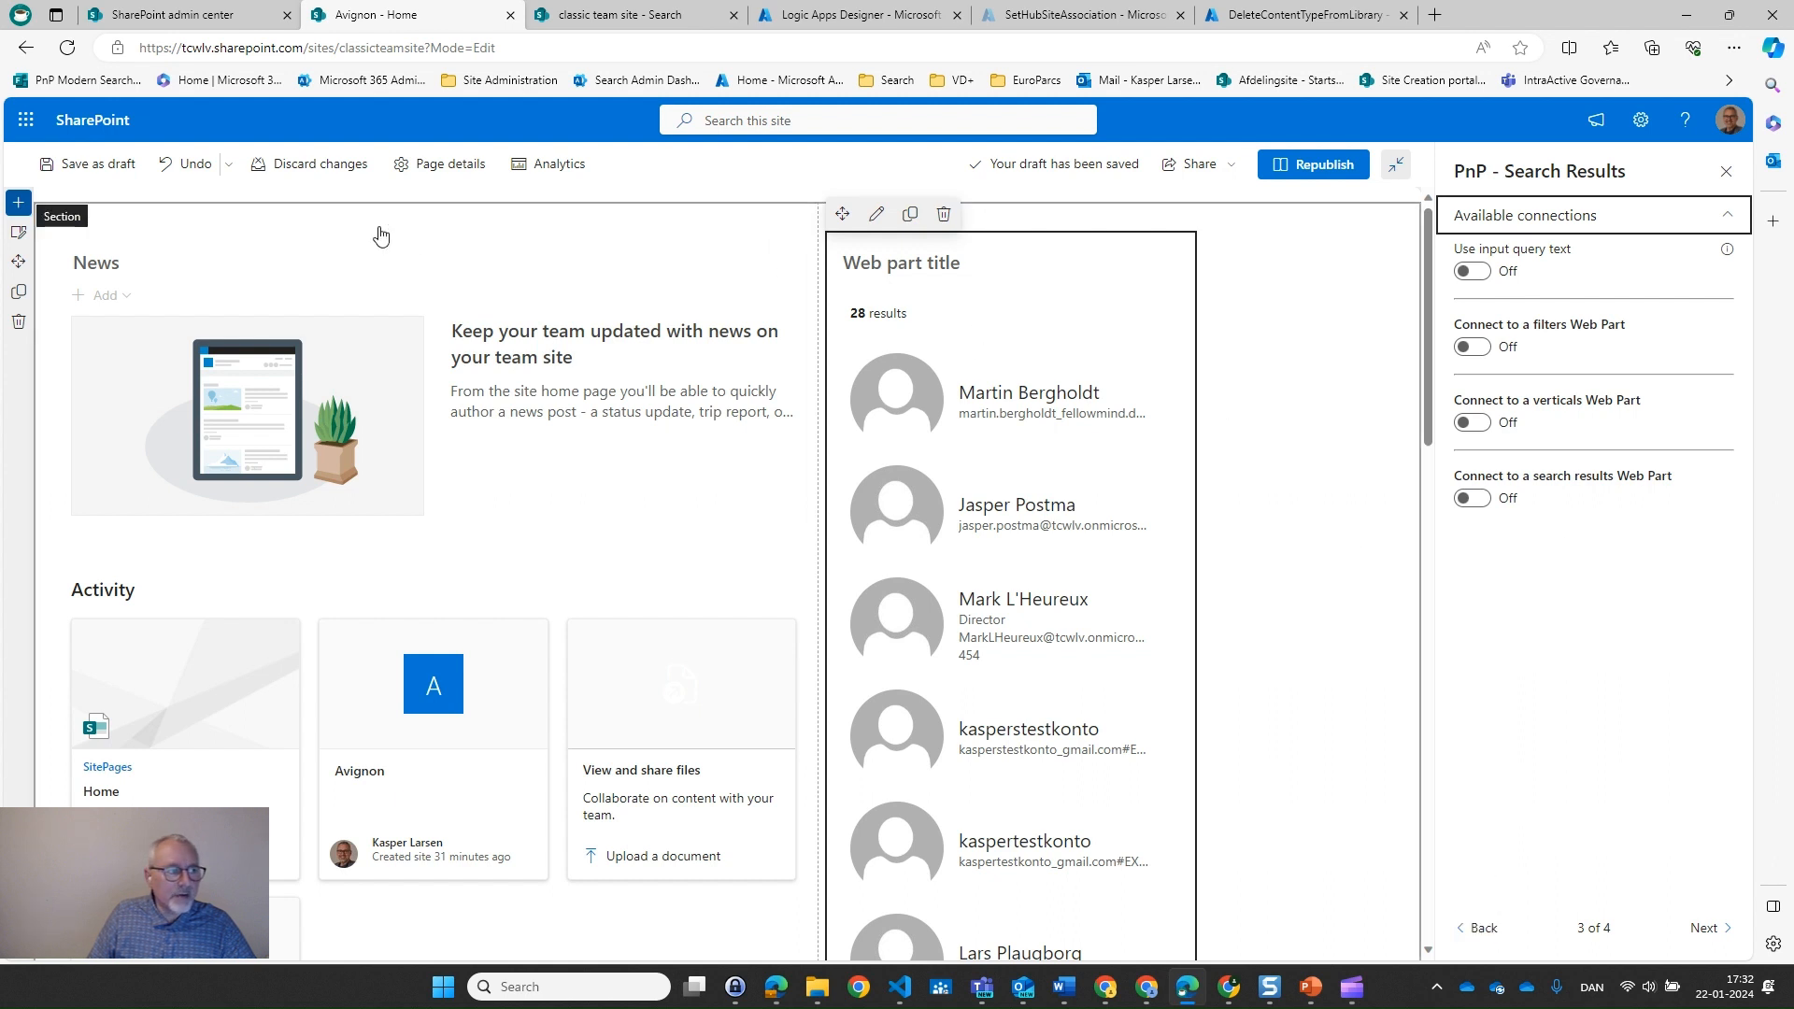
left_click(61, 165)
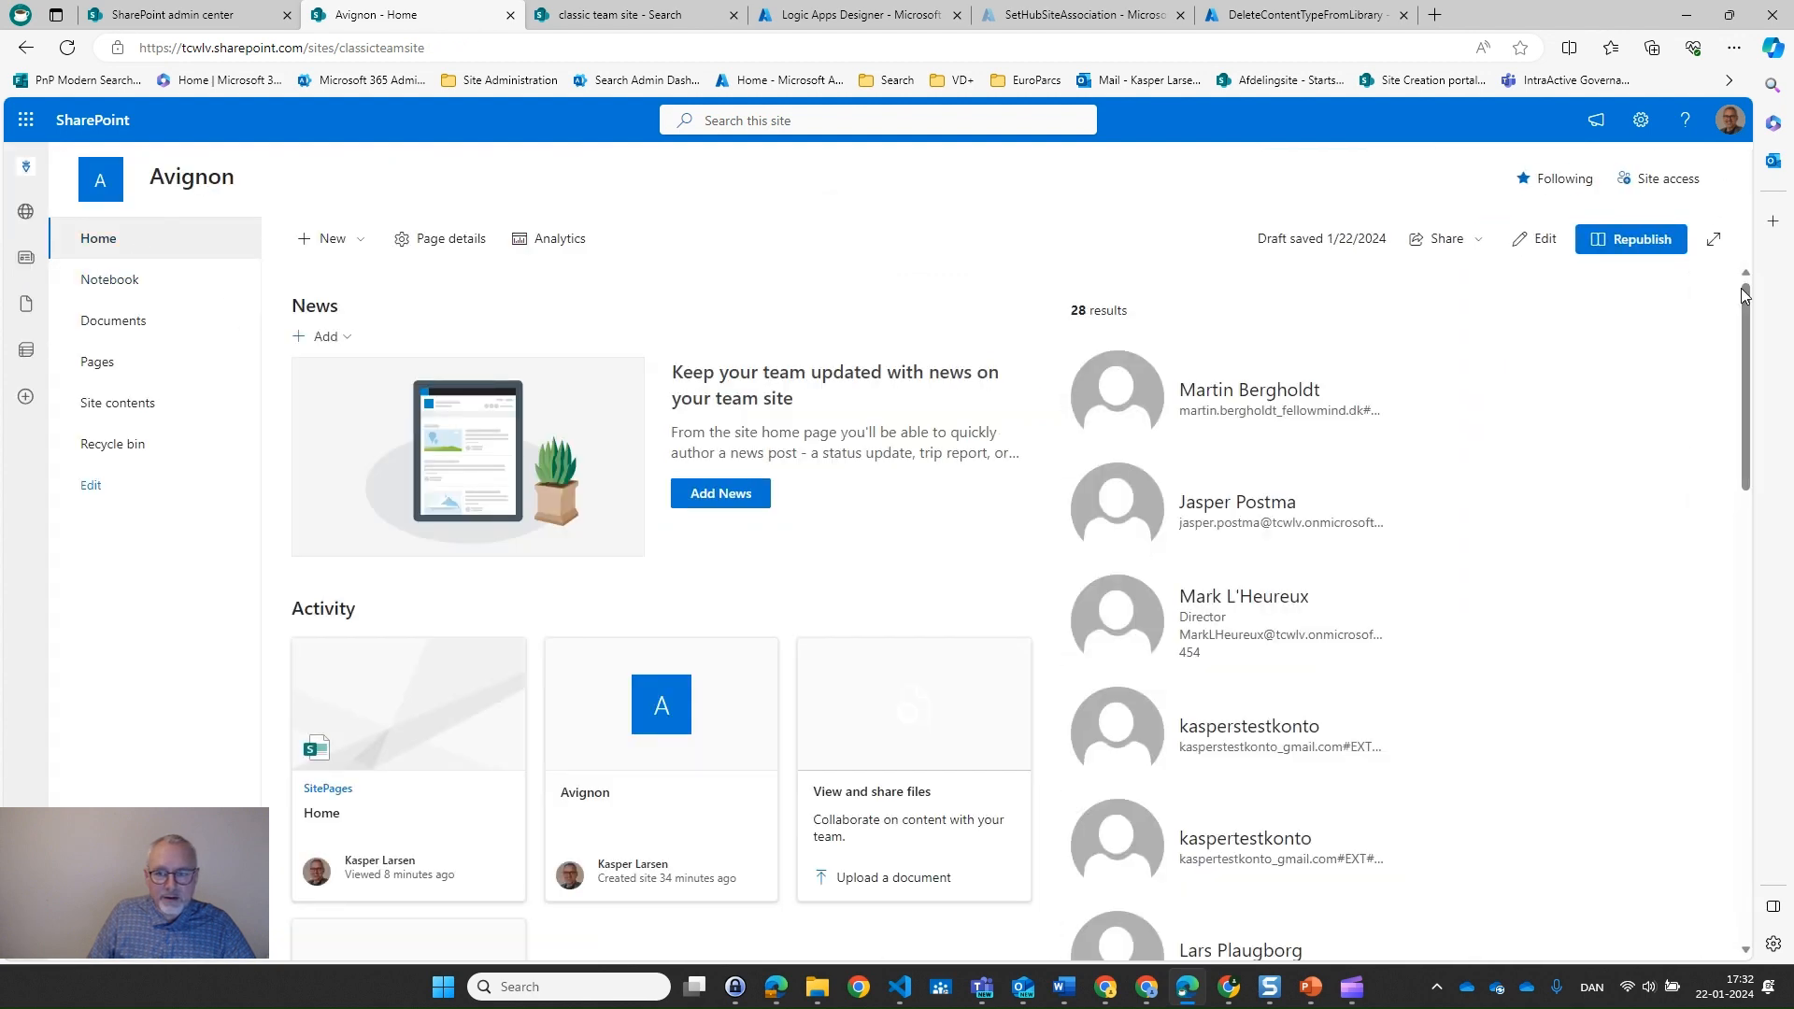
left_click_drag(1750, 316, 1771, 546)
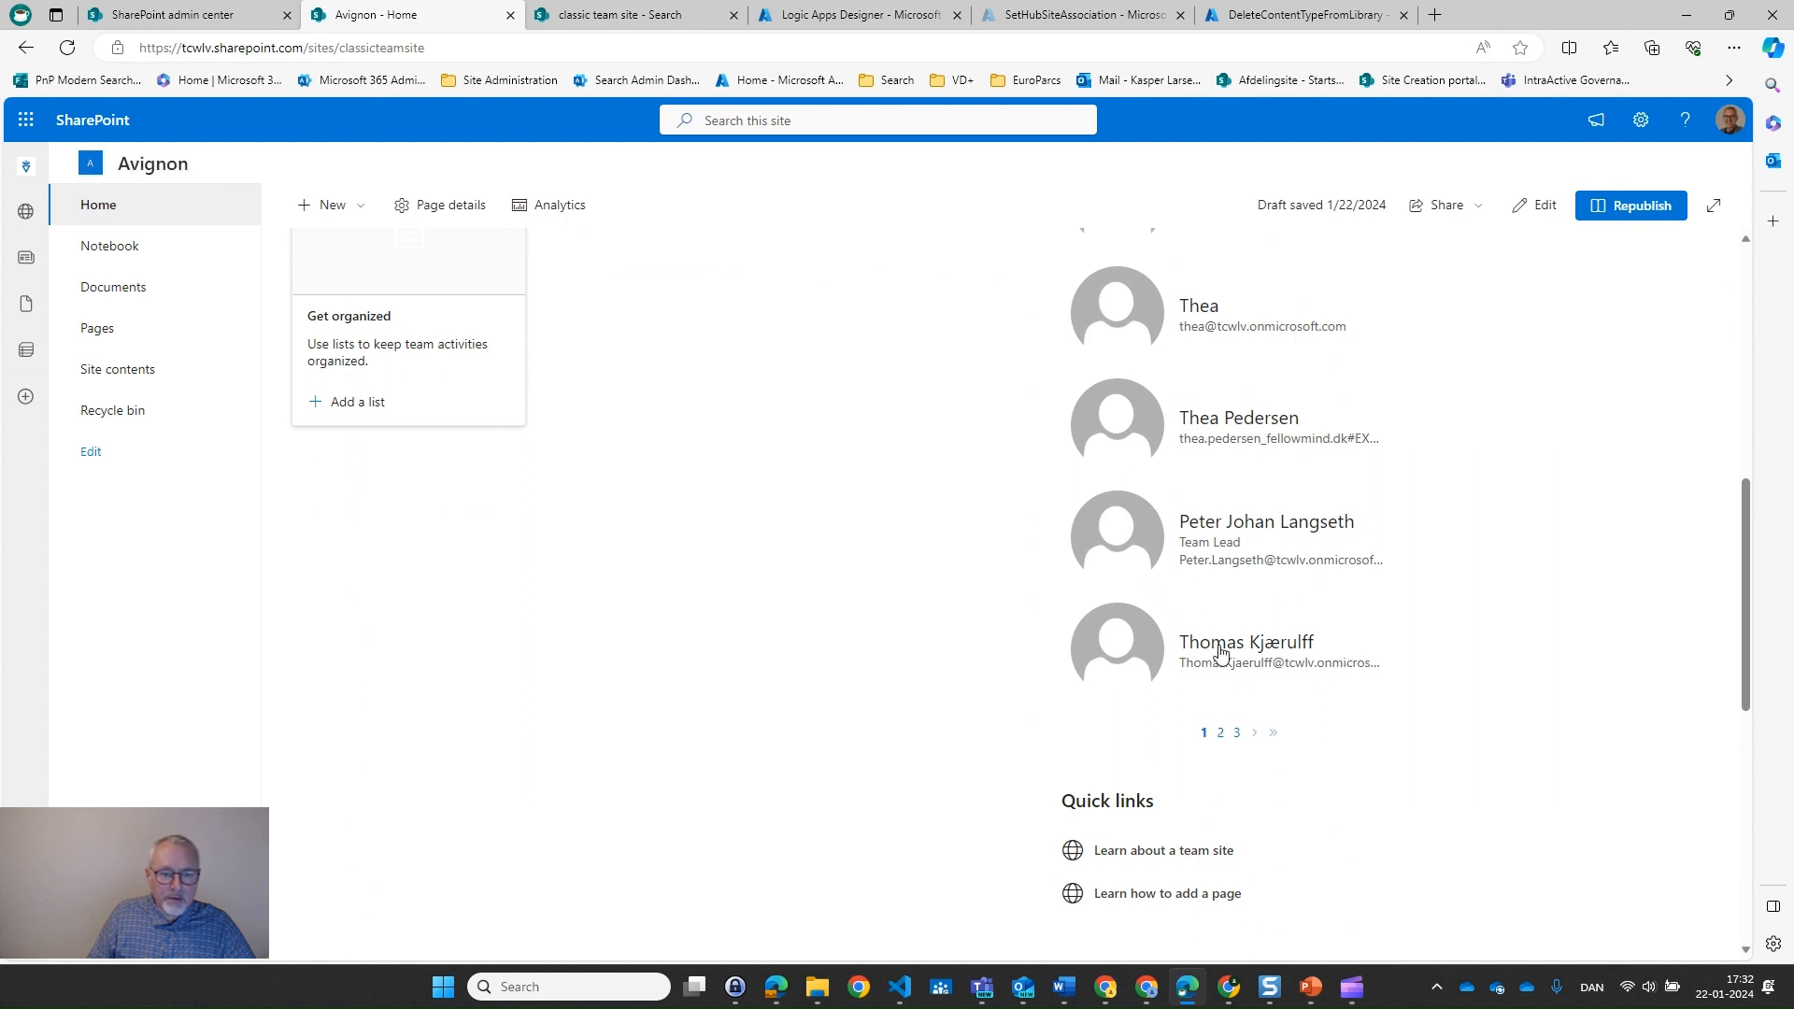
left_click(1221, 734)
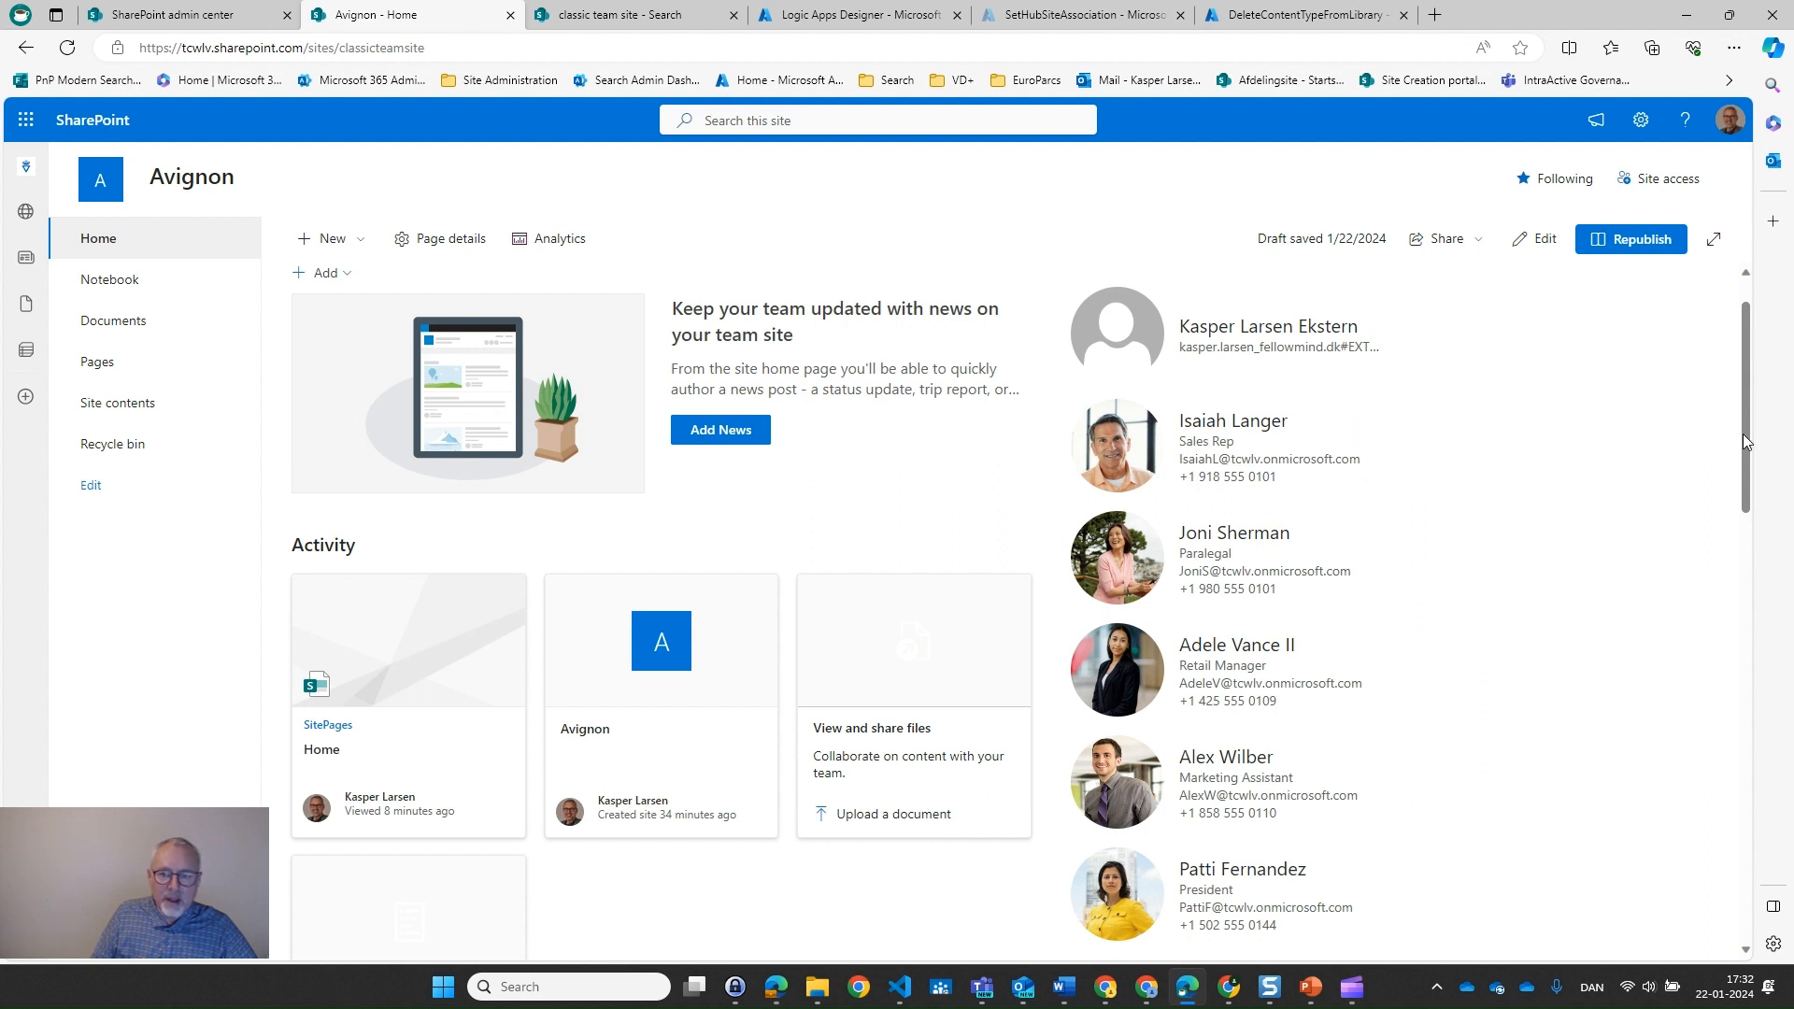
left_click_drag(1742, 439, 1756, 654)
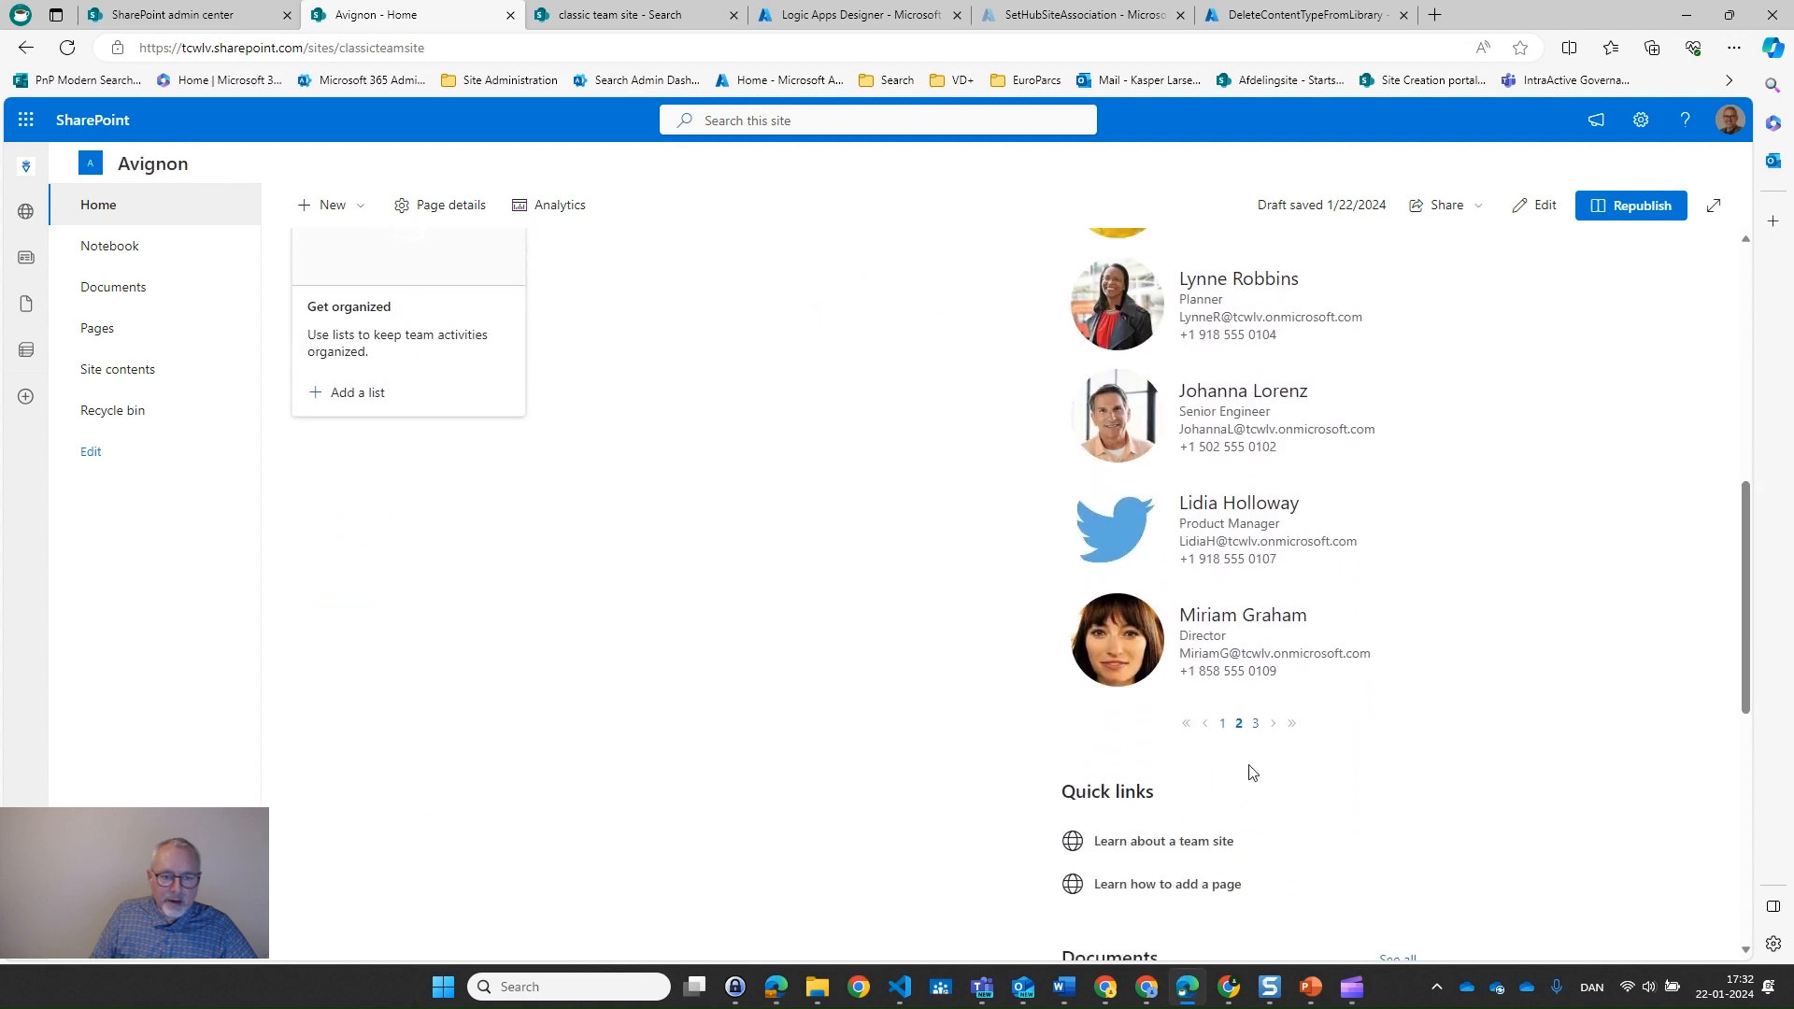
left_click(1255, 724)
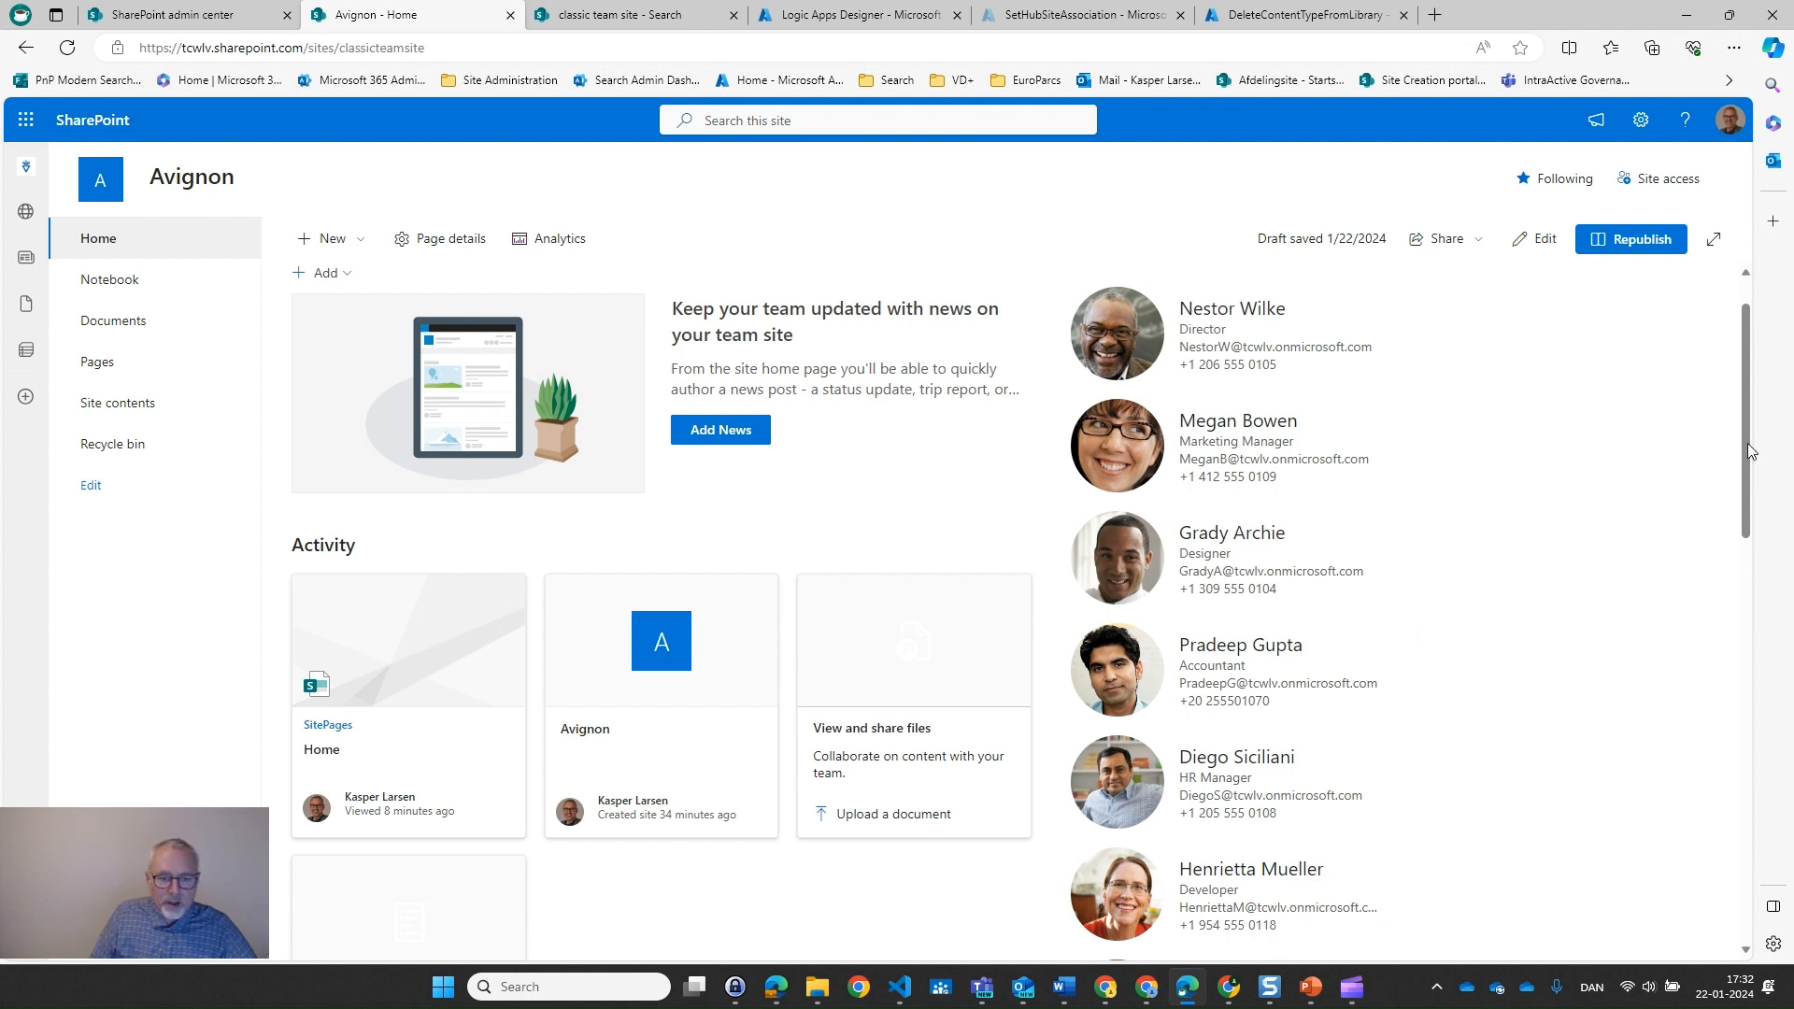
left_click_drag(1750, 451, 1716, 439)
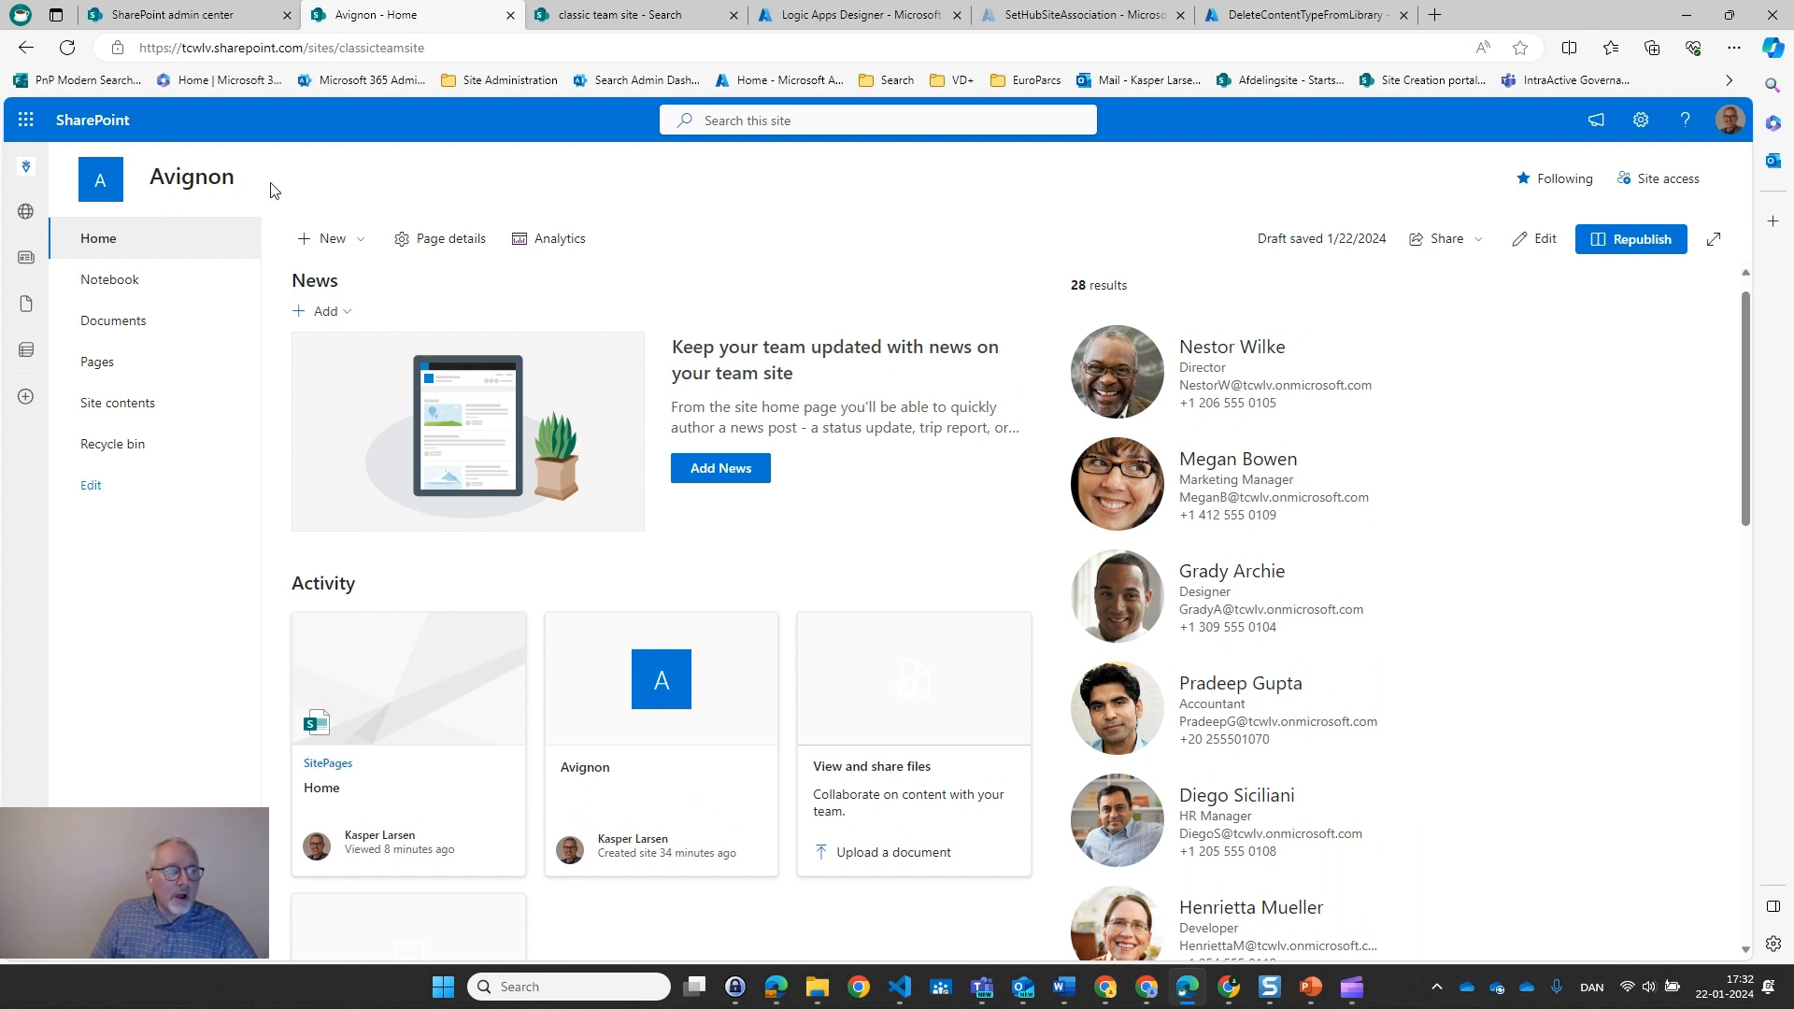
Open the user profile management from the SharePoint admin center's More features and find a profile by the person's first name
left_click(187, 19)
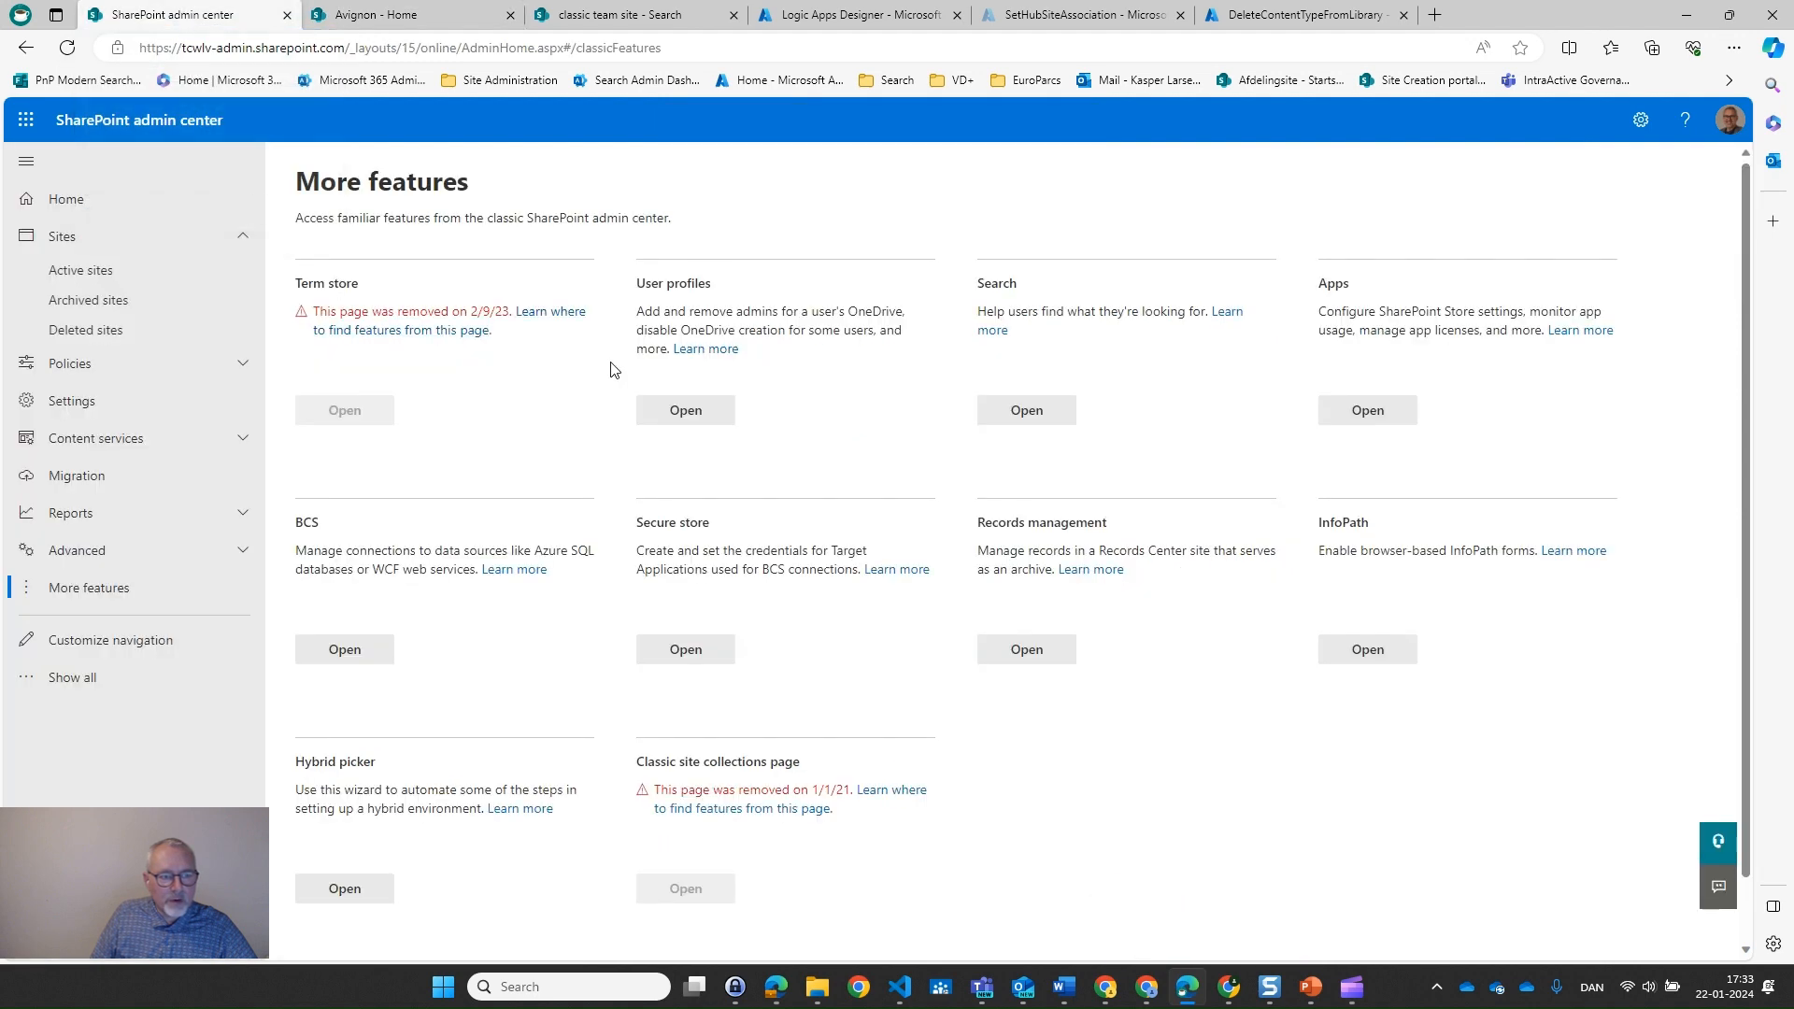
left_click(685, 411)
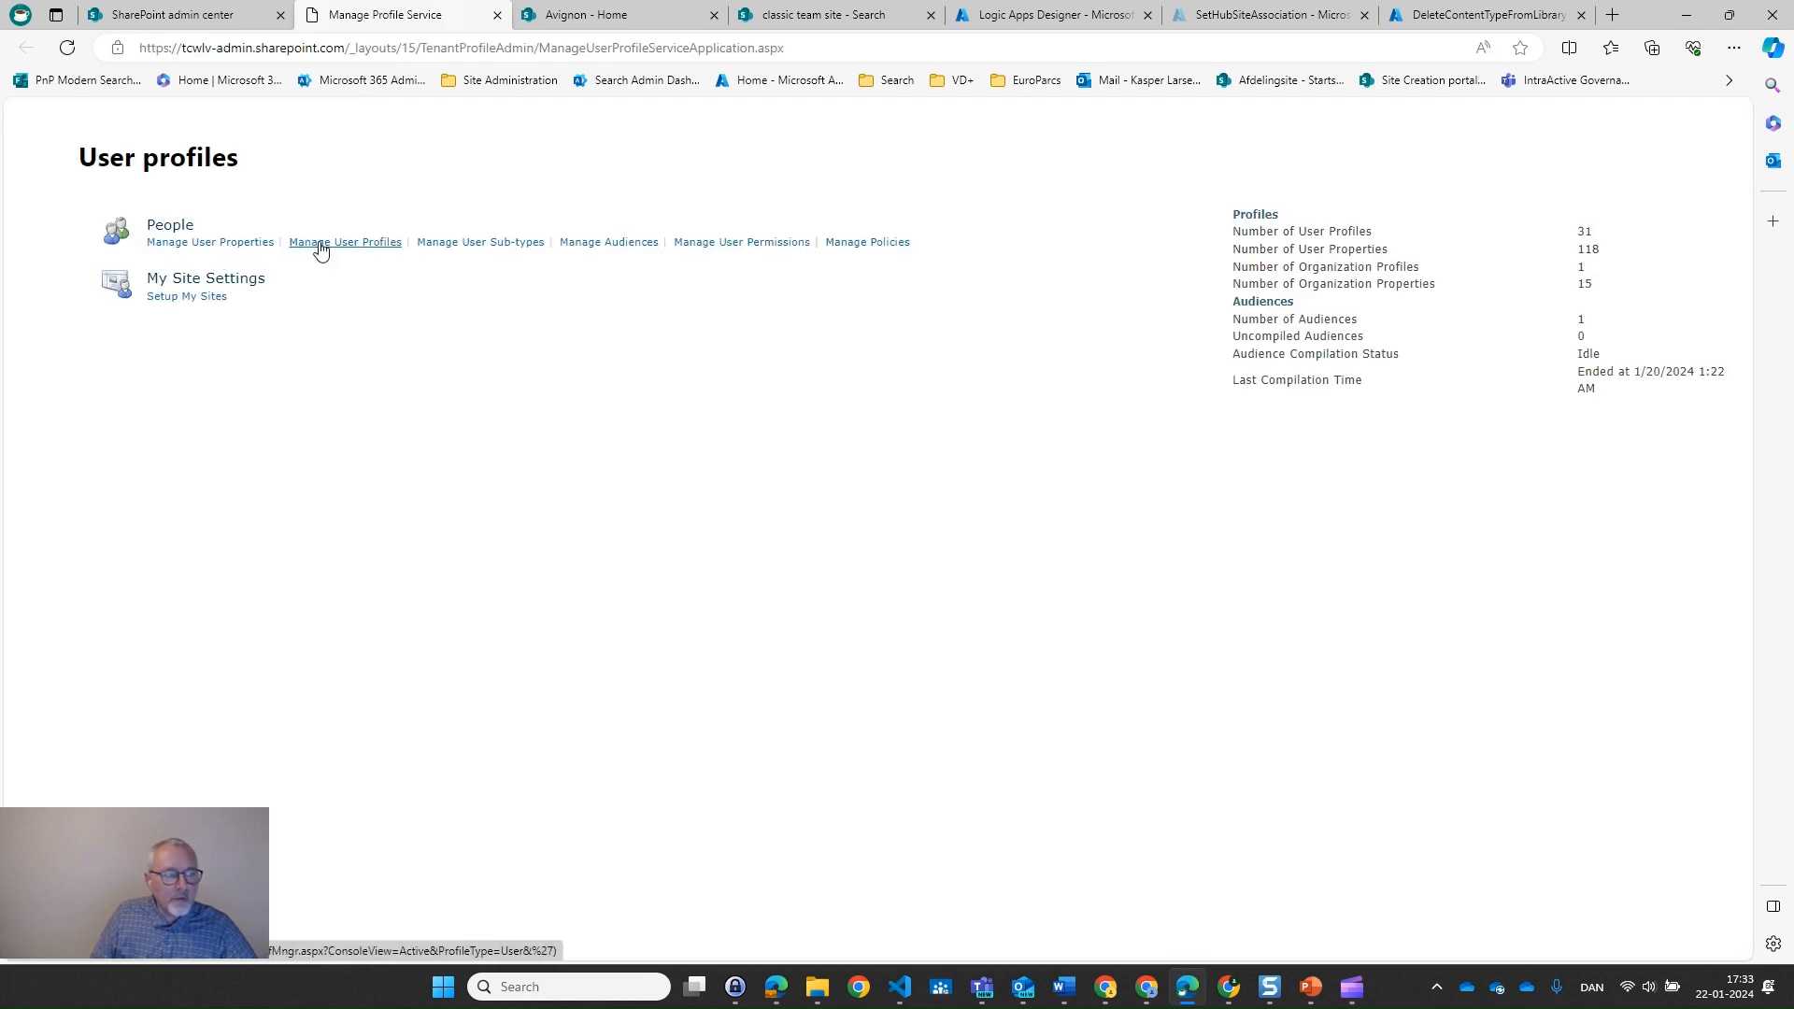
left_click(320, 247)
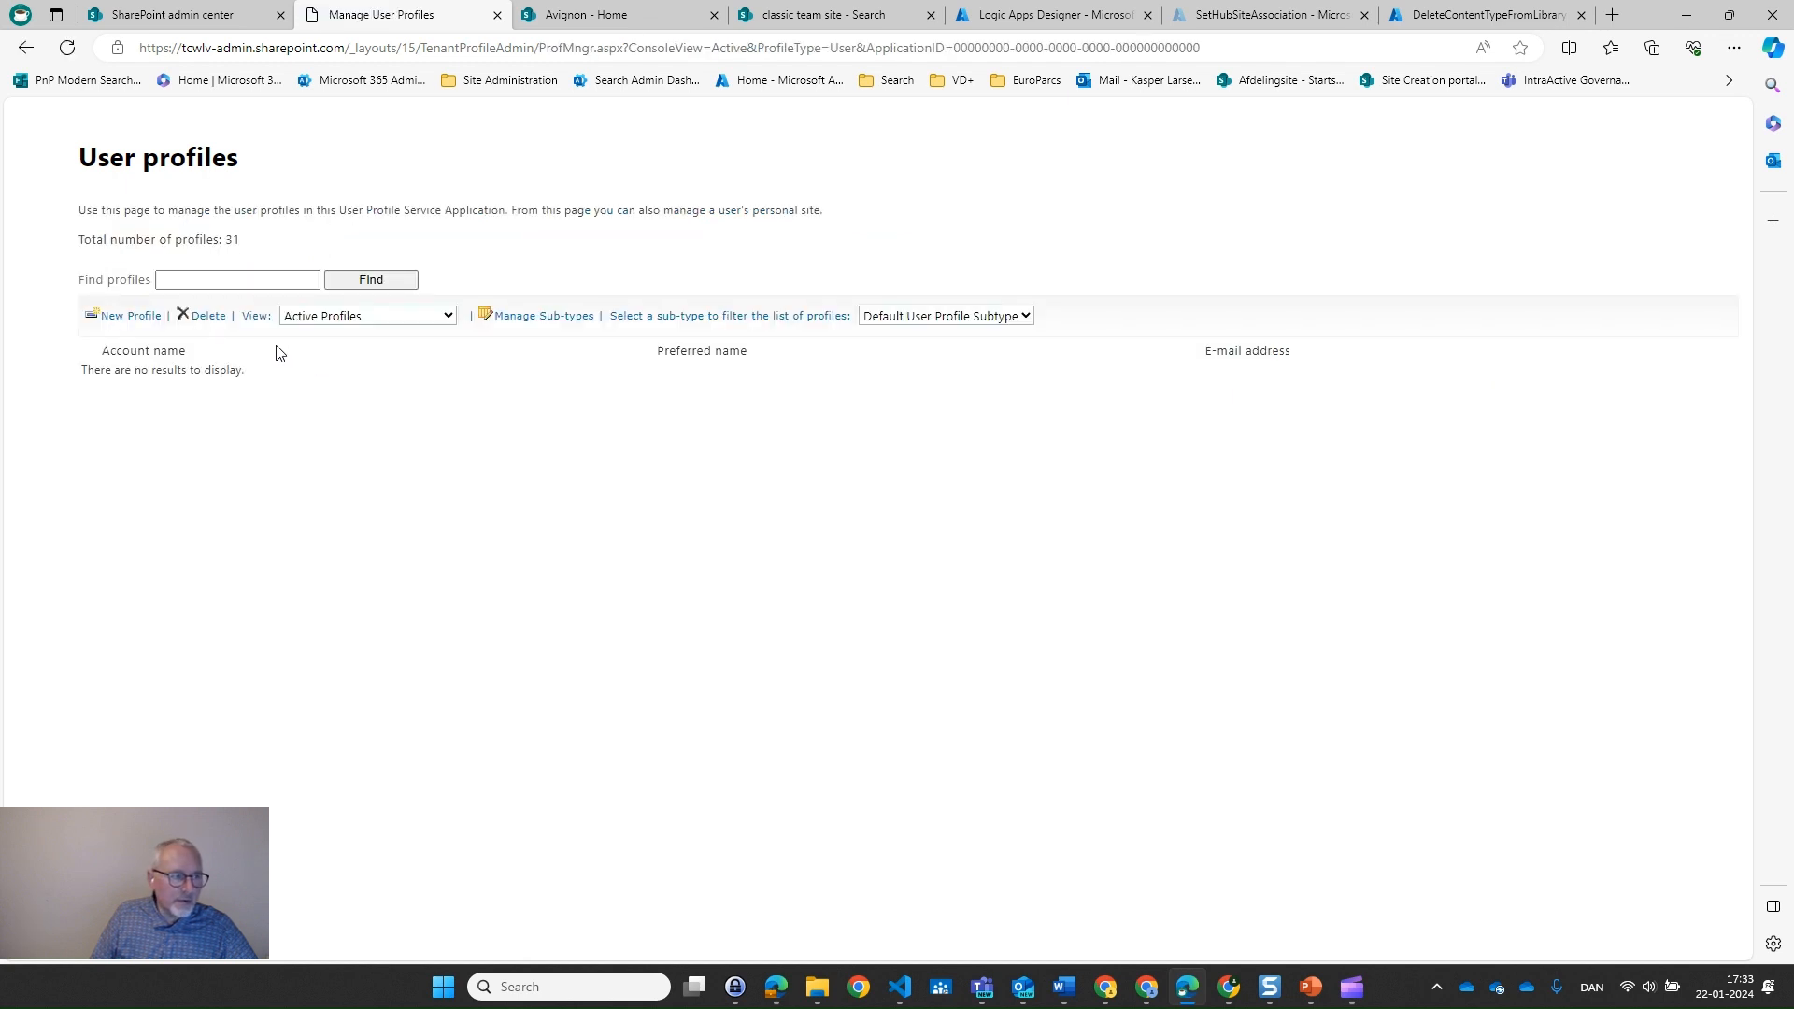
left_click(214, 283)
type("adele")
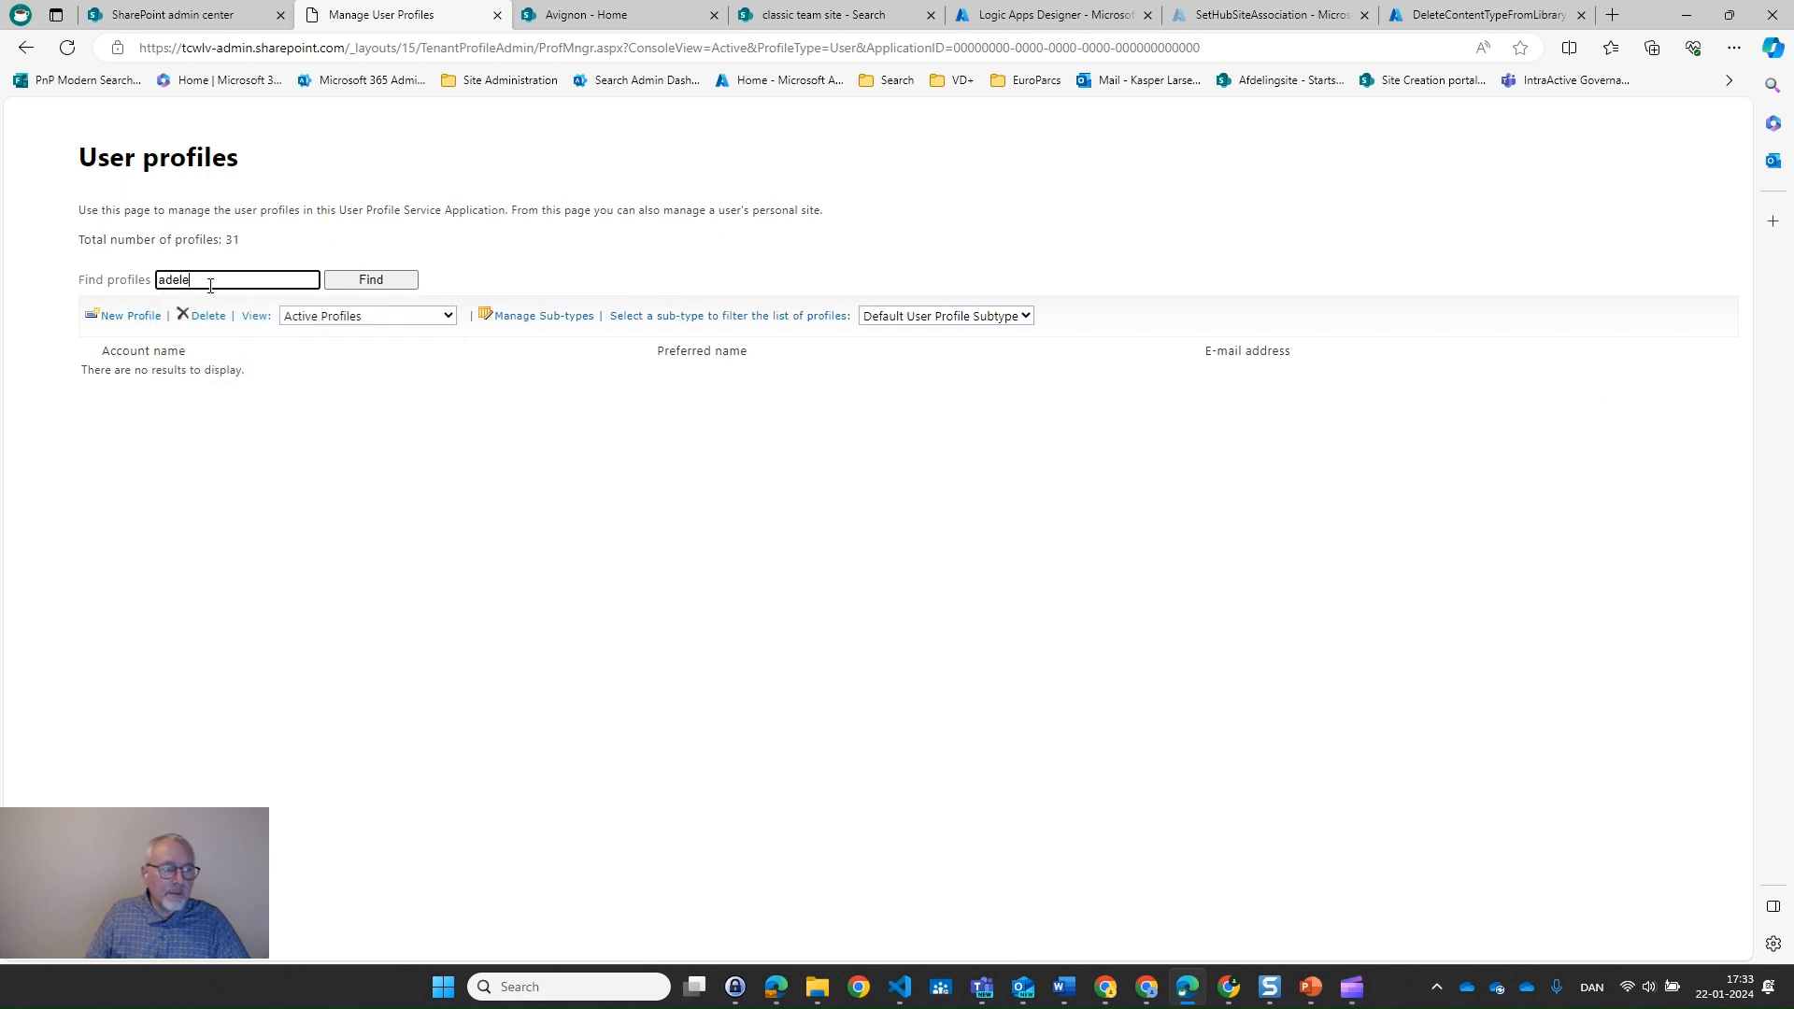
key("Return")
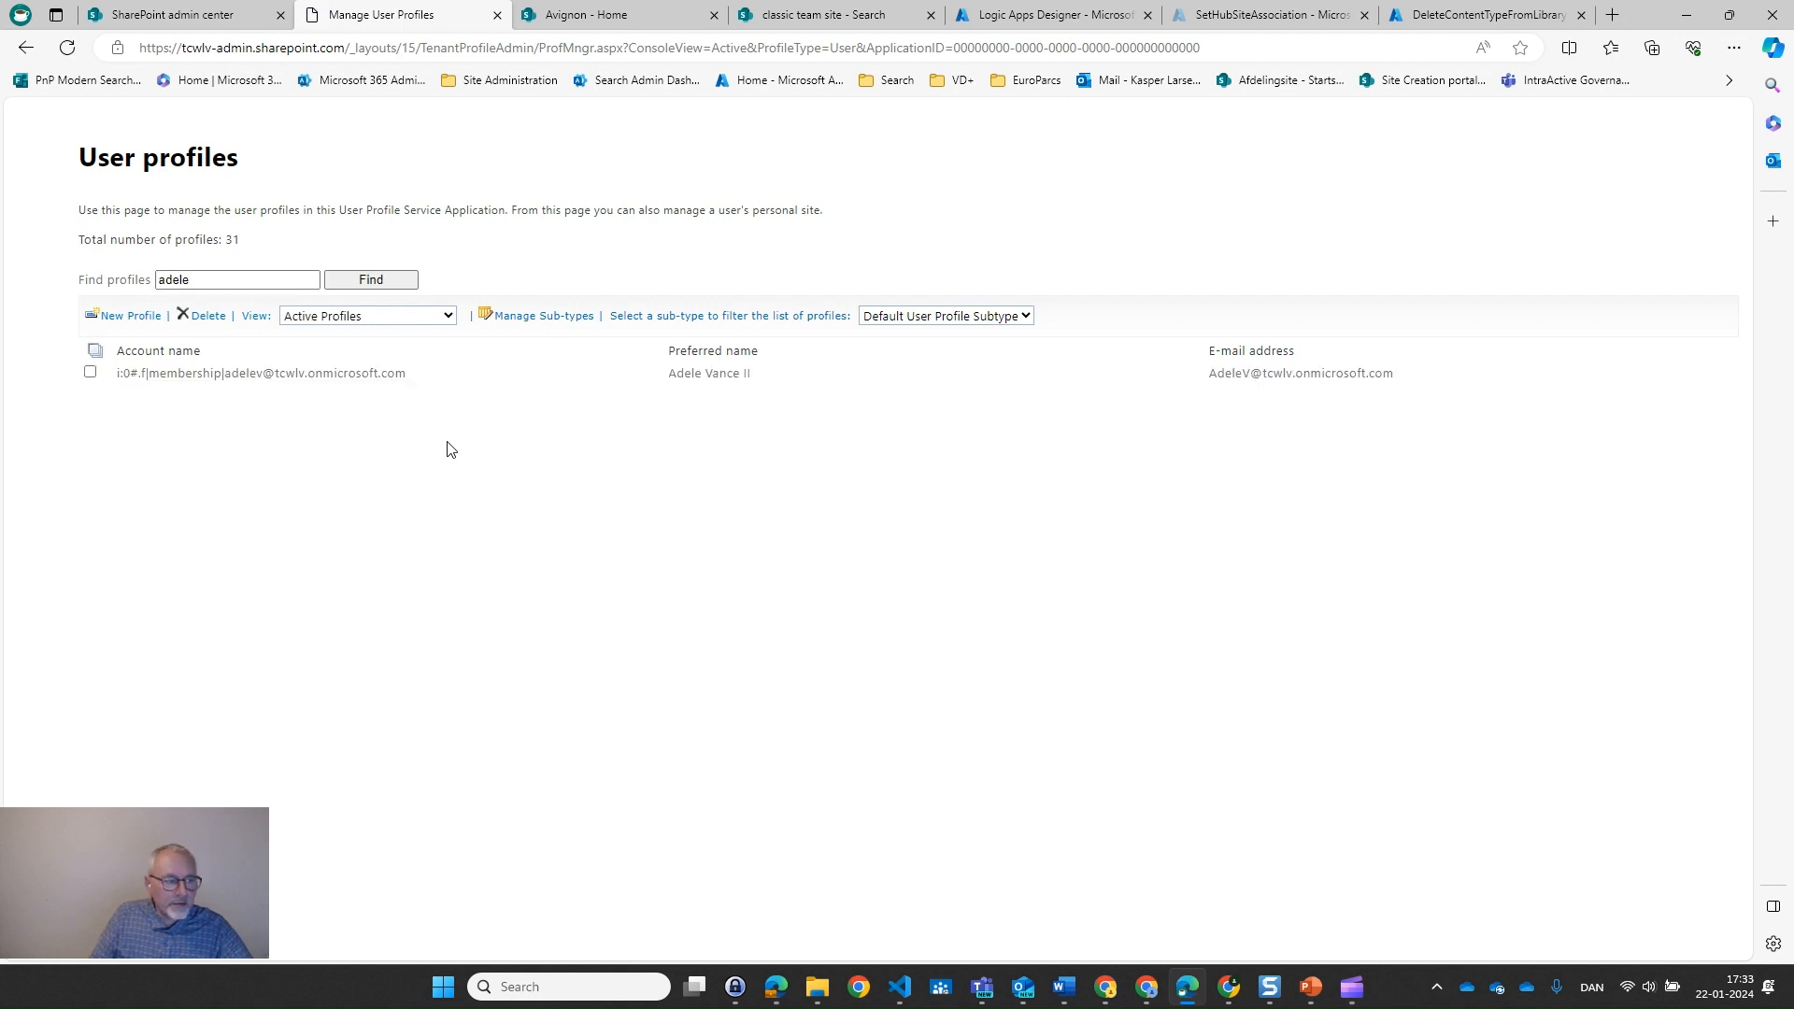
Open the found user profile for editing and look through its properties, including Office Location, Past projects and Skills
left_click(288, 369)
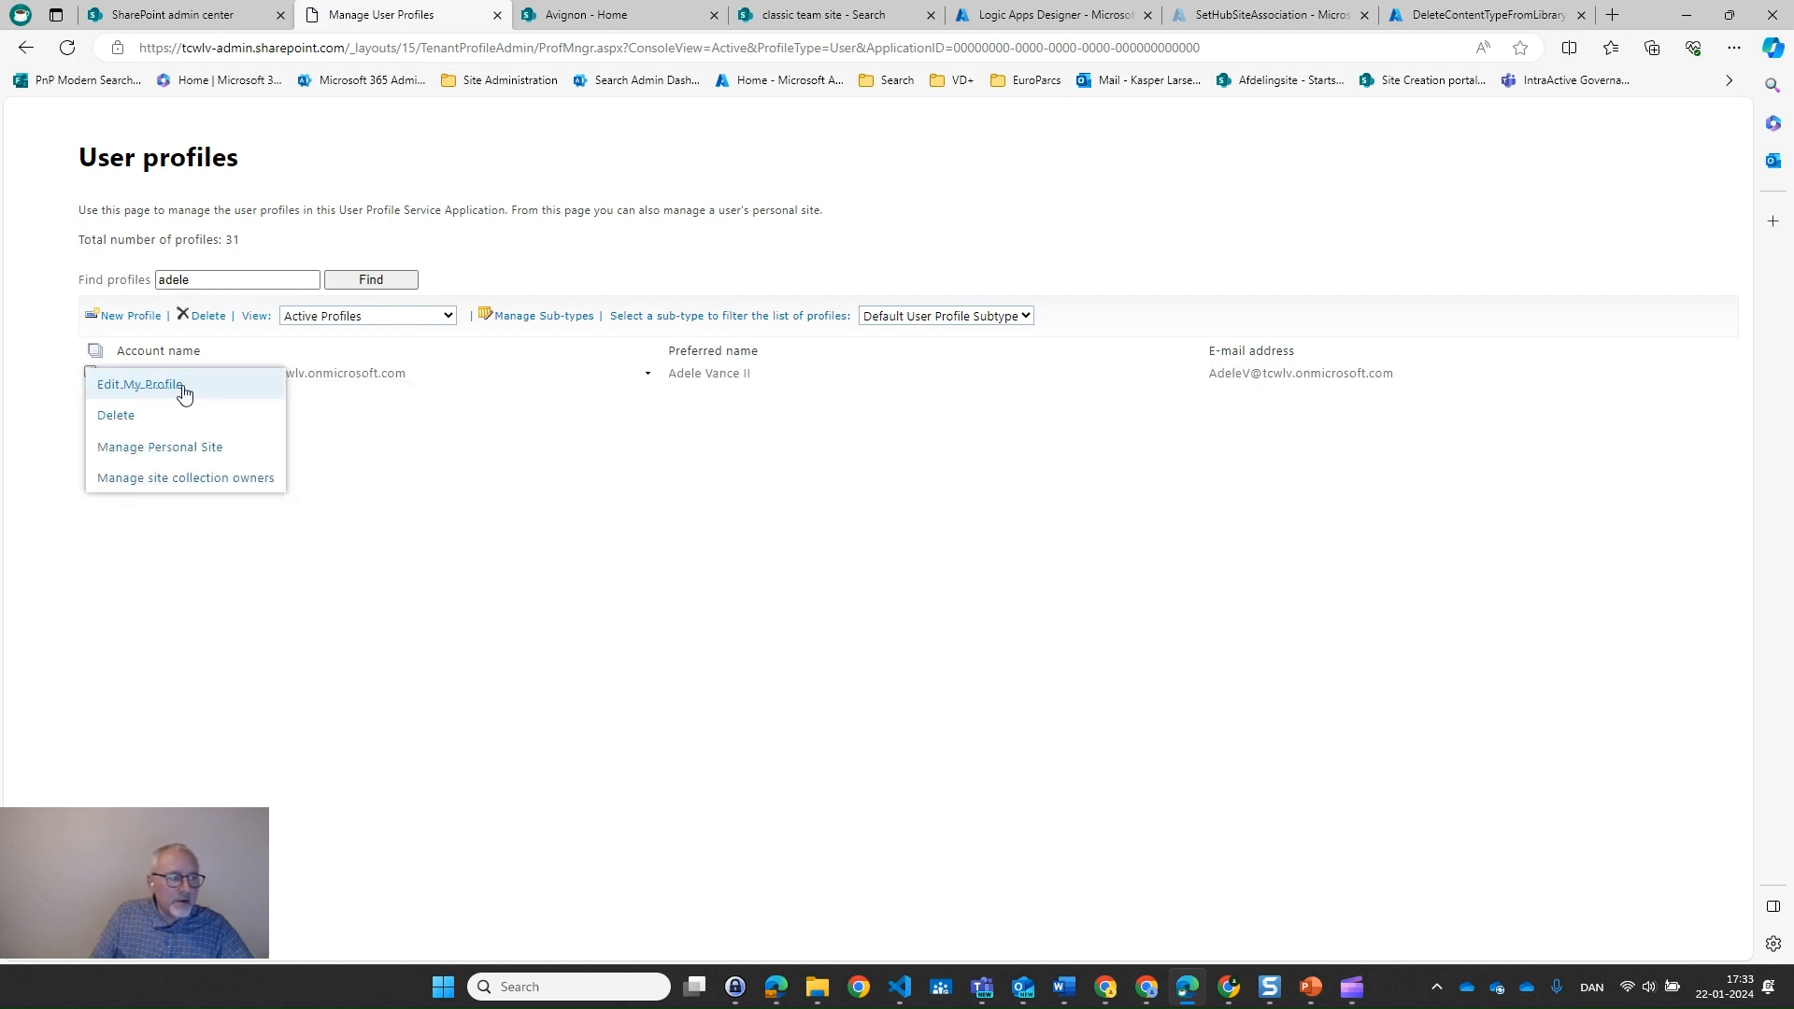
left_click(184, 386)
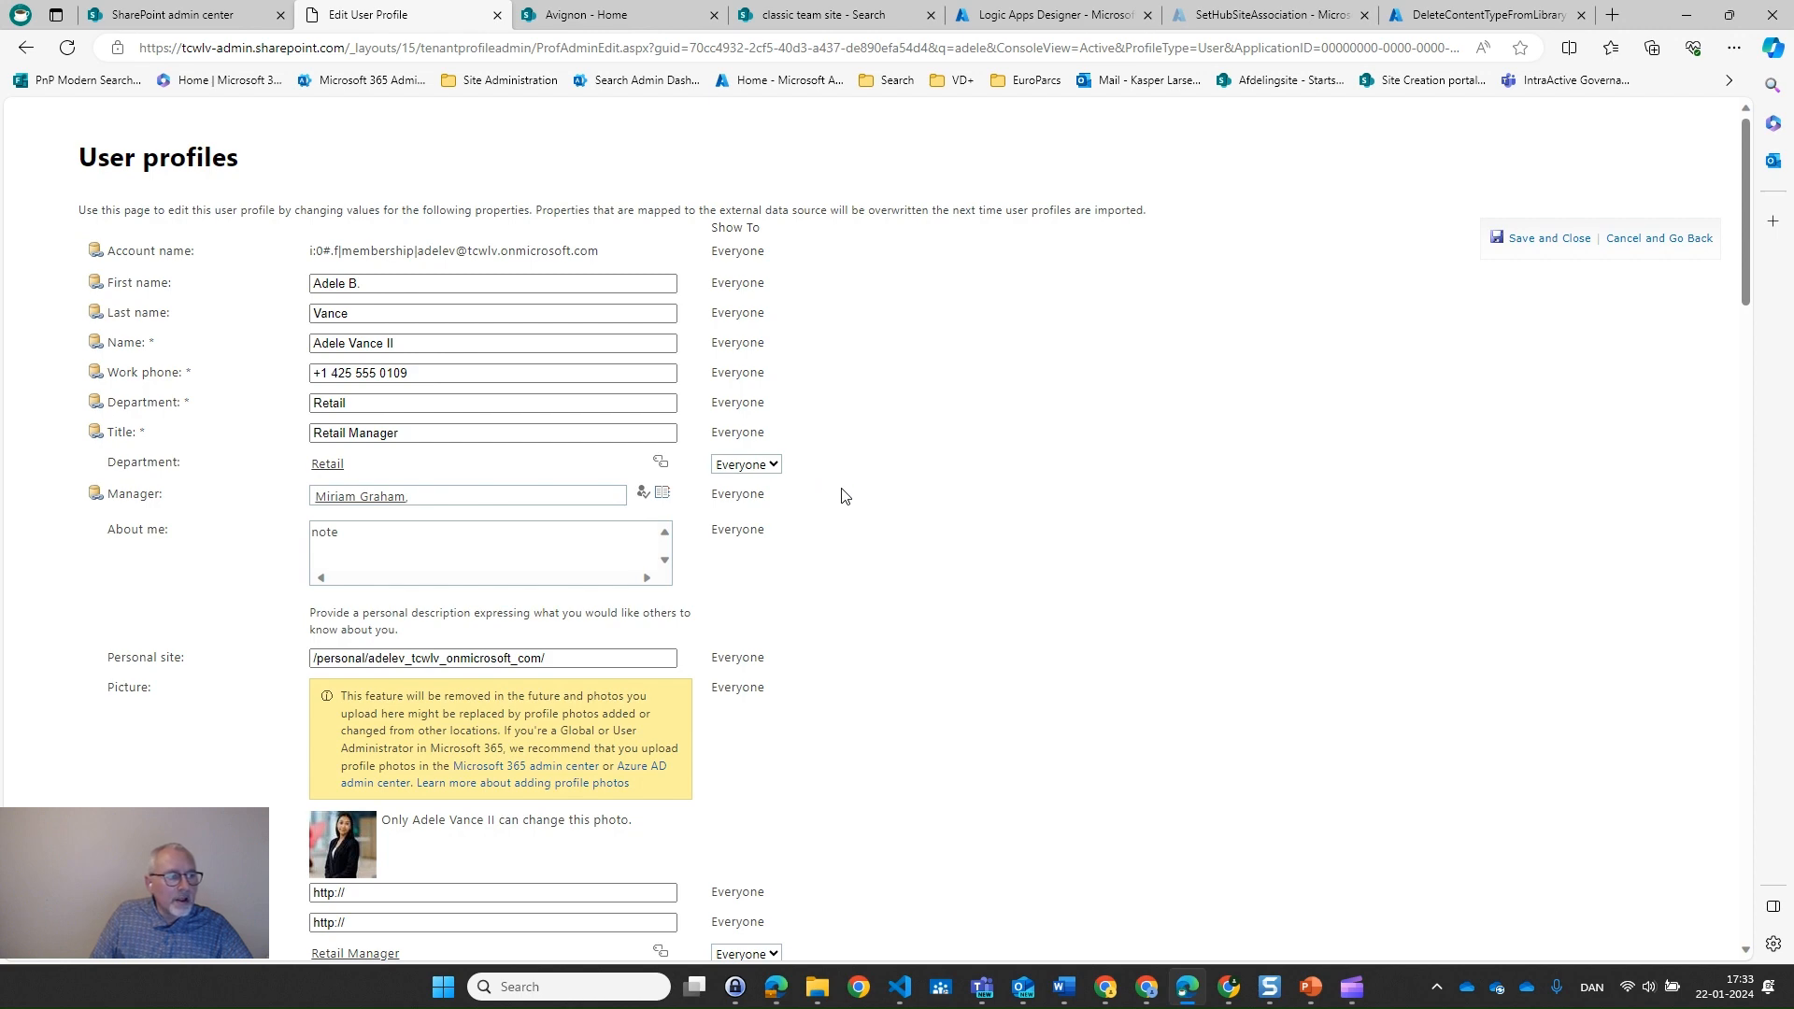
scroll(866, 426, "down", 5)
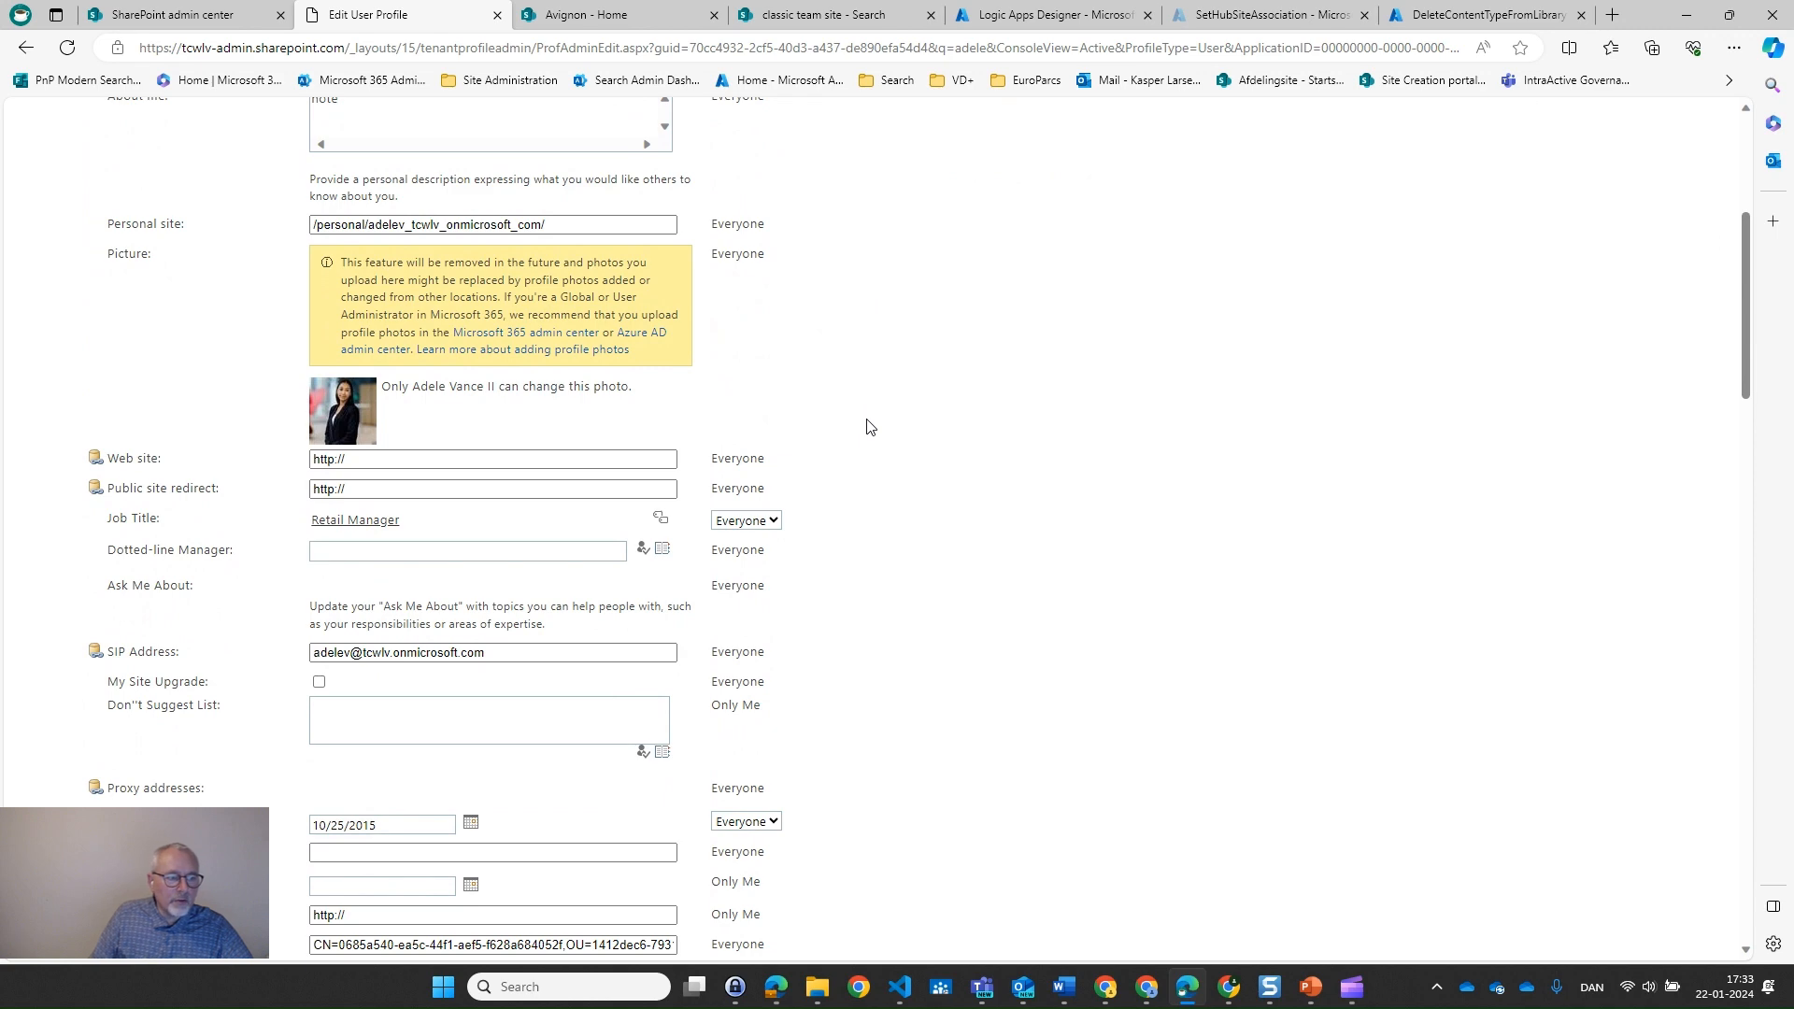
scroll(866, 425, "down", 6)
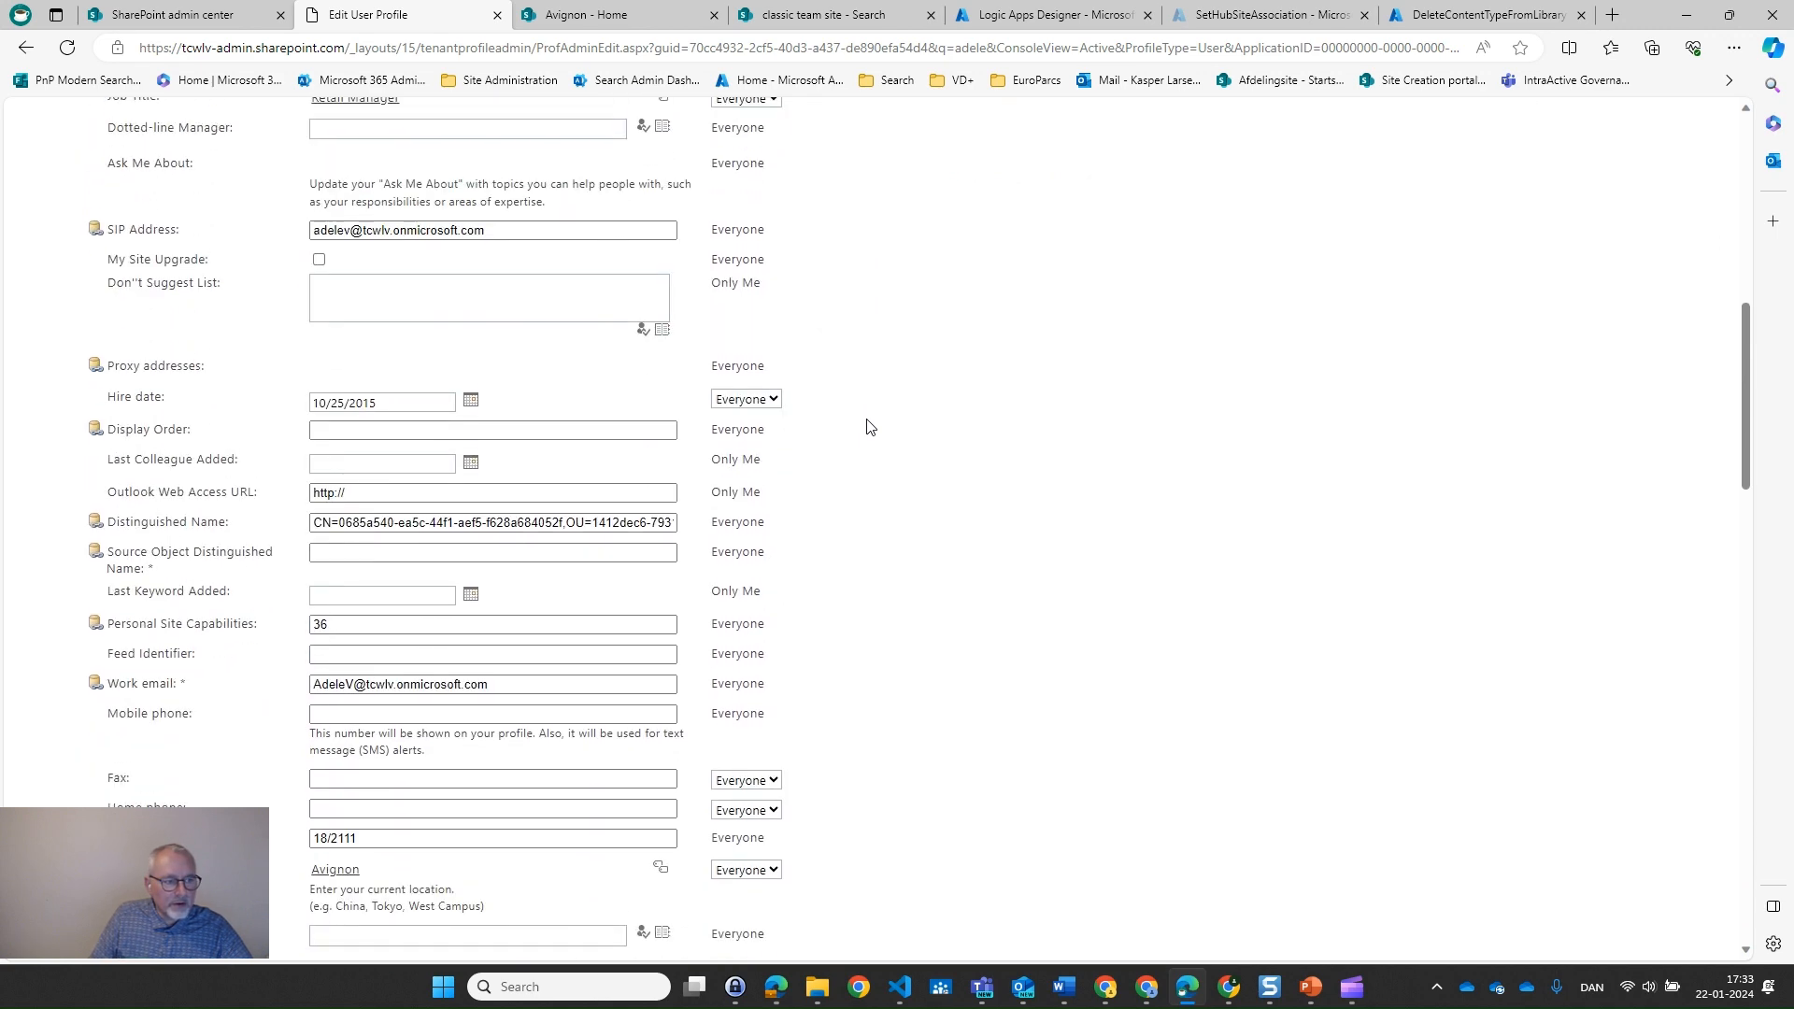
scroll(866, 425, "down", 4)
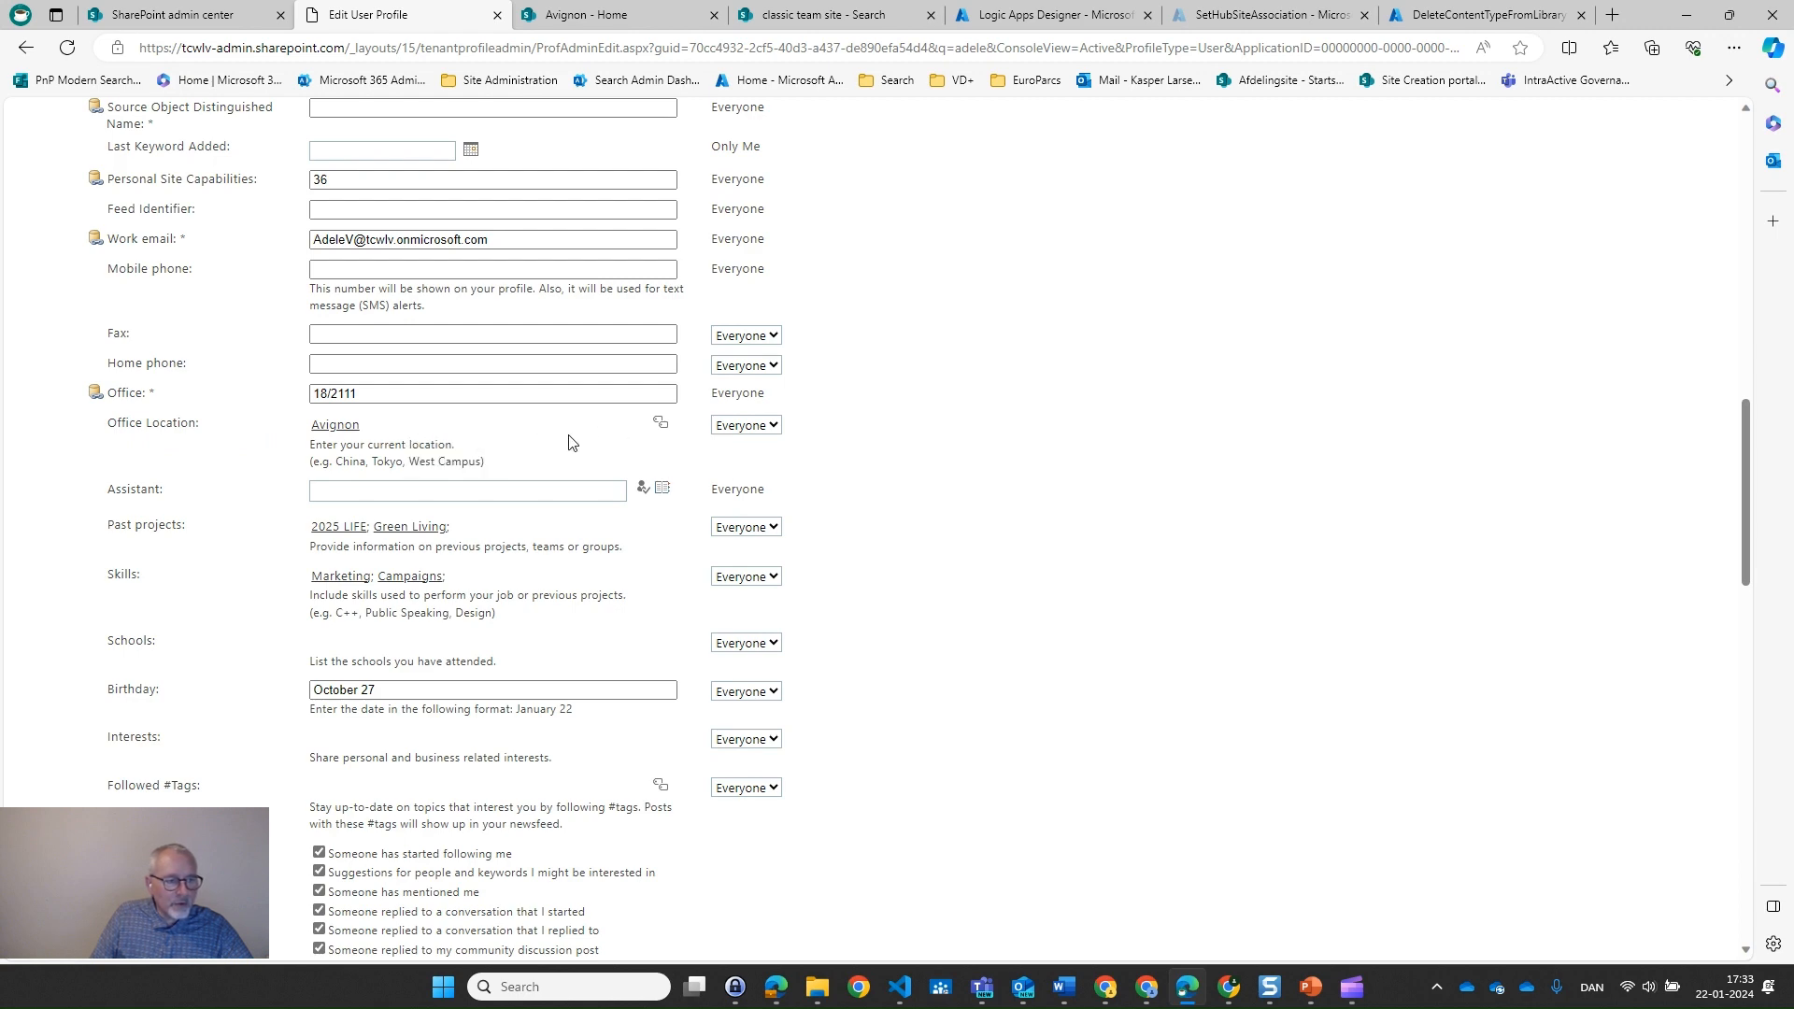
scroll(753, 426, "up", 10)
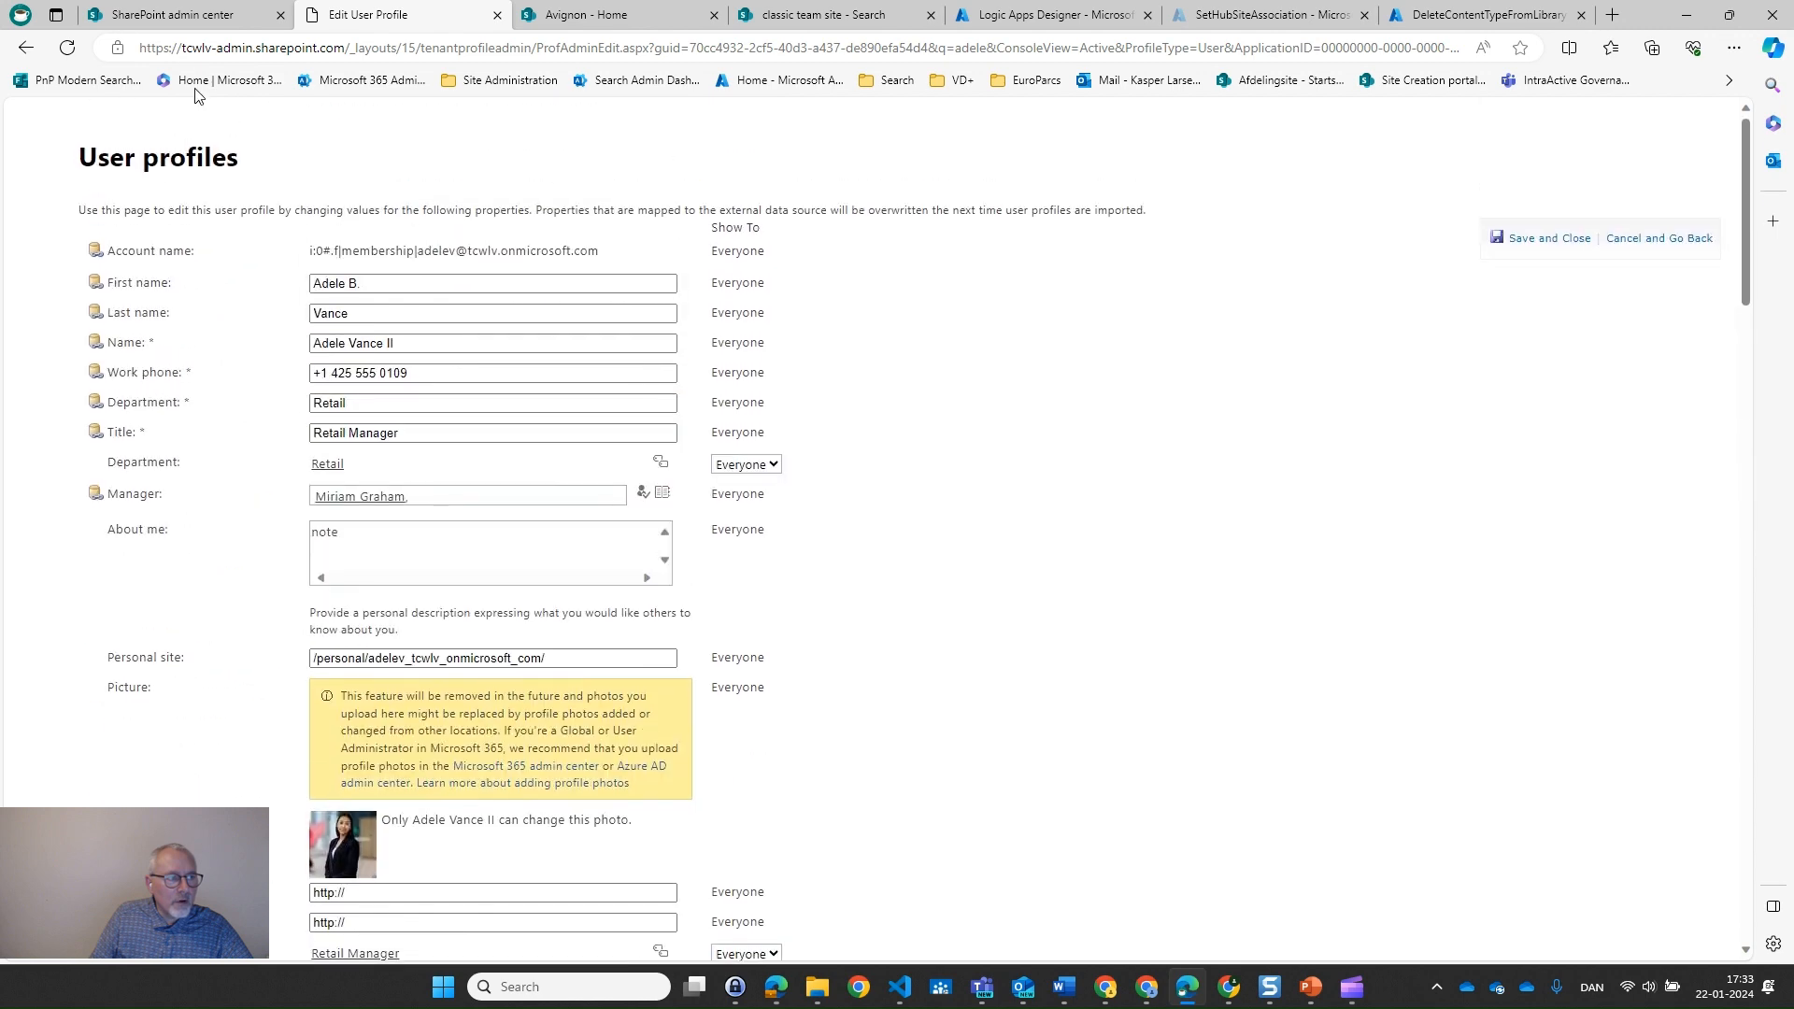
Open the tenant's search schema from the SharePoint admin center and filter the managed properties by "location"
left_click(168, 17)
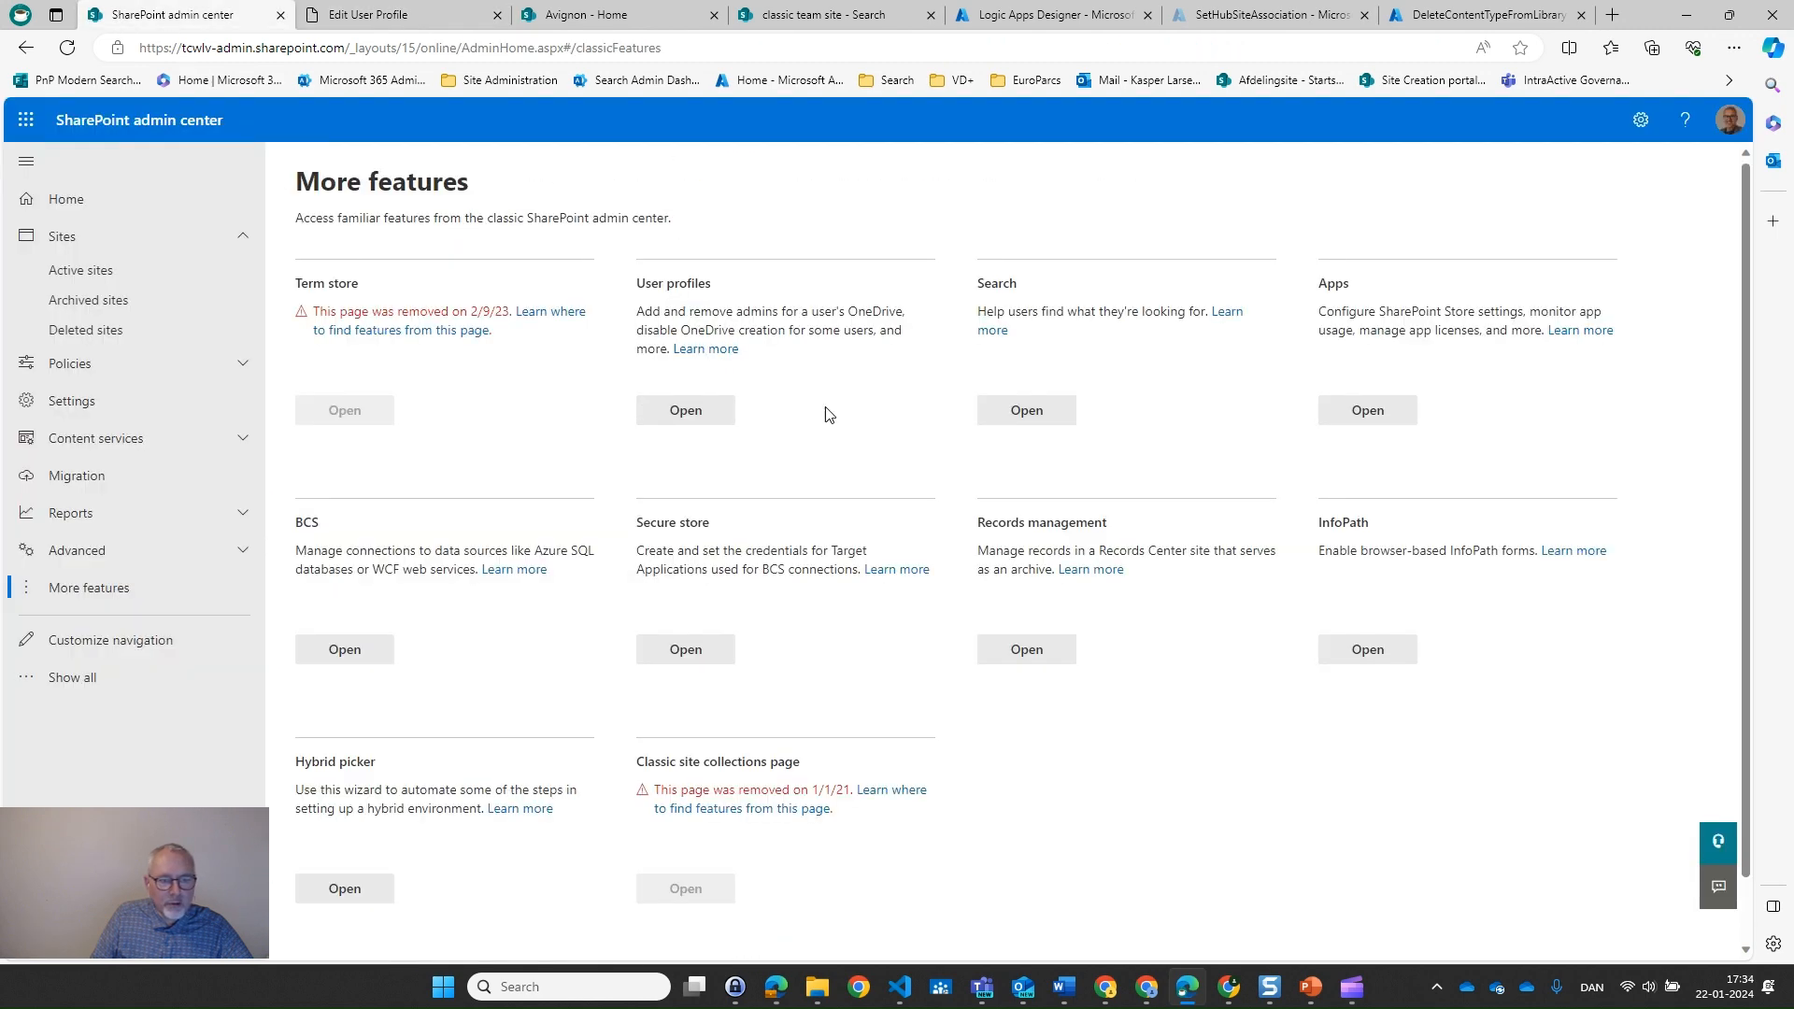
left_click(1031, 417)
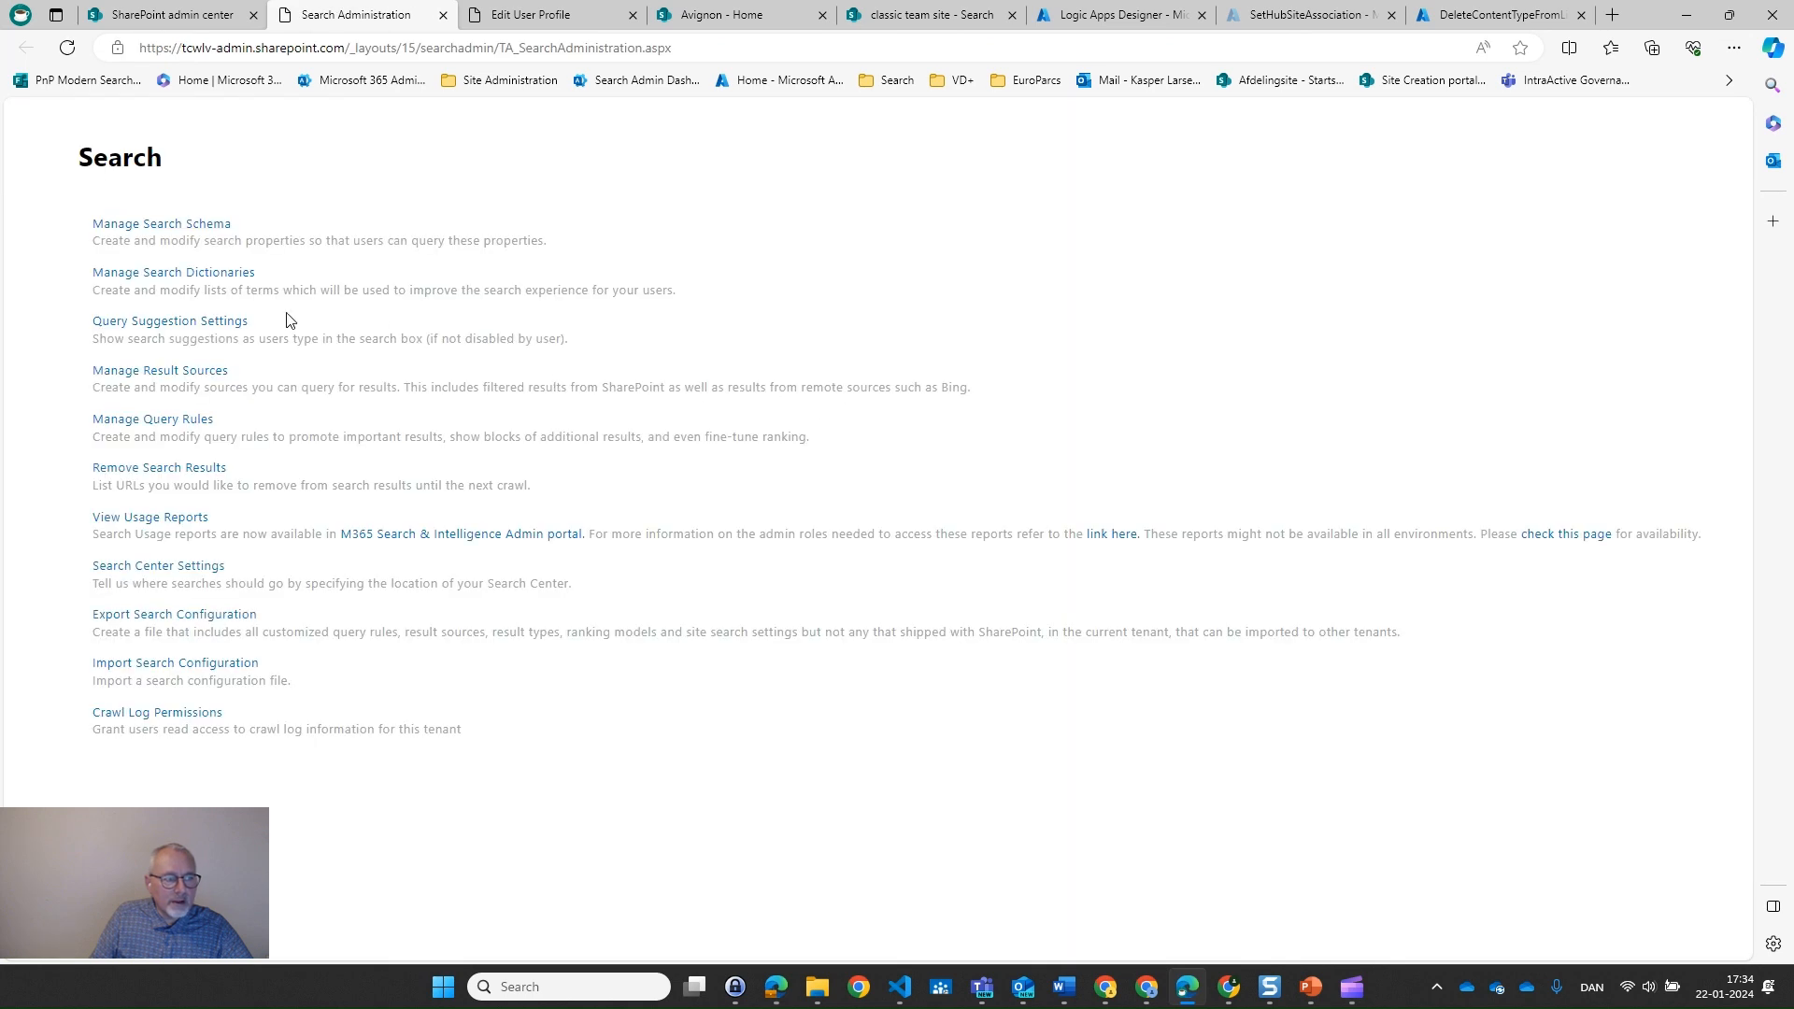
left_click(176, 230)
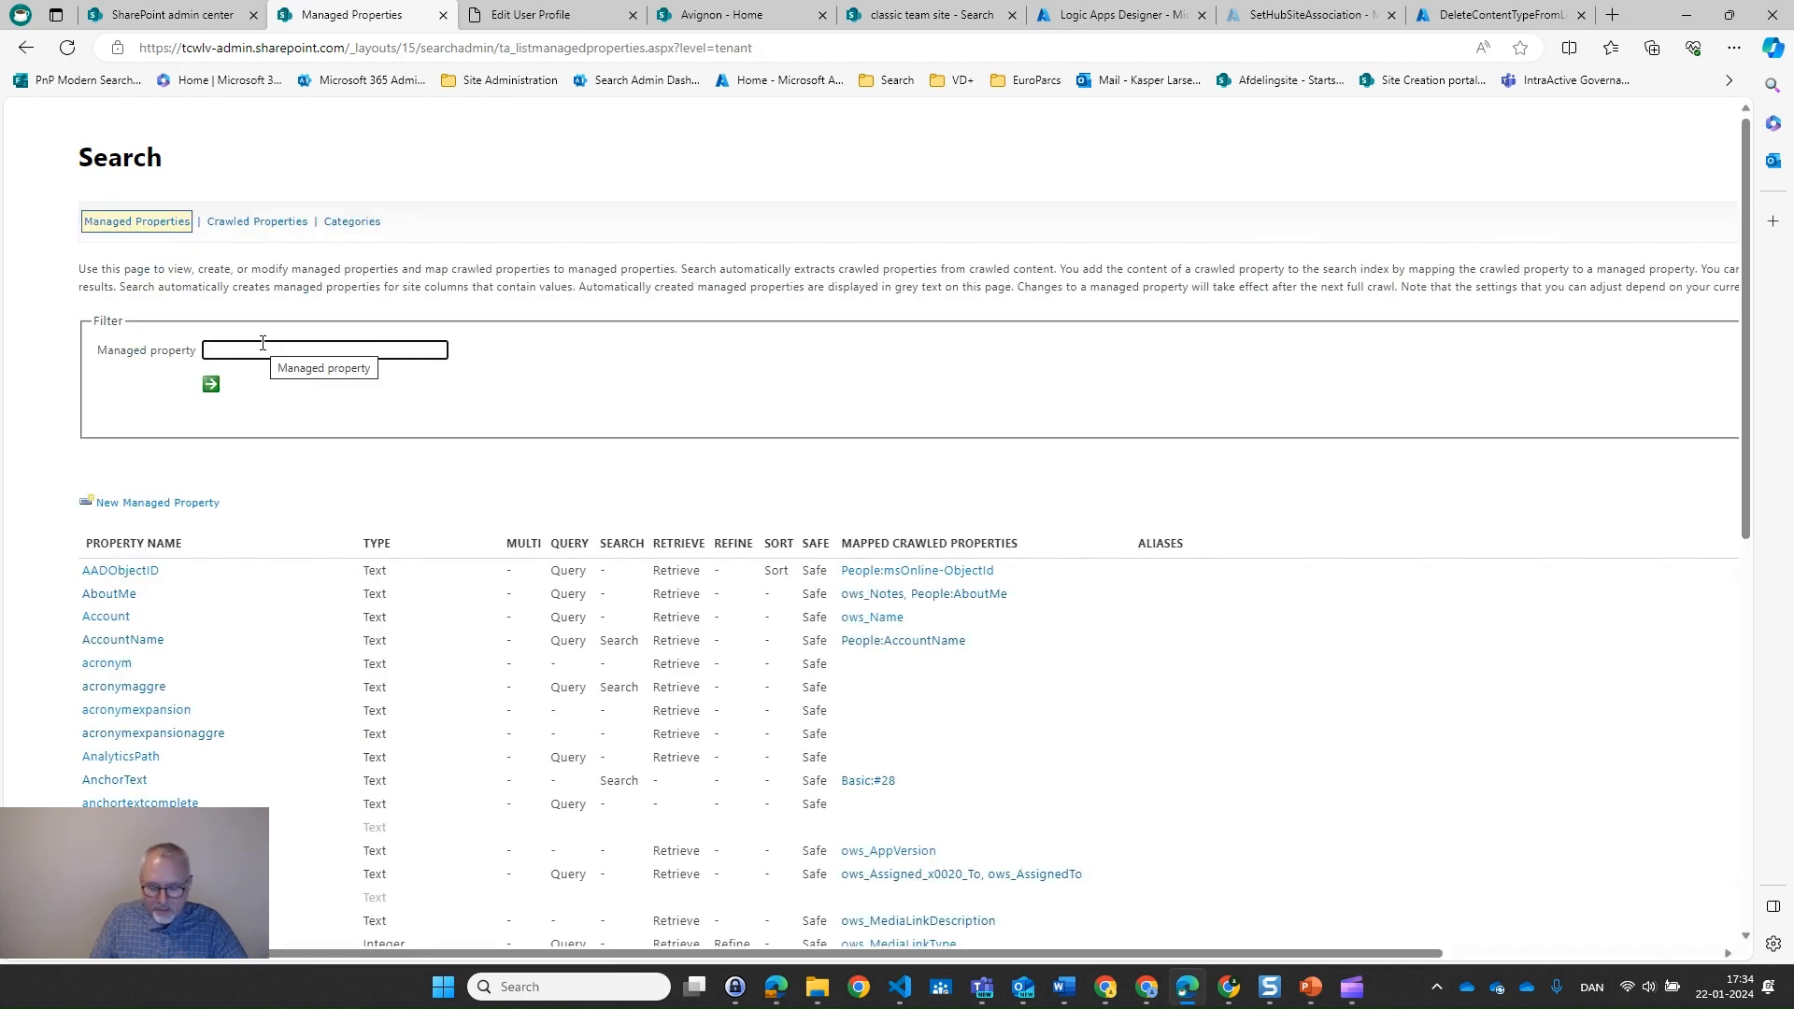
type("locat")
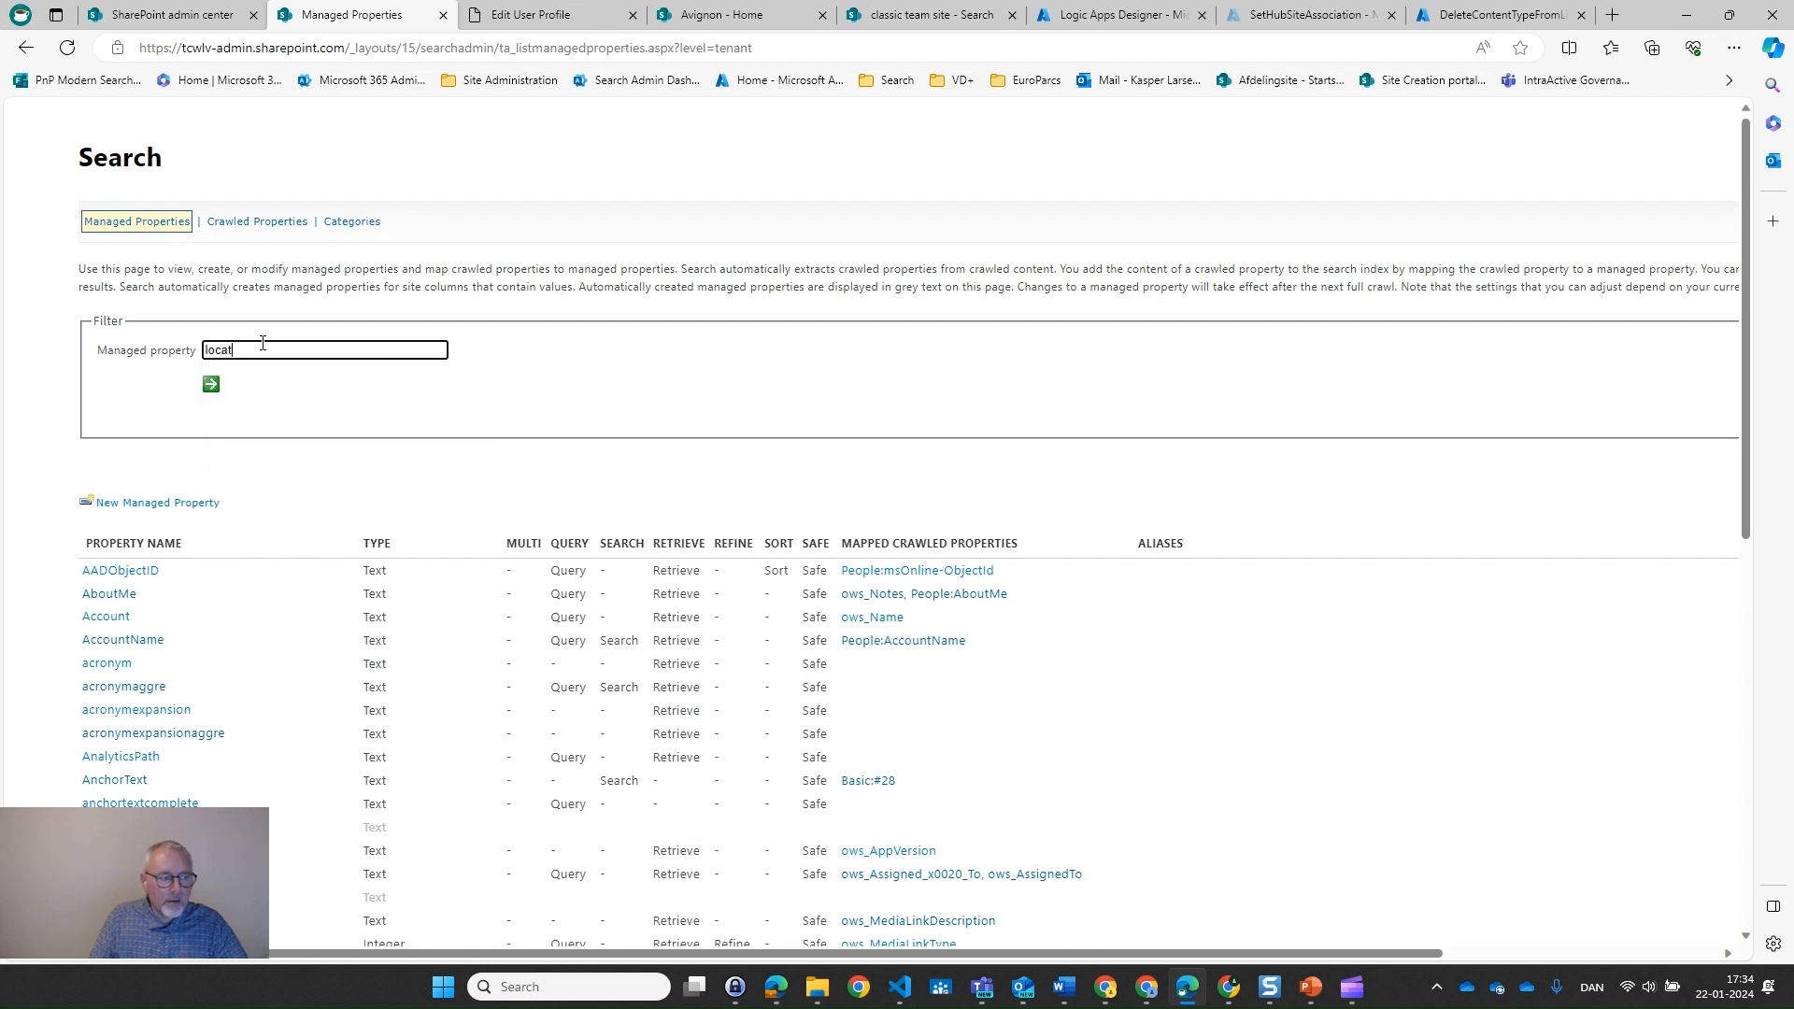
type("ion")
key("Return")
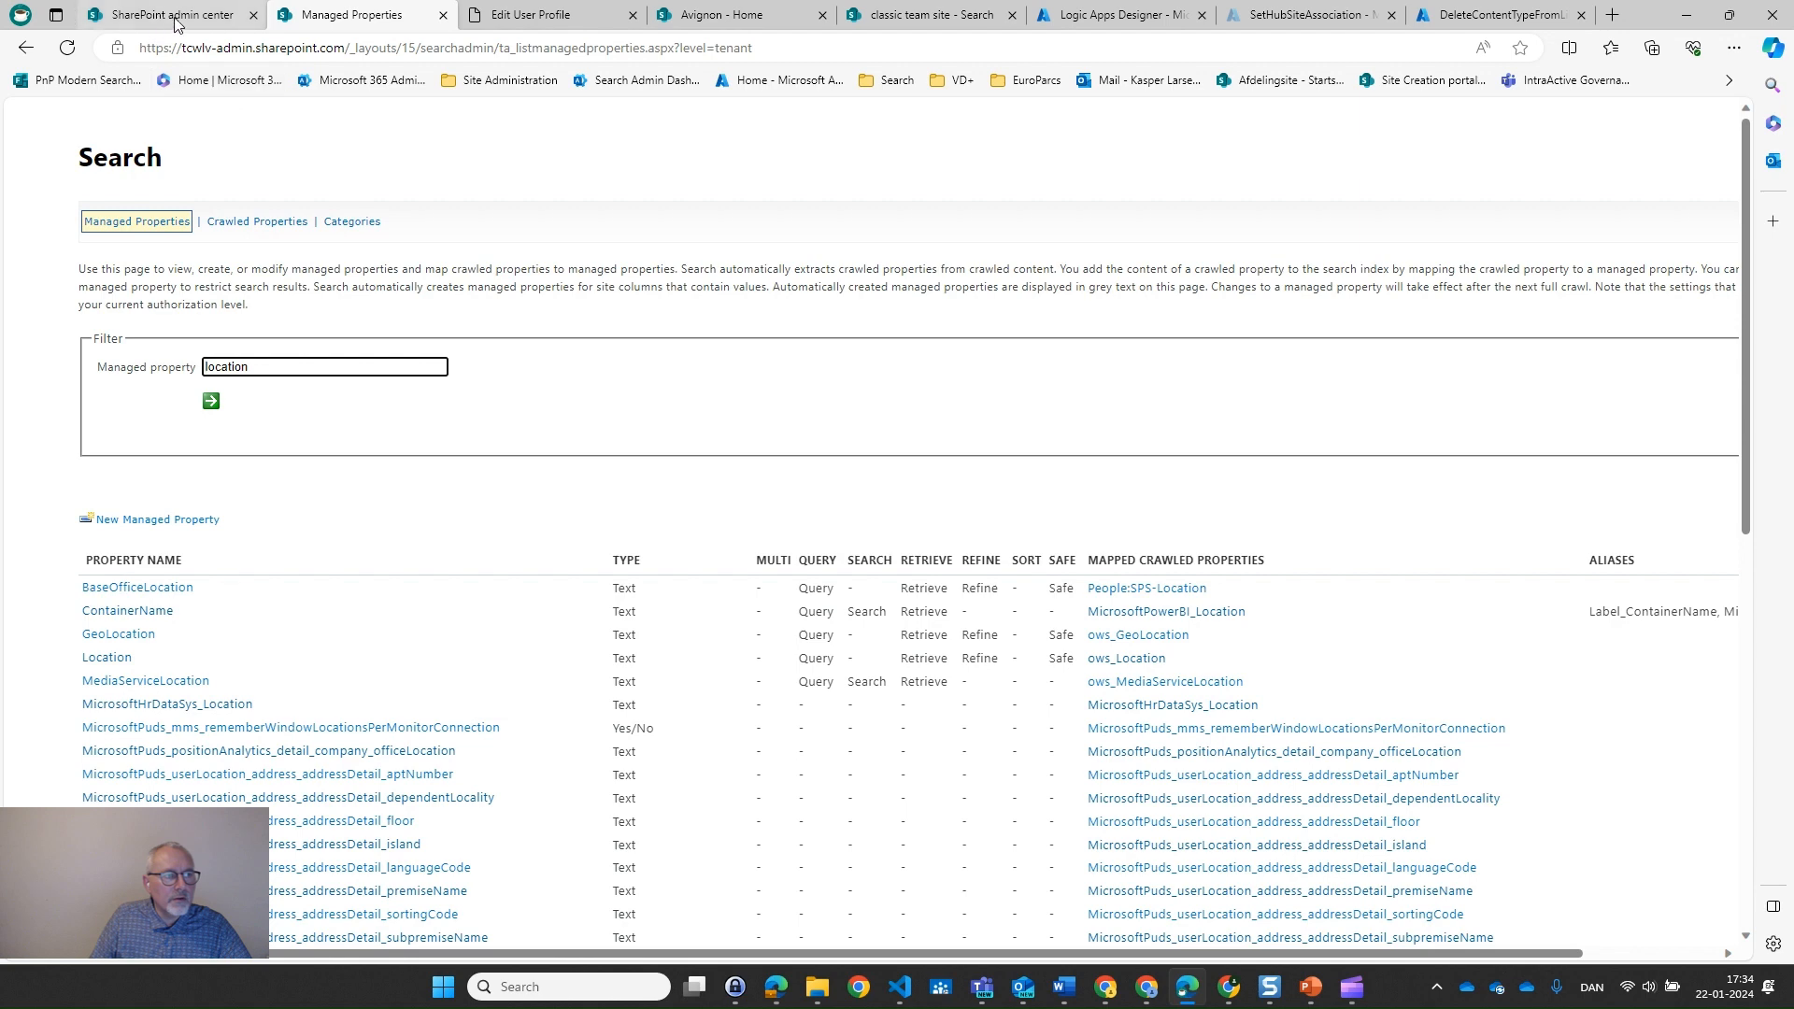
Return to the Avignon home page, put it in edit mode and open the PnP Search Results web part's settings
left_click(721, 14)
left_click(1537, 240)
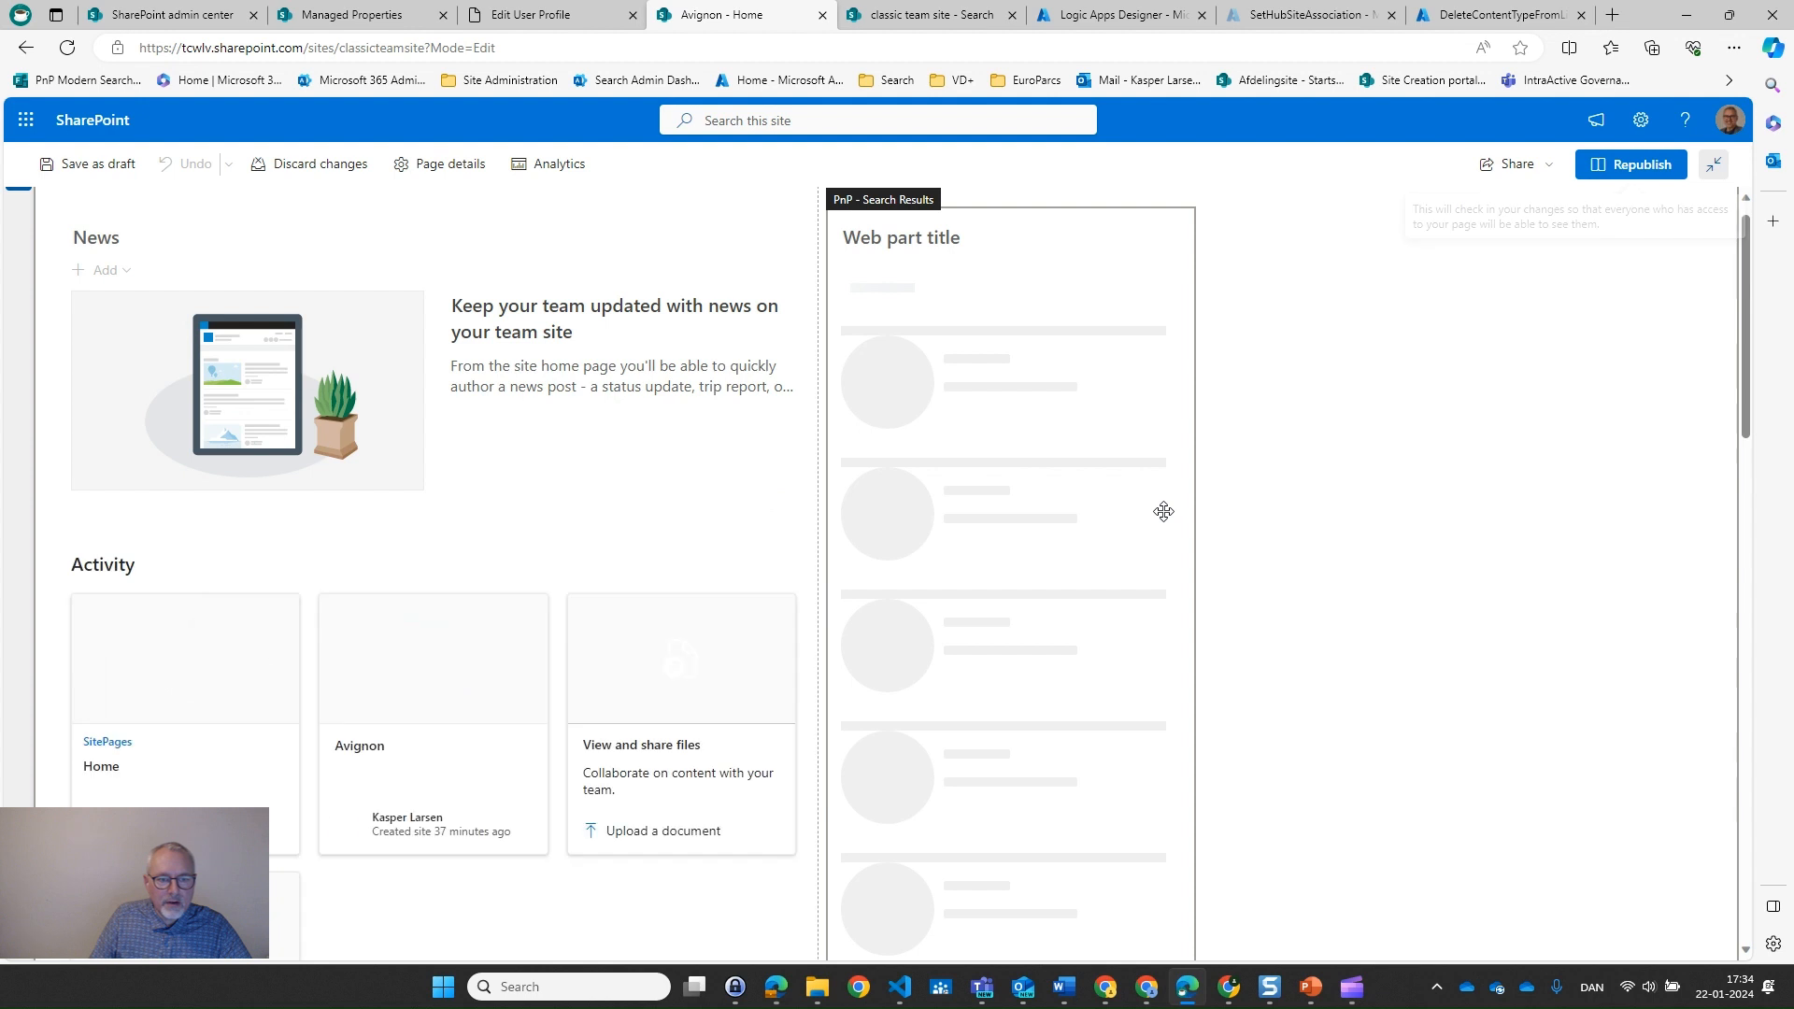
left_click(1093, 527)
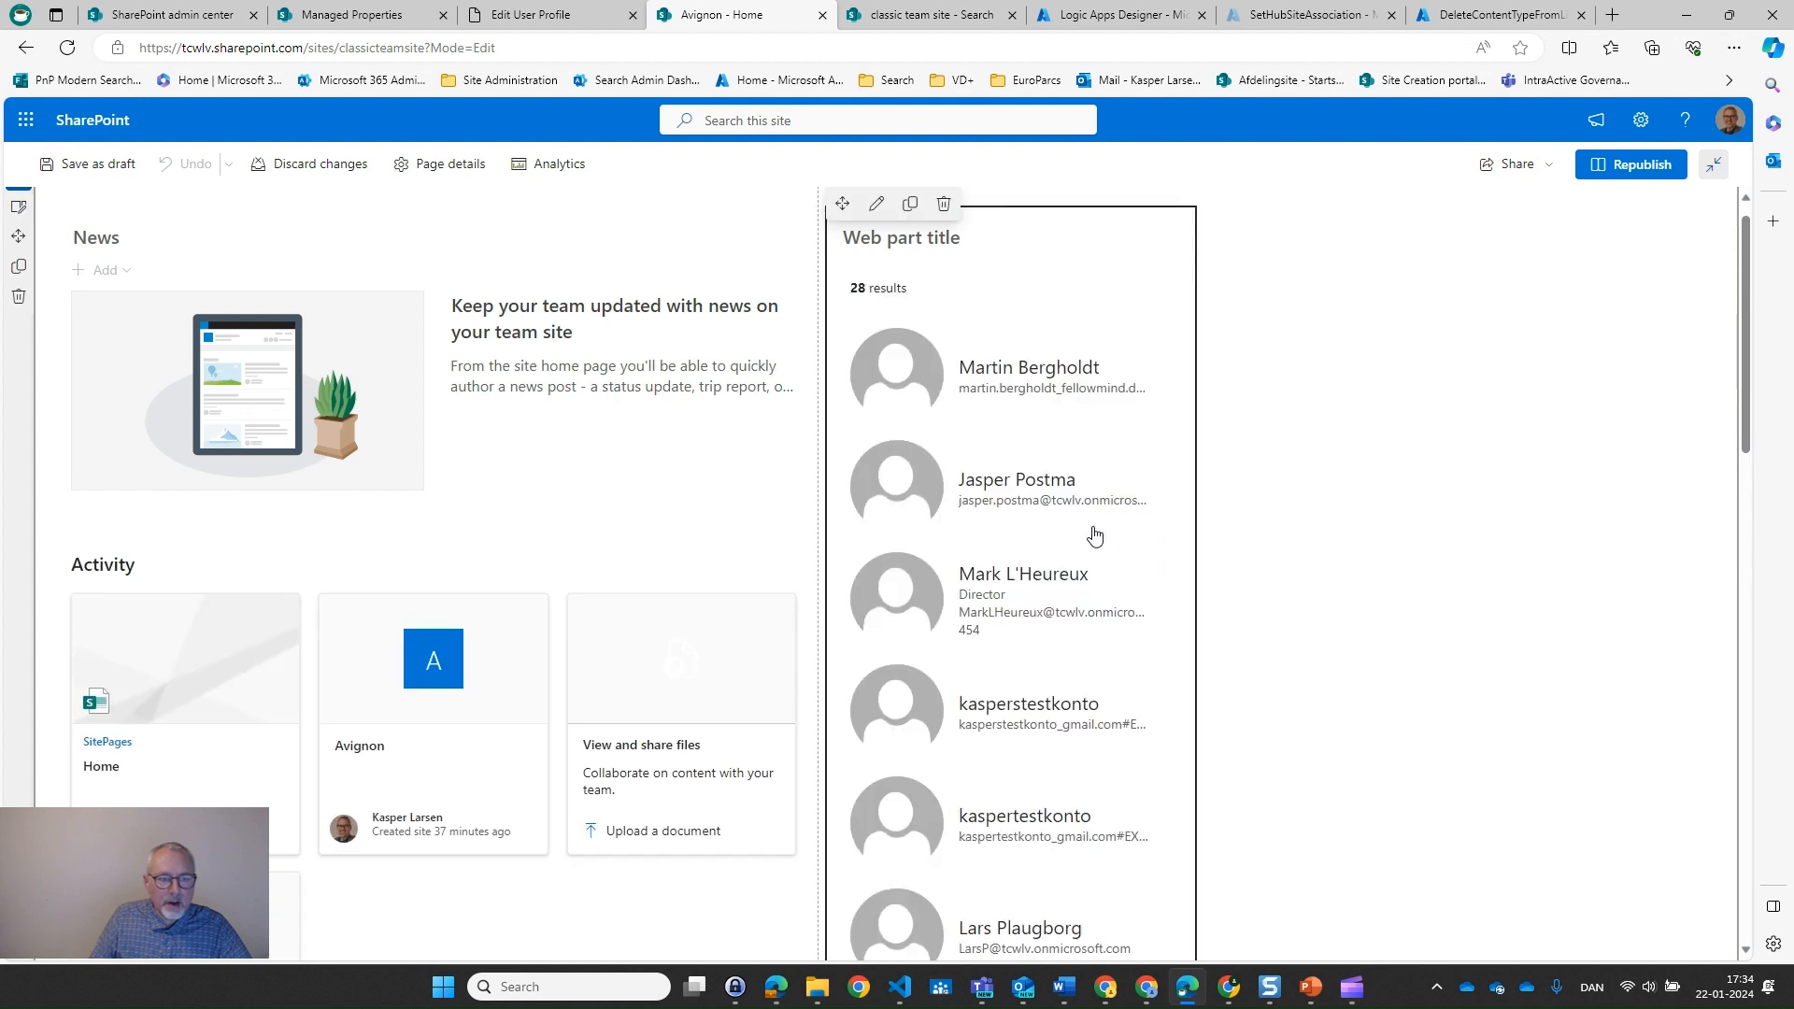
left_click(876, 216)
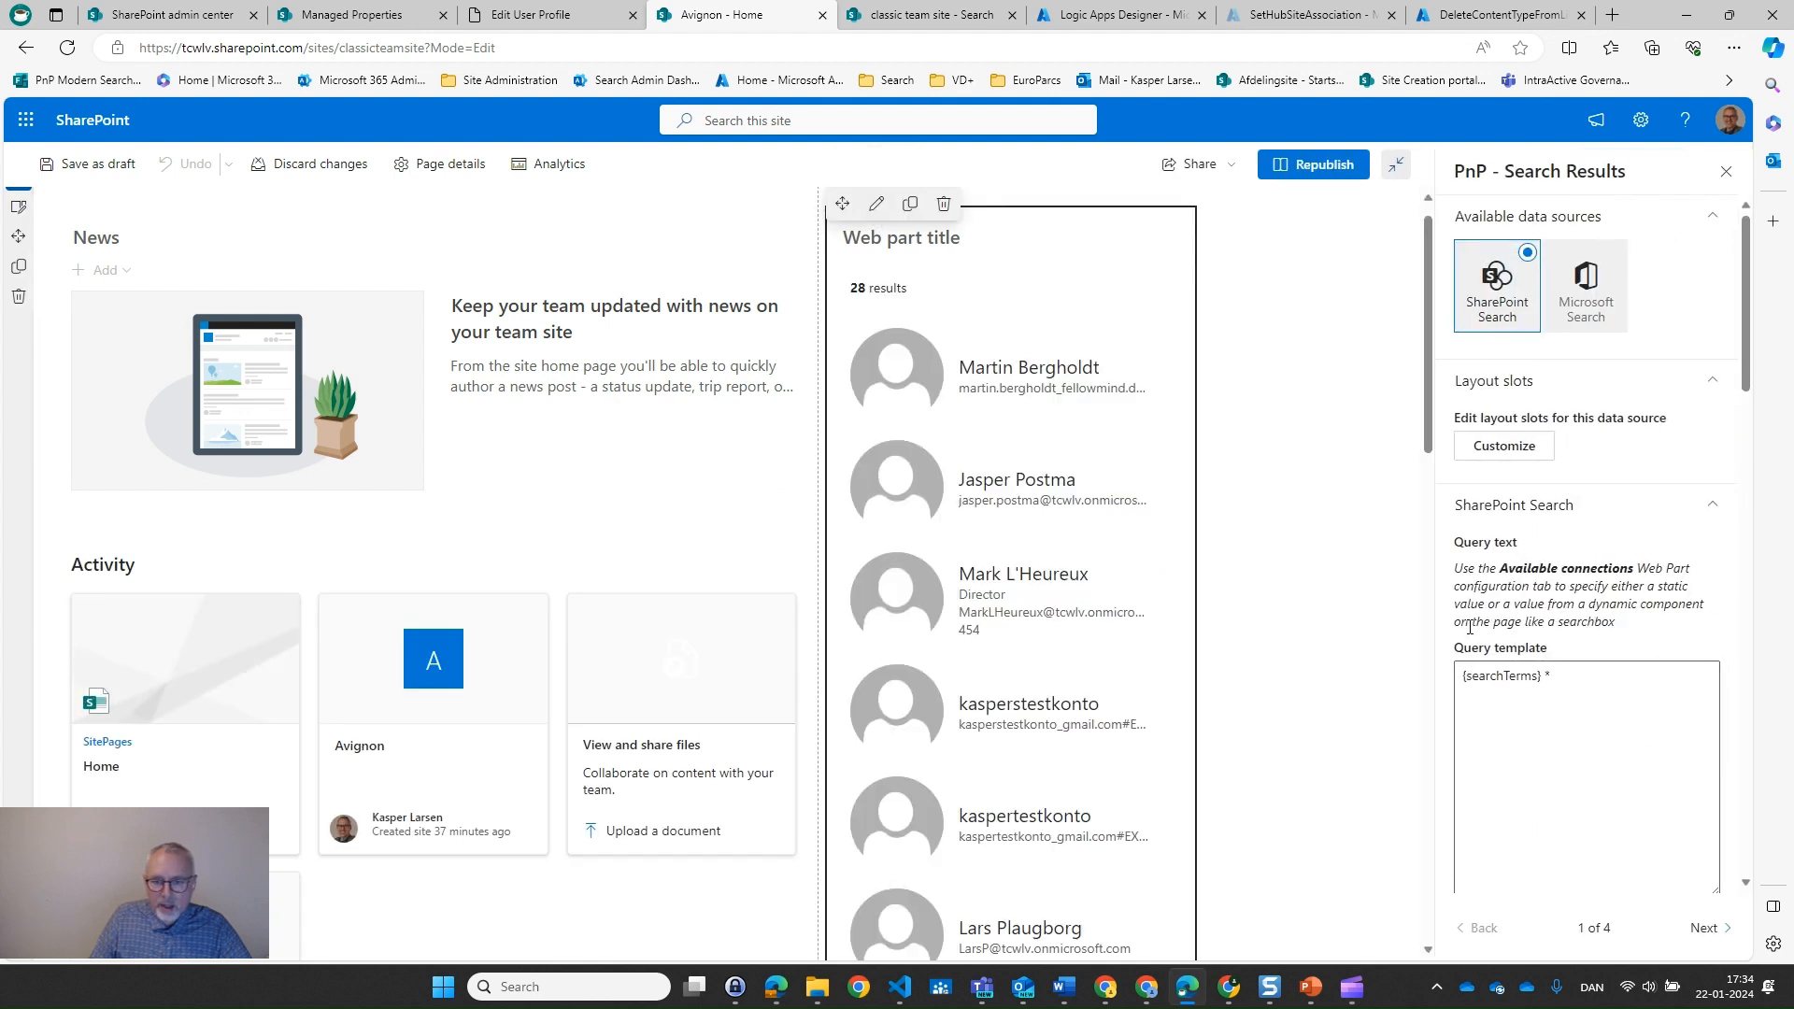
Switch the search results layout to Debug and look through the raw properties of the listed people
left_click(1702, 929)
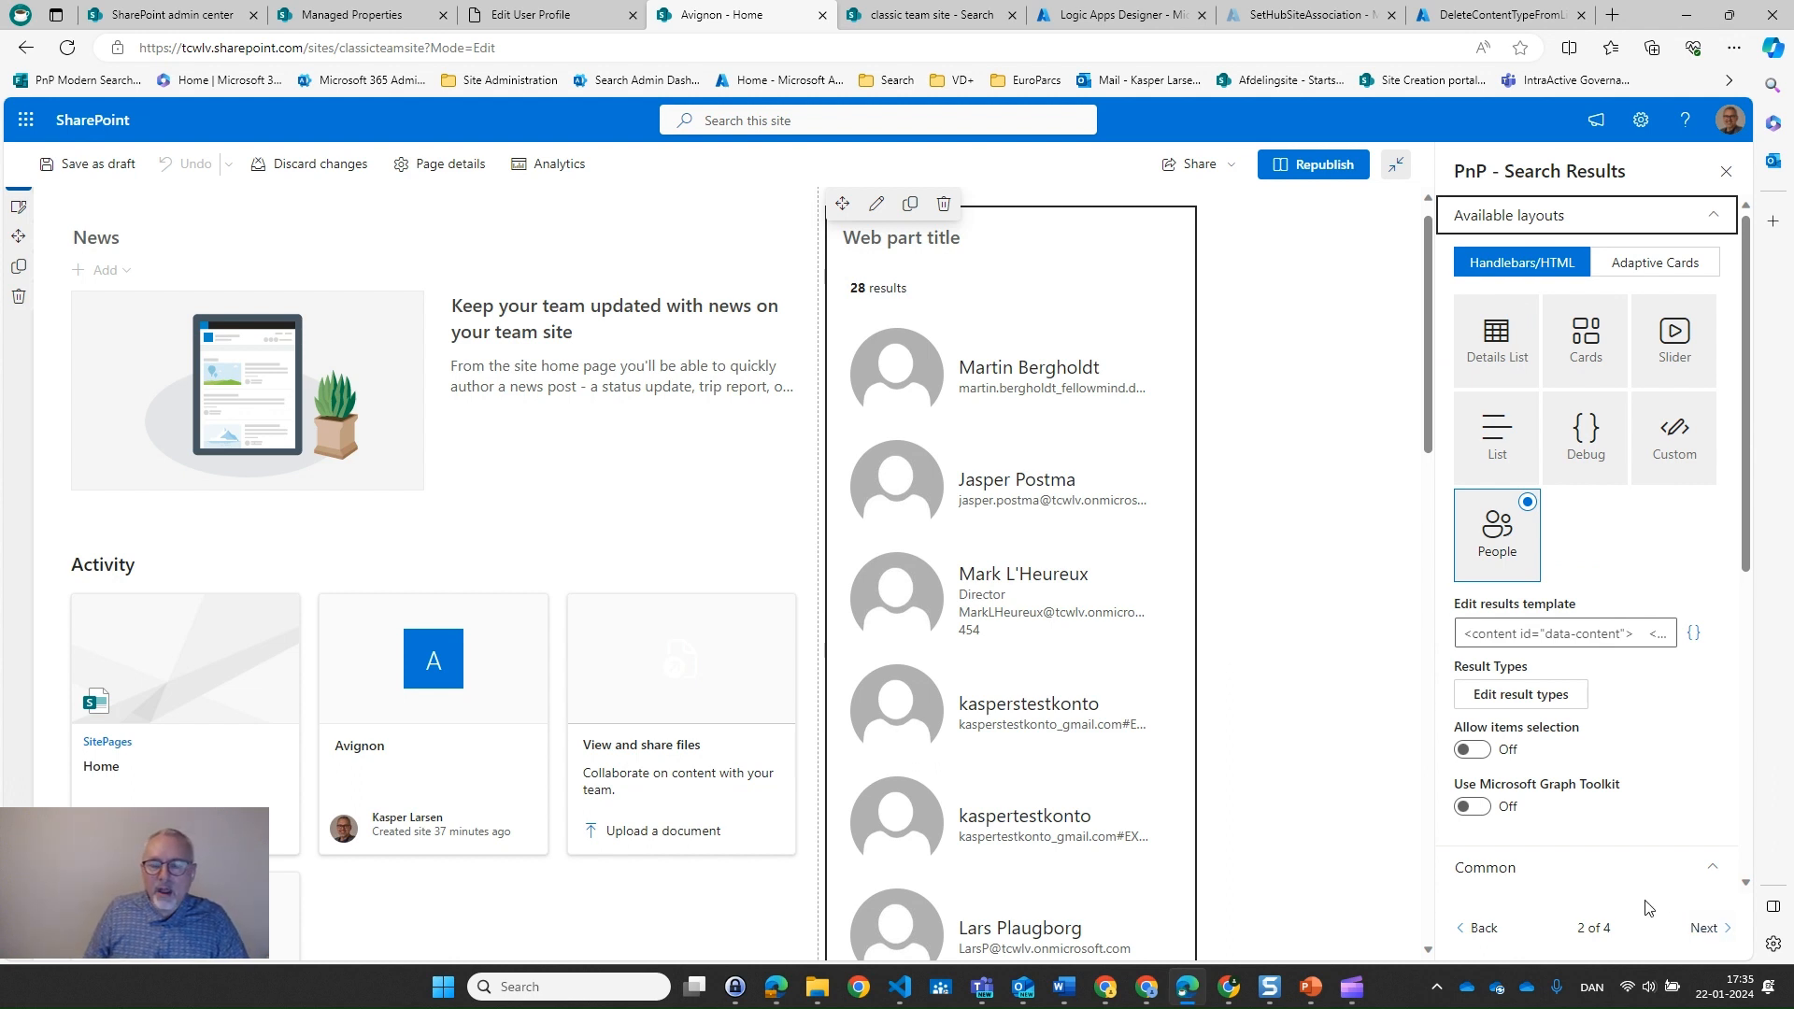
left_click(1590, 457)
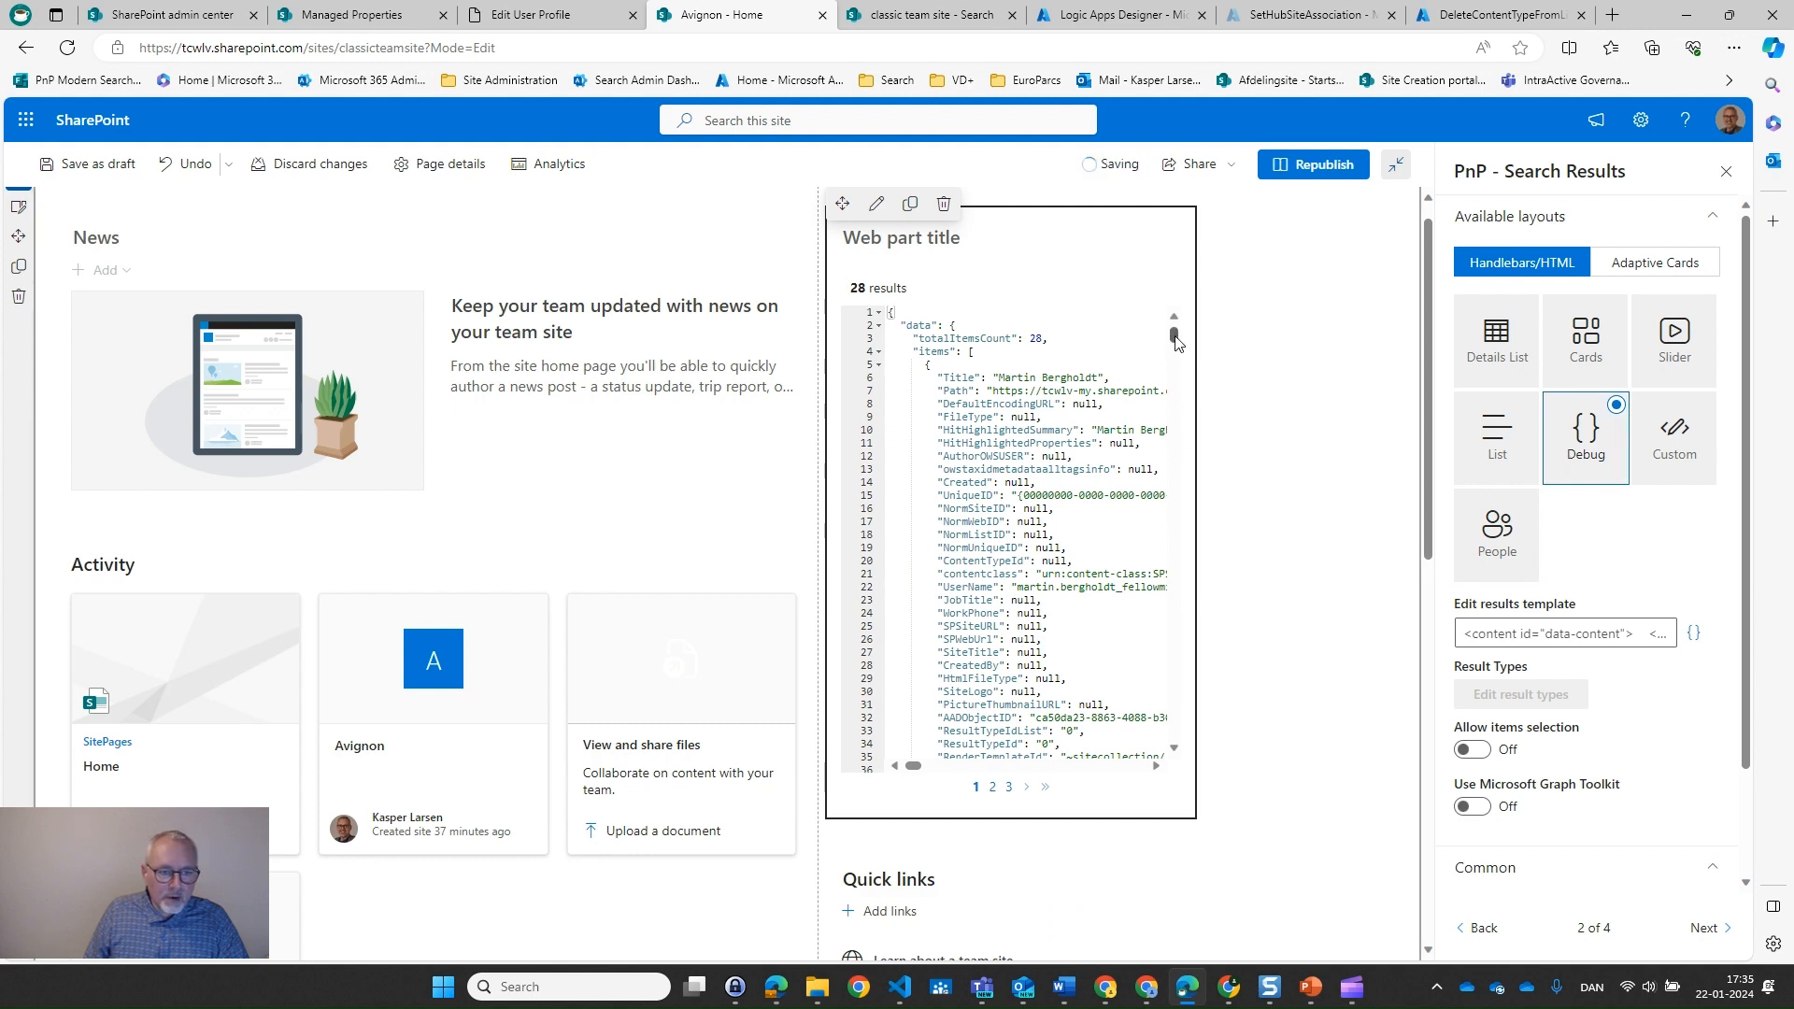
left_click_drag(1175, 342, 1168, 377)
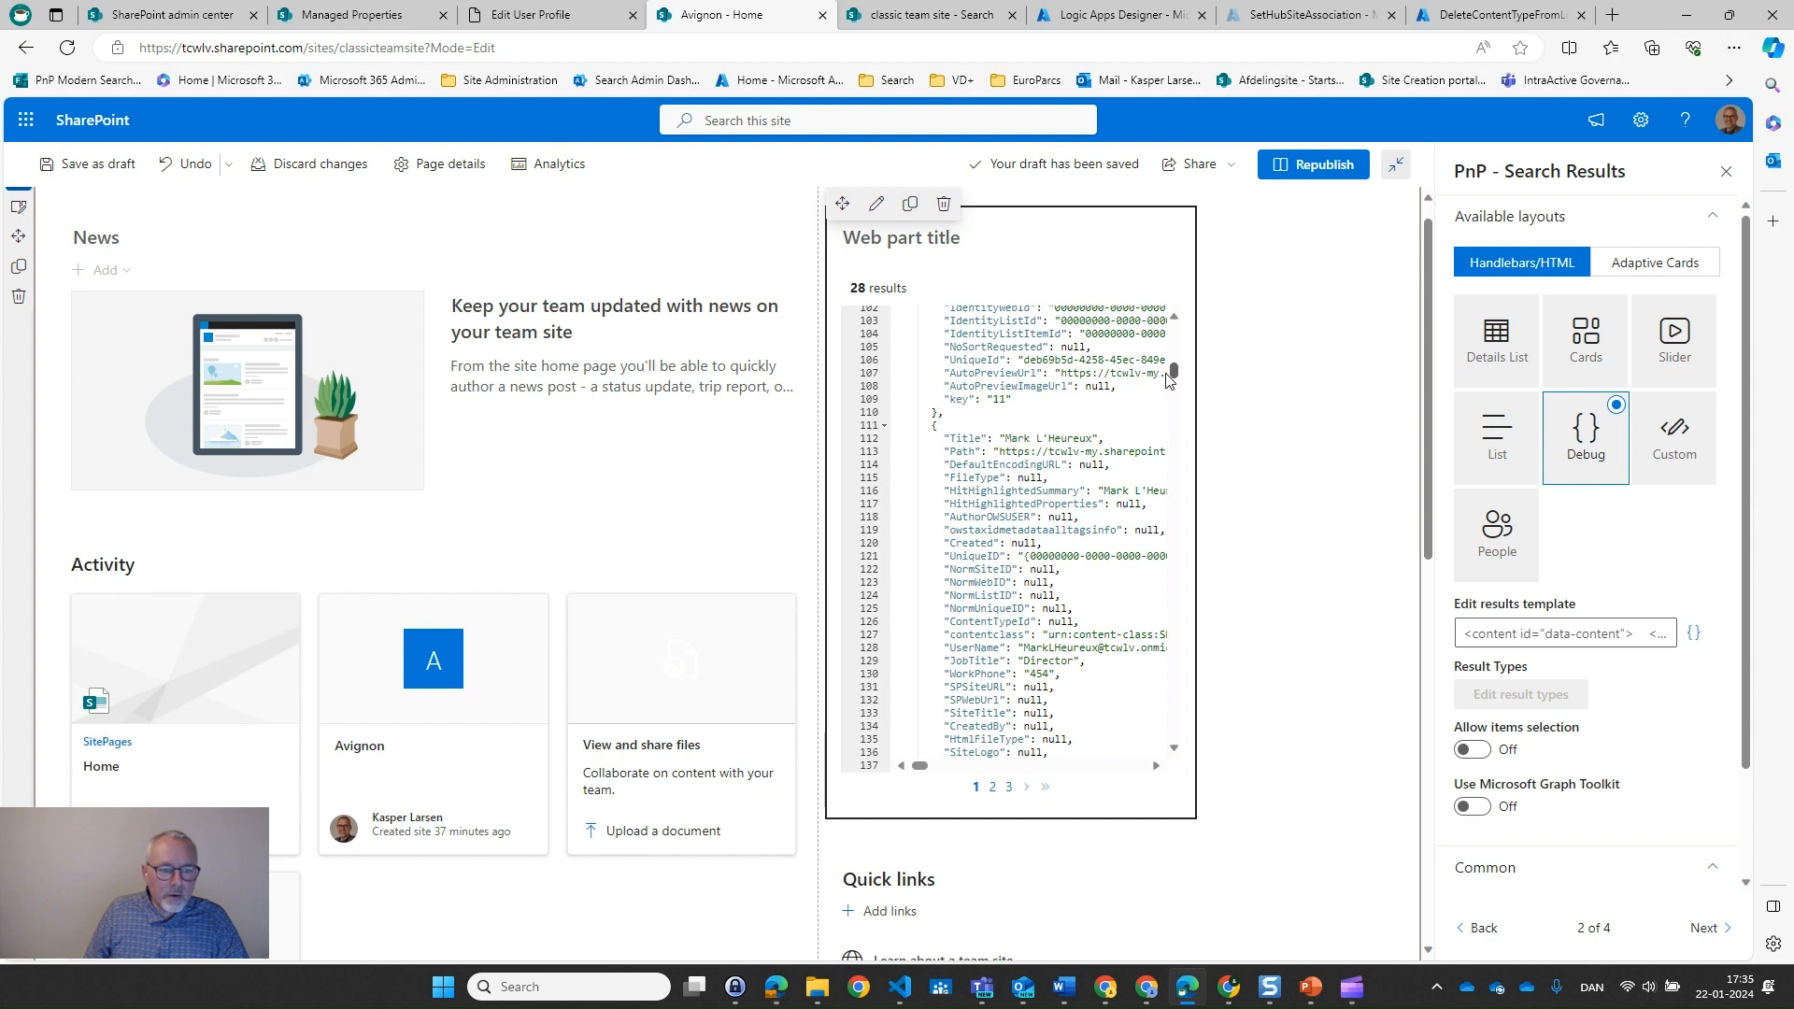
left_click_drag(1169, 381, 1159, 297)
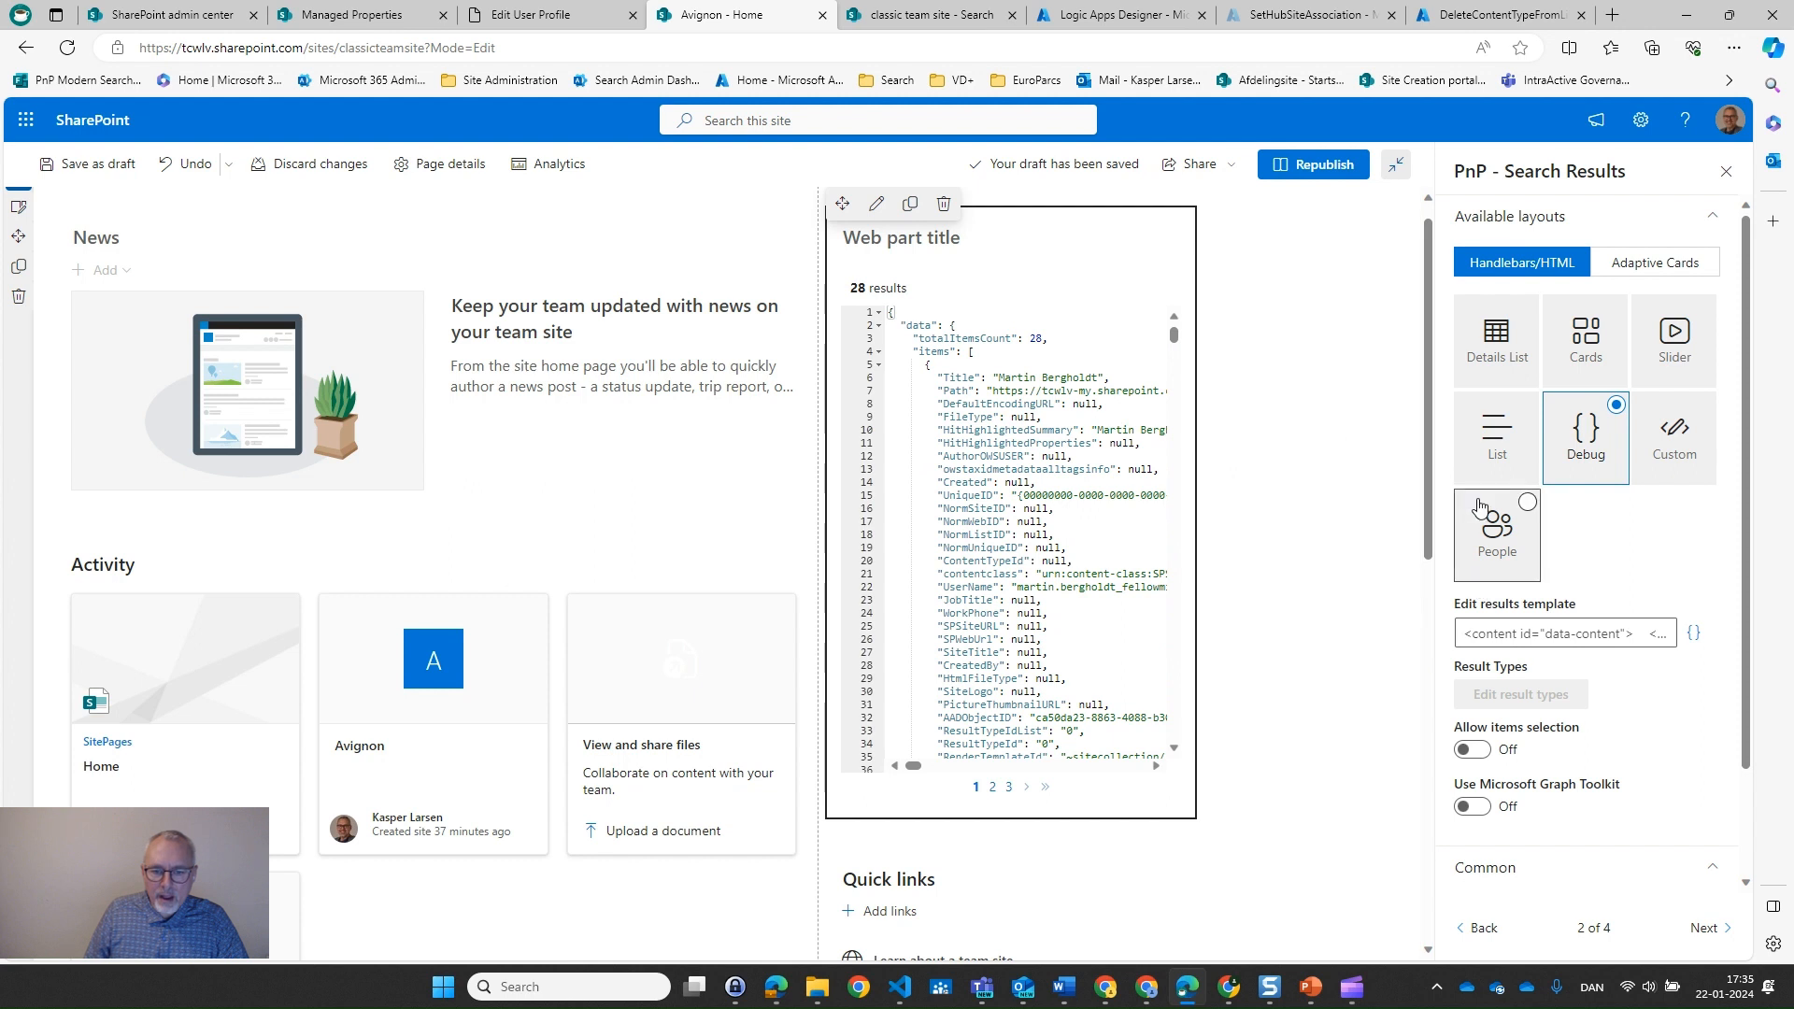
Replace the asterisk in the query template with the person's first name after {searchTerms}, apply it and examine the returned item
left_click(1479, 928)
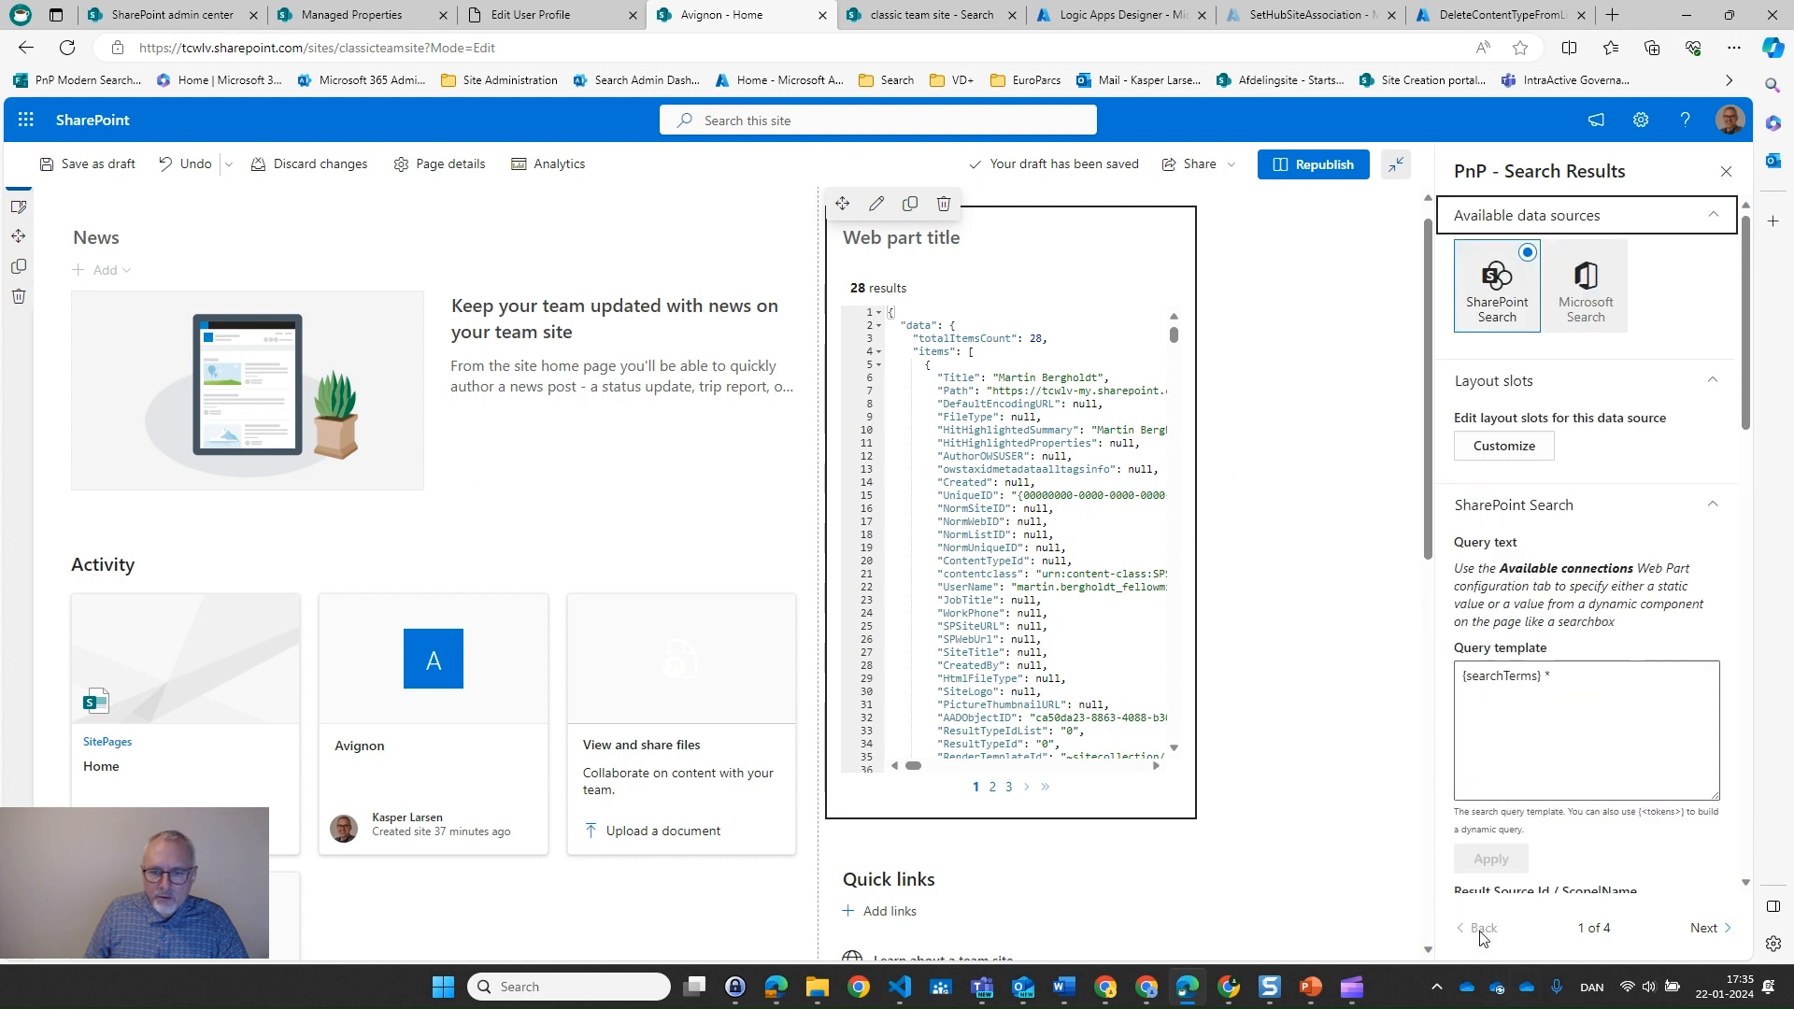
left_click(1559, 682)
key("BackSpace")
type("ad")
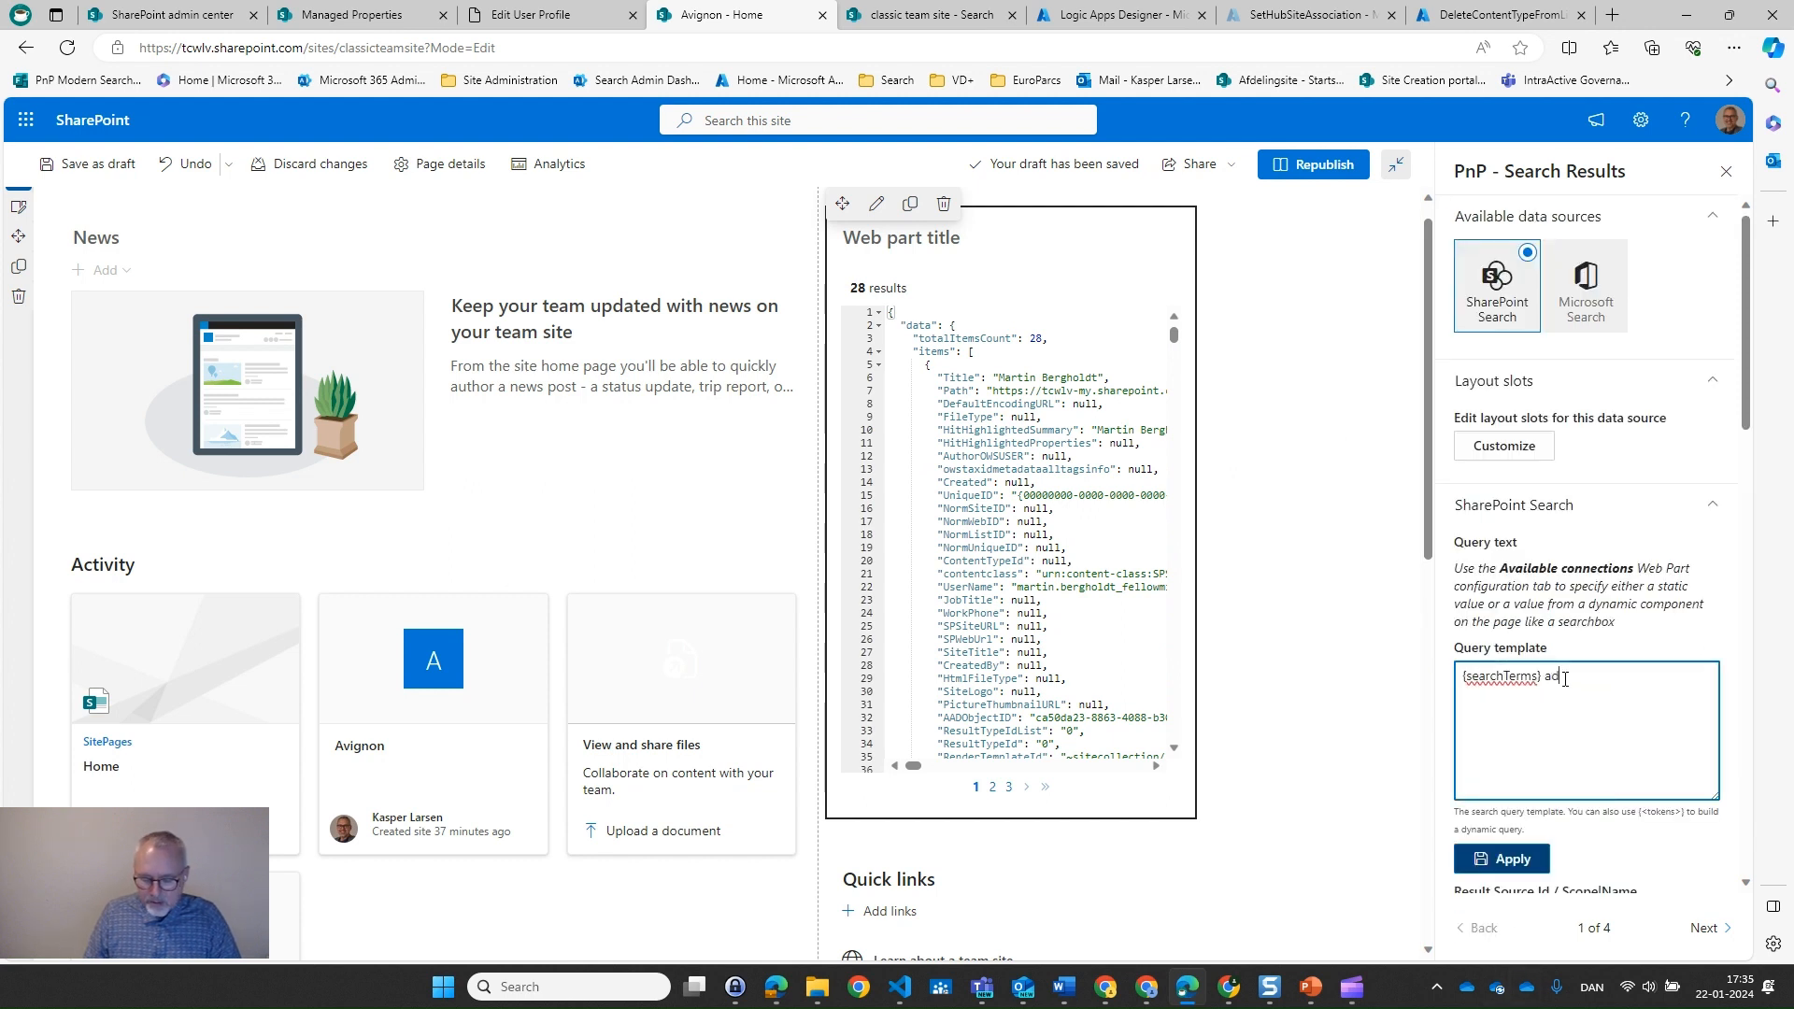
type("ele")
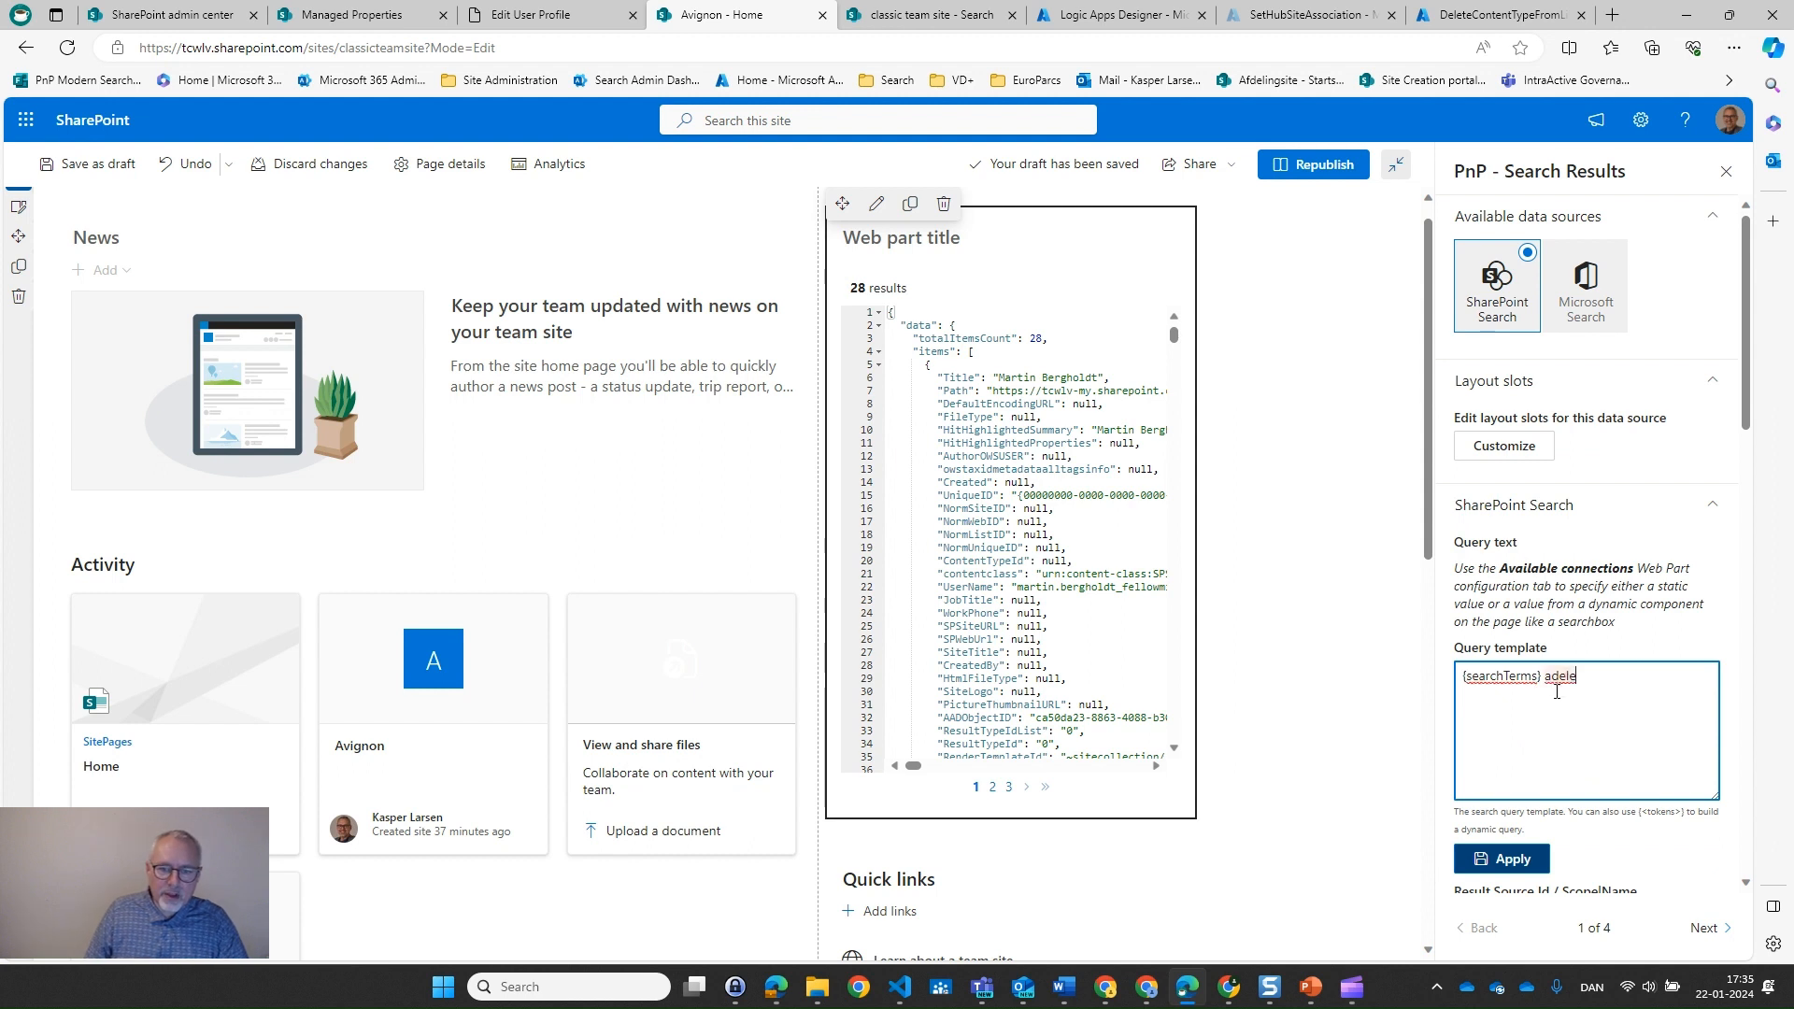
left_click(1506, 861)
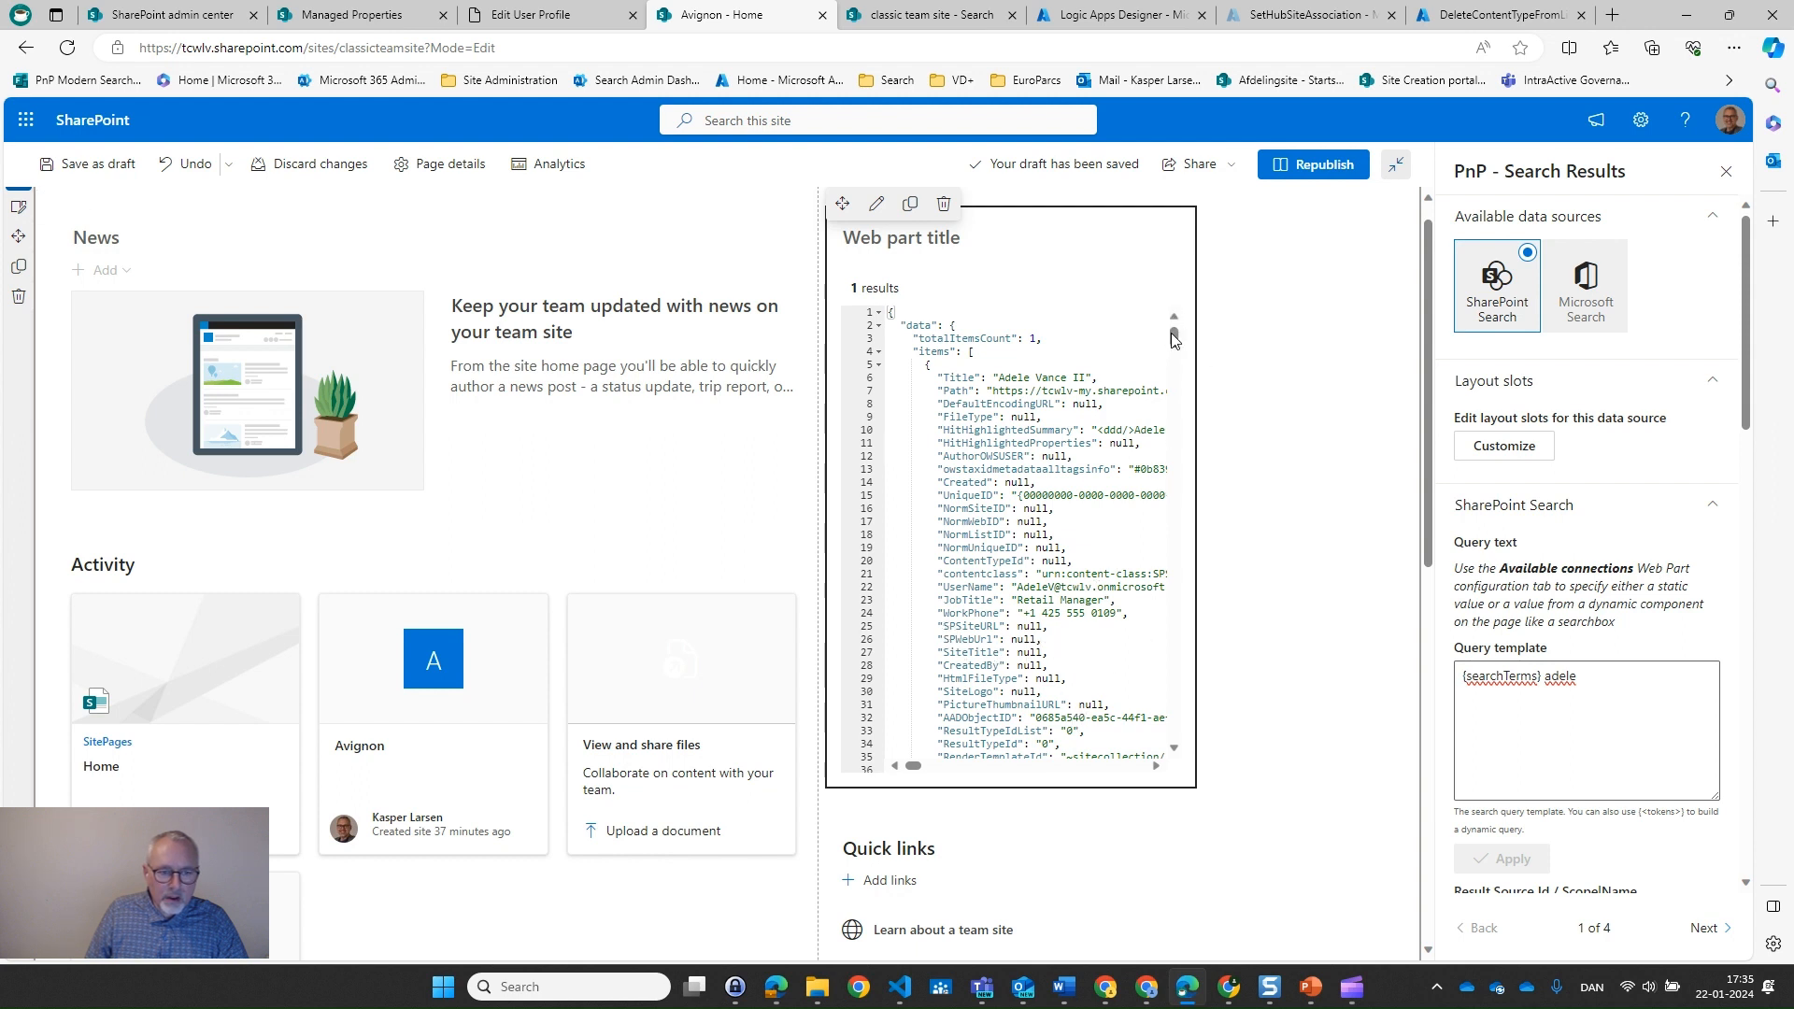
mouse_move(1174, 338)
left_mouse_down()
mouse_move(1173, 356)
mouse_move(1167, 339)
left_mouse_up()
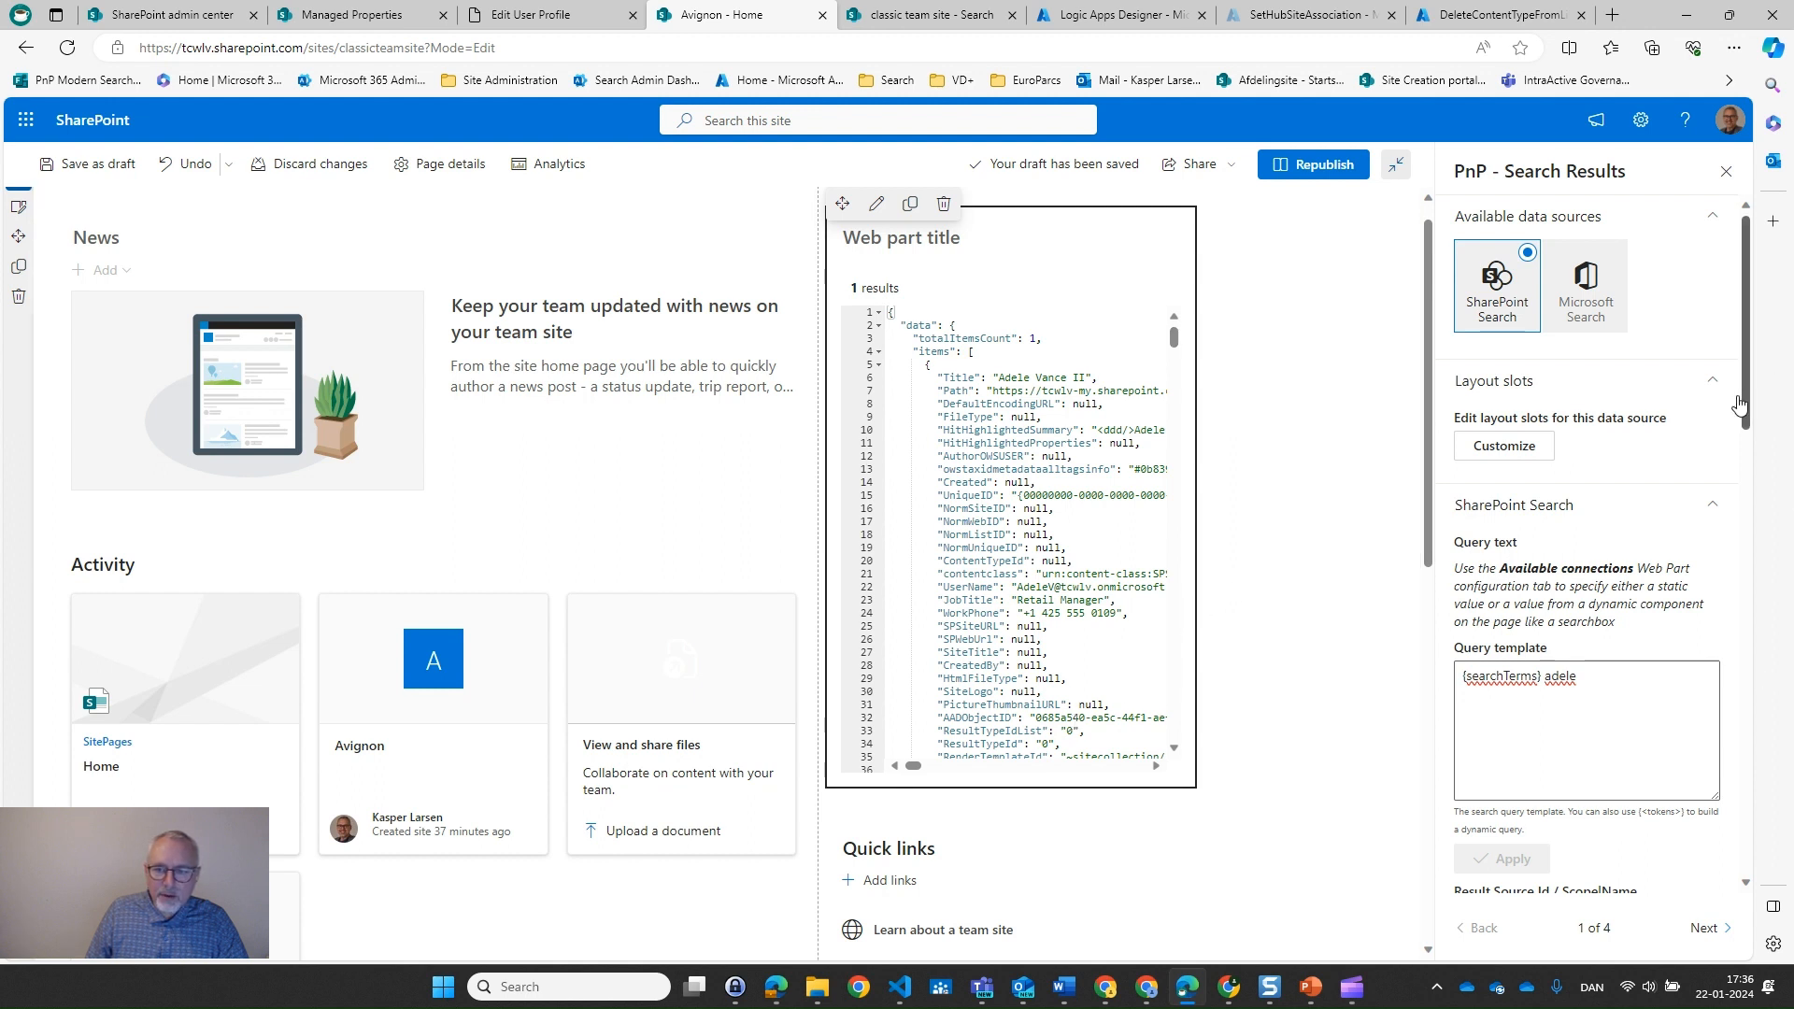
Add BaseOfficeLocation to the web part's selected properties and check its value in the debug output
left_click_drag(1745, 393, 1716, 519)
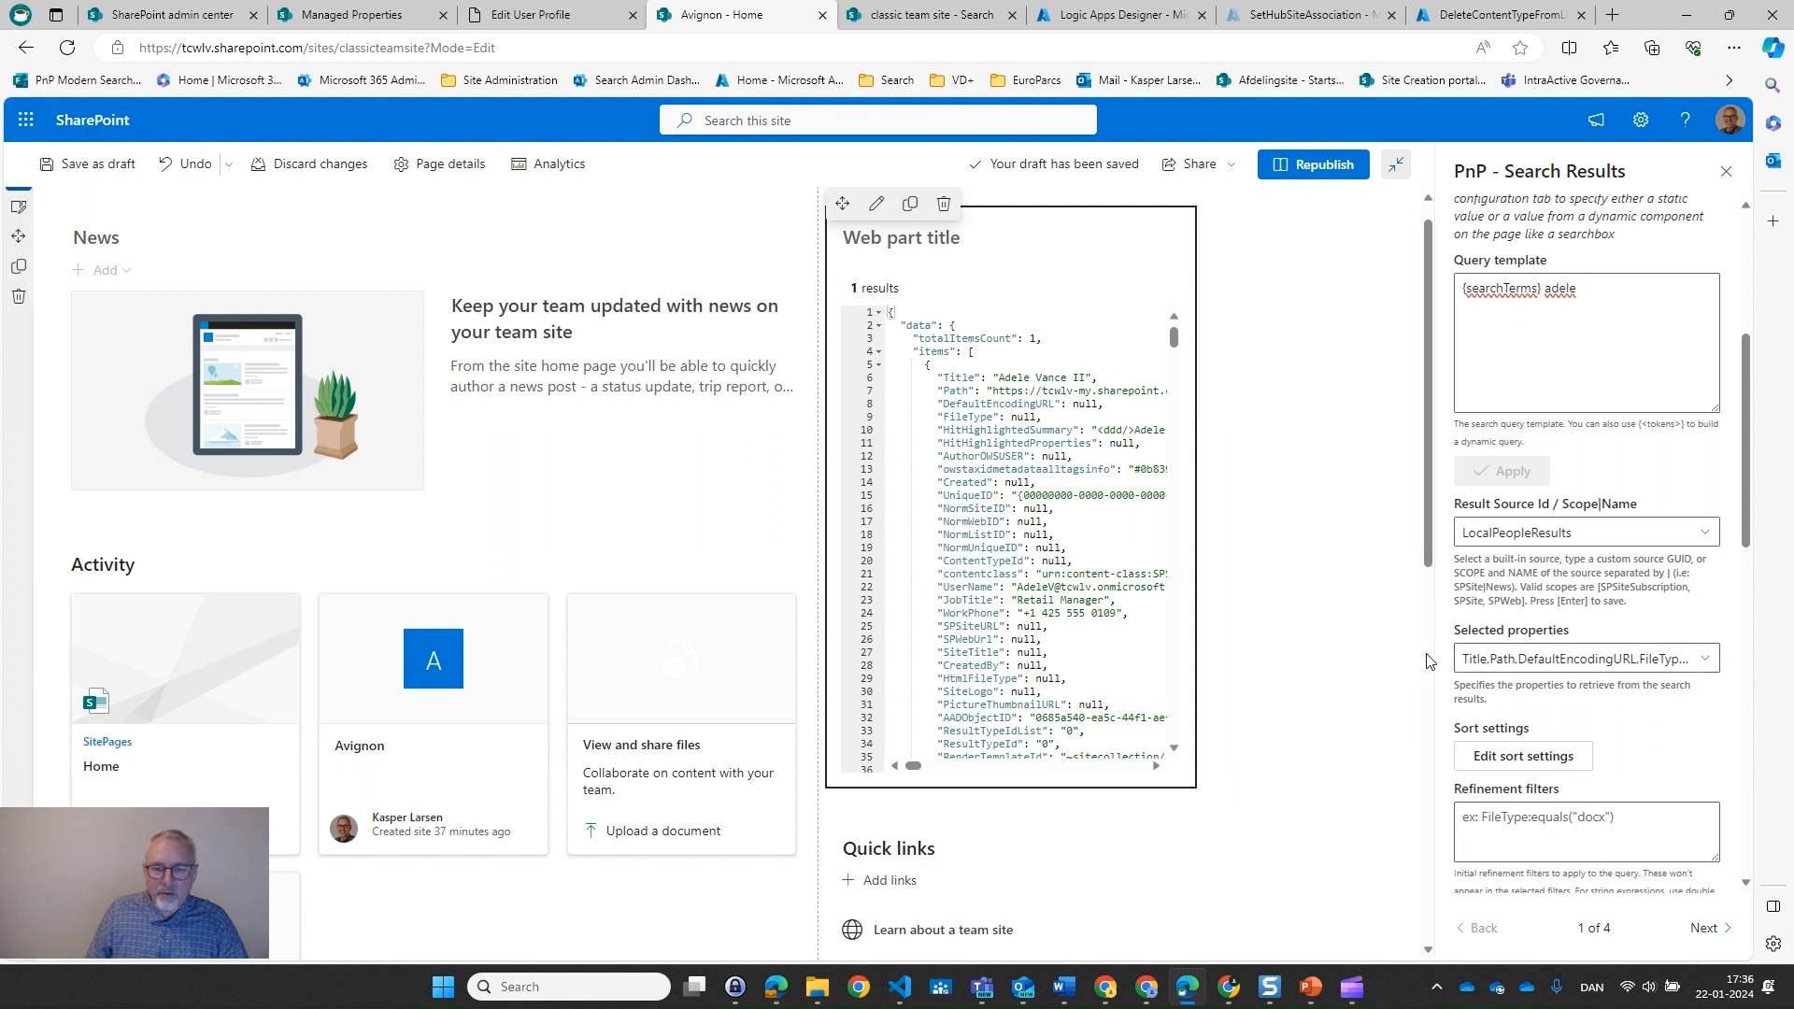
left_click(1706, 660)
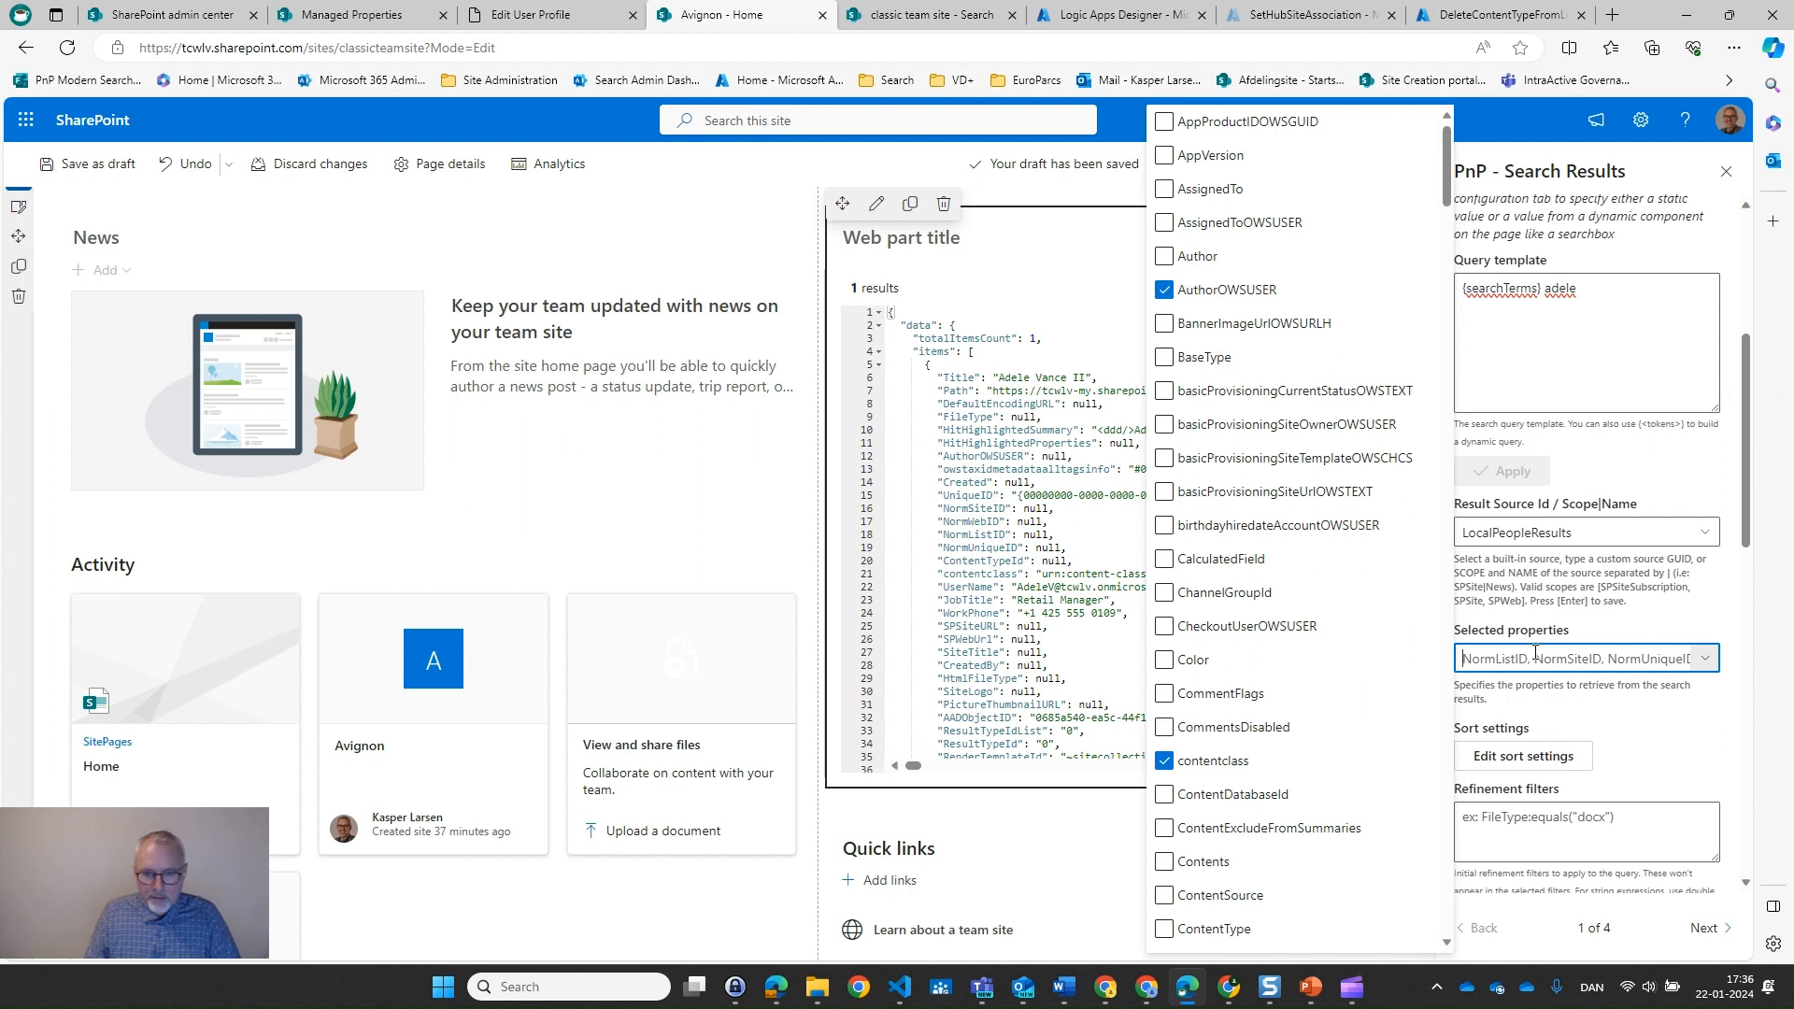
key("ctrl+a")
type("BaseO")
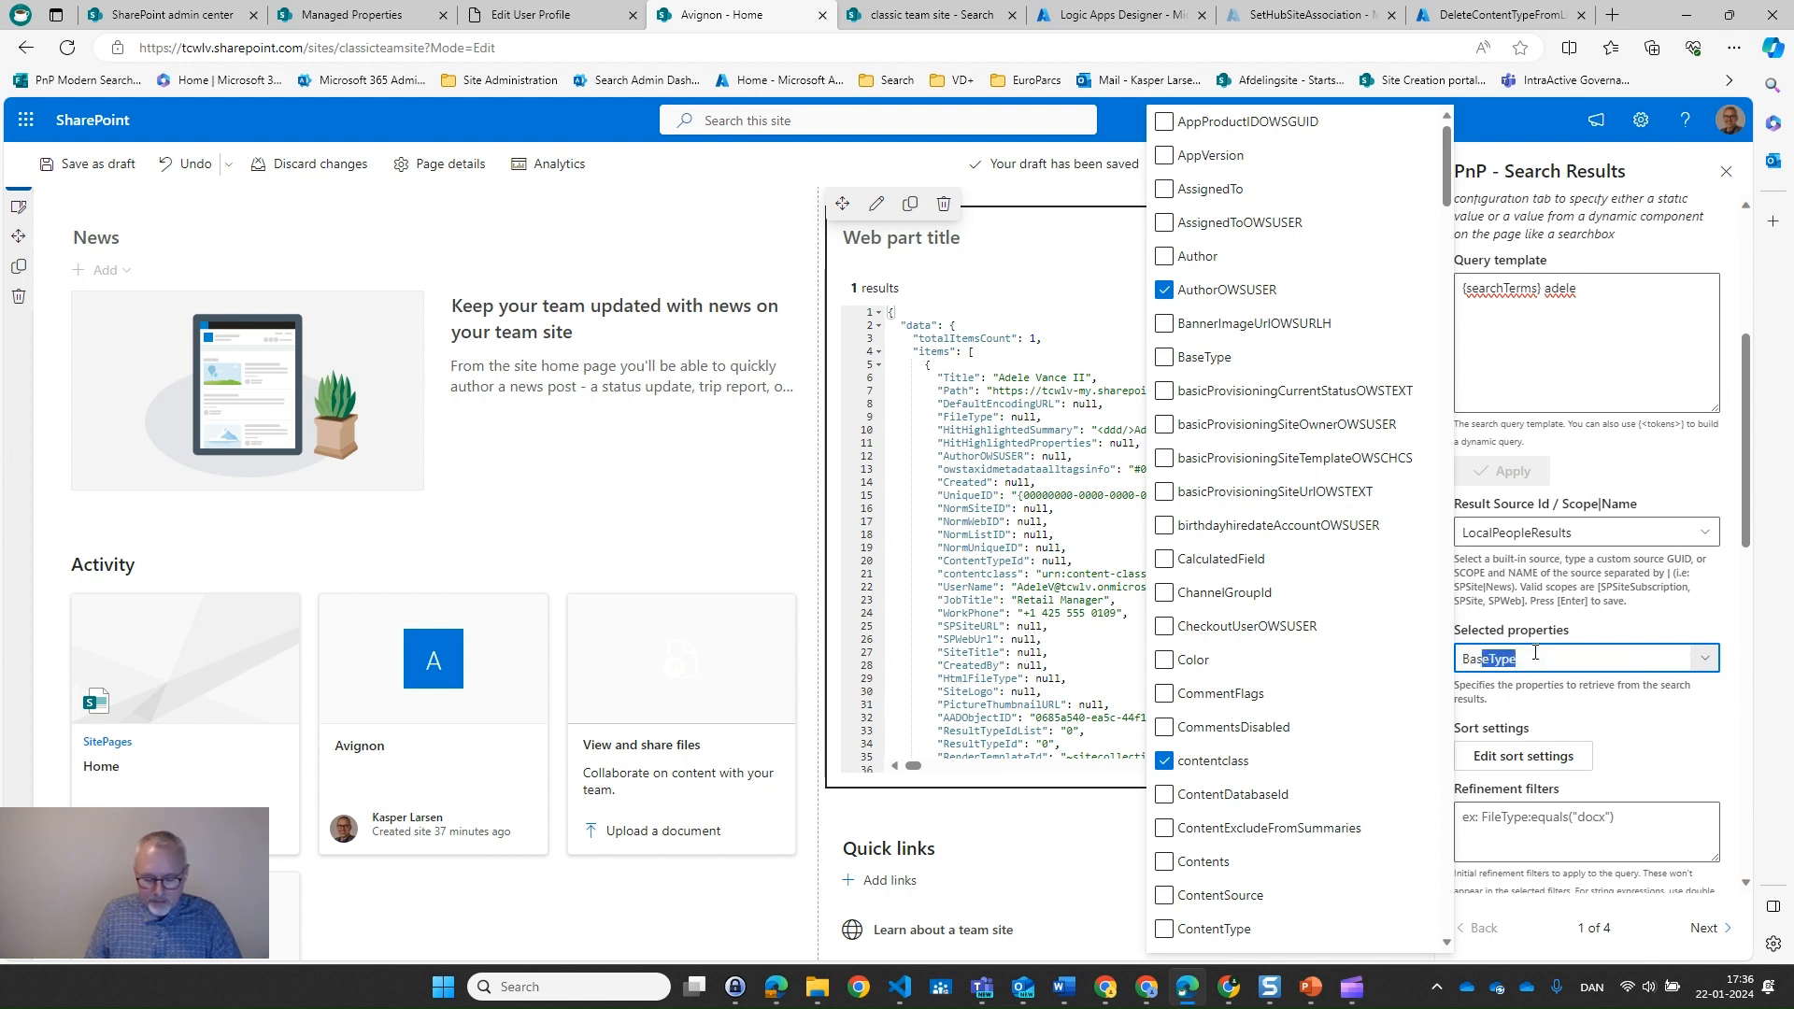
type("fficeLocation")
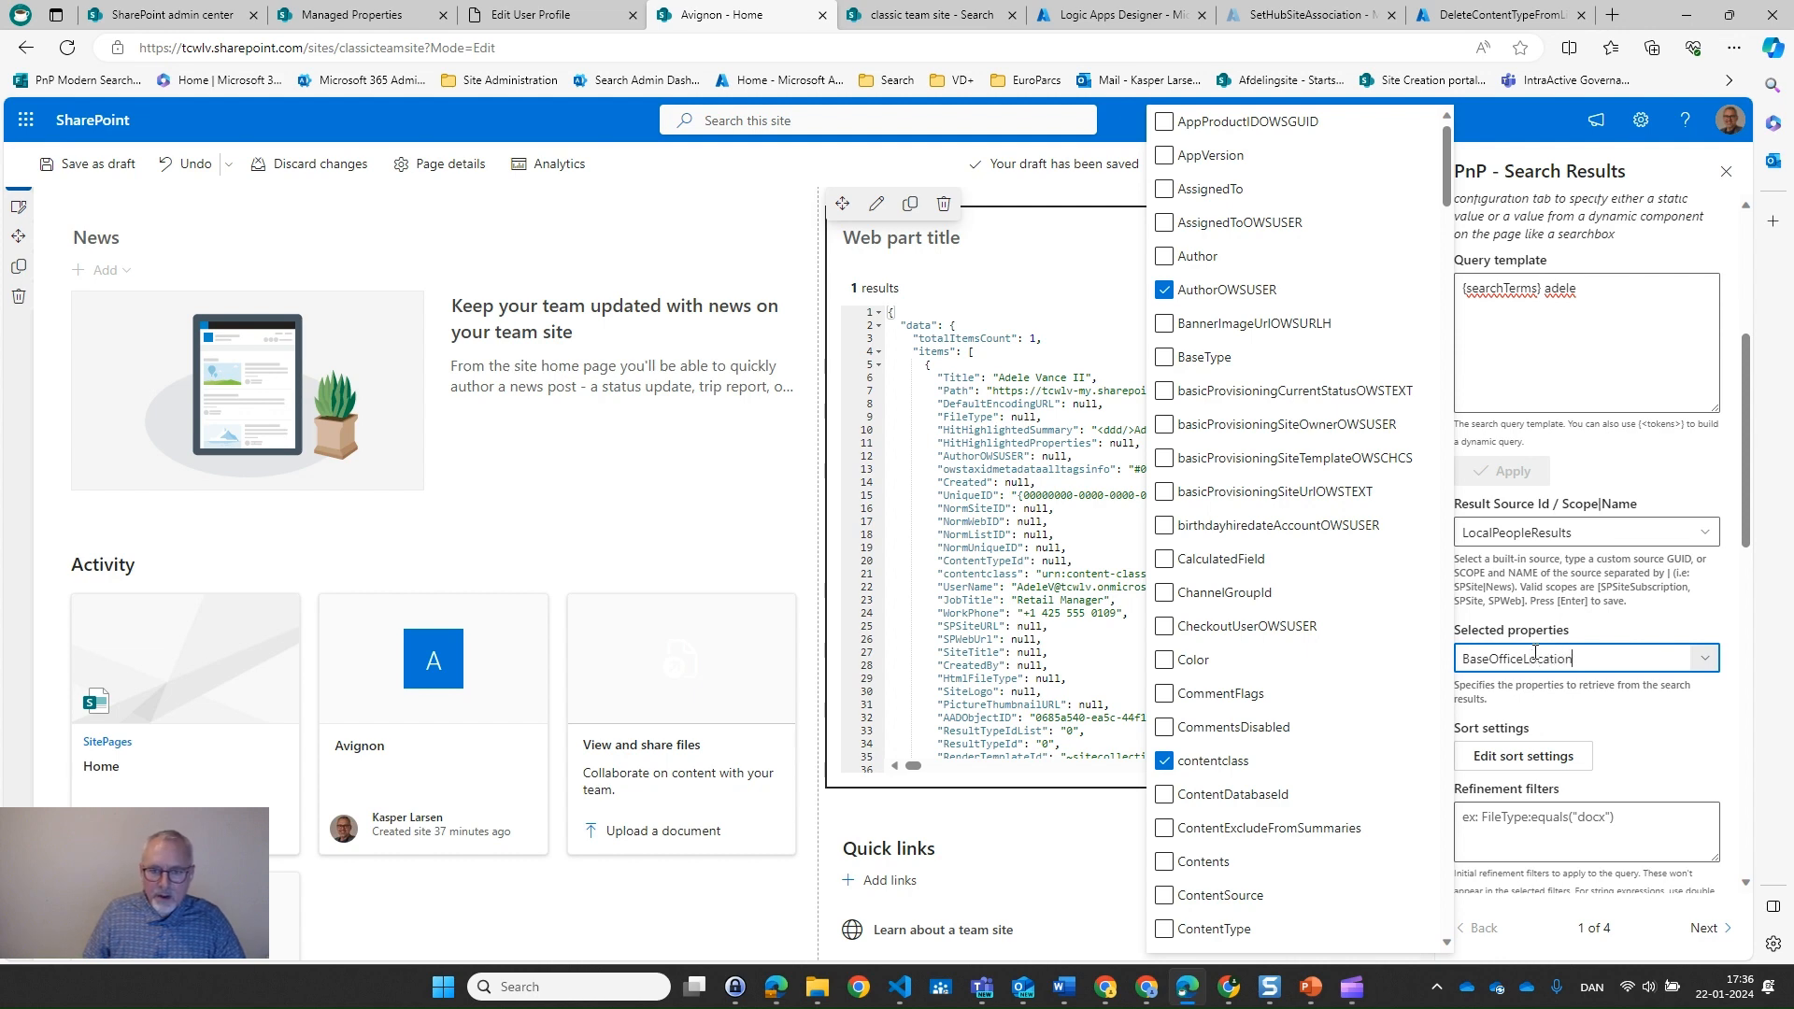
key("Return")
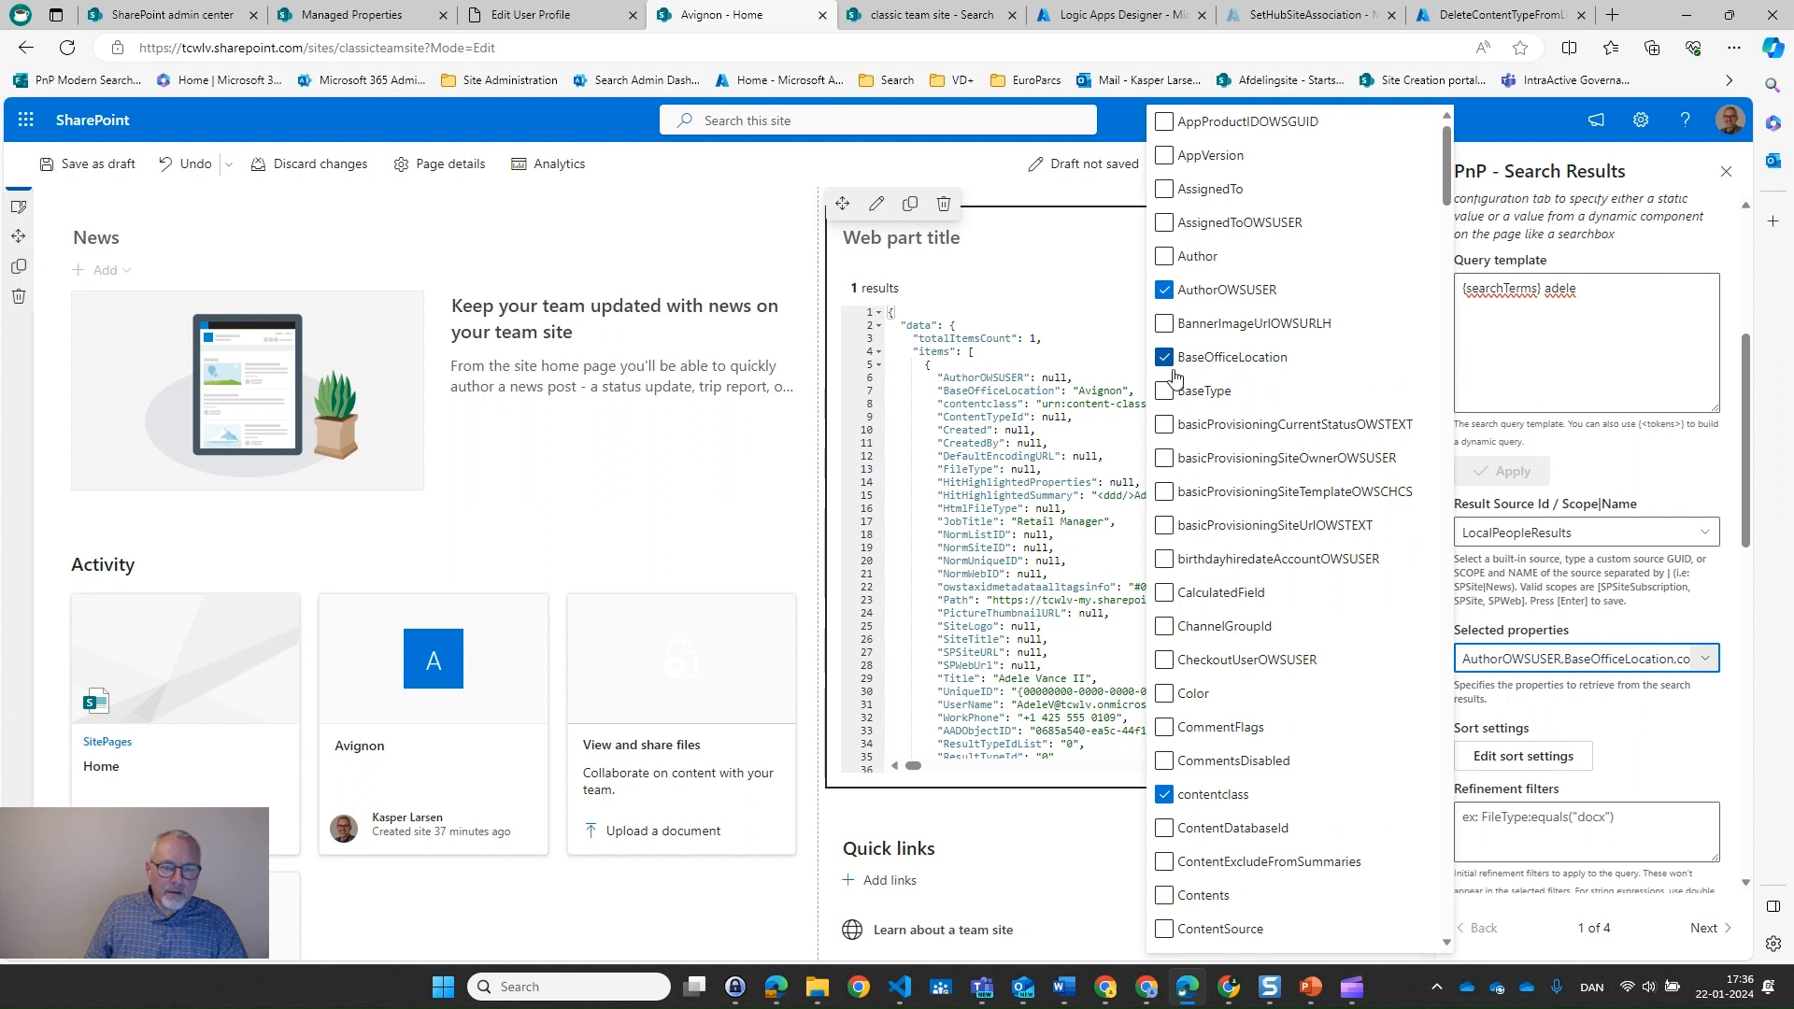
left_click(1086, 427)
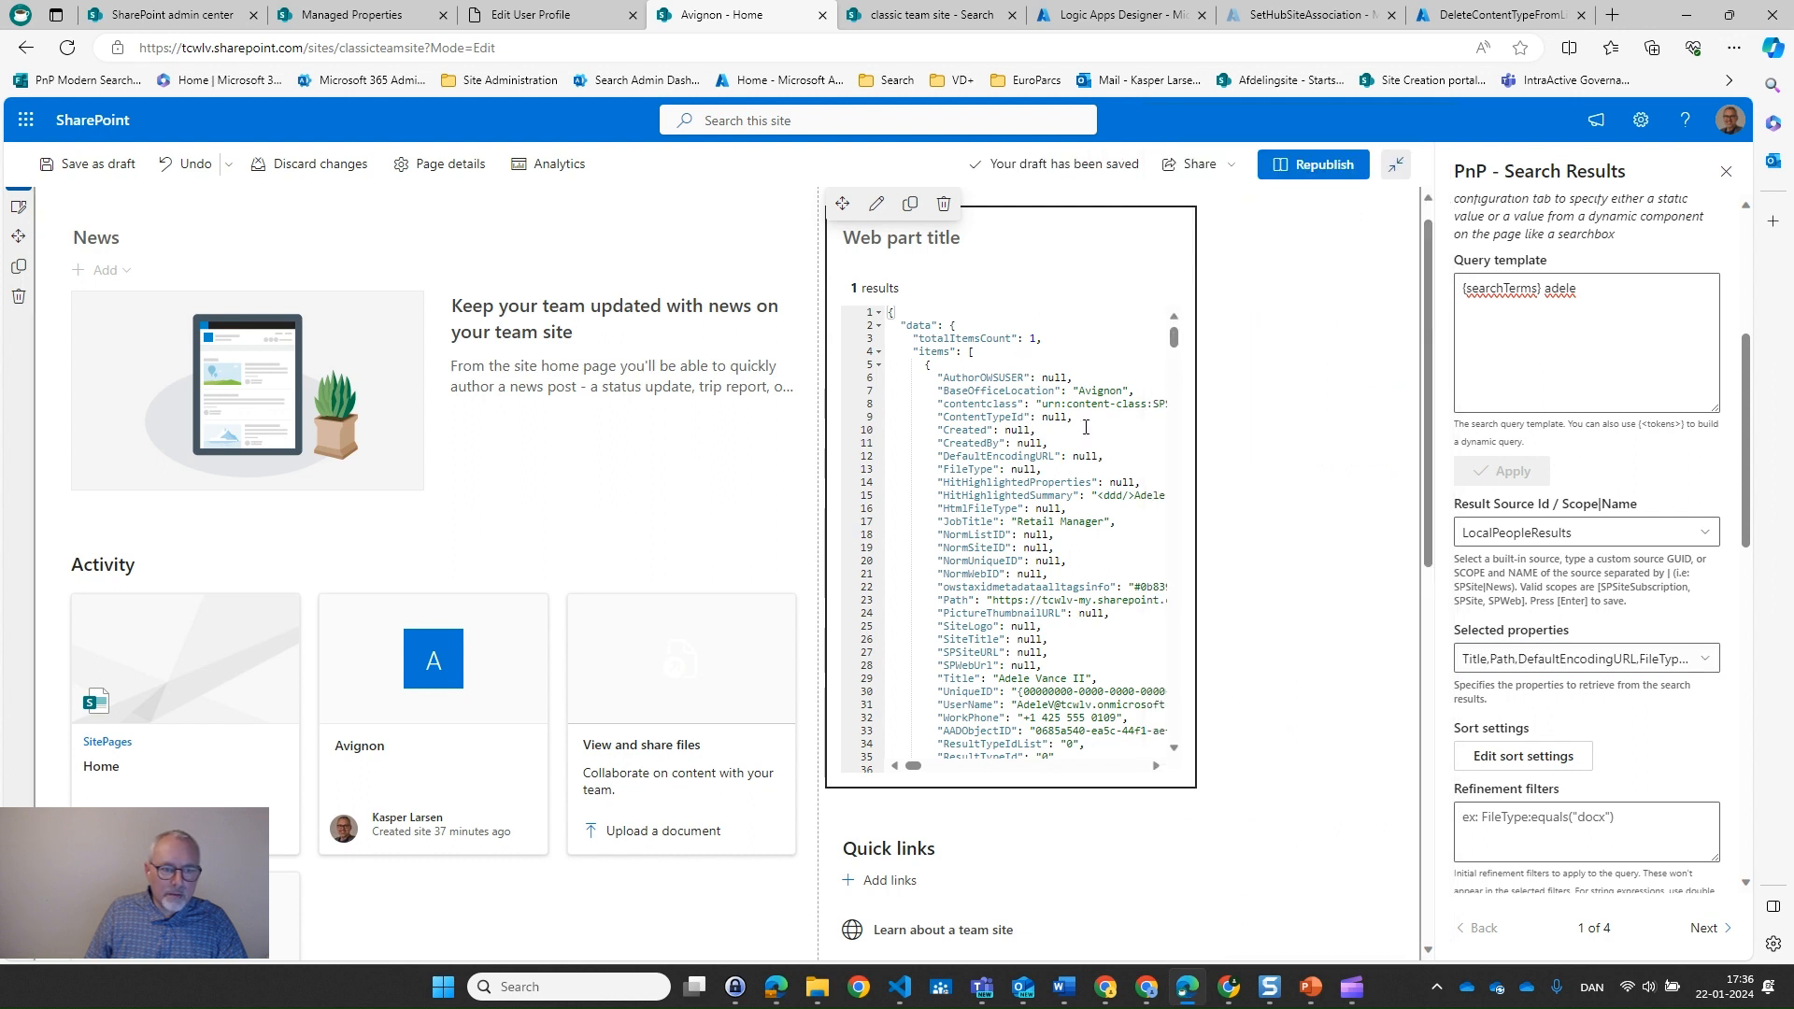
left_click_drag(1134, 396, 944, 394)
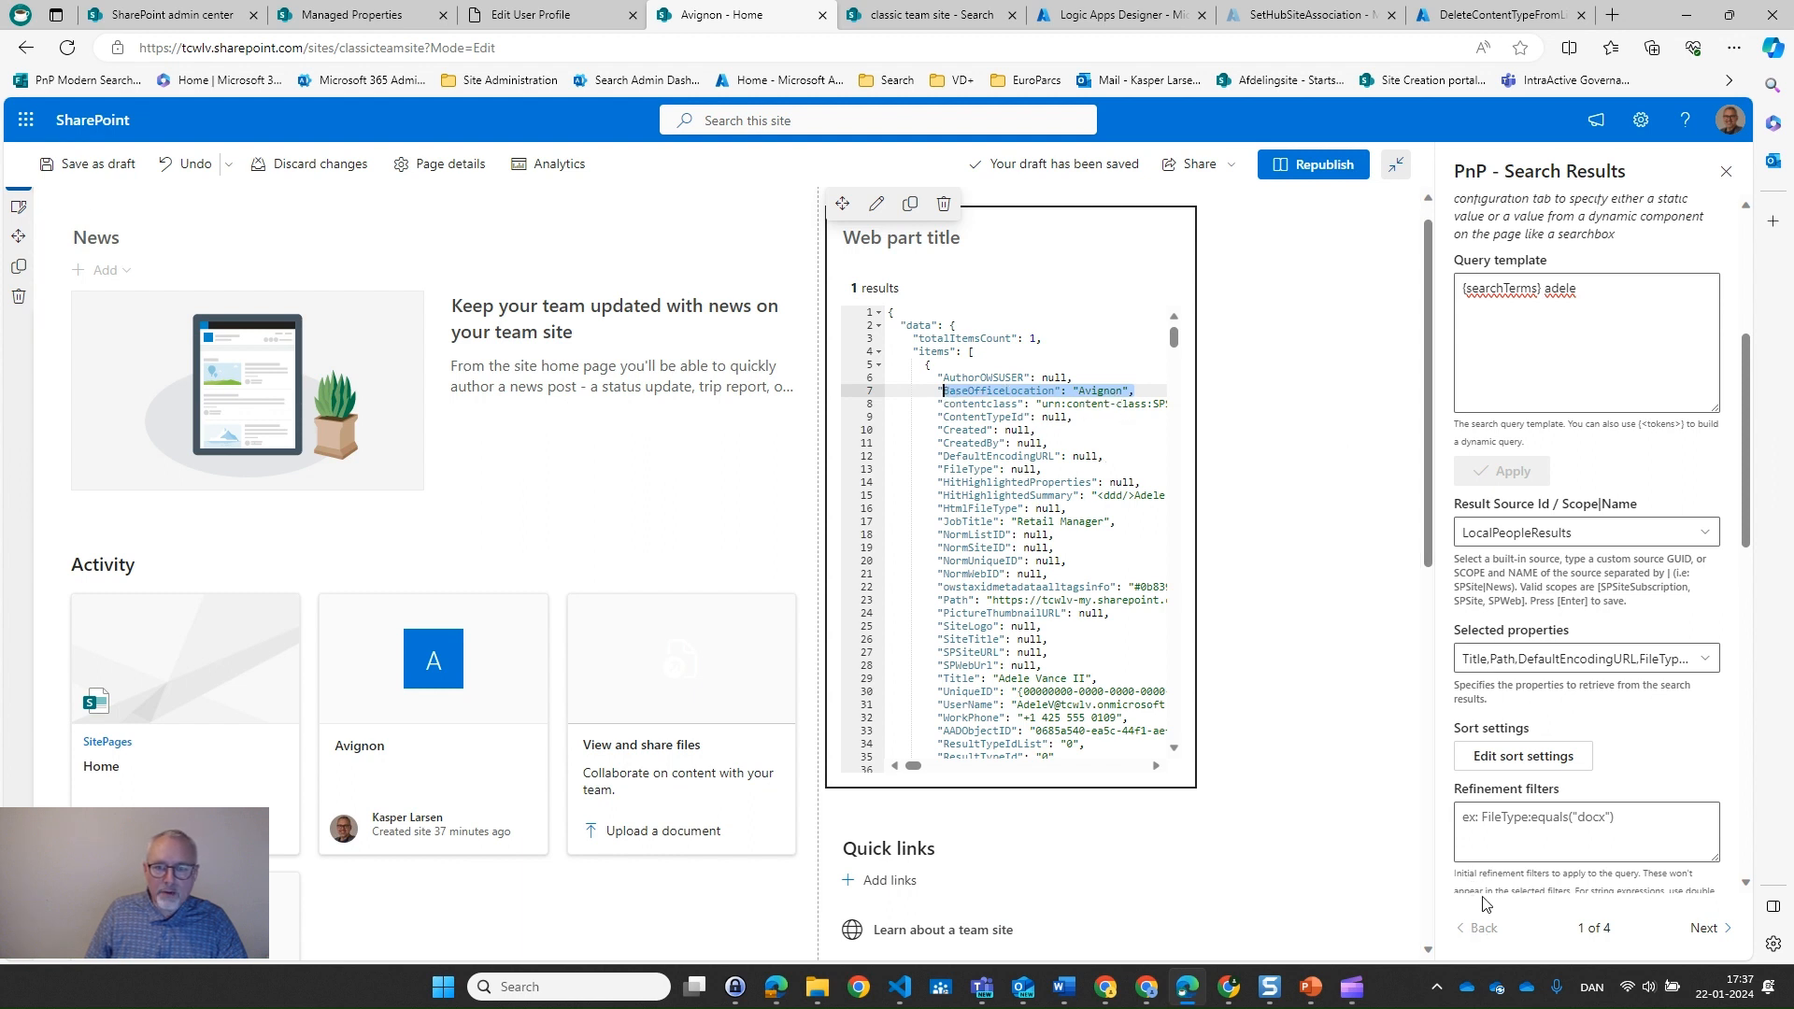
Replace the first name in the query template with BaseOfficeLocation:Avignon, apply it, and switch the results layout to People
right_click(1594, 289)
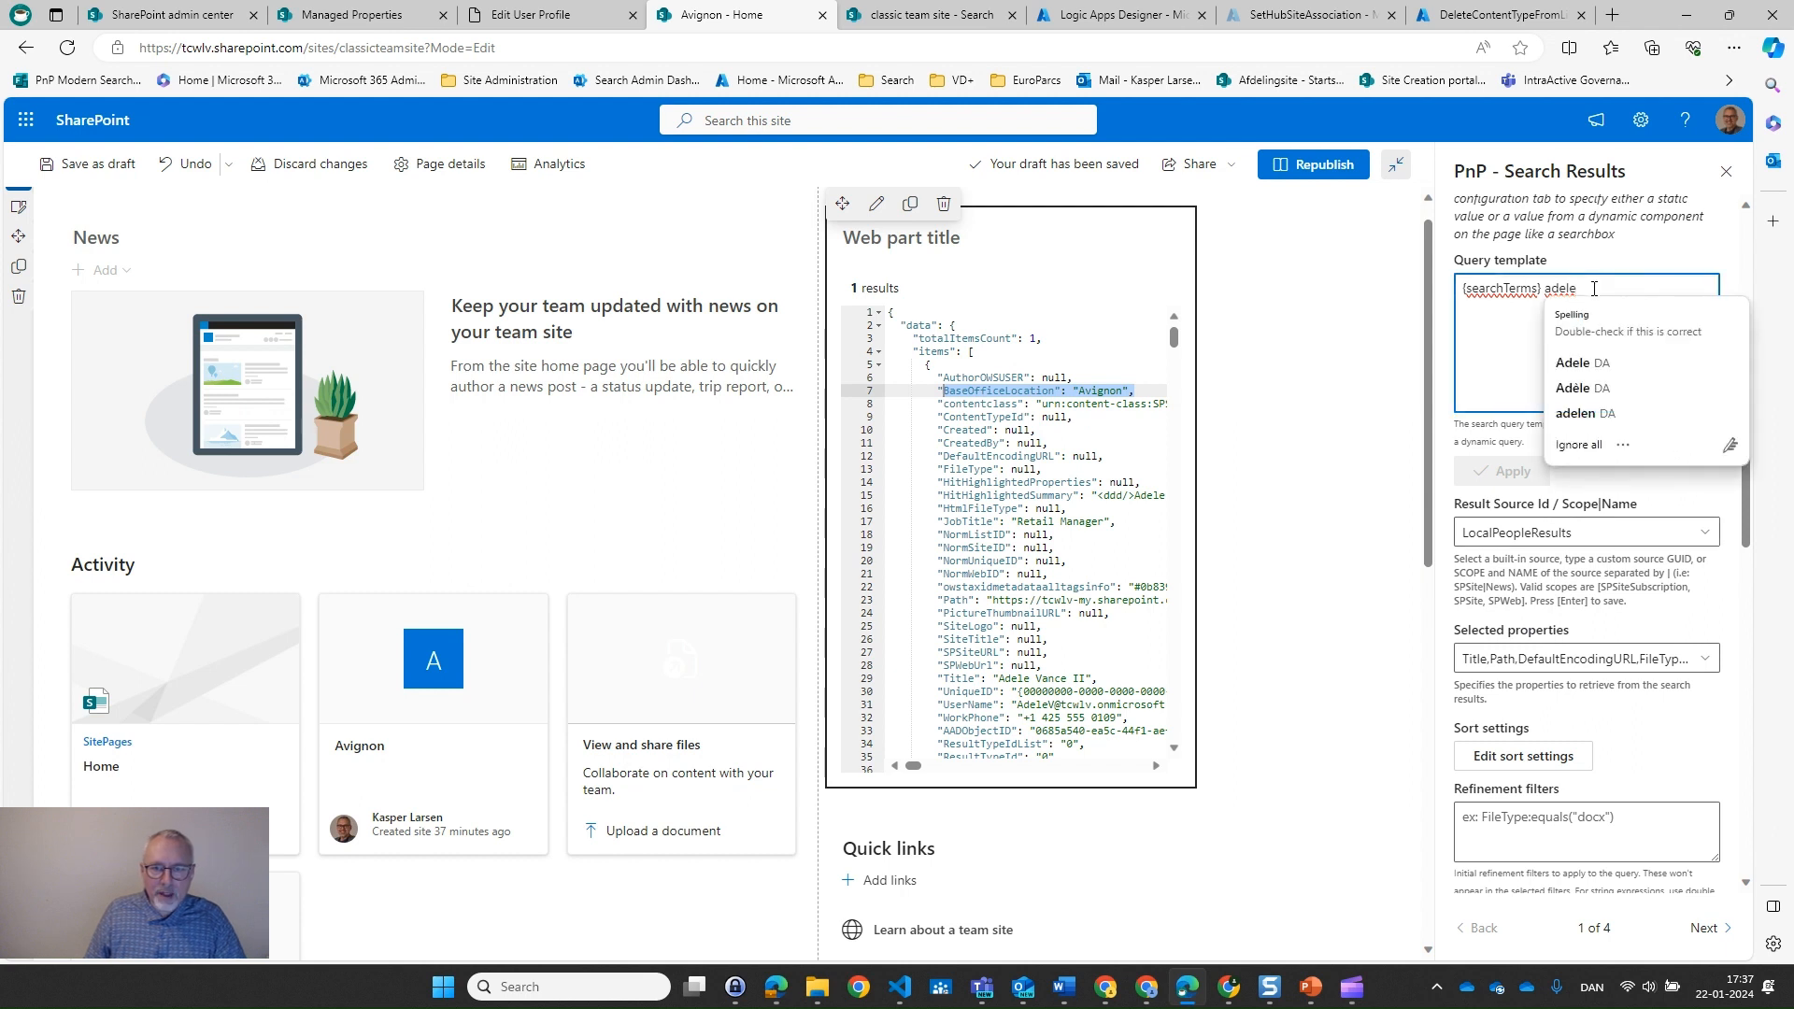
key("Escape")
type("BaseOfficeLo")
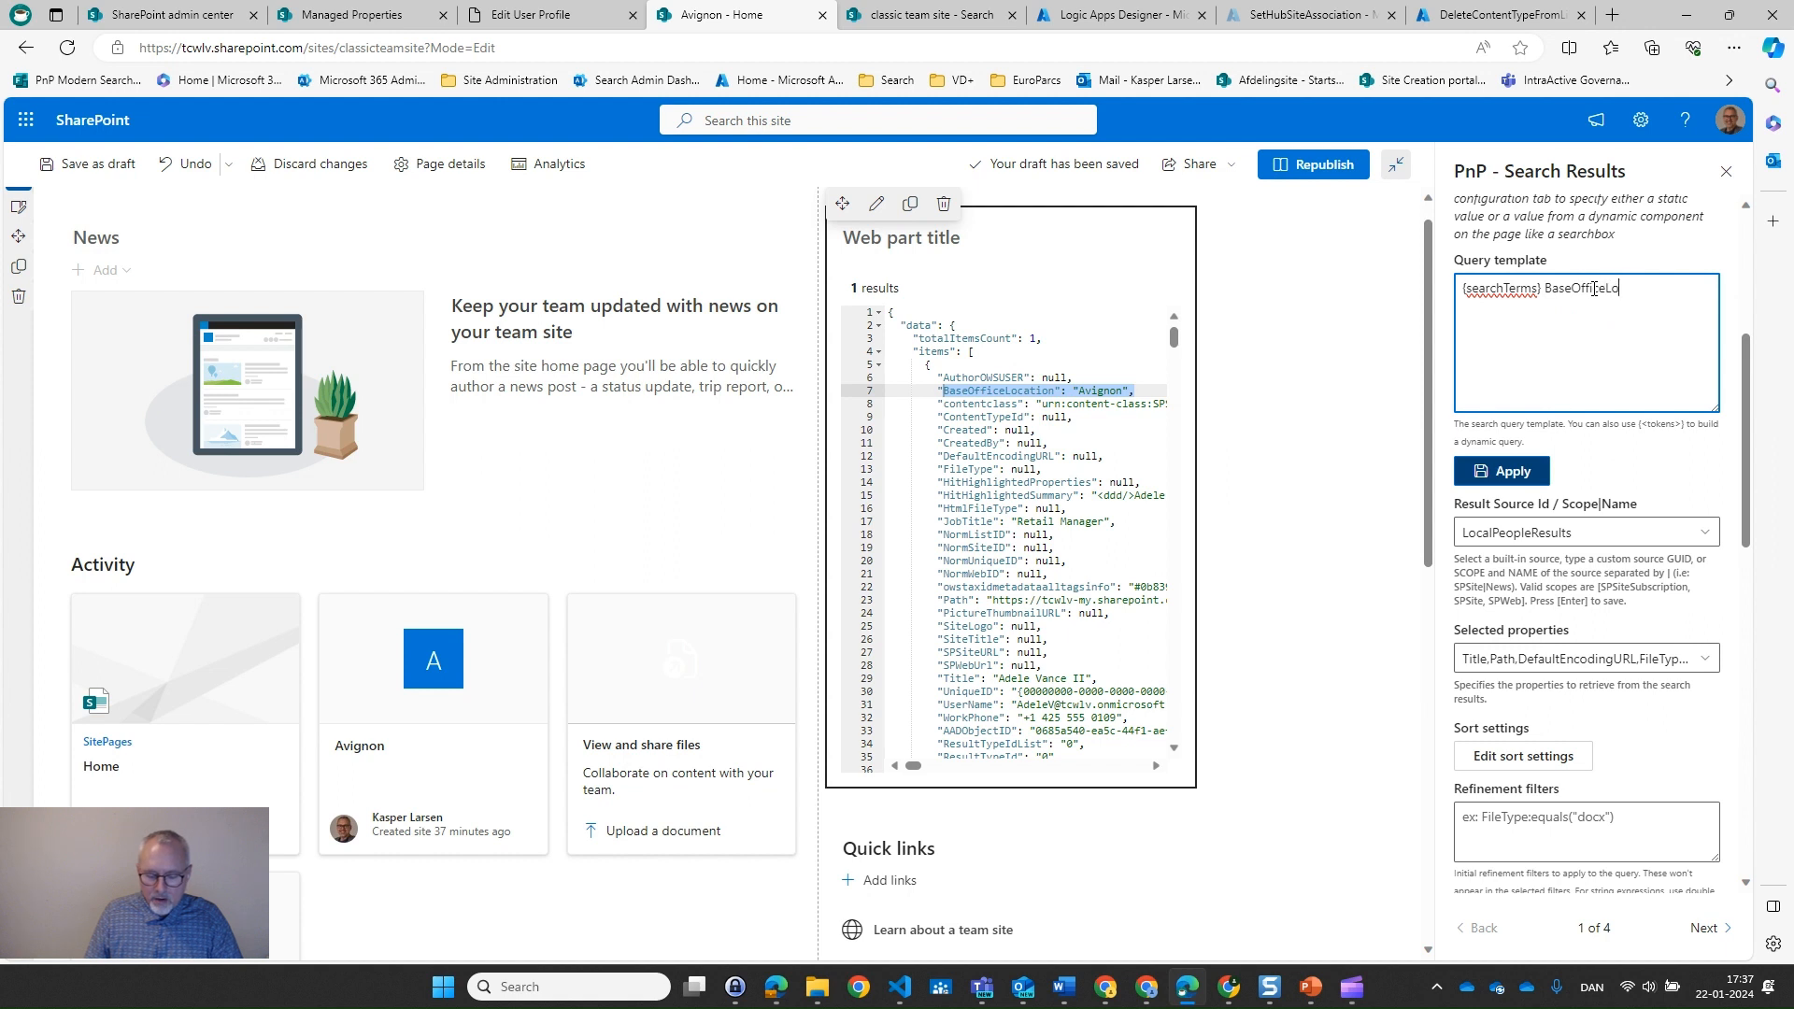
type("cation")
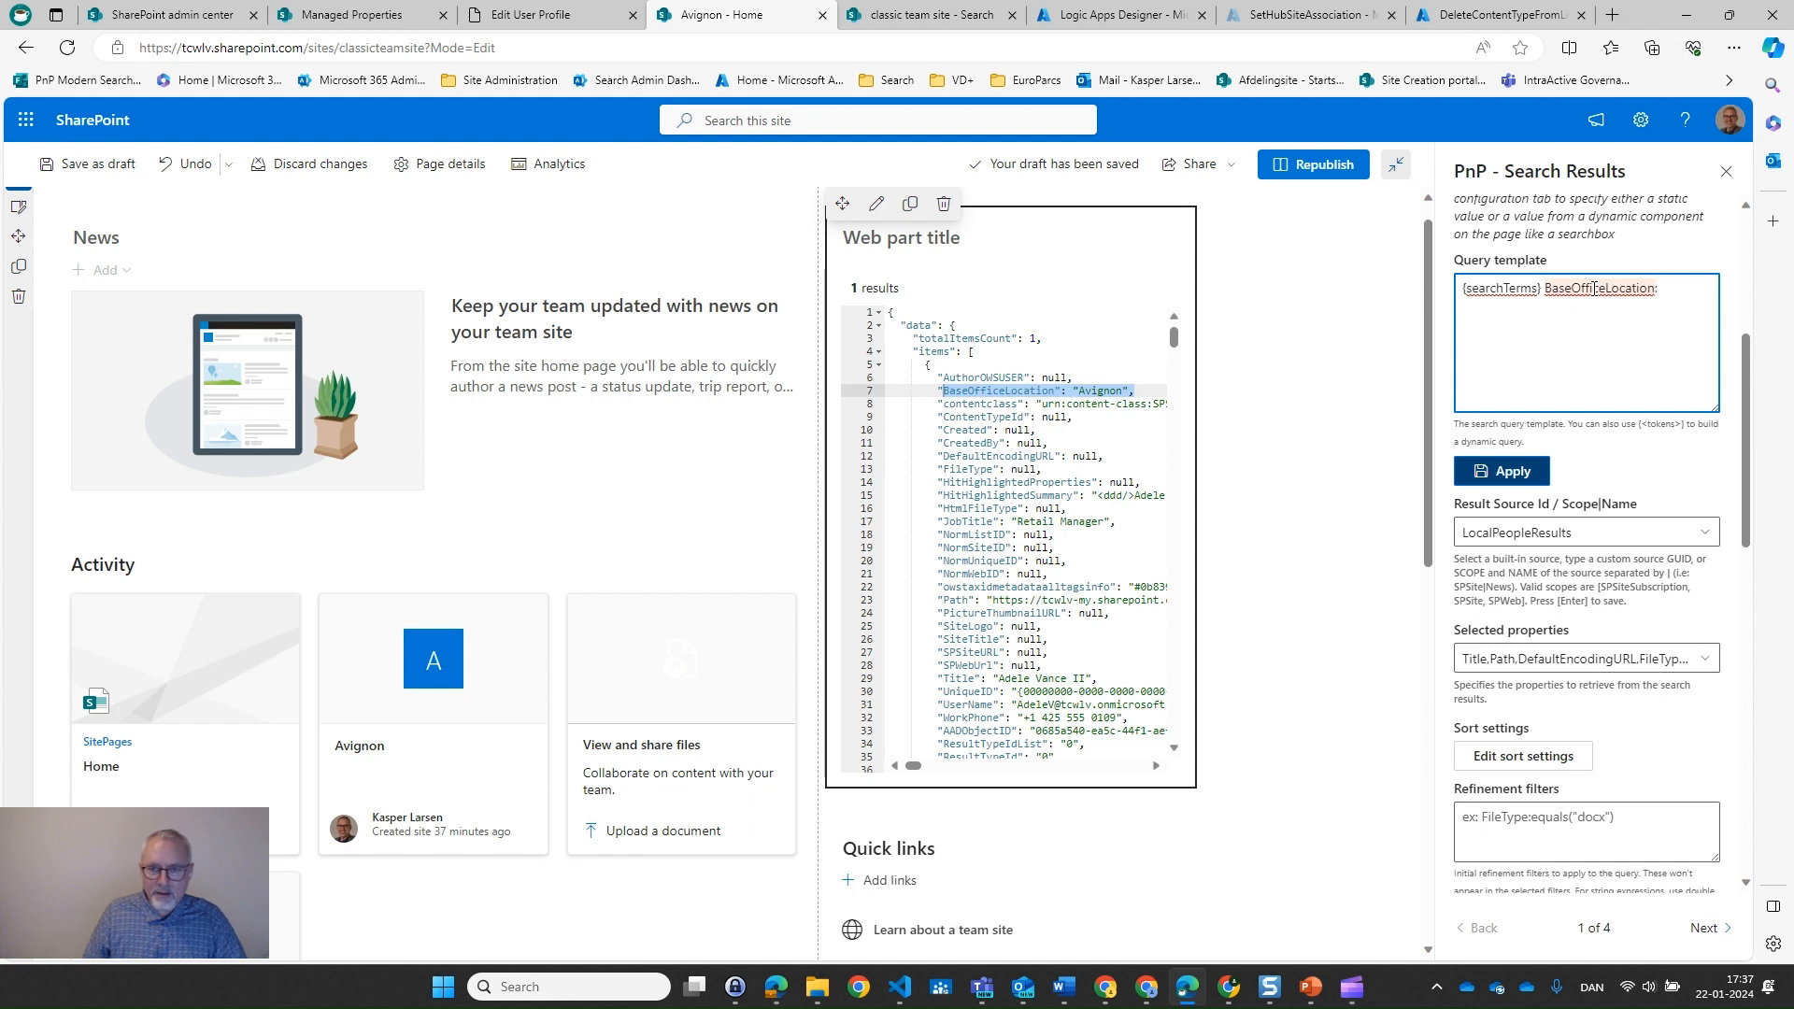
type(":")
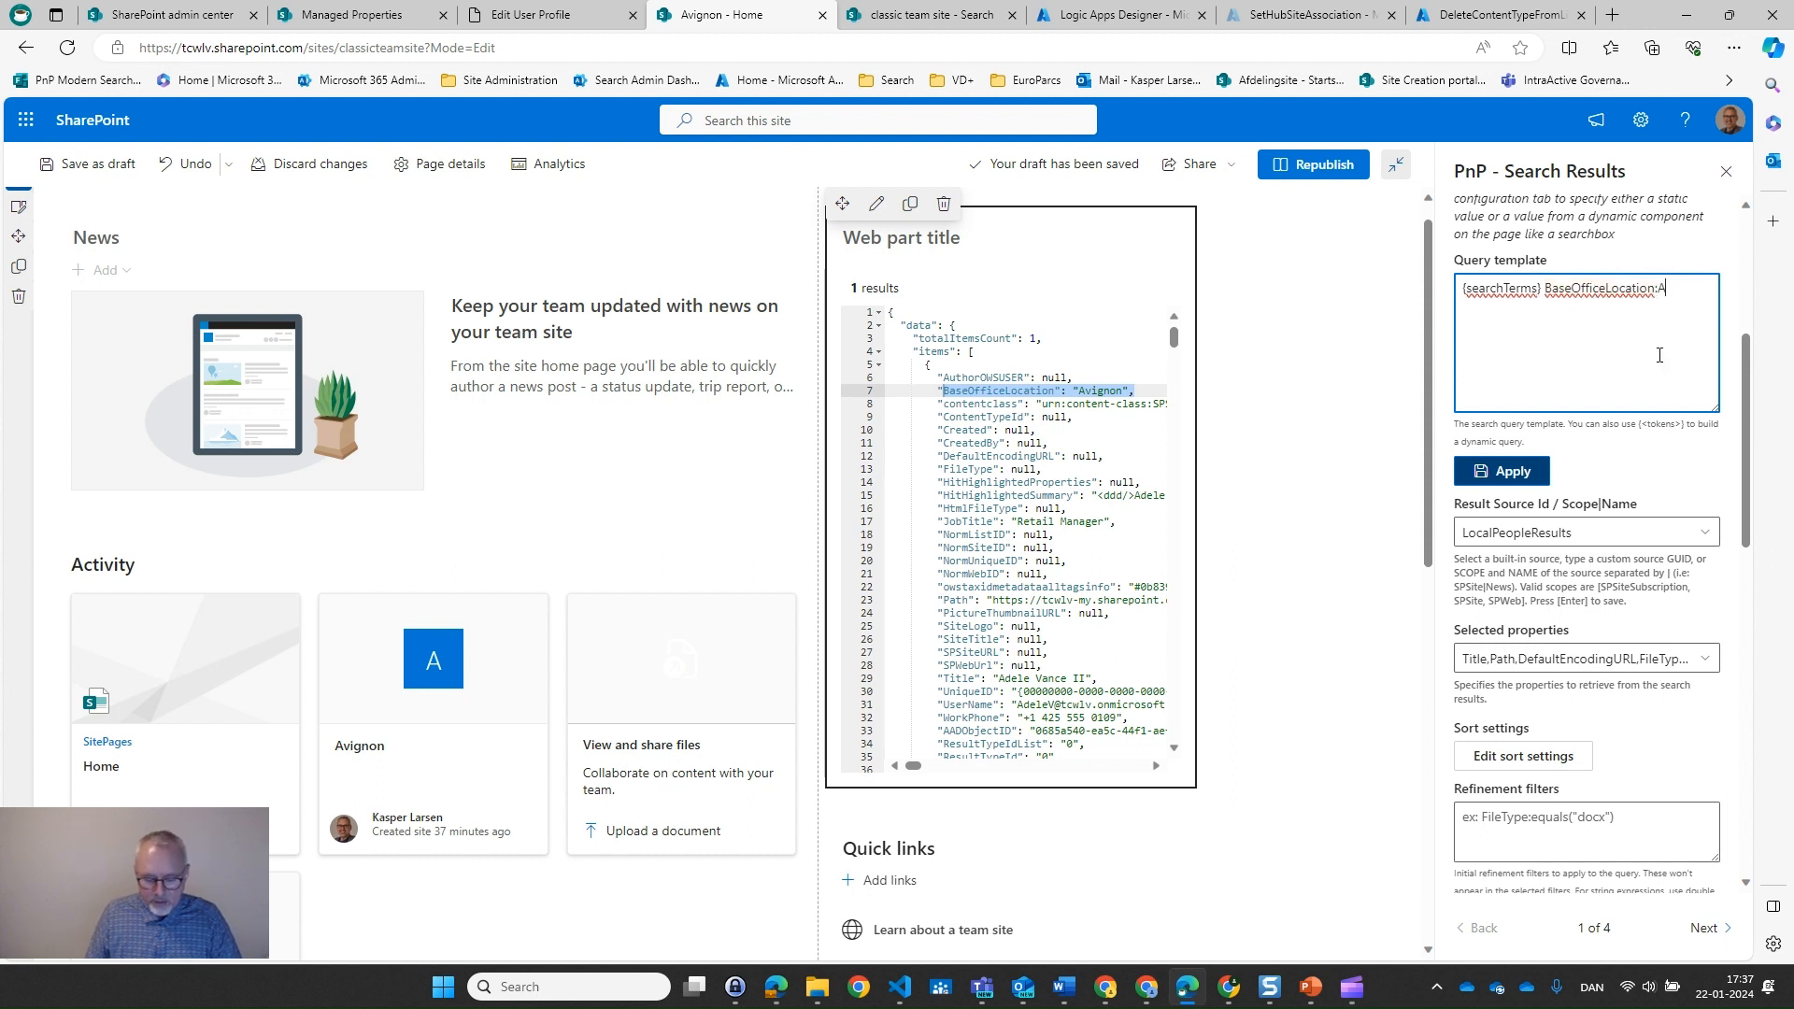
type("Avignon")
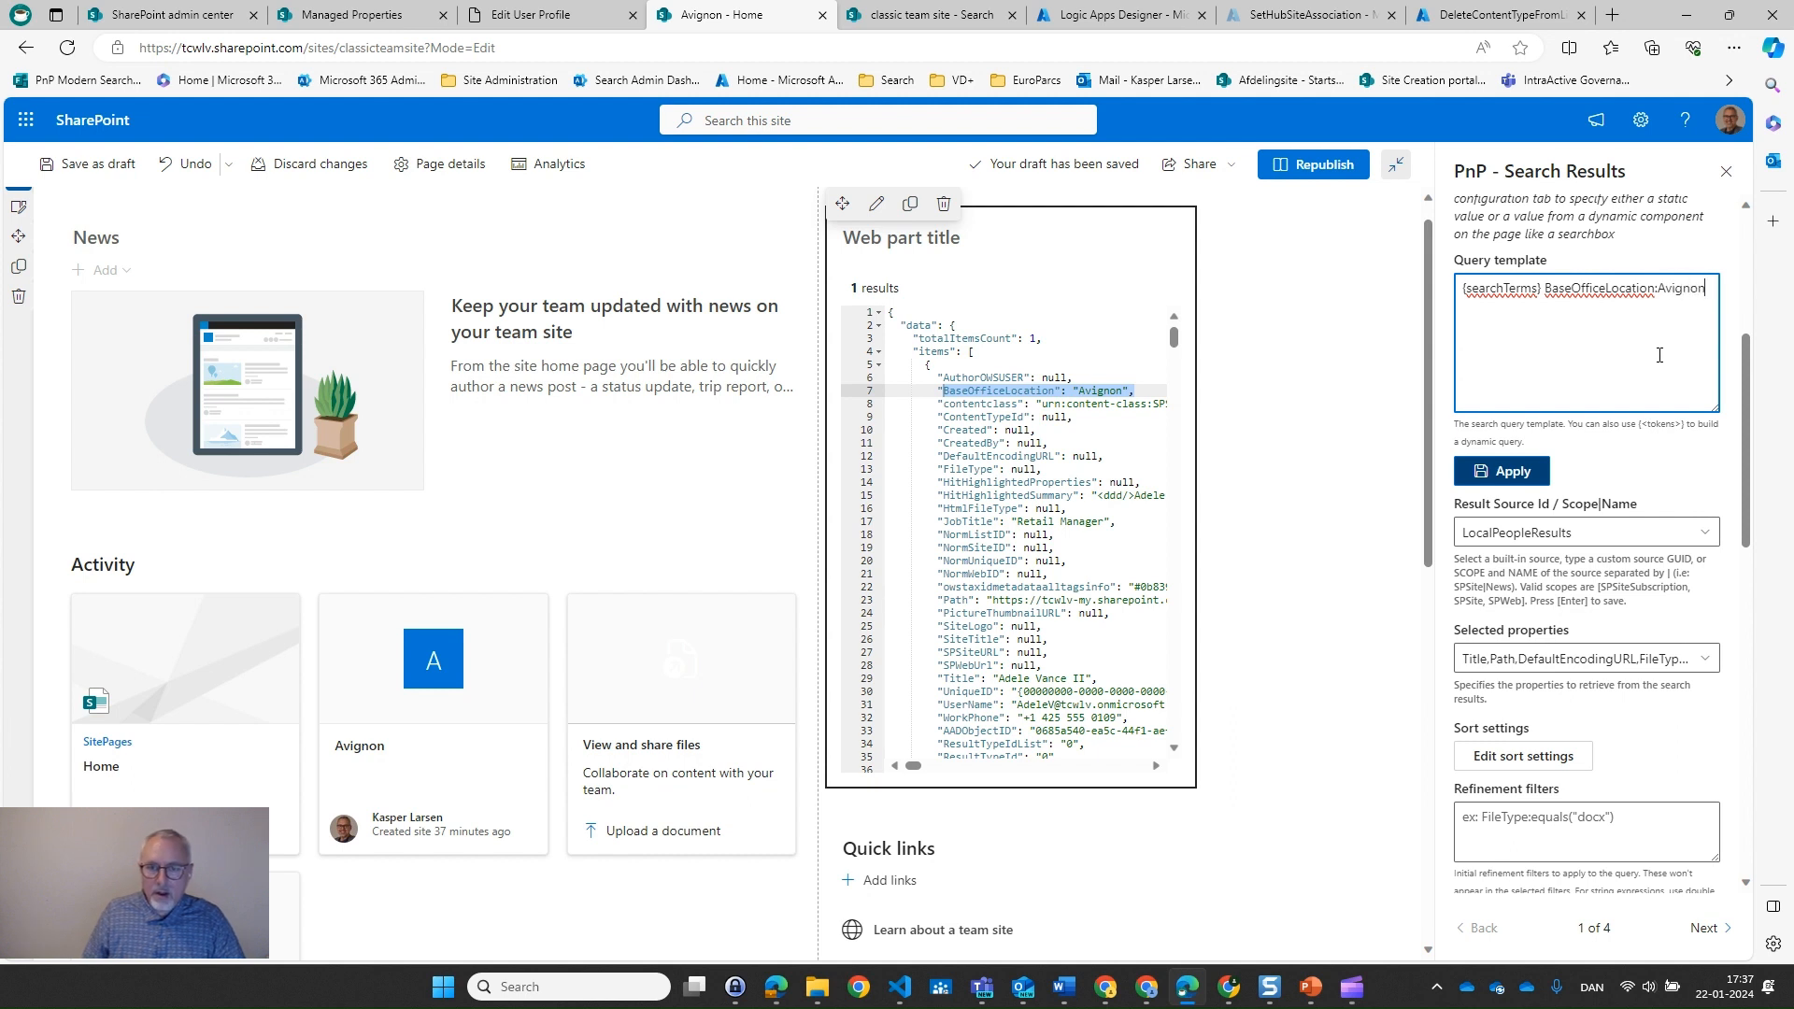
left_click(1508, 477)
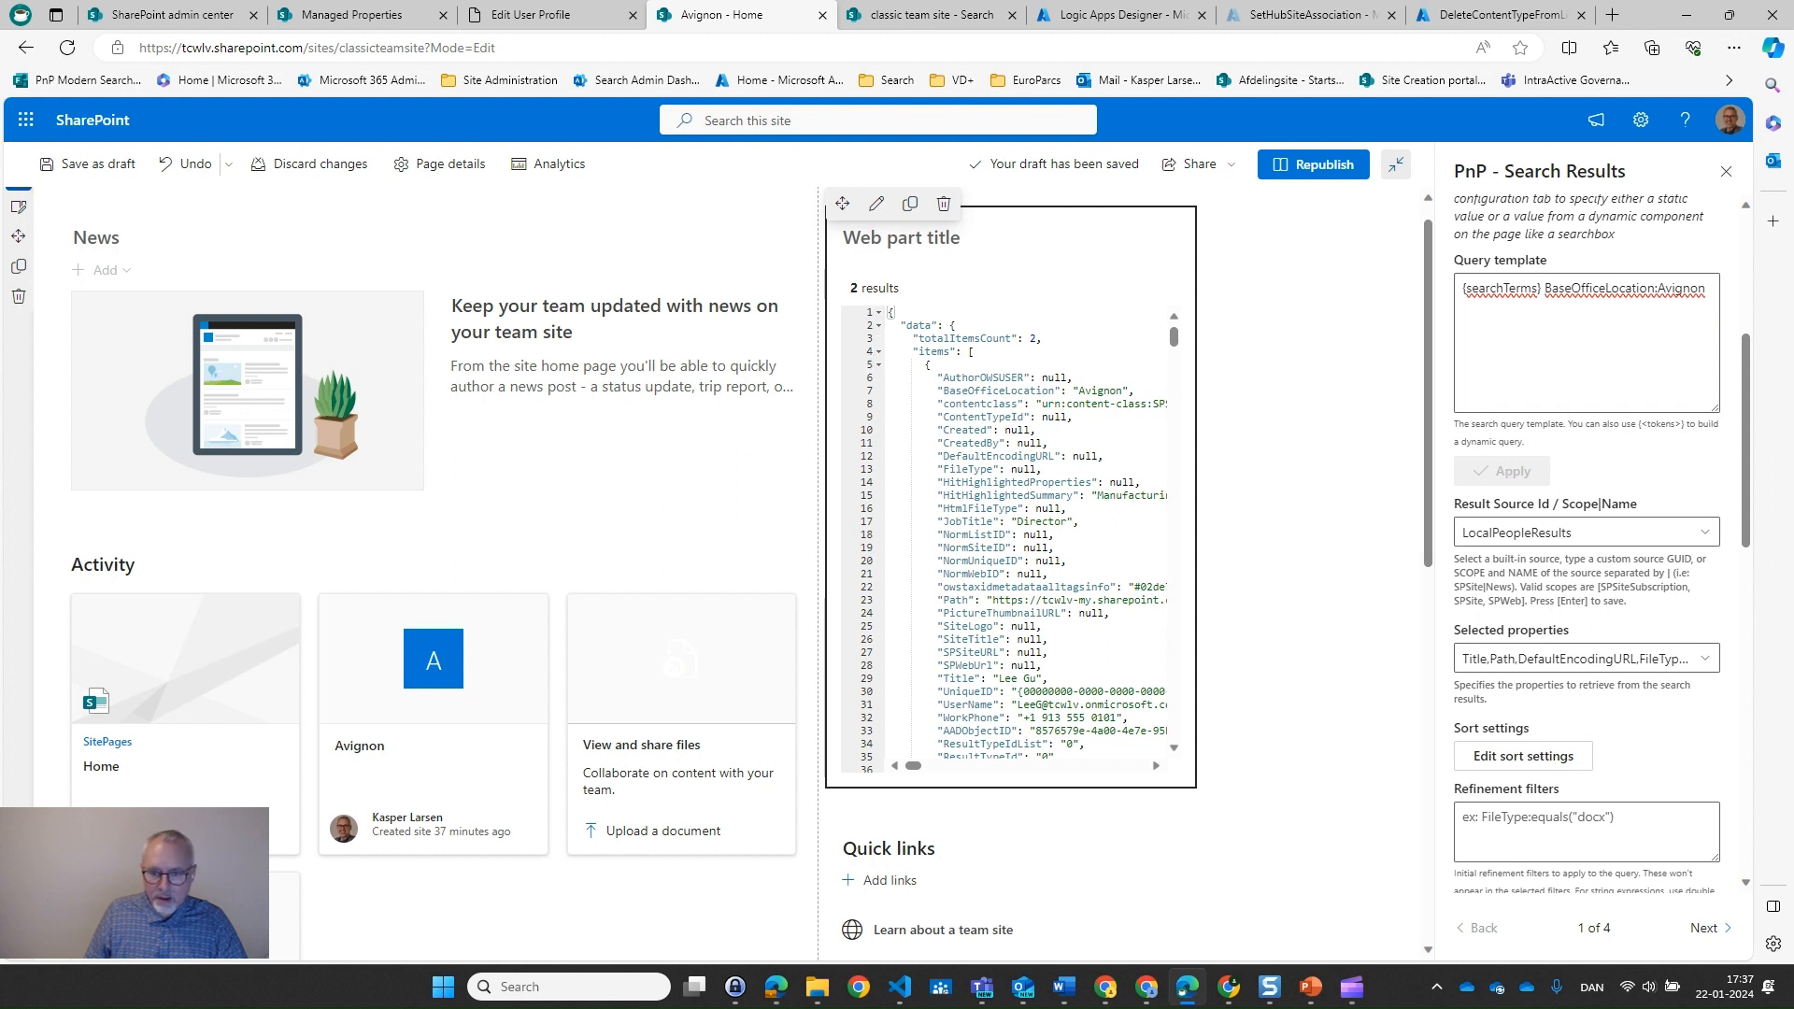
left_click(1702, 930)
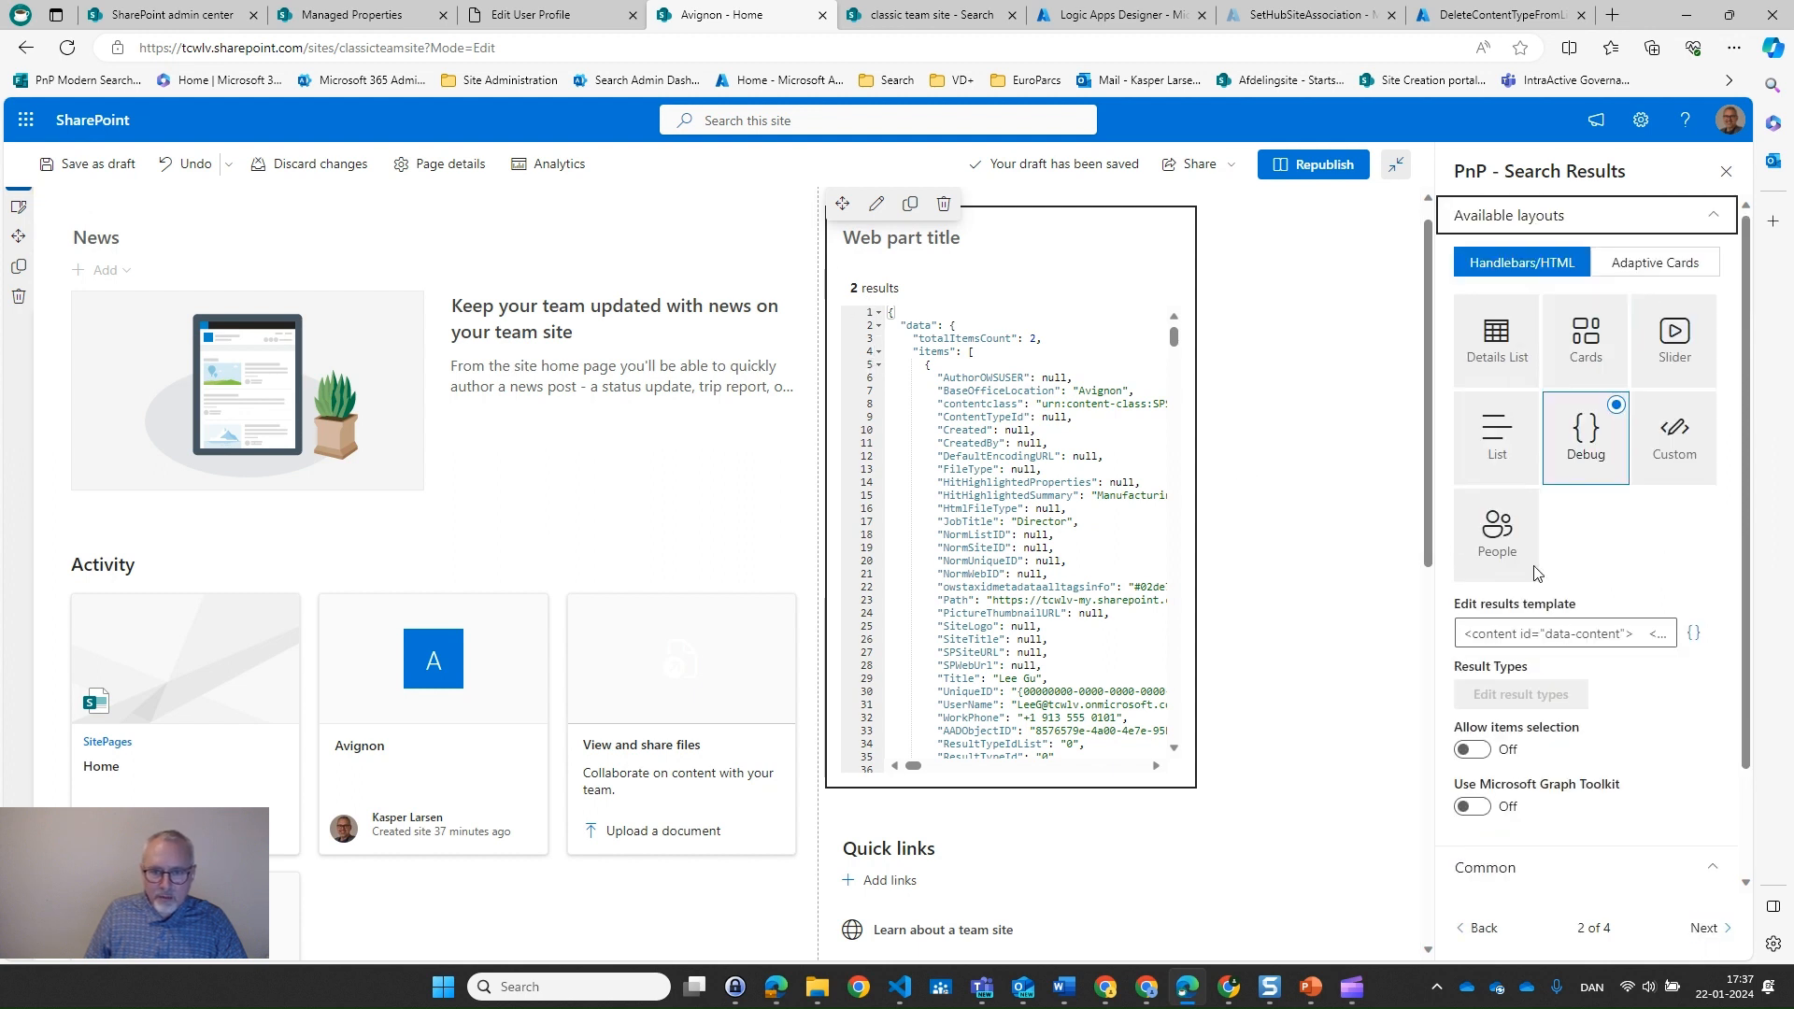
left_click(1488, 531)
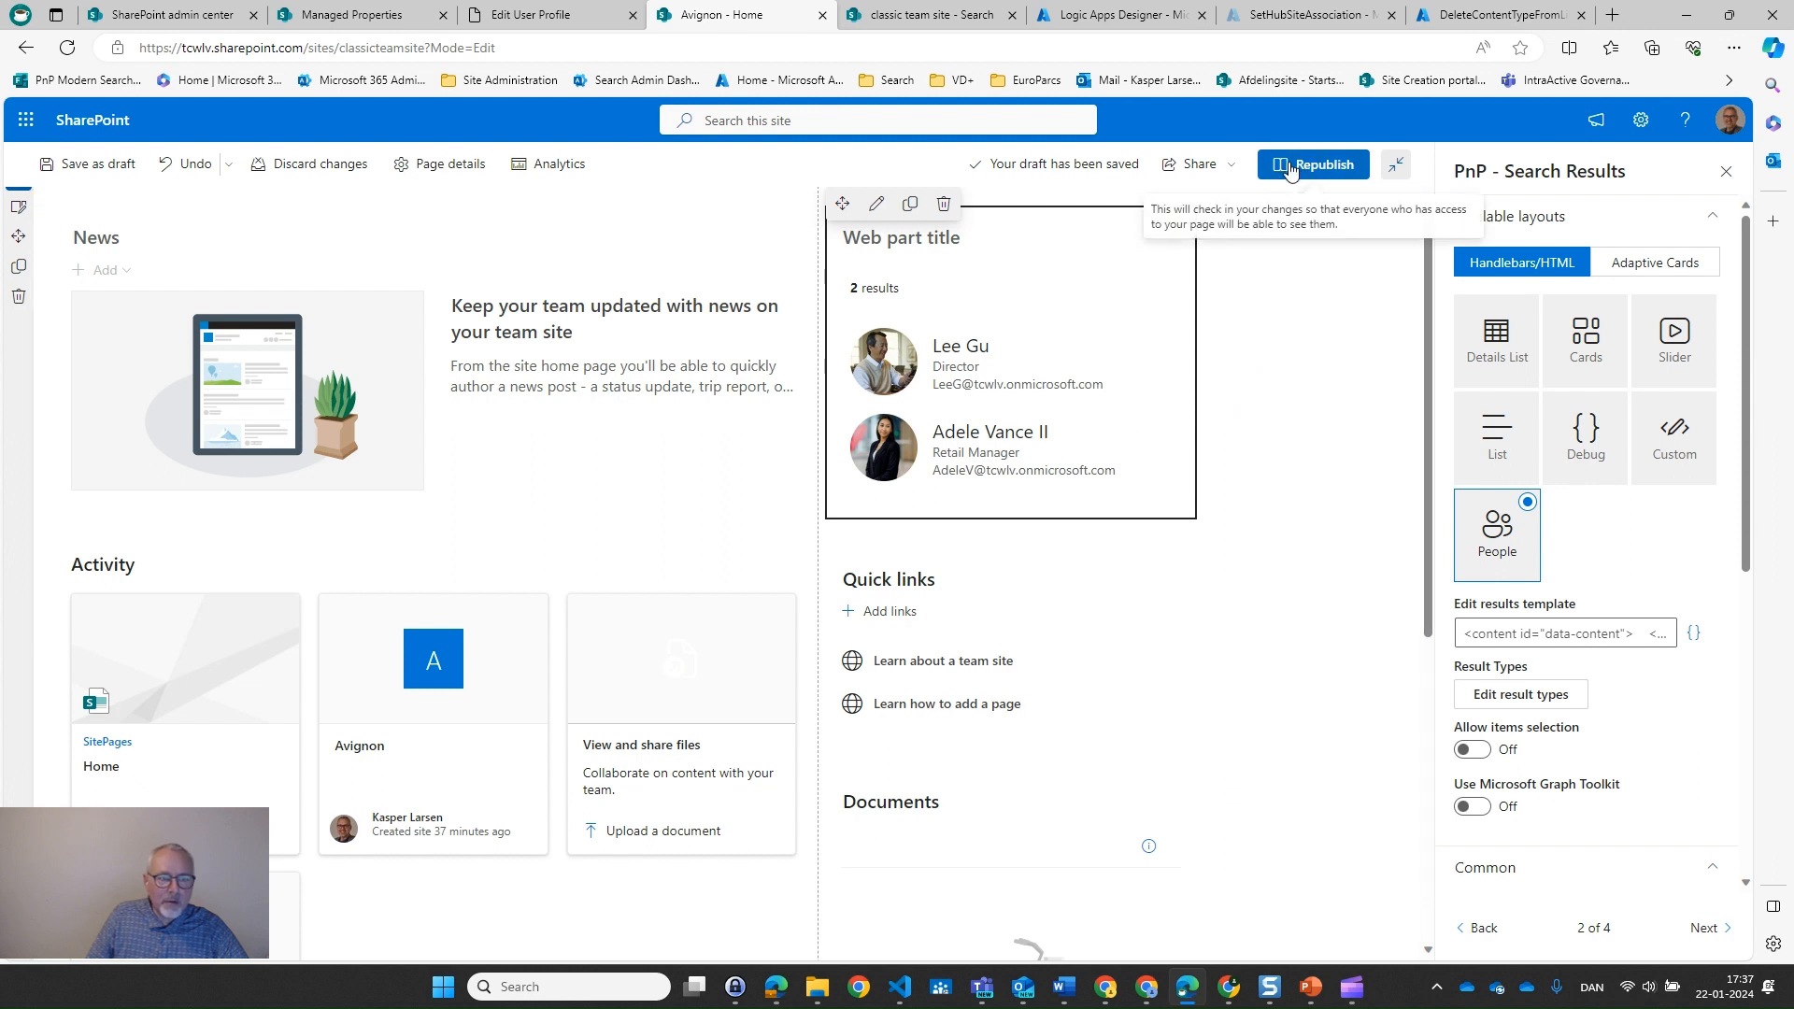
Title the search results web part "Our Employees in the Avignon office" and republish the page
left_click(965, 240)
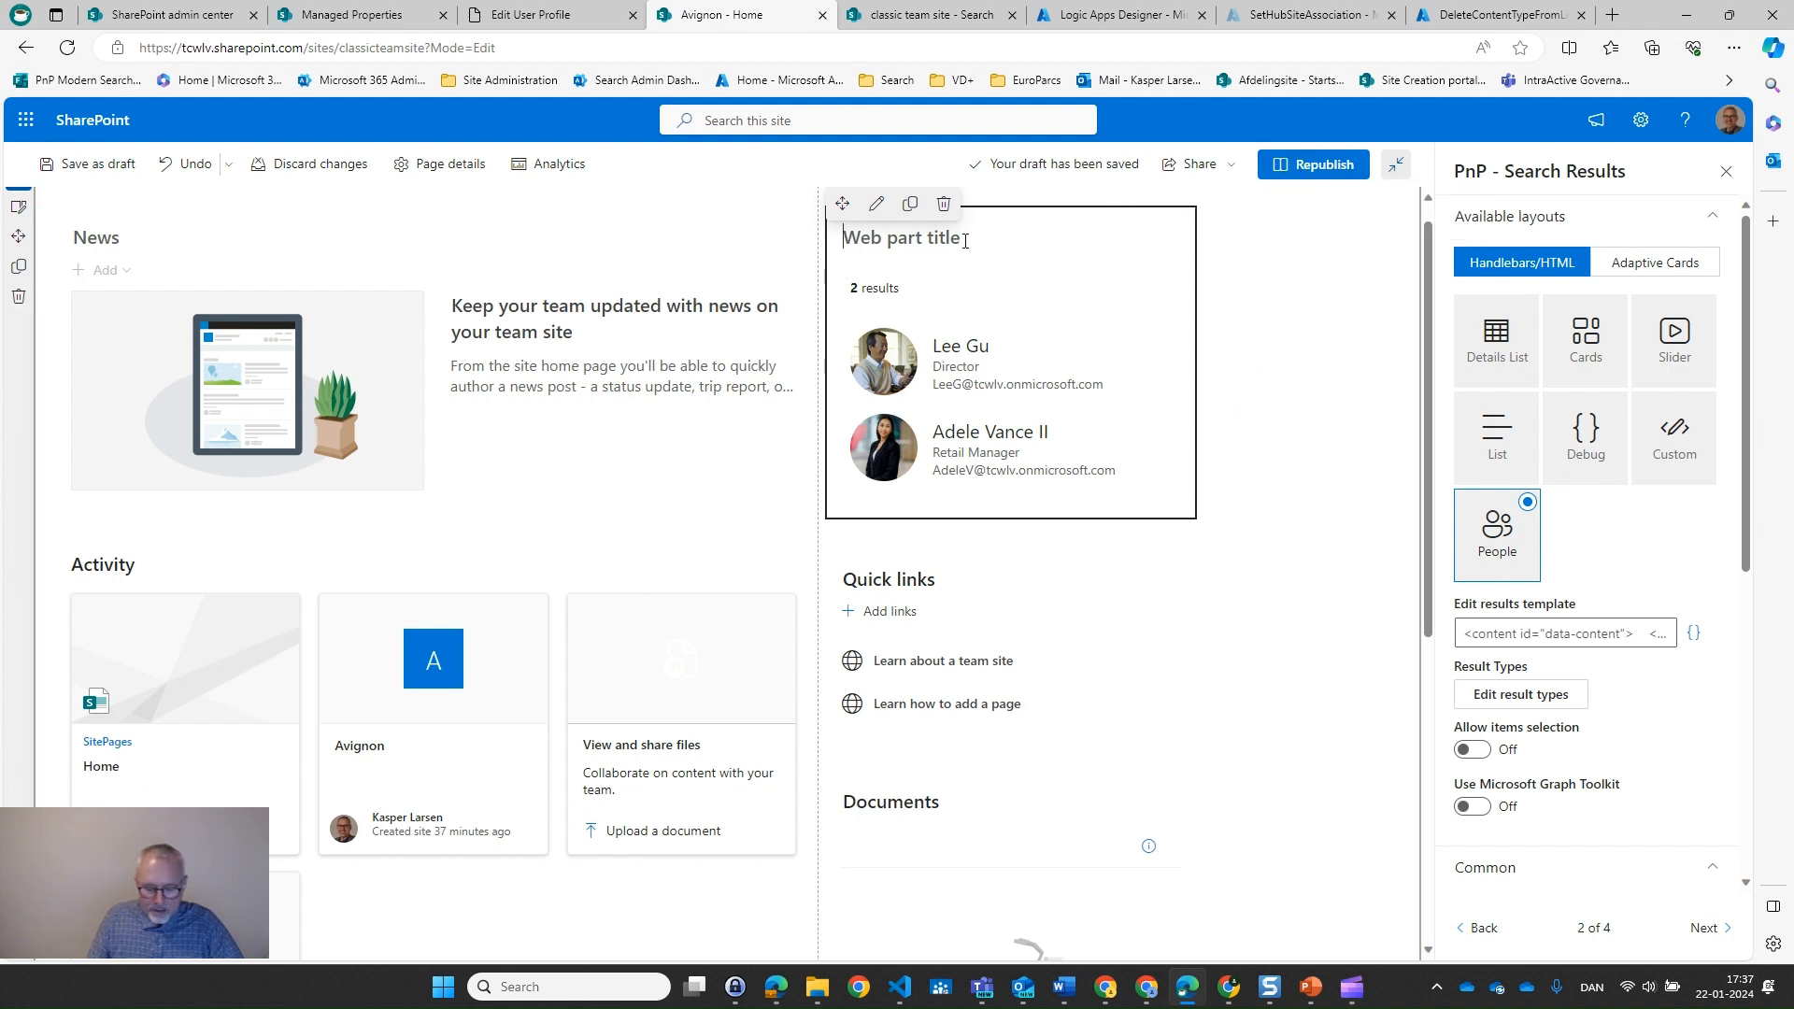
type("Memeber")
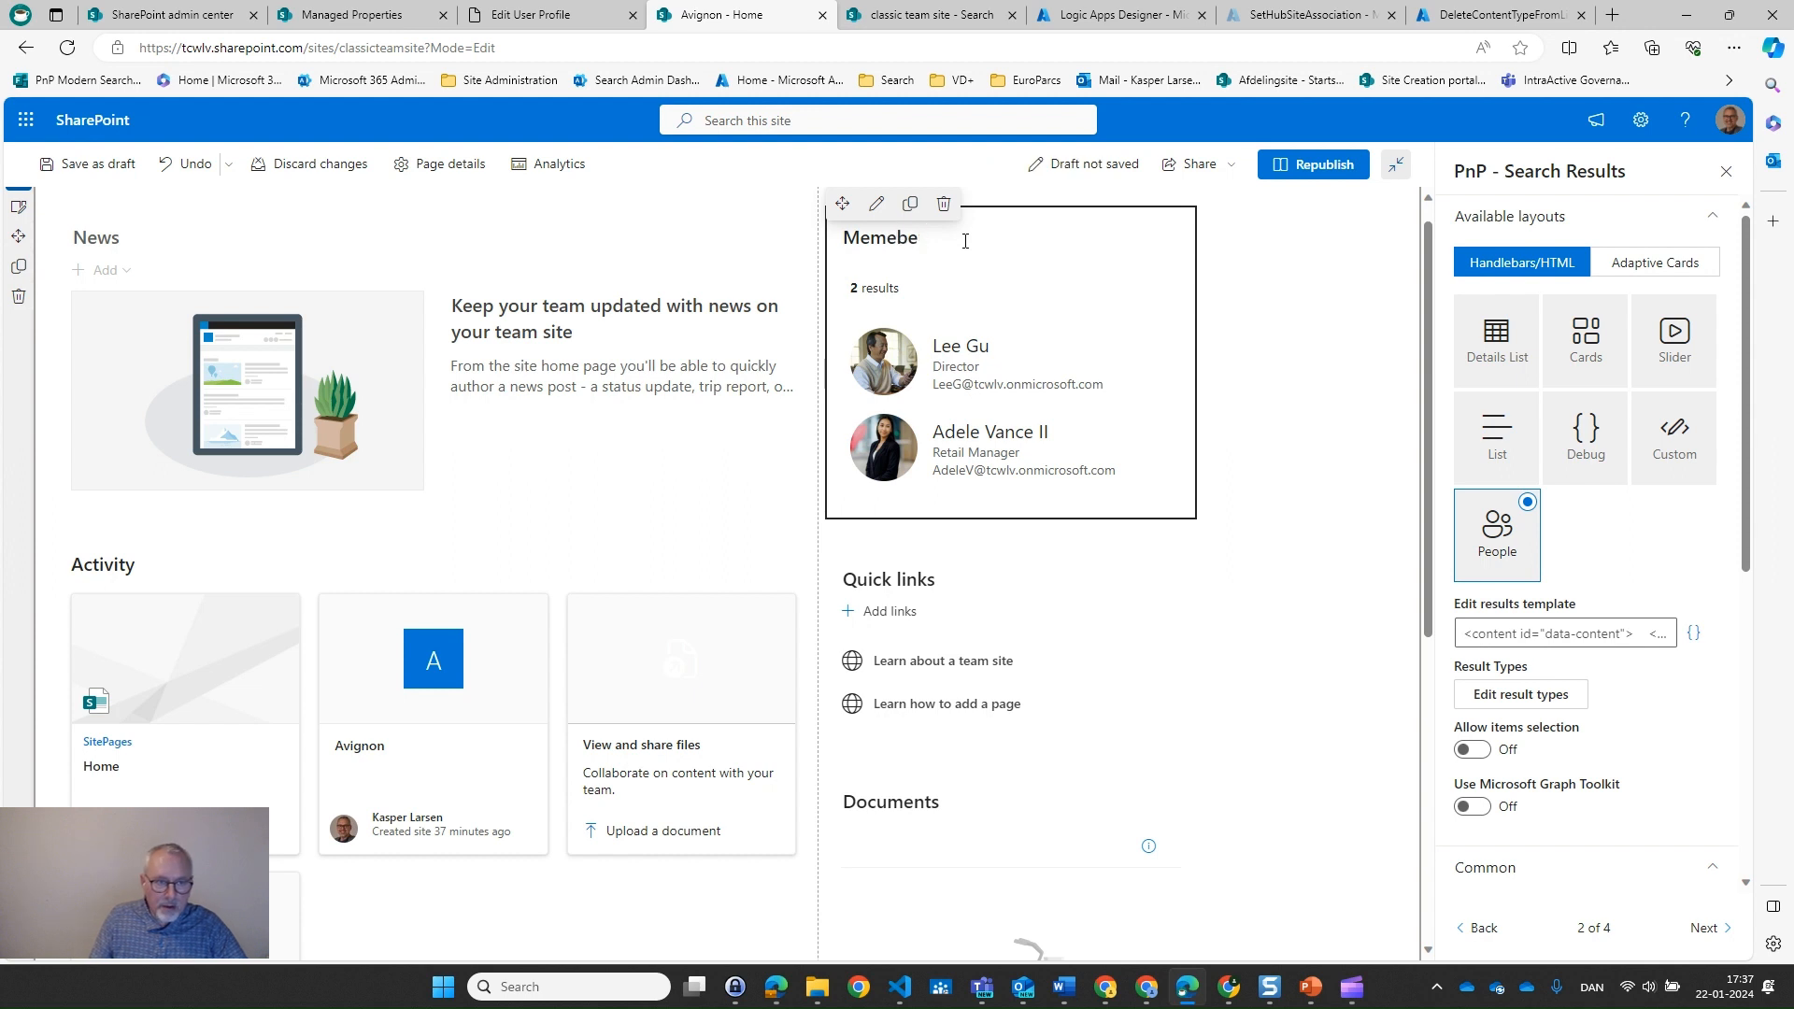
key("BackSpace")
key("BackSpace")
key("BackSpace")
key("BackSpace")
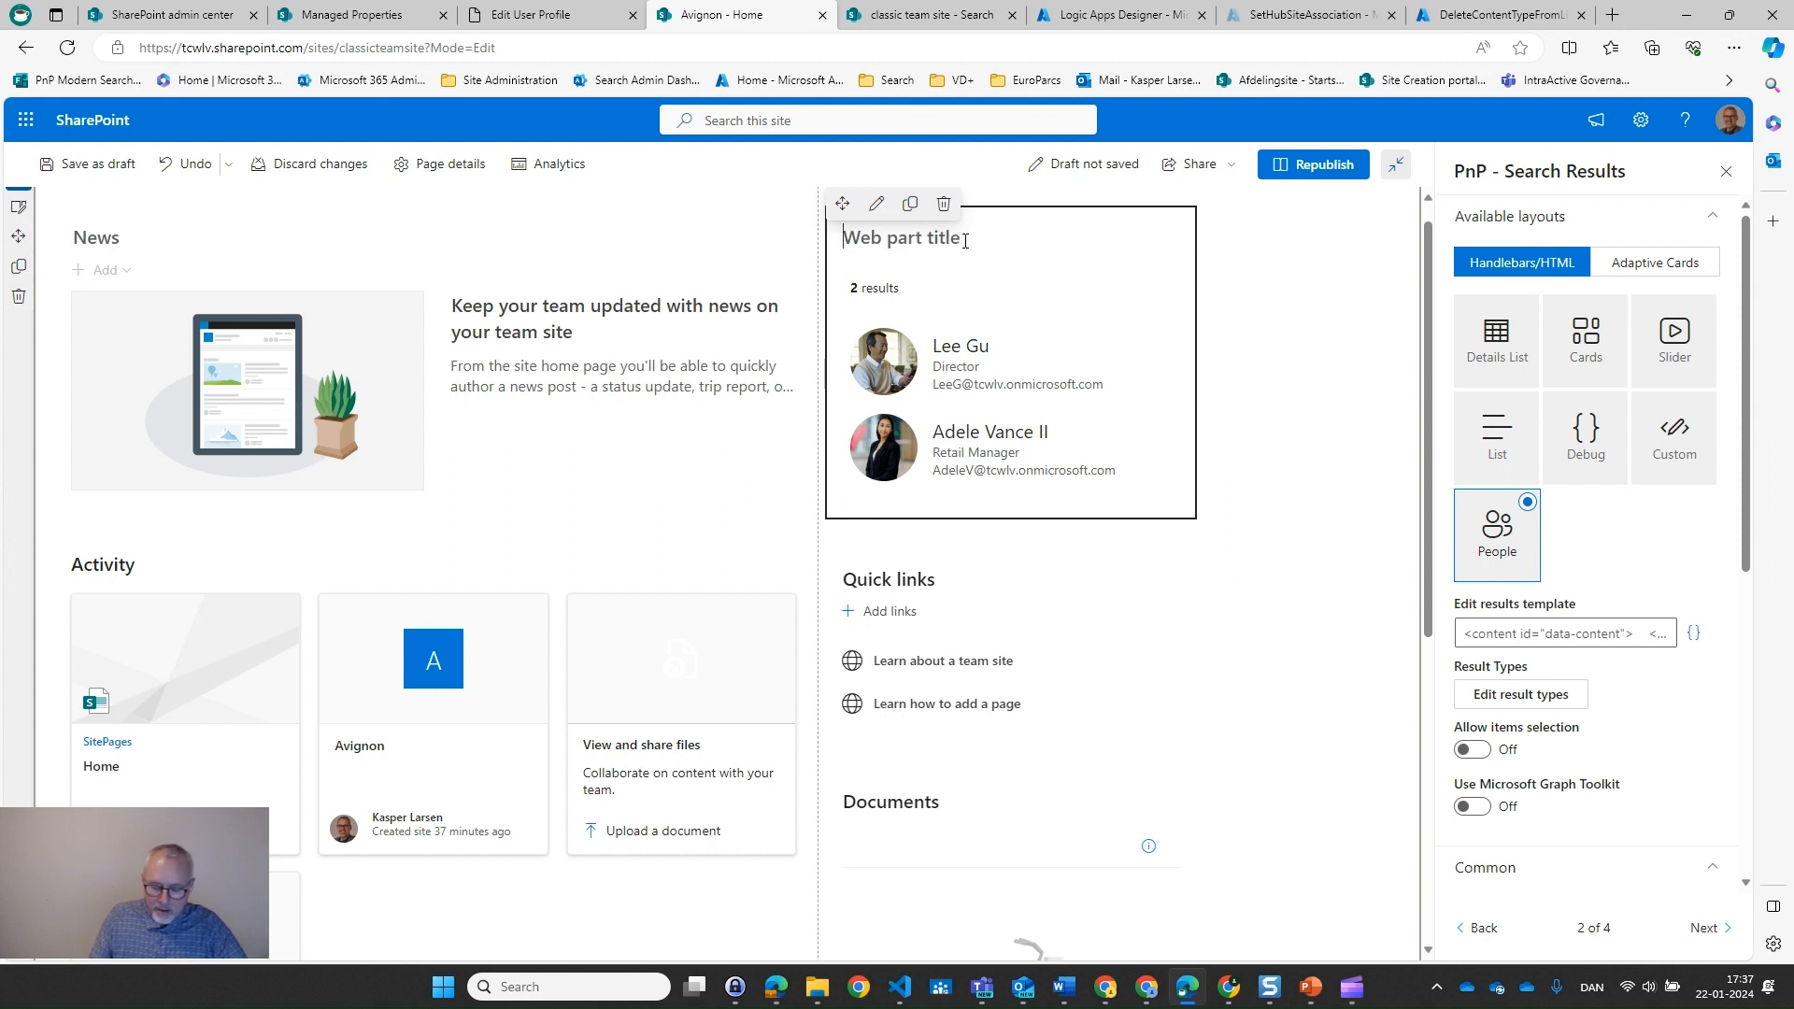
type("Our")
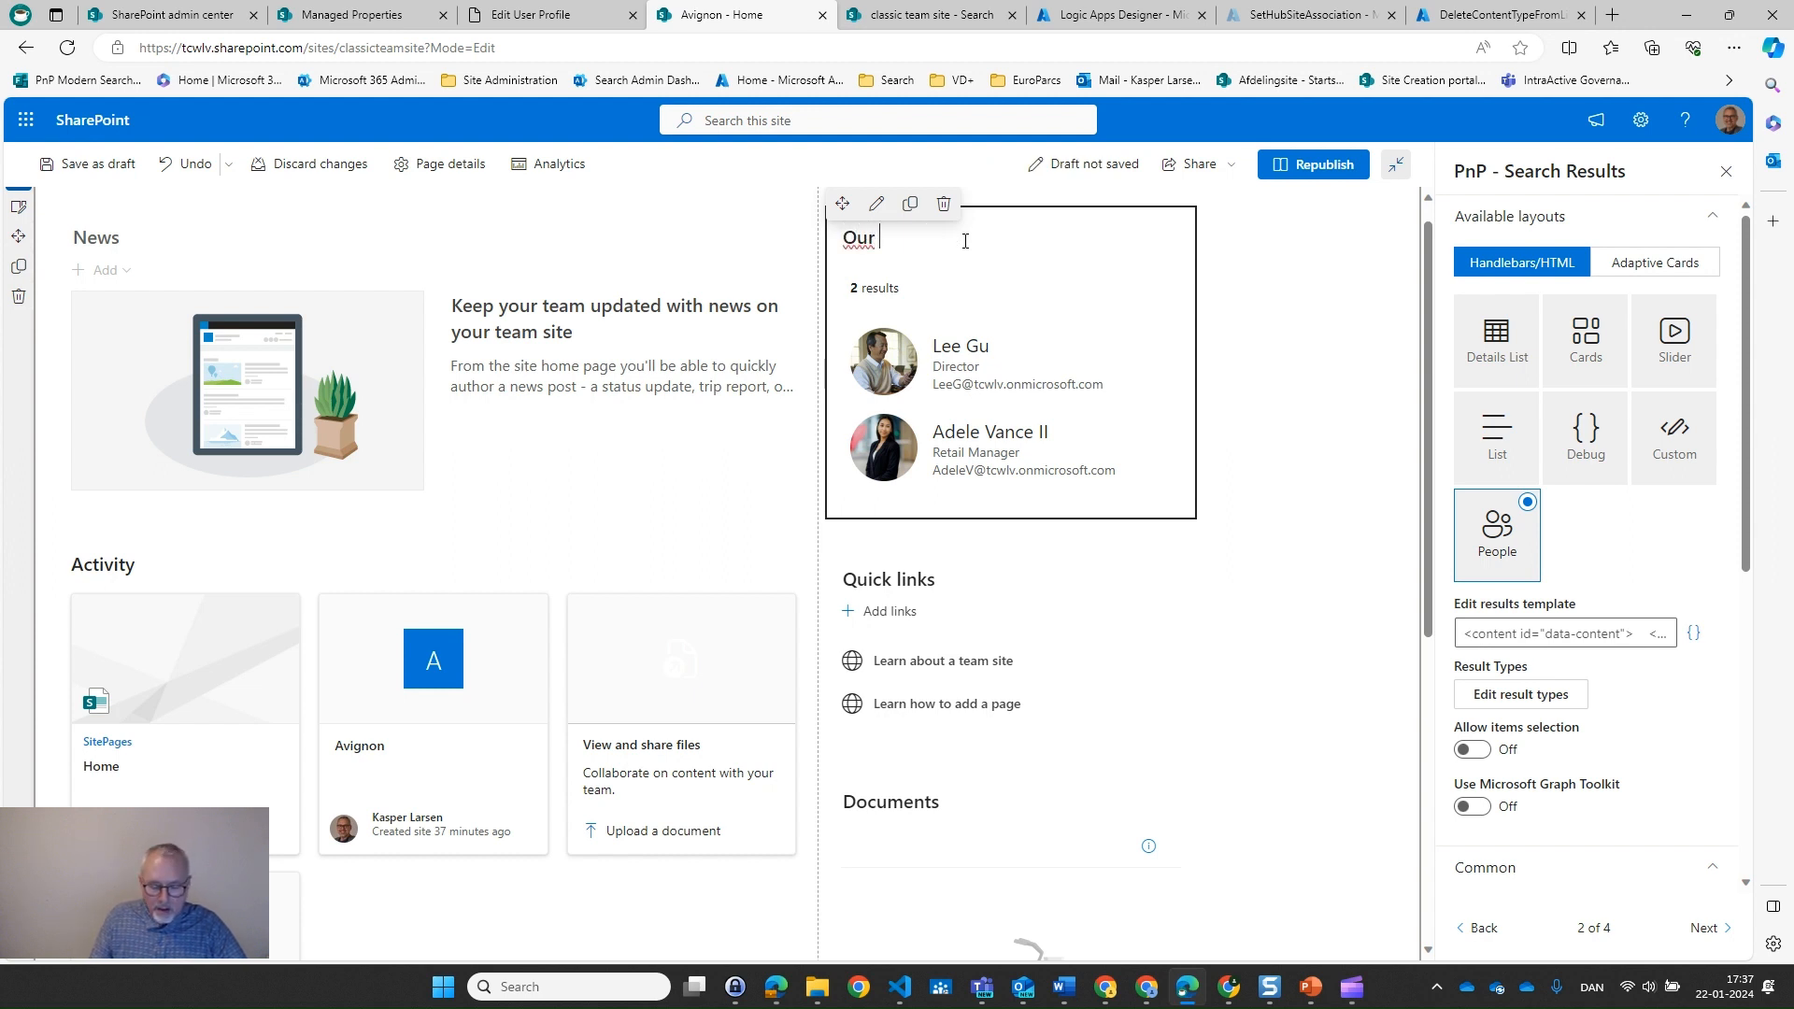
type(" Employ")
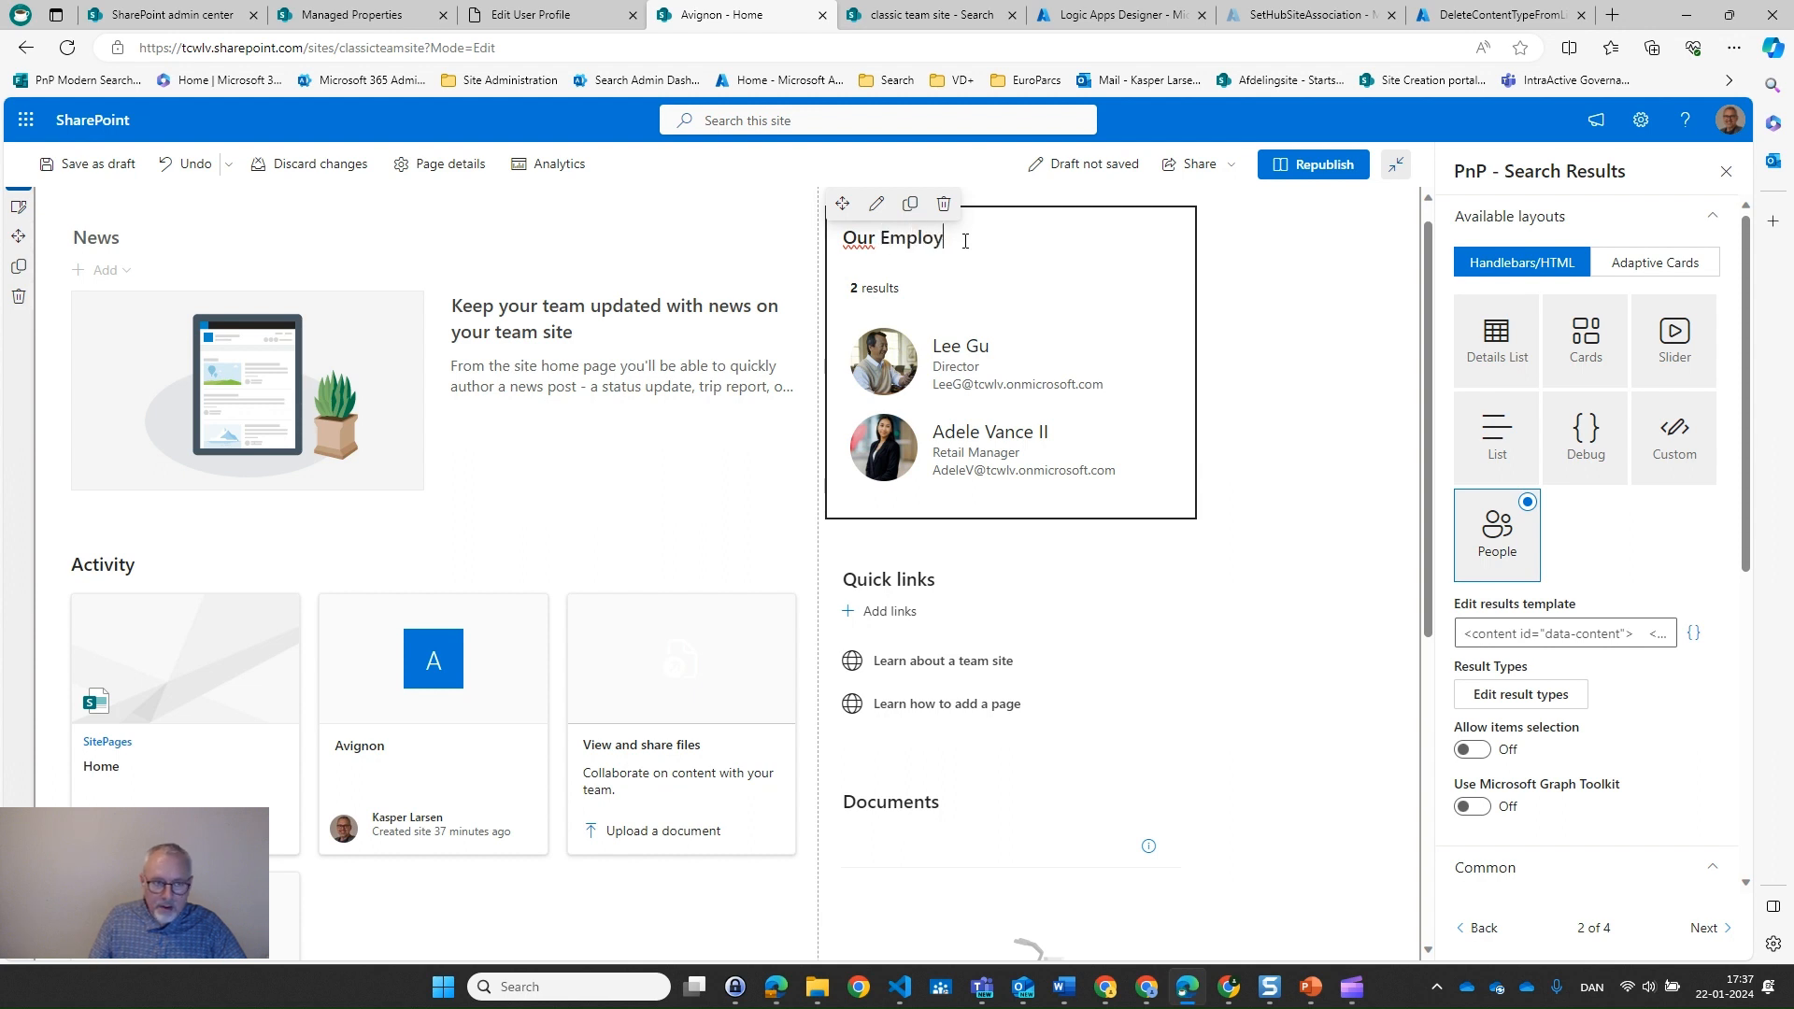
type("ees in the ")
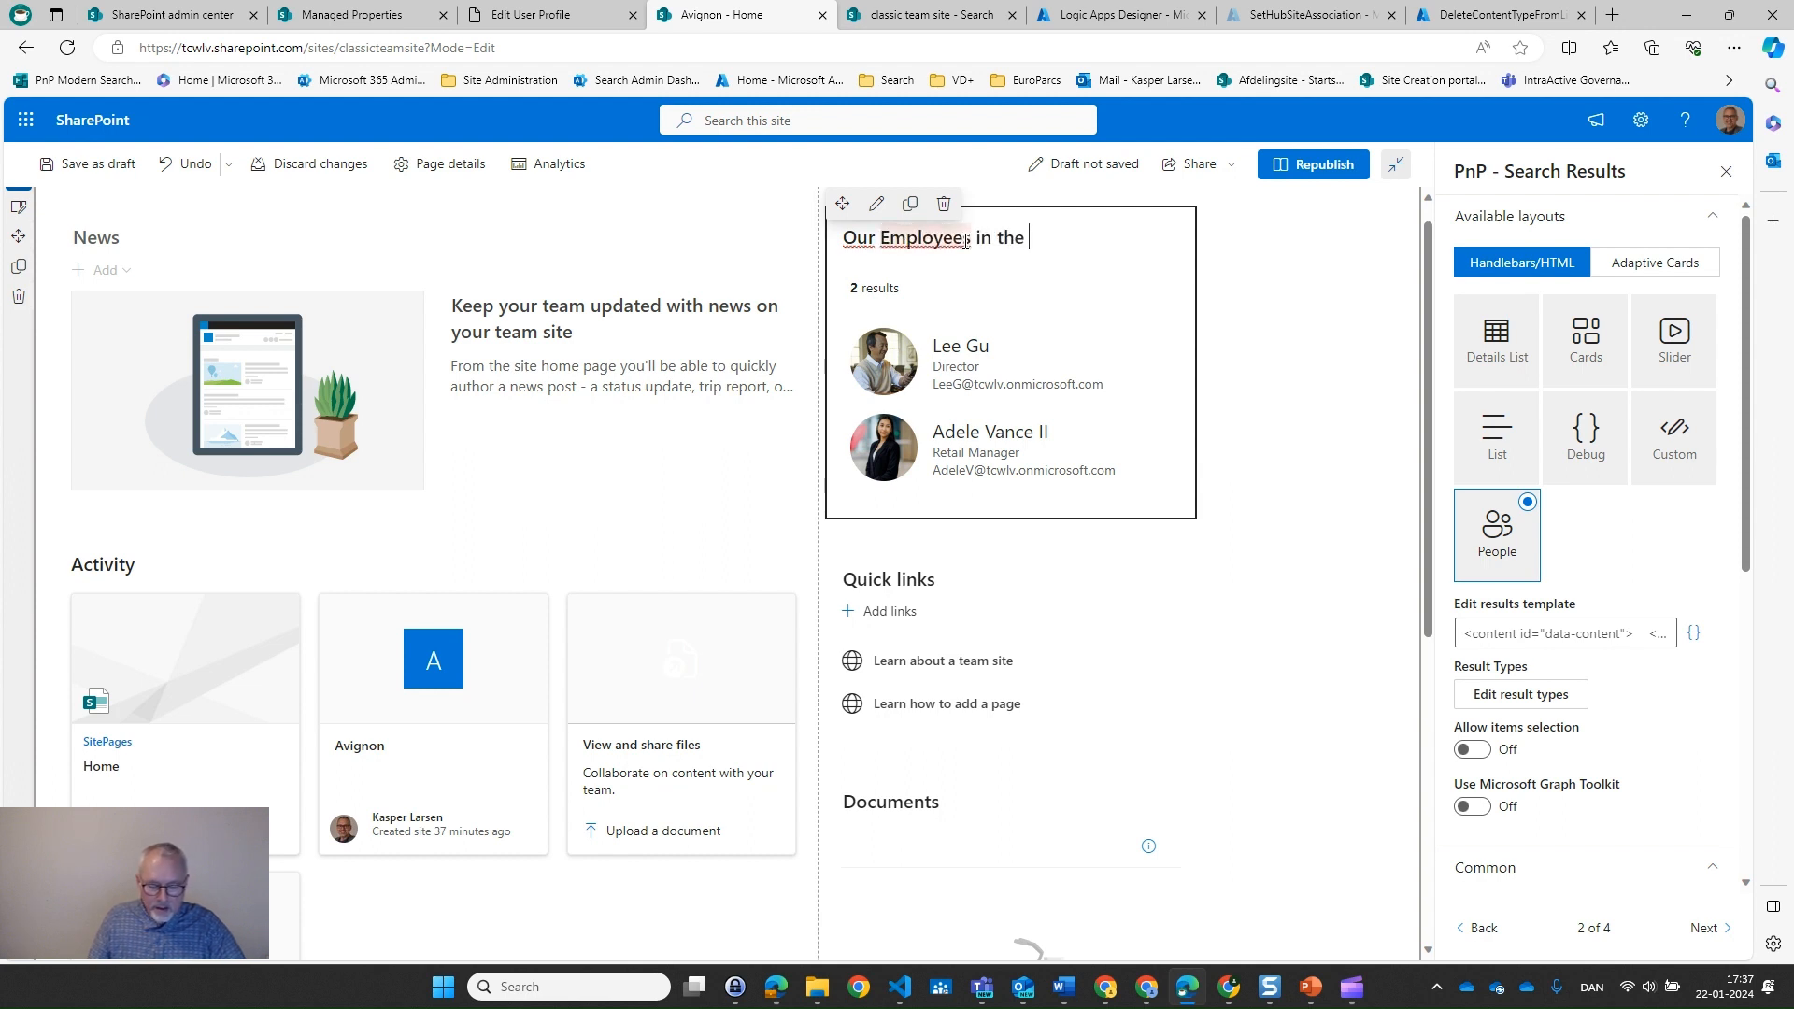
type("Avignon")
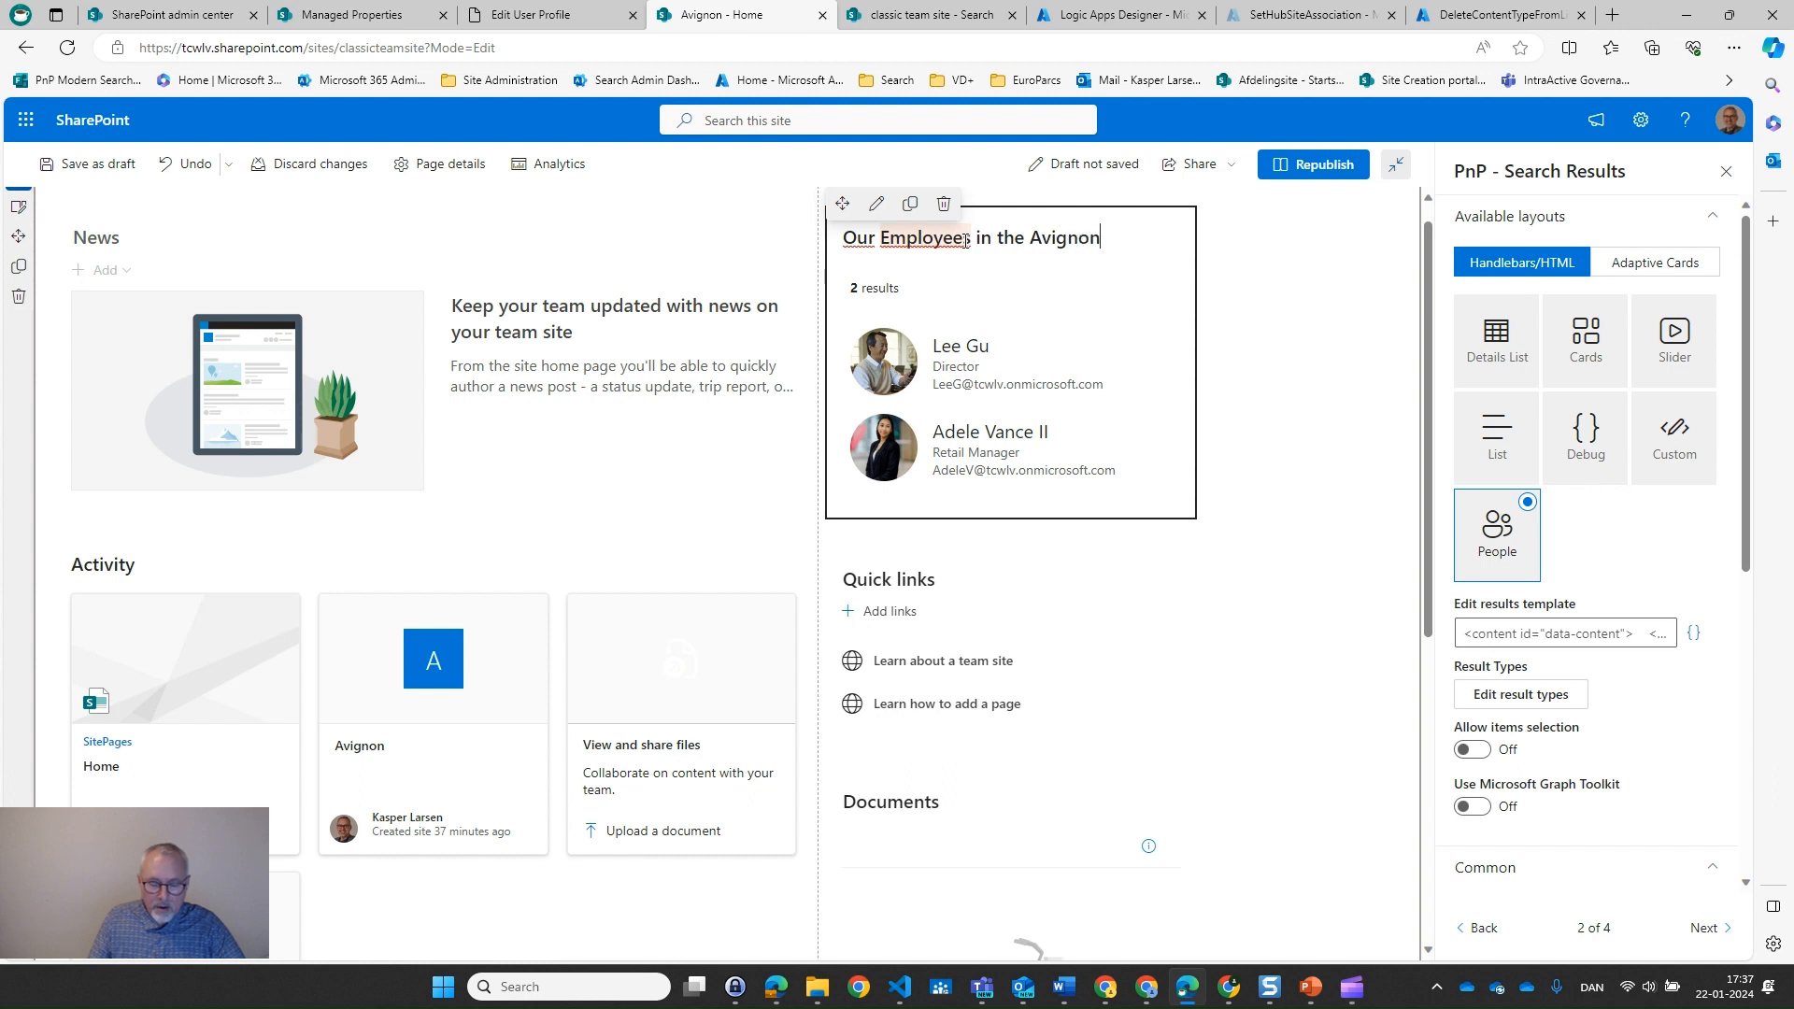
type(" office")
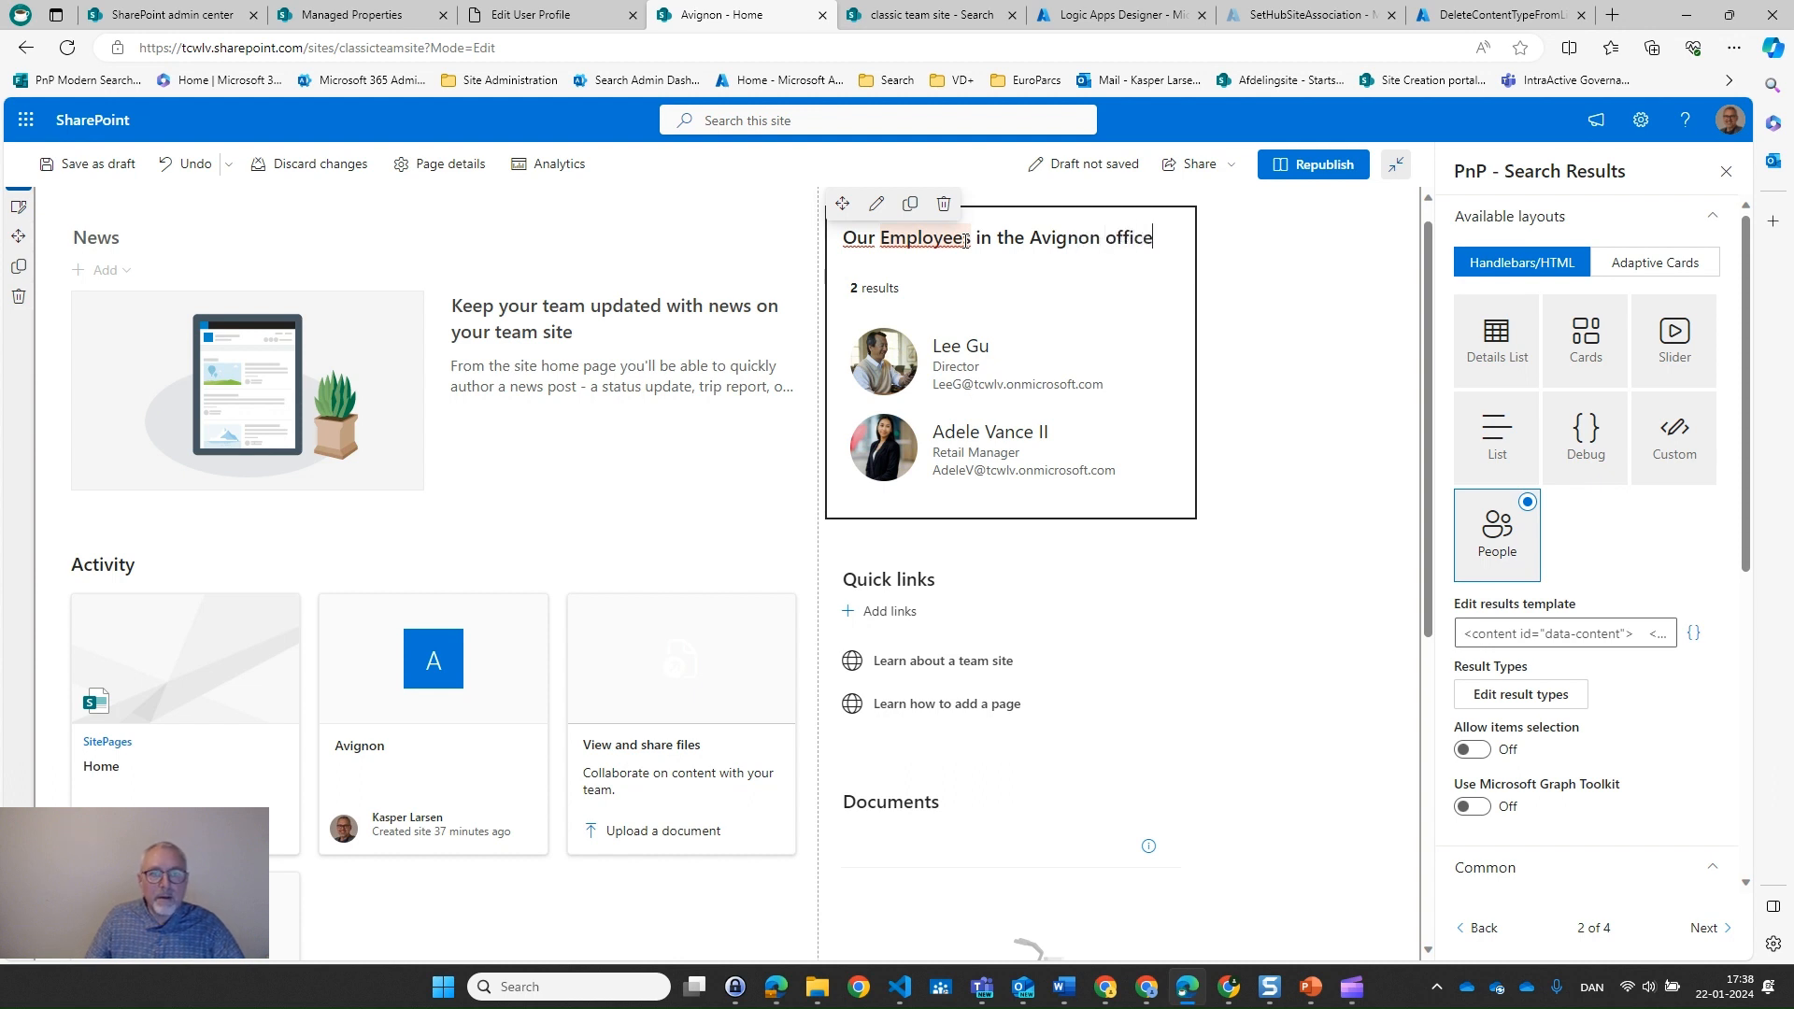
left_click(1308, 161)
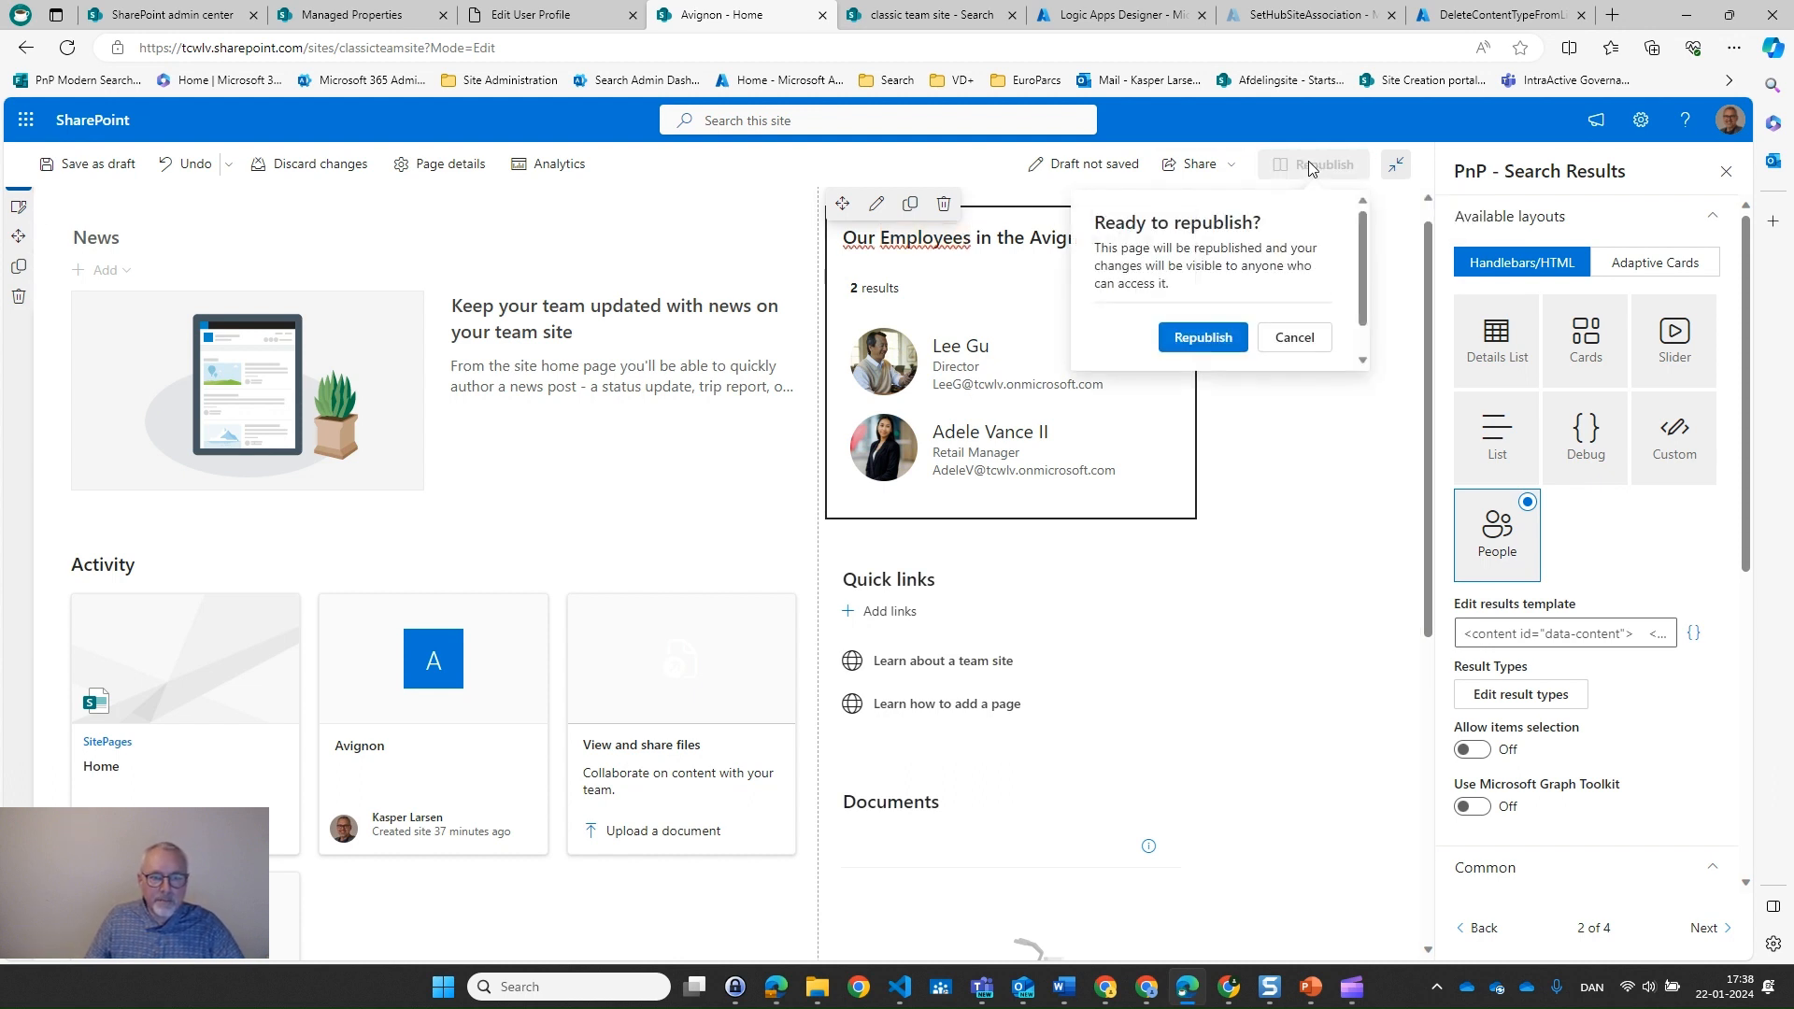
left_click(1203, 336)
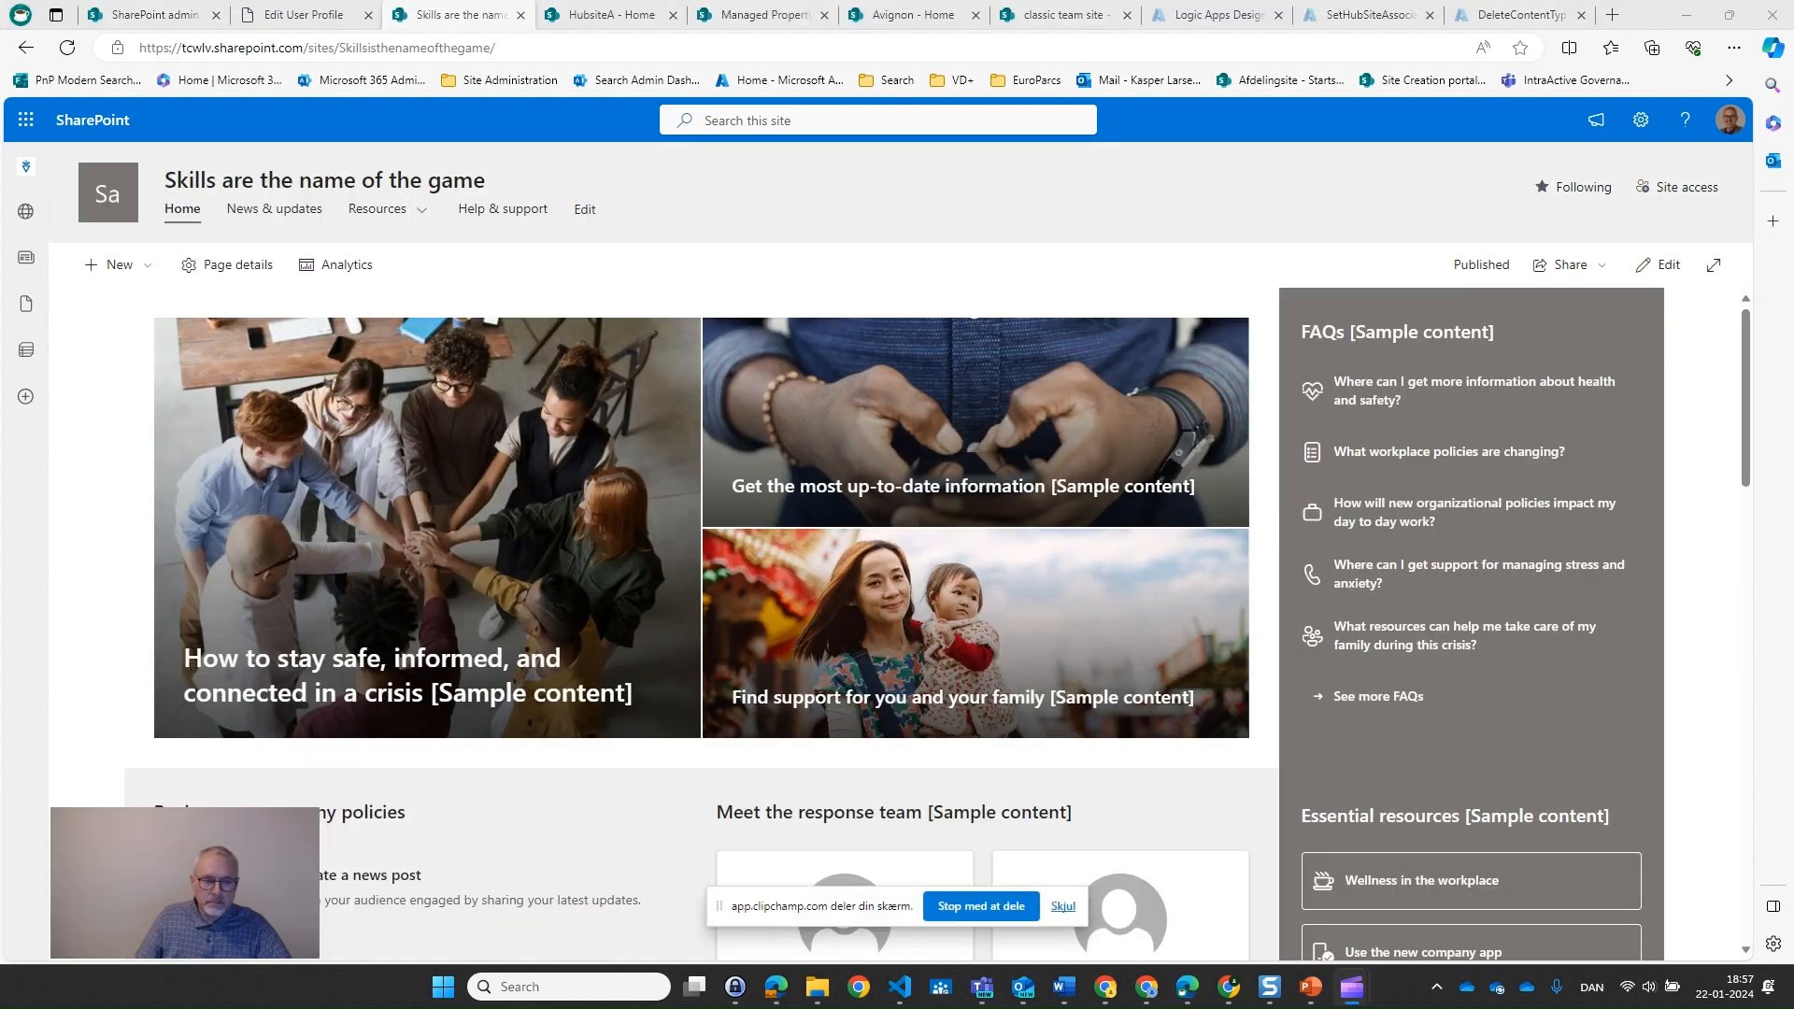
Create a new page from the Basic text template on the "Skills are the name of the game" site
left_click(1063, 906)
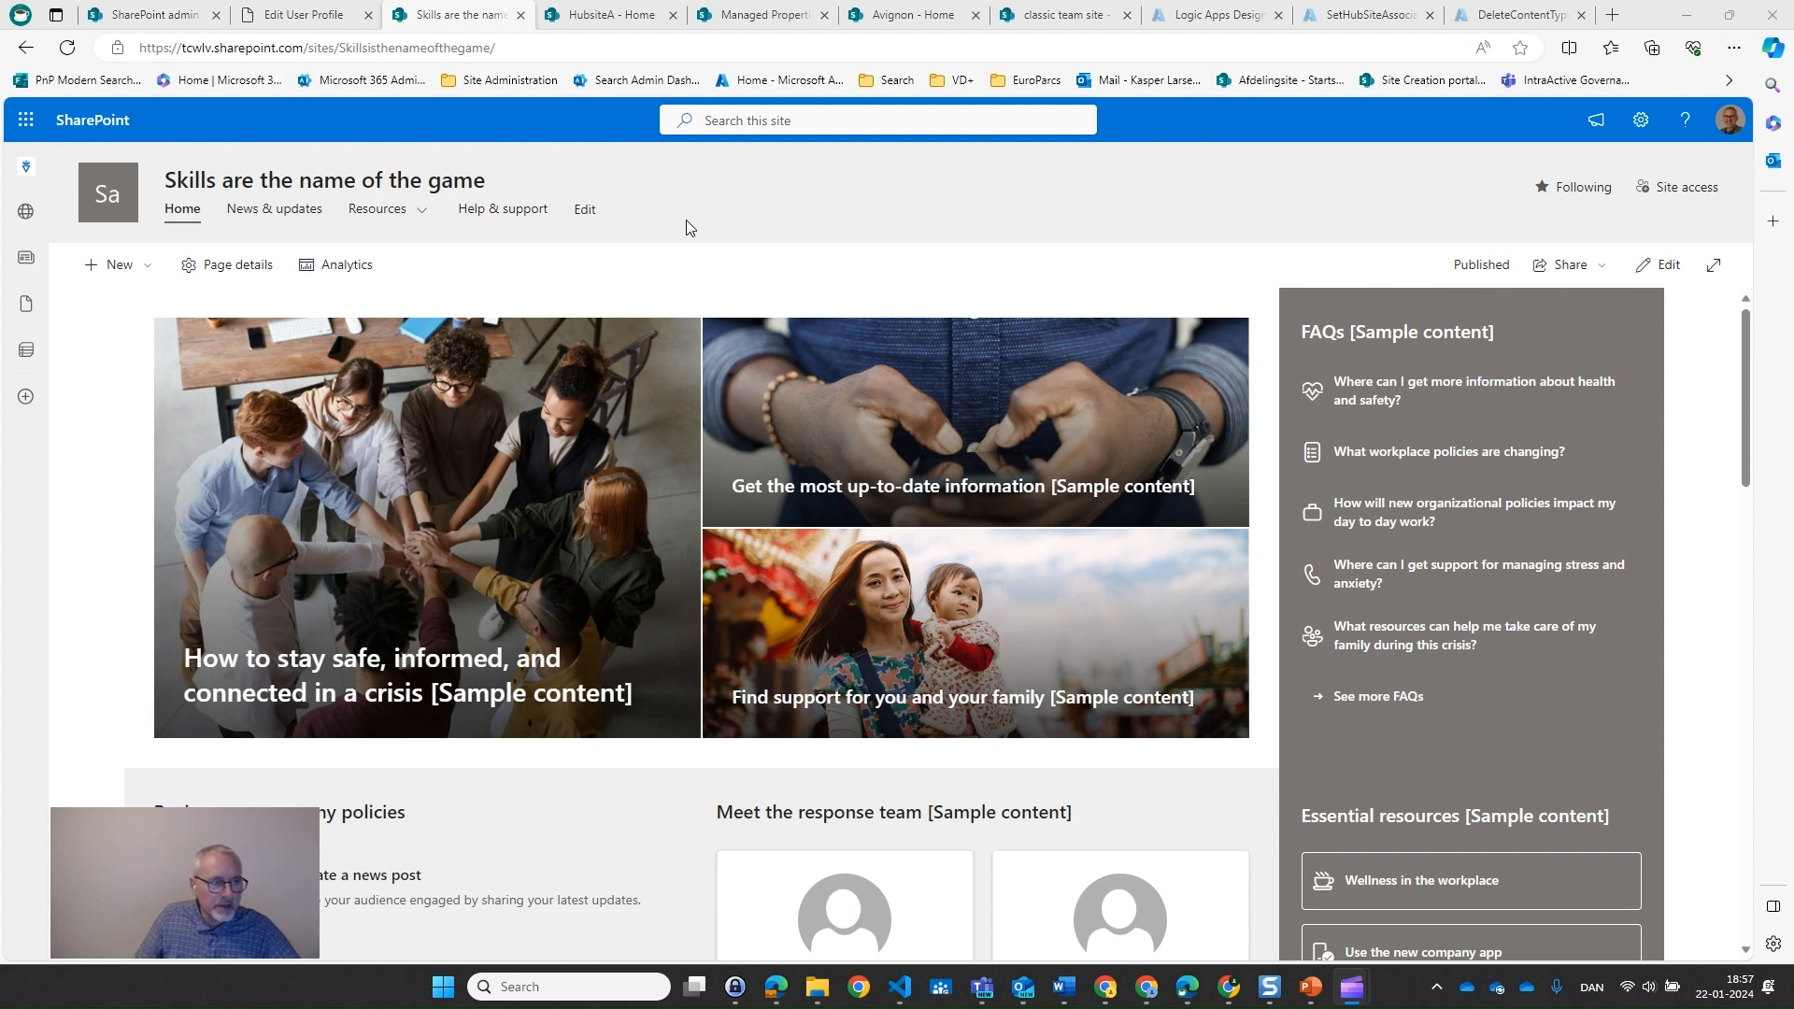
left_click(120, 265)
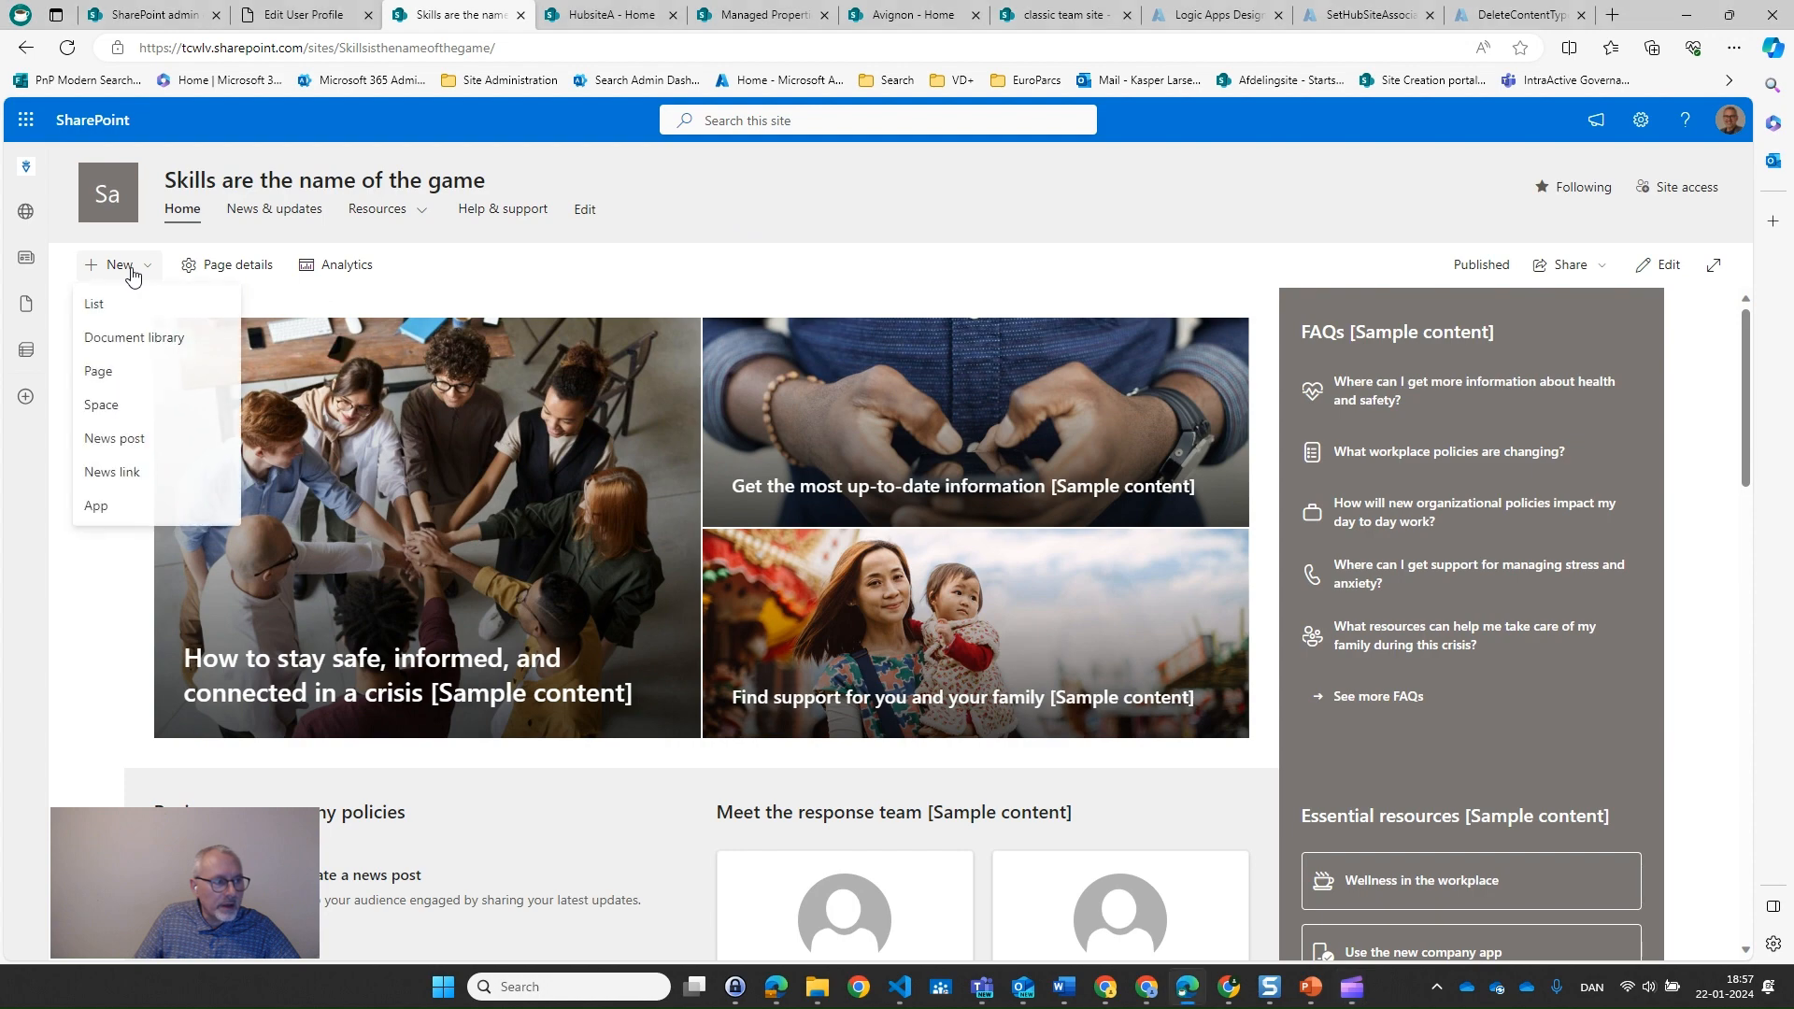
left_click(140, 371)
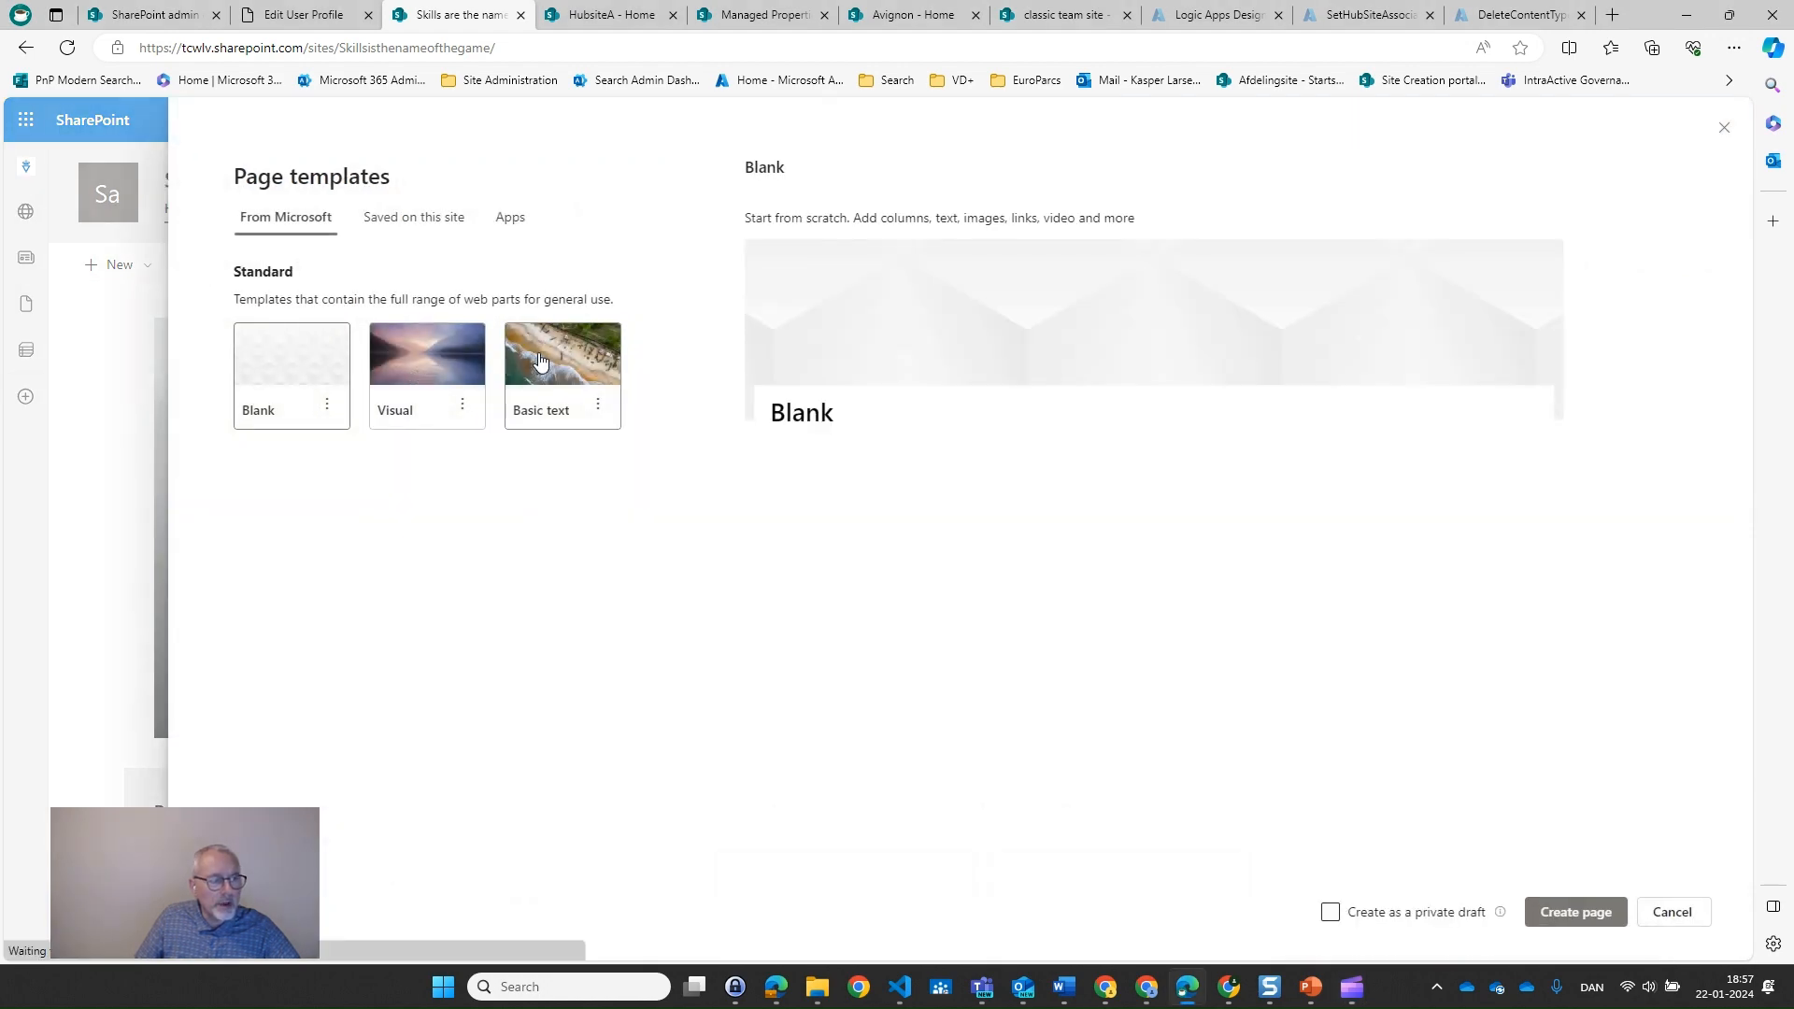
left_click(561, 366)
left_click(1562, 906)
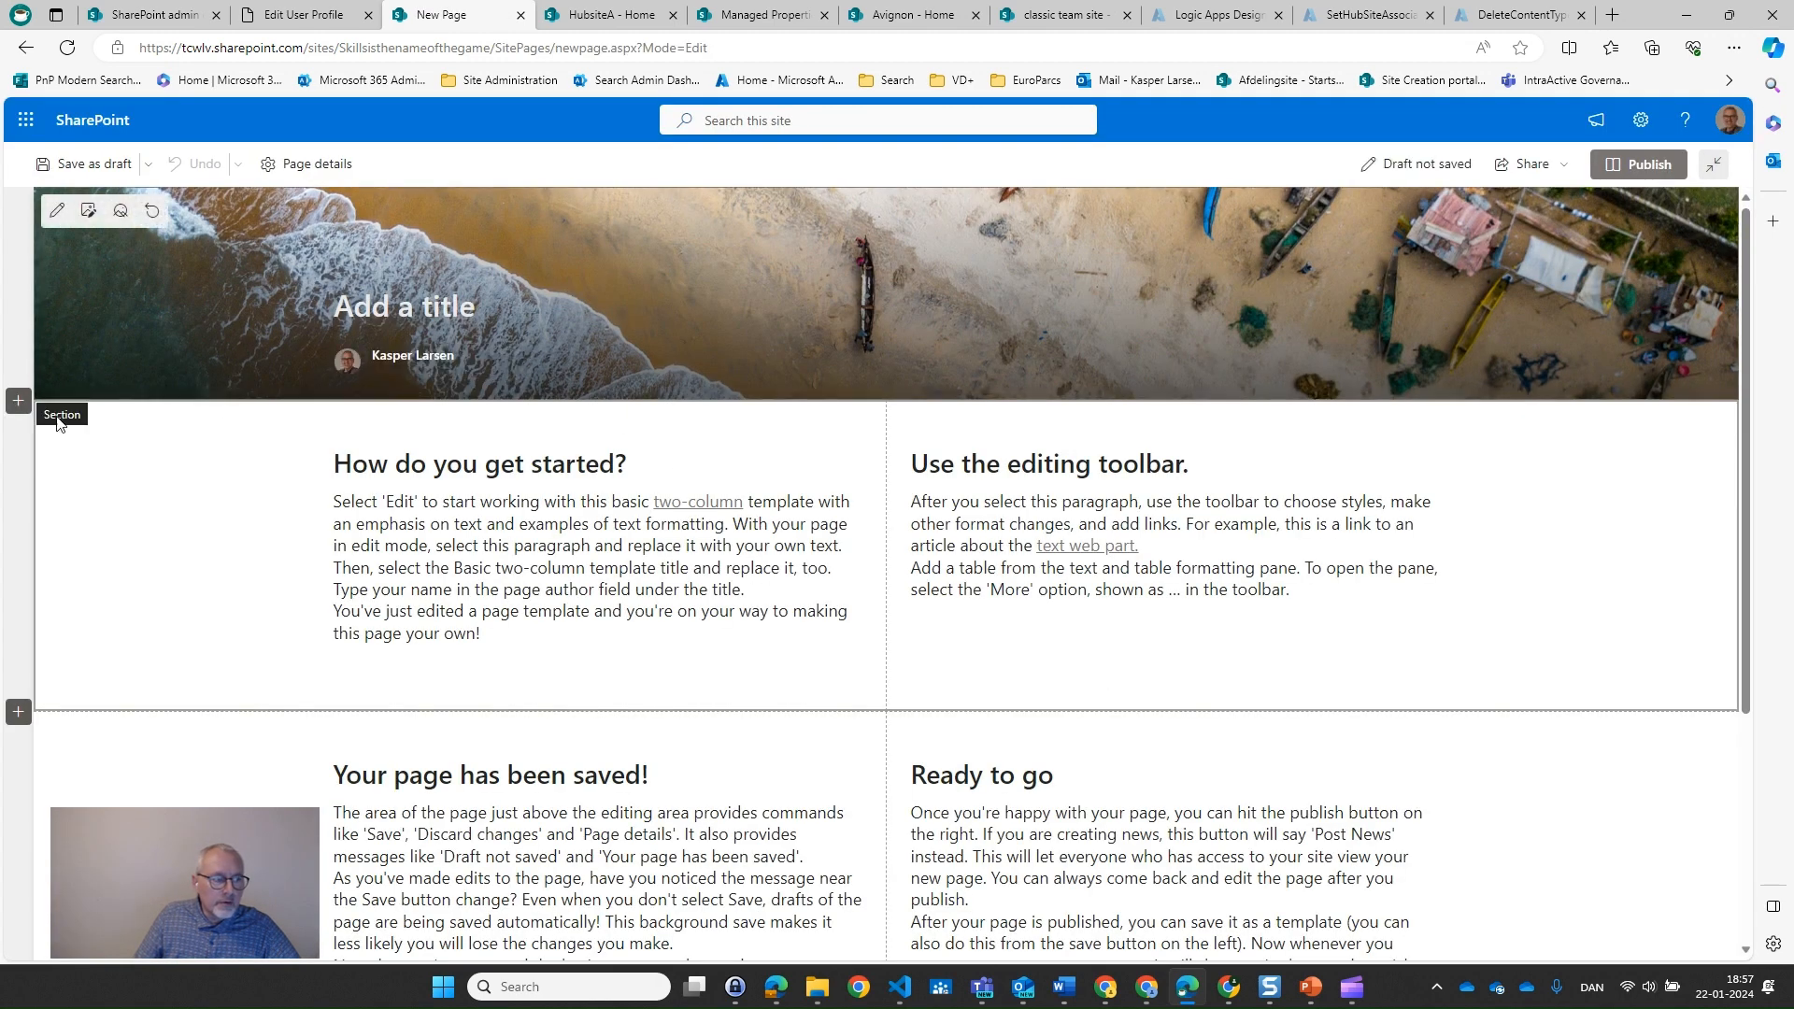
Insert a One-third left section directly below the title area and add a PnP Search Results web part to its wide column
left_click(18, 400)
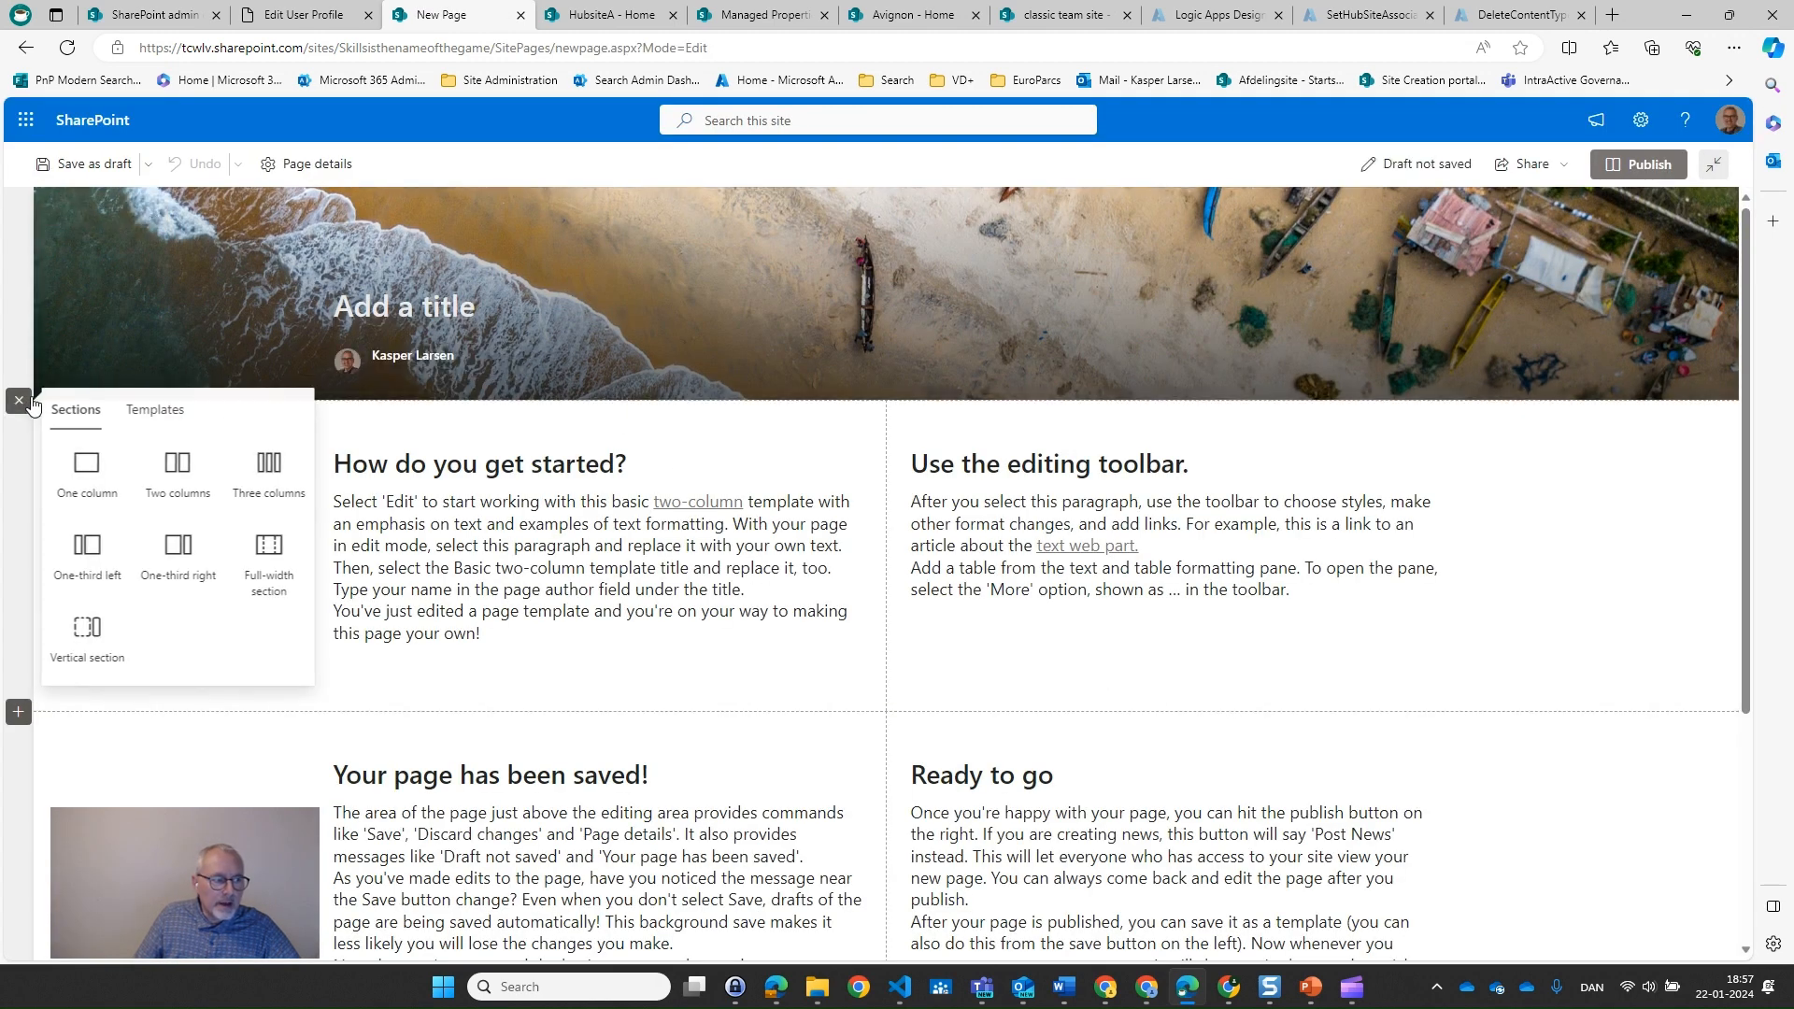
left_click(99, 564)
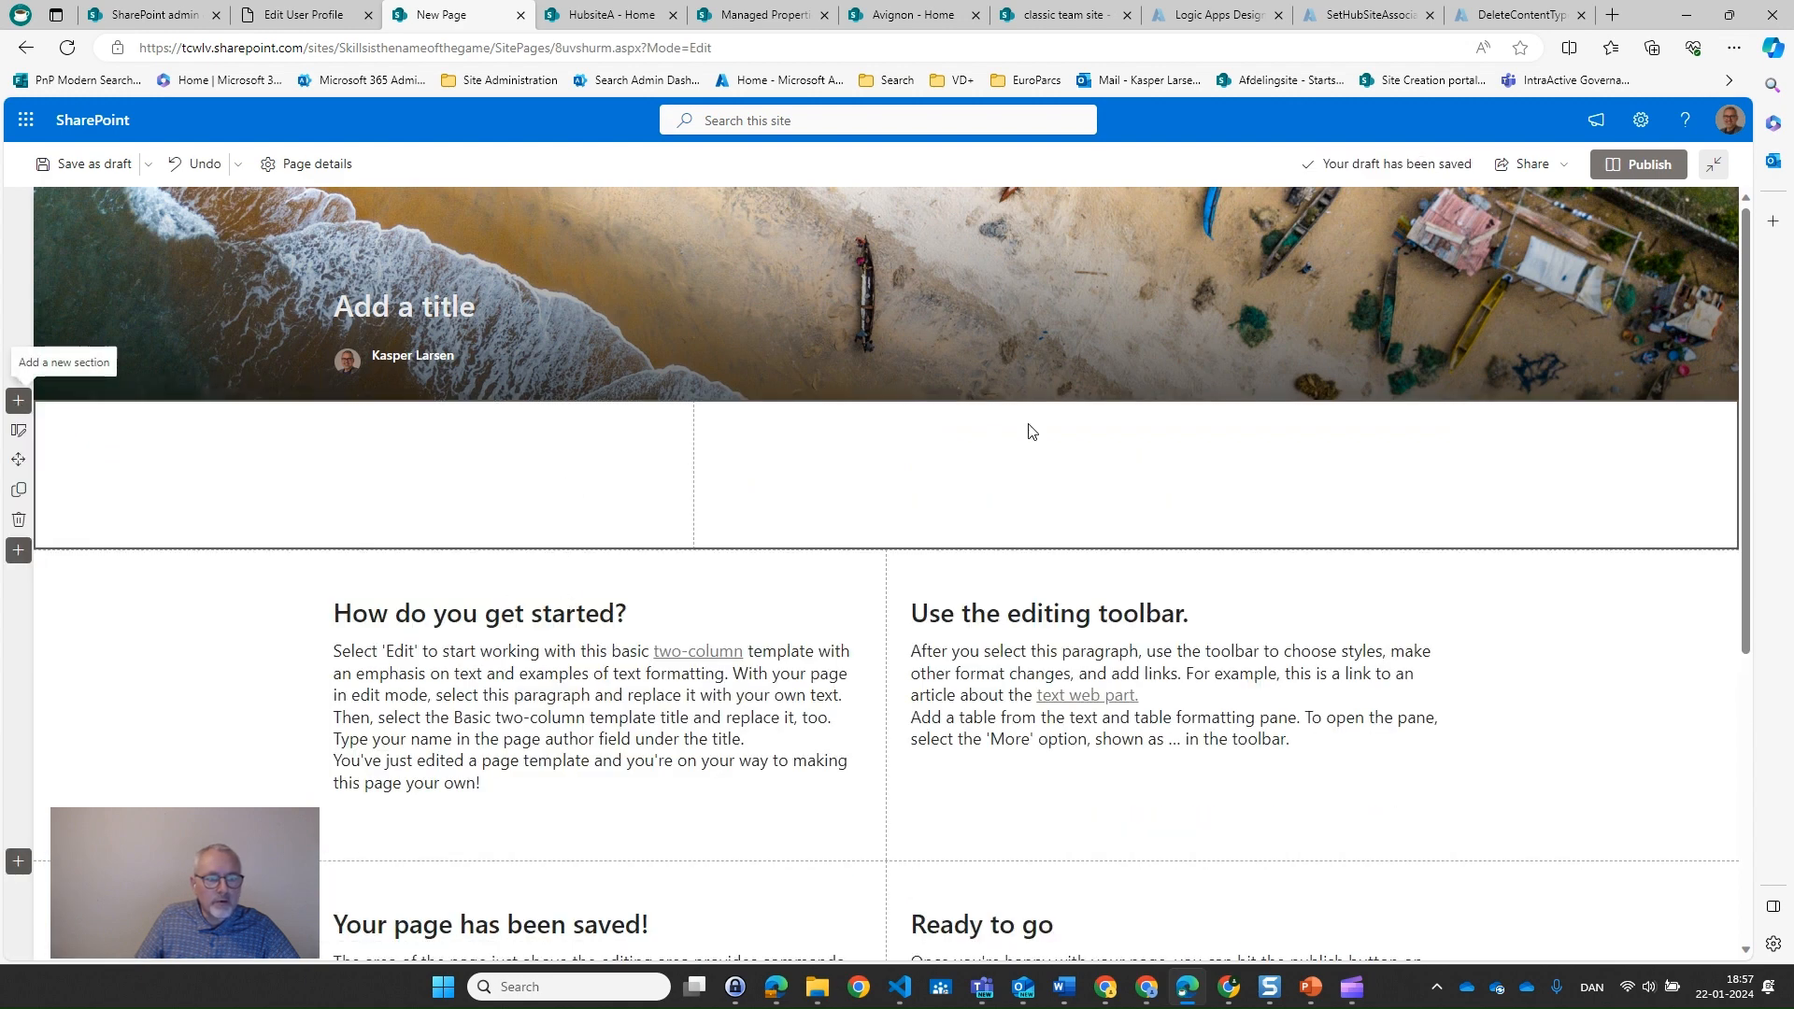
left_click(1078, 414)
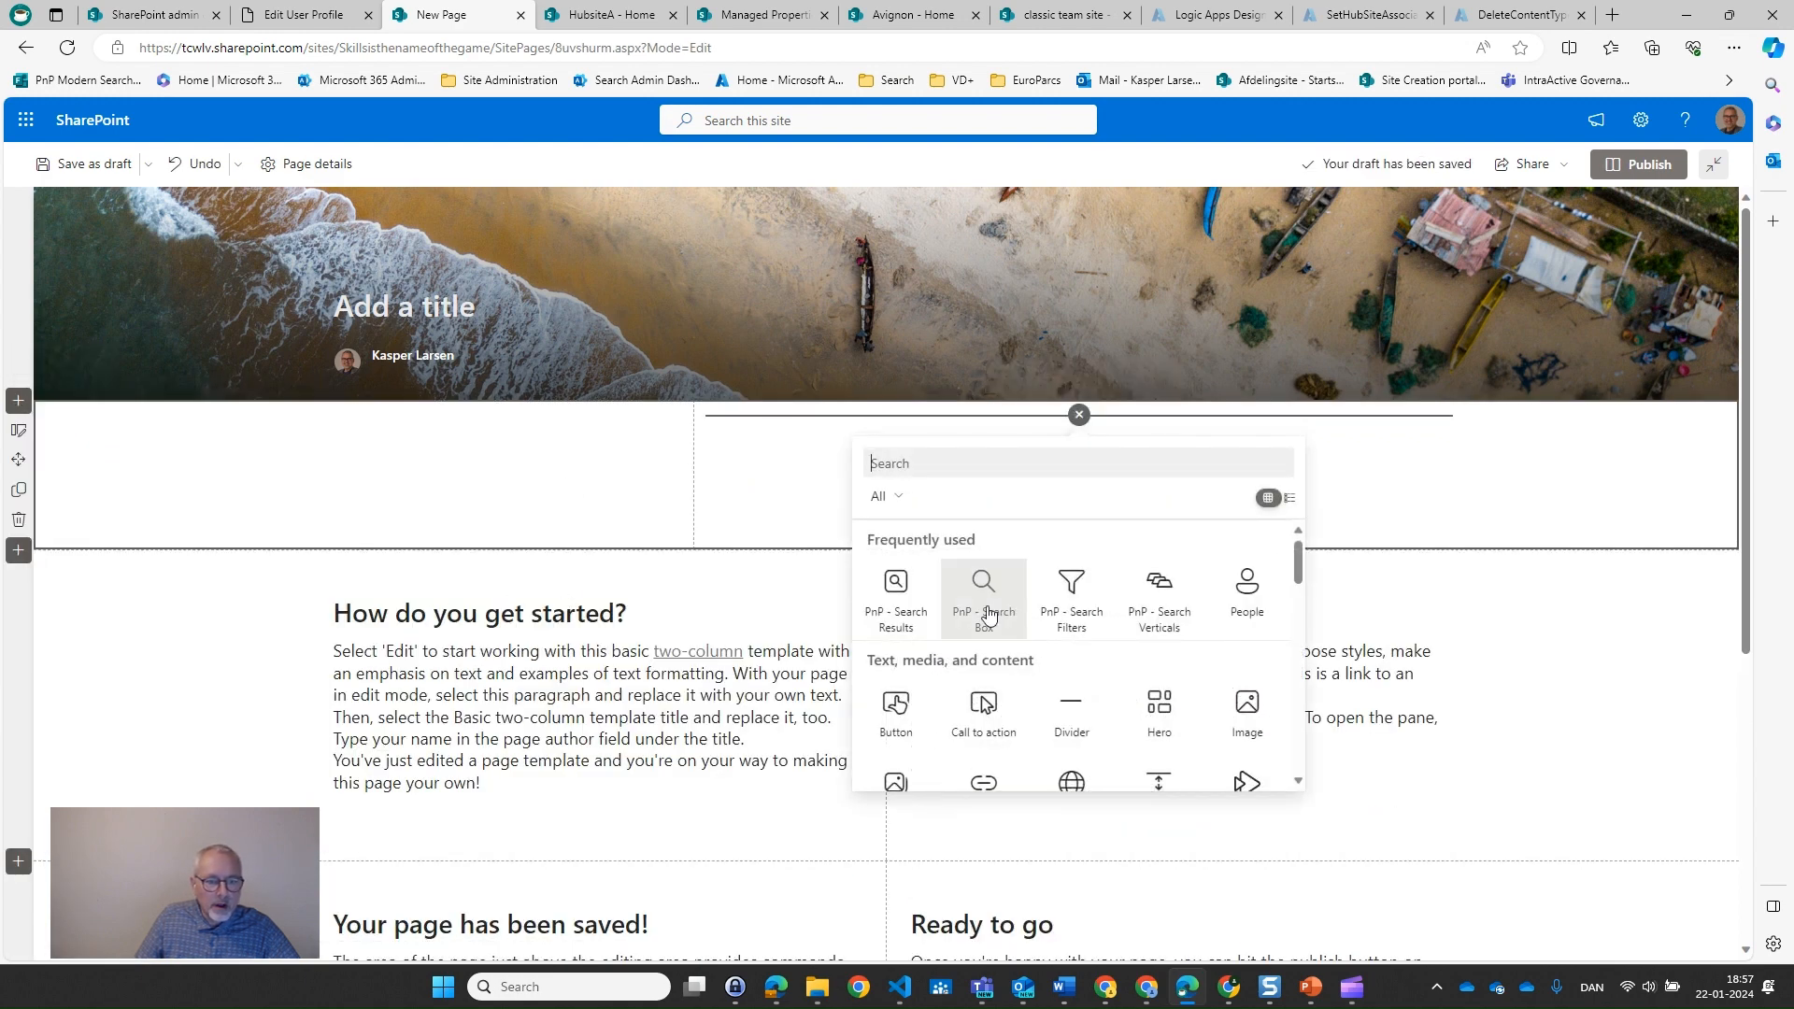
left_click(897, 603)
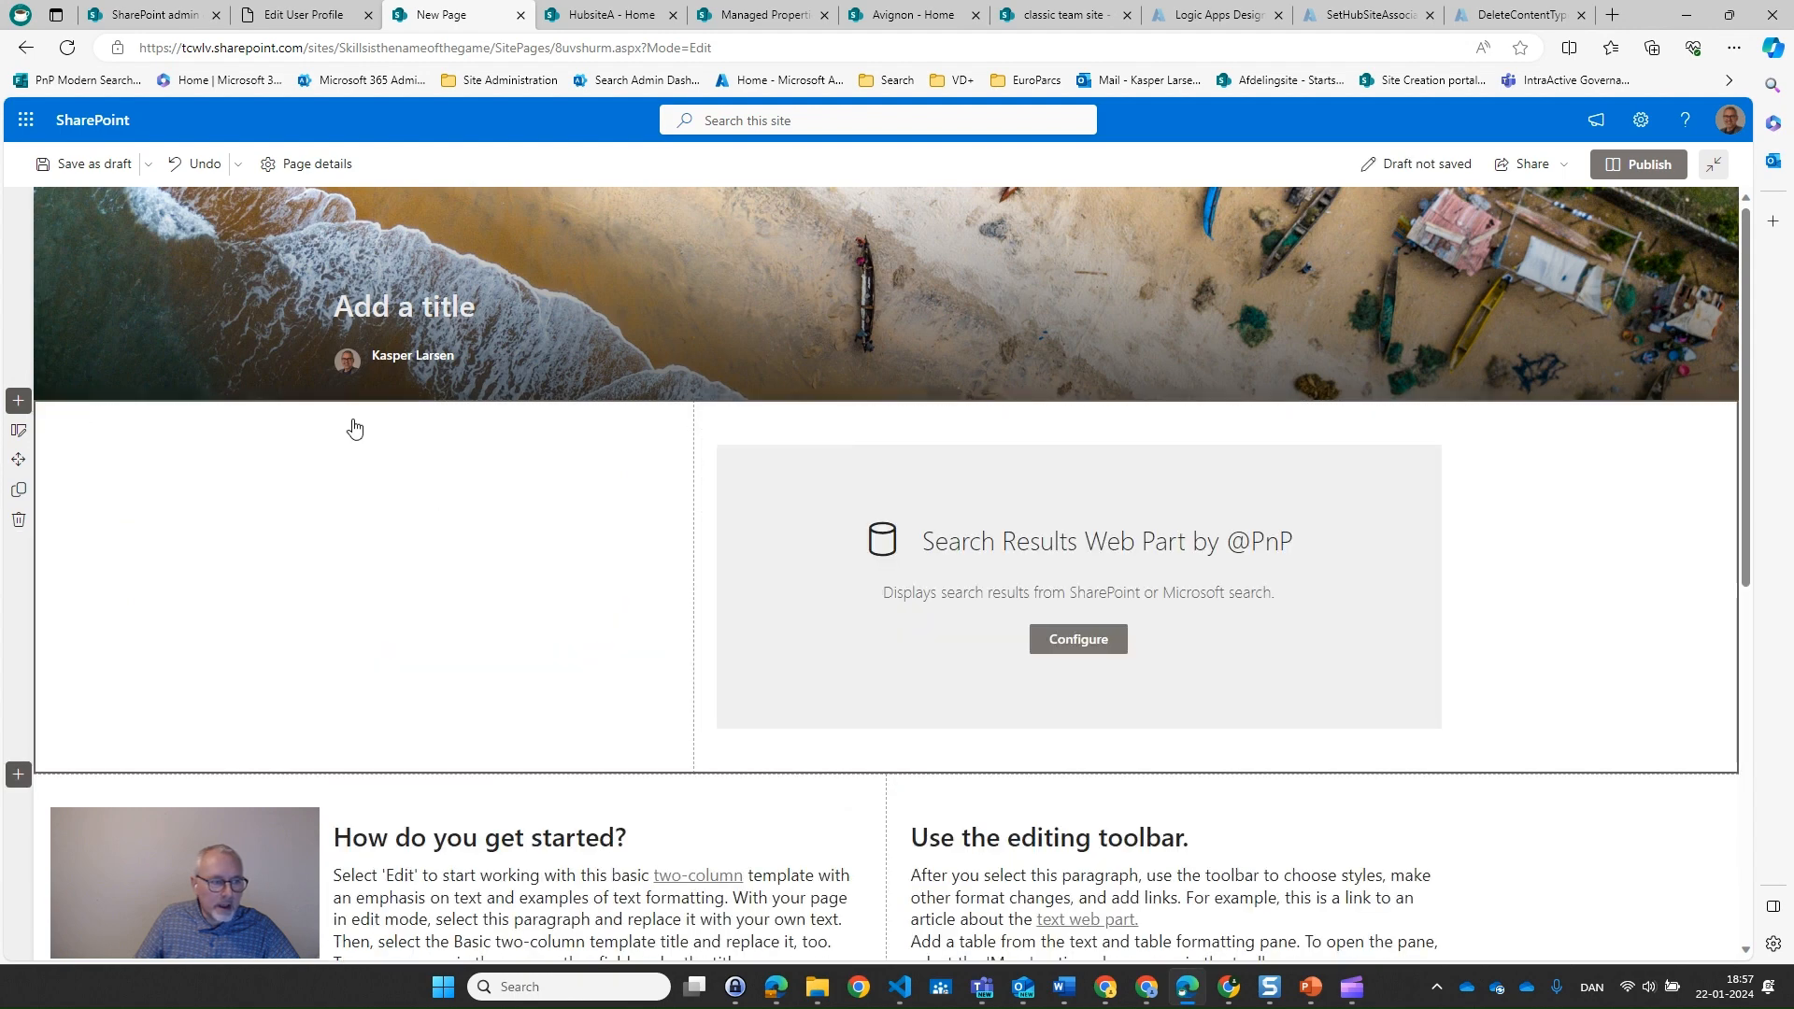
Add a PnP Search Box web part to the section's narrow column and a PnP Search Filters web part below it
left_click(501, 414)
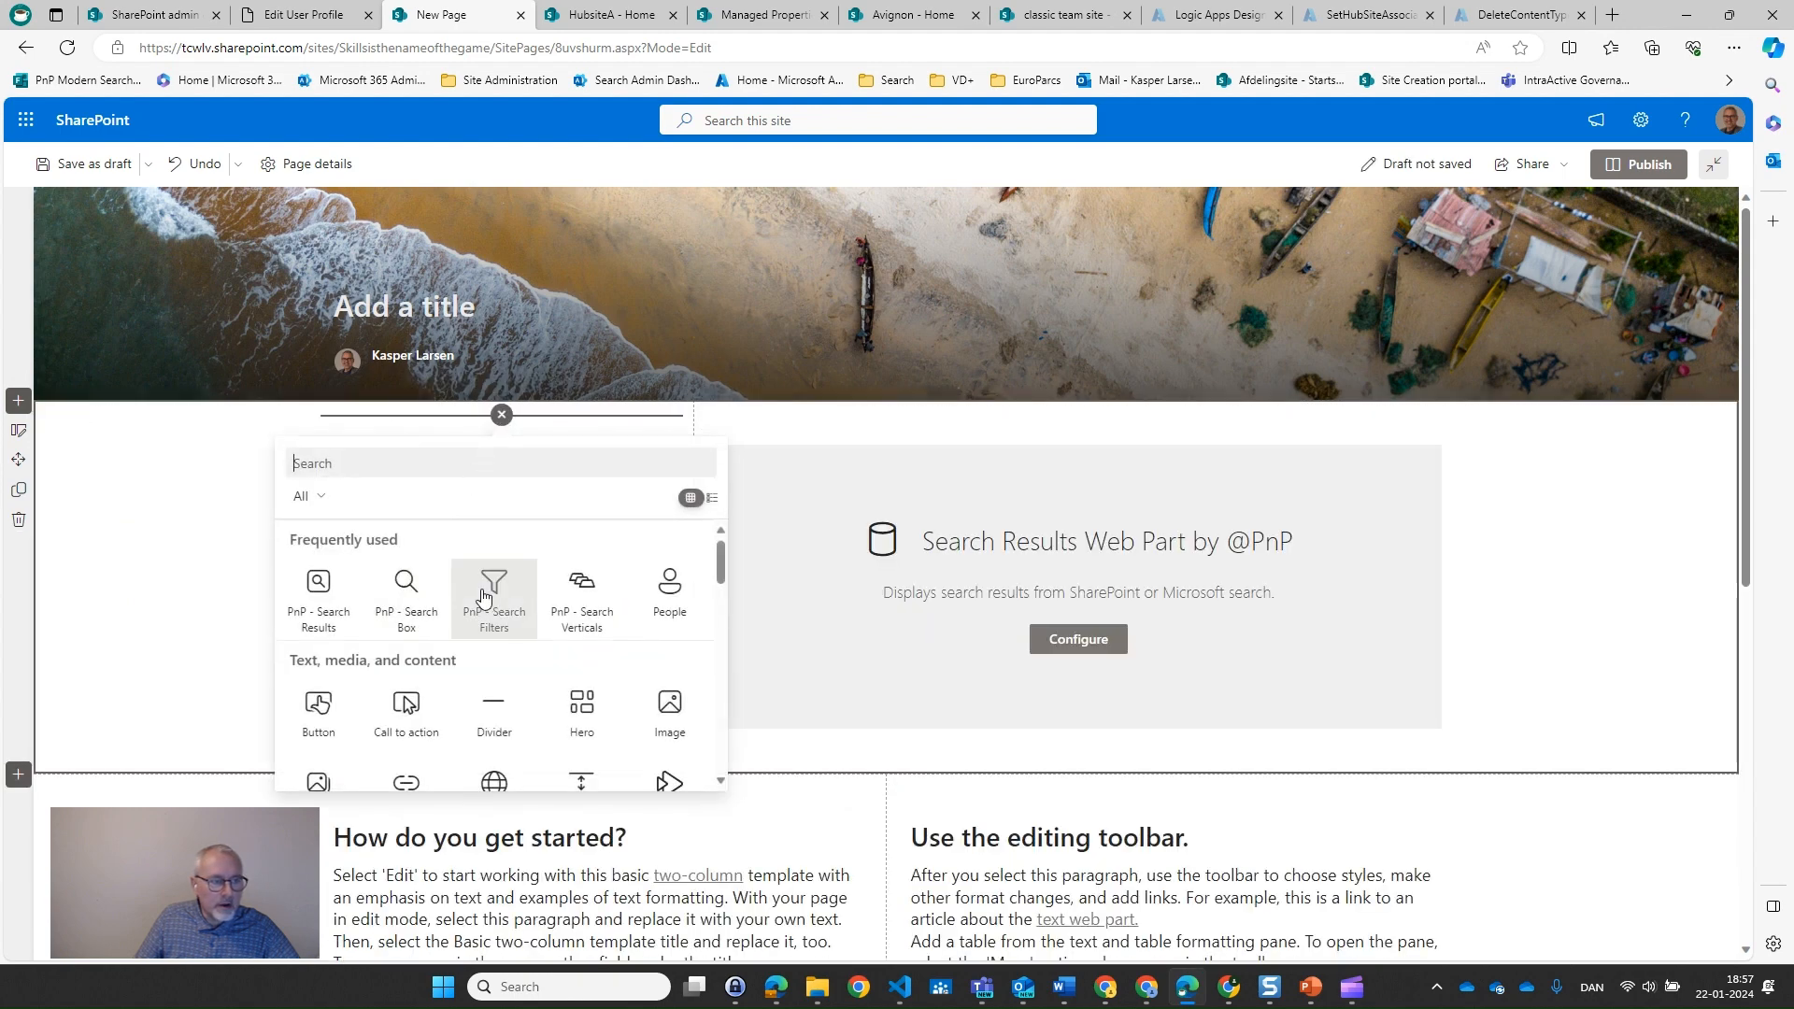
left_click(407, 598)
left_click(501, 507)
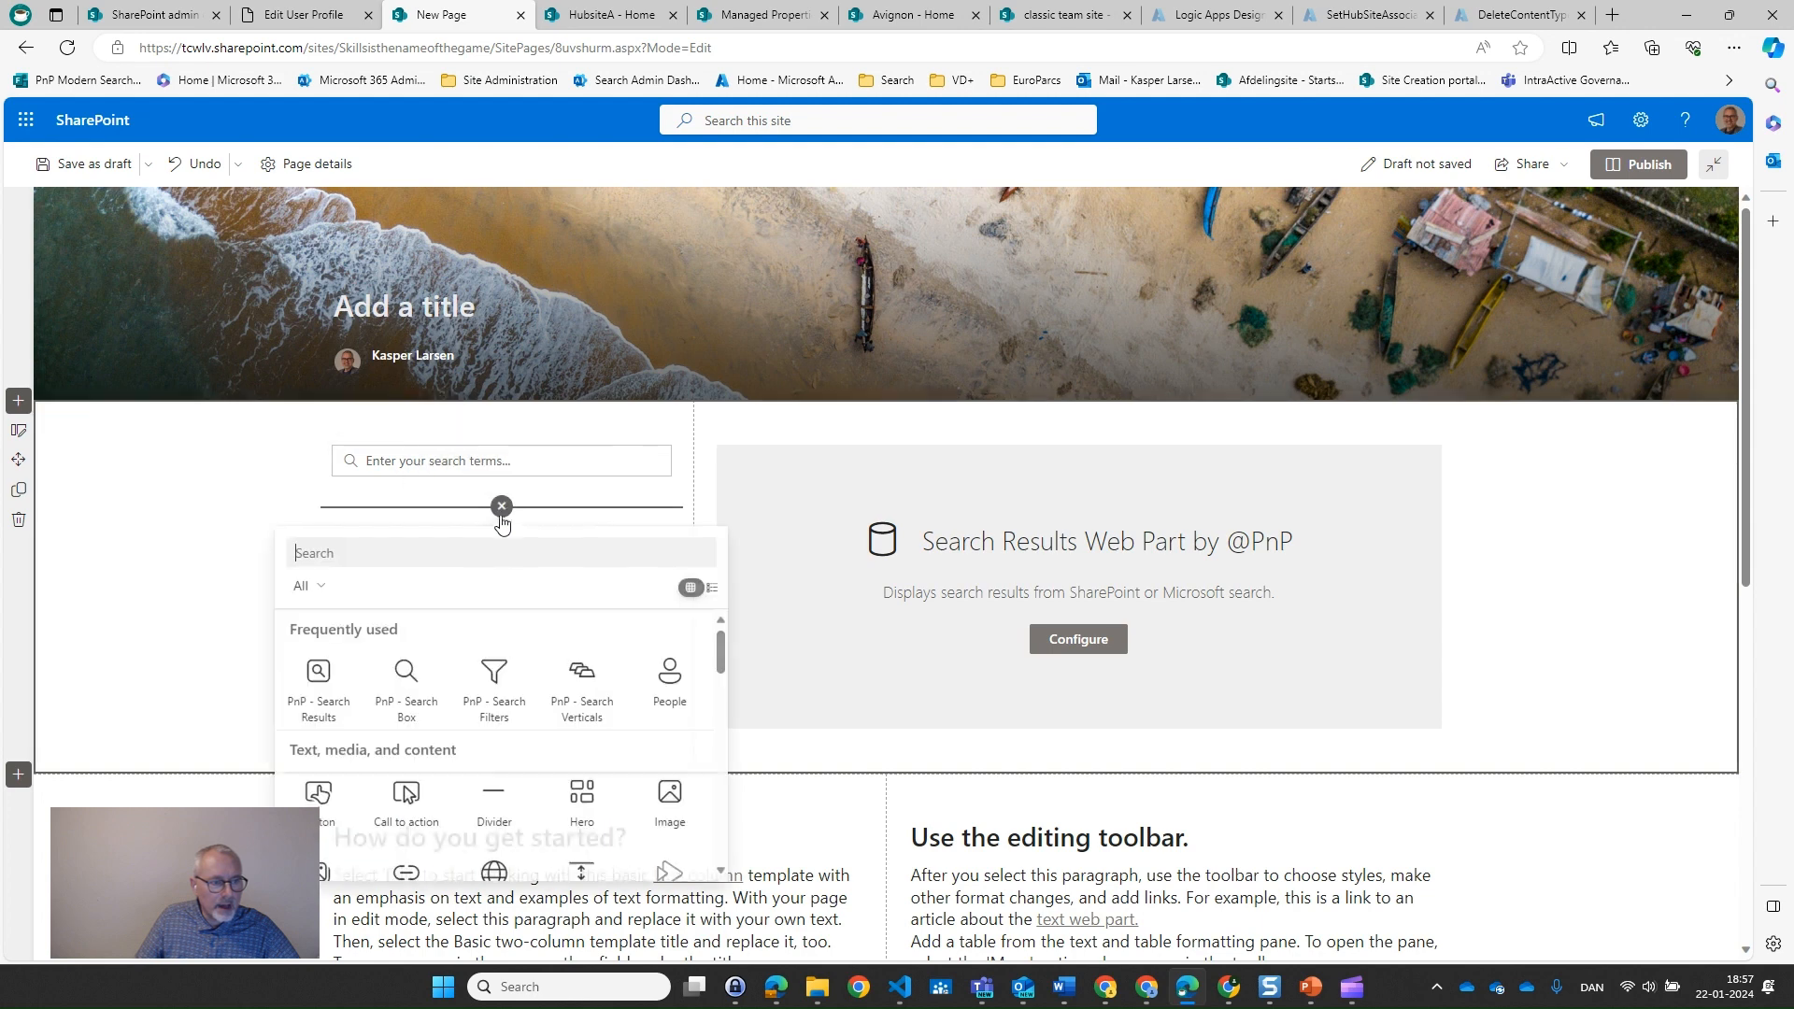
double_click(500, 674)
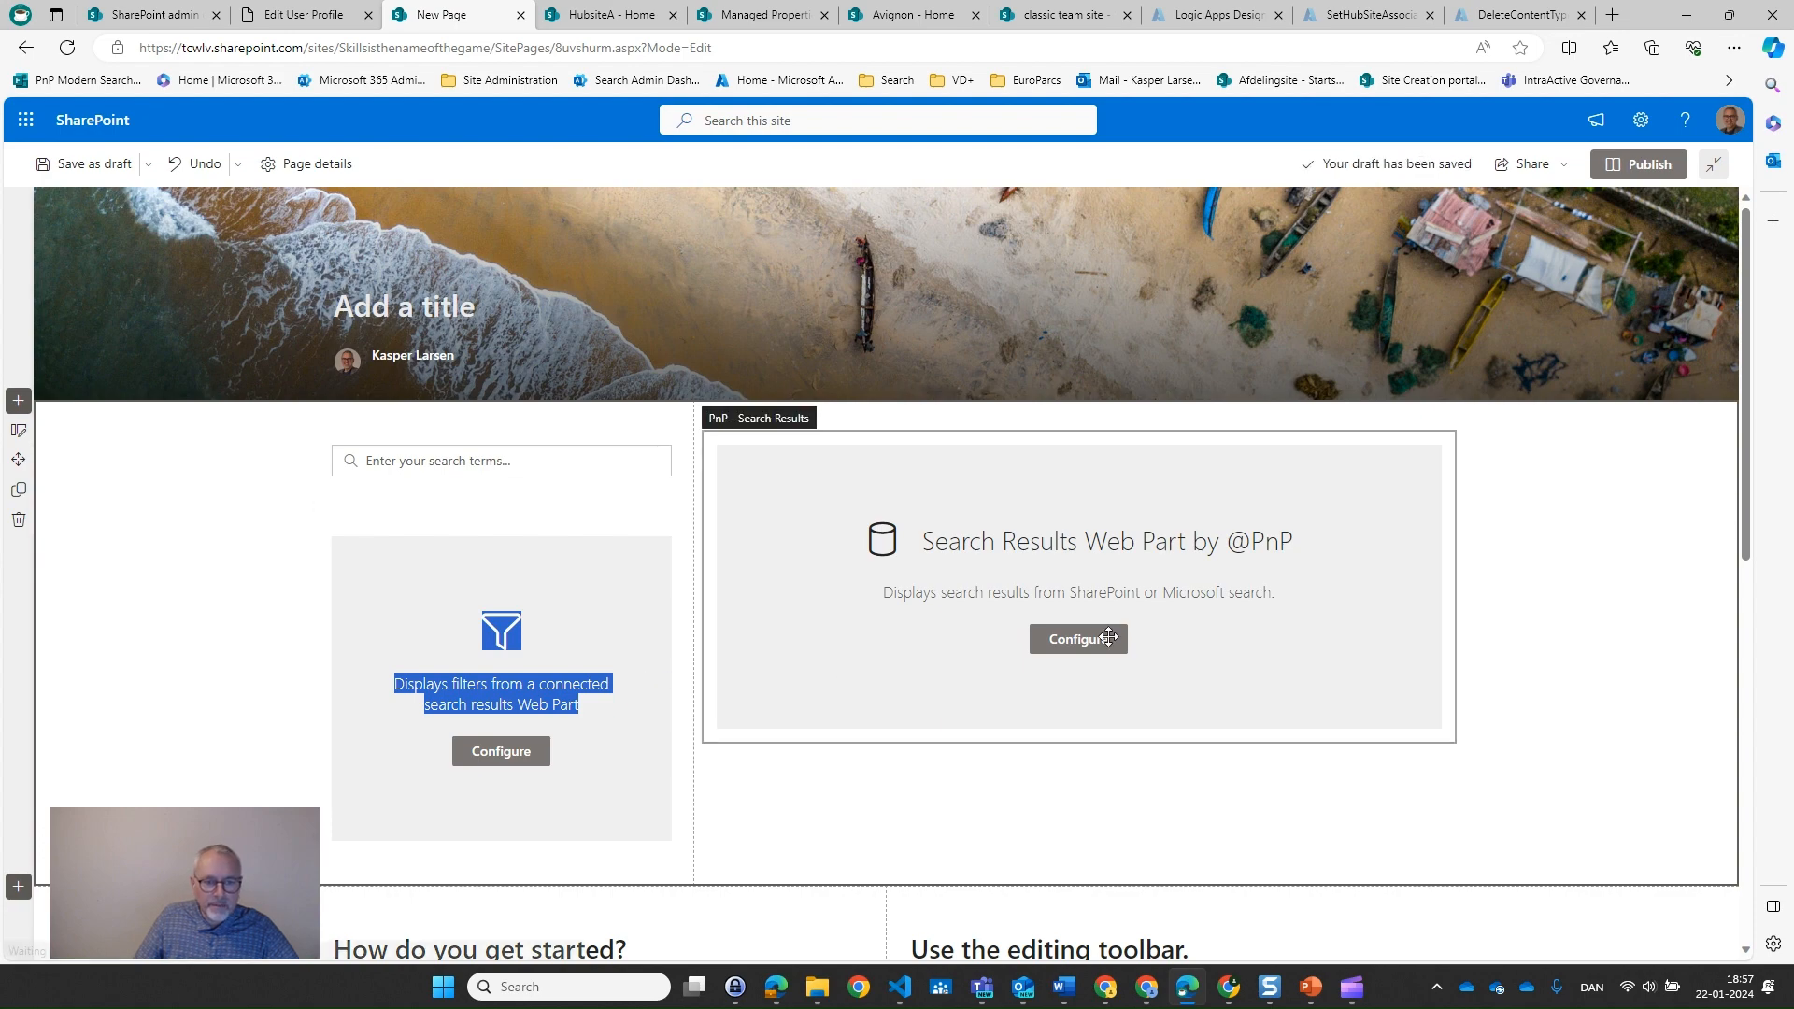
Configure the PnP Search Results web part to use SharePoint Search with LocalPeopleResults as its result source
left_click(1057, 641)
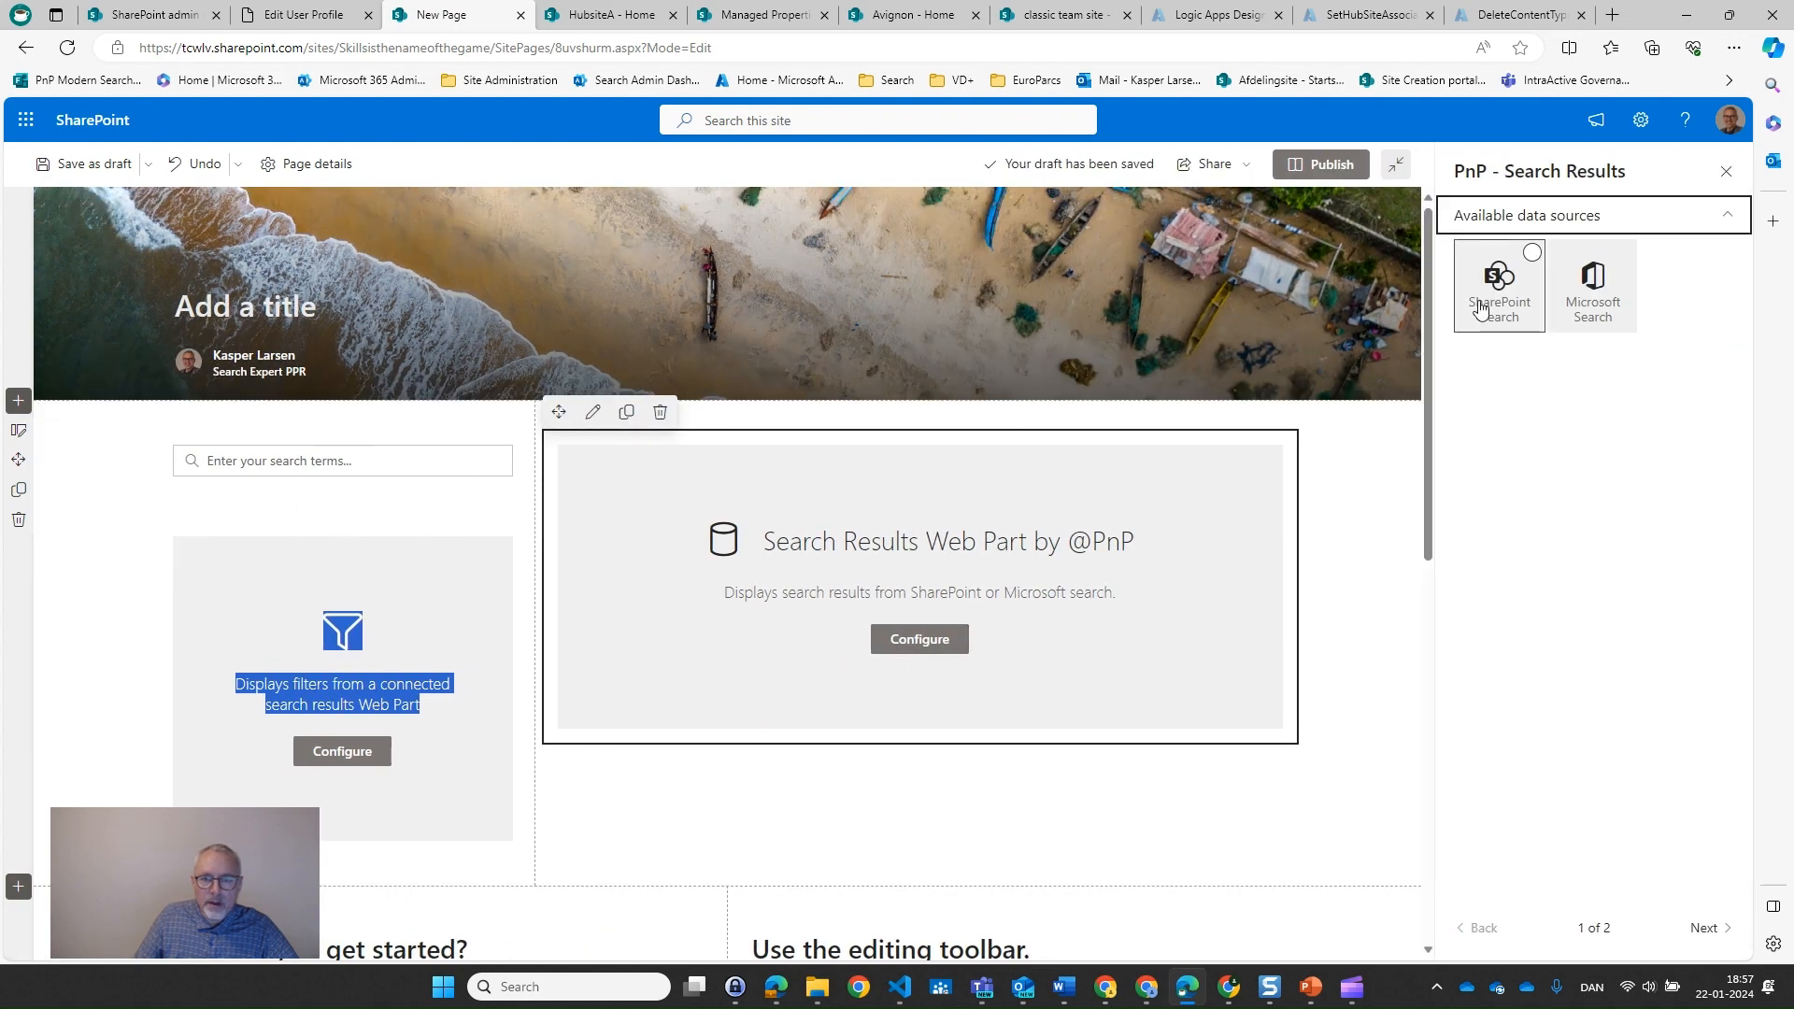
left_click(1482, 306)
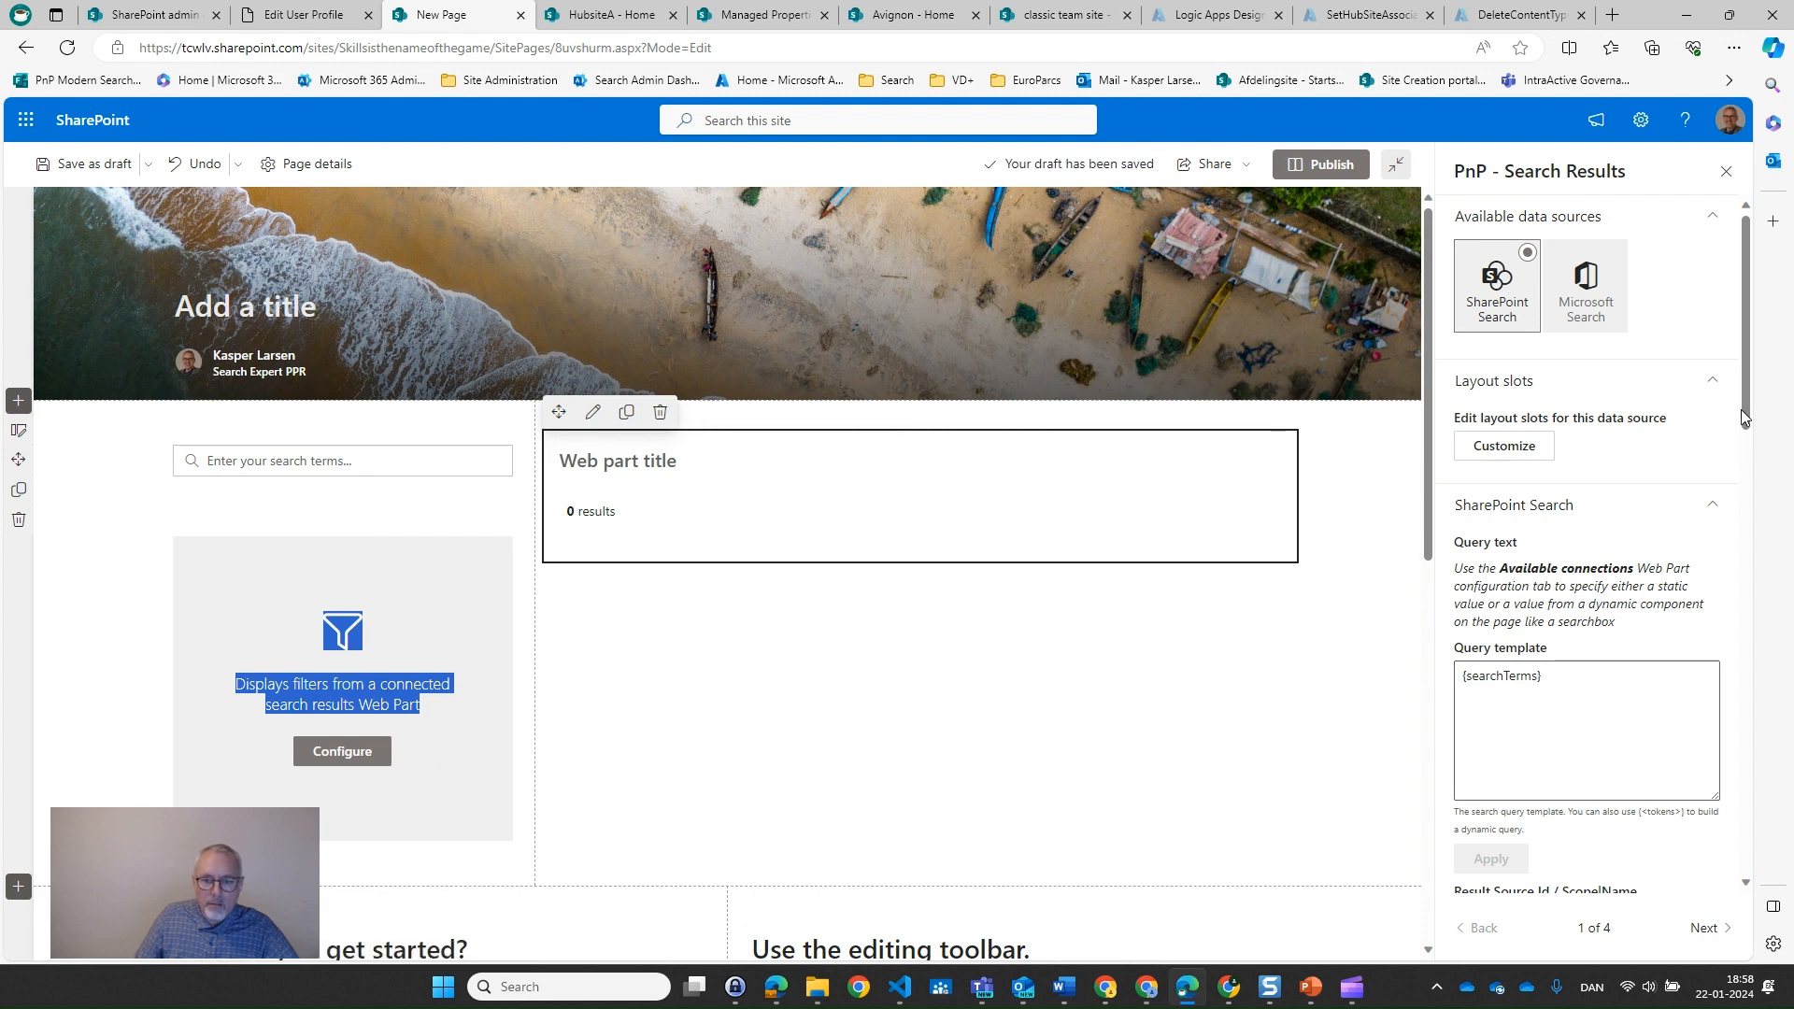
scroll(1741, 417, "down", 2)
left_click(1625, 729)
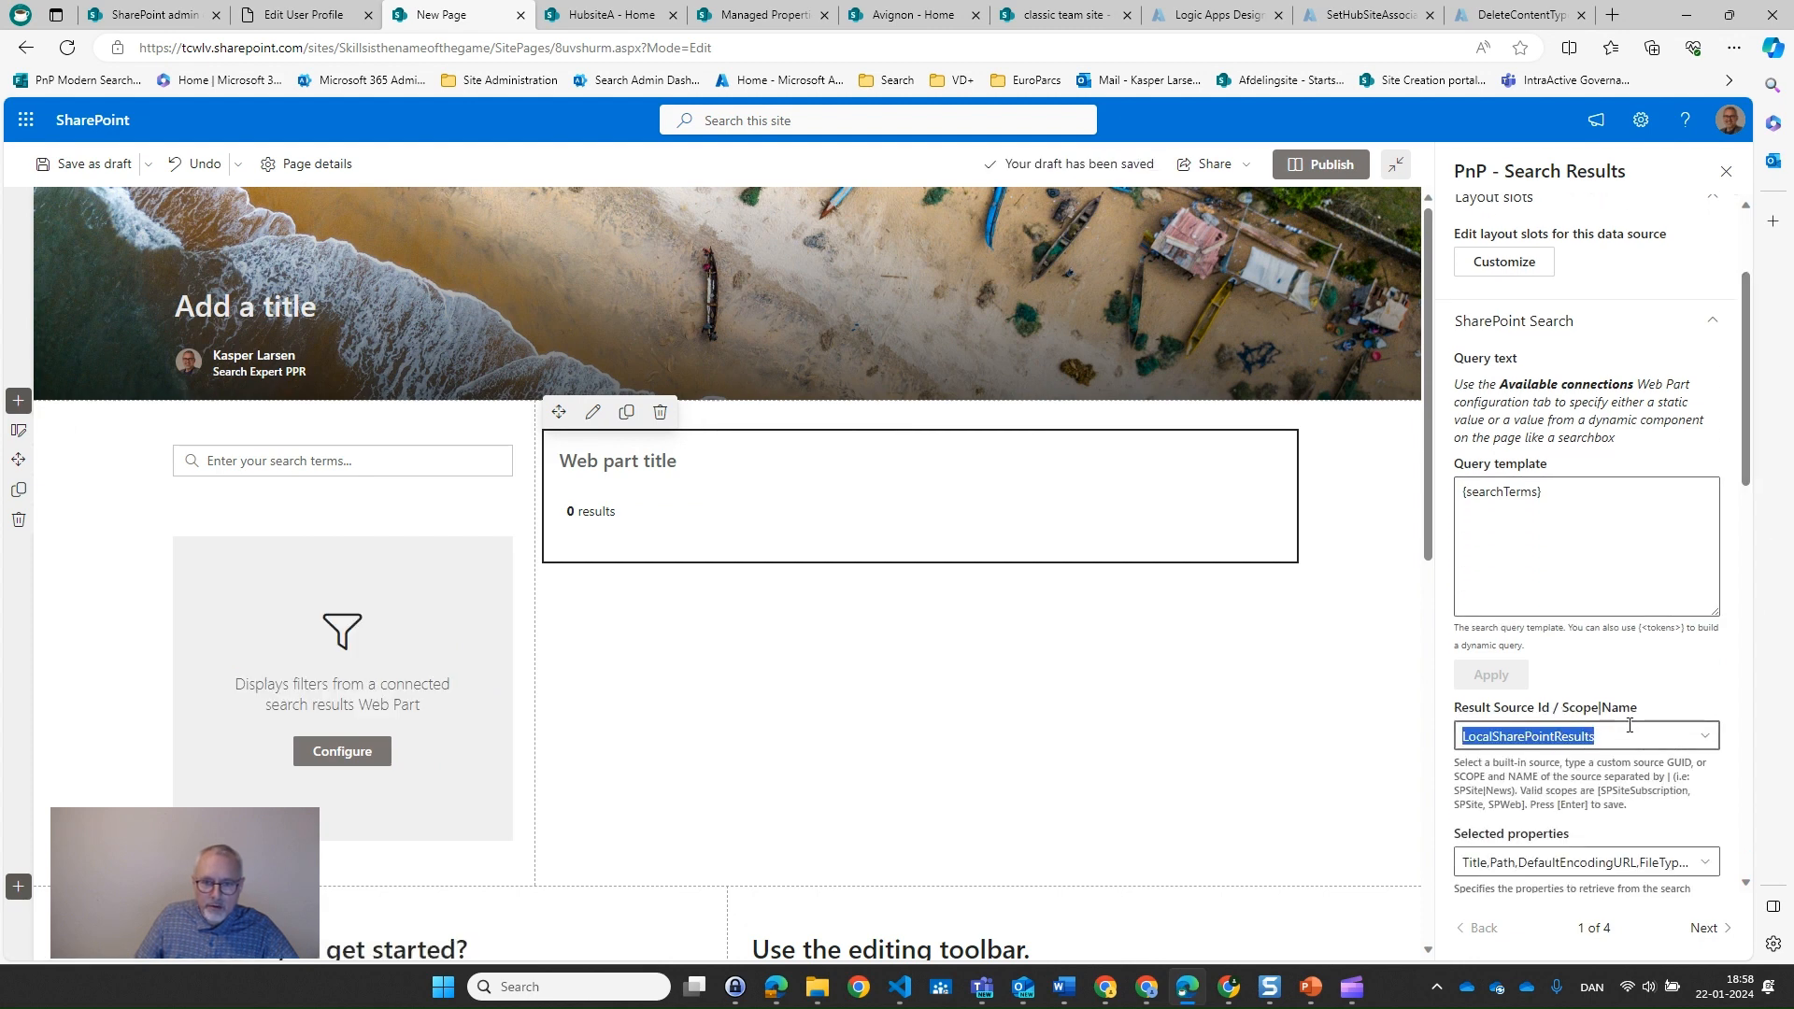
left_click(1702, 735)
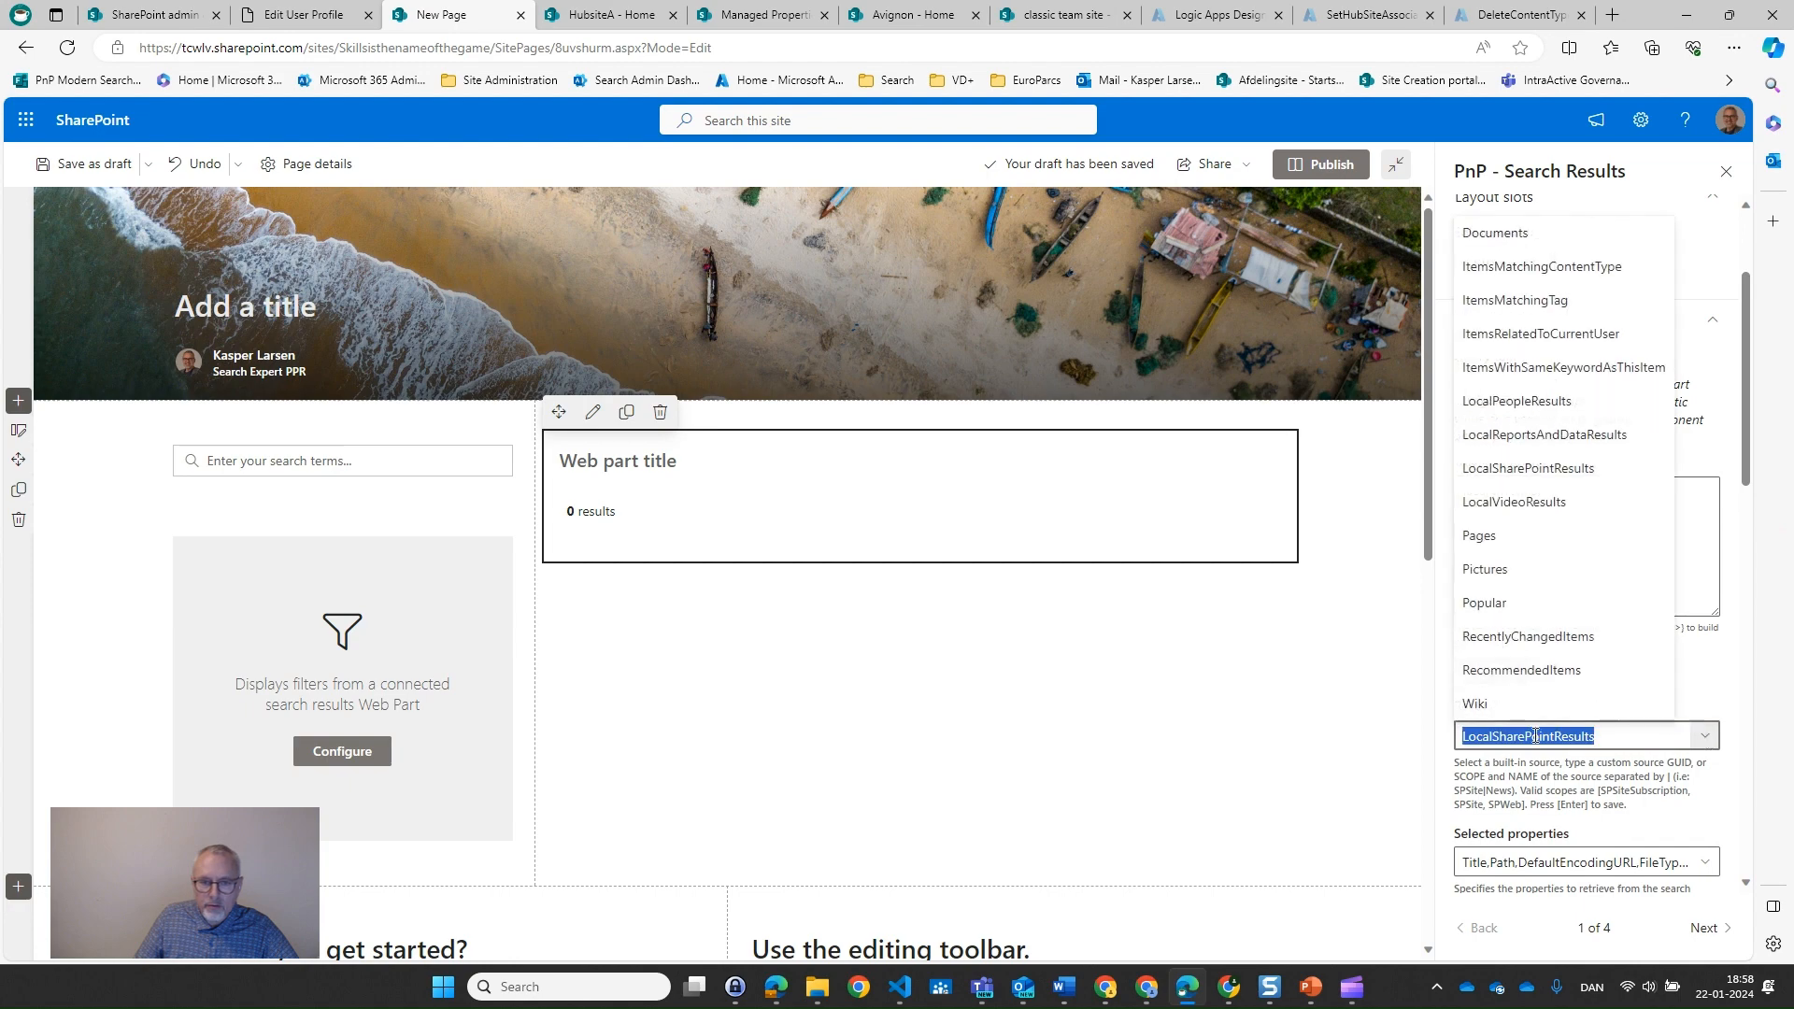
left_click(1504, 401)
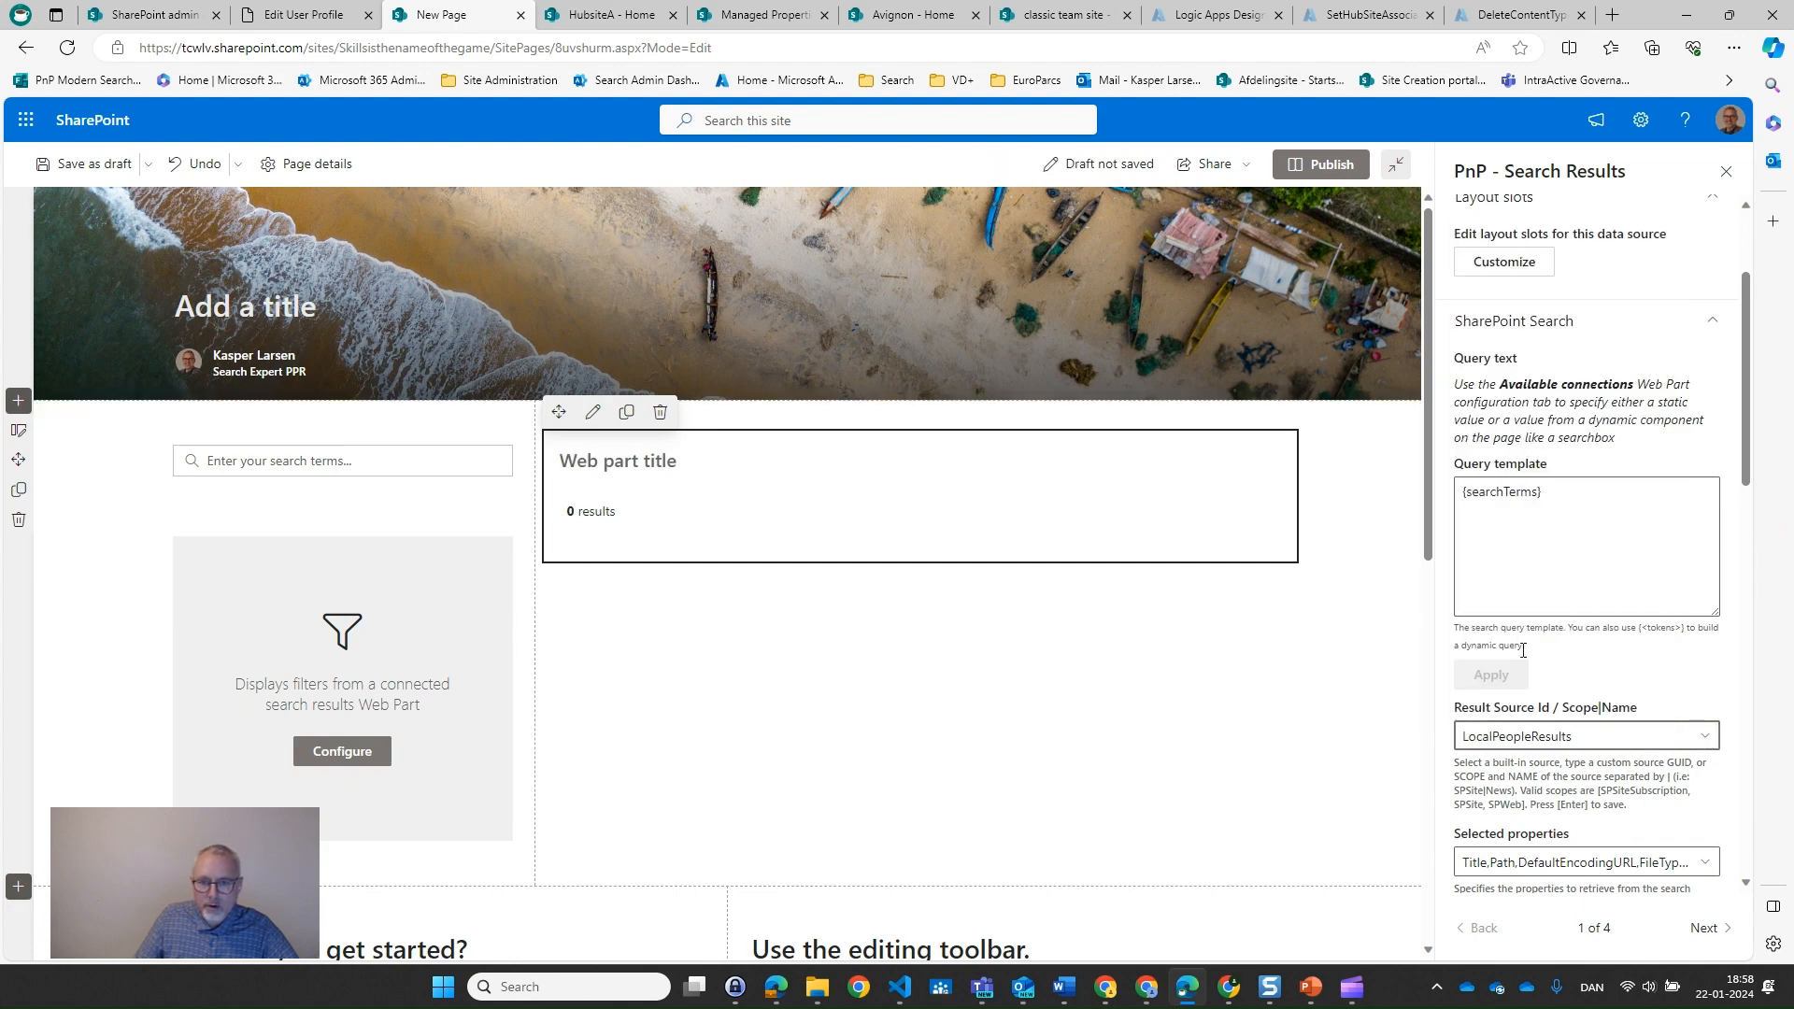
Append * after {searchTerms} in the query template of the search results and apply it
left_click(1585, 502)
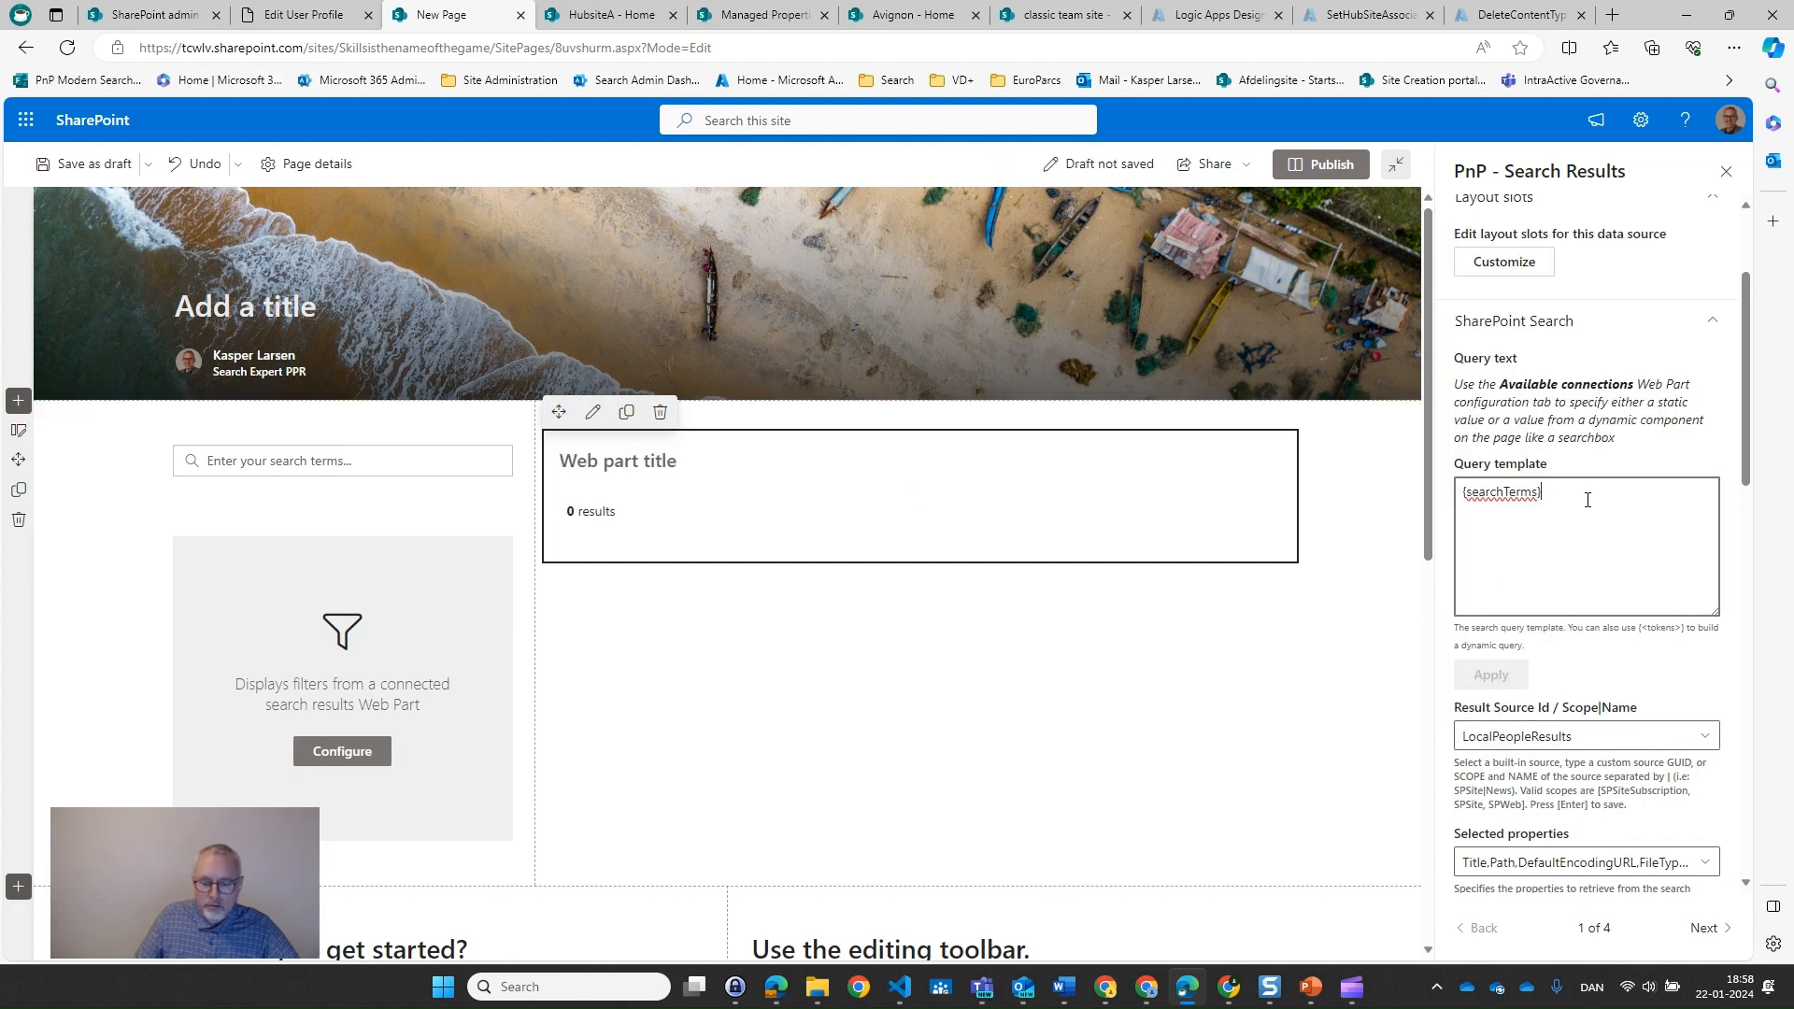
type("*")
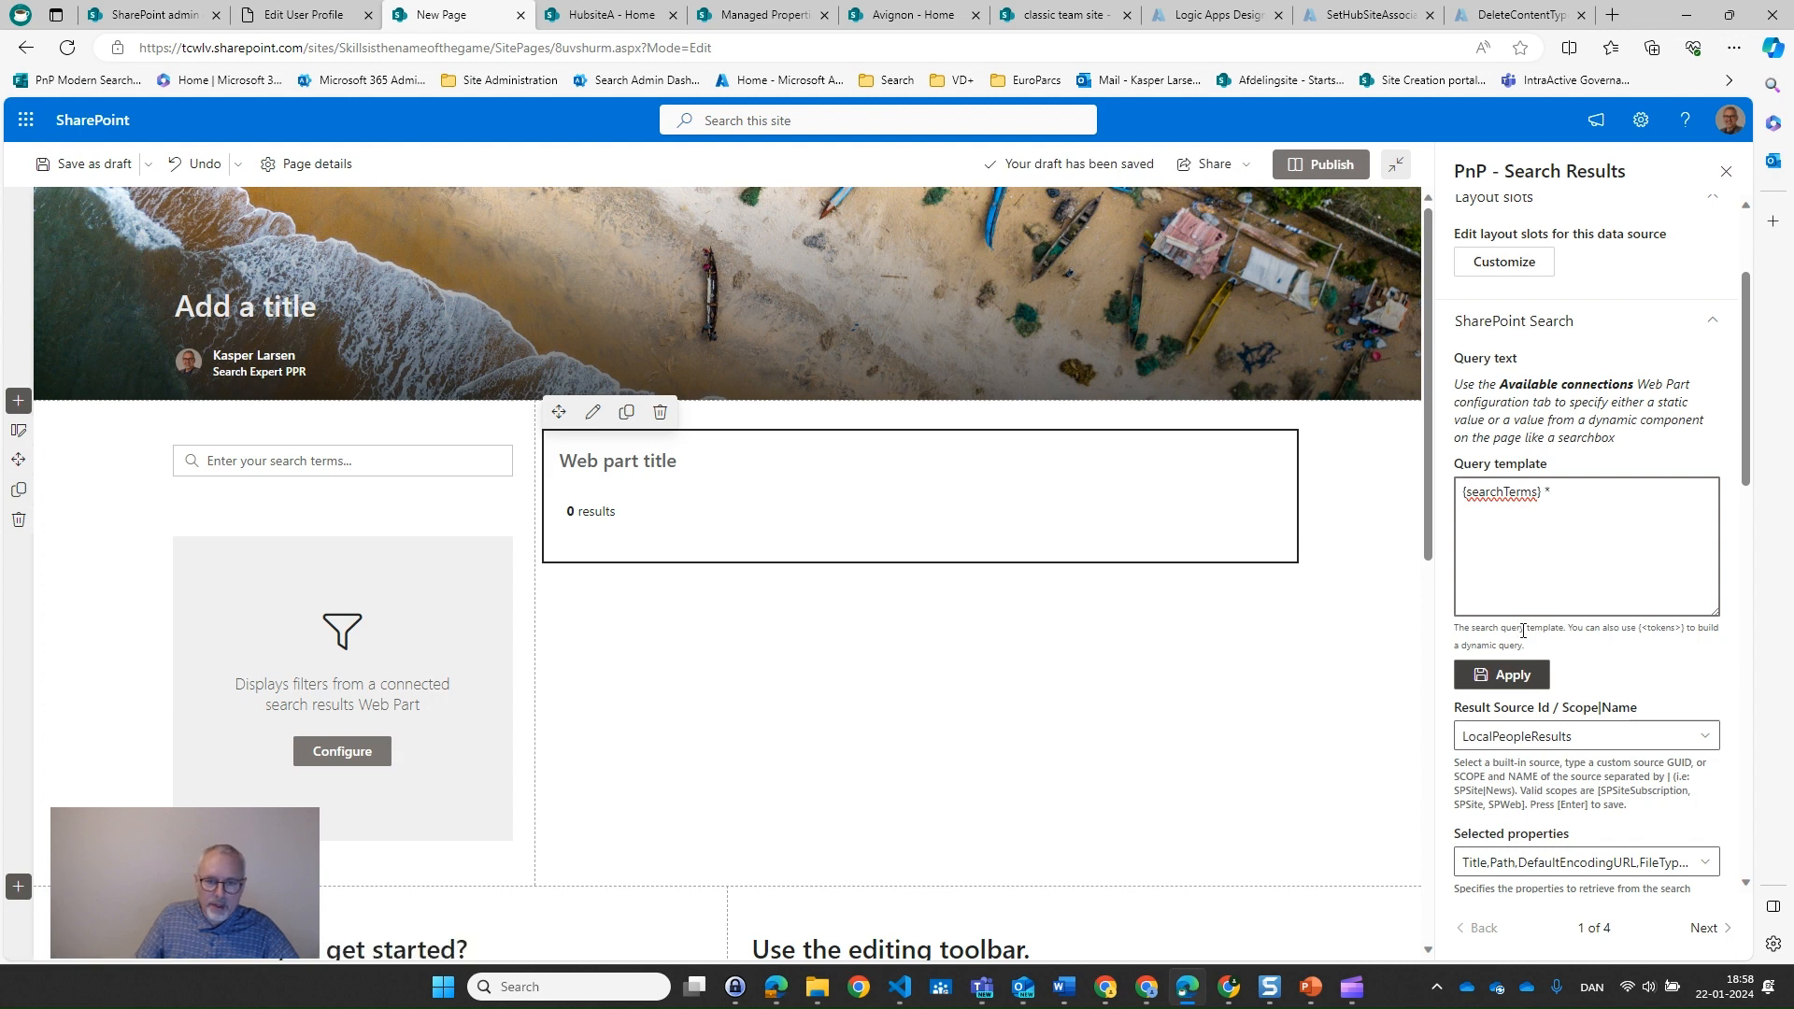
left_click(1503, 673)
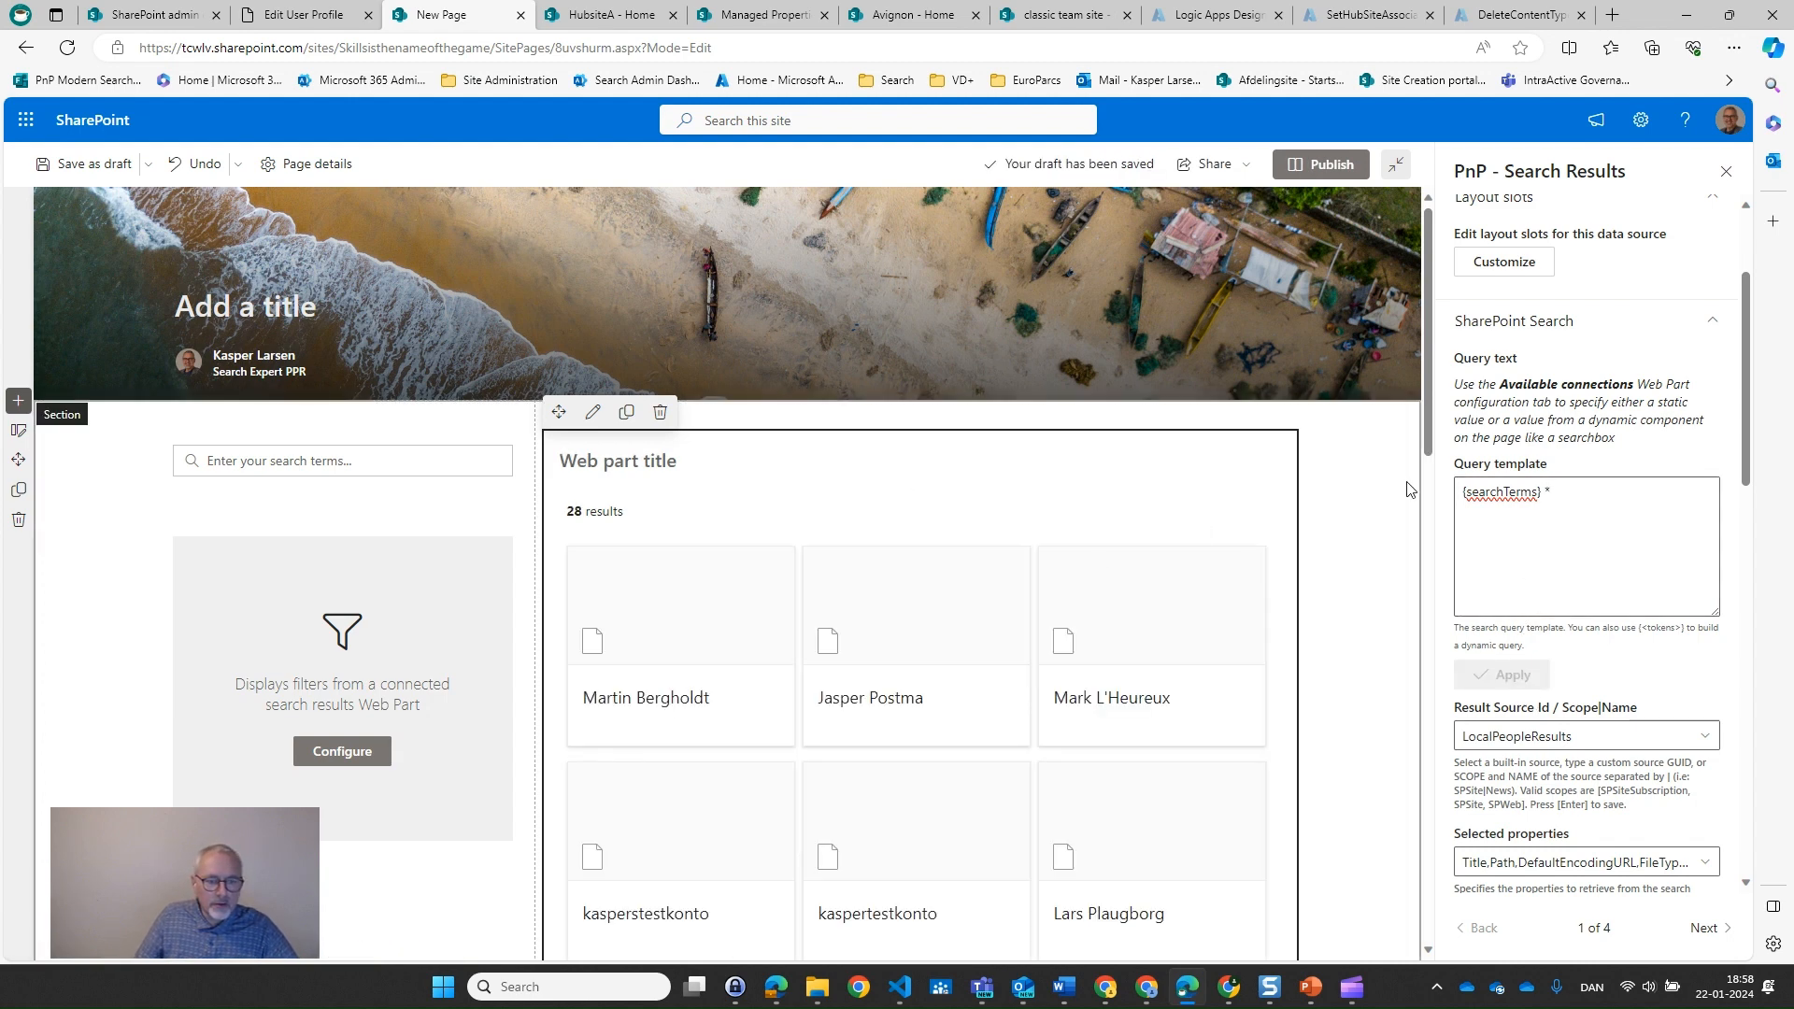
Switch the layout of the search results web part to People
left_click_drag(1749, 412, 1749, 583)
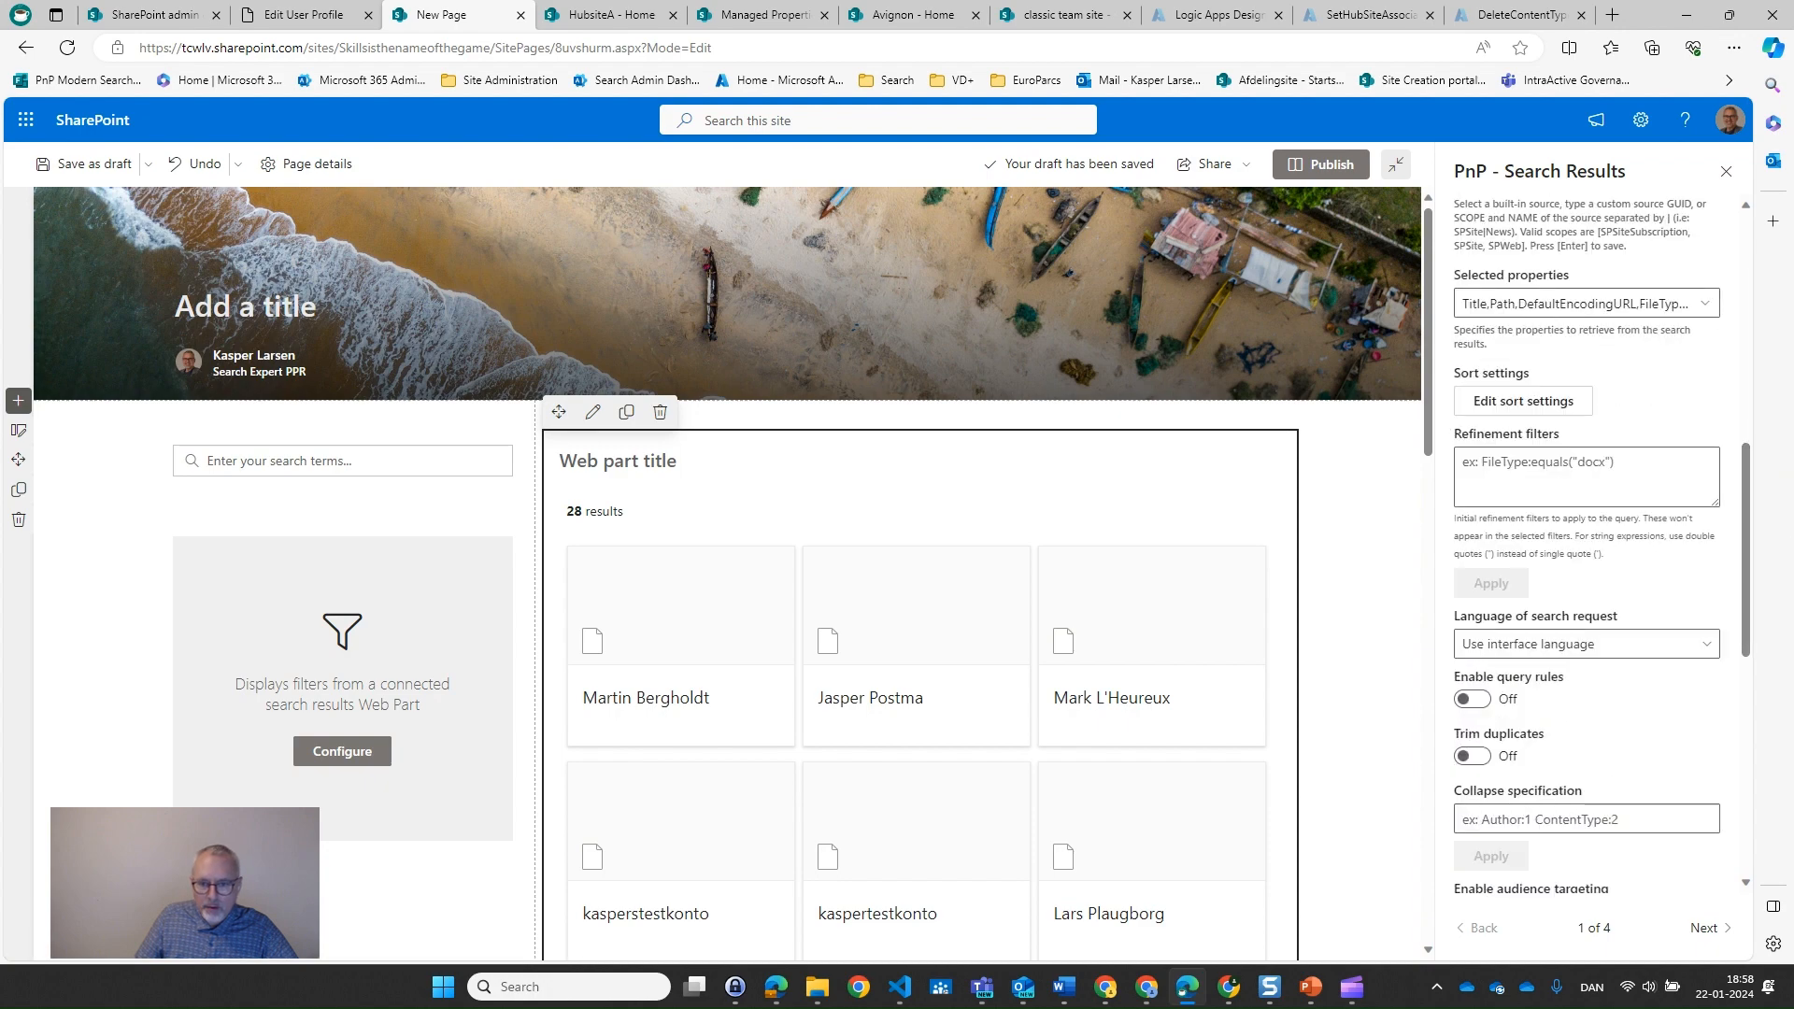
left_click(1703, 928)
left_click(1497, 528)
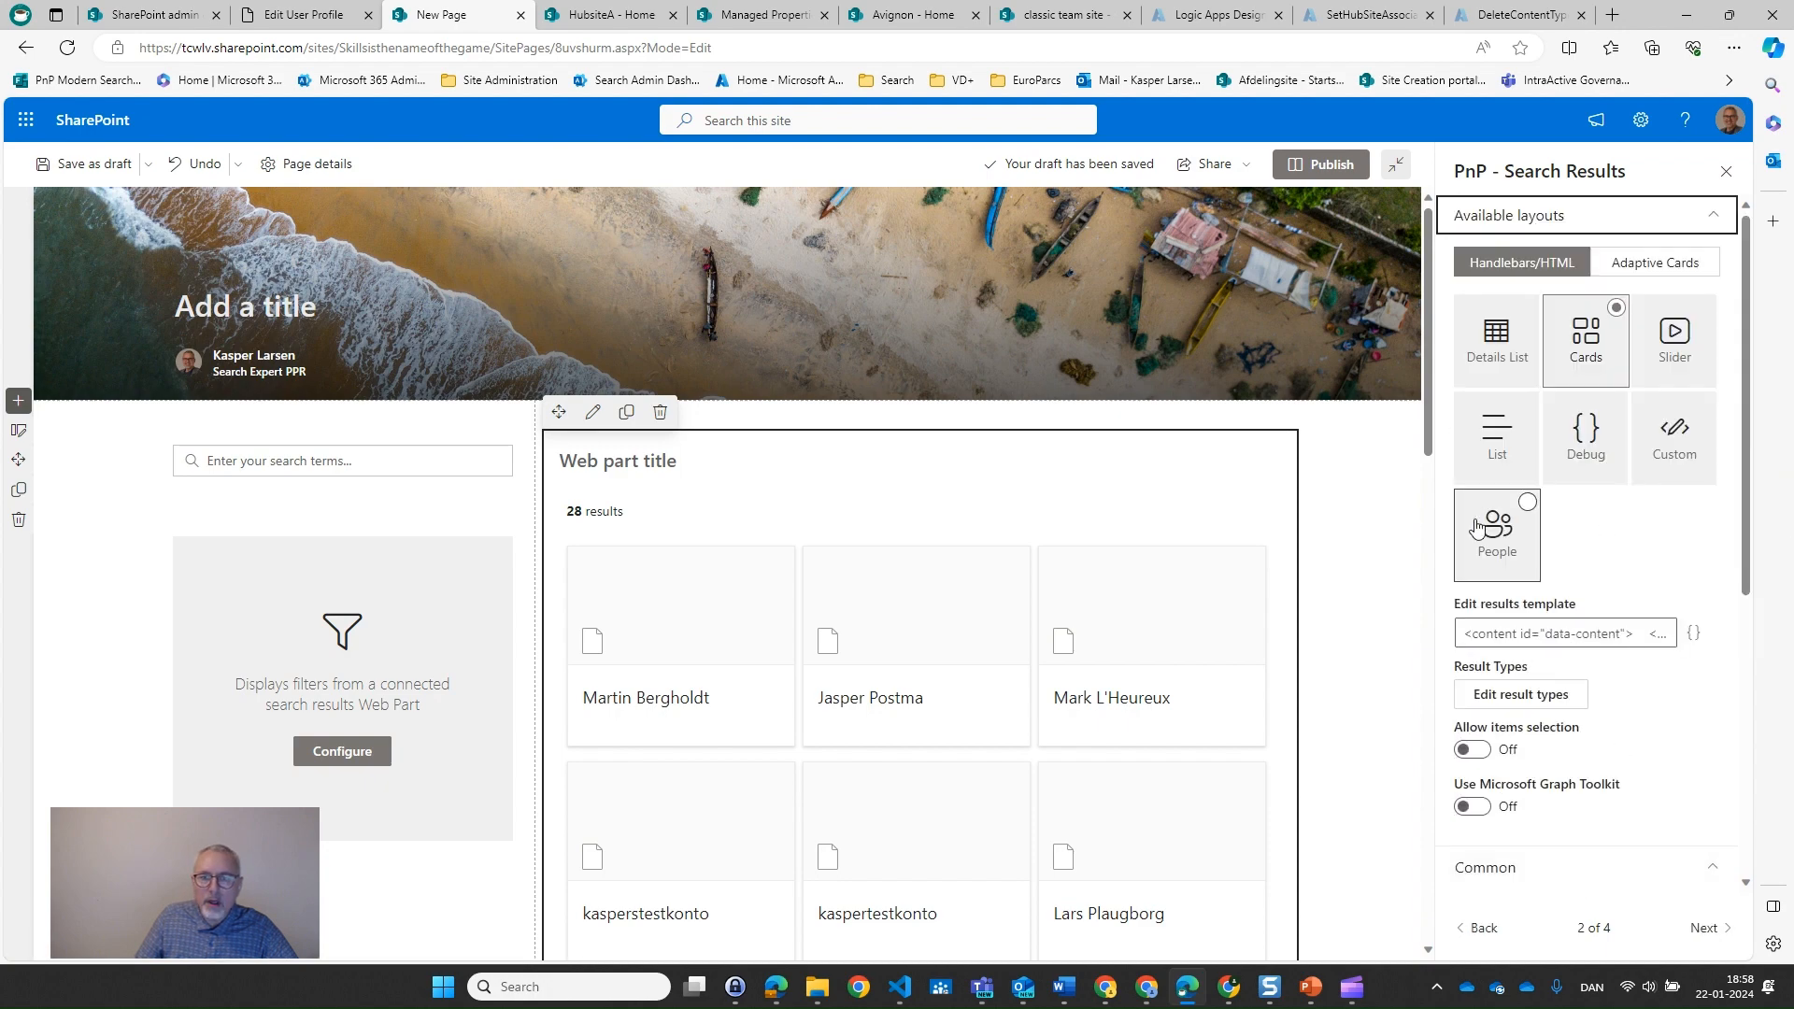
Enable the persona card on hover (LPC) and set the component size of the People layout to Extra large
left_click_drag(1743, 548, 1711, 843)
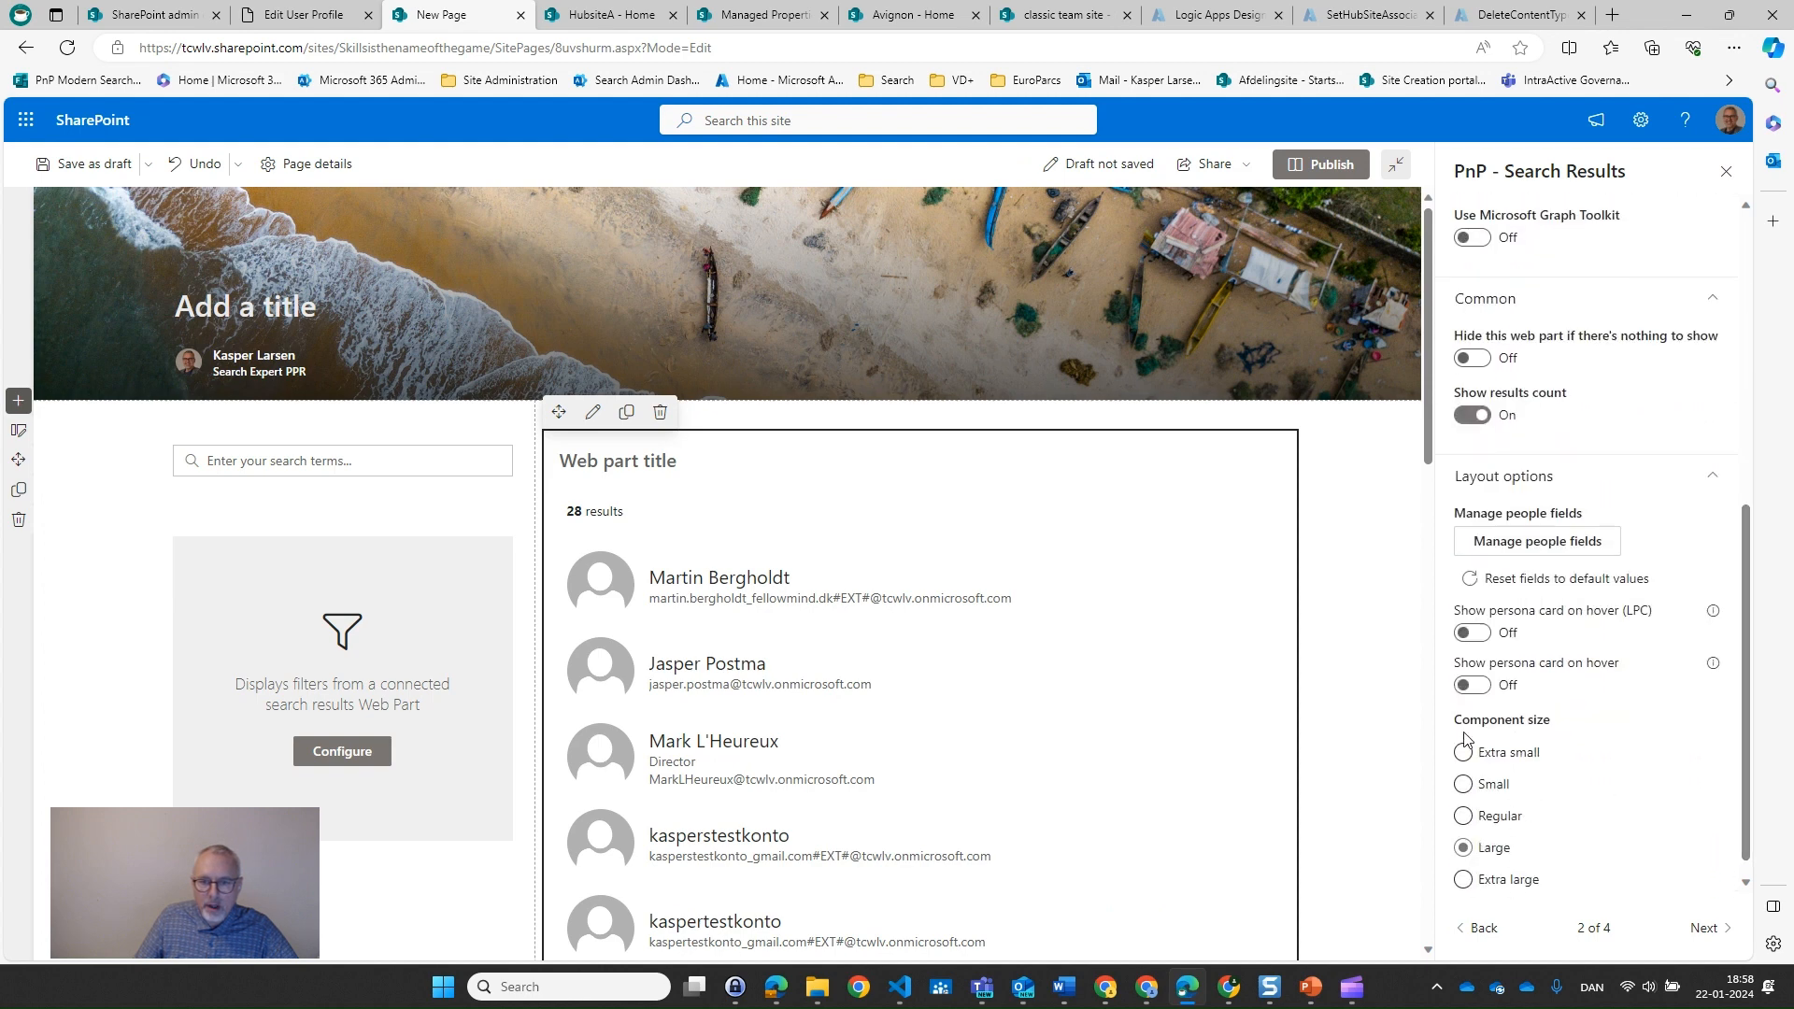
left_click(1473, 632)
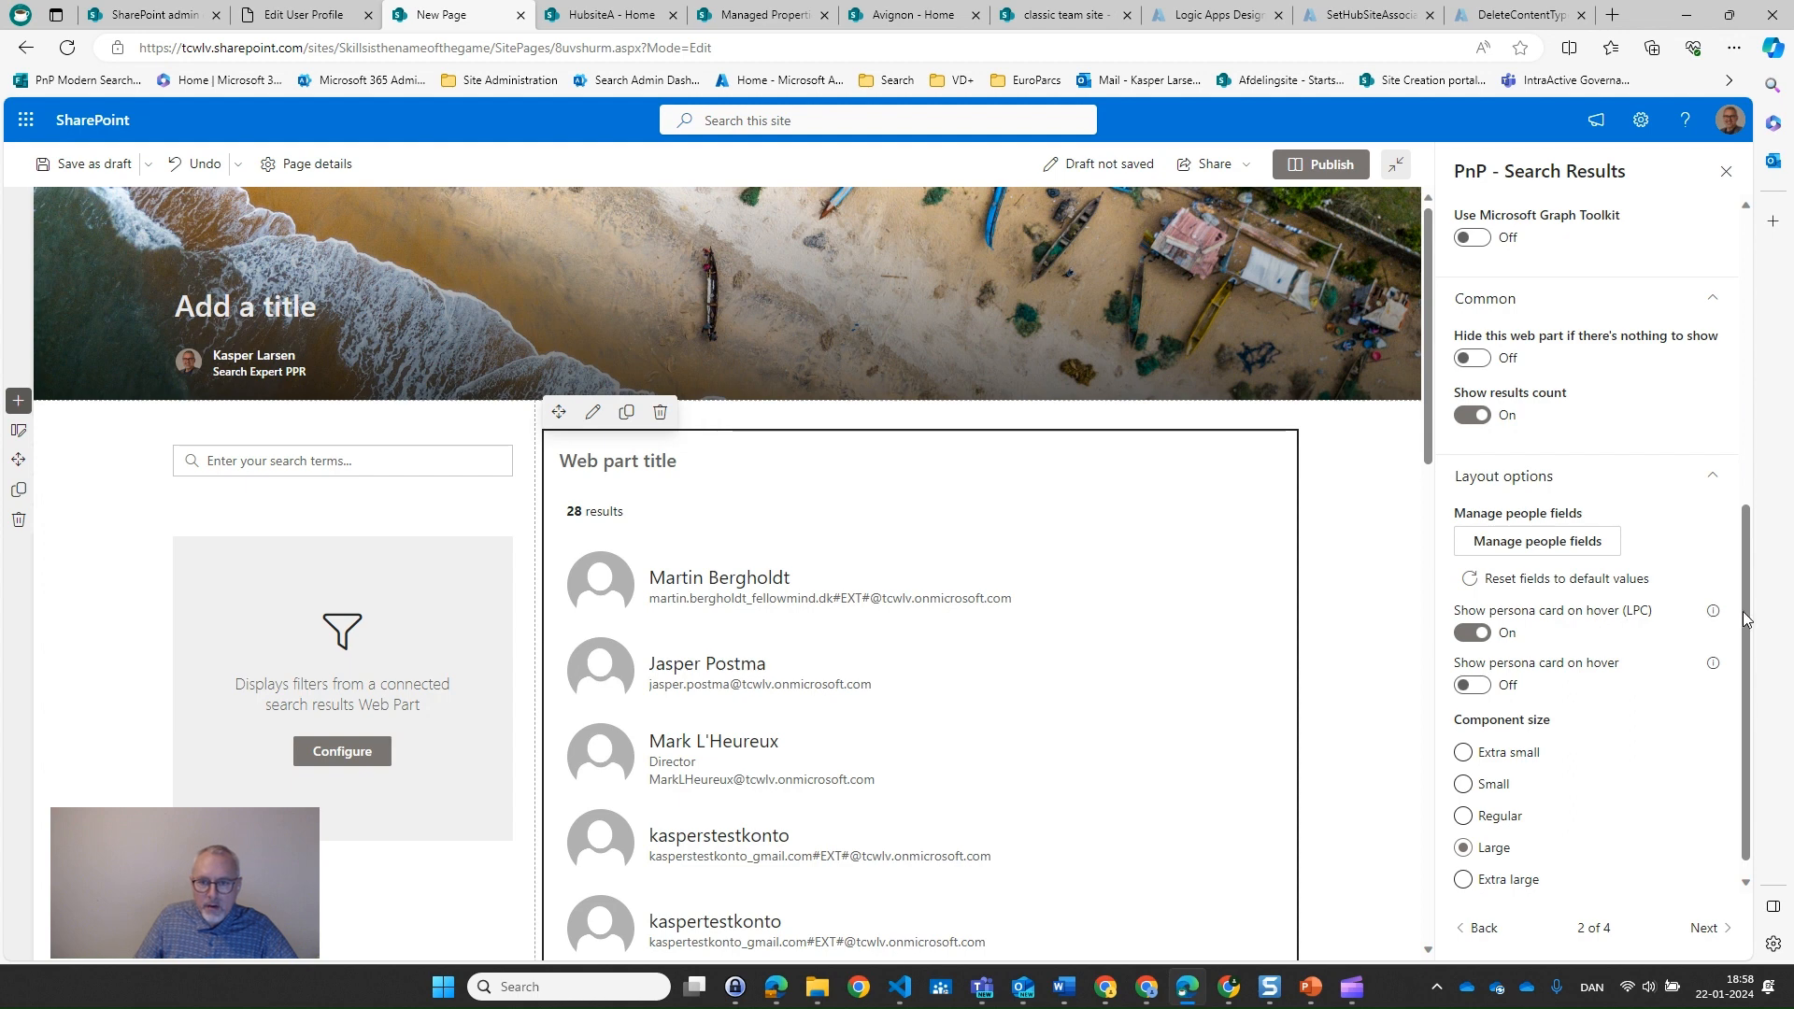
scroll(1744, 775, "down", 1)
left_click(1520, 869)
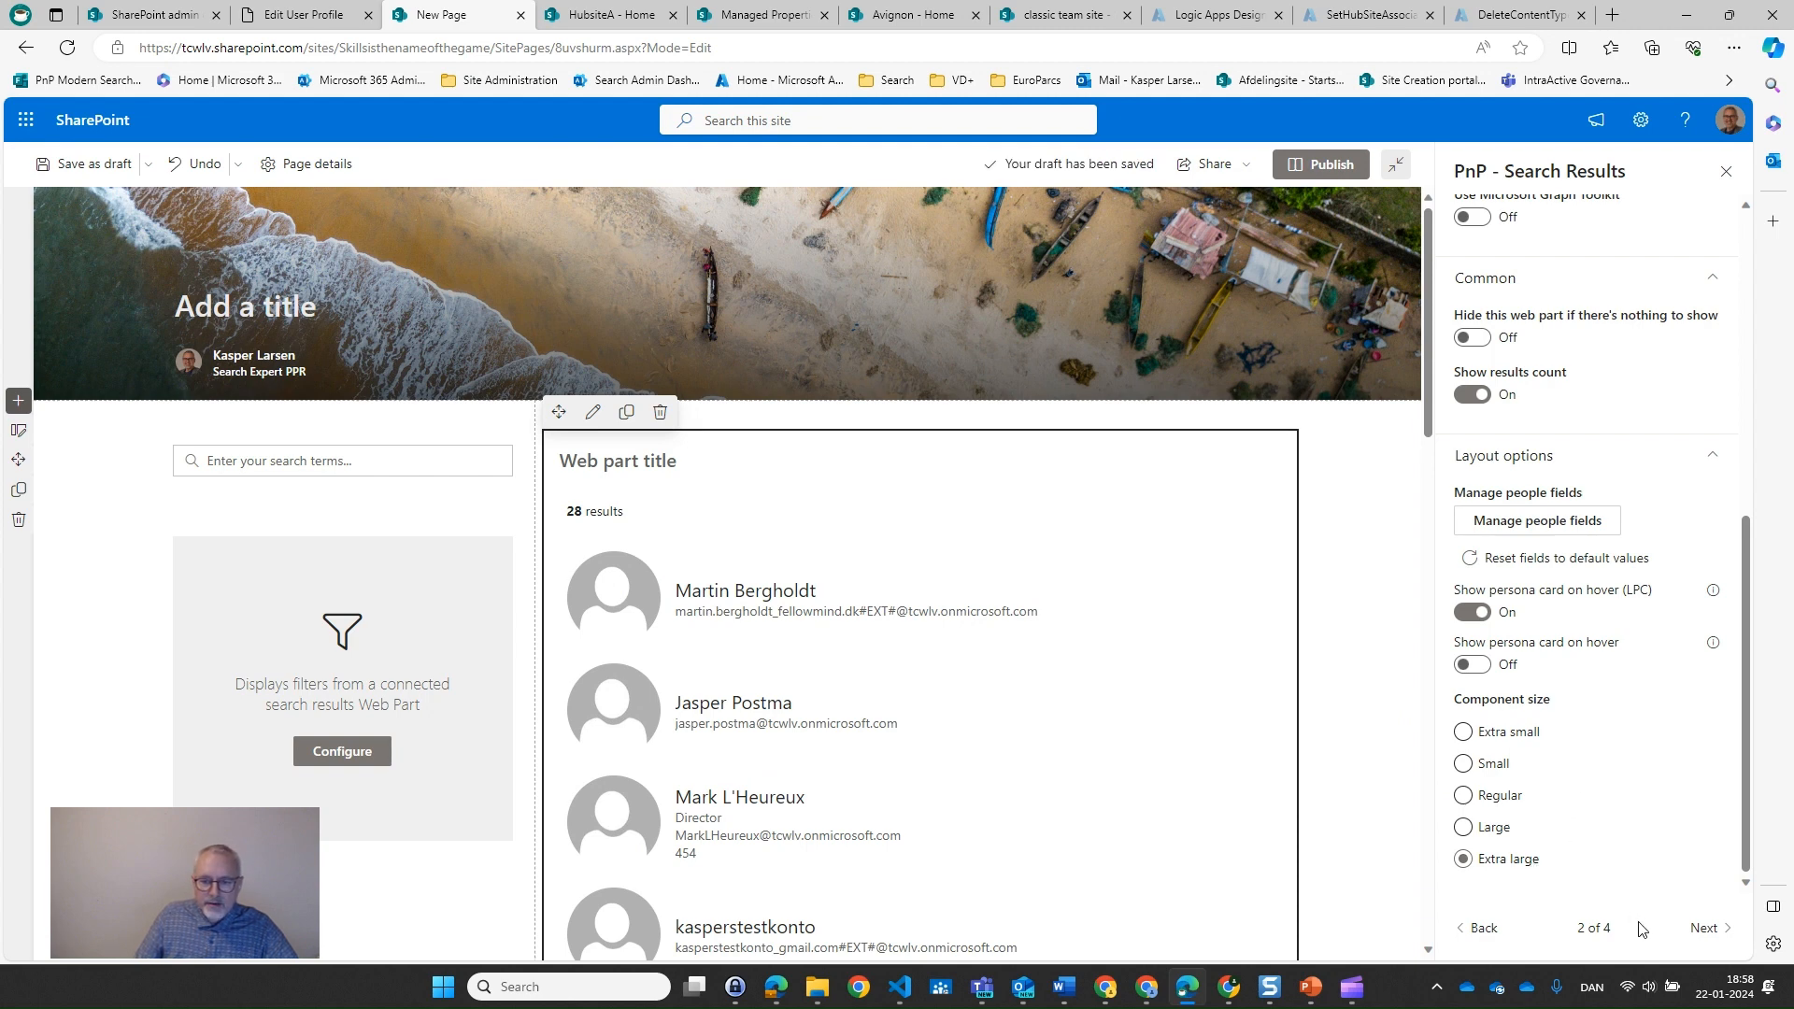
Turn on input query text for the search results and connect it dynamically to the PnP Search Box's Search query
left_click(1706, 928)
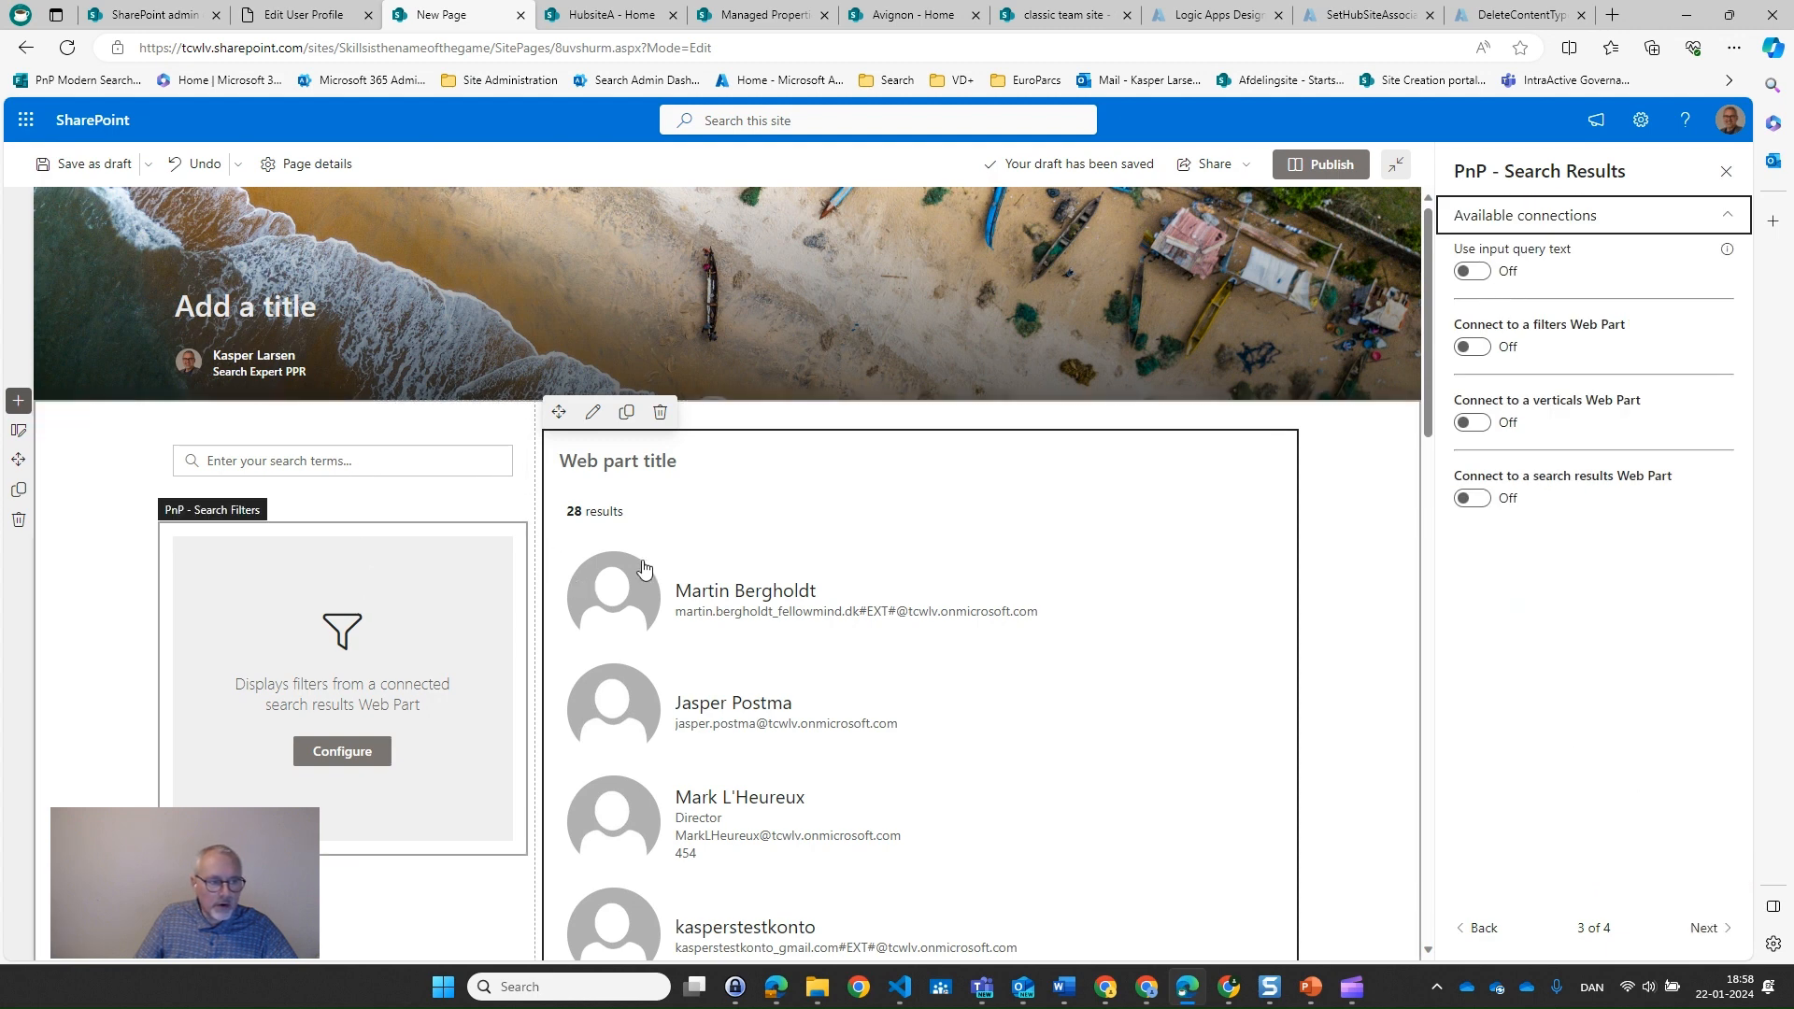
left_click(1473, 272)
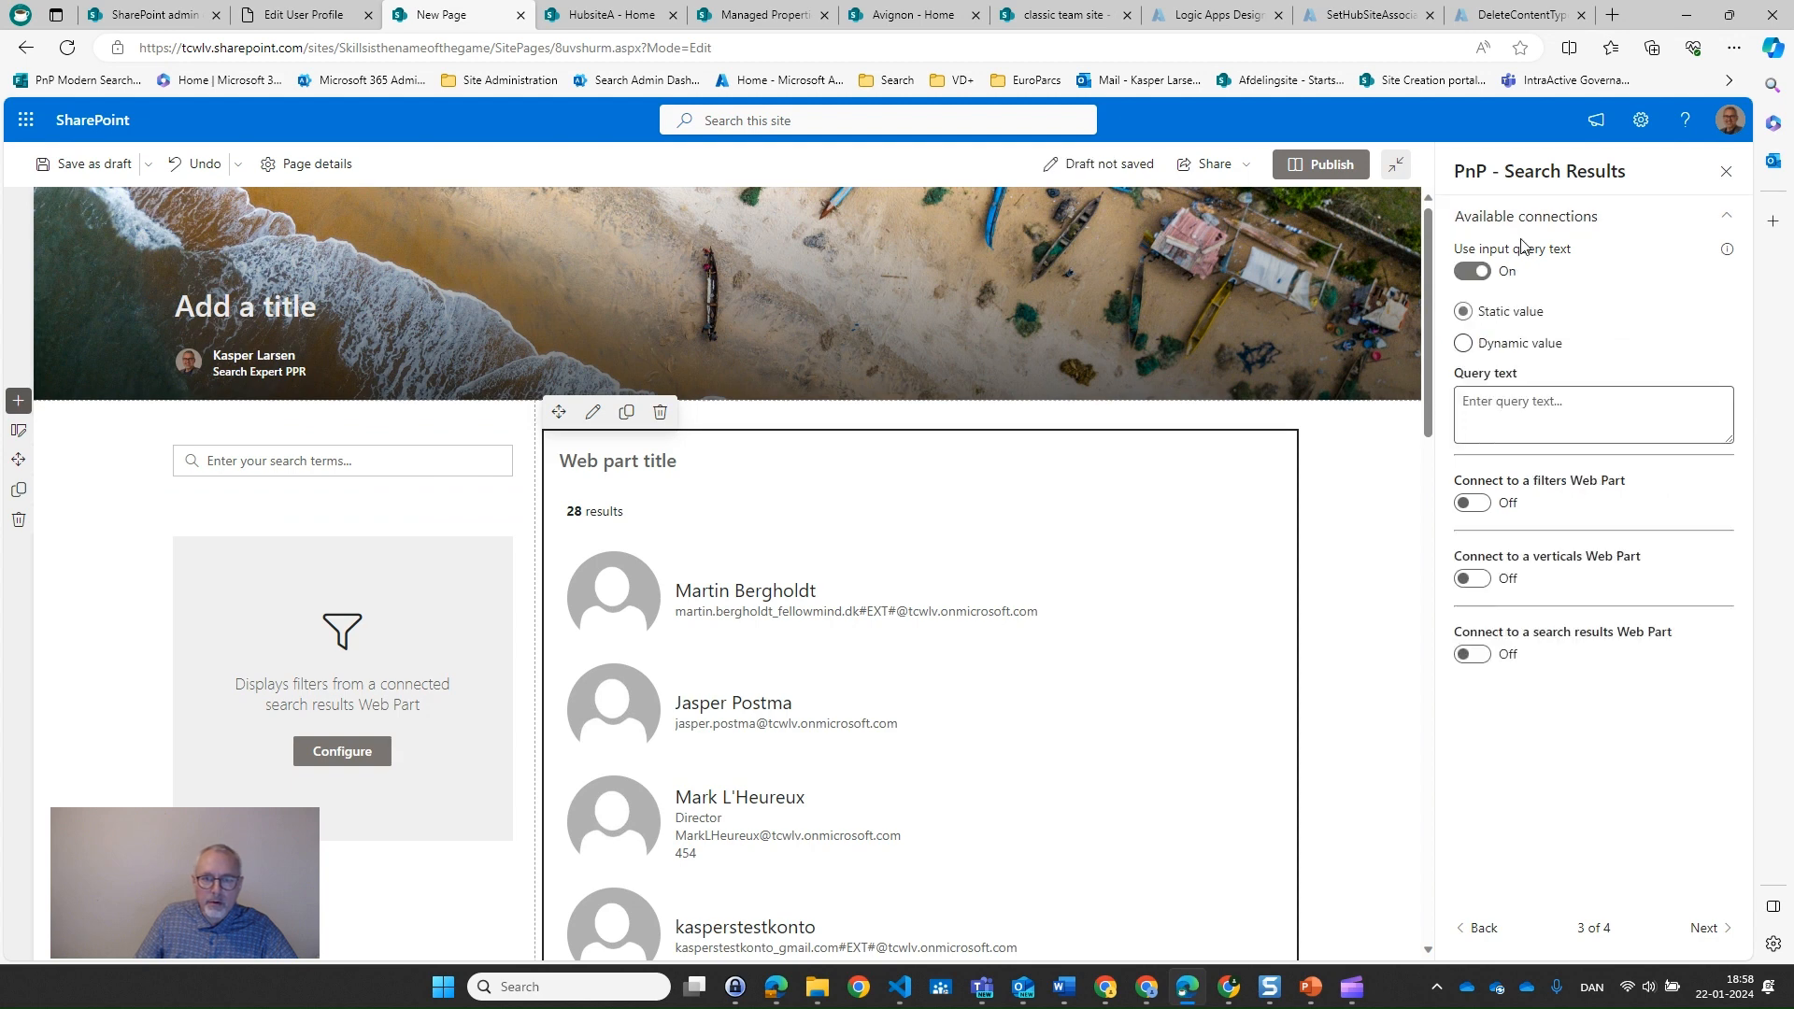
left_click(1463, 343)
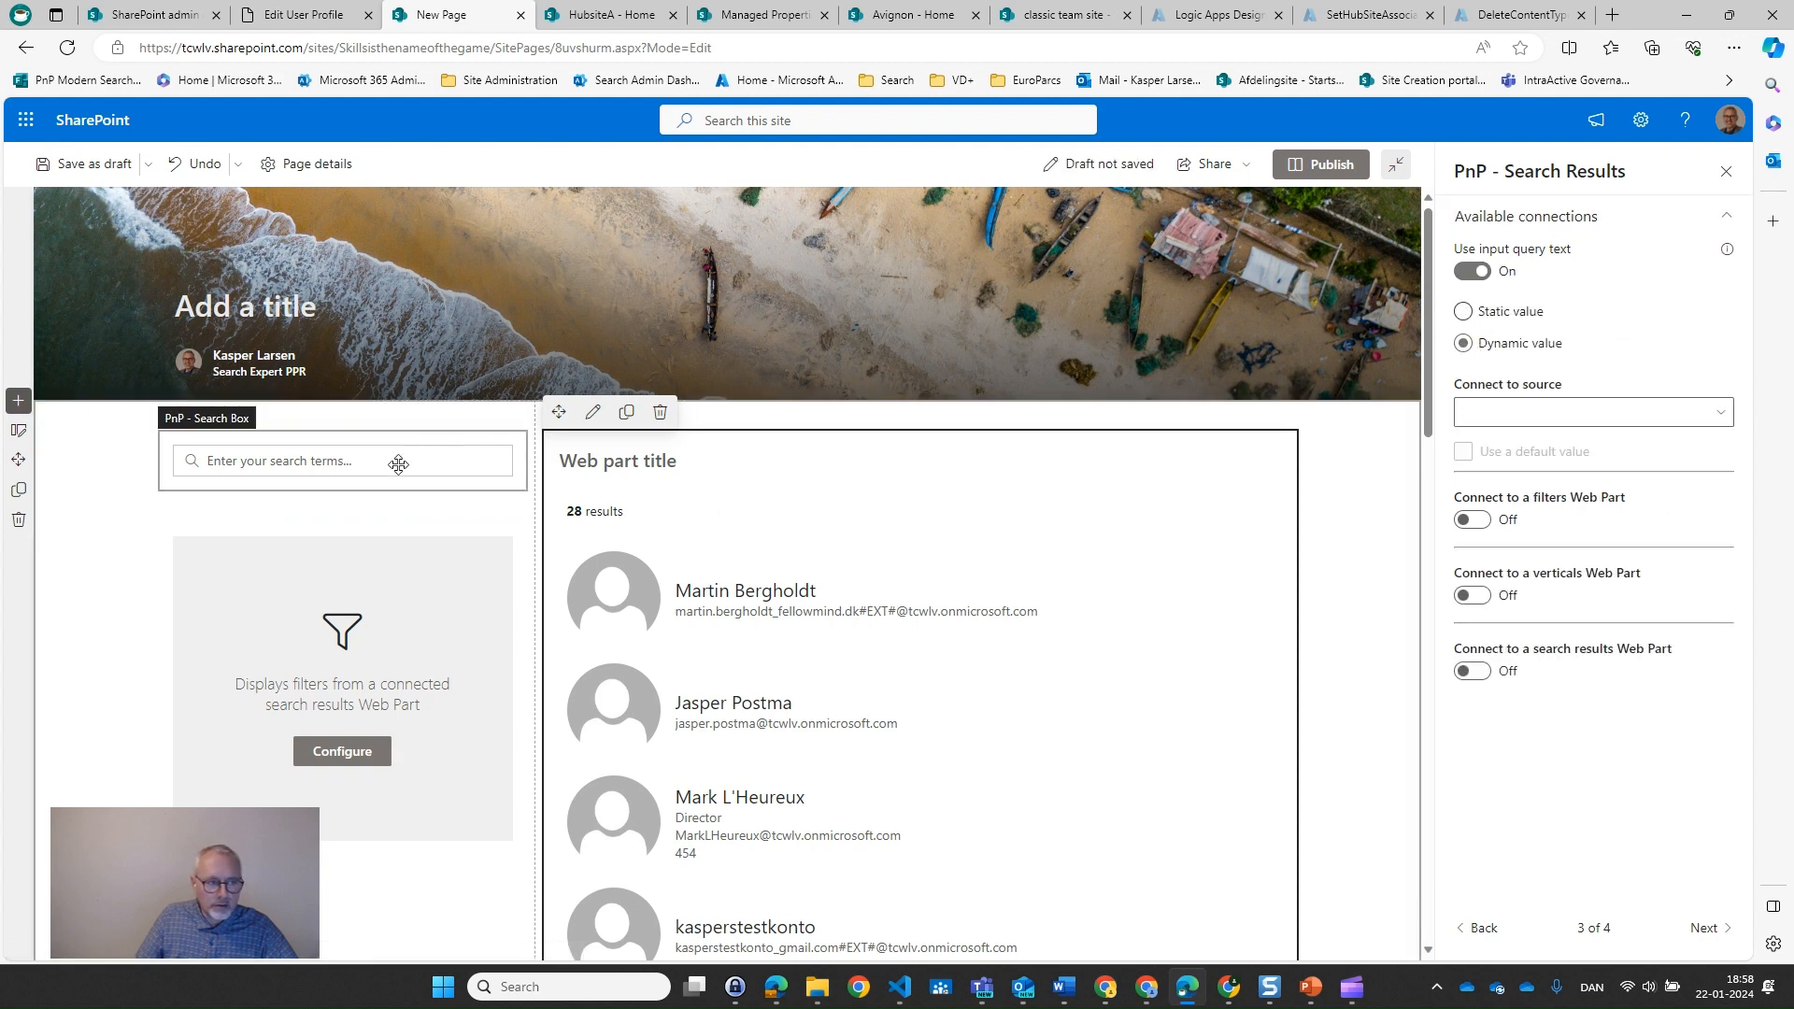
left_click(1508, 413)
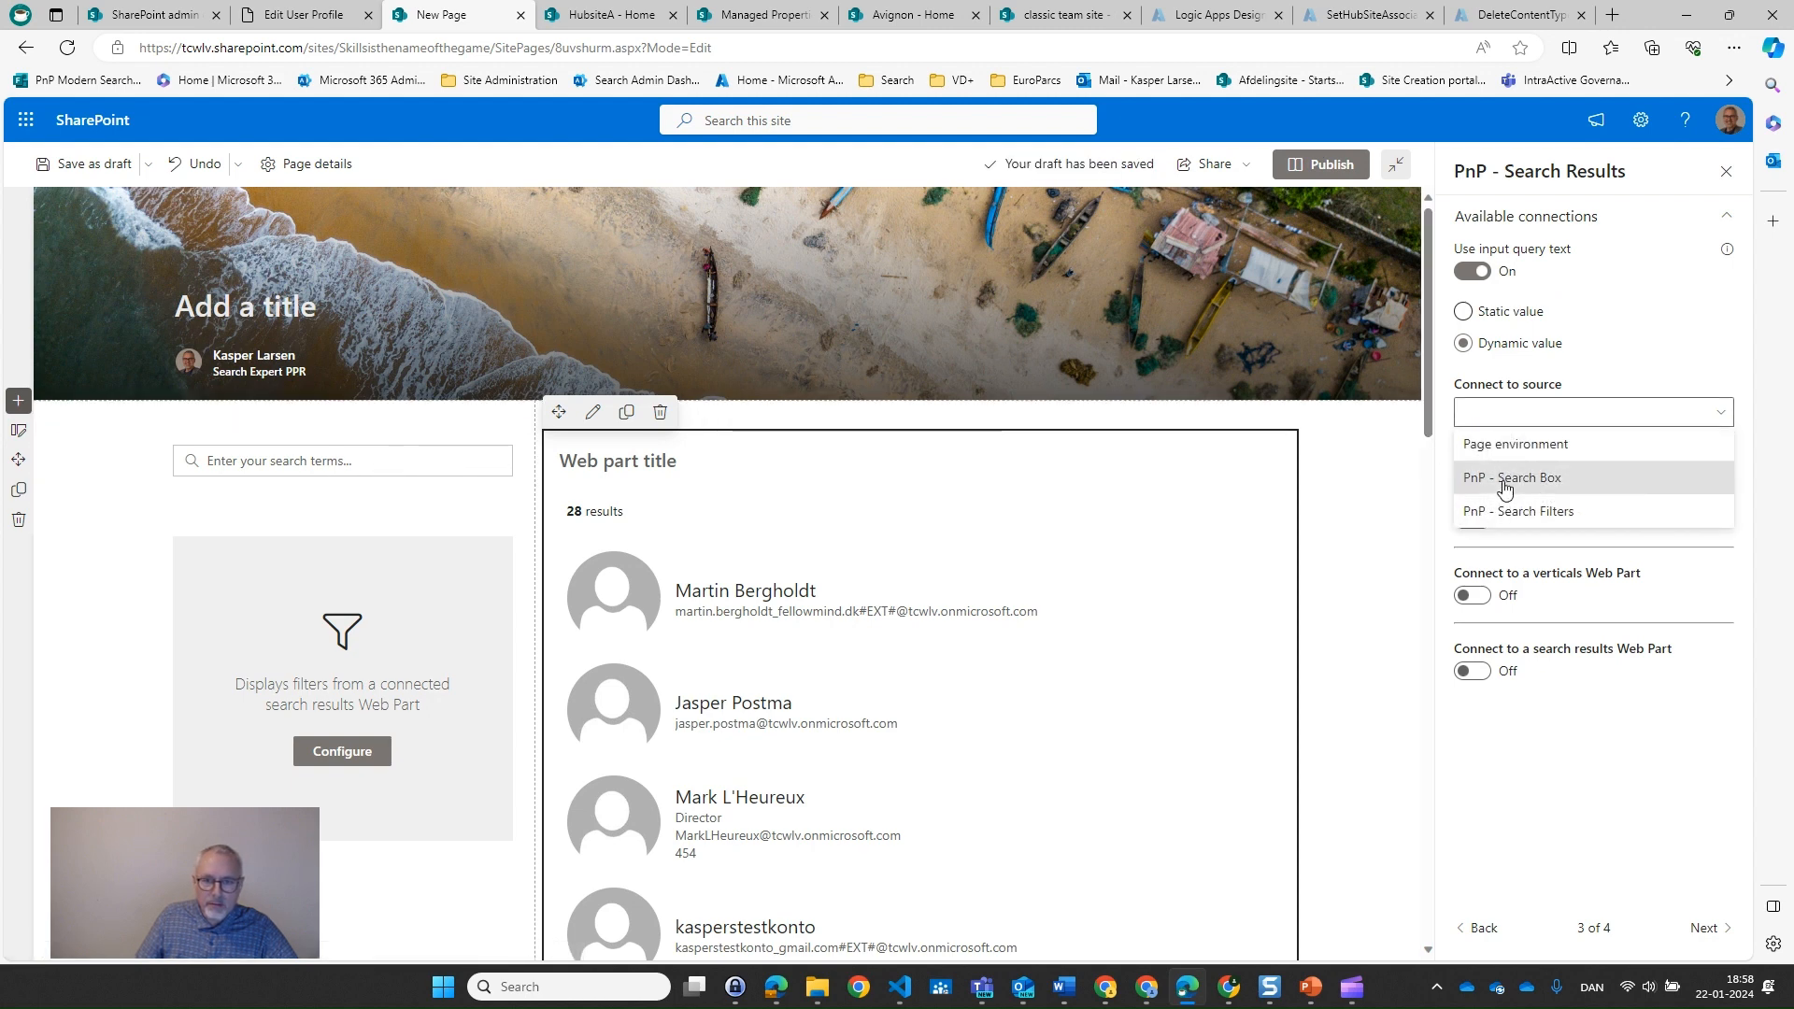
left_click(1505, 488)
left_click(1511, 473)
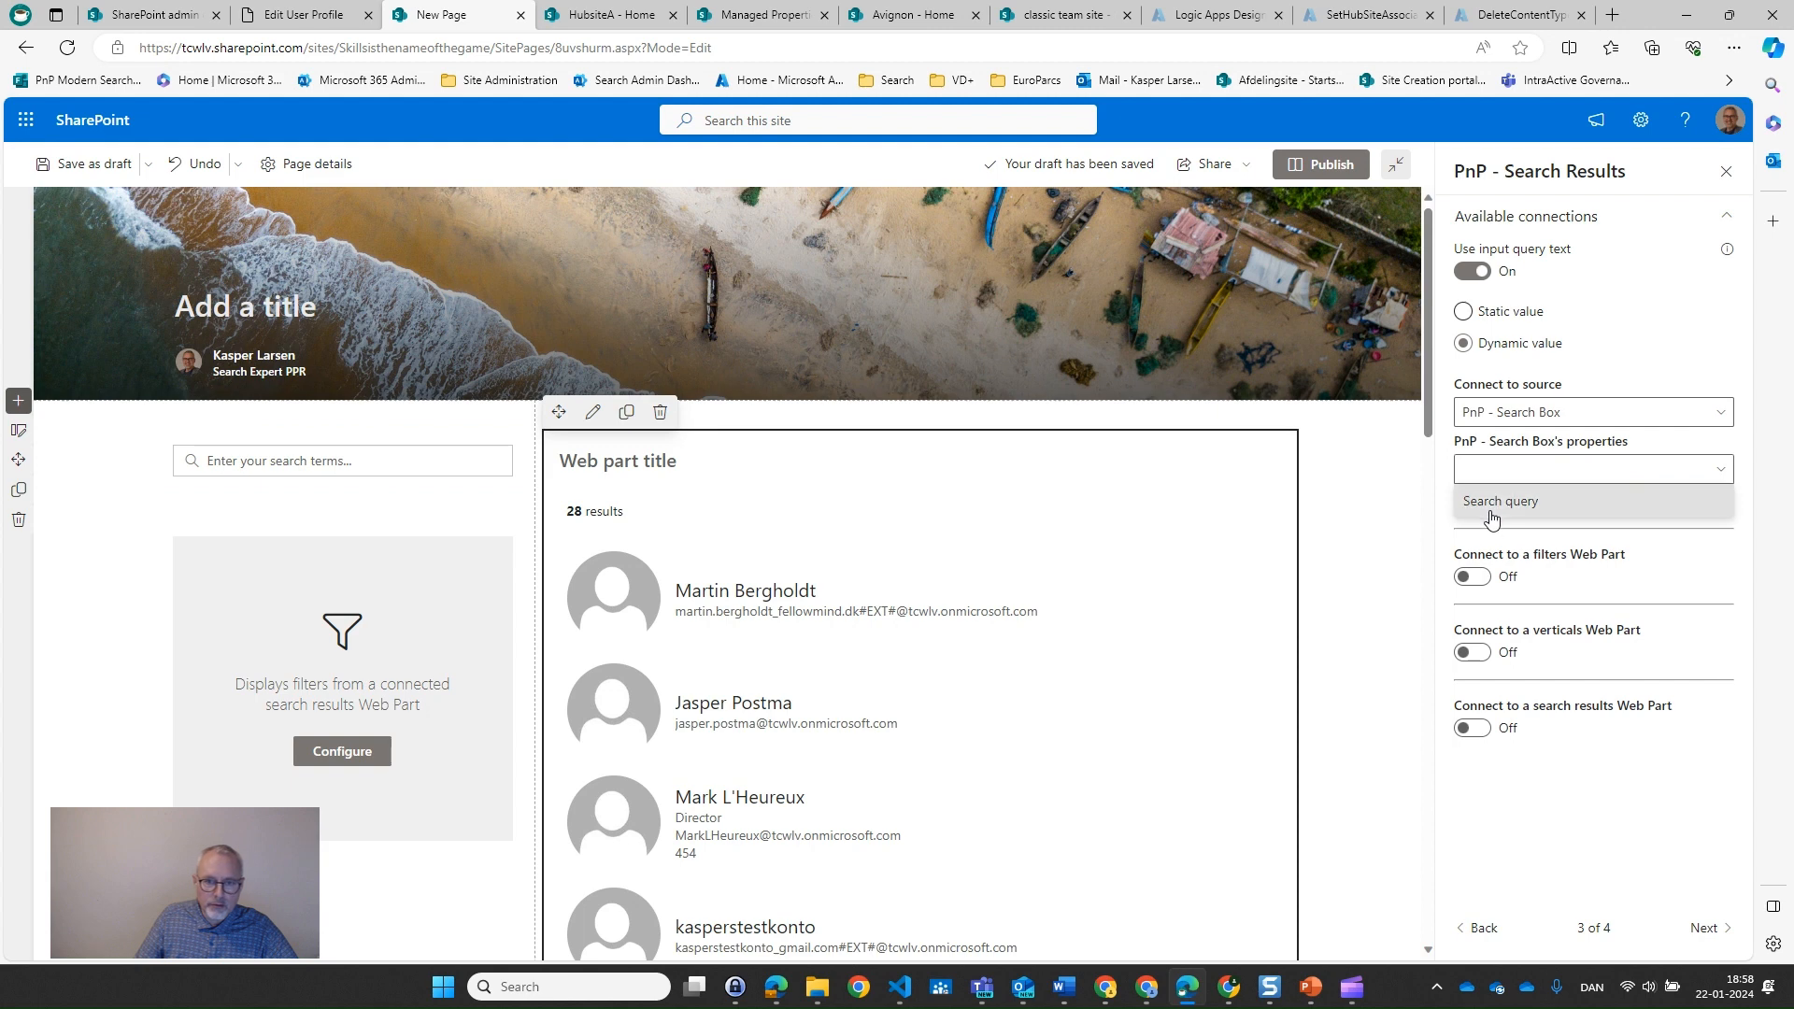
left_click(1492, 506)
Enable a default value for the query text connection and set it to *
left_click(1463, 508)
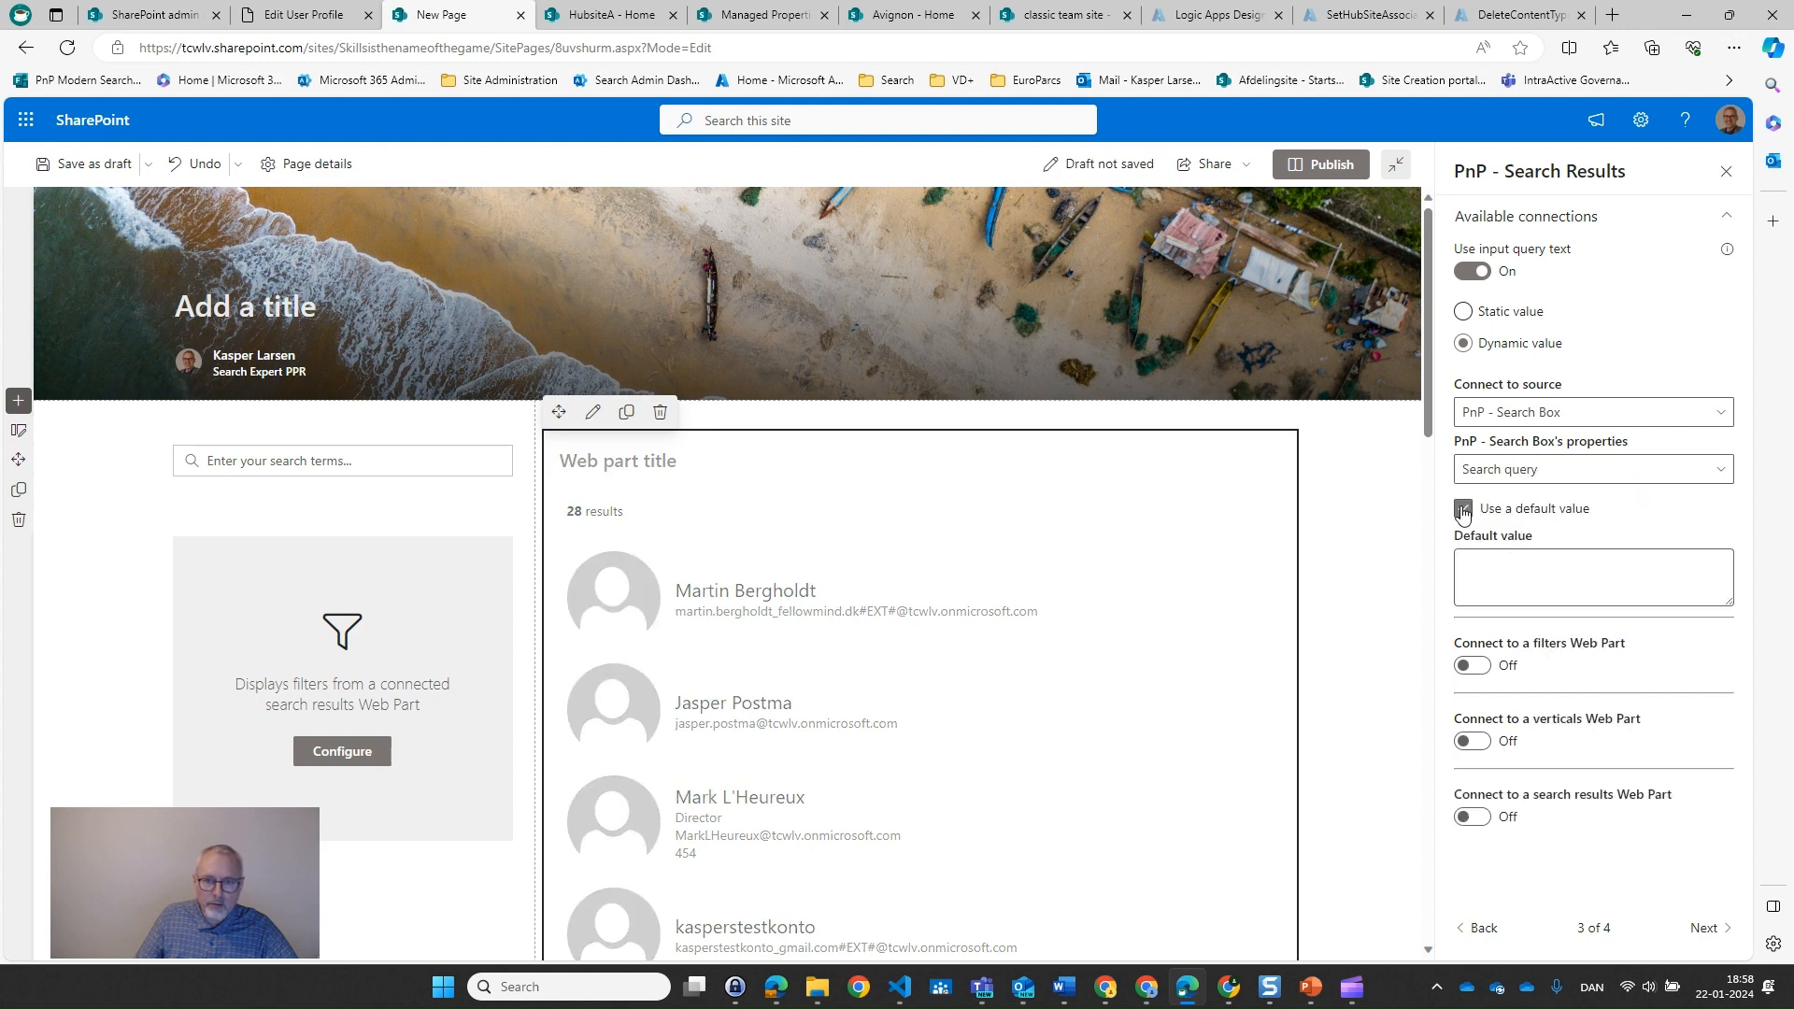
left_click(1482, 574)
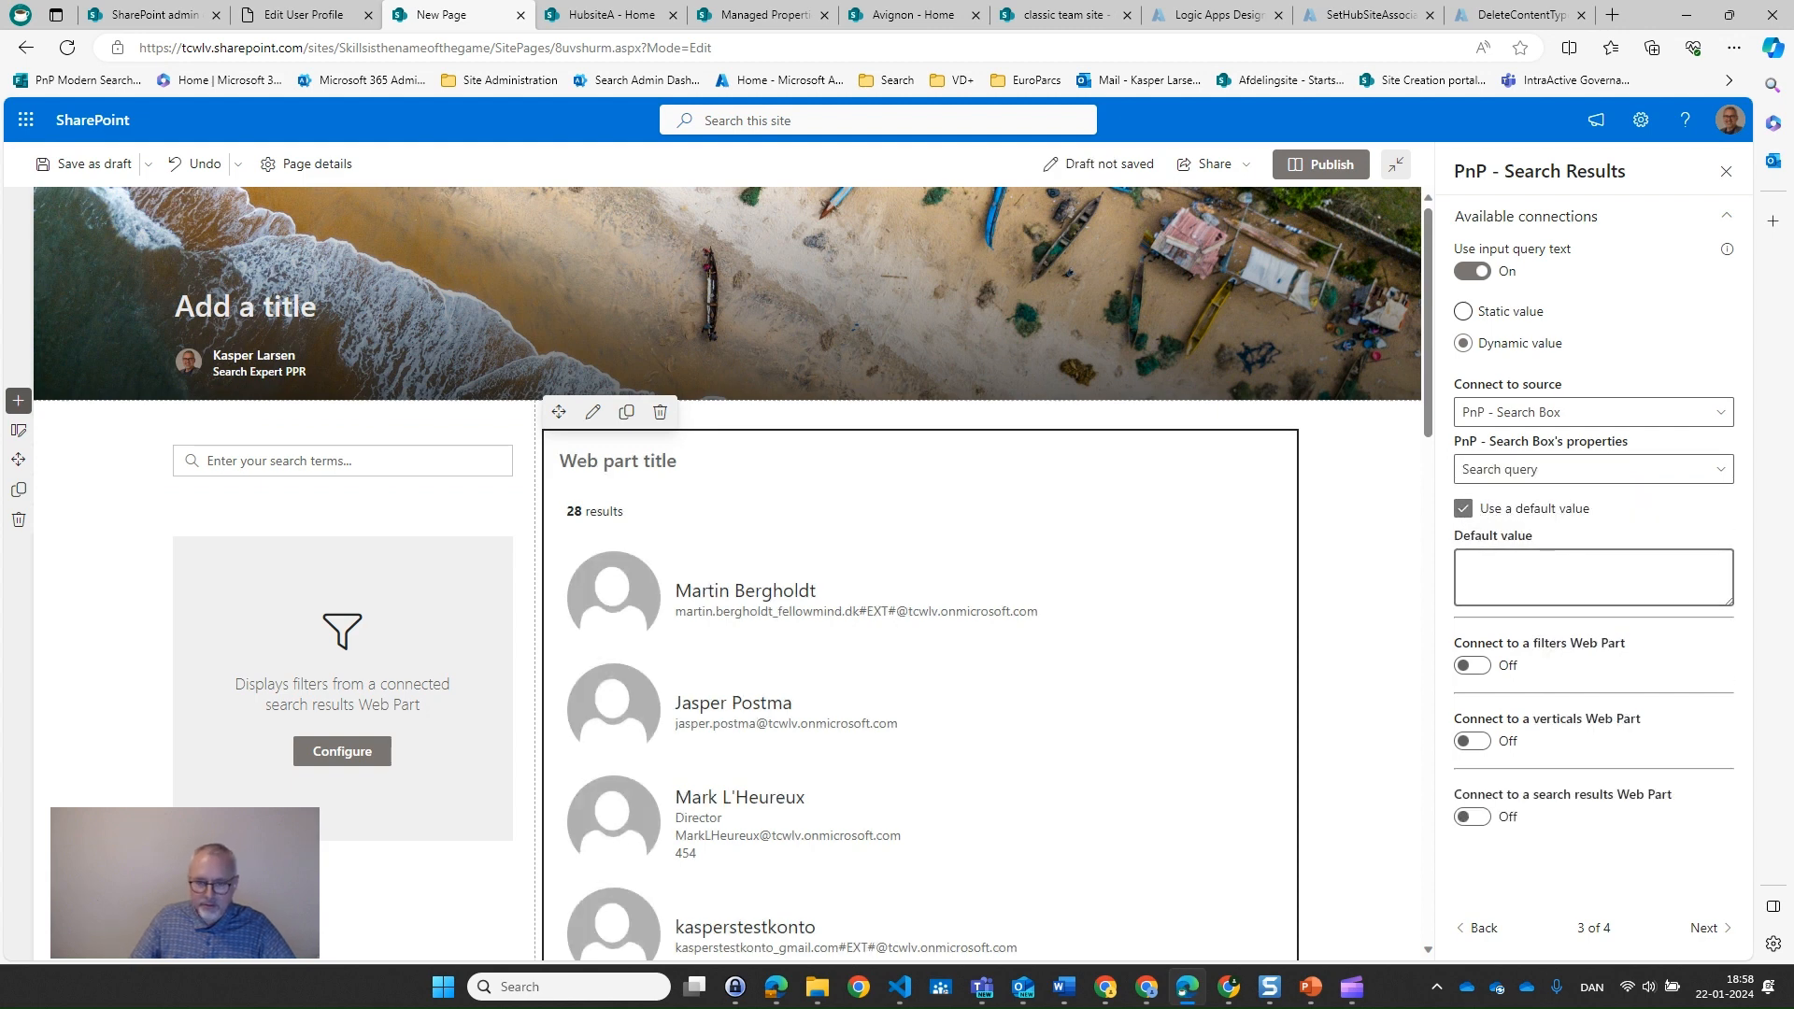
type("*")
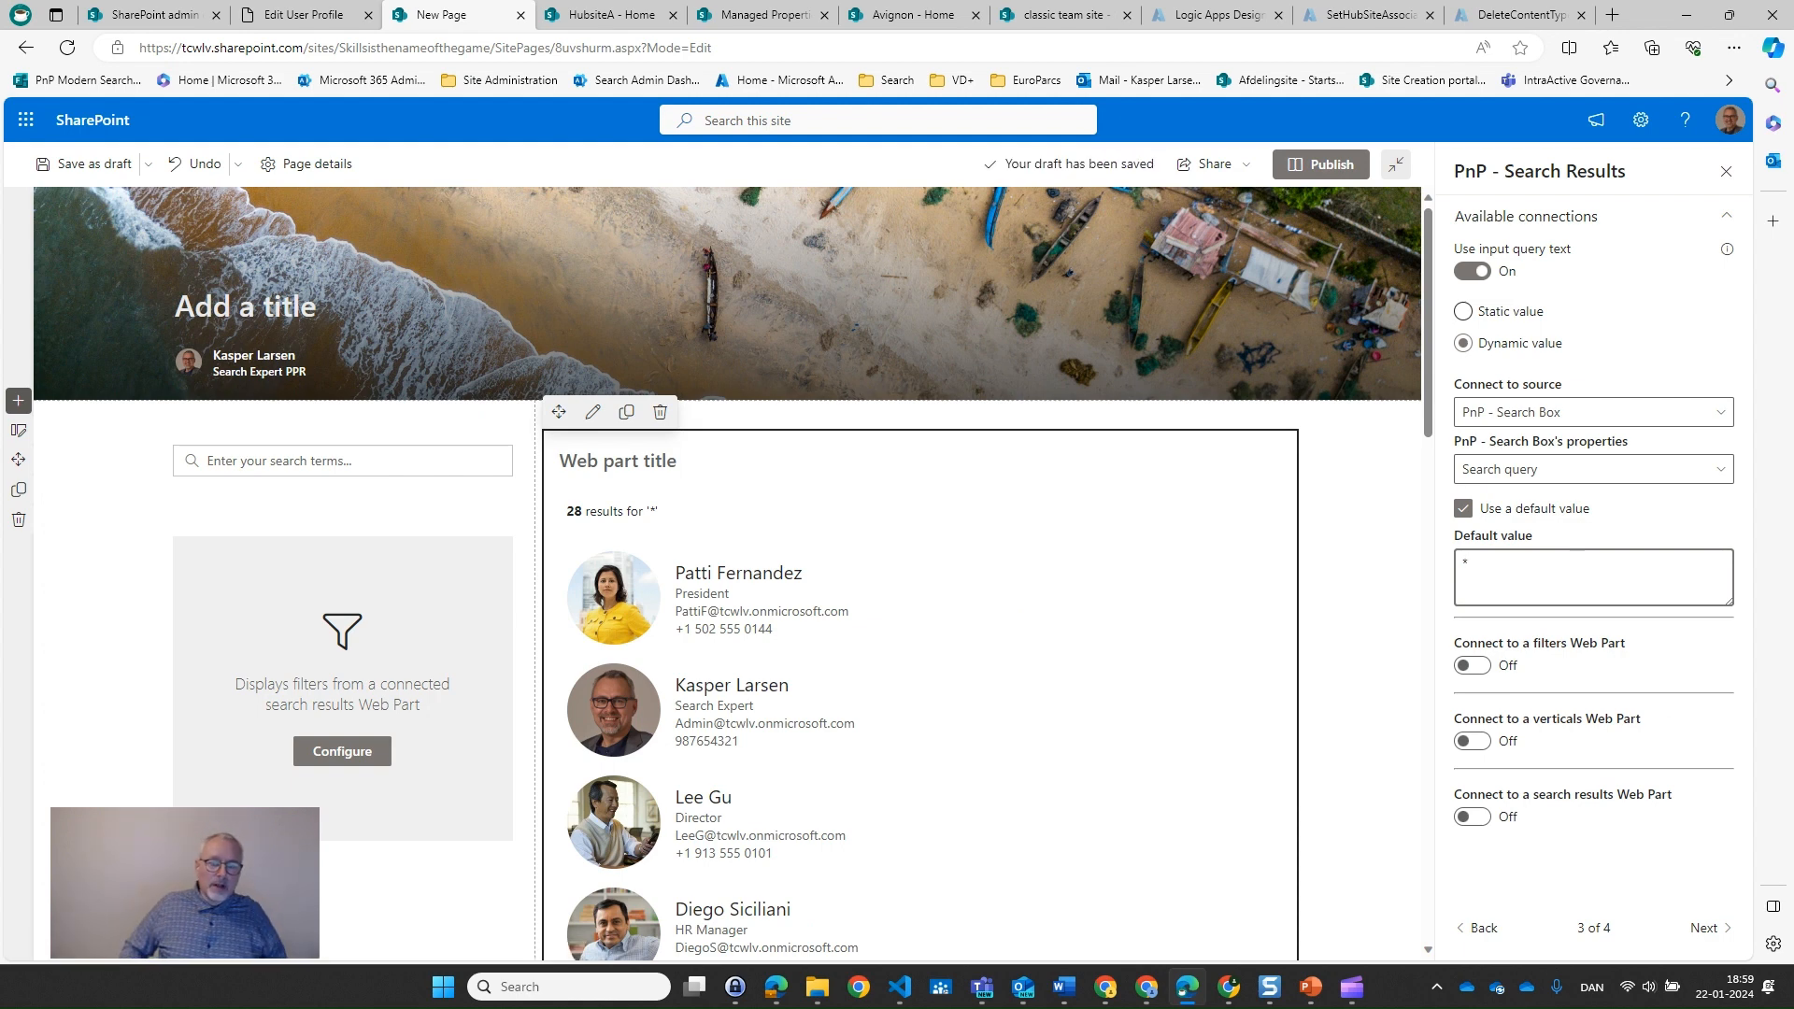
Connect the search results to the Search Filters web part on the page
left_click(1474, 666)
left_click(1499, 728)
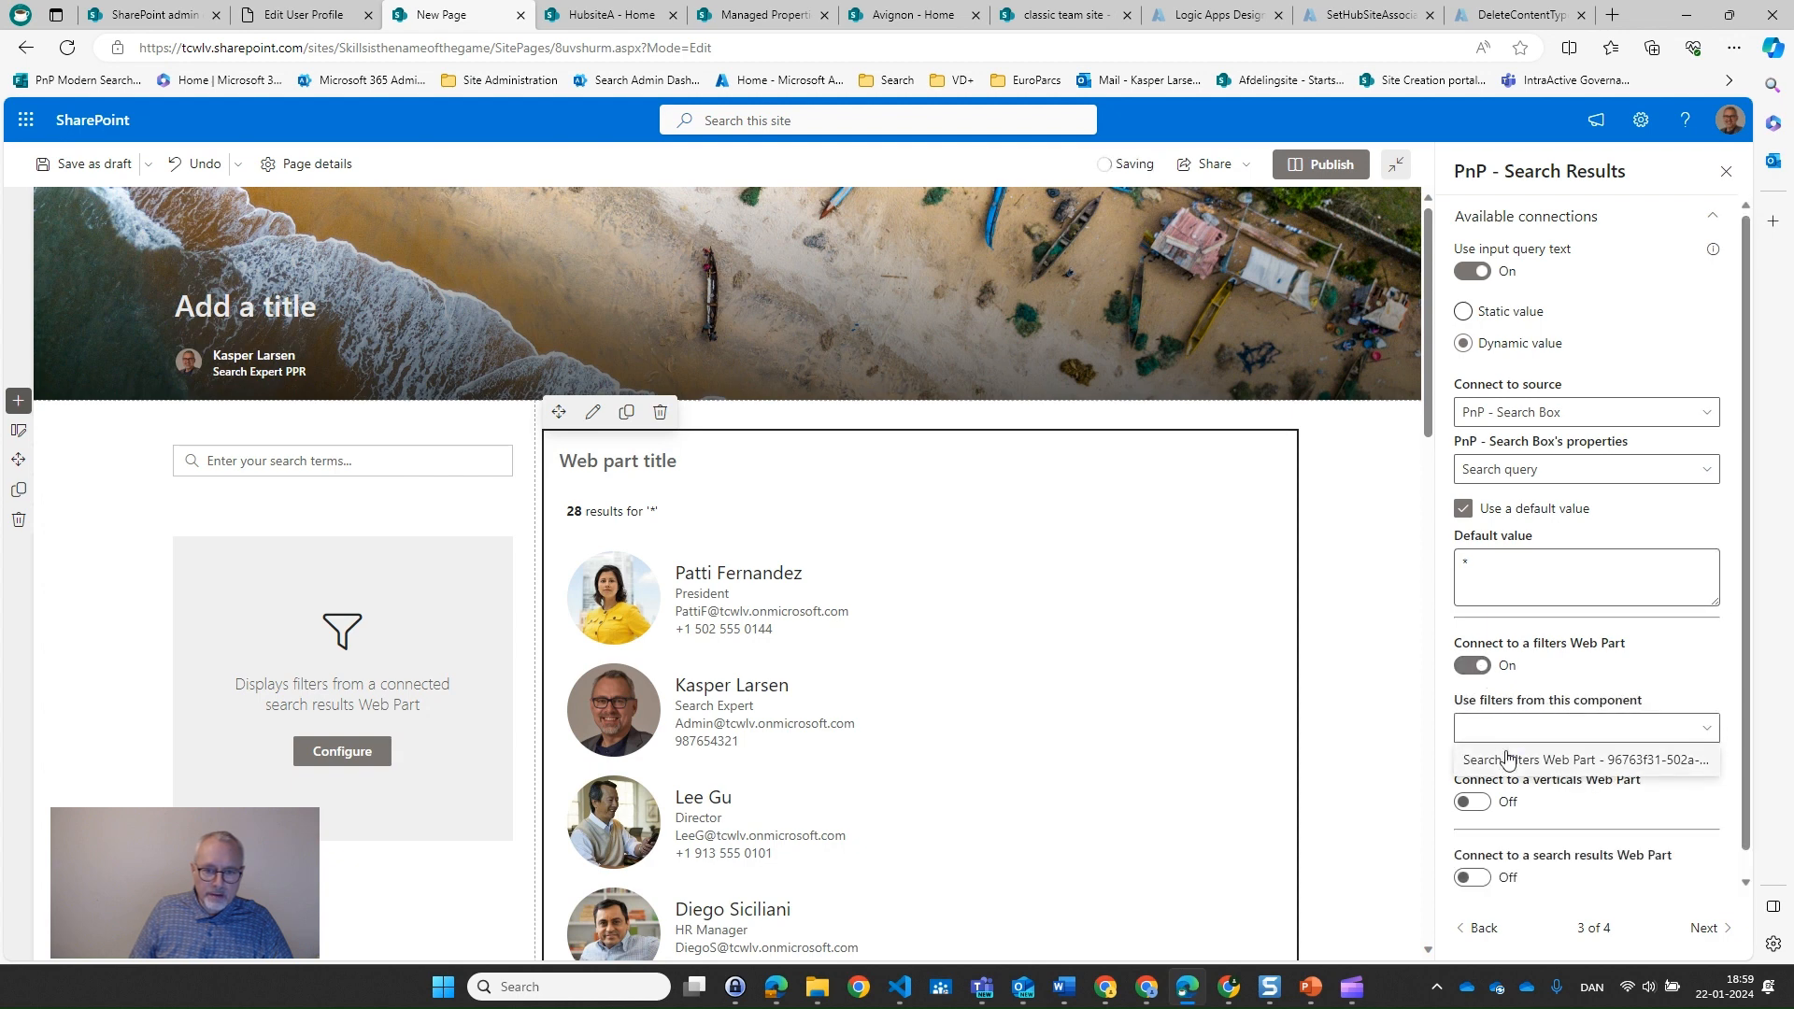
left_click(1505, 759)
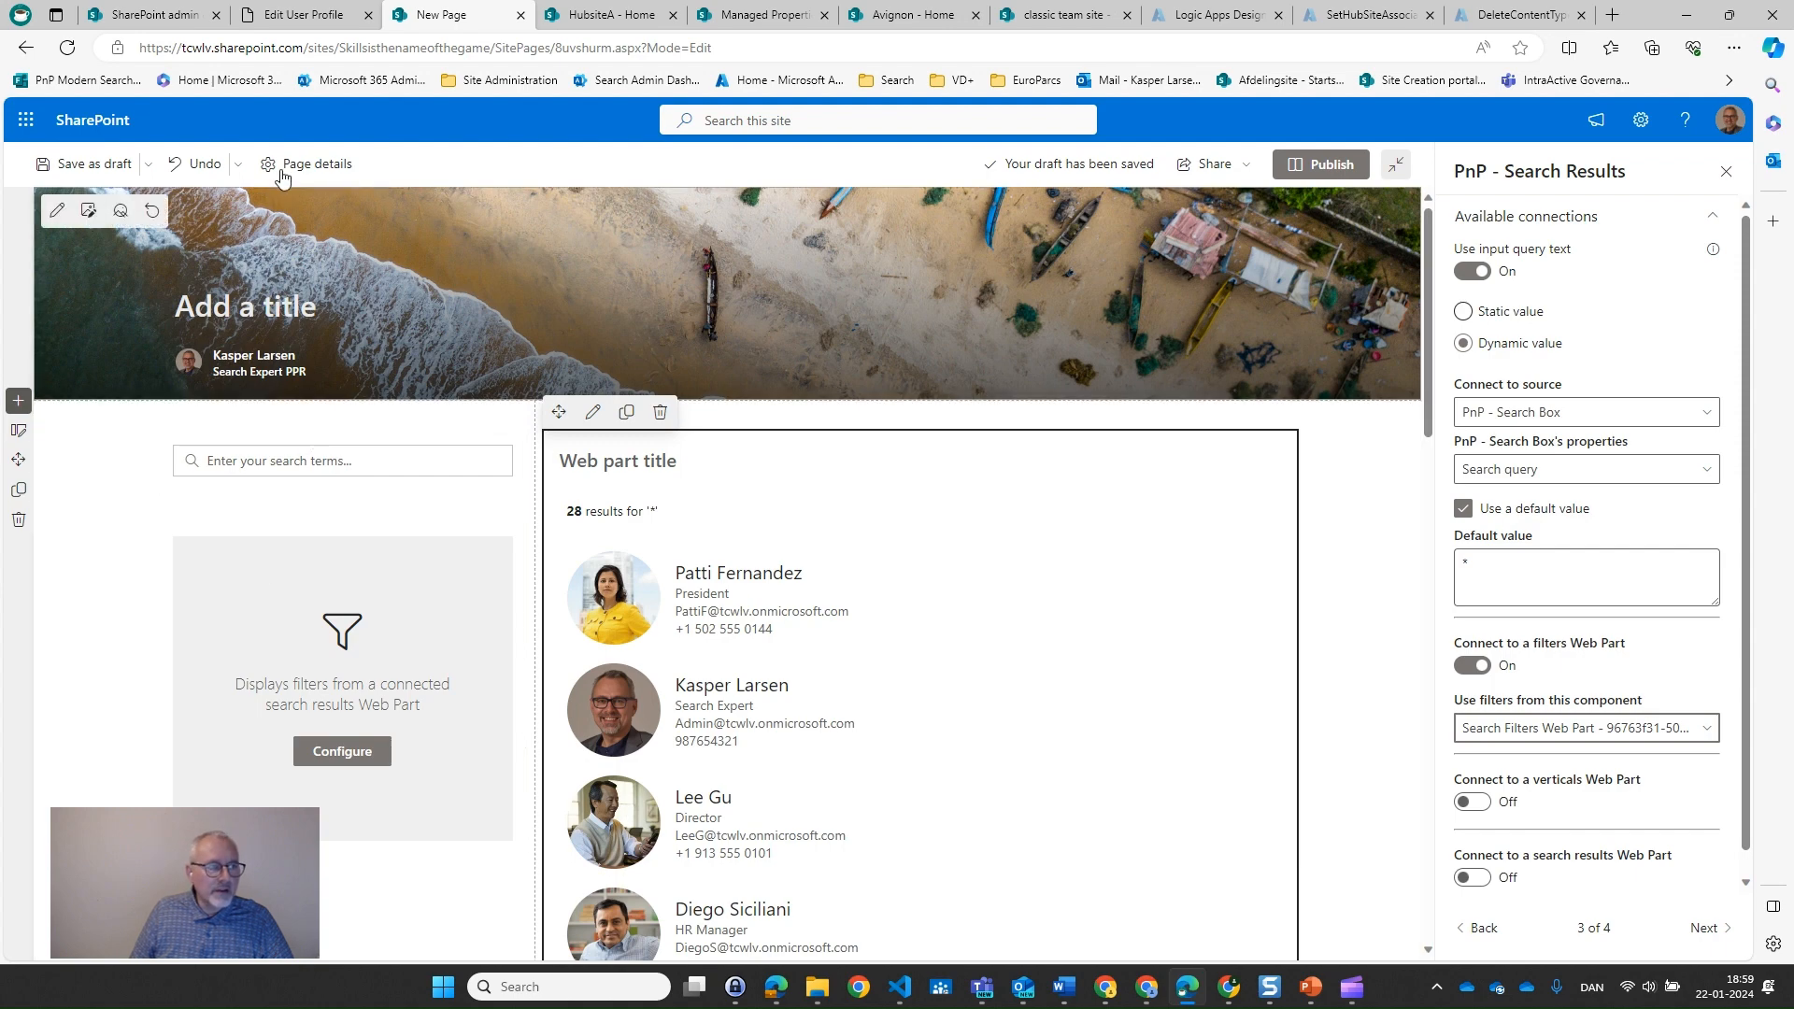
Examine the Office Location, Past projects and Skills fields in the open user profile
left_click(273, 17)
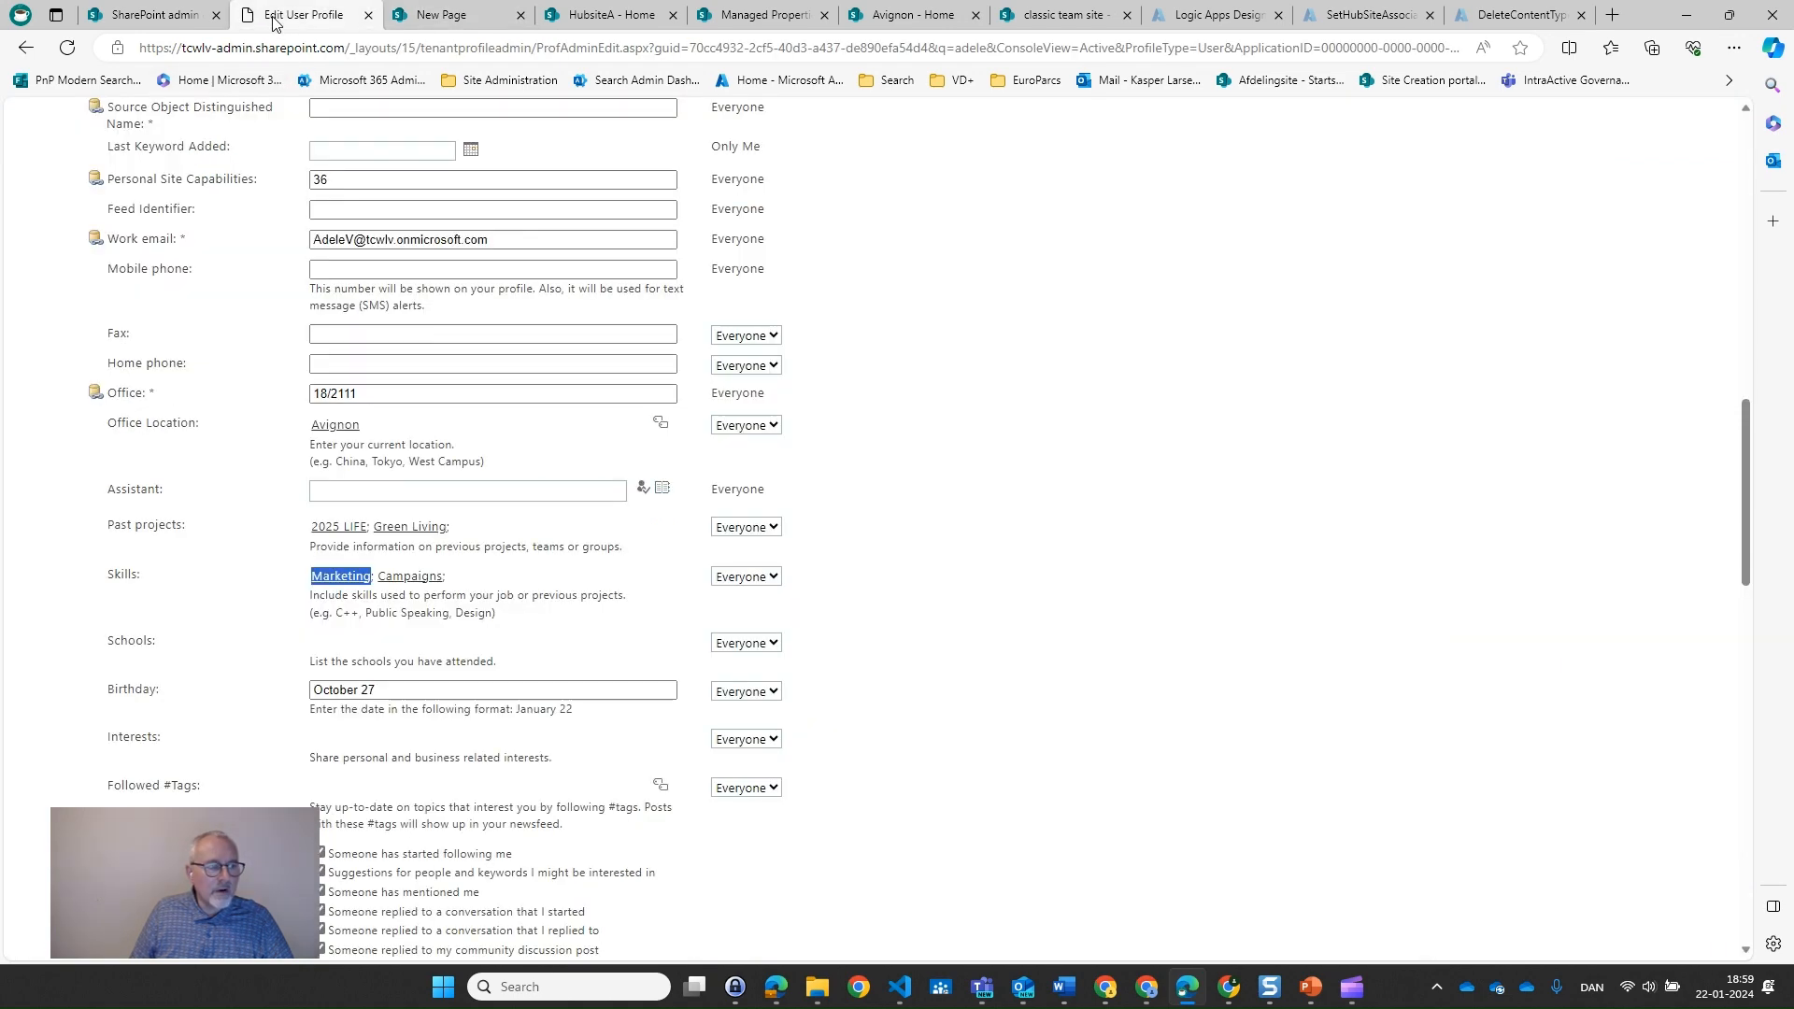
left_click(236, 530)
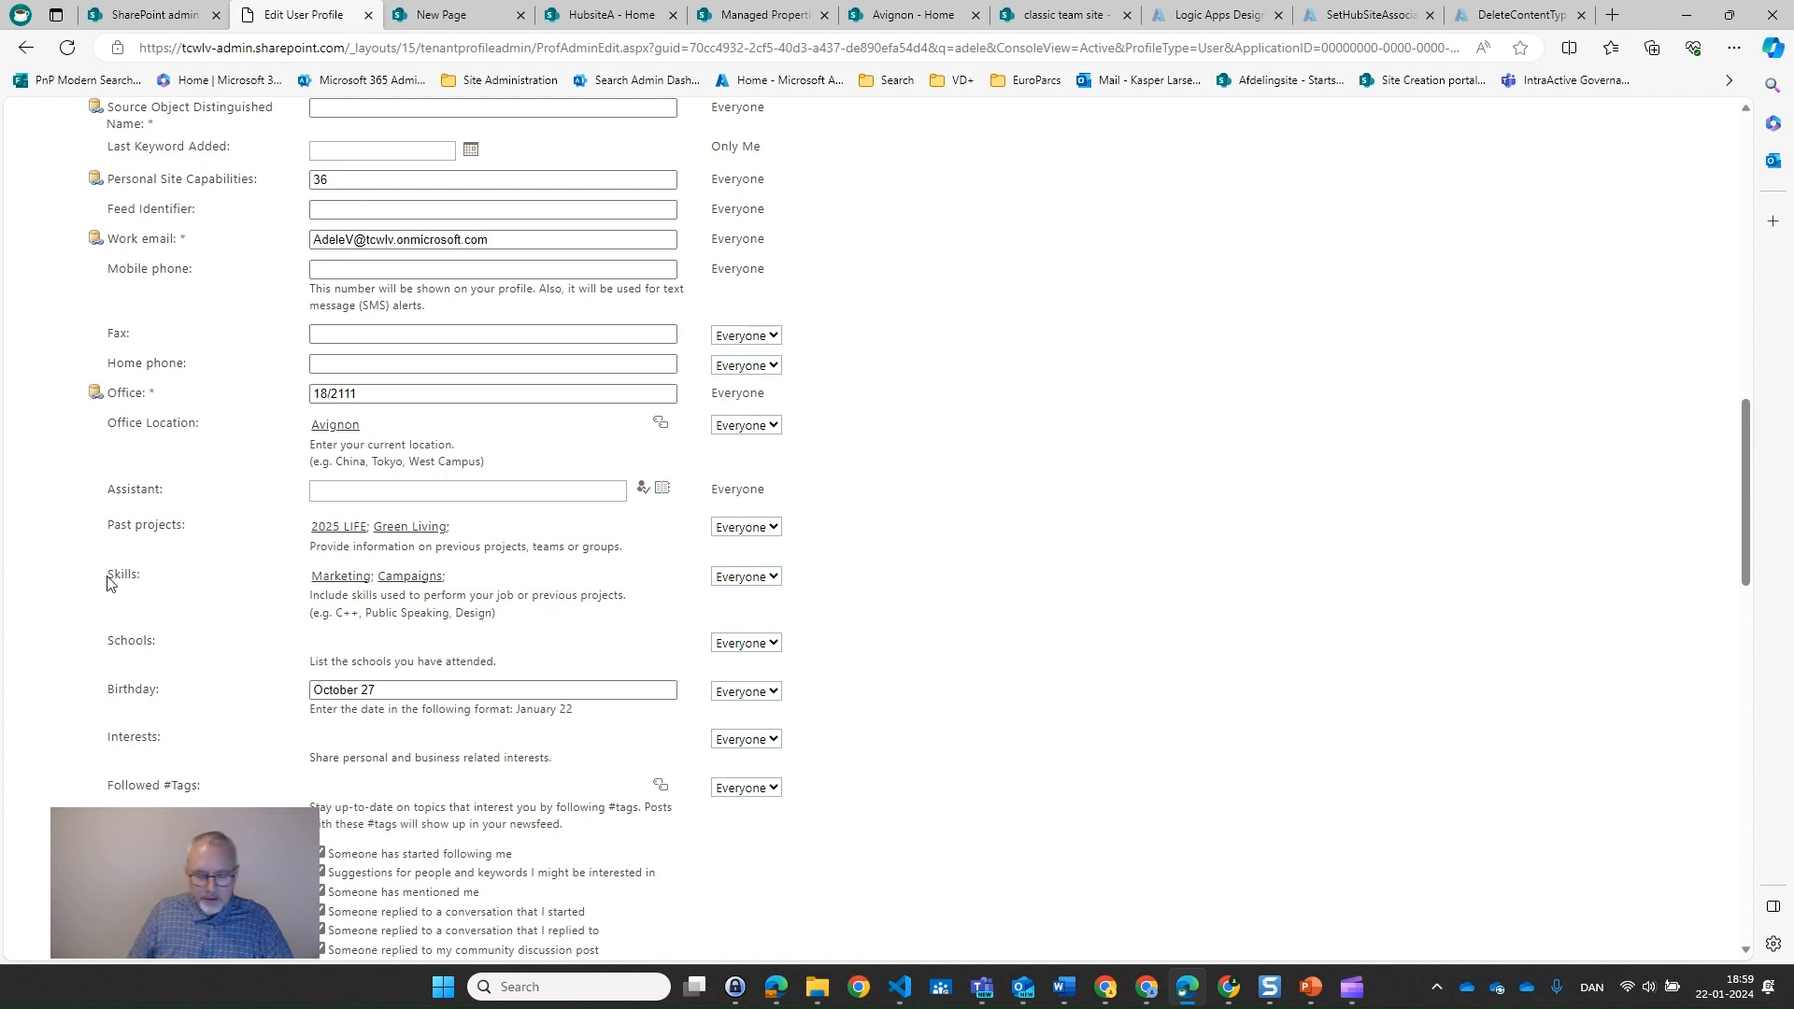
key("ctrl+plus")
key("ctrl+plus")
key("ctrl+plus")
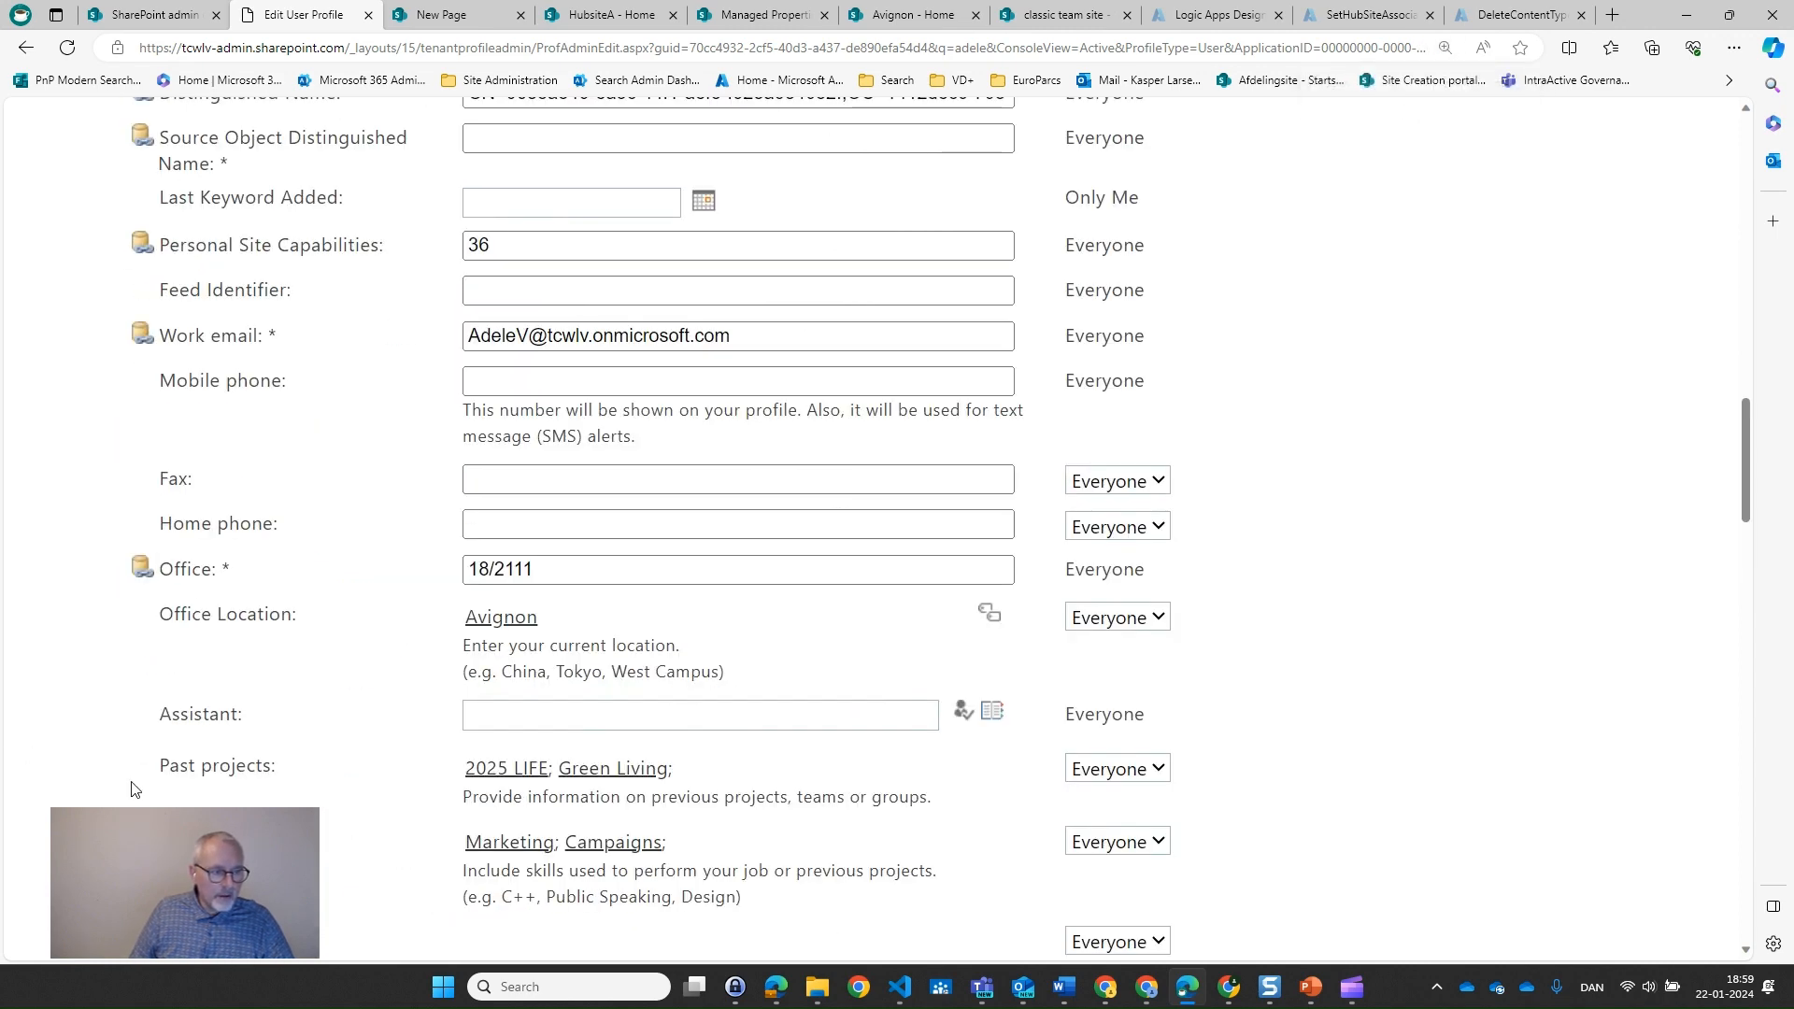
scroll(221, 764, "down", 2)
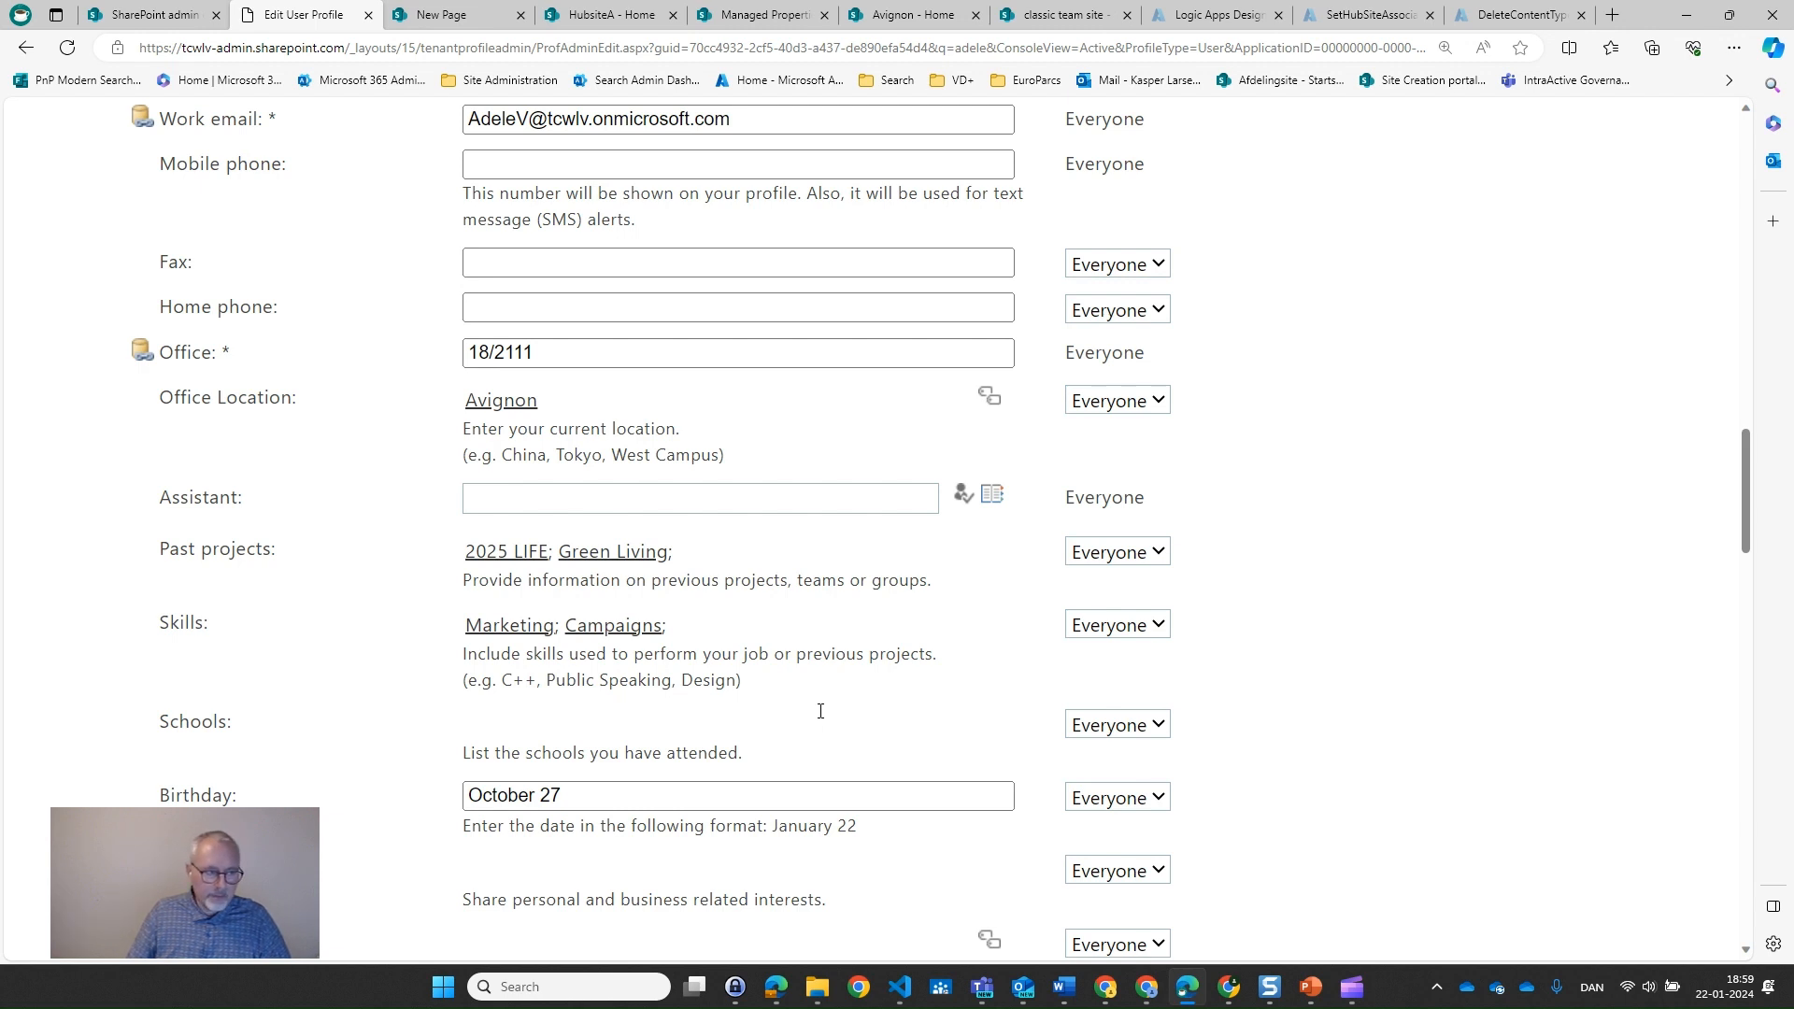
key("ctrl+0")
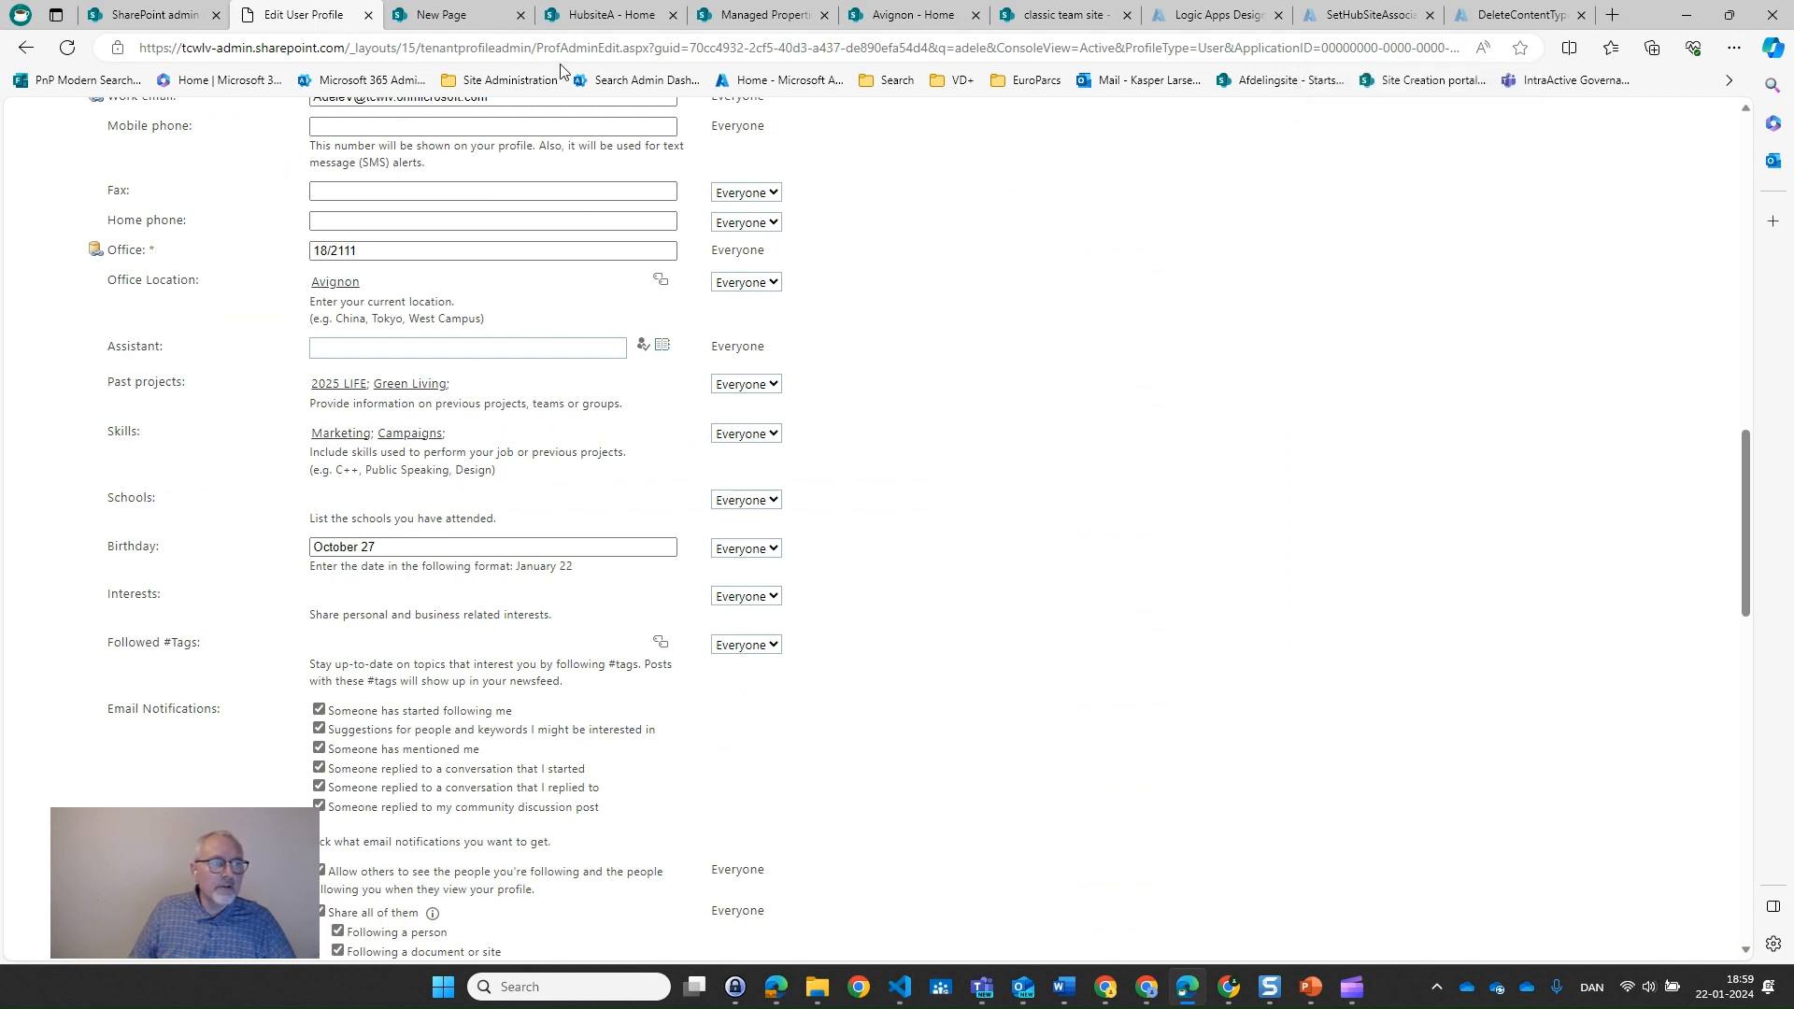
Filter the tenant's managed properties by RefinableString in the search schema
left_click(757, 21)
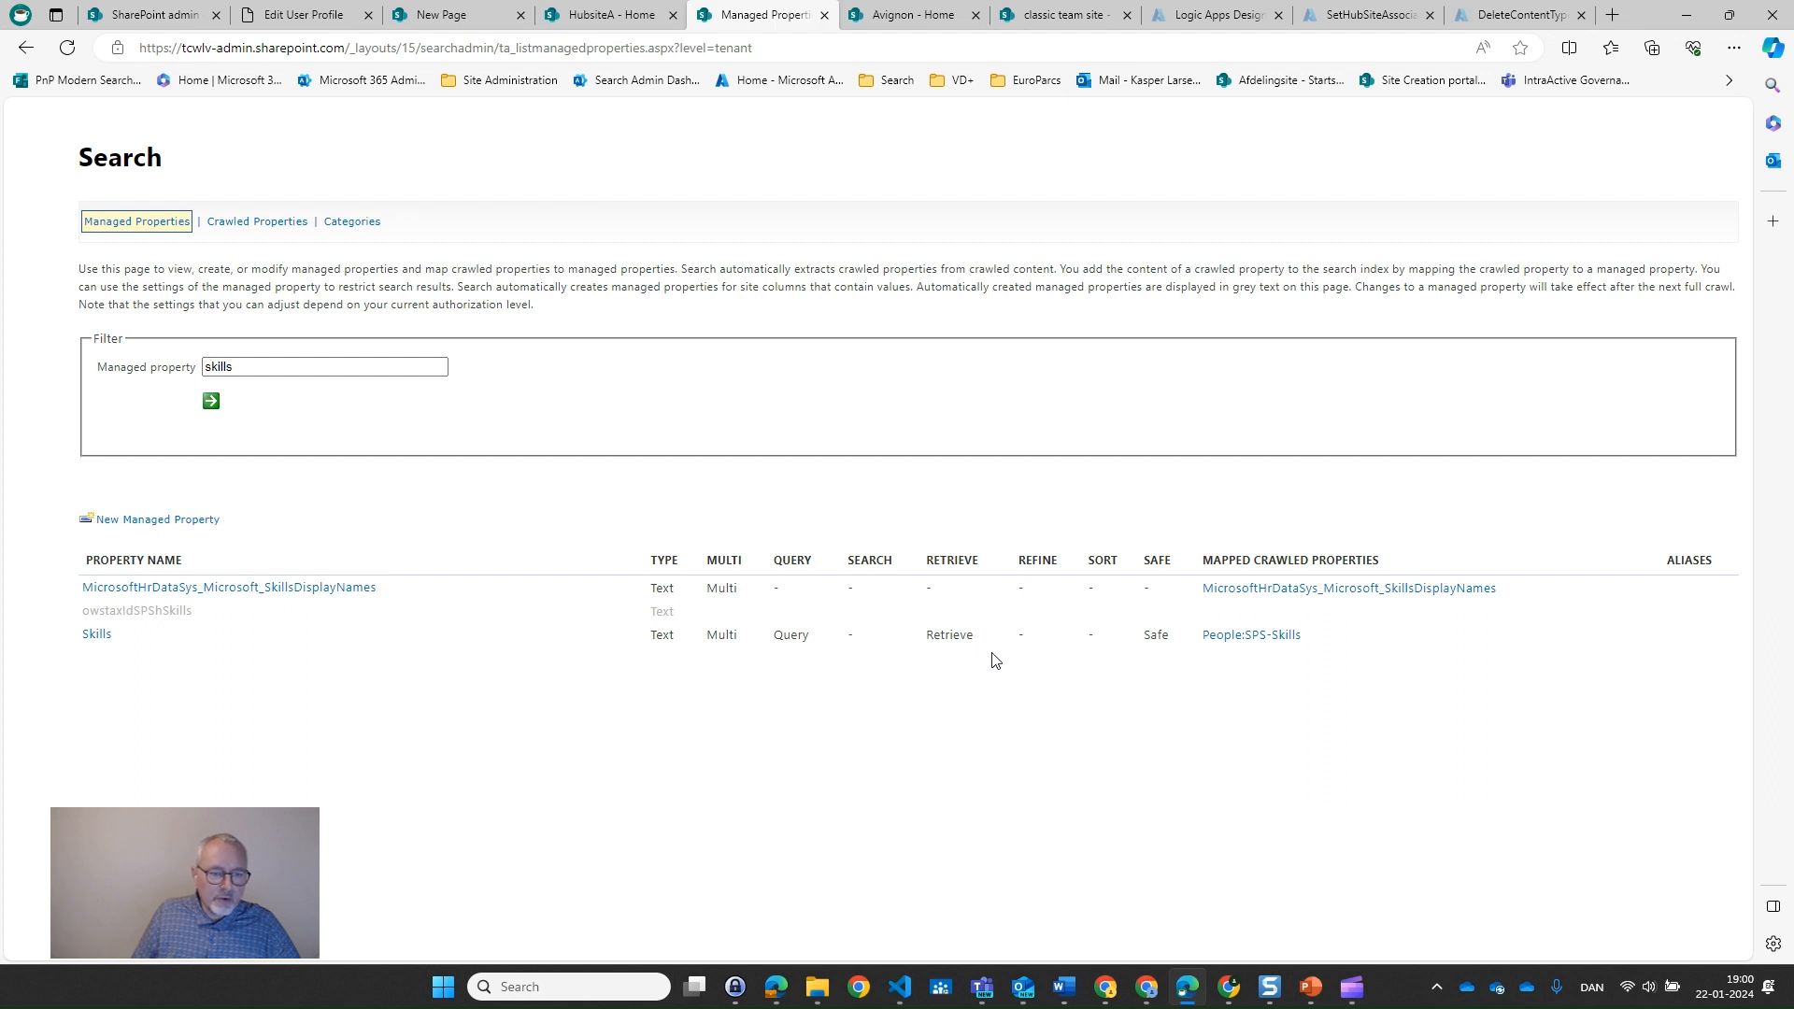
double_click(243, 369)
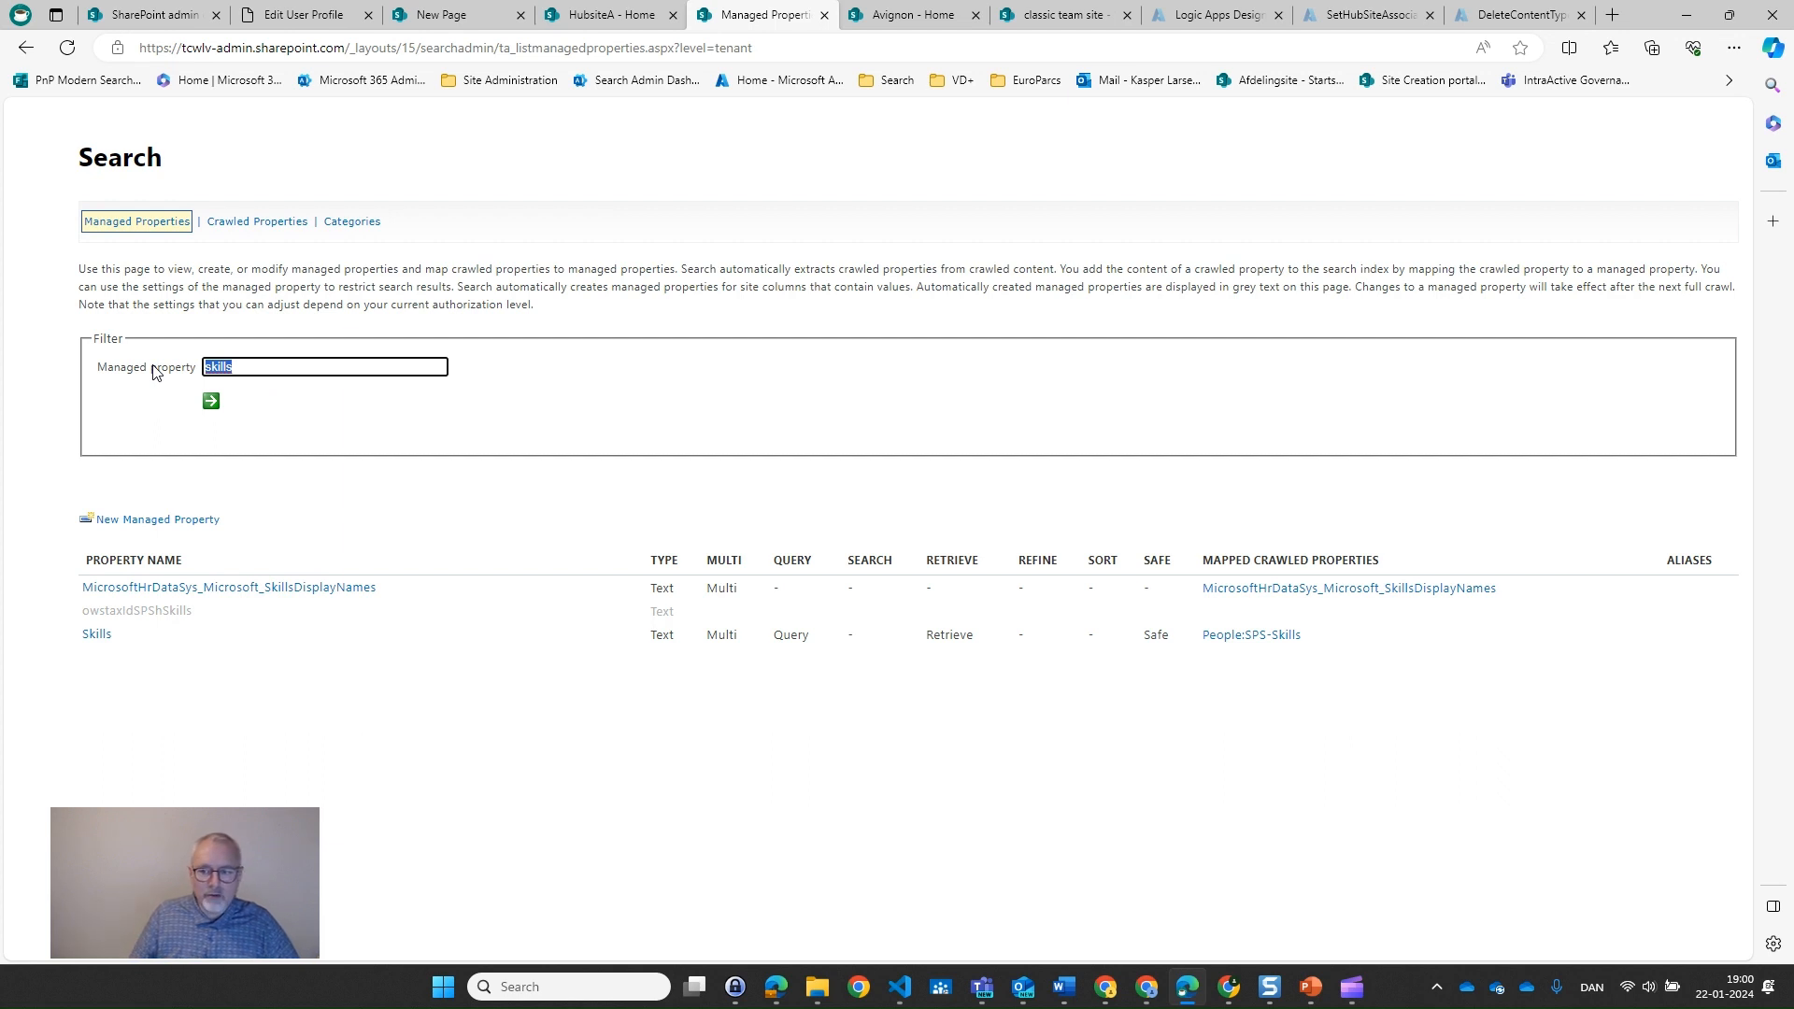
key("BackSpace")
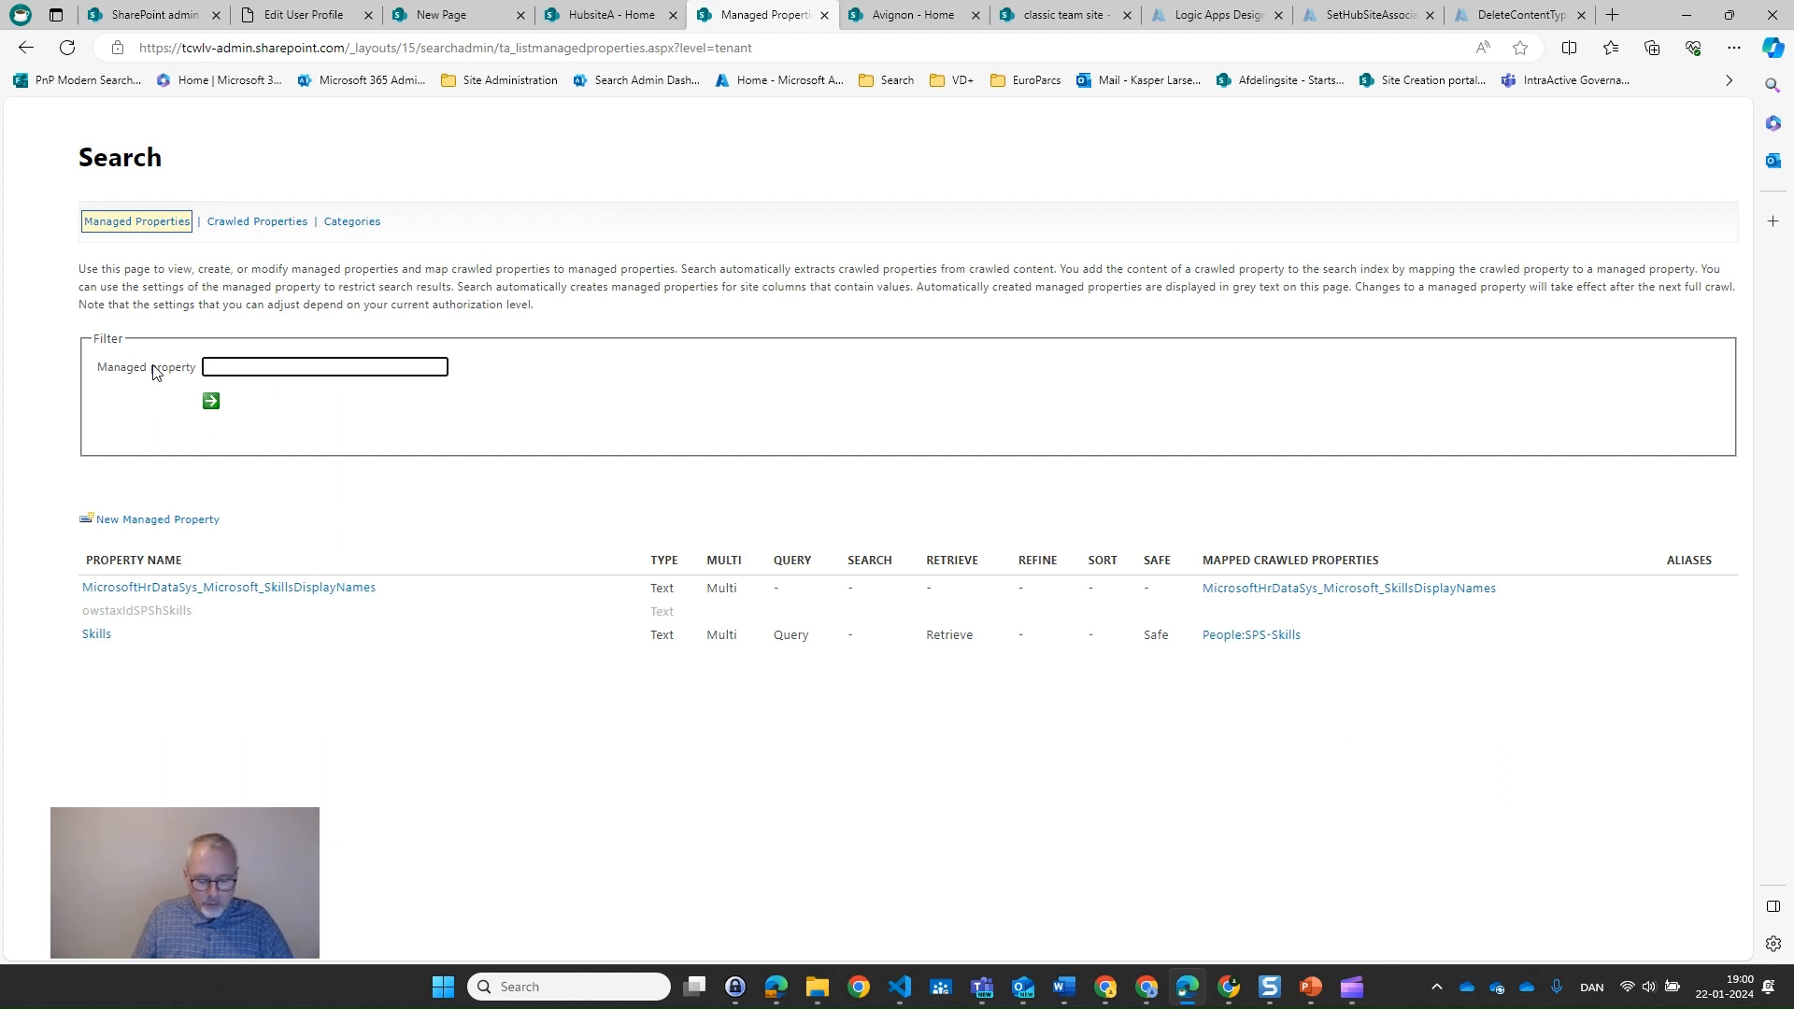
type("Ref")
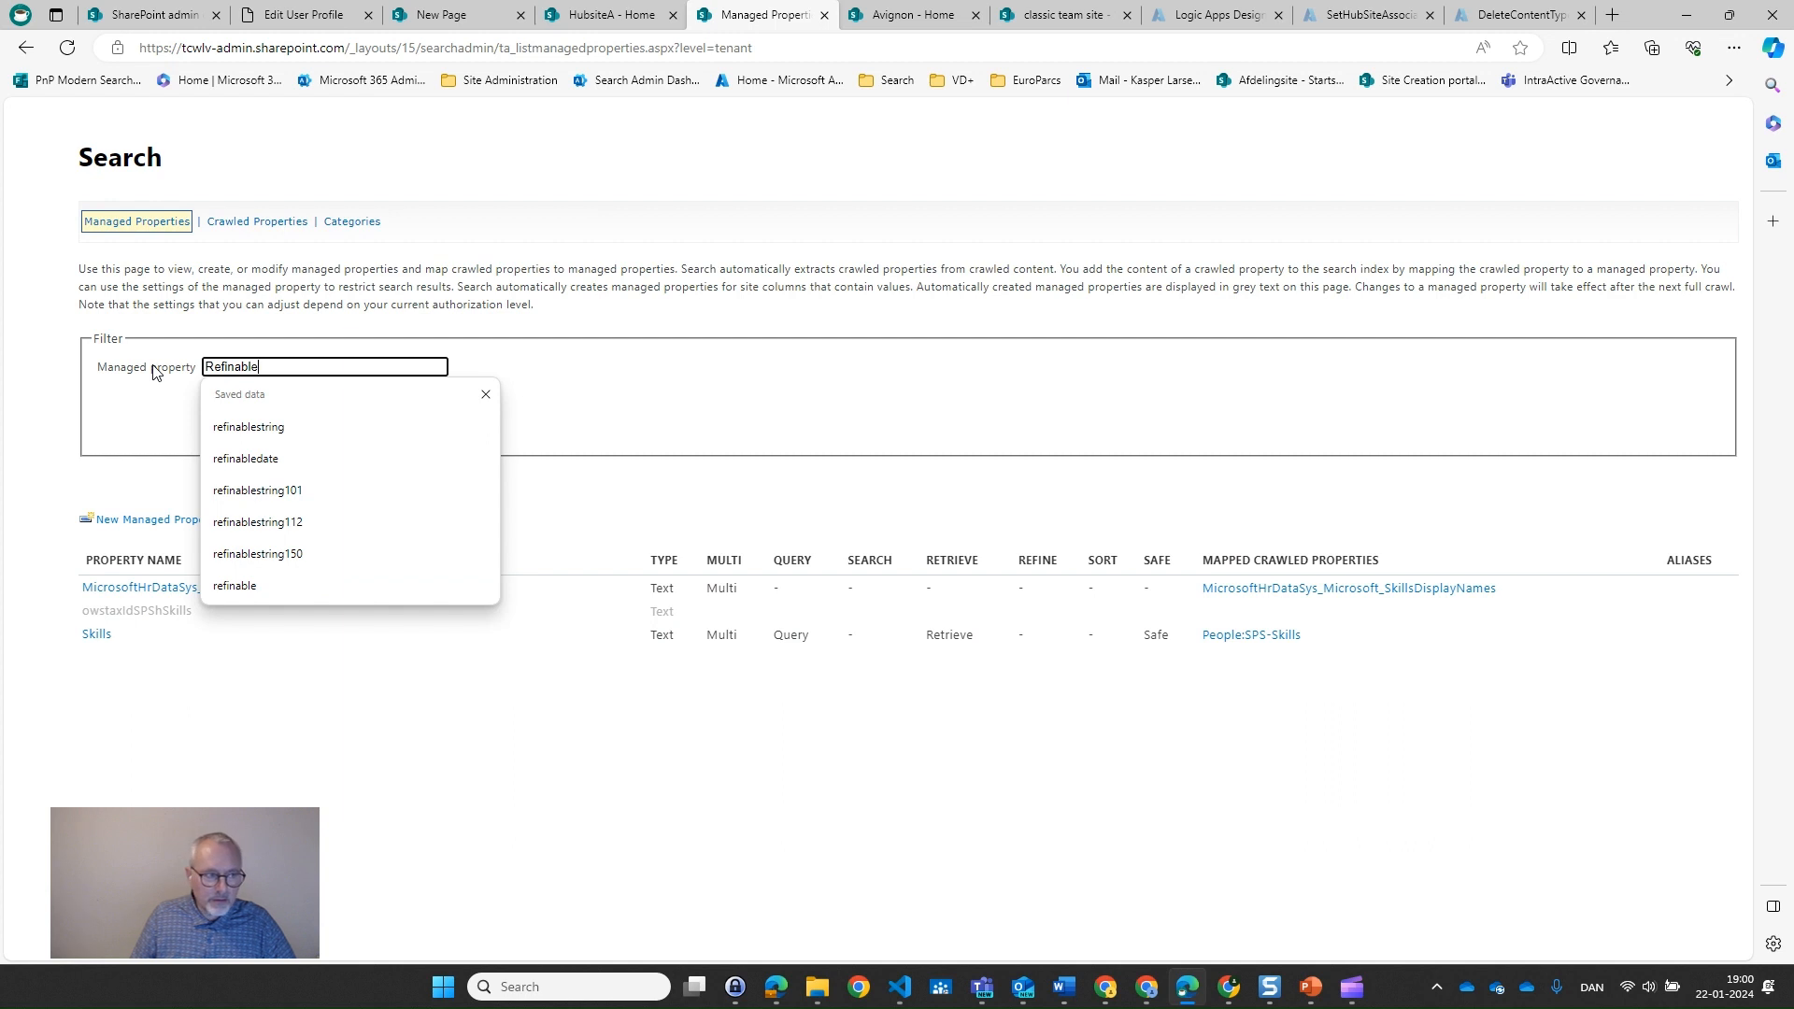
type("inableStirng")
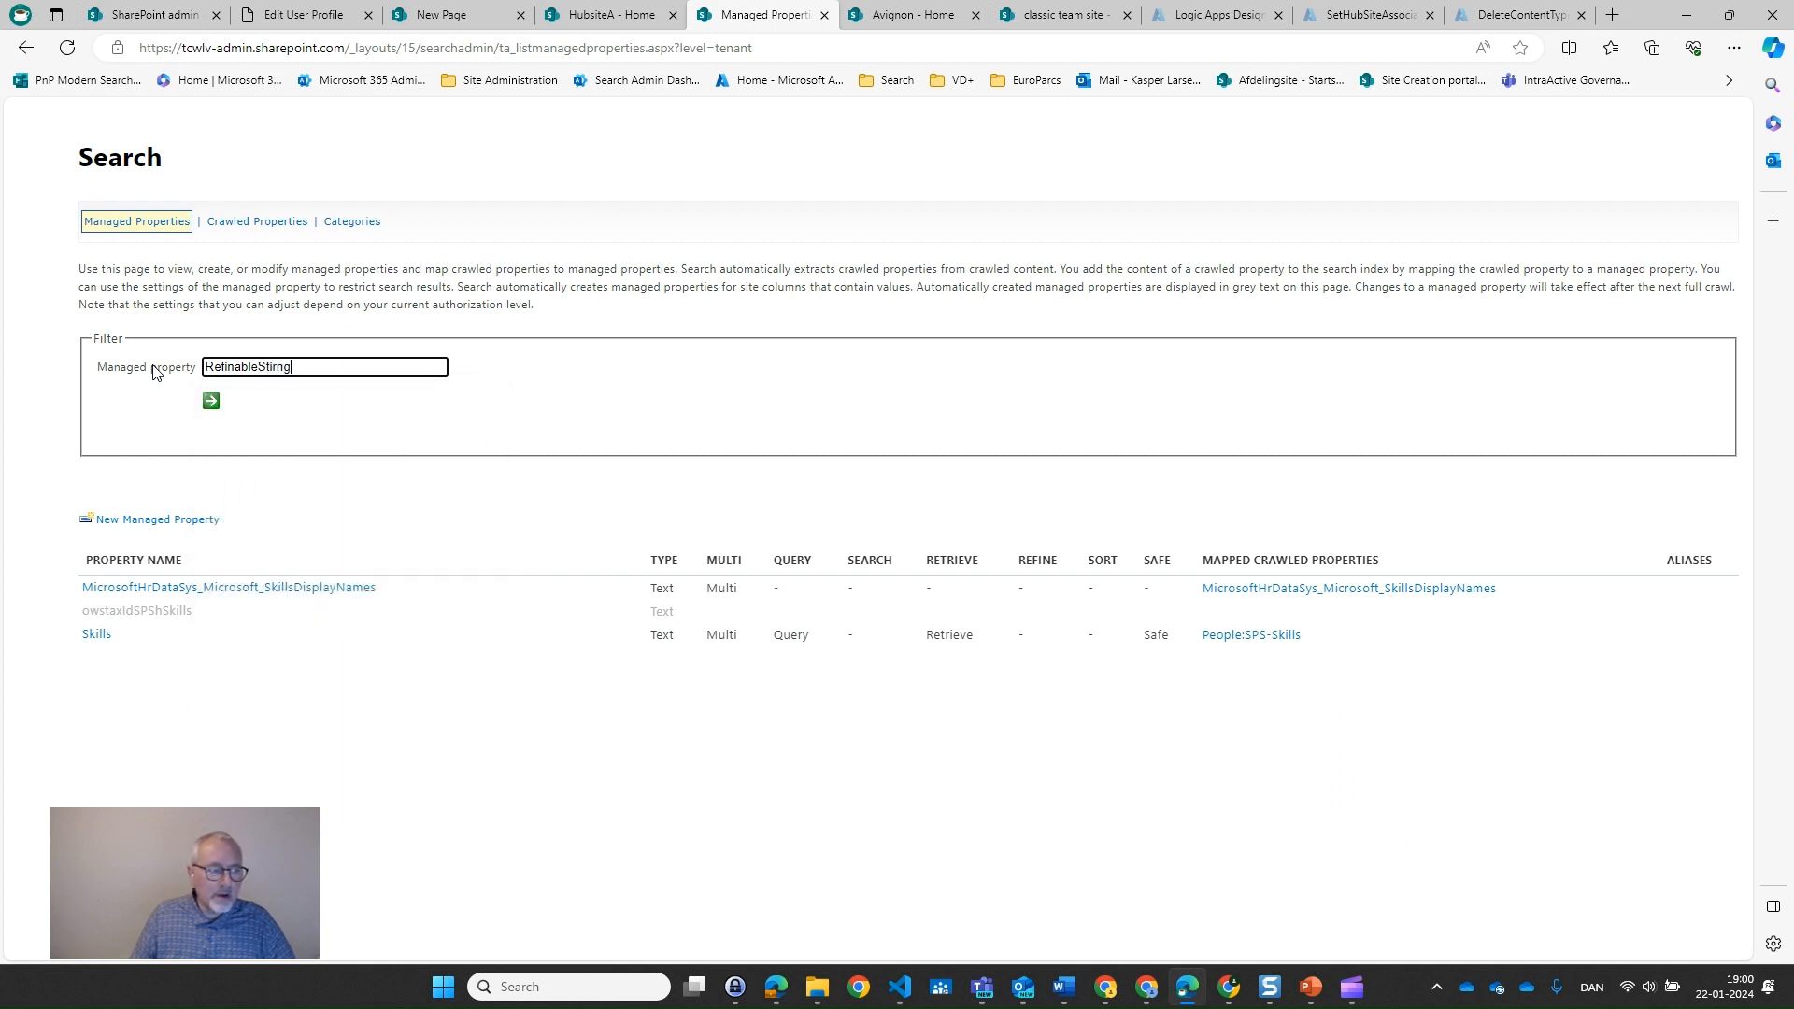
key("BackSpace")
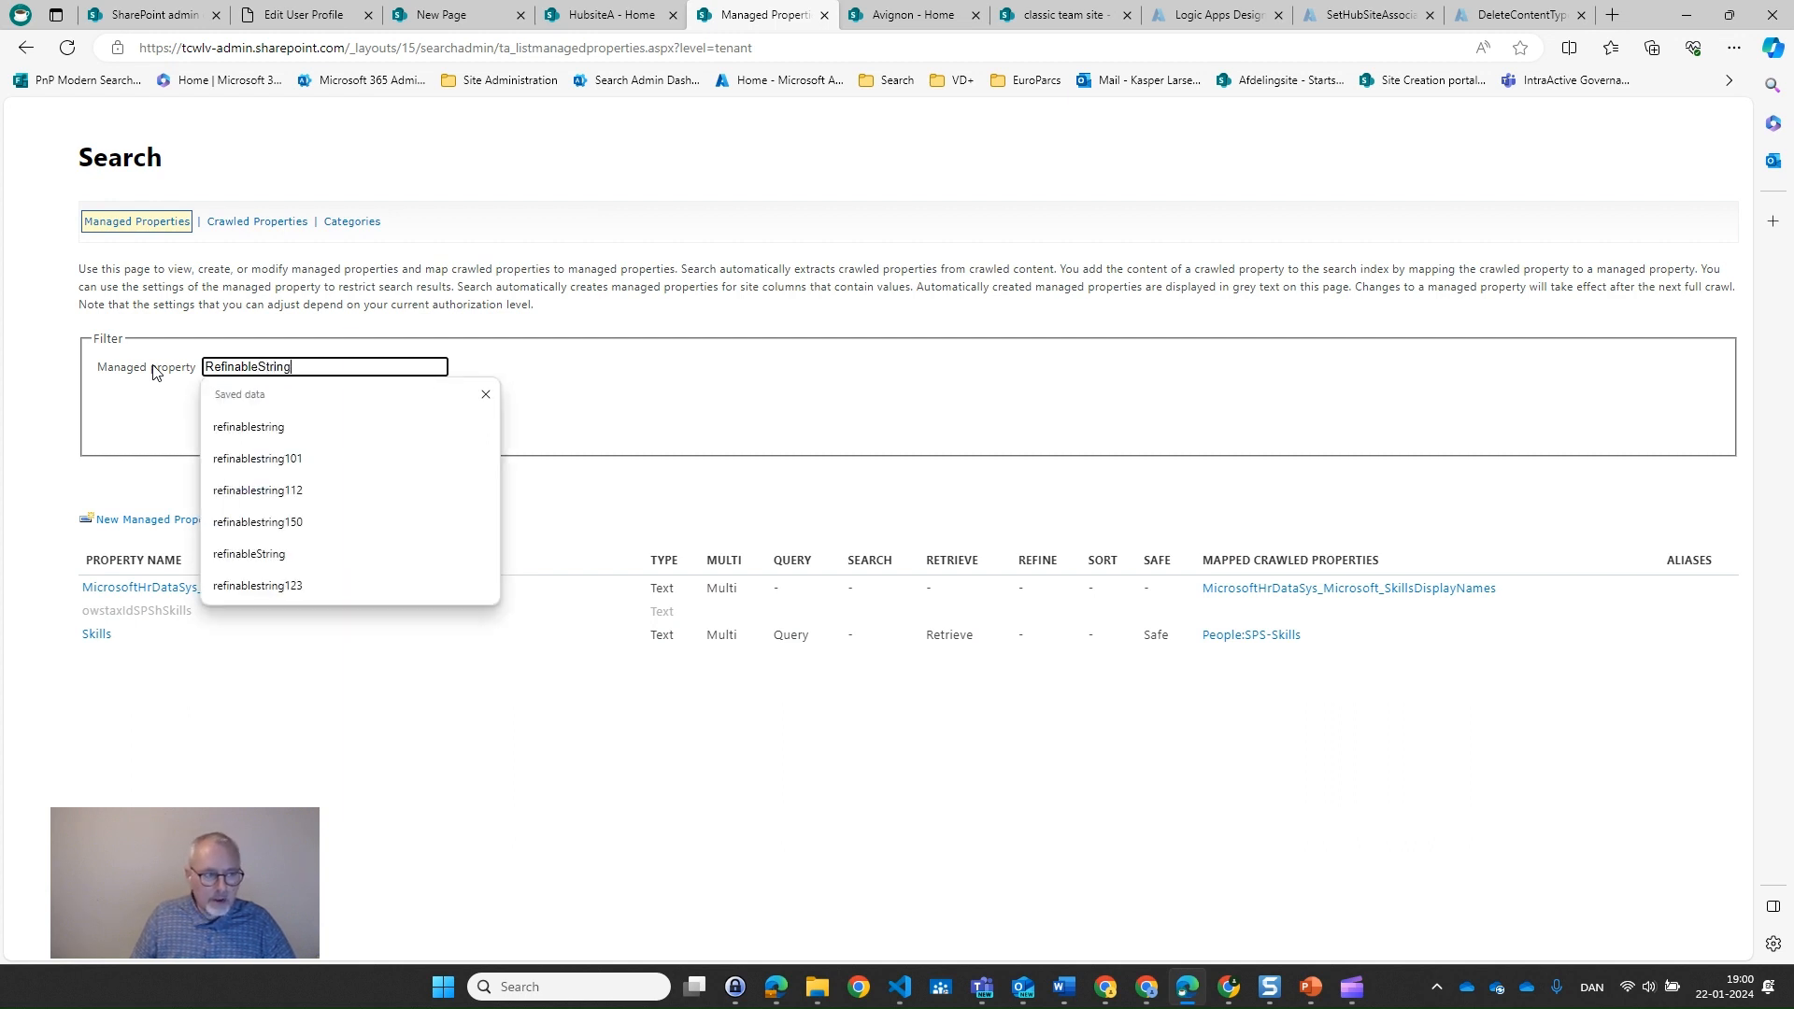
key("Return")
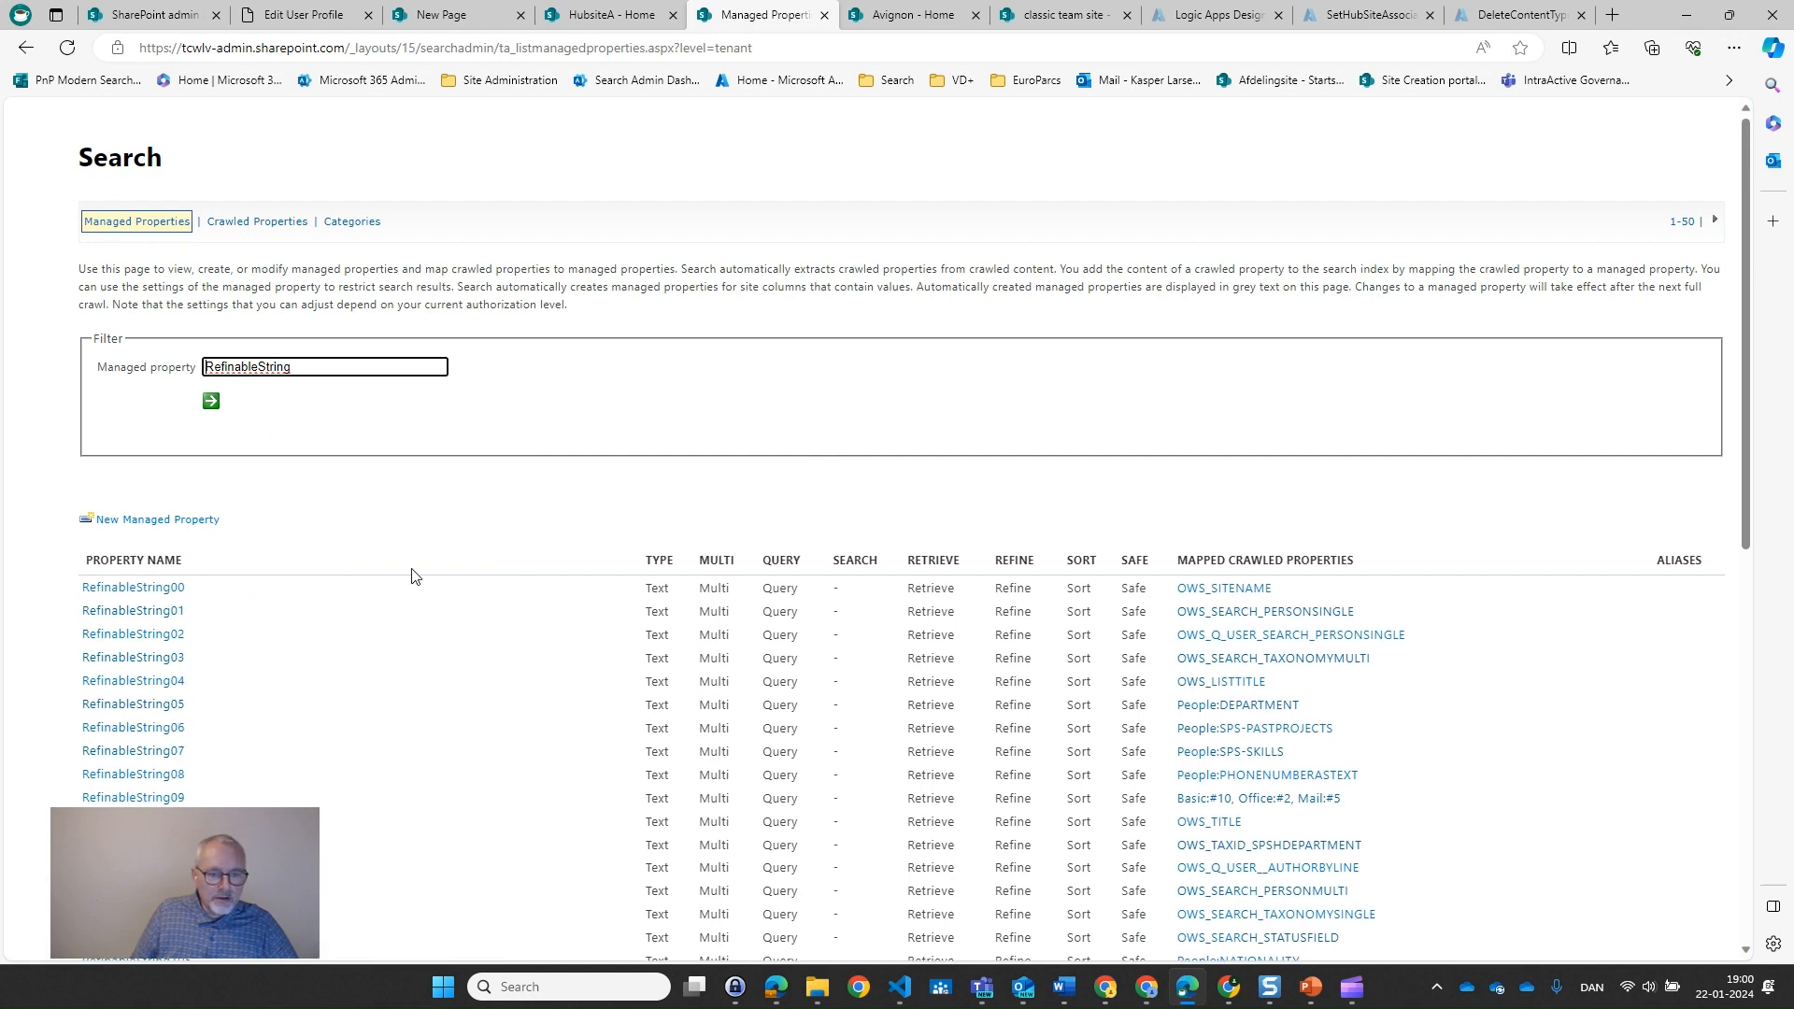
Examine the RefinableString07 row, mapped to People:SPS-SKILLS, in the managed property list
left_click(443, 529)
scroll(443, 529, "down", 1)
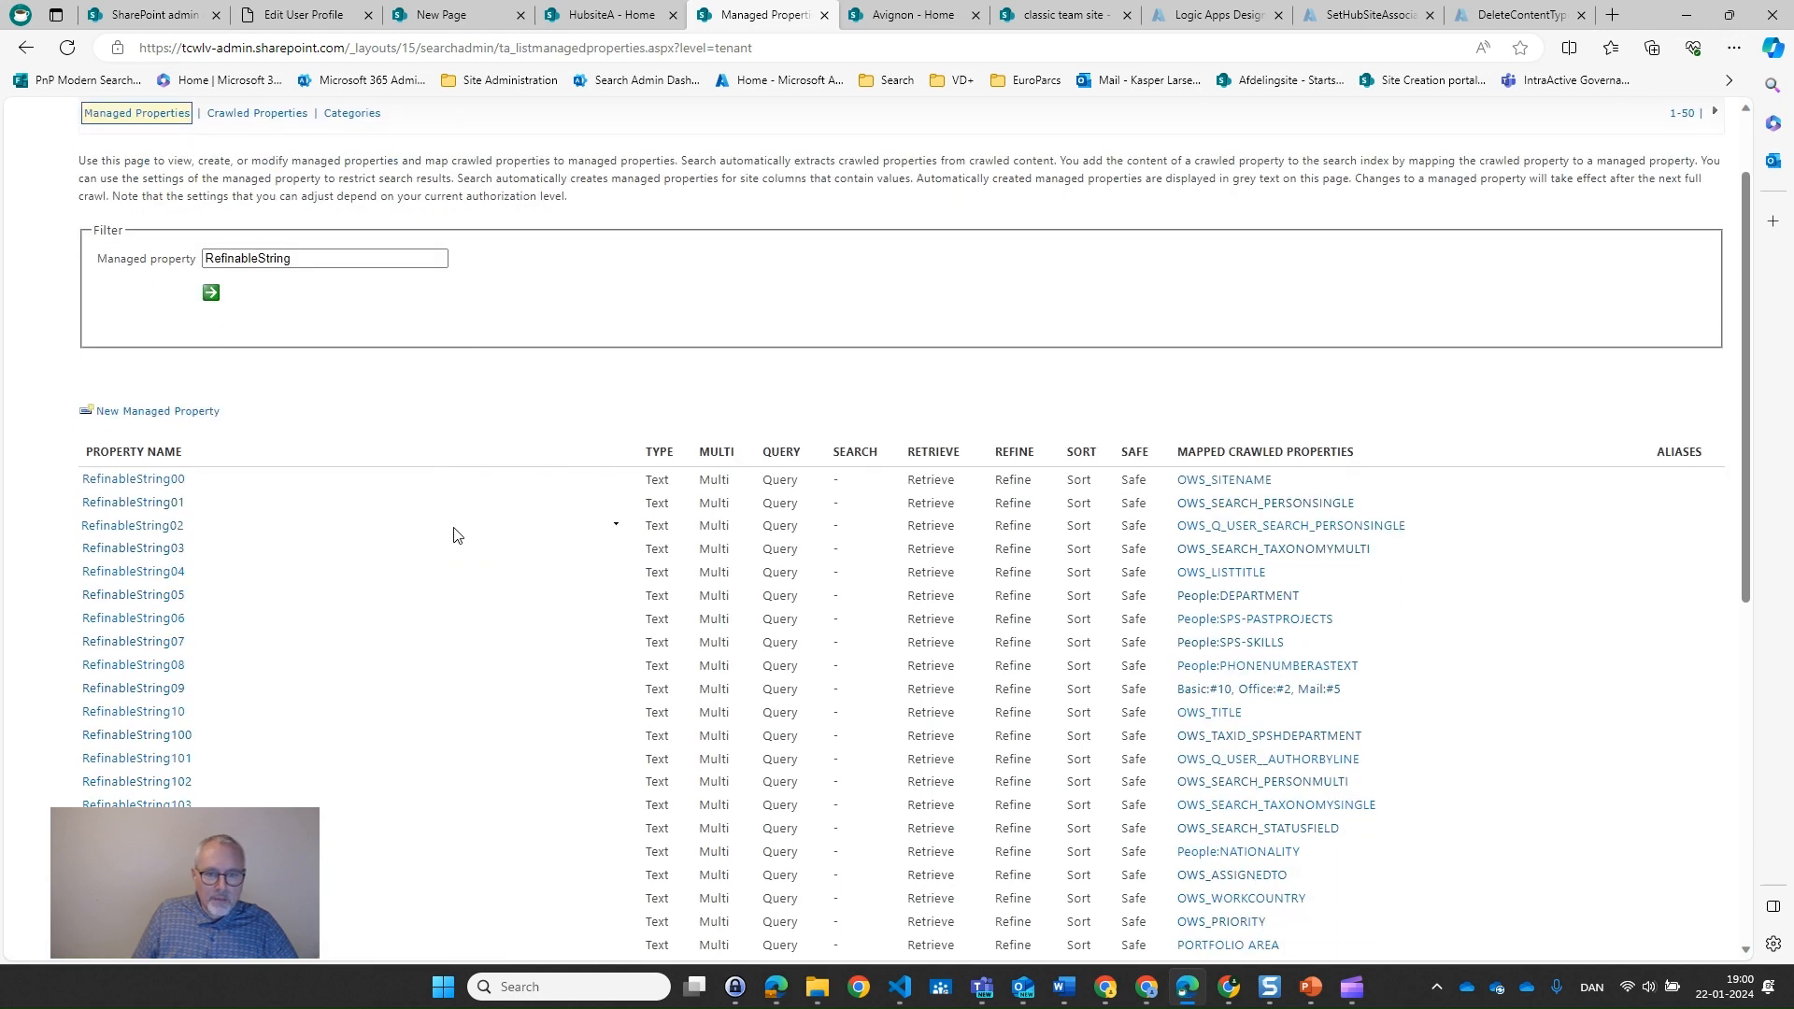
scroll(560, 566, "down", 1)
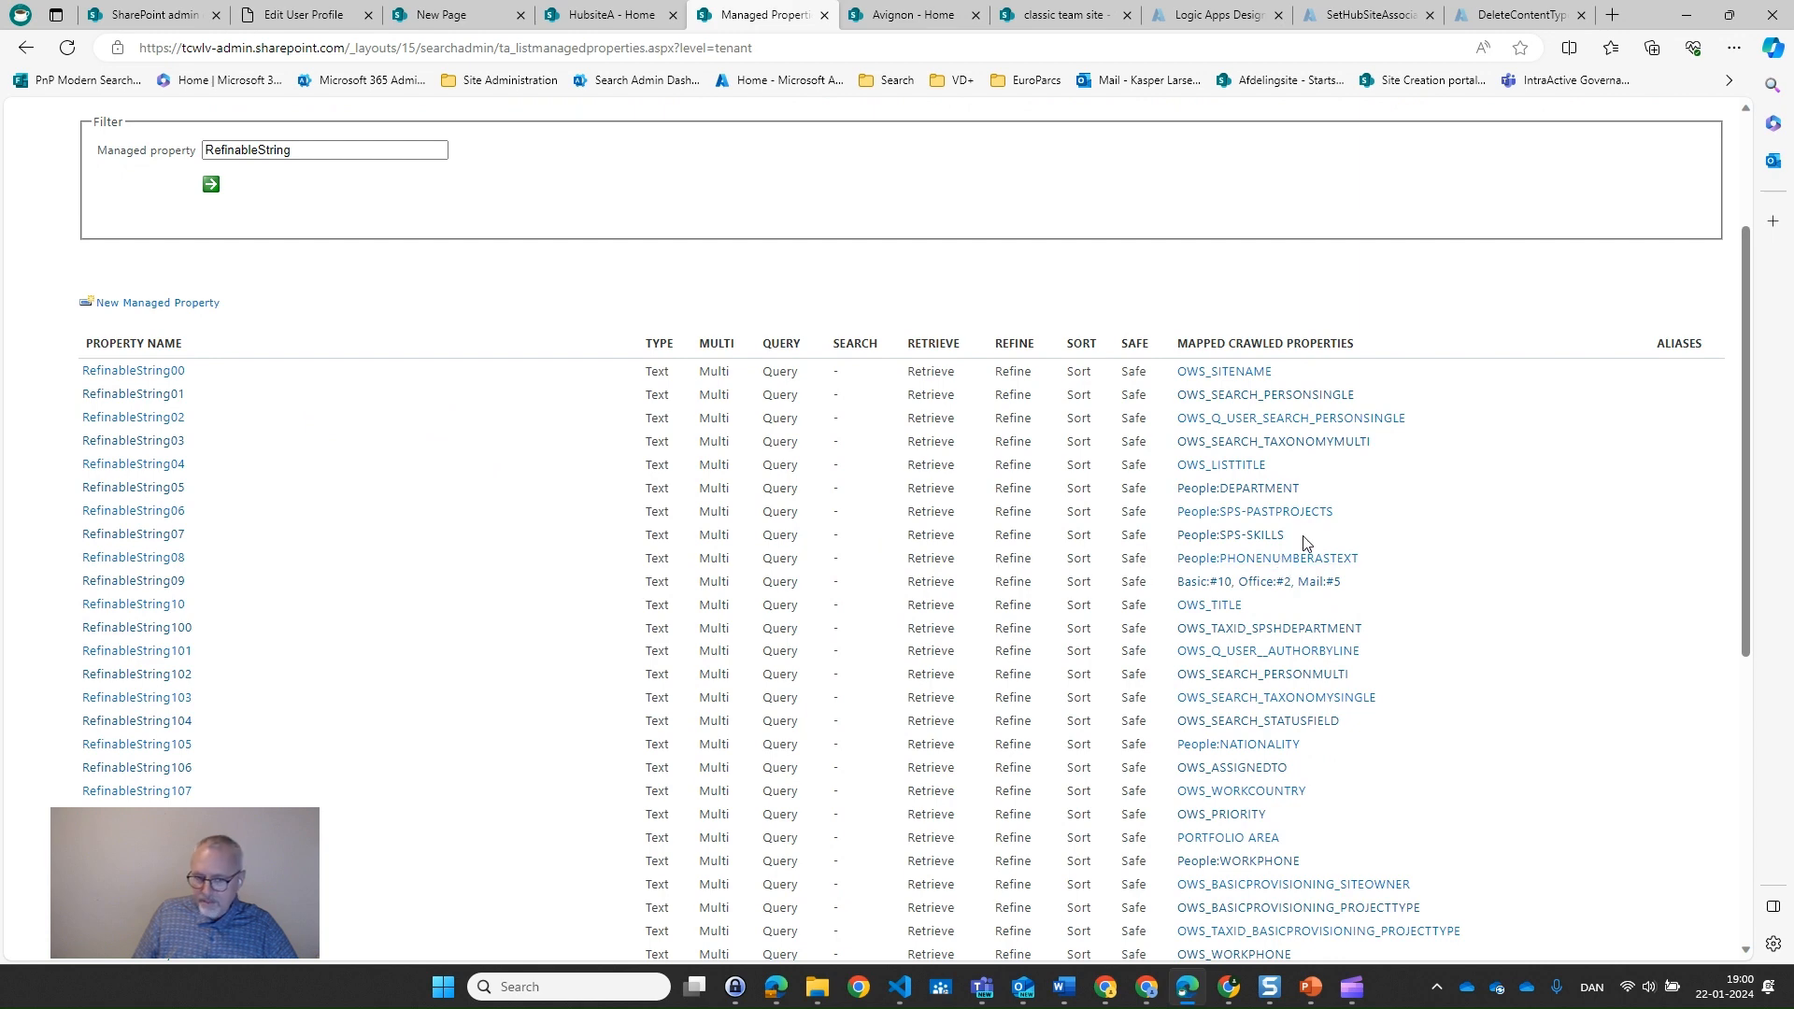
key("ctrl+plus")
key("ctrl+plus")
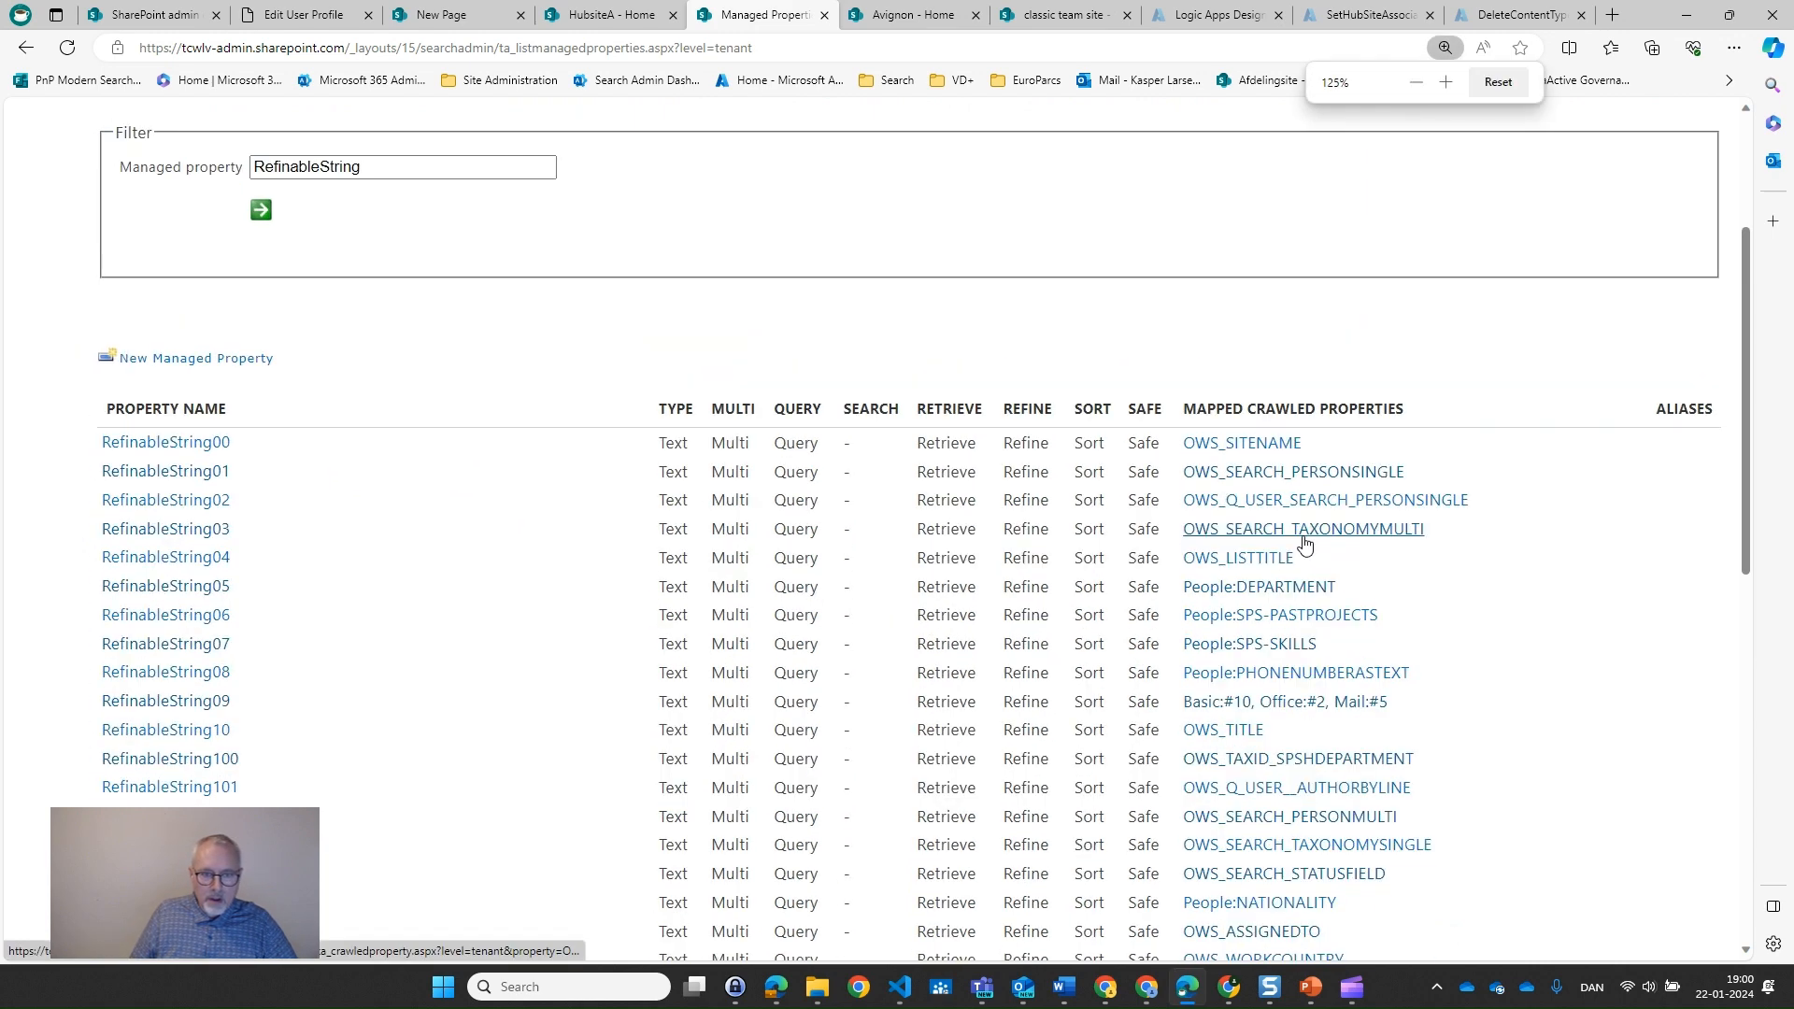
left_click_drag(1336, 644, 103, 643)
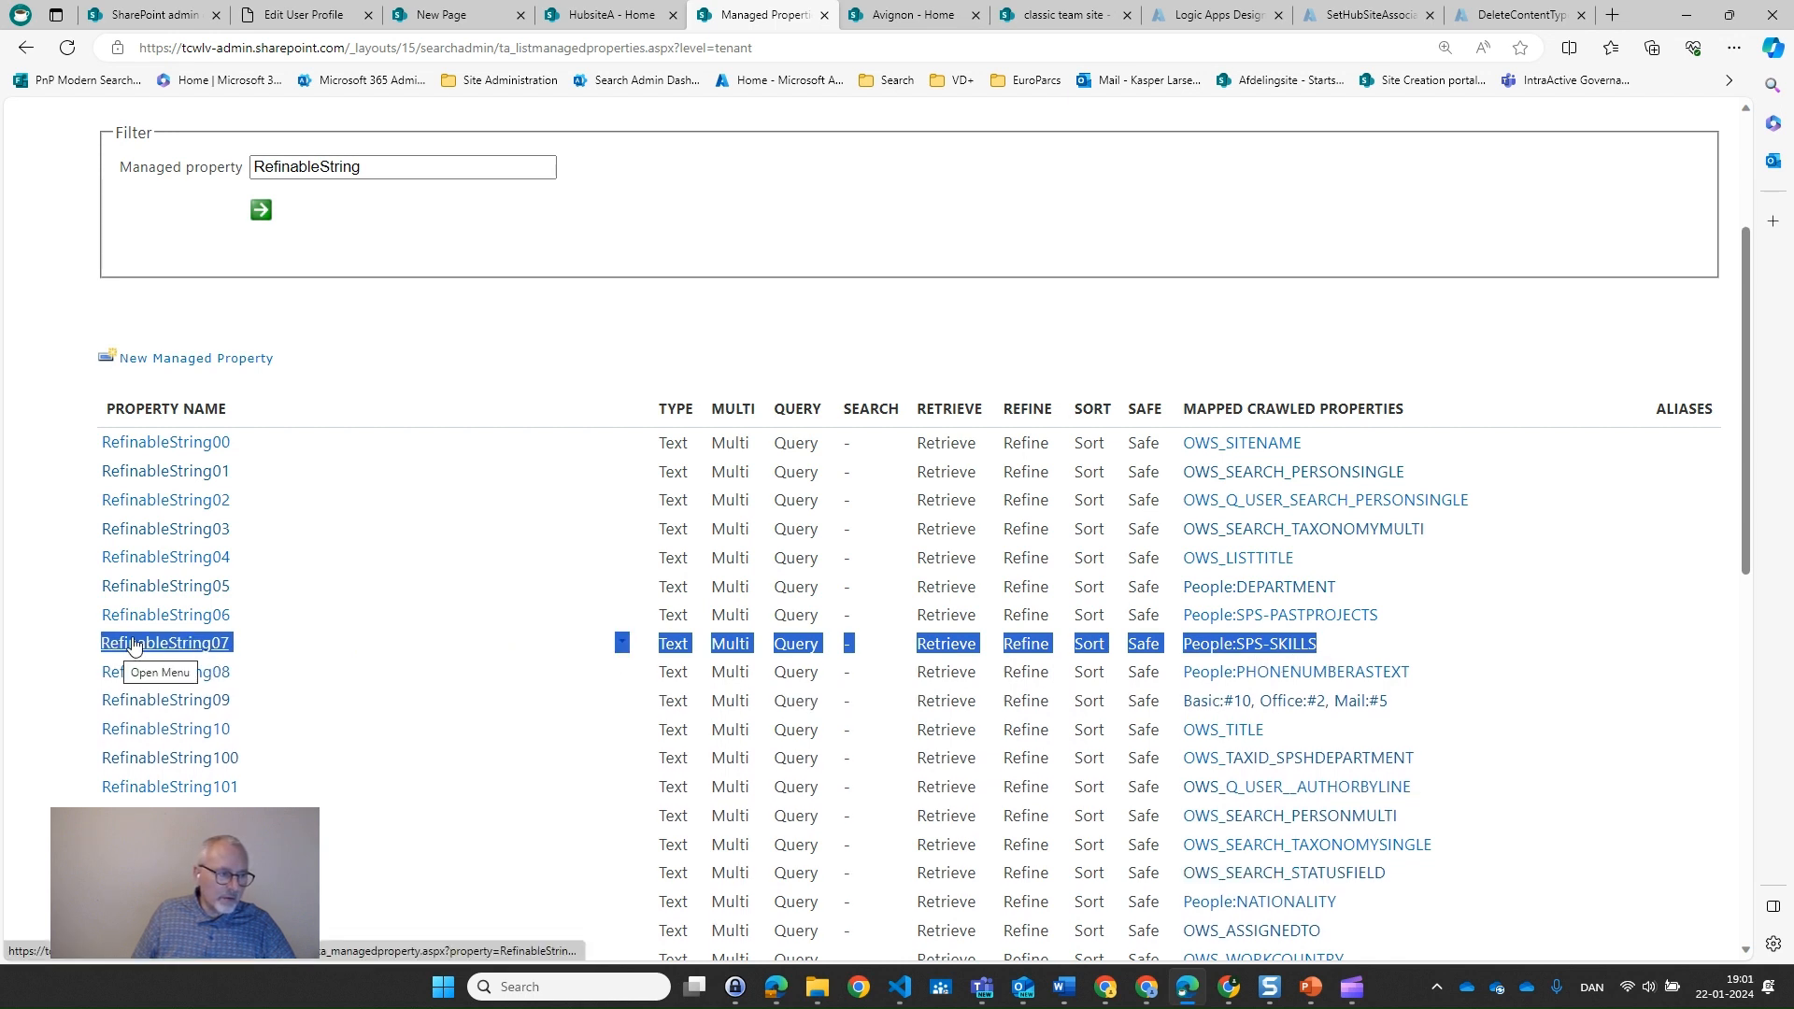
left_click(75, 665)
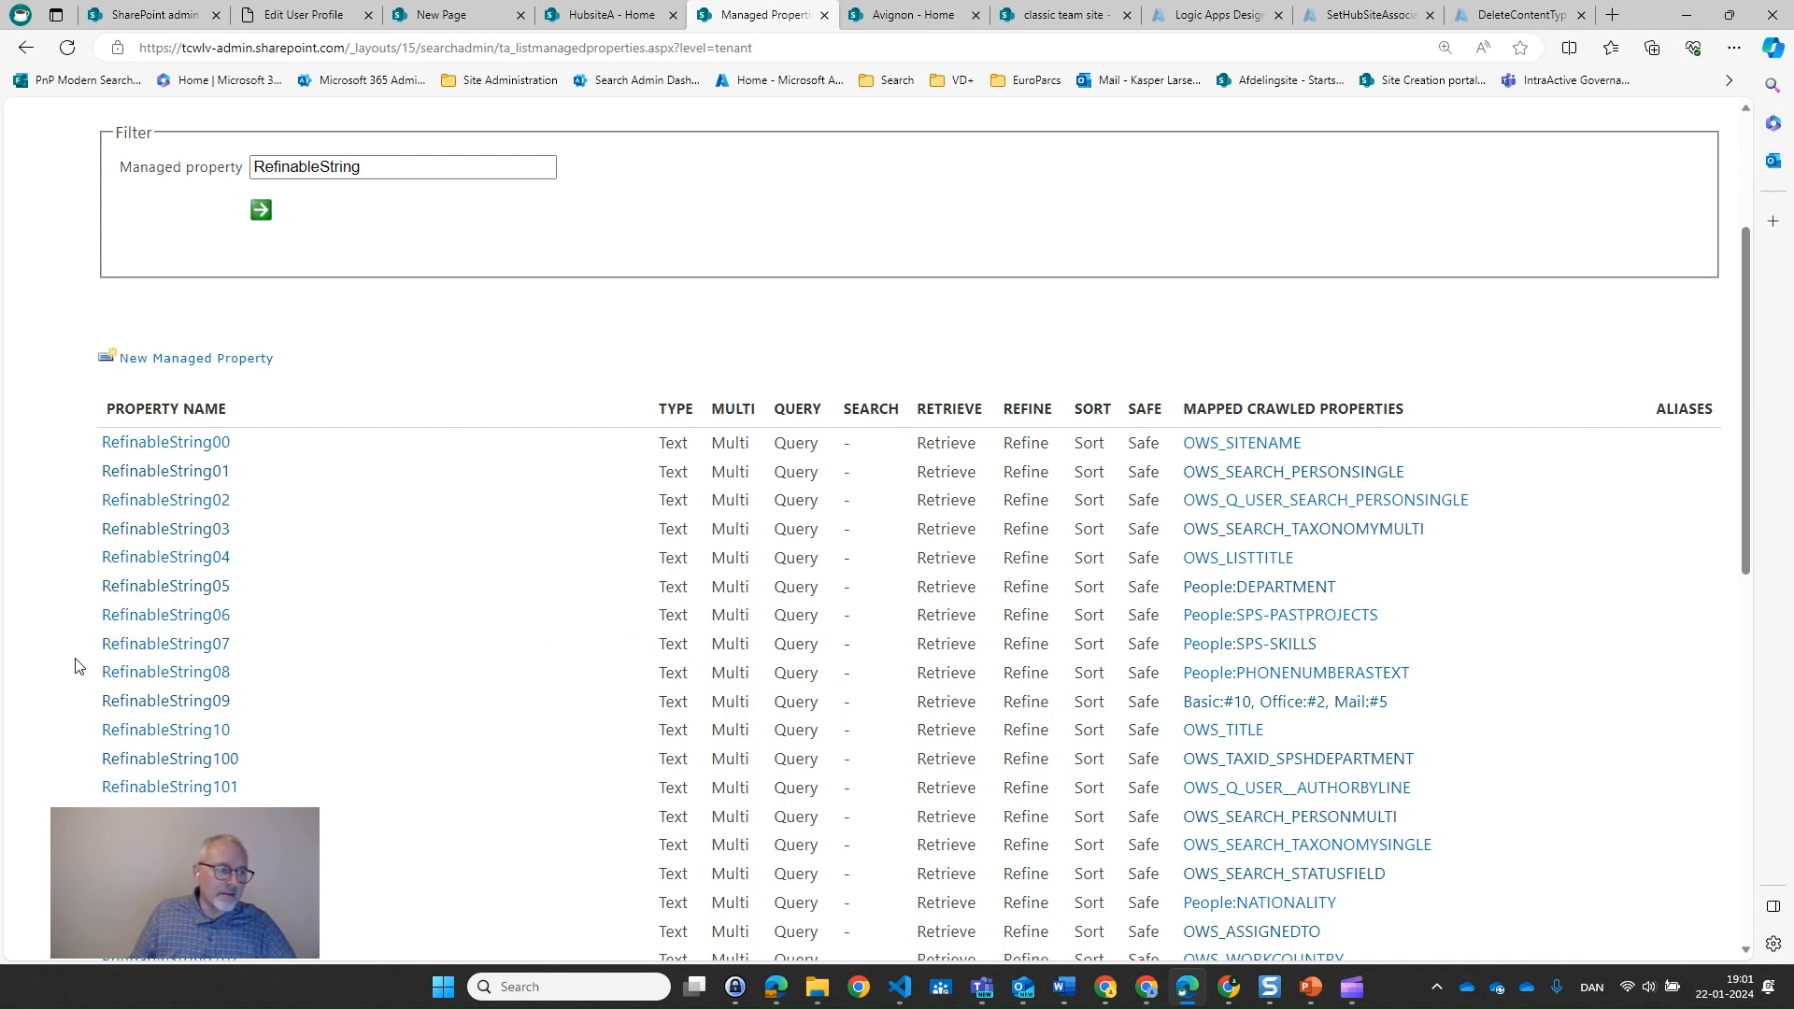
Open the unmapped managed property RefinableString118 and start adding a crawled property mapping
scroll(446, 619, "down", 8)
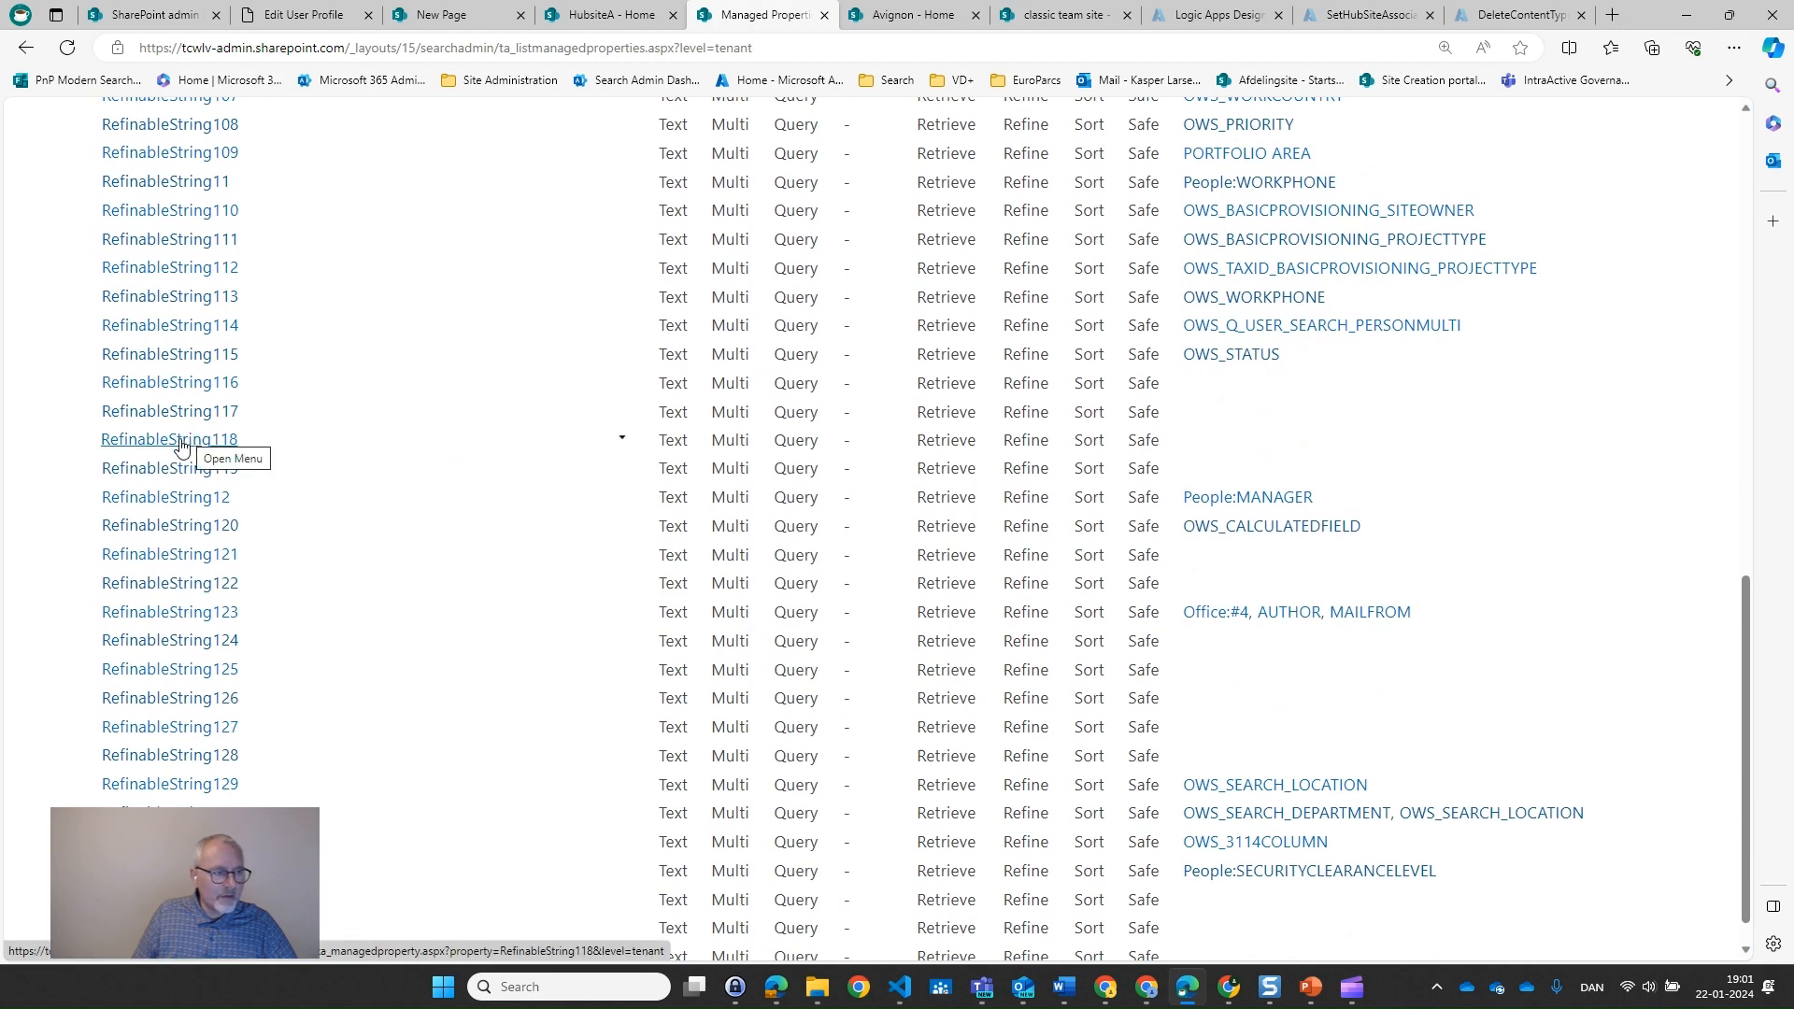
left_click(181, 445)
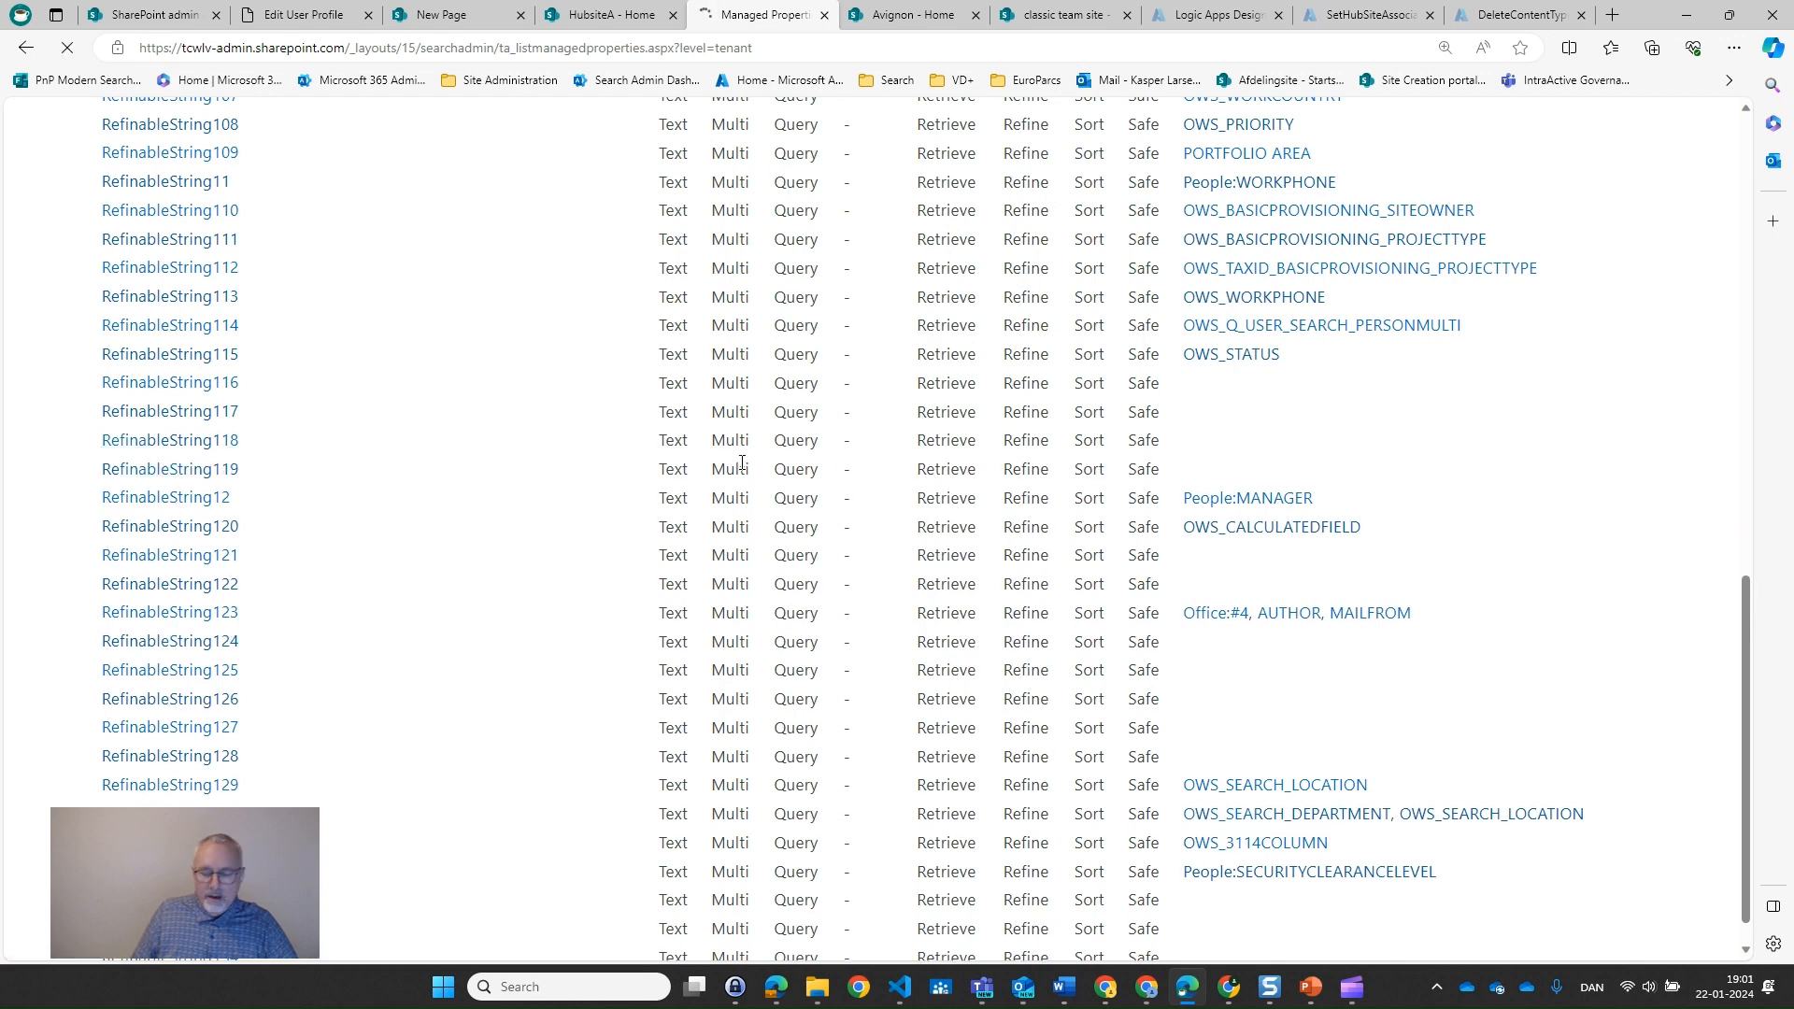
key("ctrl+minus")
key("ctrl+minus")
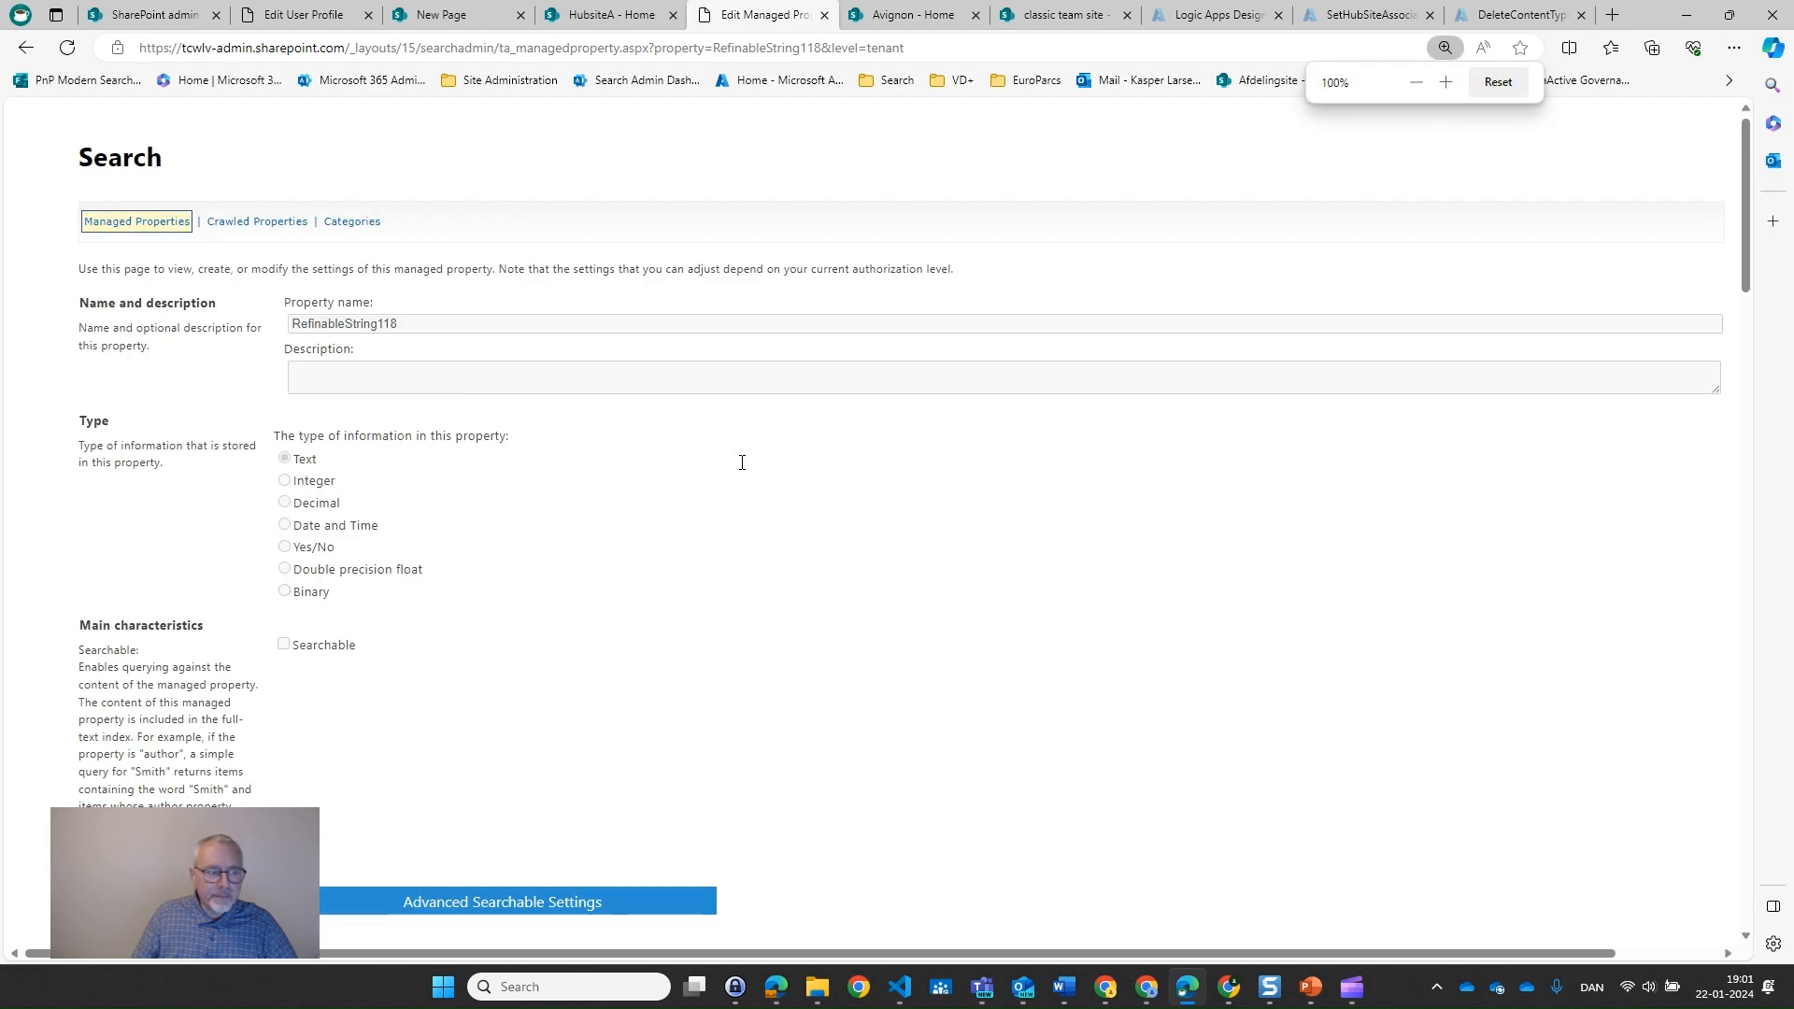
scroll(771, 533, "down", 20)
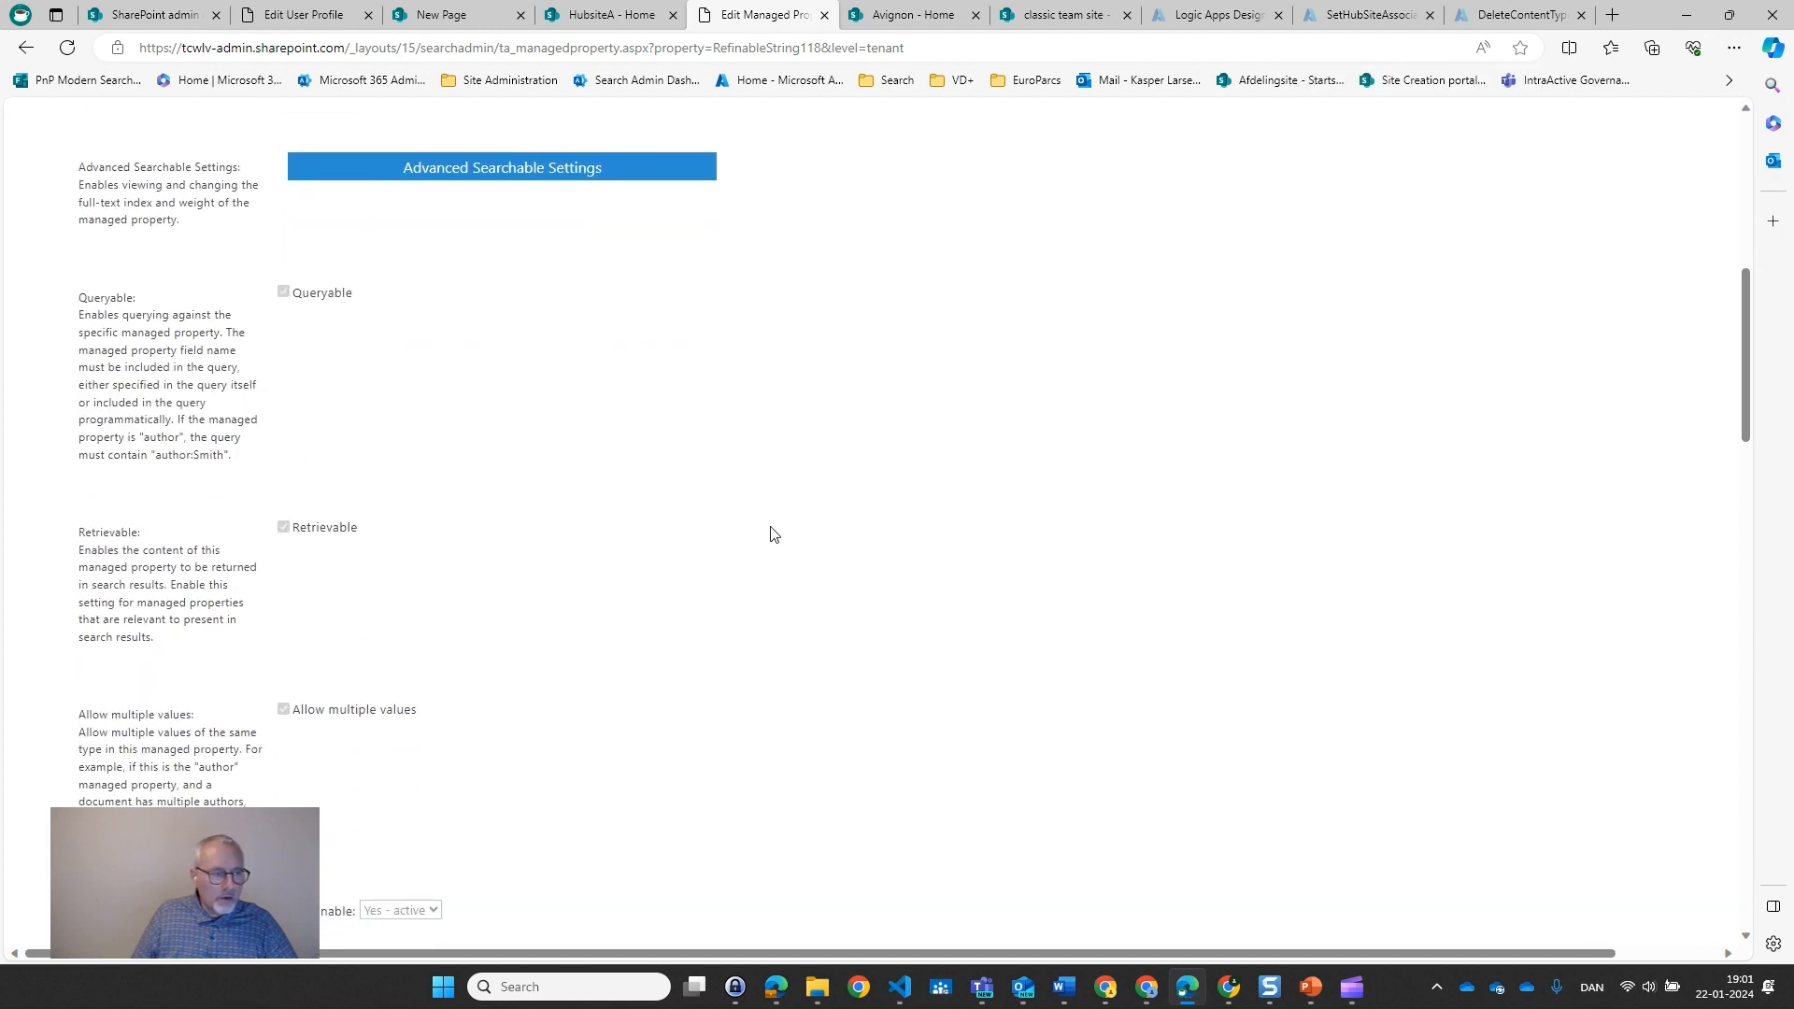
scroll(864, 563, "down", 10)
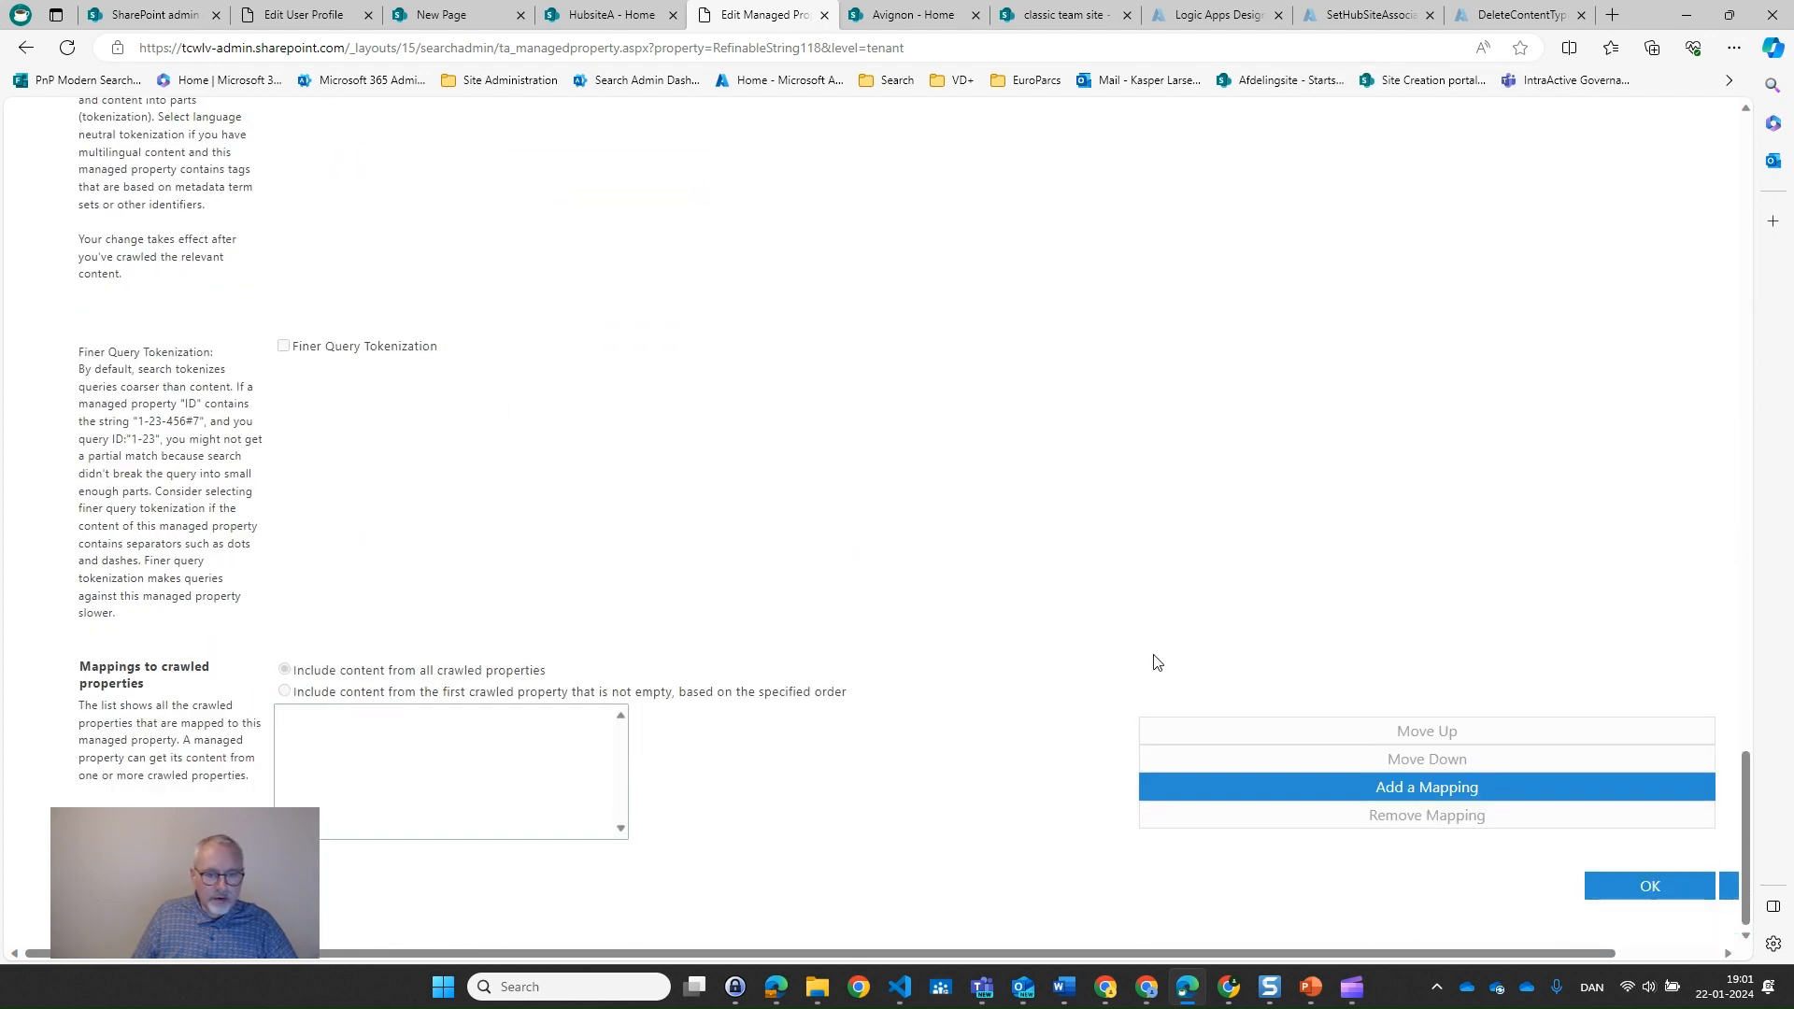
left_click(1338, 788)
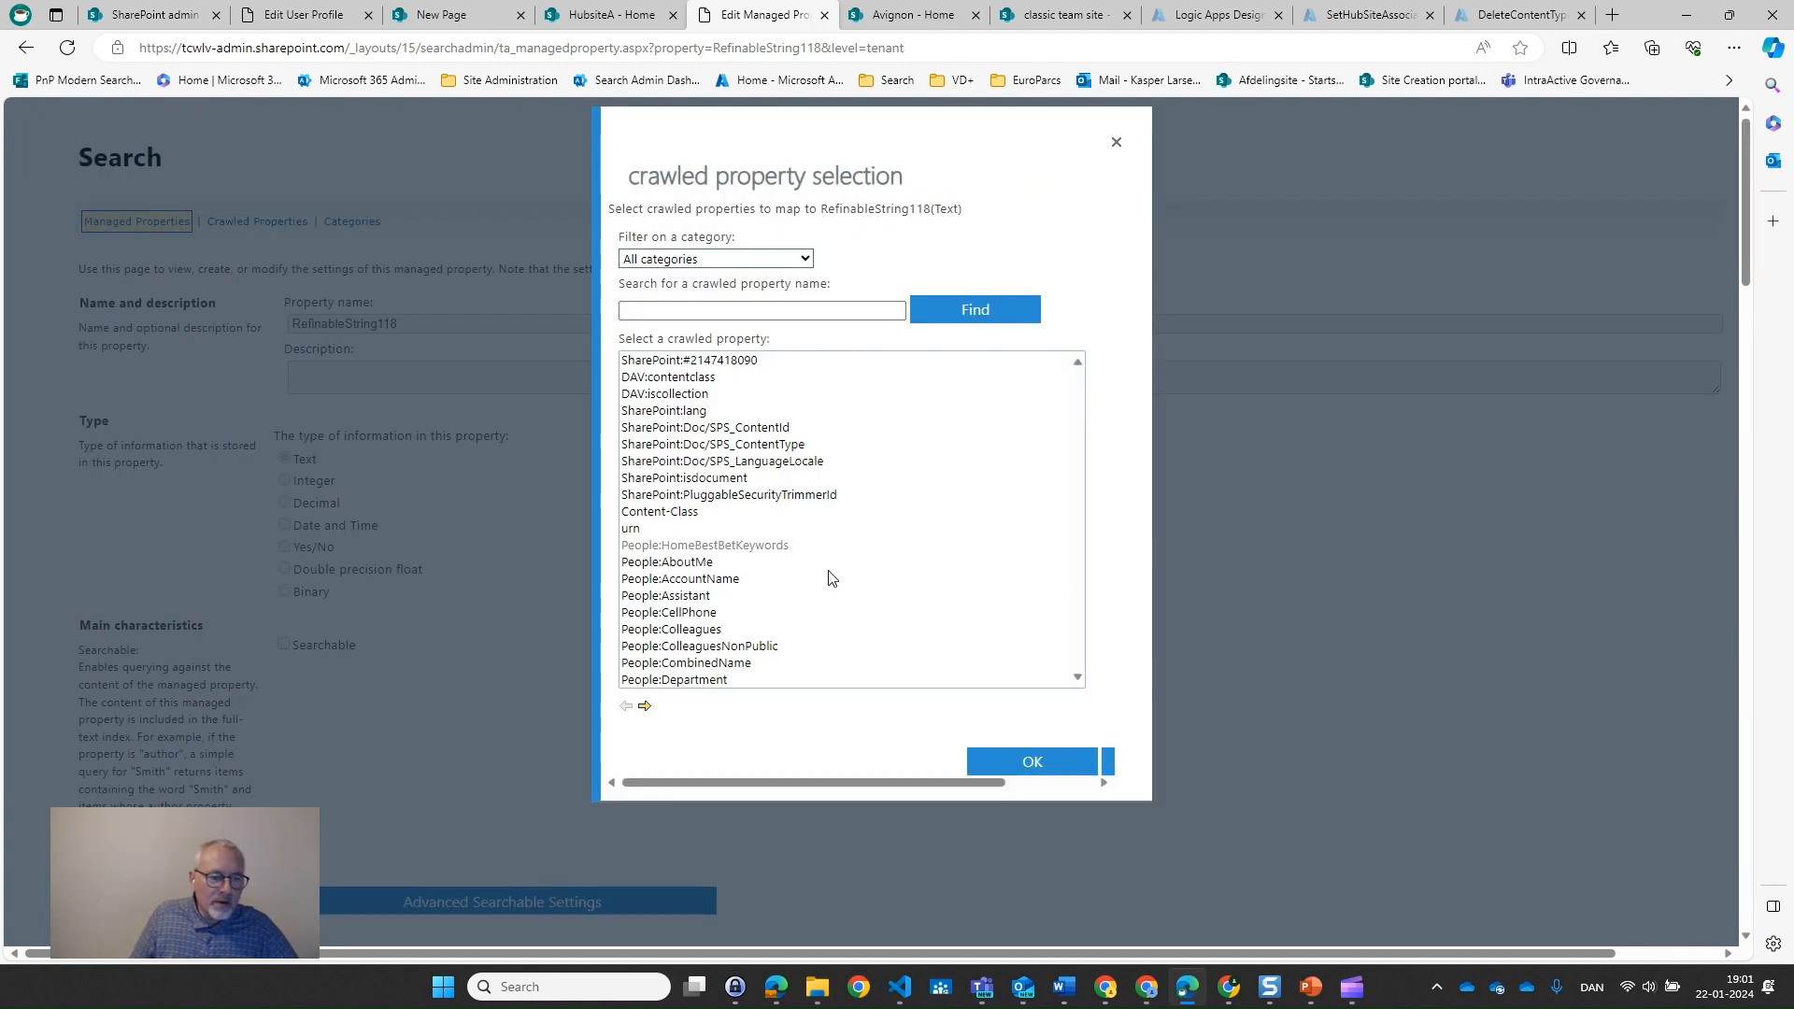
Search the crawled properties for skills, map People:SPS-Skills to RefinableString118 and save the managed property
left_click(742, 315)
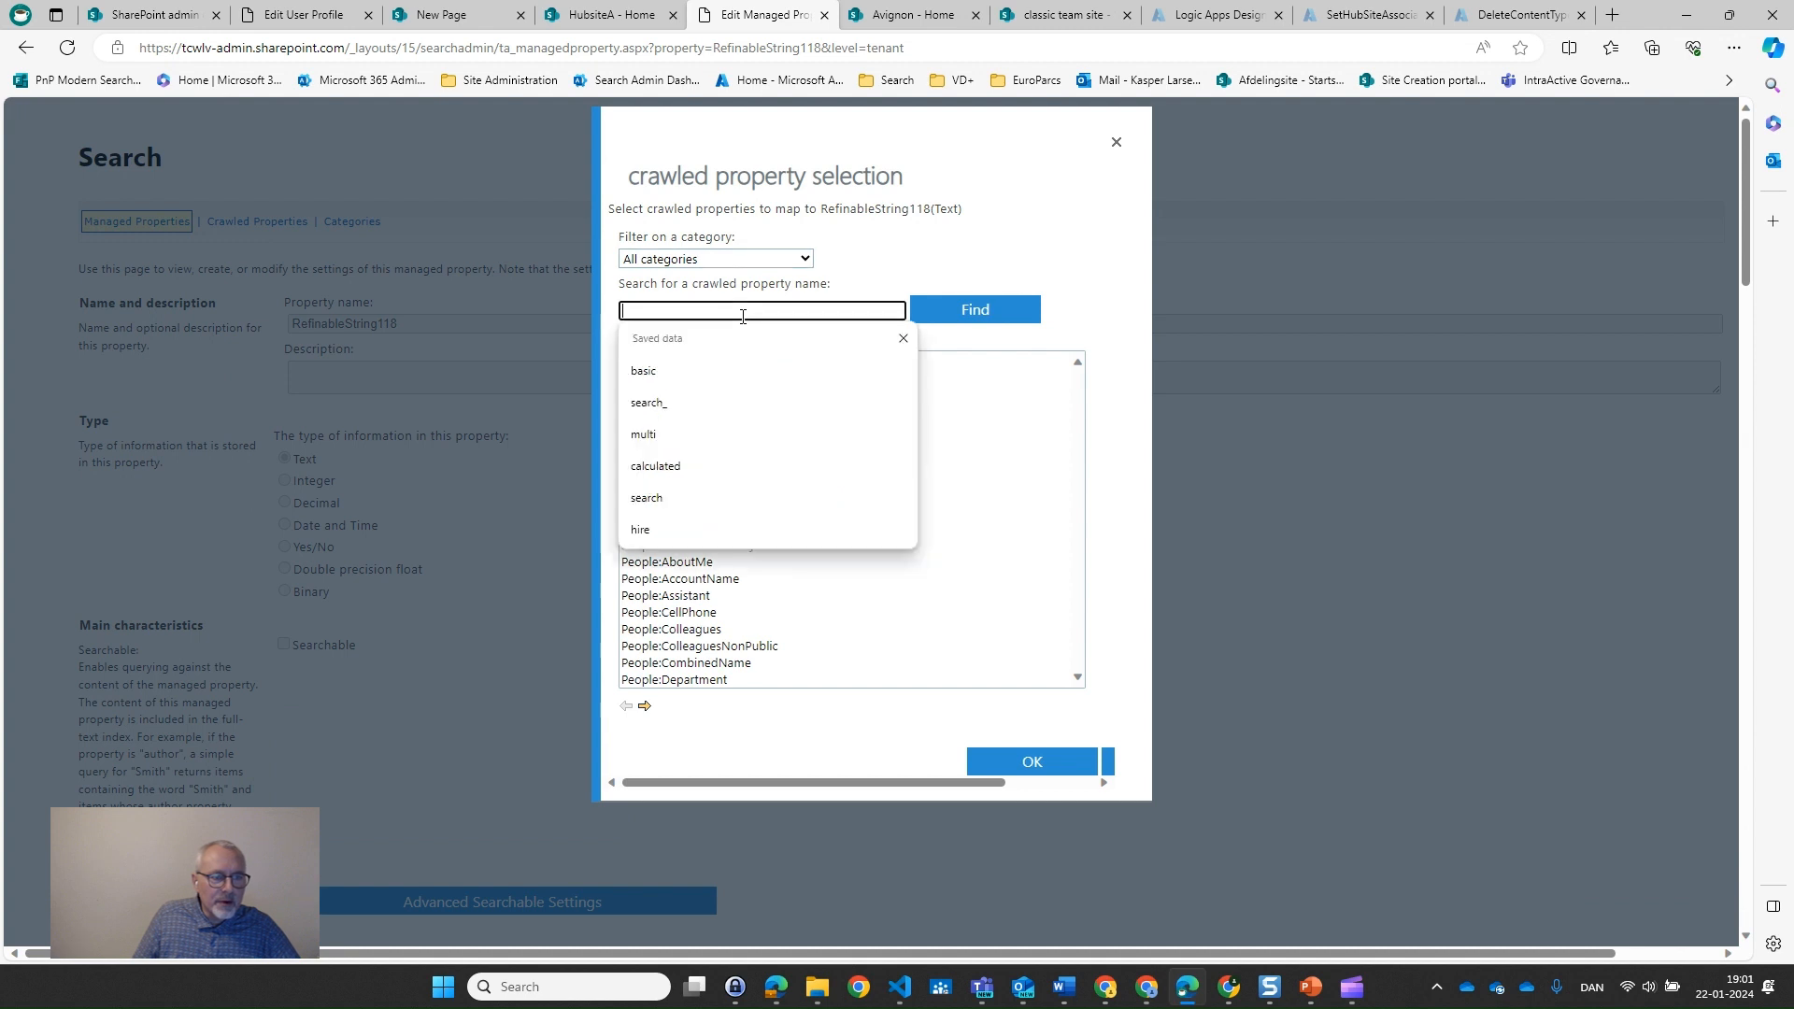
type("skills")
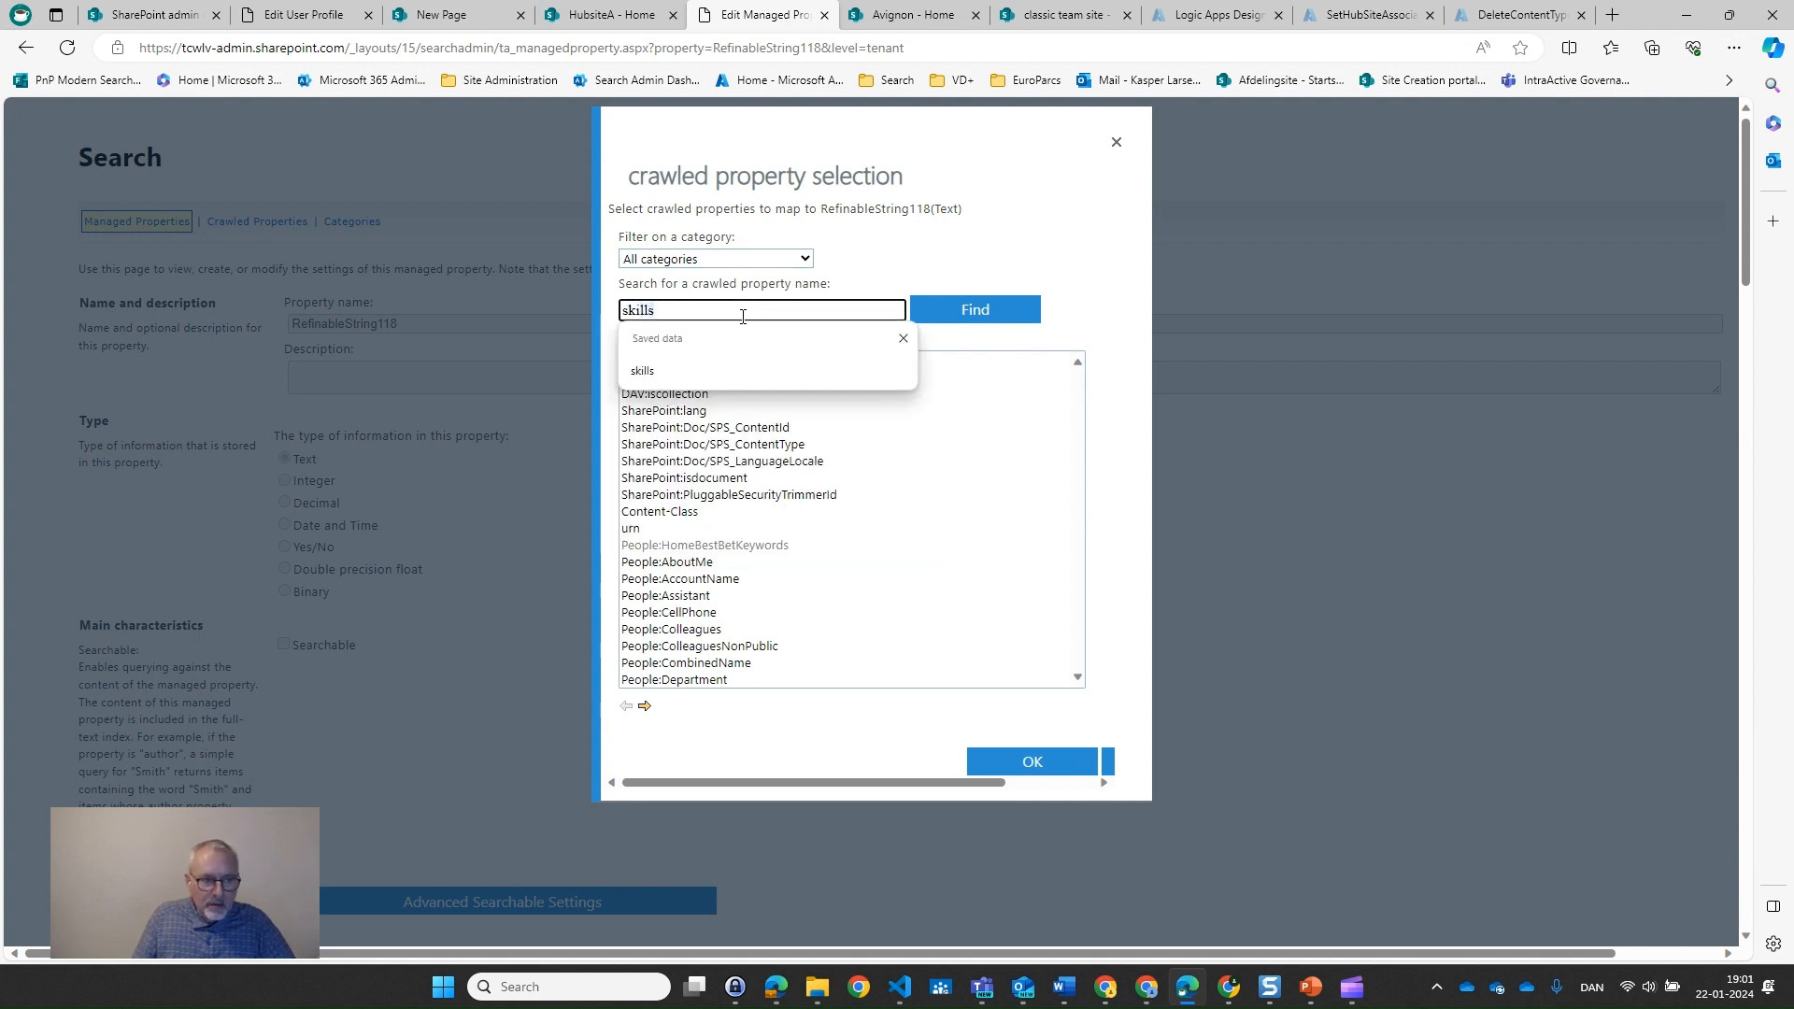
key("Return")
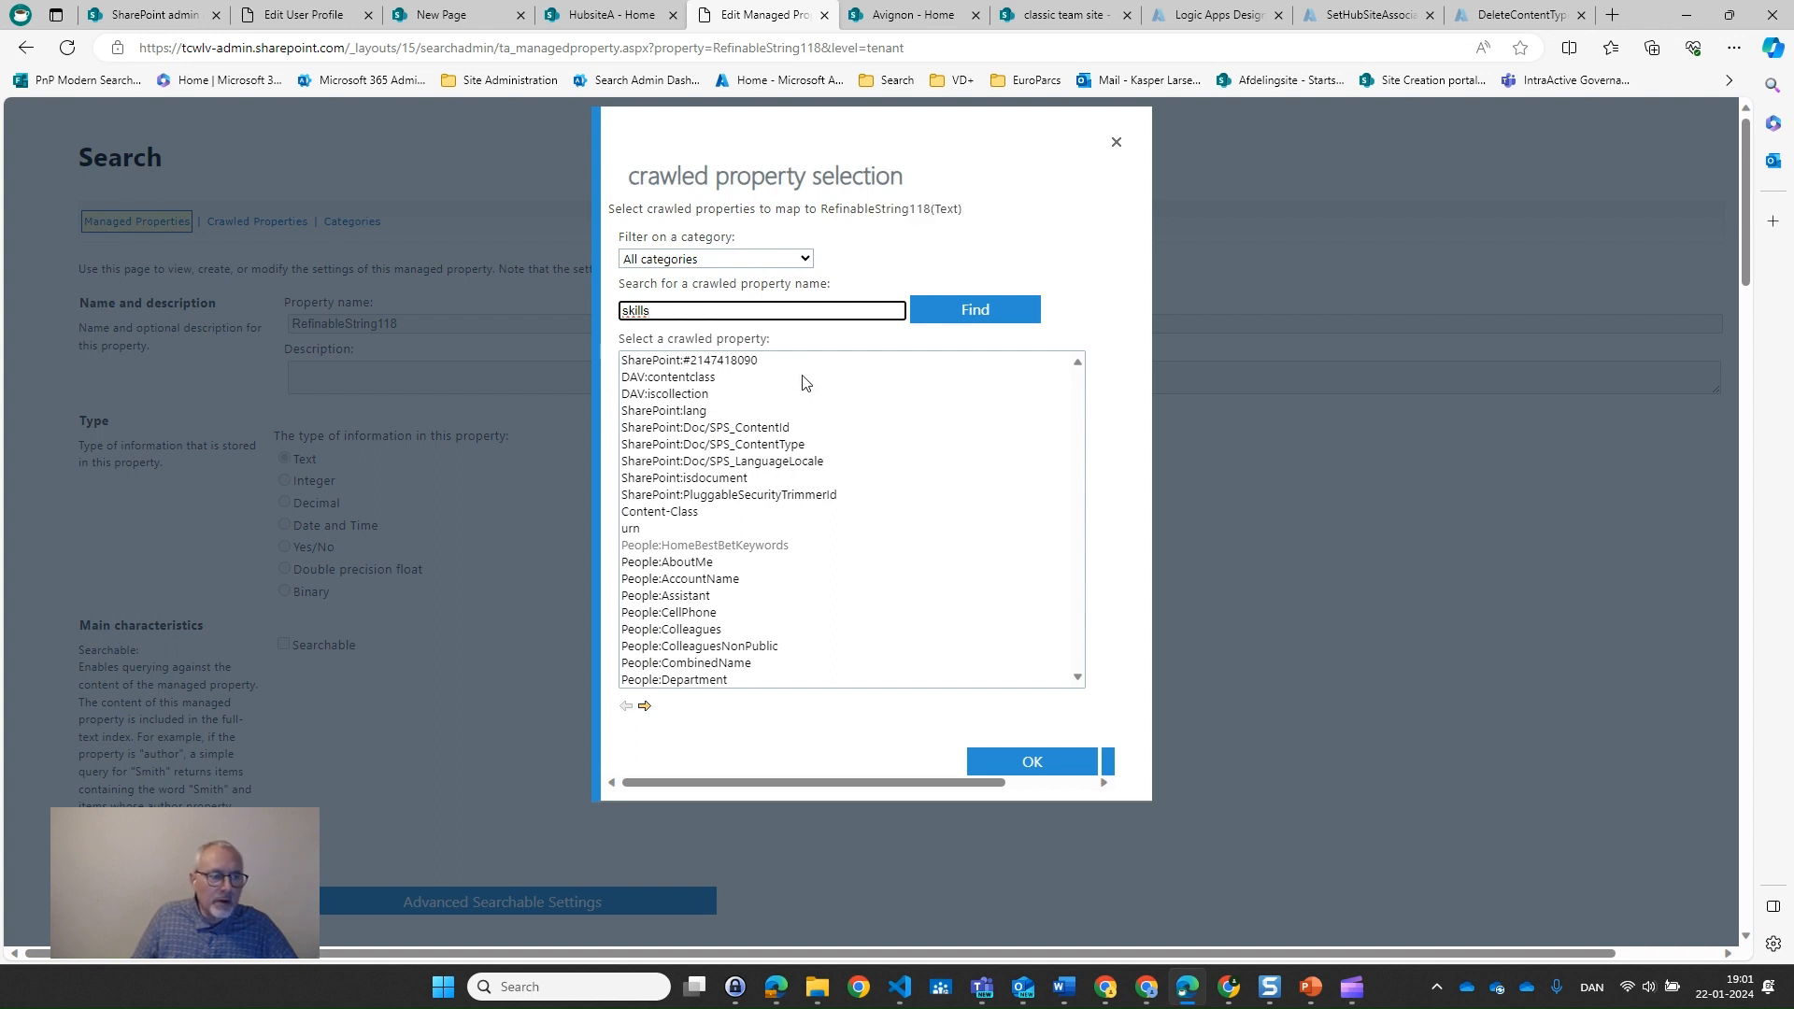
key("Return")
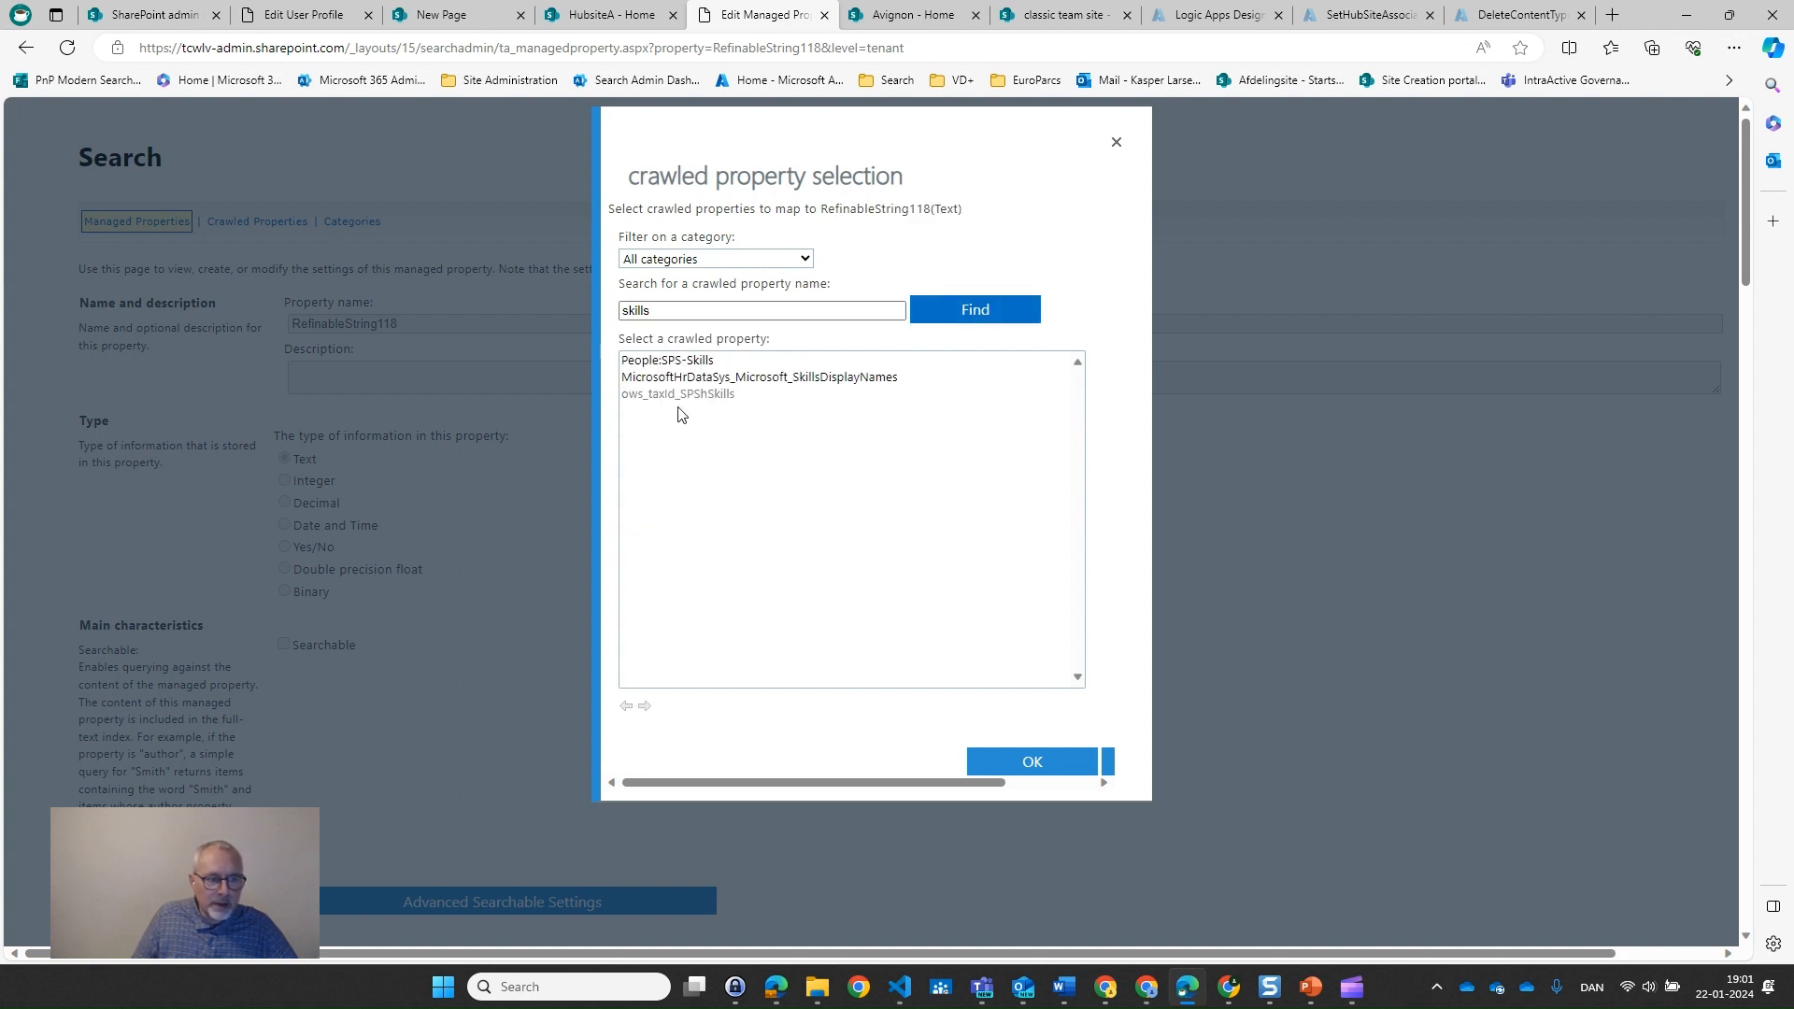
left_click(708, 365)
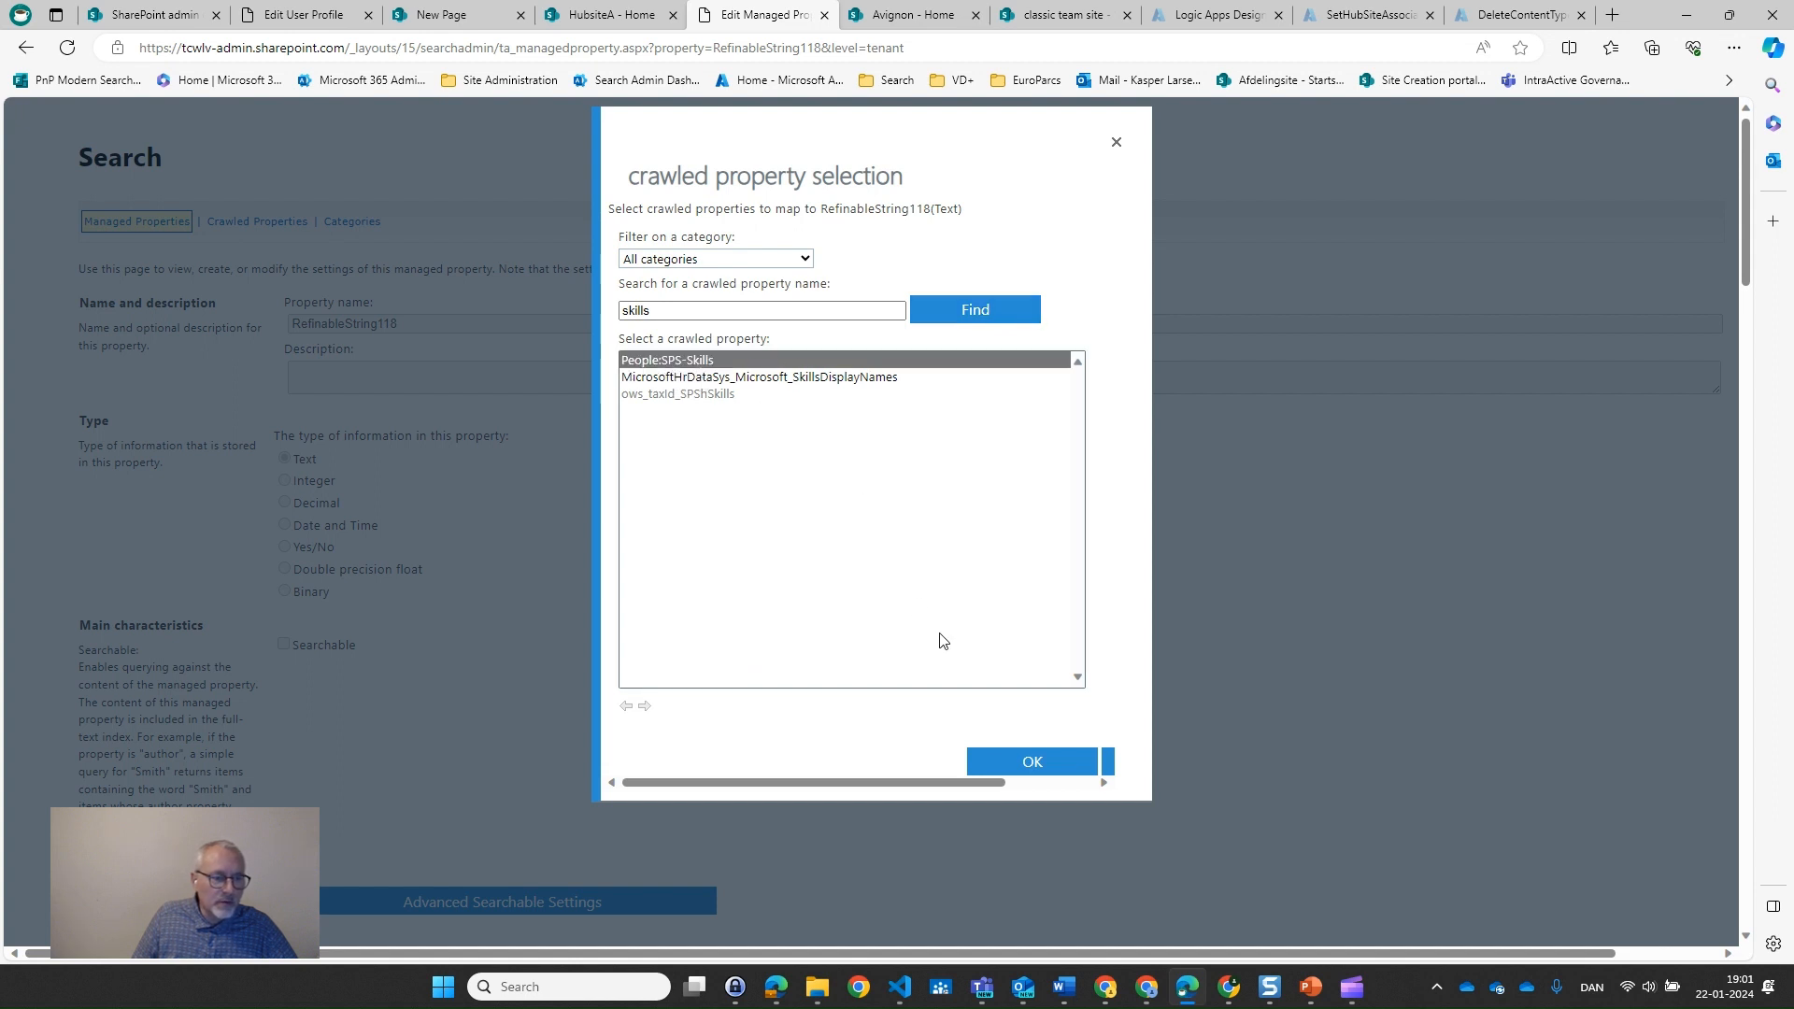
left_click(1005, 764)
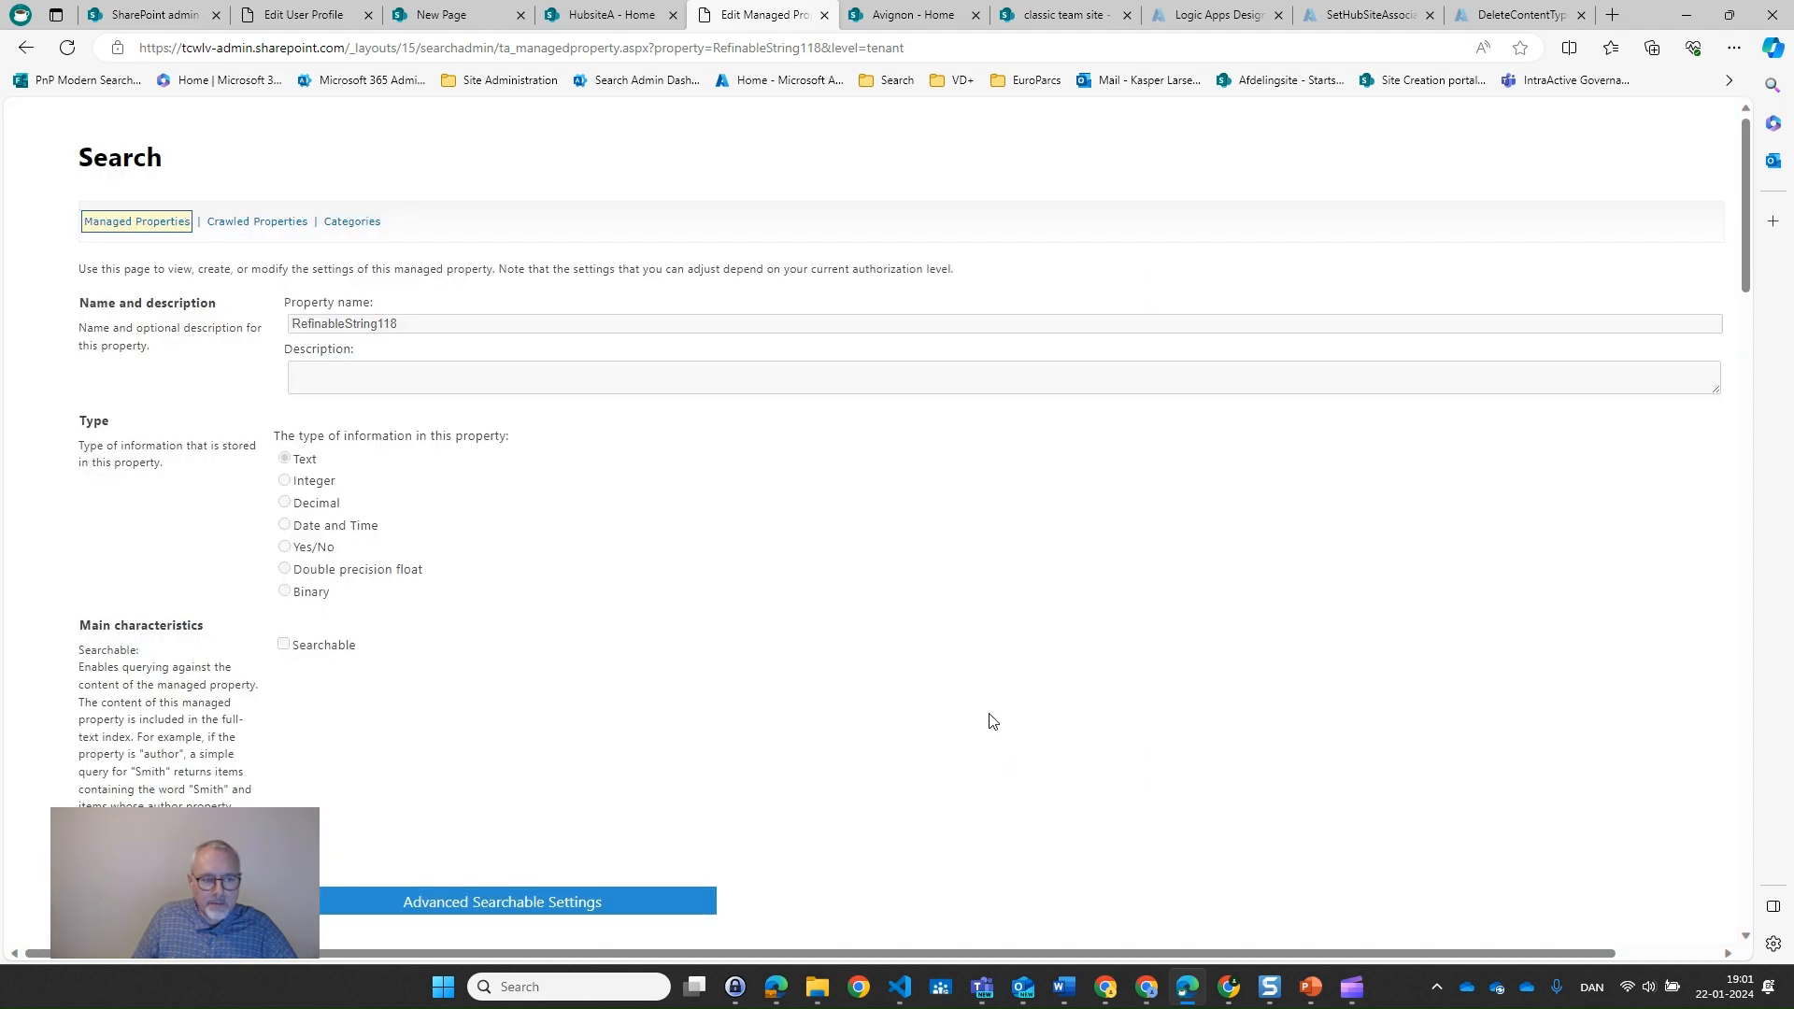
scroll(988, 720, "down", 8)
scroll(1343, 740, "down", 10)
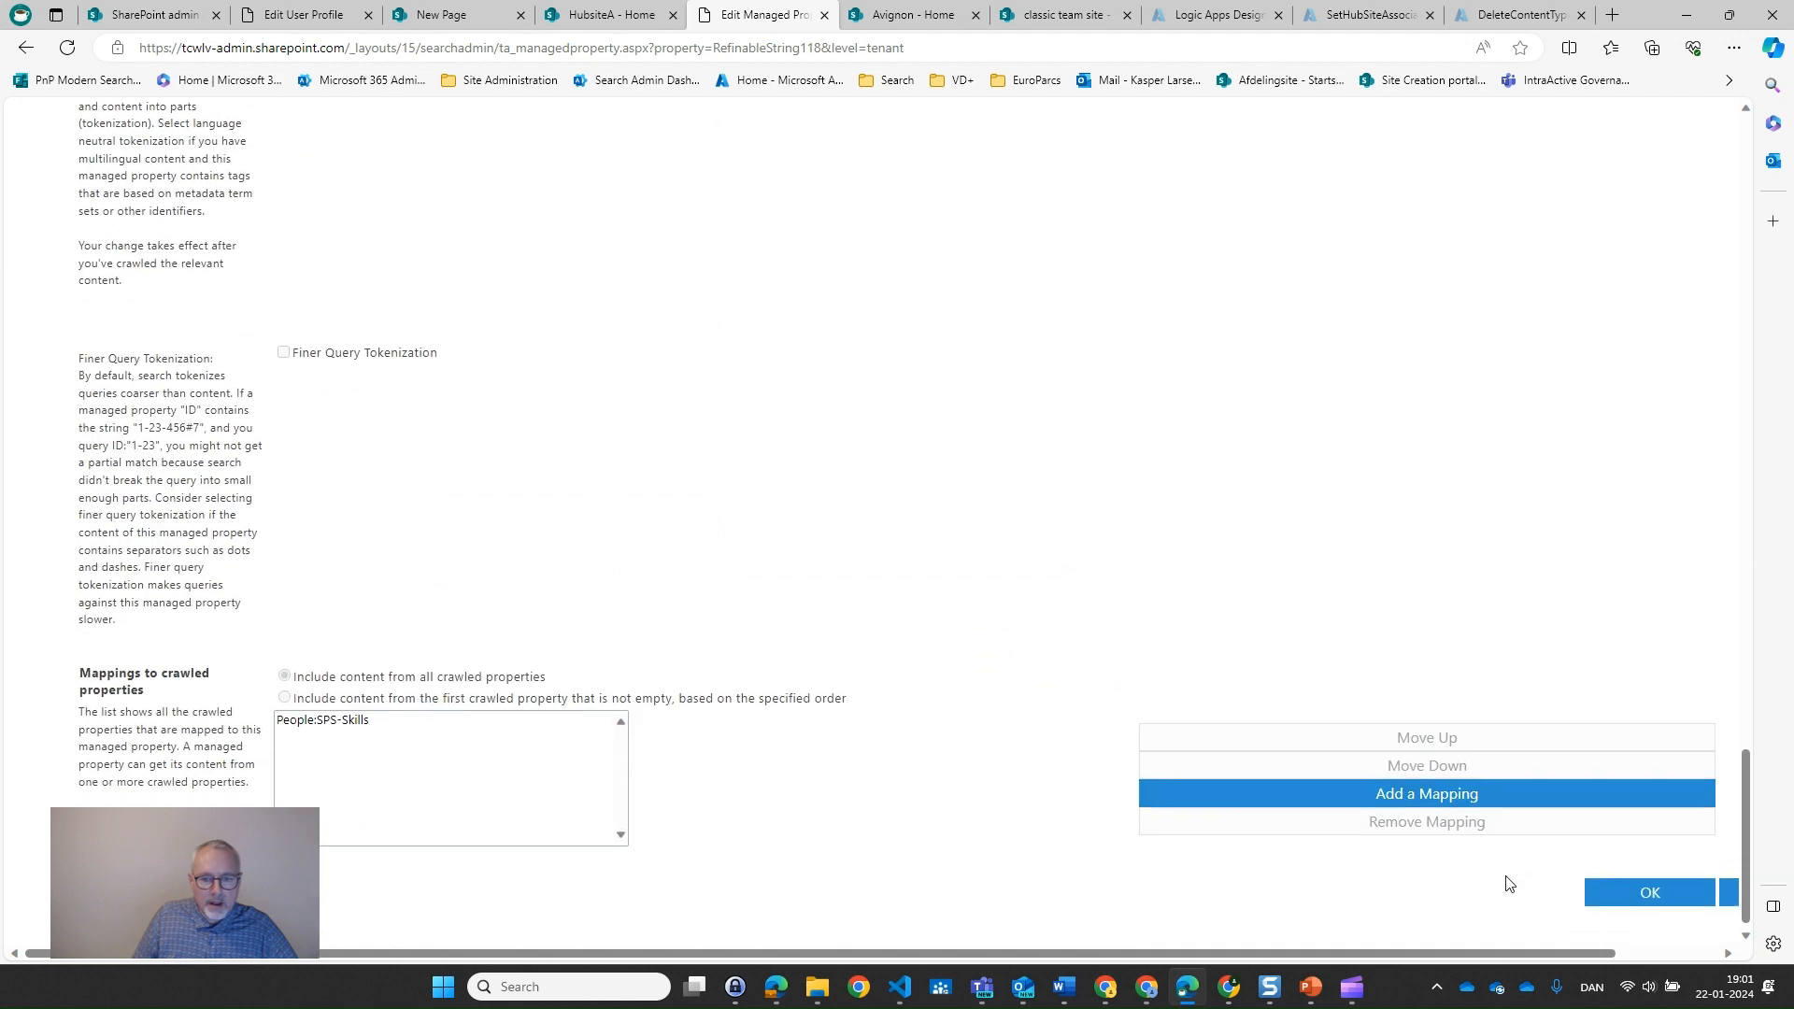
left_click(1642, 888)
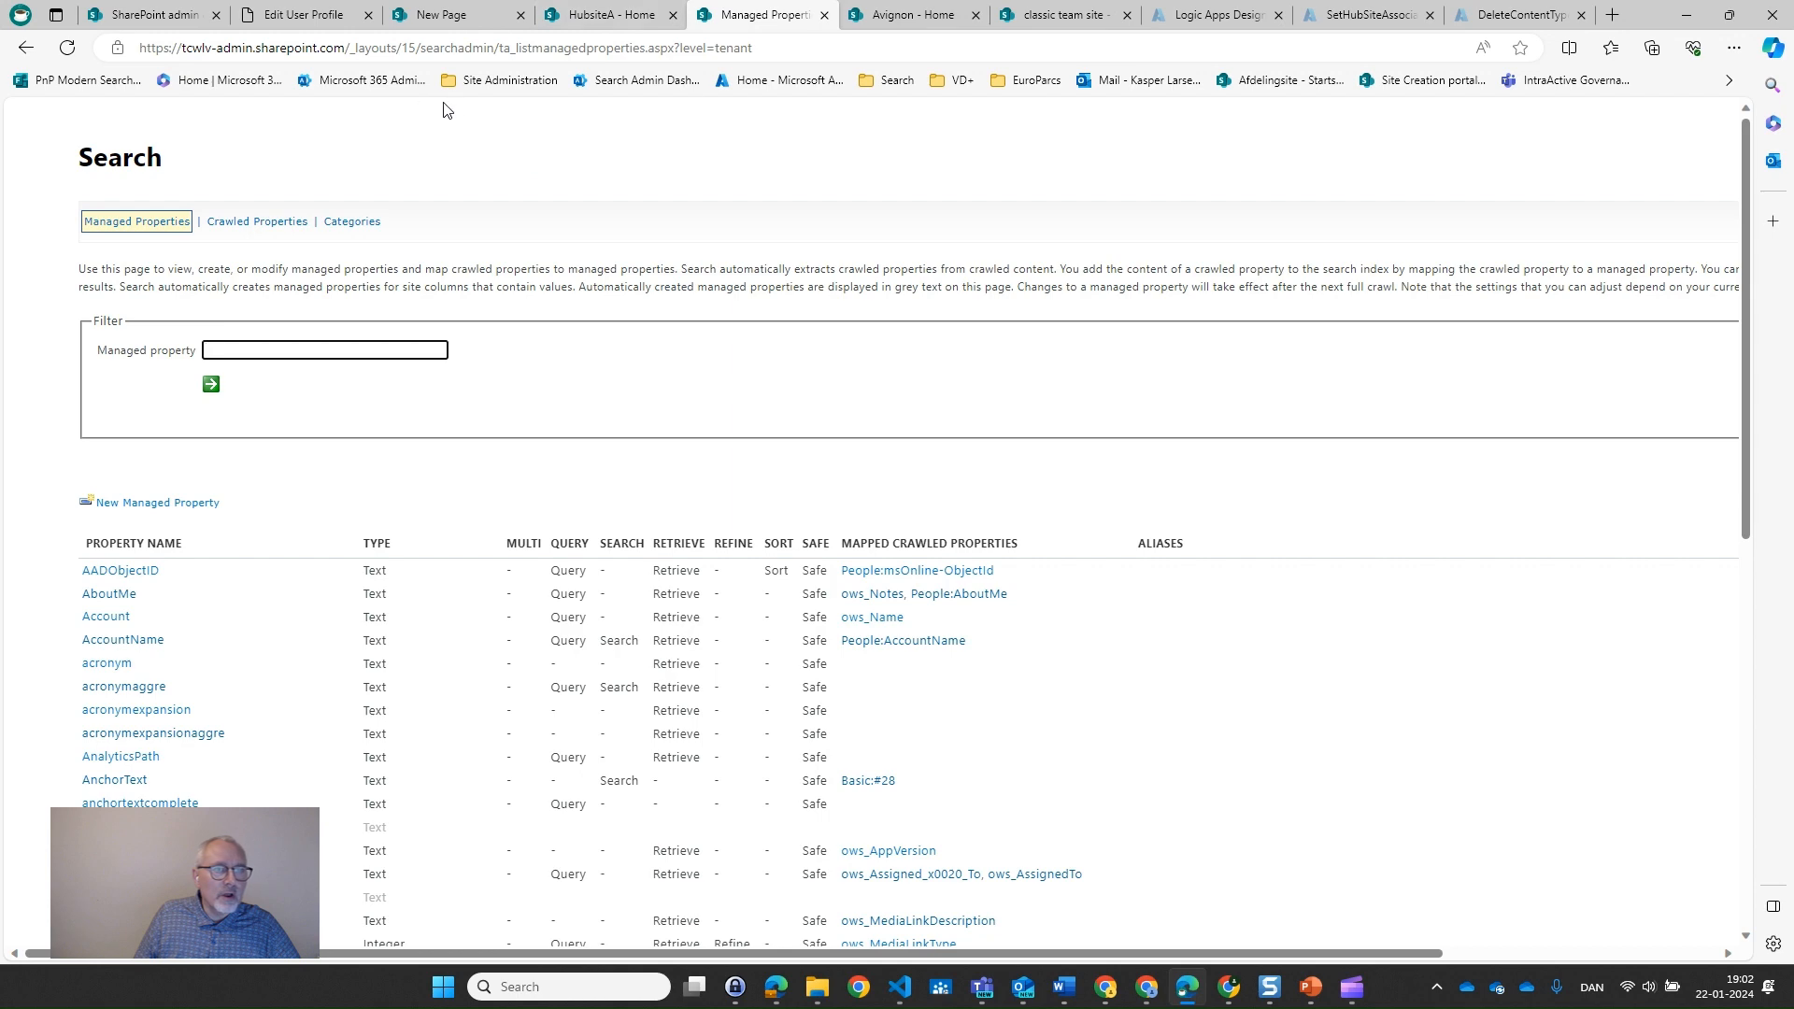
Return to the new page and review the connection settings of the PnP Search Results web part
left_click(602, 15)
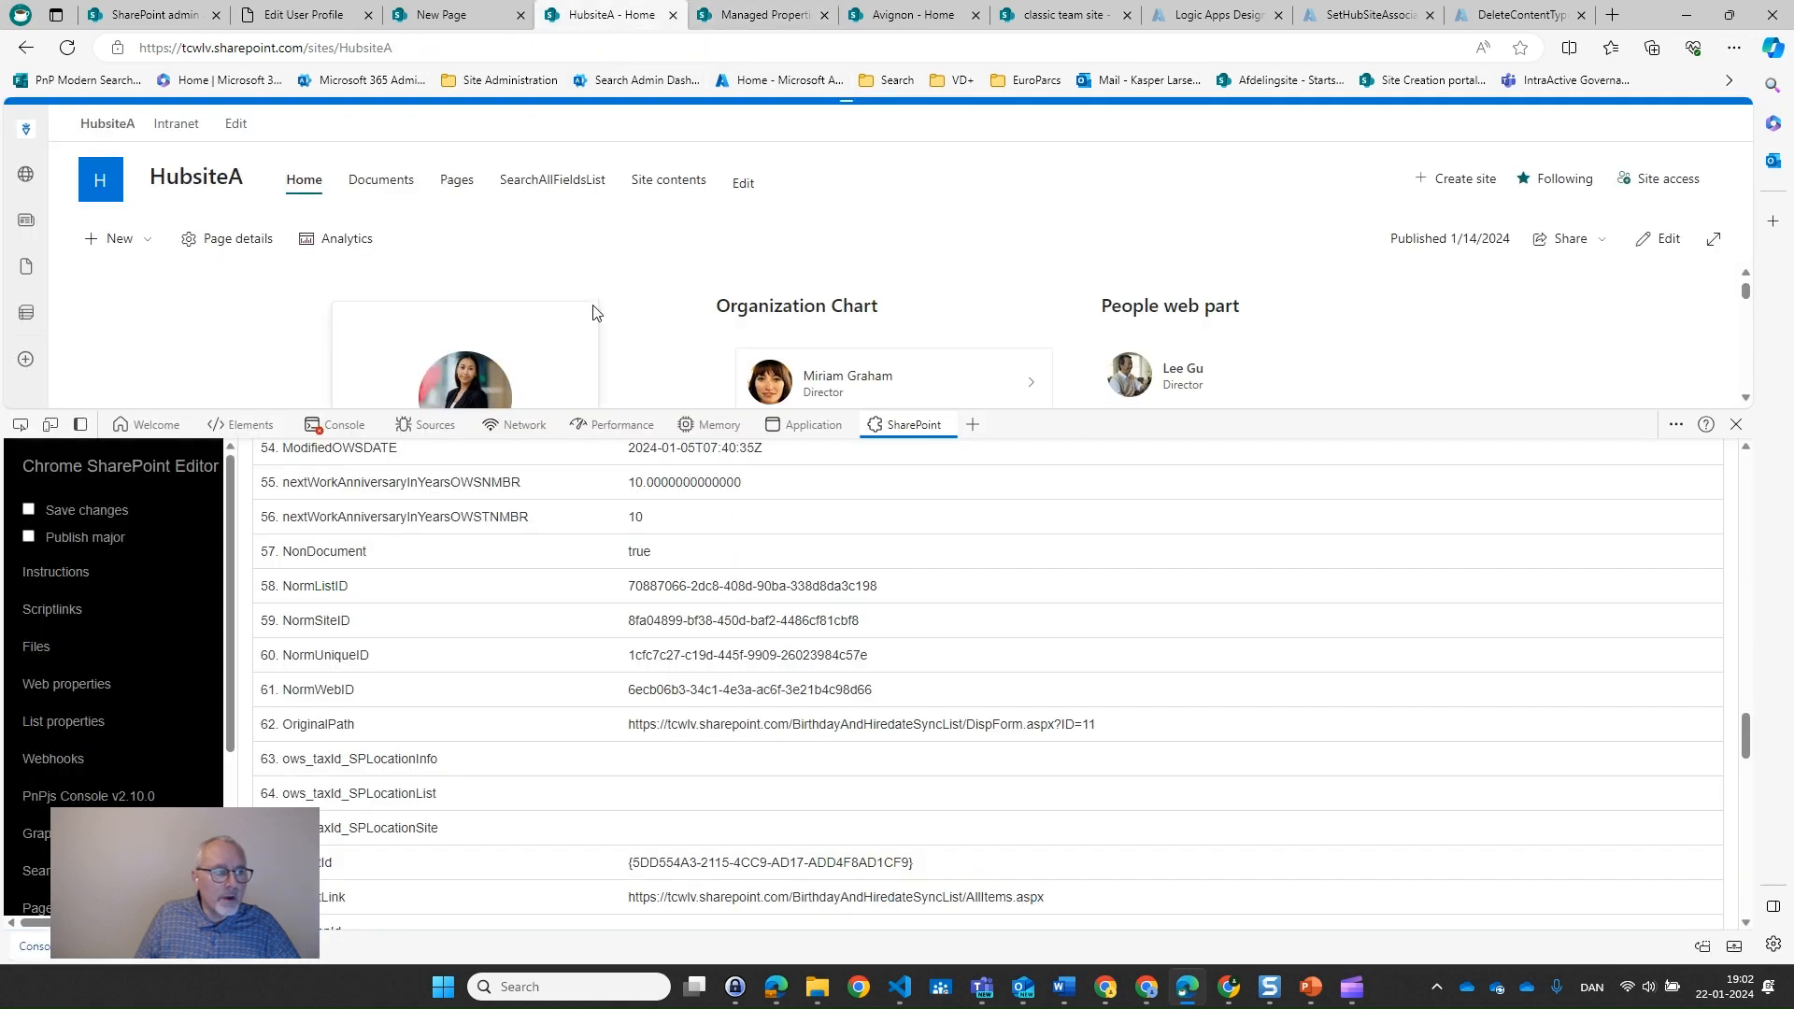
left_click(437, 15)
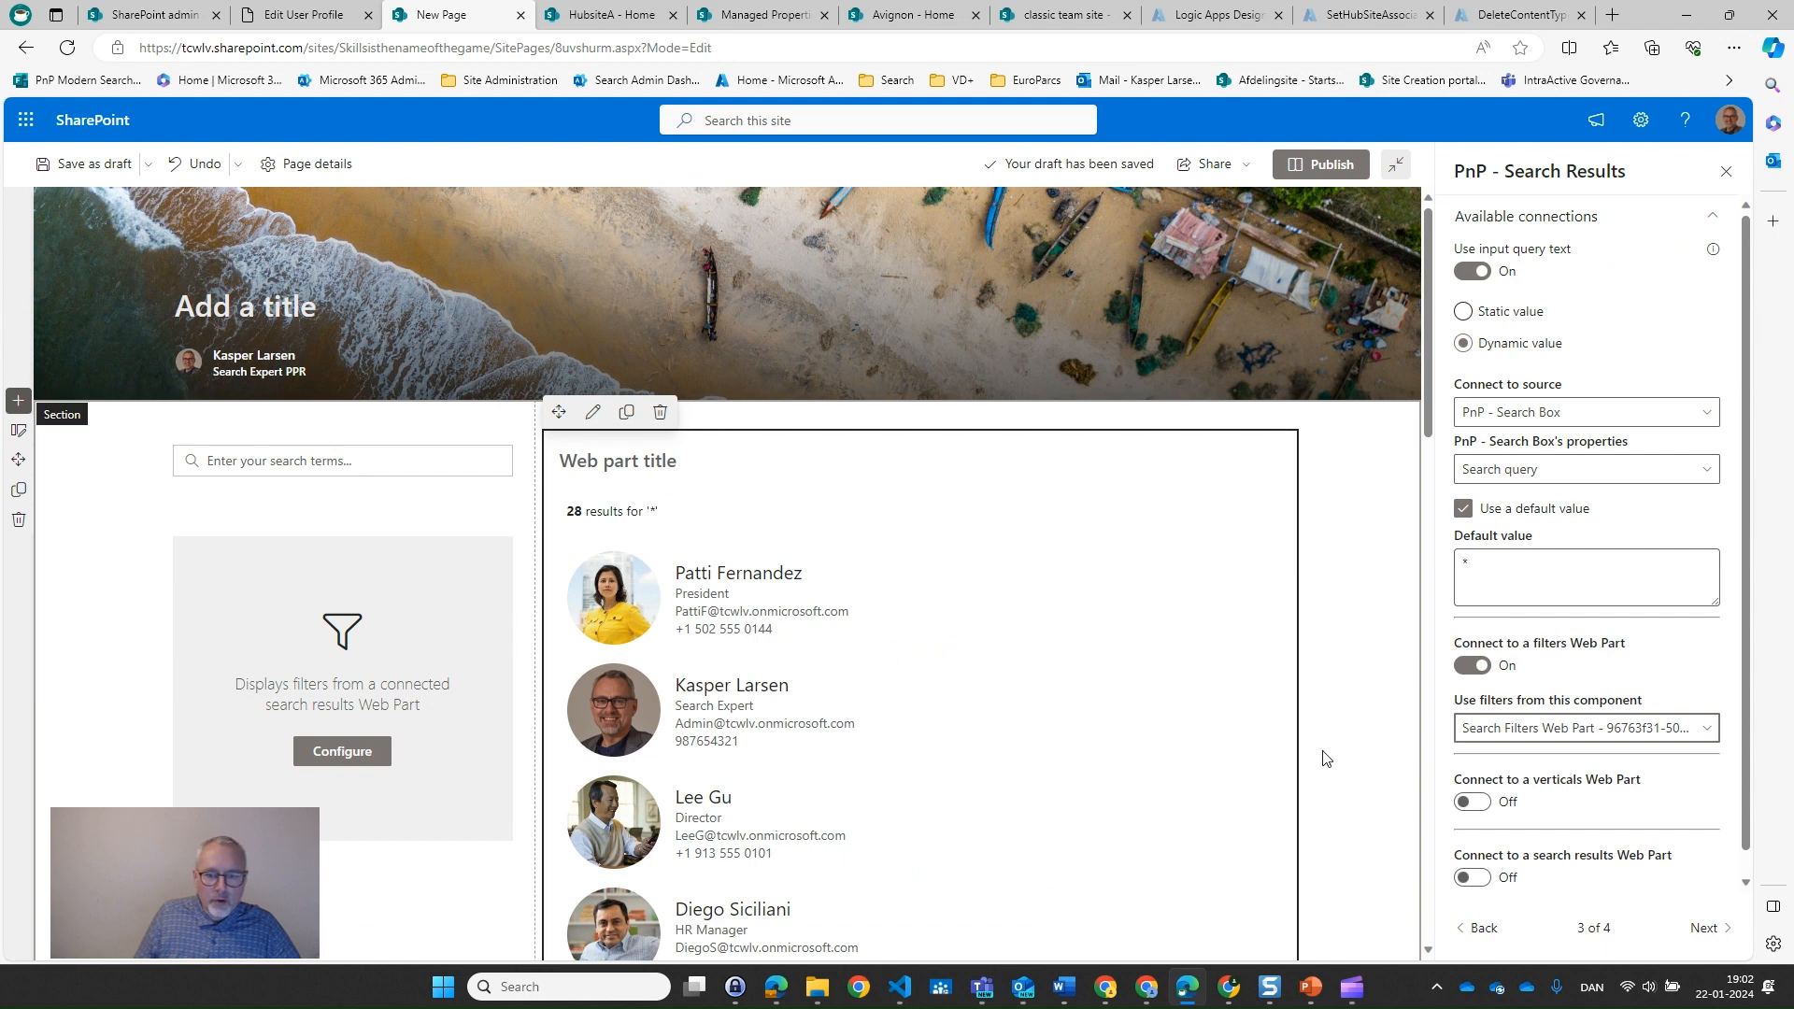
left_click_drag(1745, 685, 1750, 783)
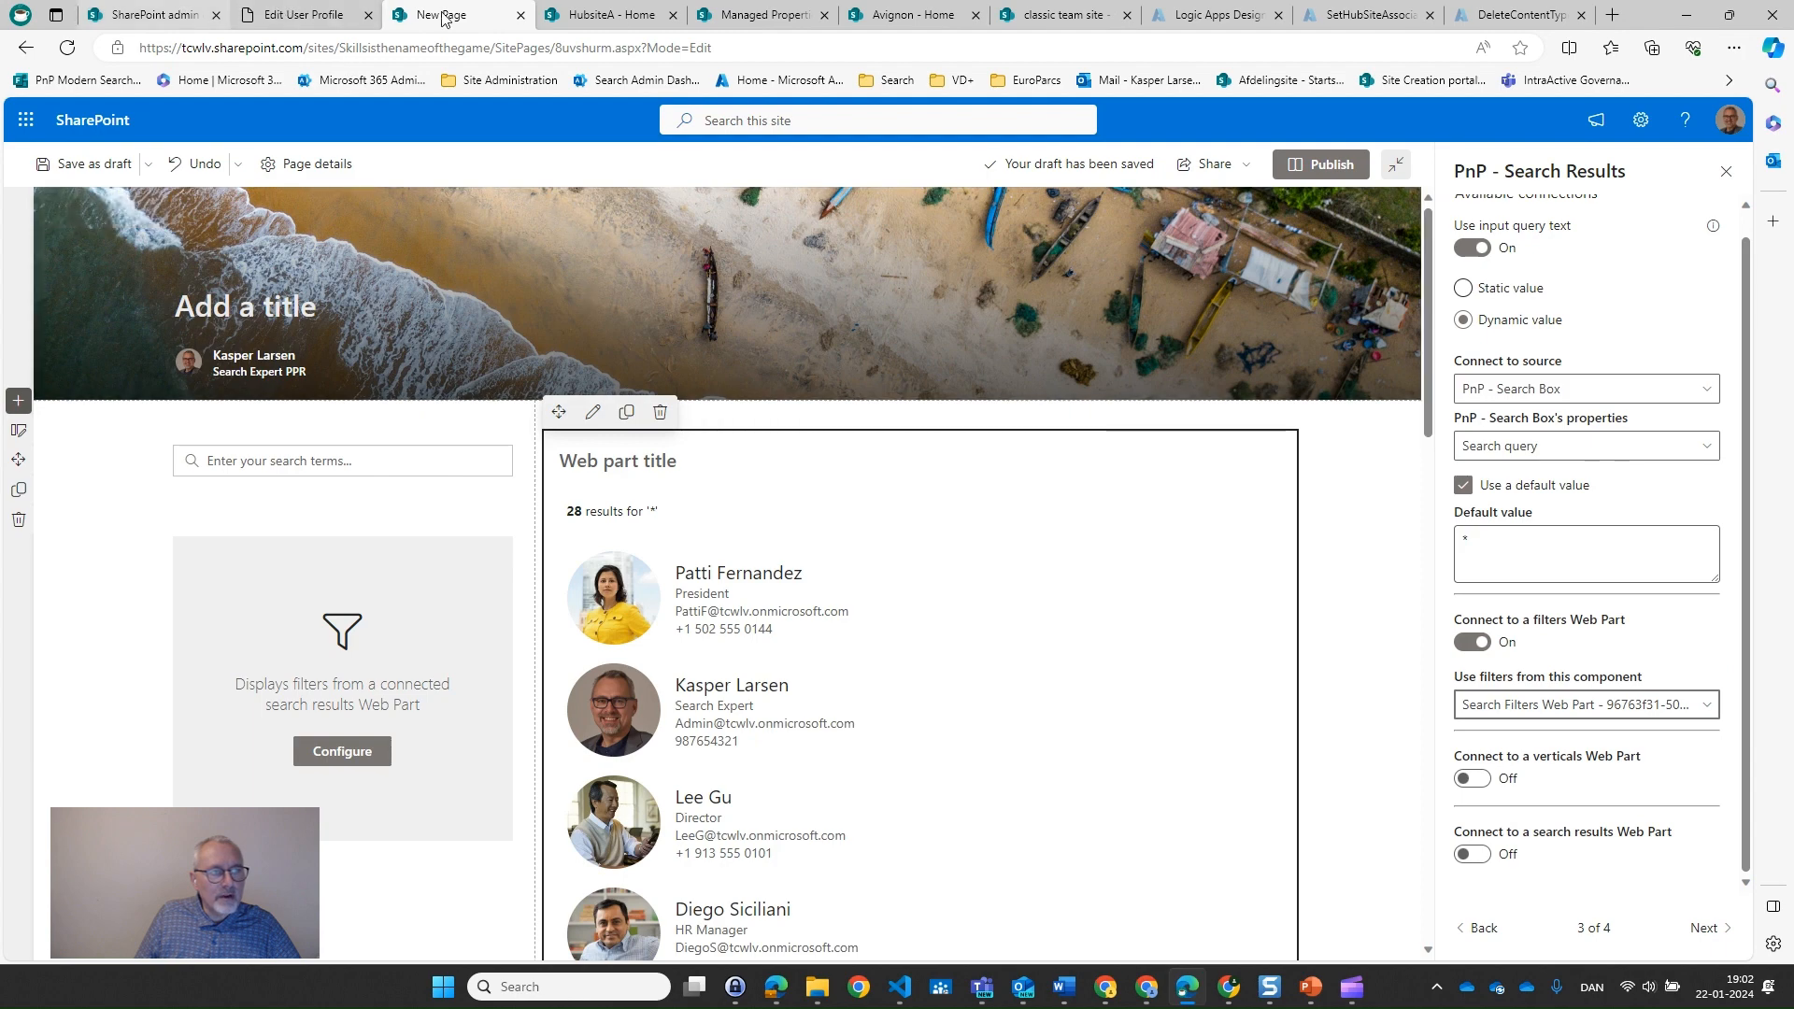
Filter the managed properties by Refinablestring to review their mappings, and return to the new page
left_click(753, 13)
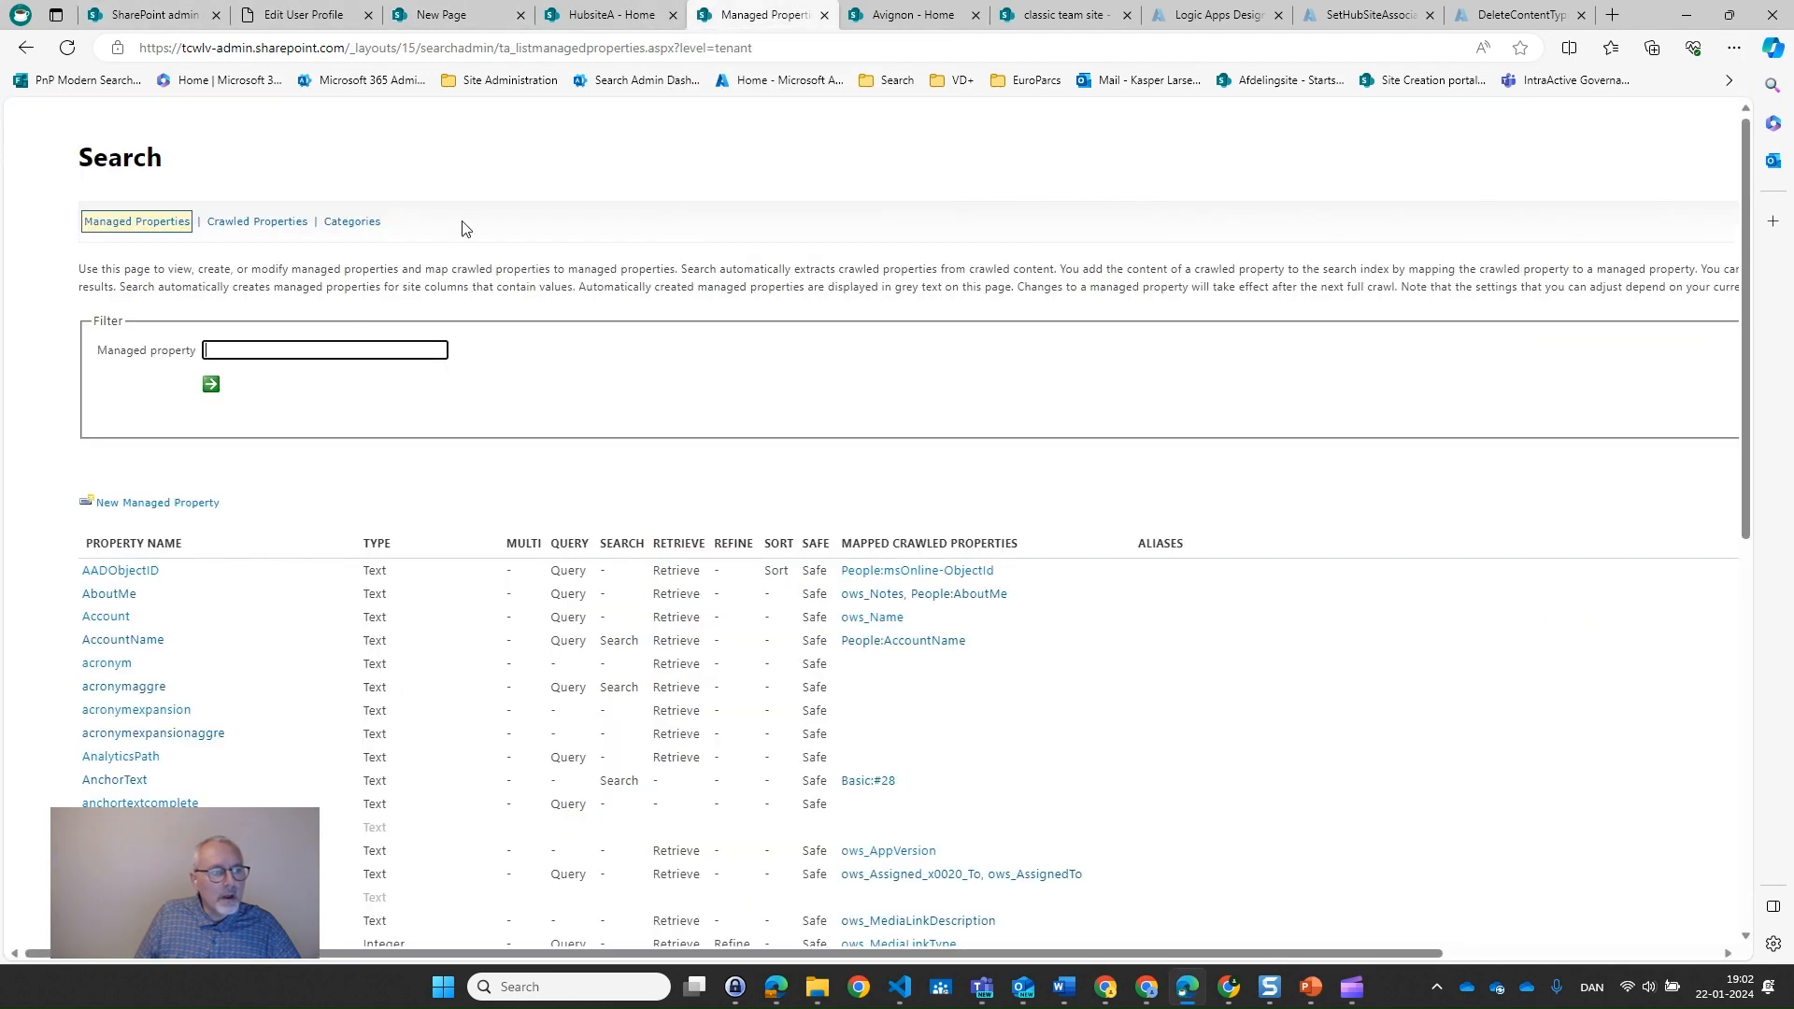
left_click(260, 353)
type("Refi")
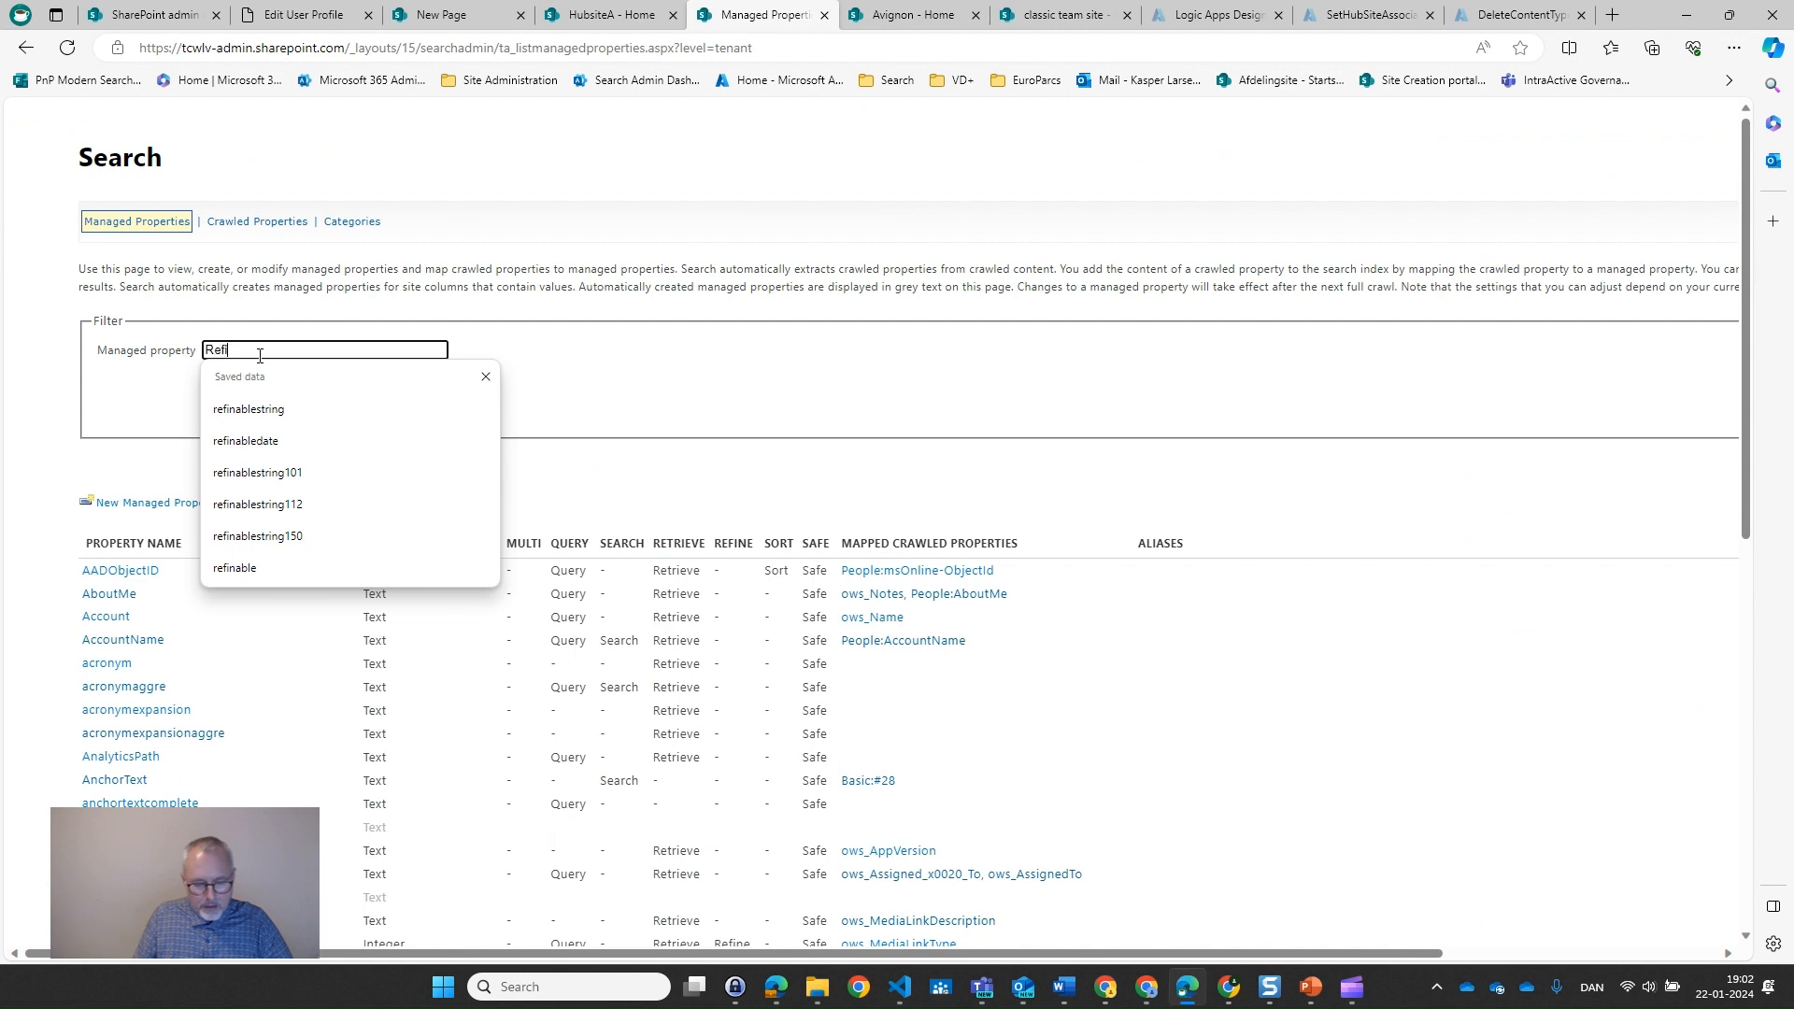
type("nablesitr")
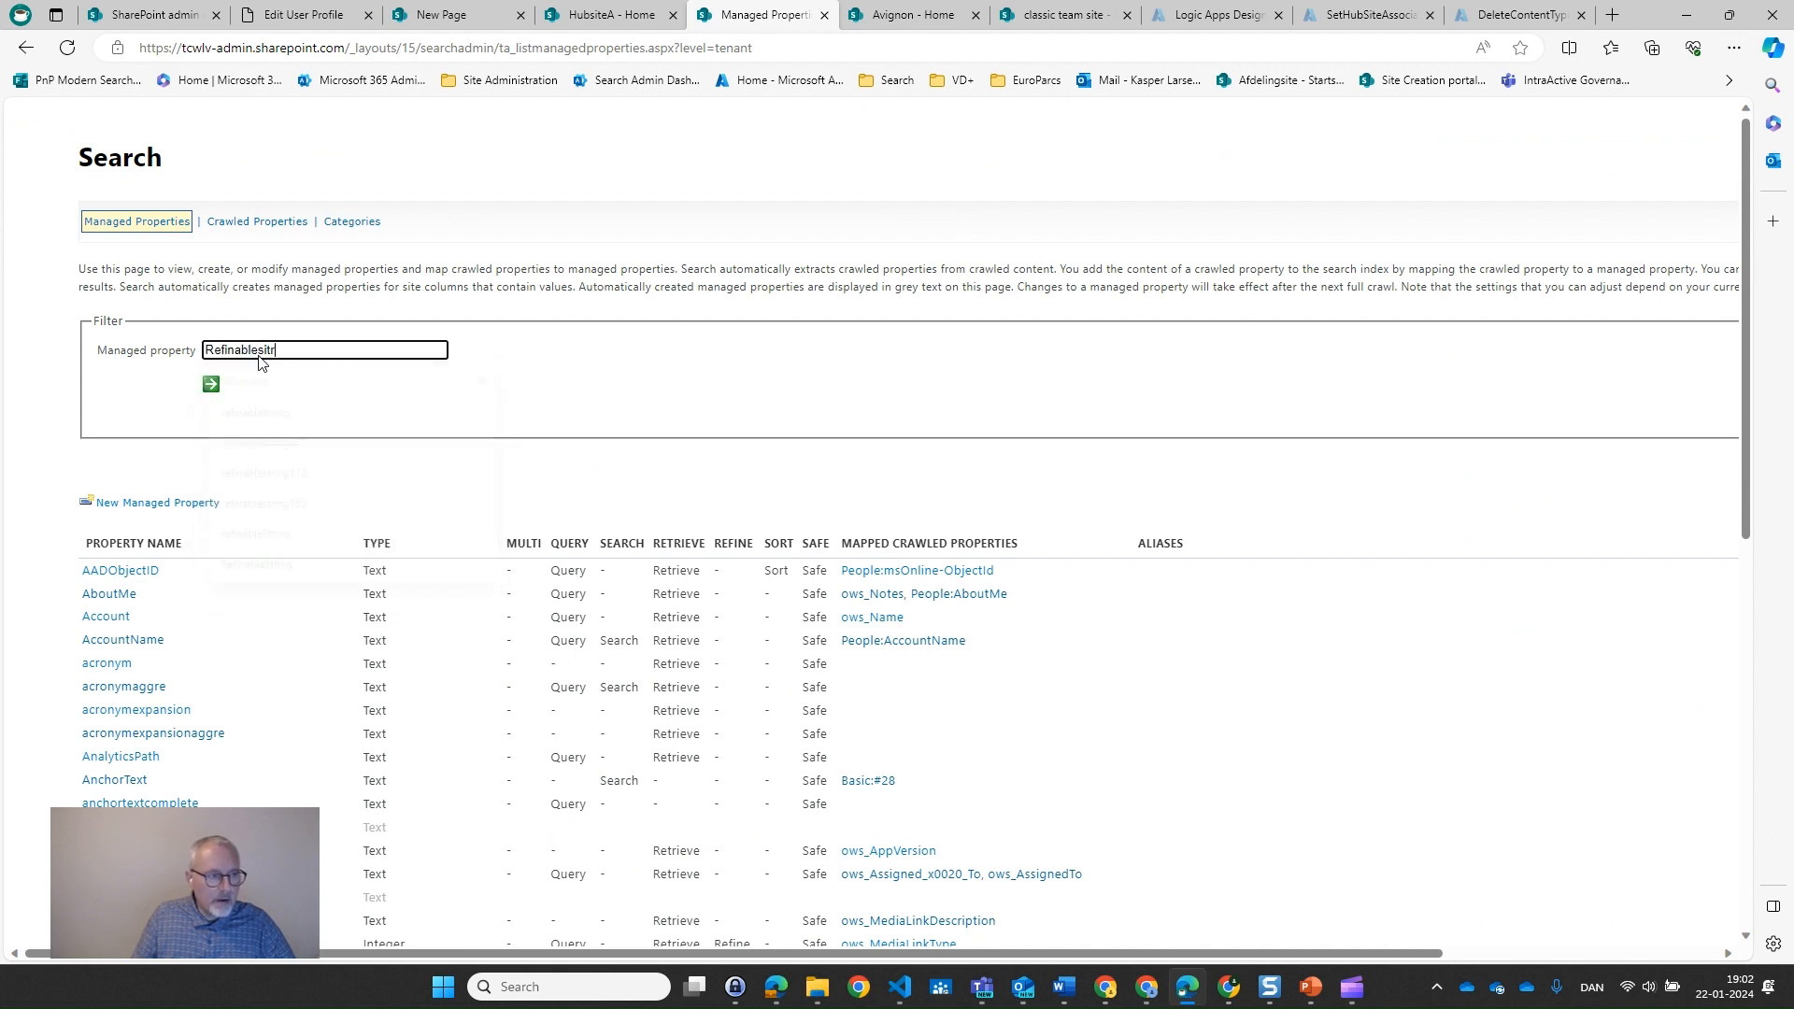
type("ng")
key("BackSpace")
key("BackSpace")
type("tring")
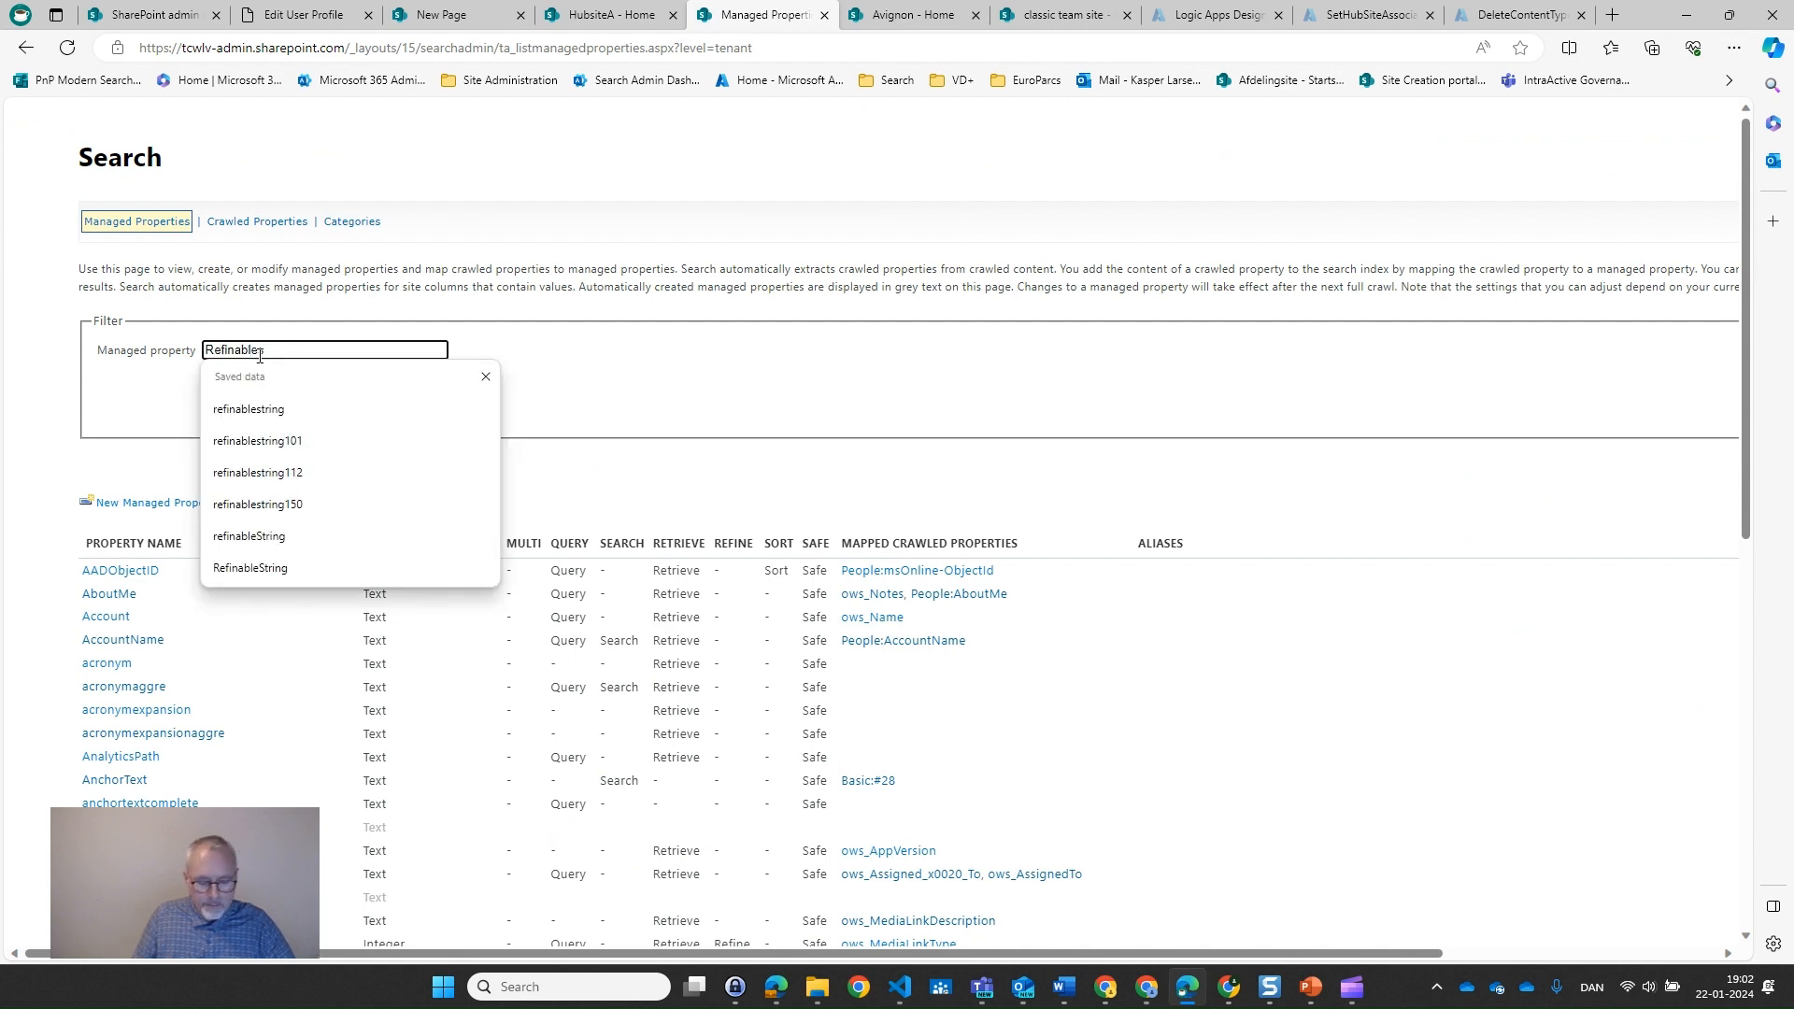
key("Return")
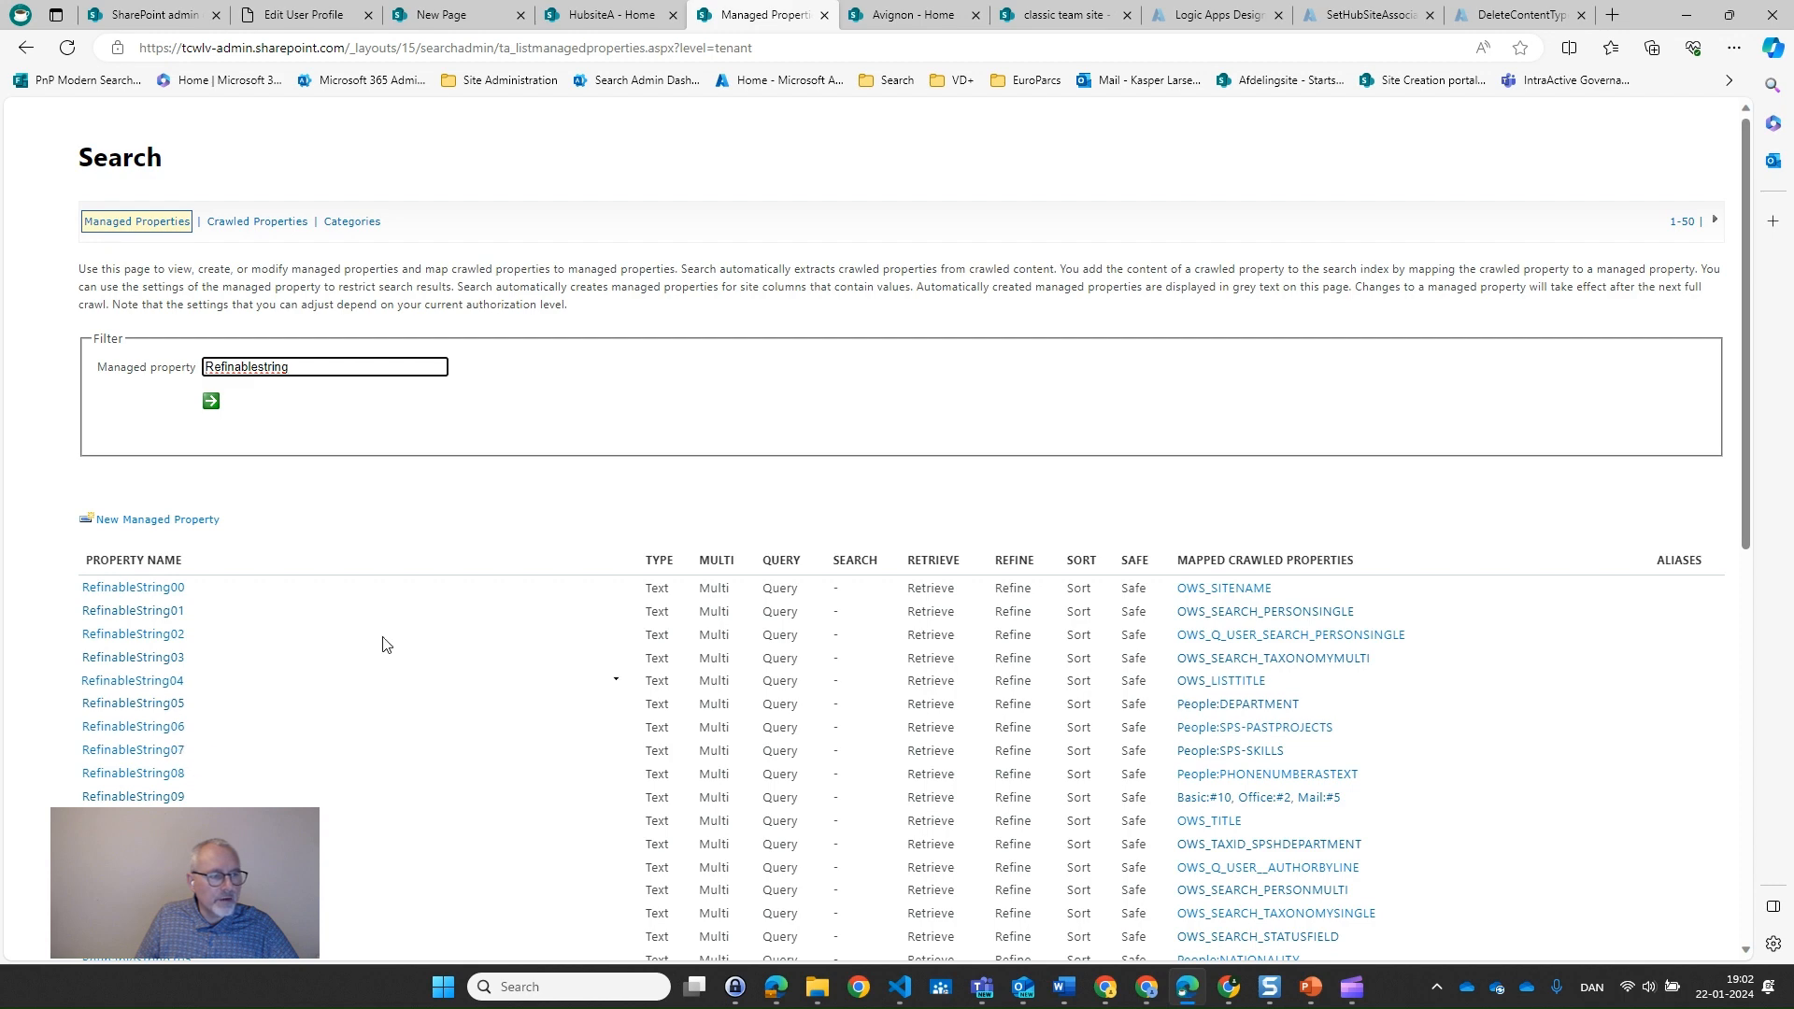
left_click(468, 21)
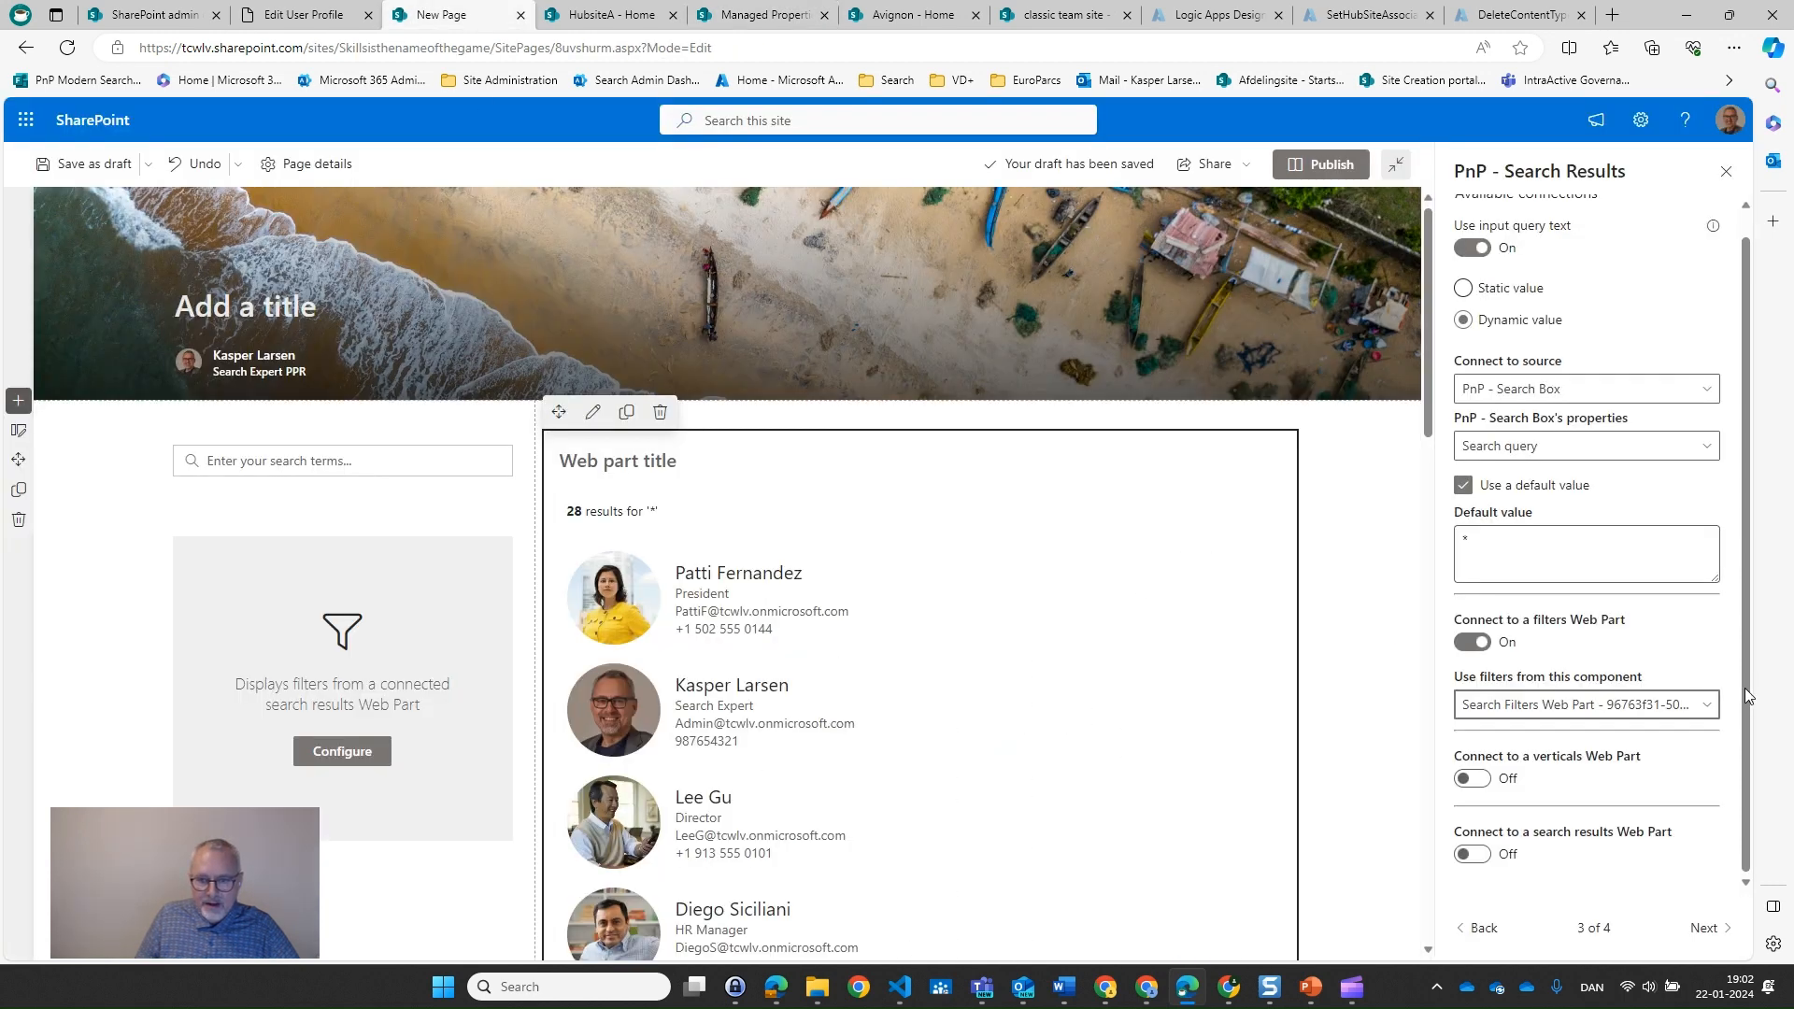
Add RefinableString07 to the selected properties in the SharePoint Search data source settings of the PnP Search Results web part
left_click(1492, 939)
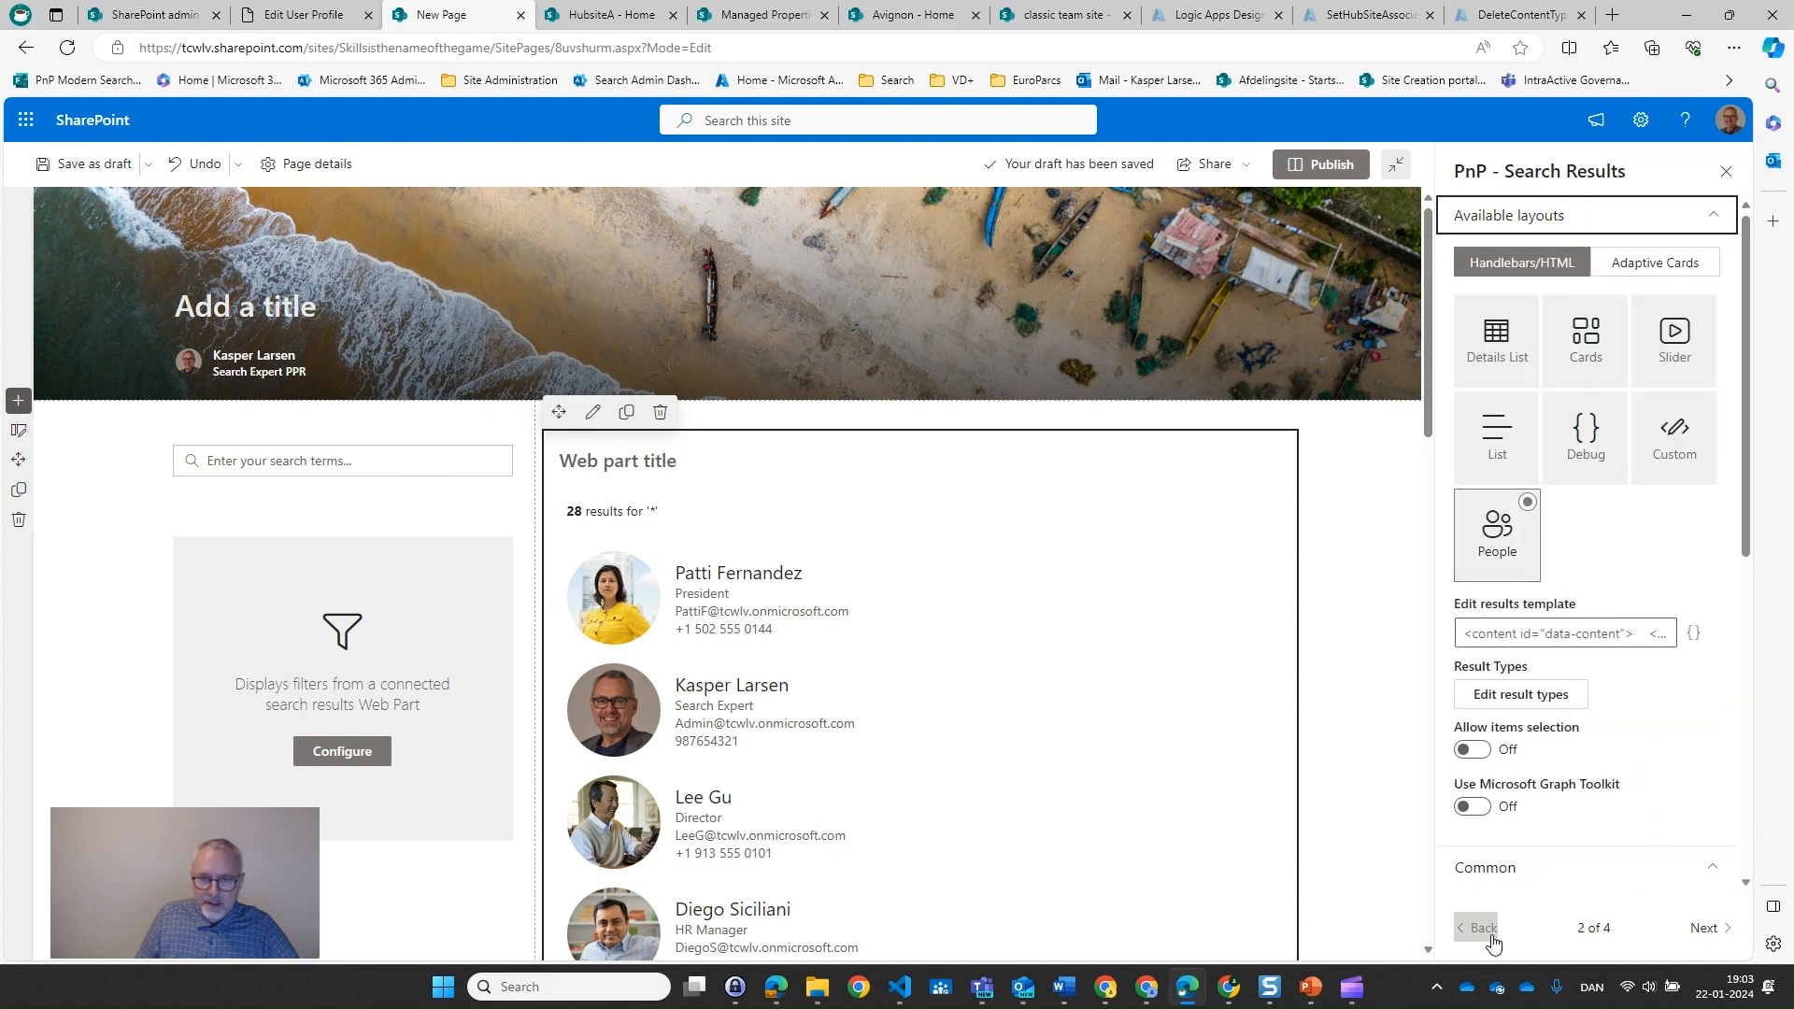
left_click(1492, 939)
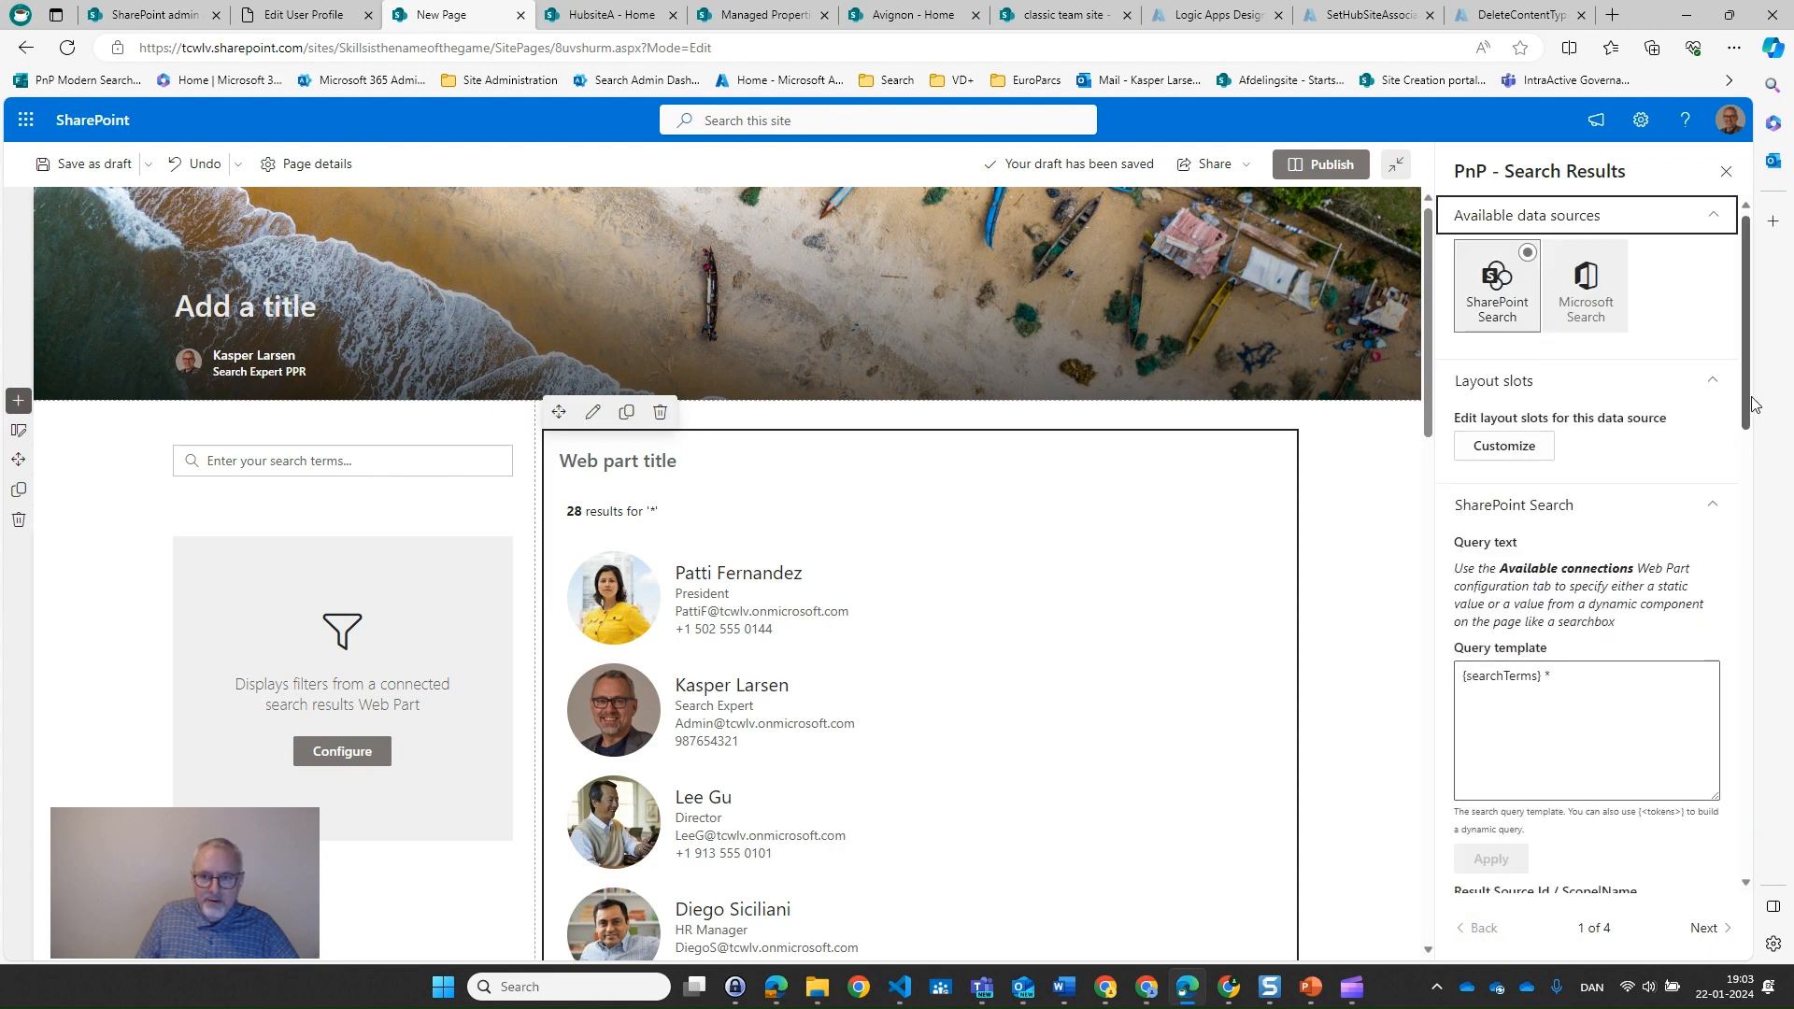
left_click_drag(1755, 406, 1759, 561)
left_click(1712, 548)
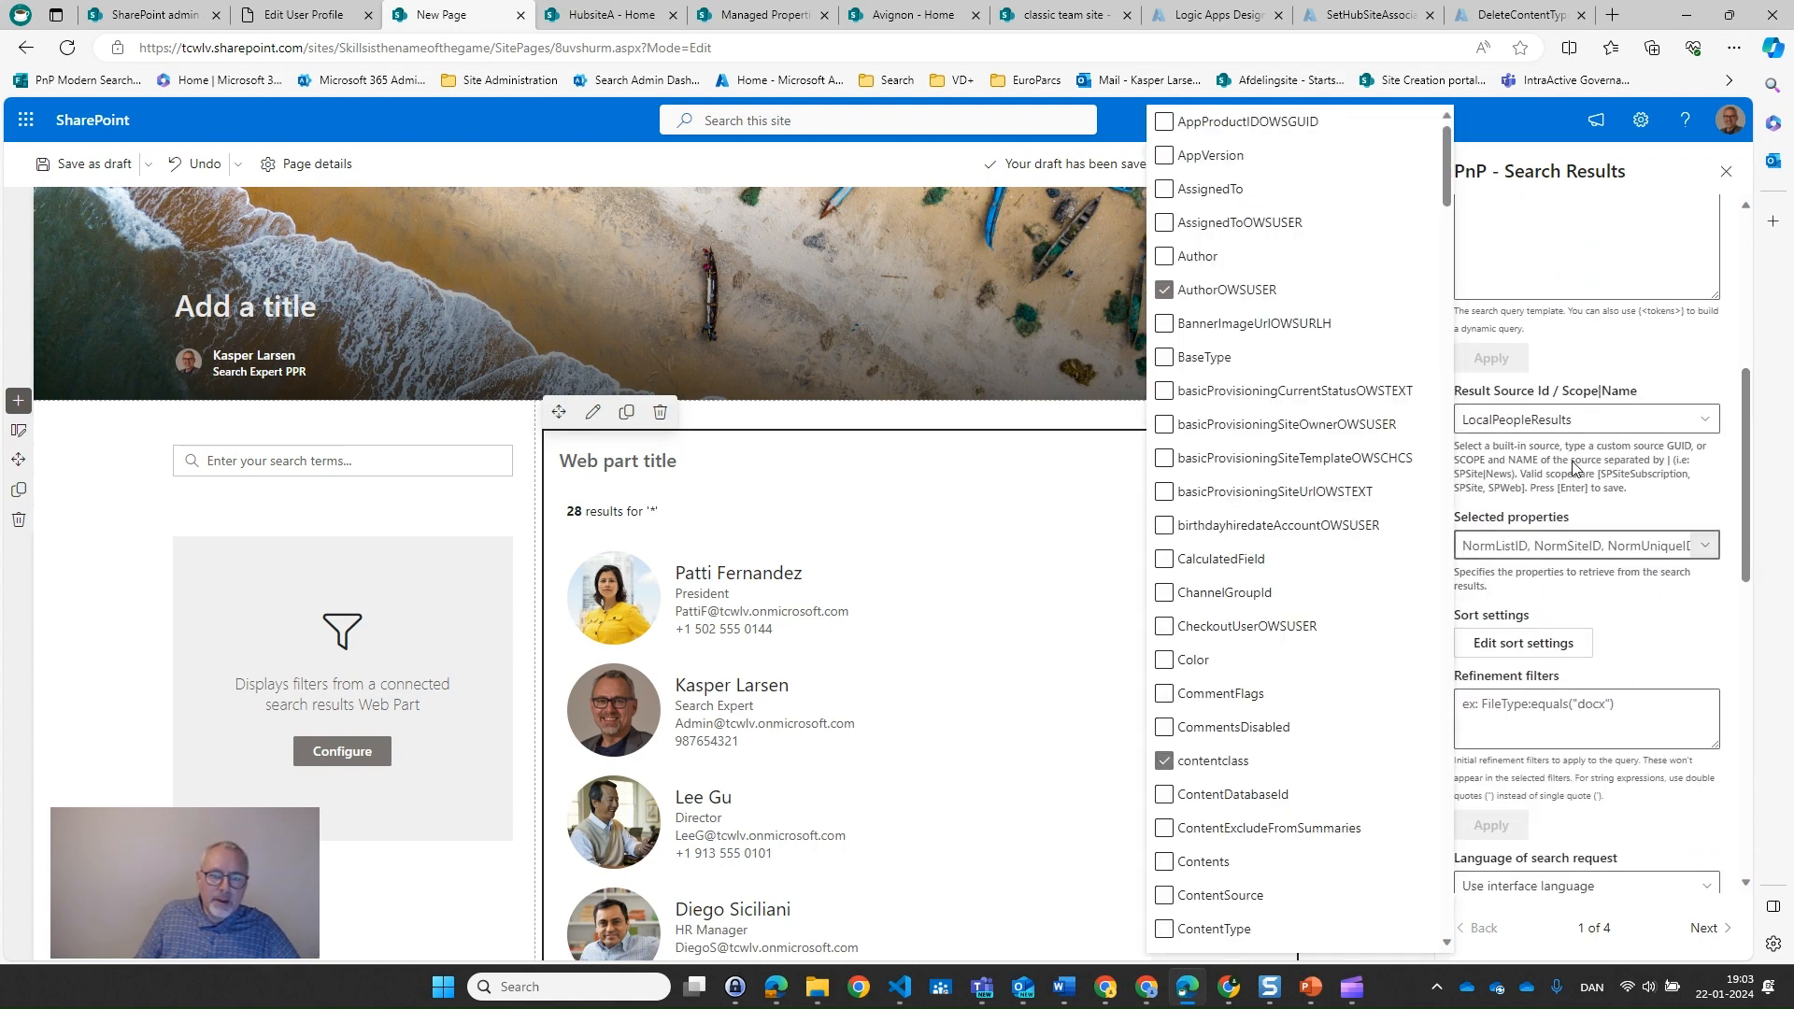
left_click_drag(1454, 154, 1496, 666)
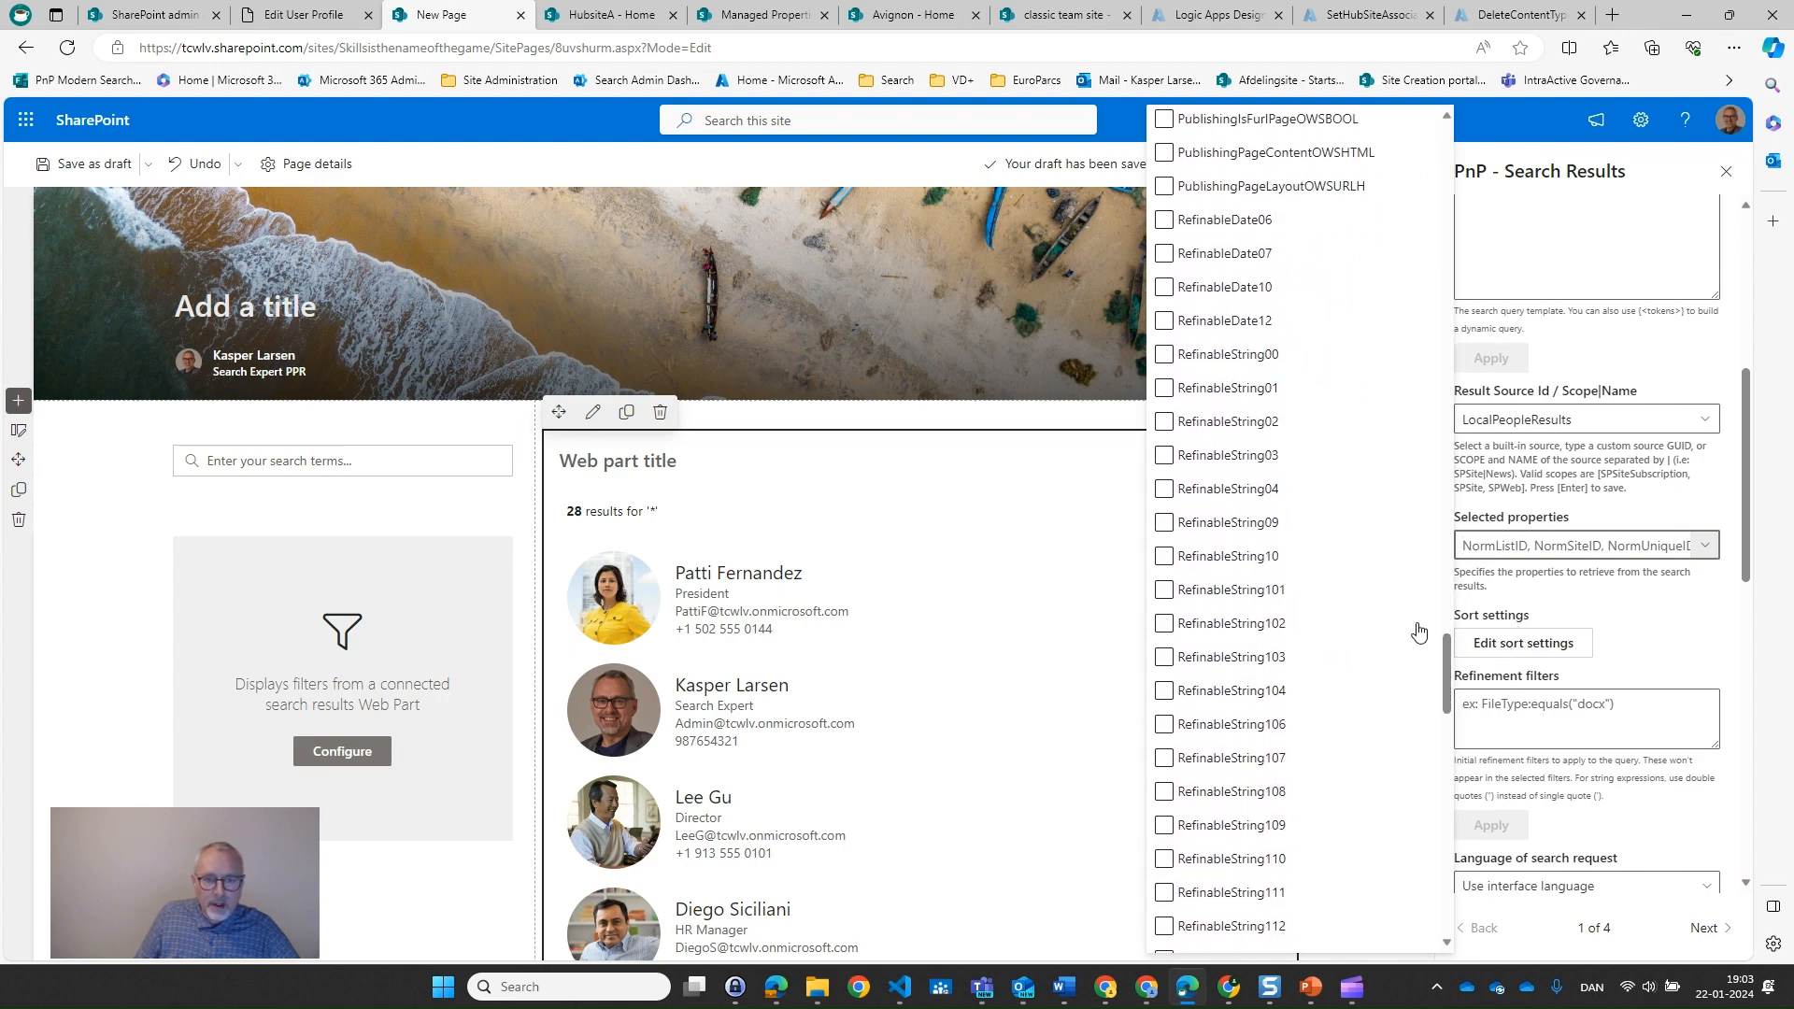
left_click(1275, 455)
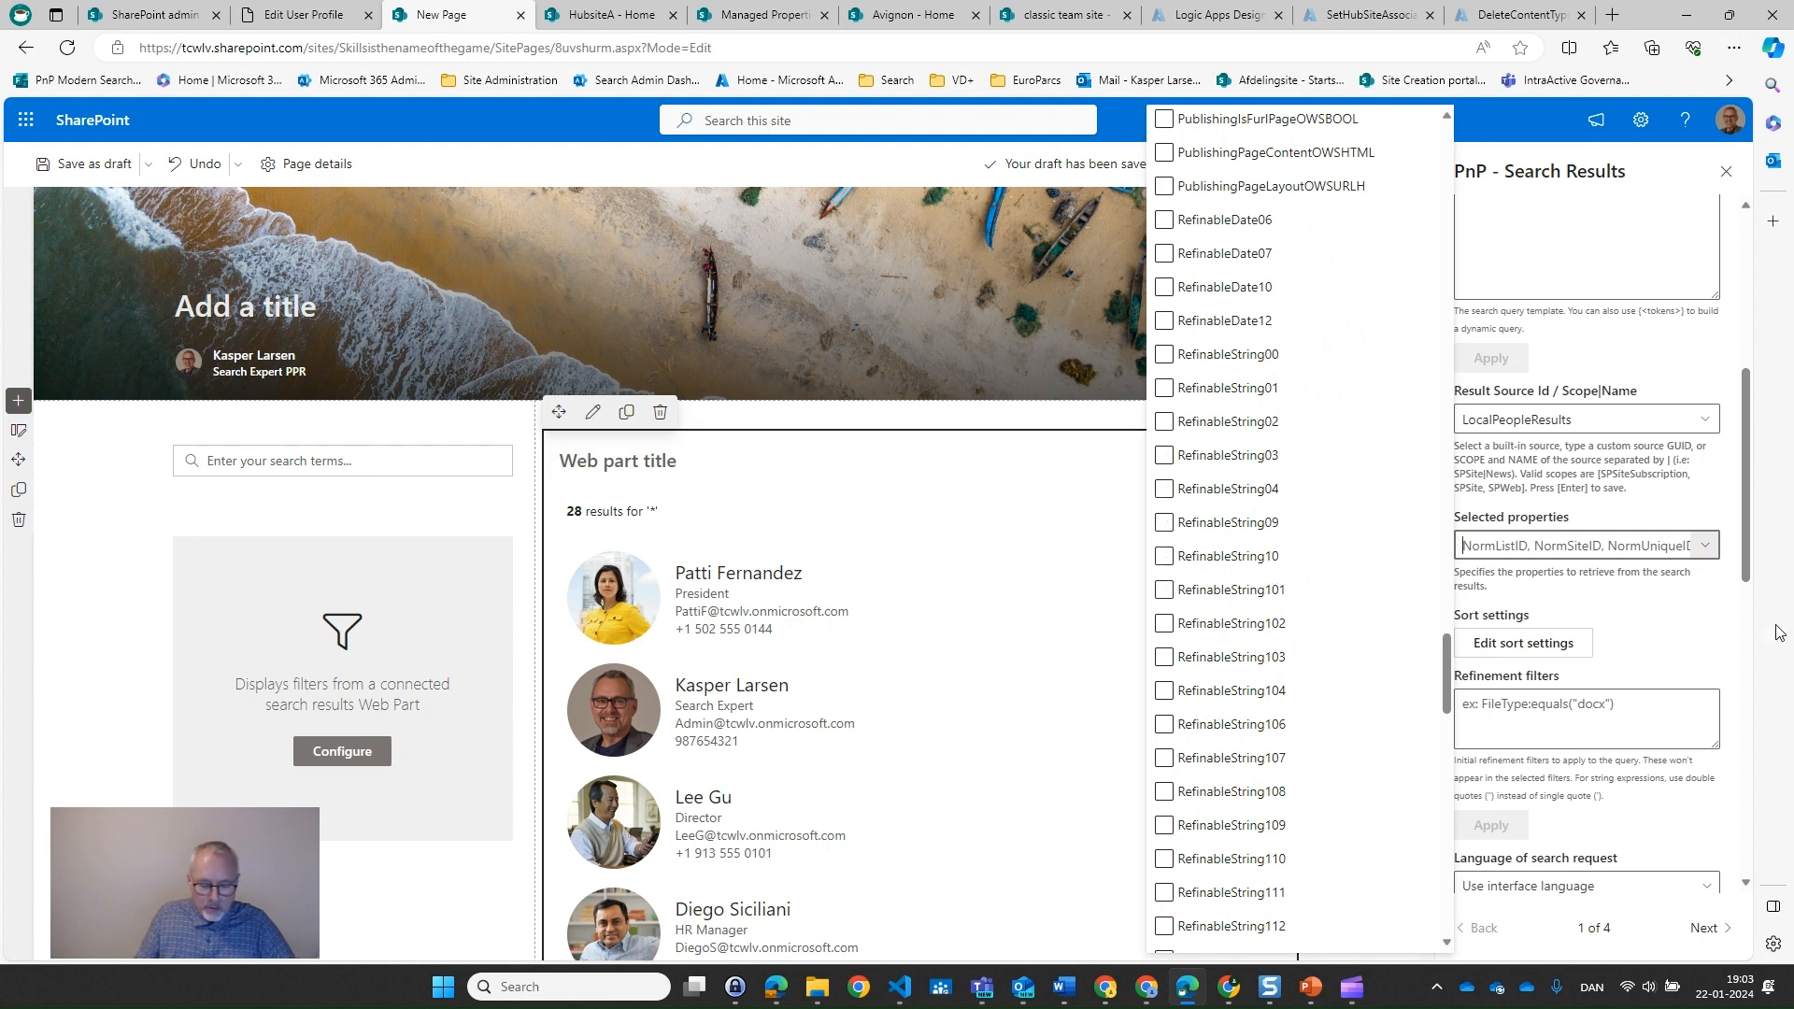
type("Re")
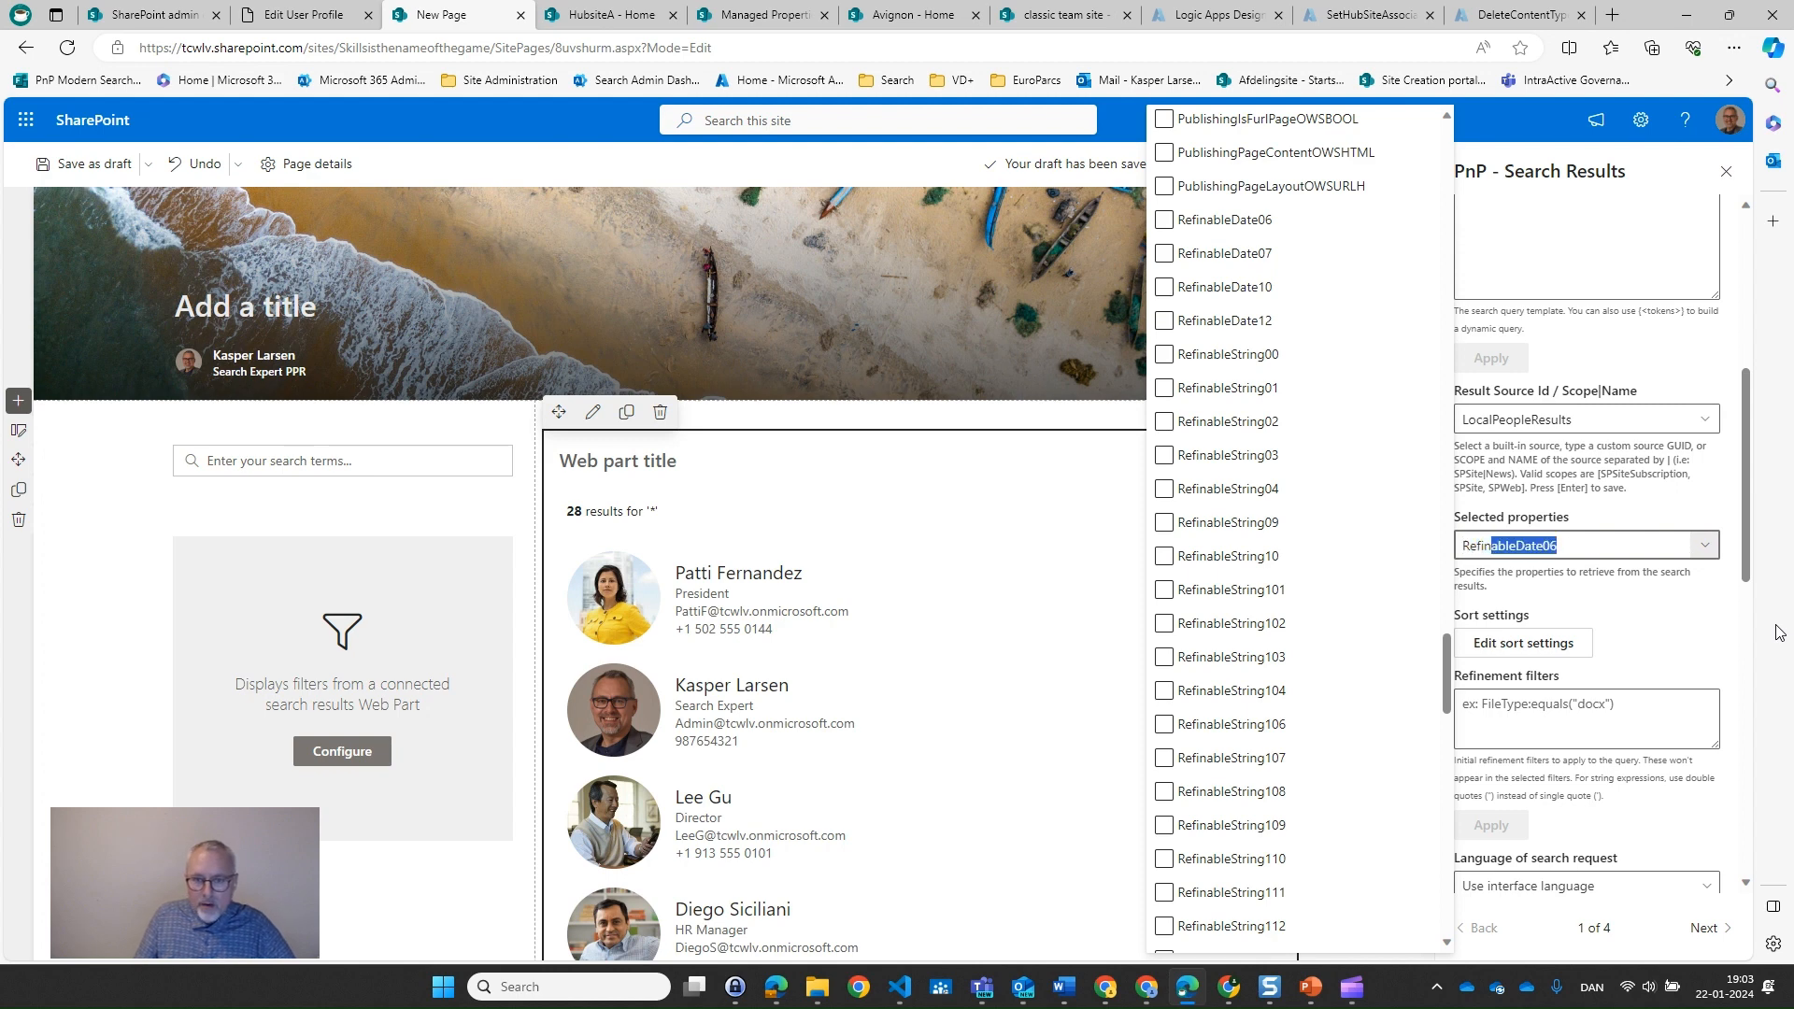
type("finabl")
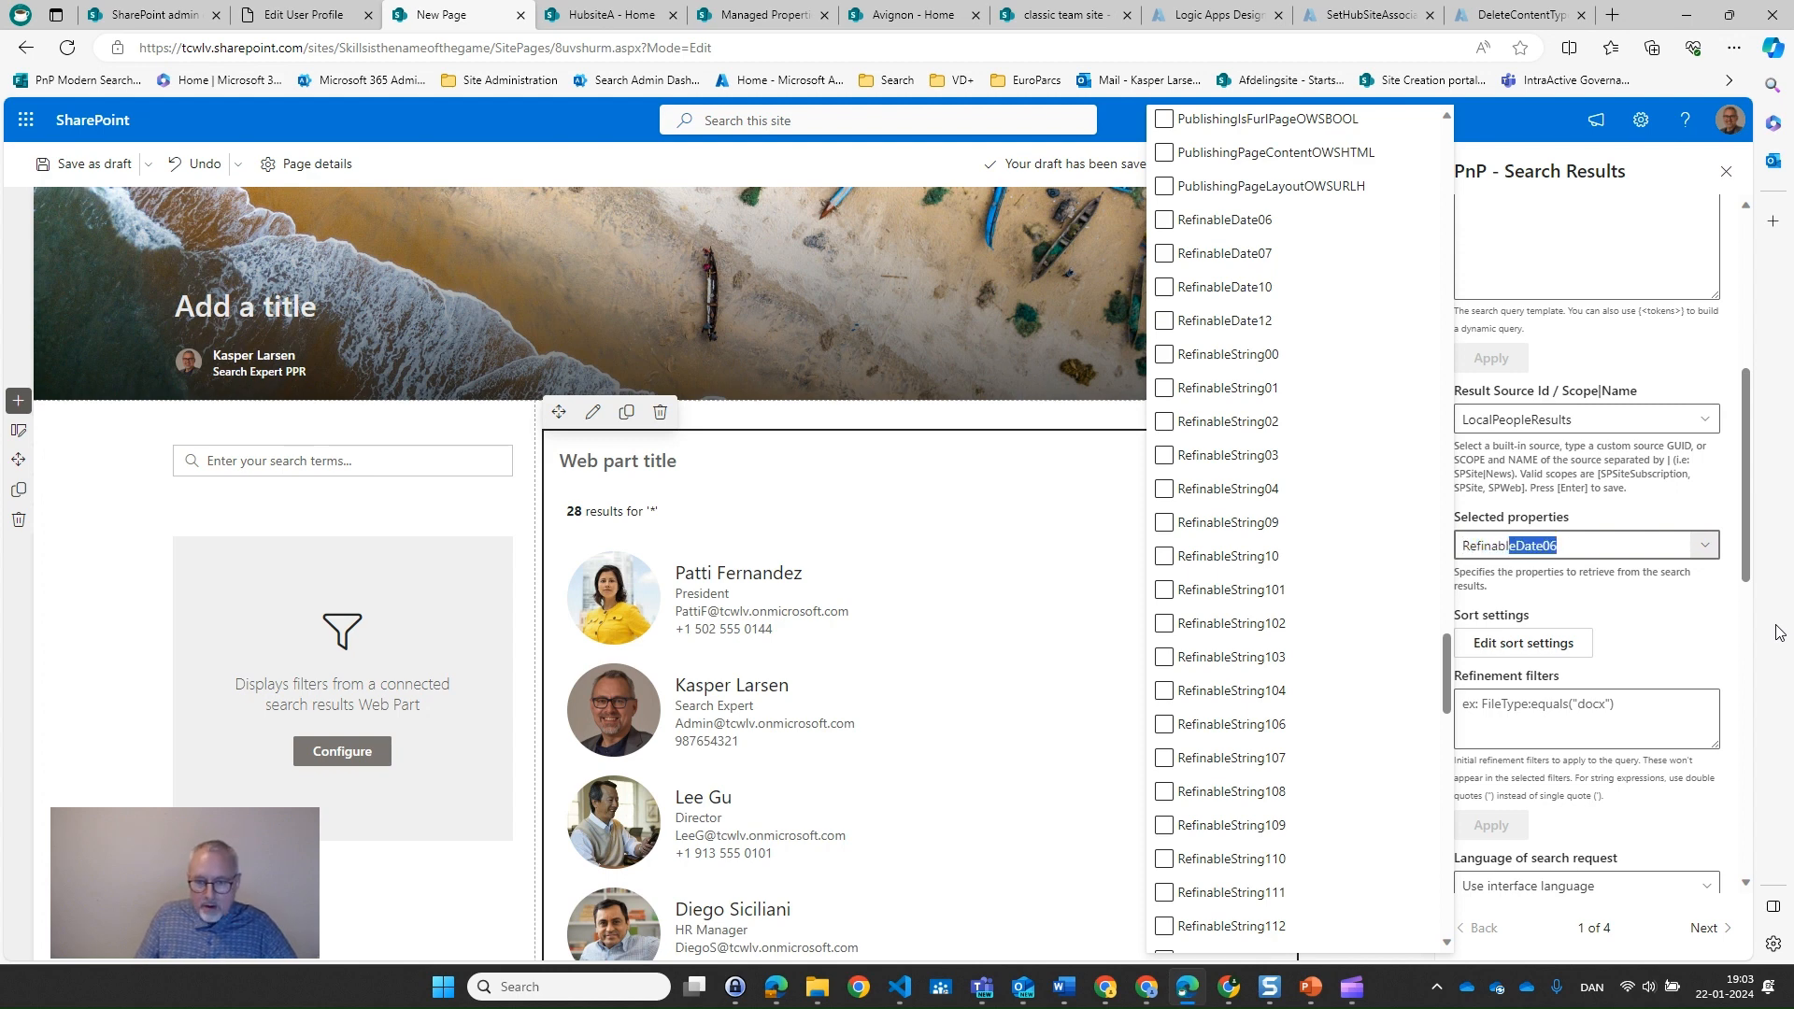
type("ke")
key("BackSpace")
key("BackSpace")
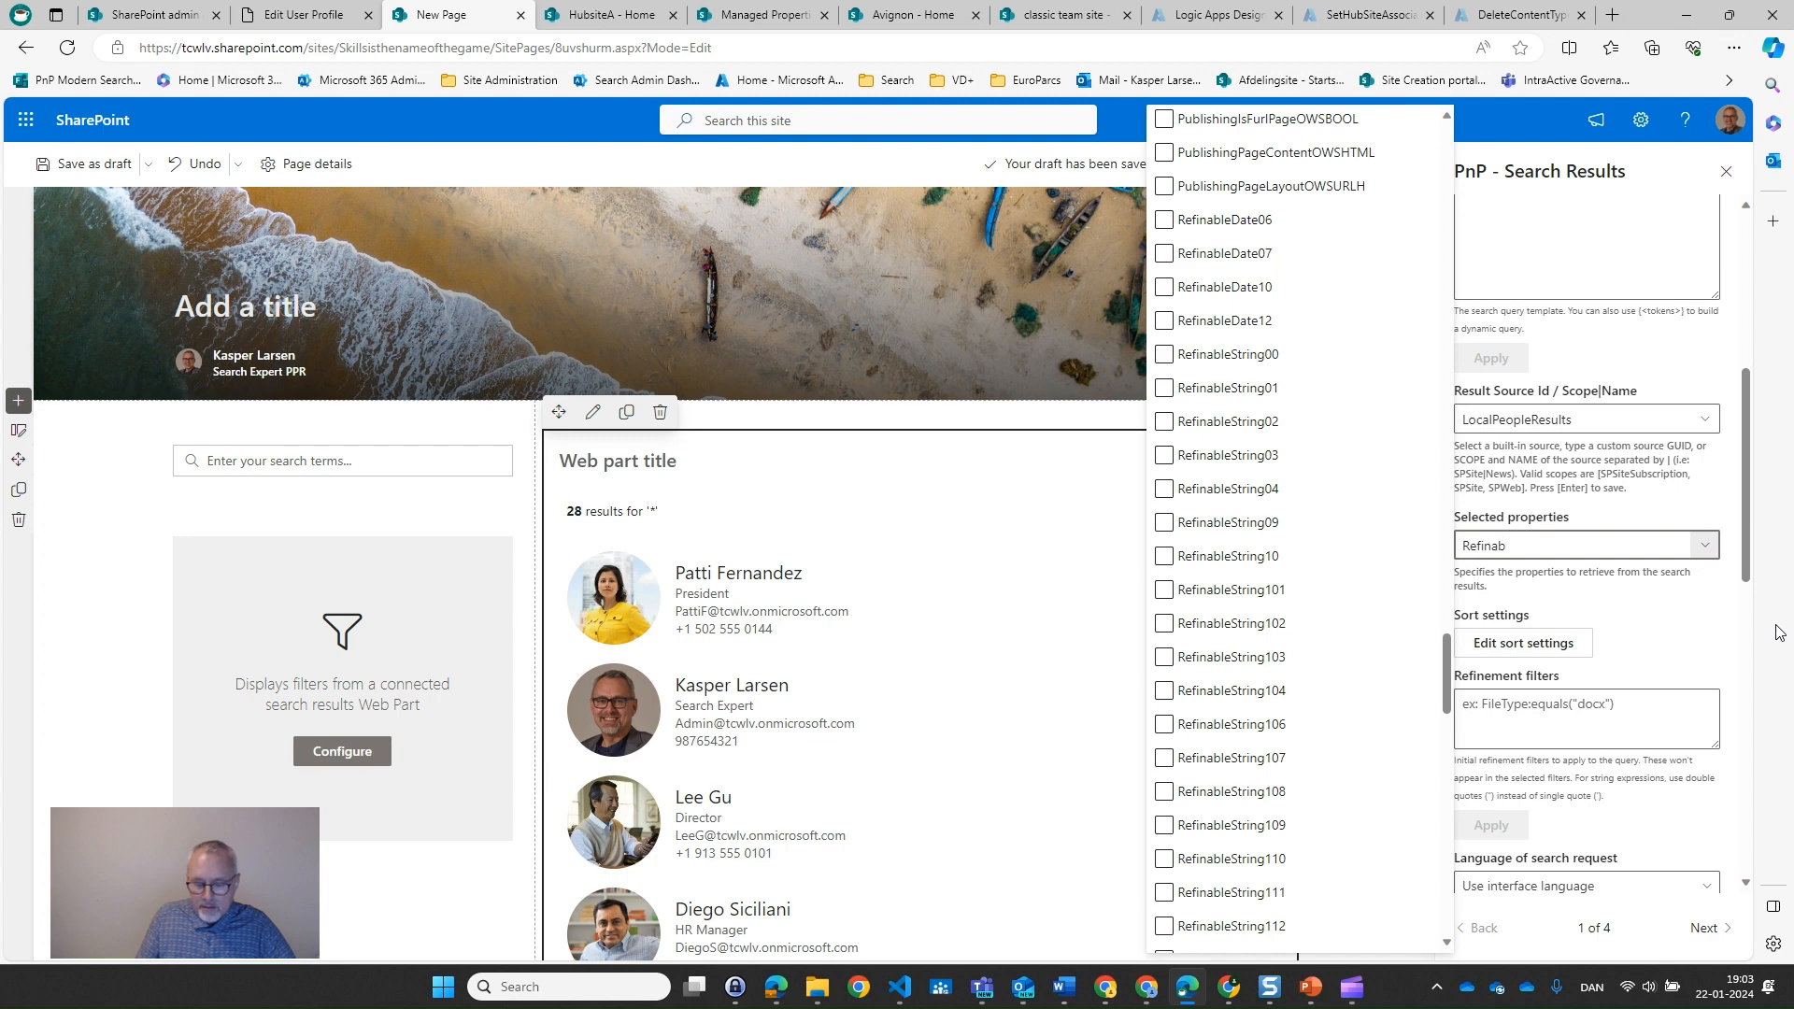
type("leString07")
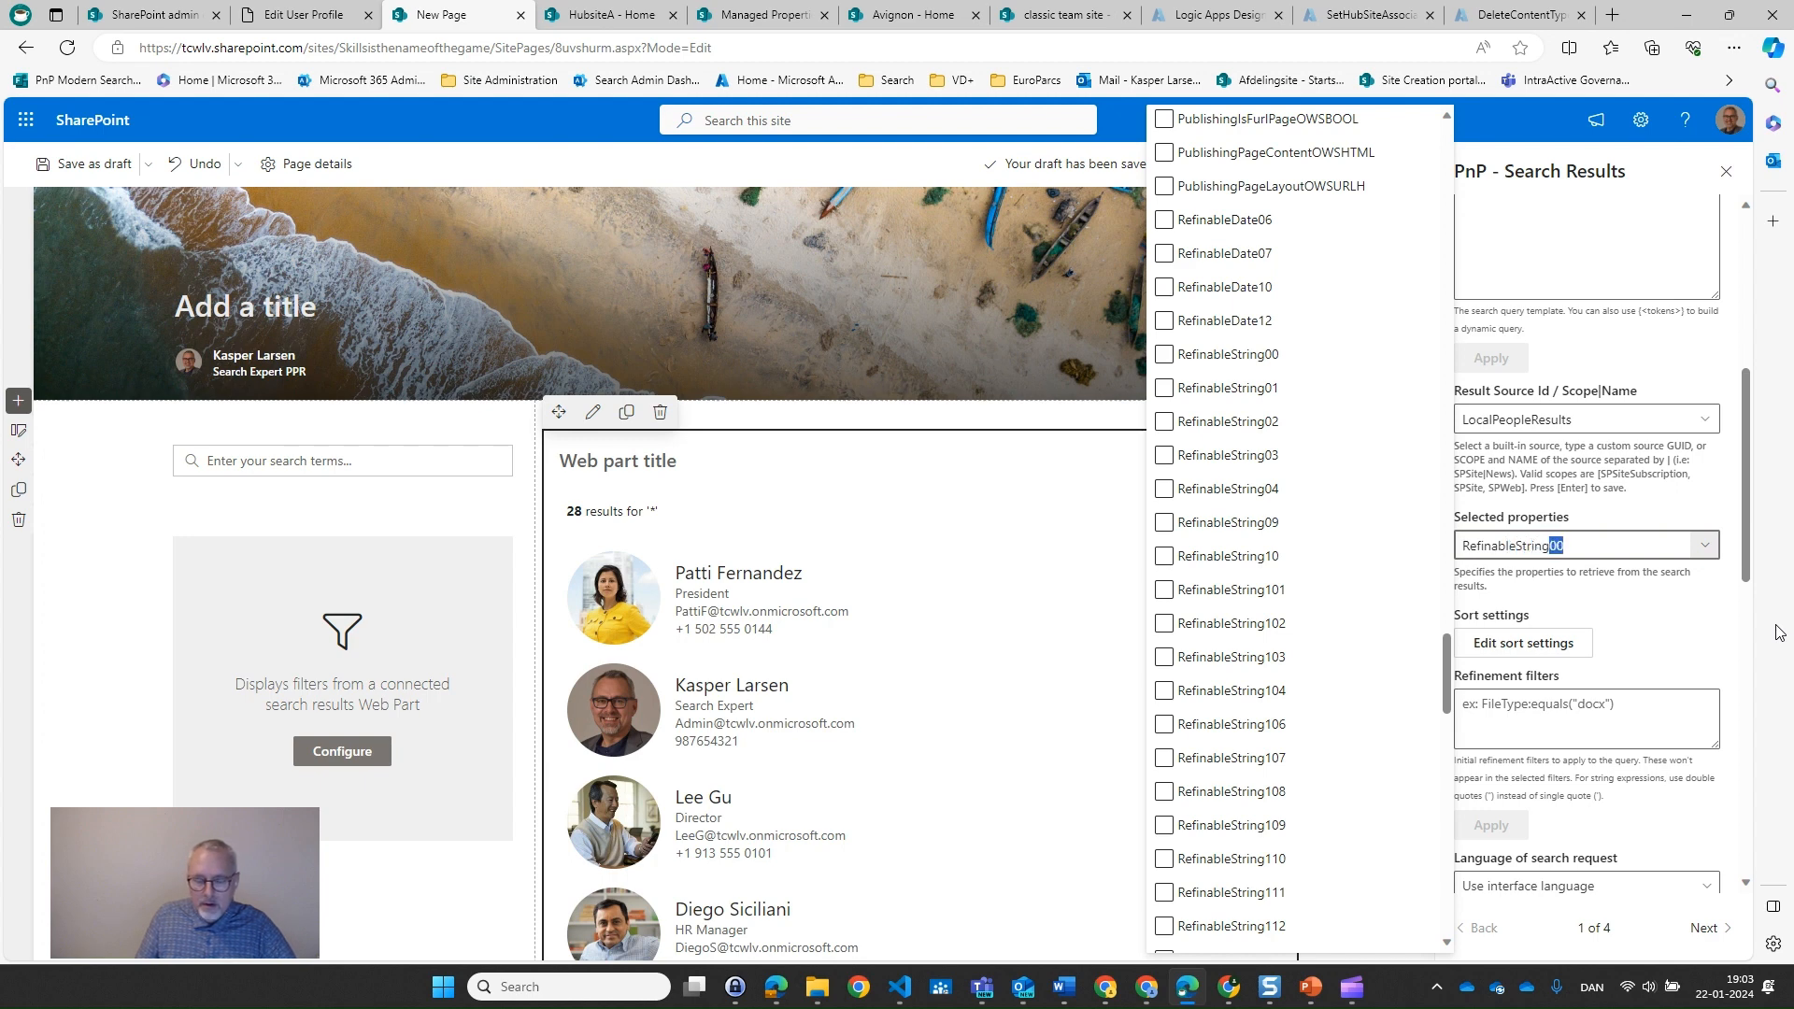
key("Return")
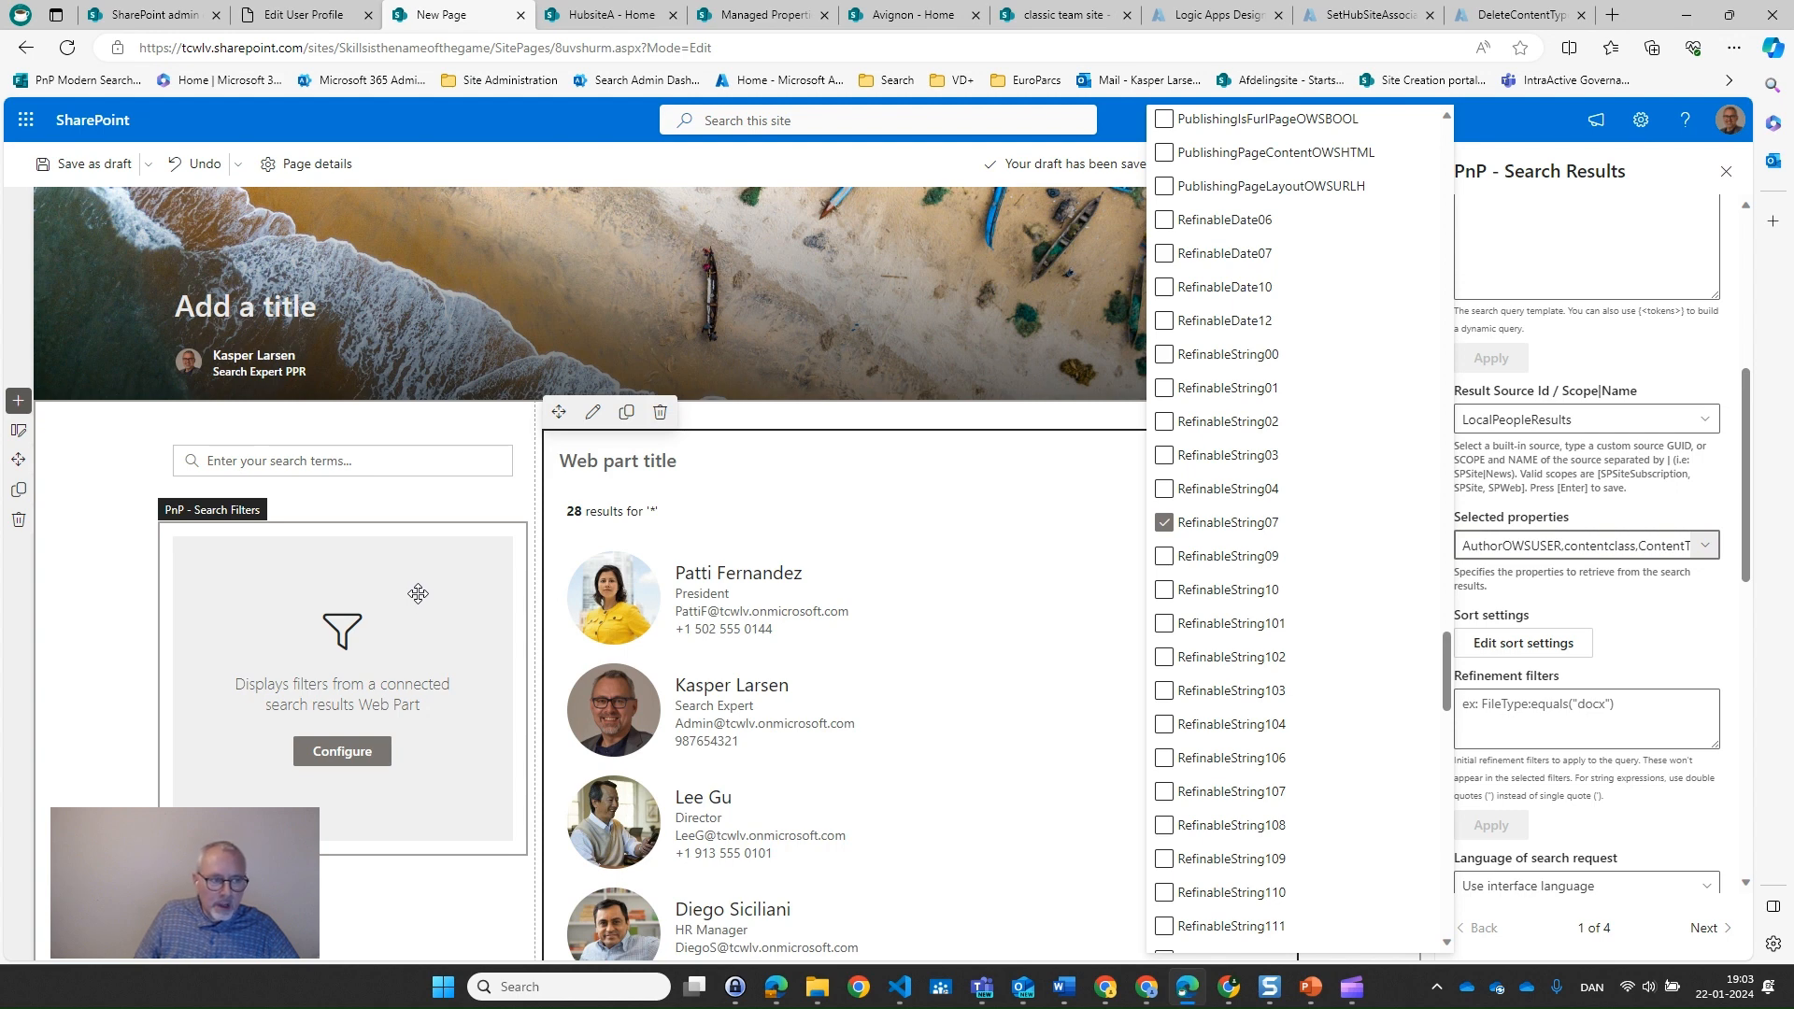
Connect the PnP Search Filters web part to the data of the search results web part
left_click(323, 708)
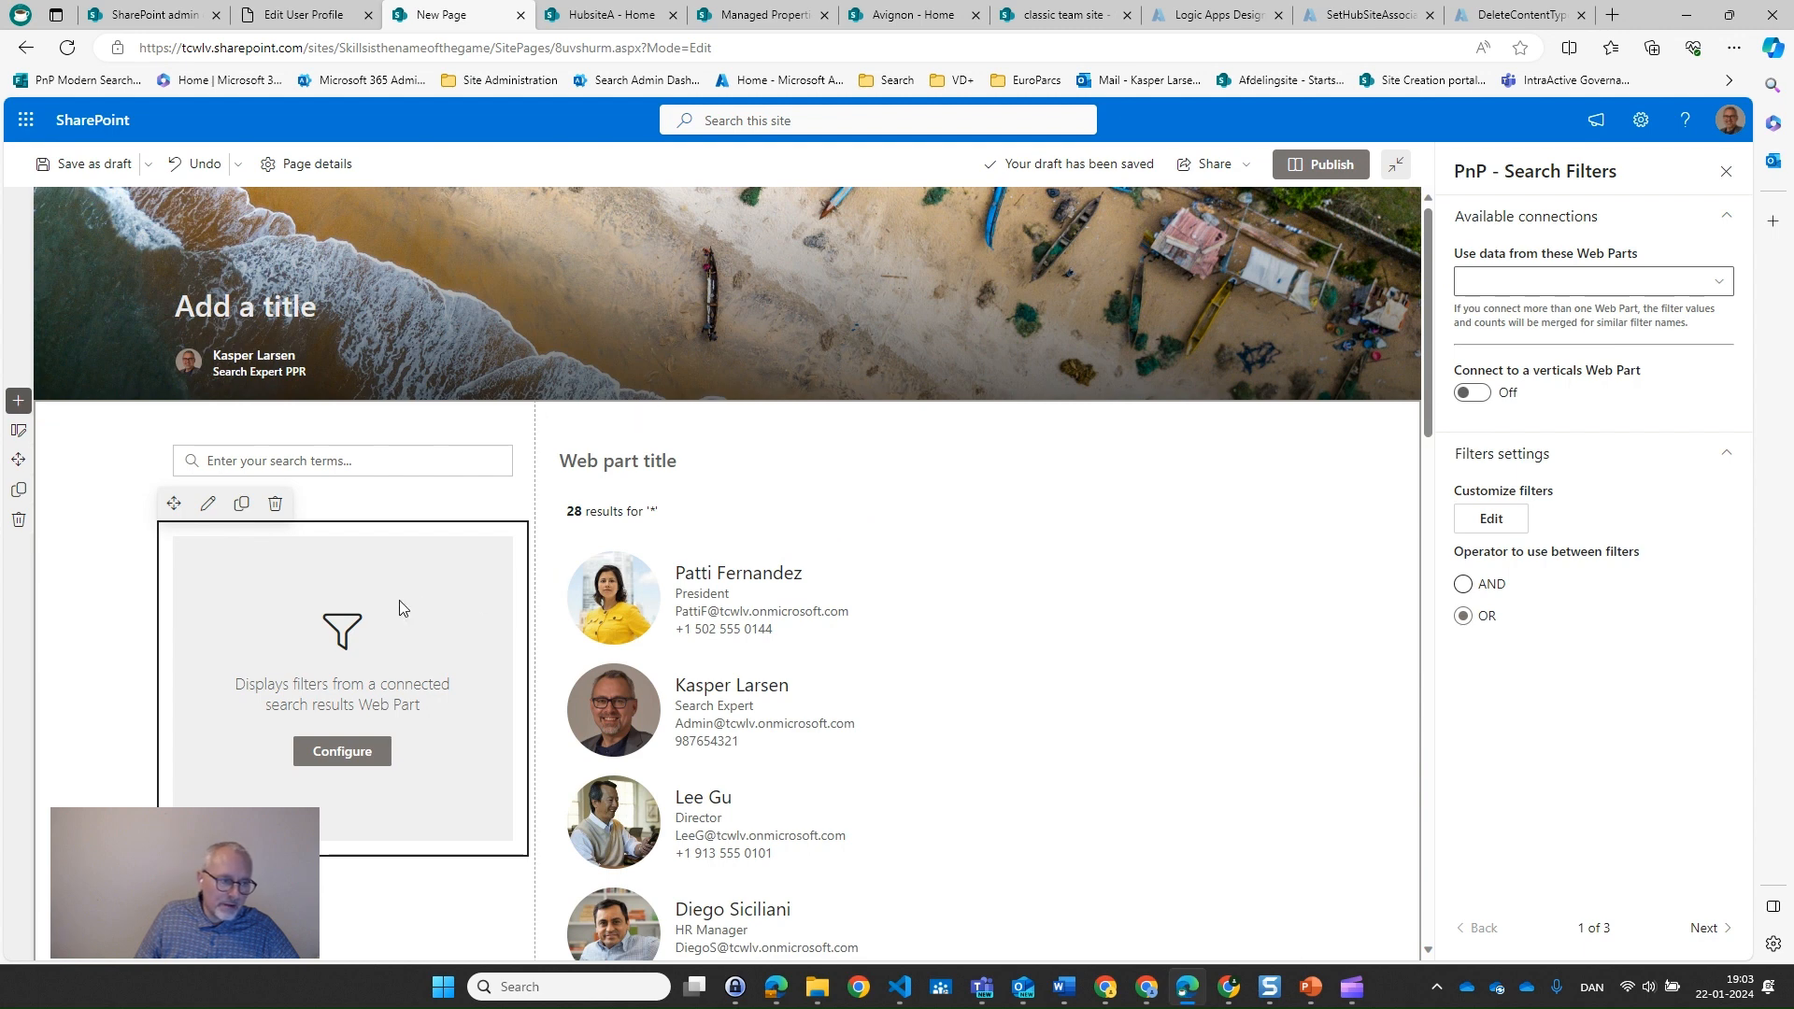
left_click(1561, 278)
left_click(1554, 318)
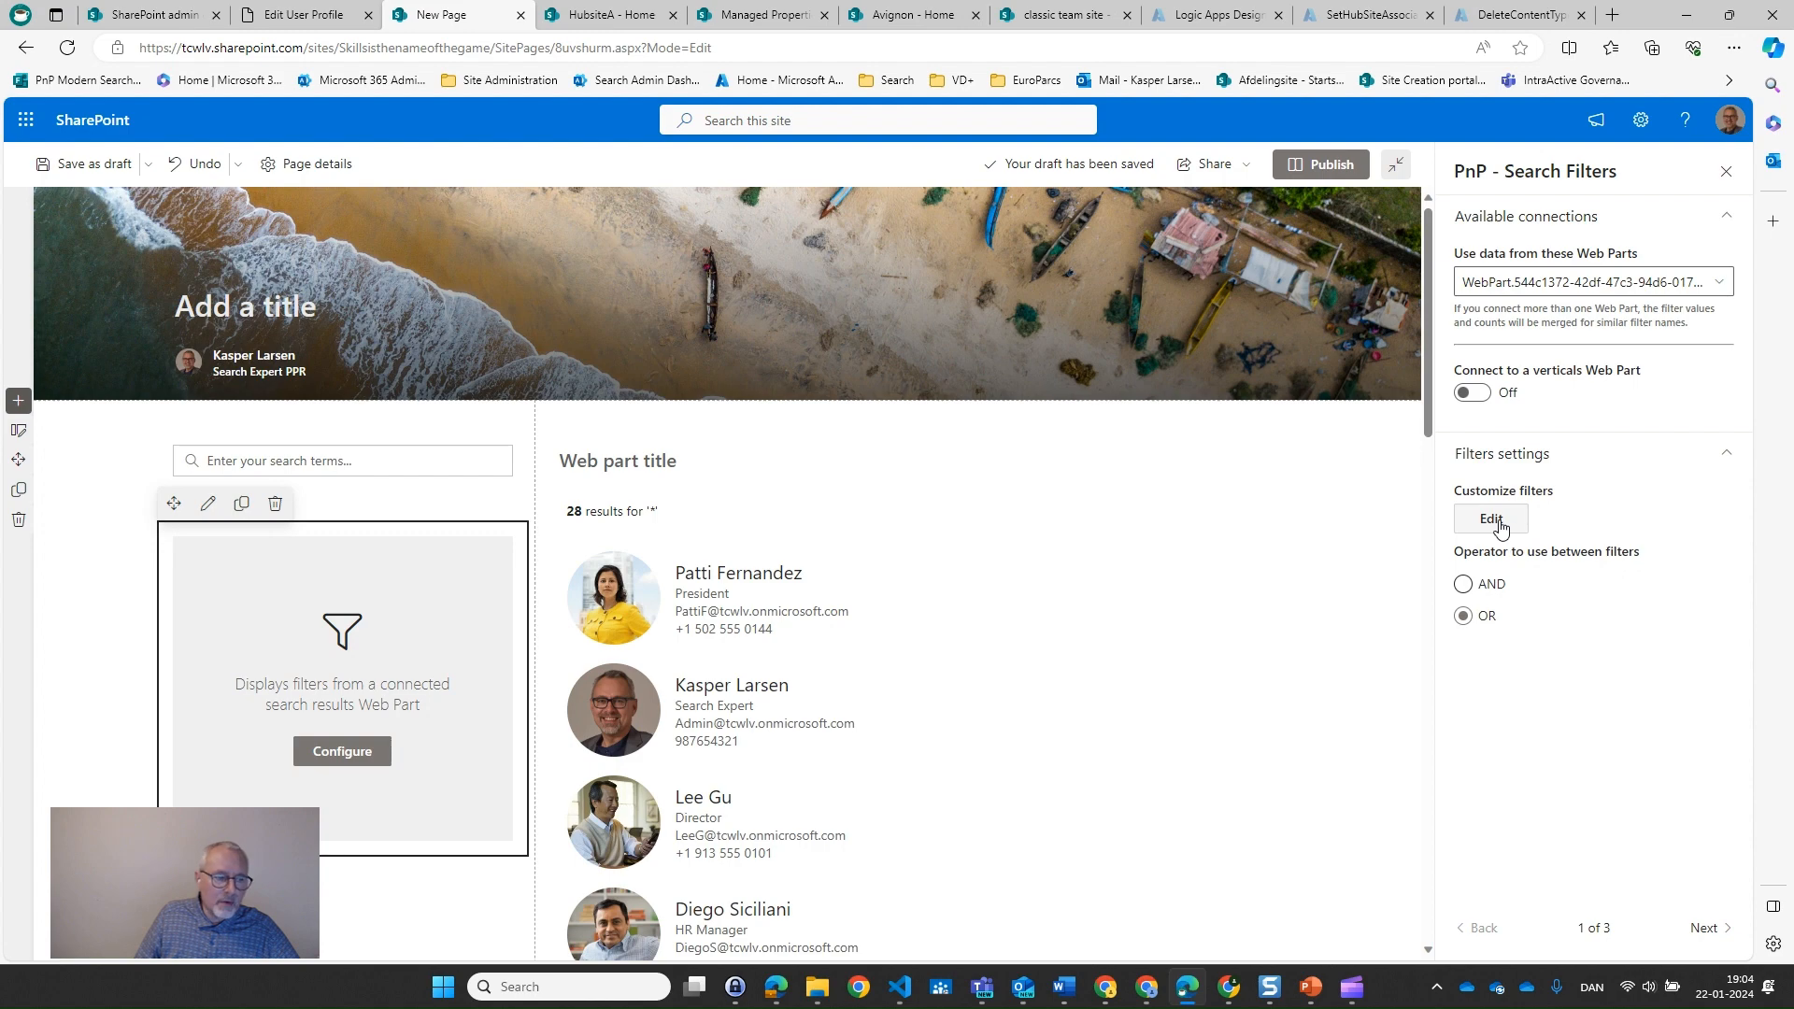
Add and save a search filter named Skills on the RefinableString07 field with the Check box template
left_click(1492, 519)
left_click(553, 270)
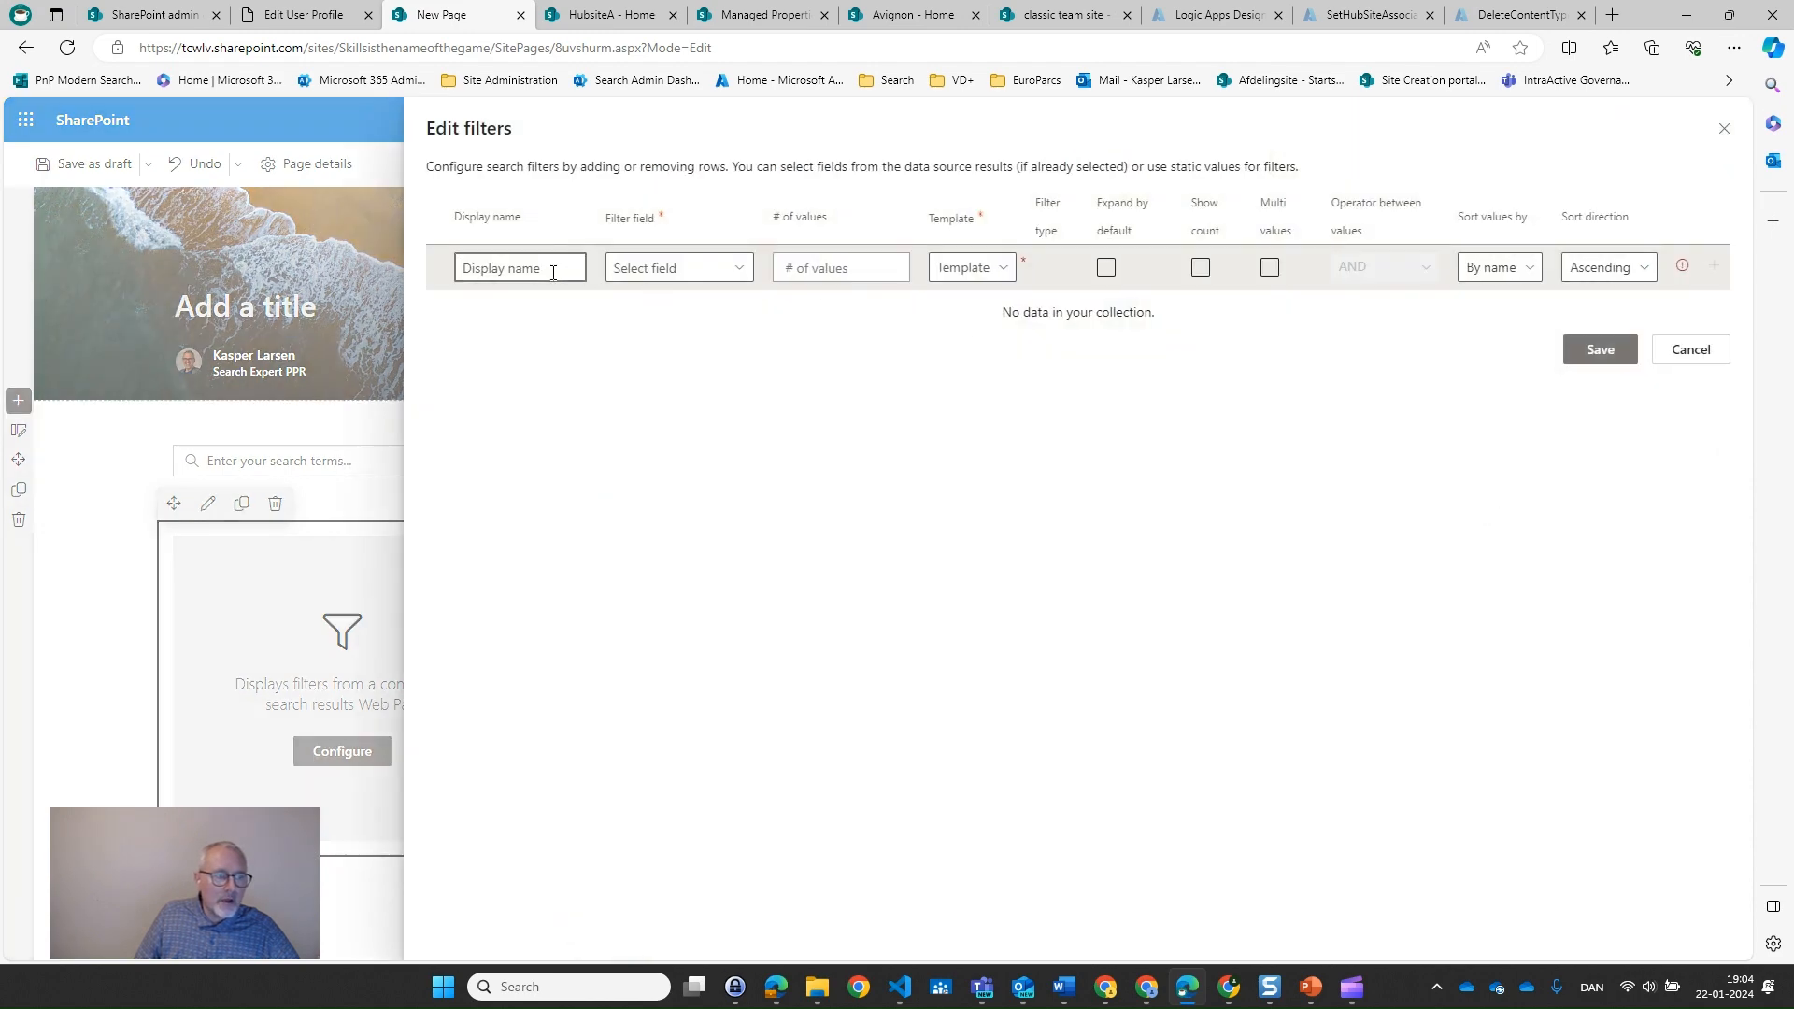
type("Skills")
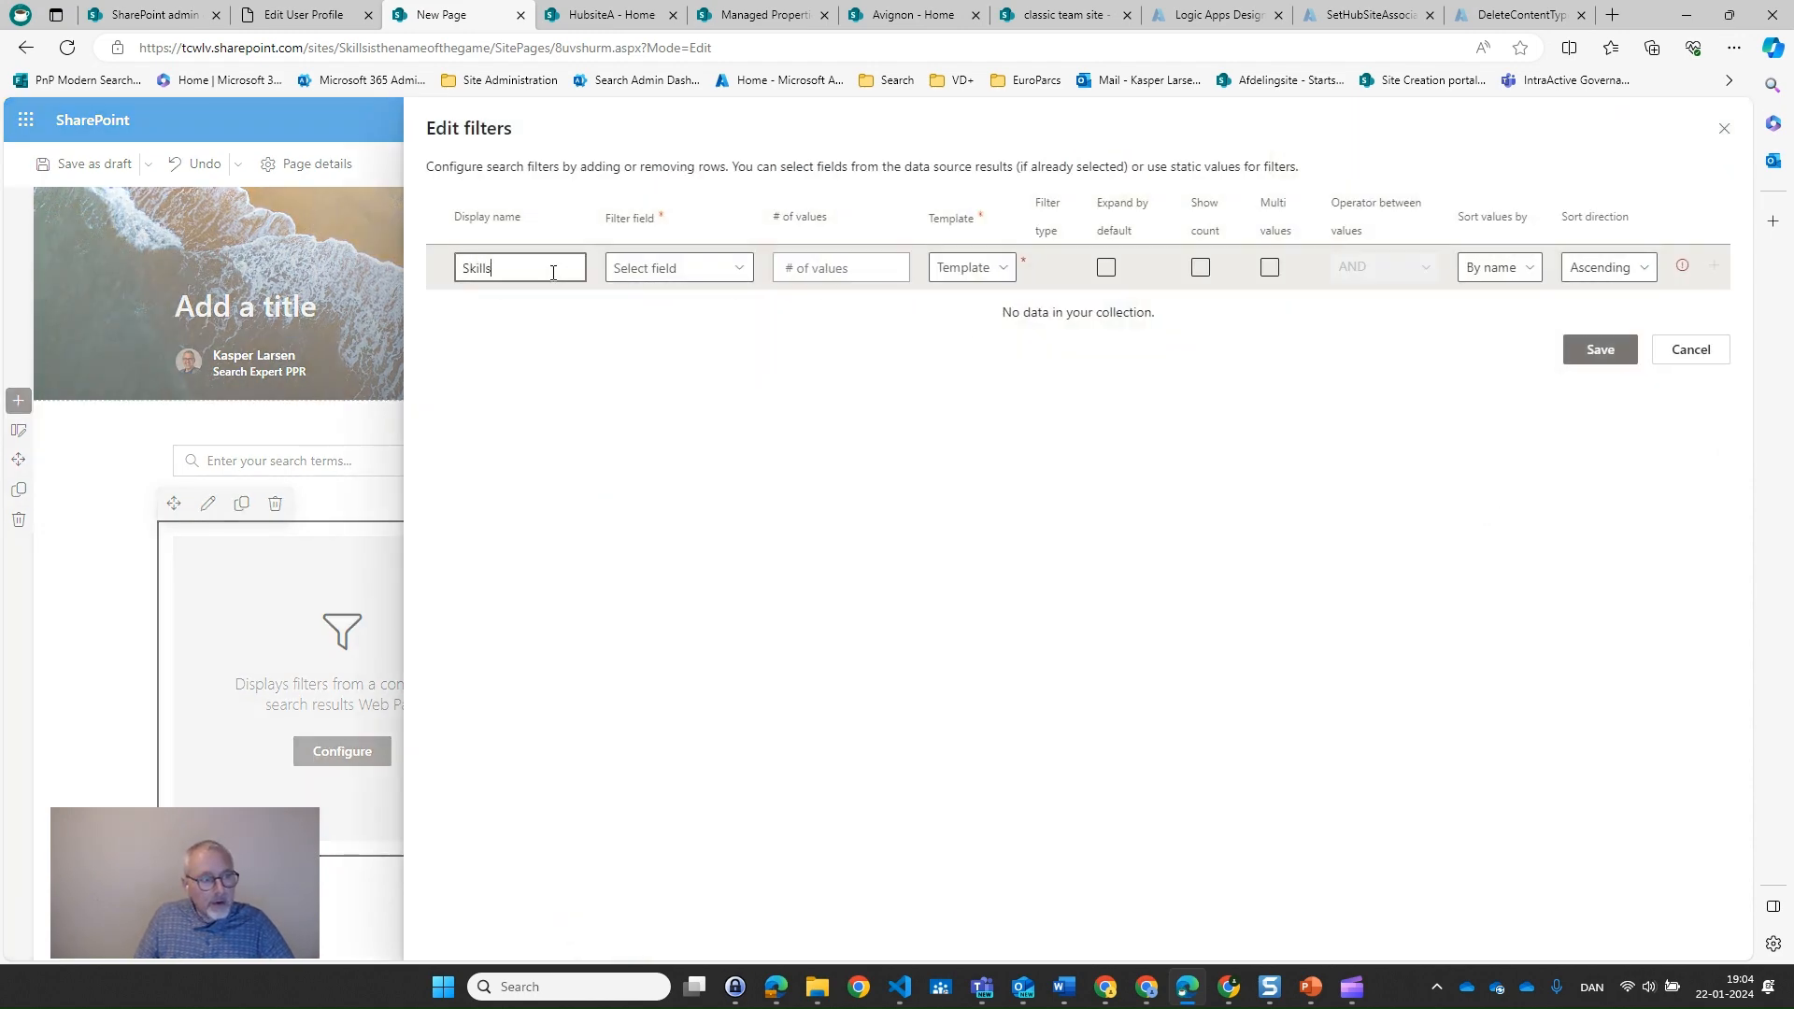
key("Tab")
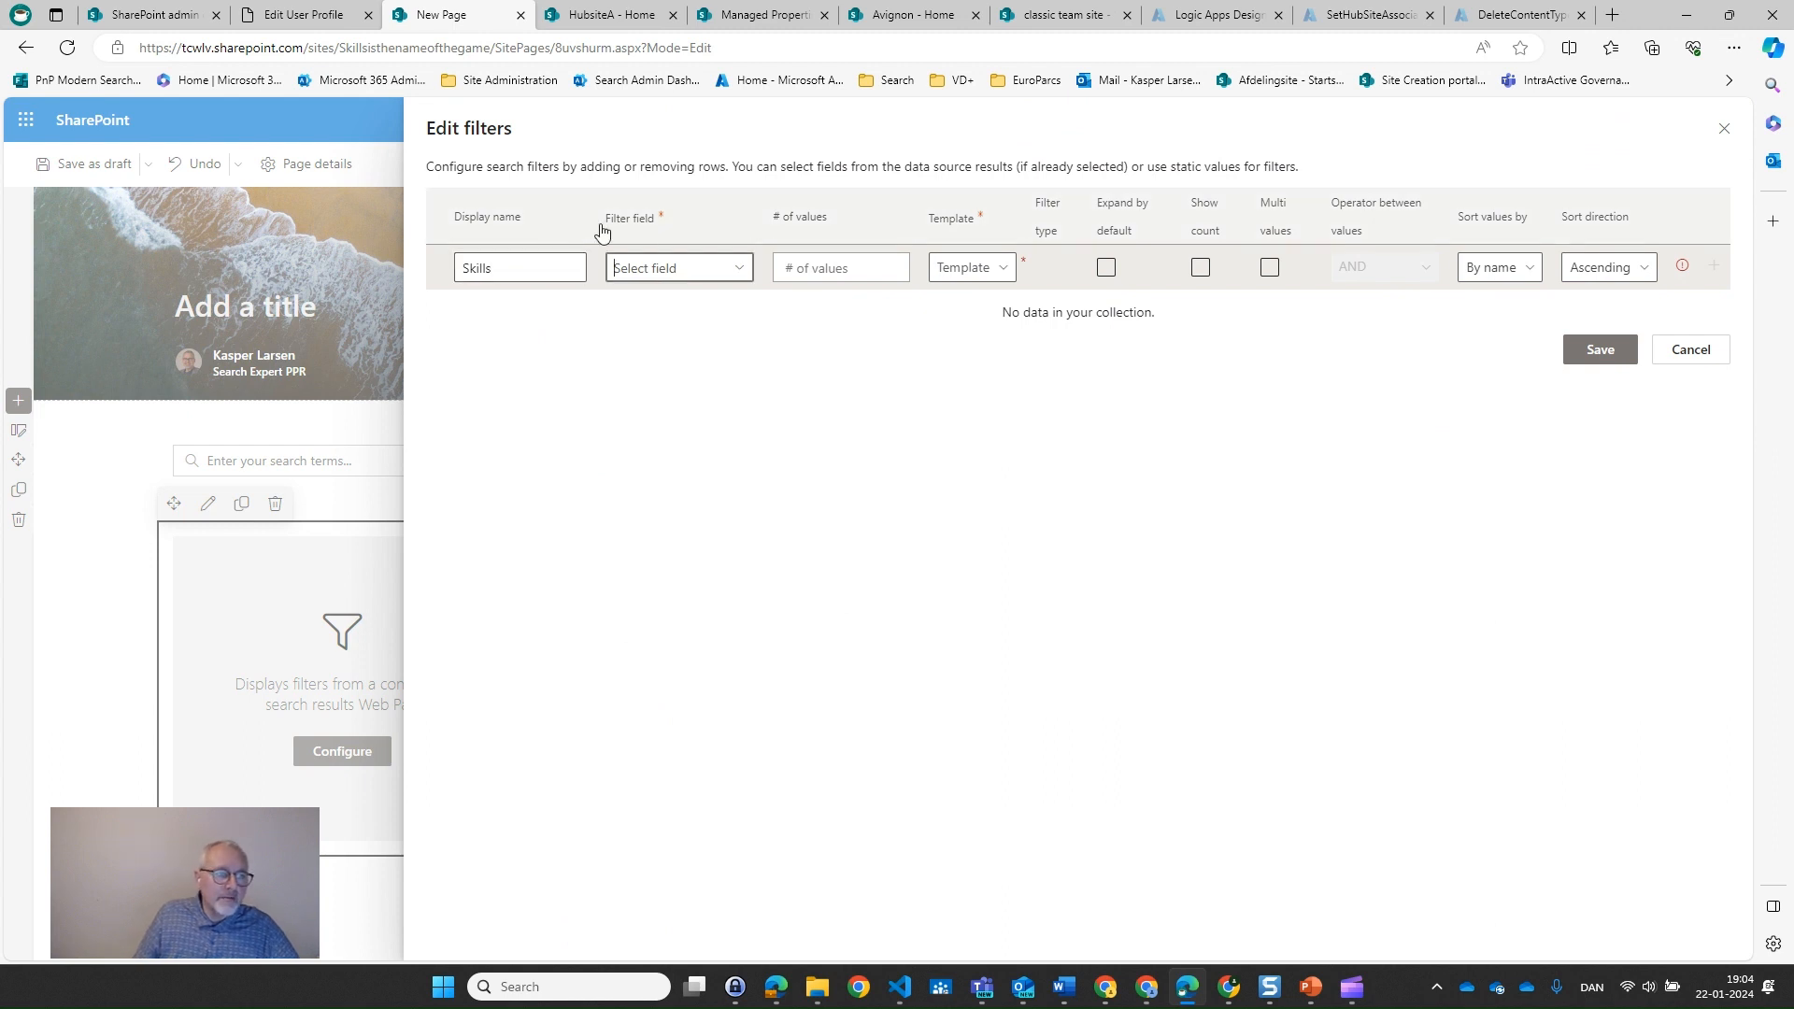
left_click(741, 270)
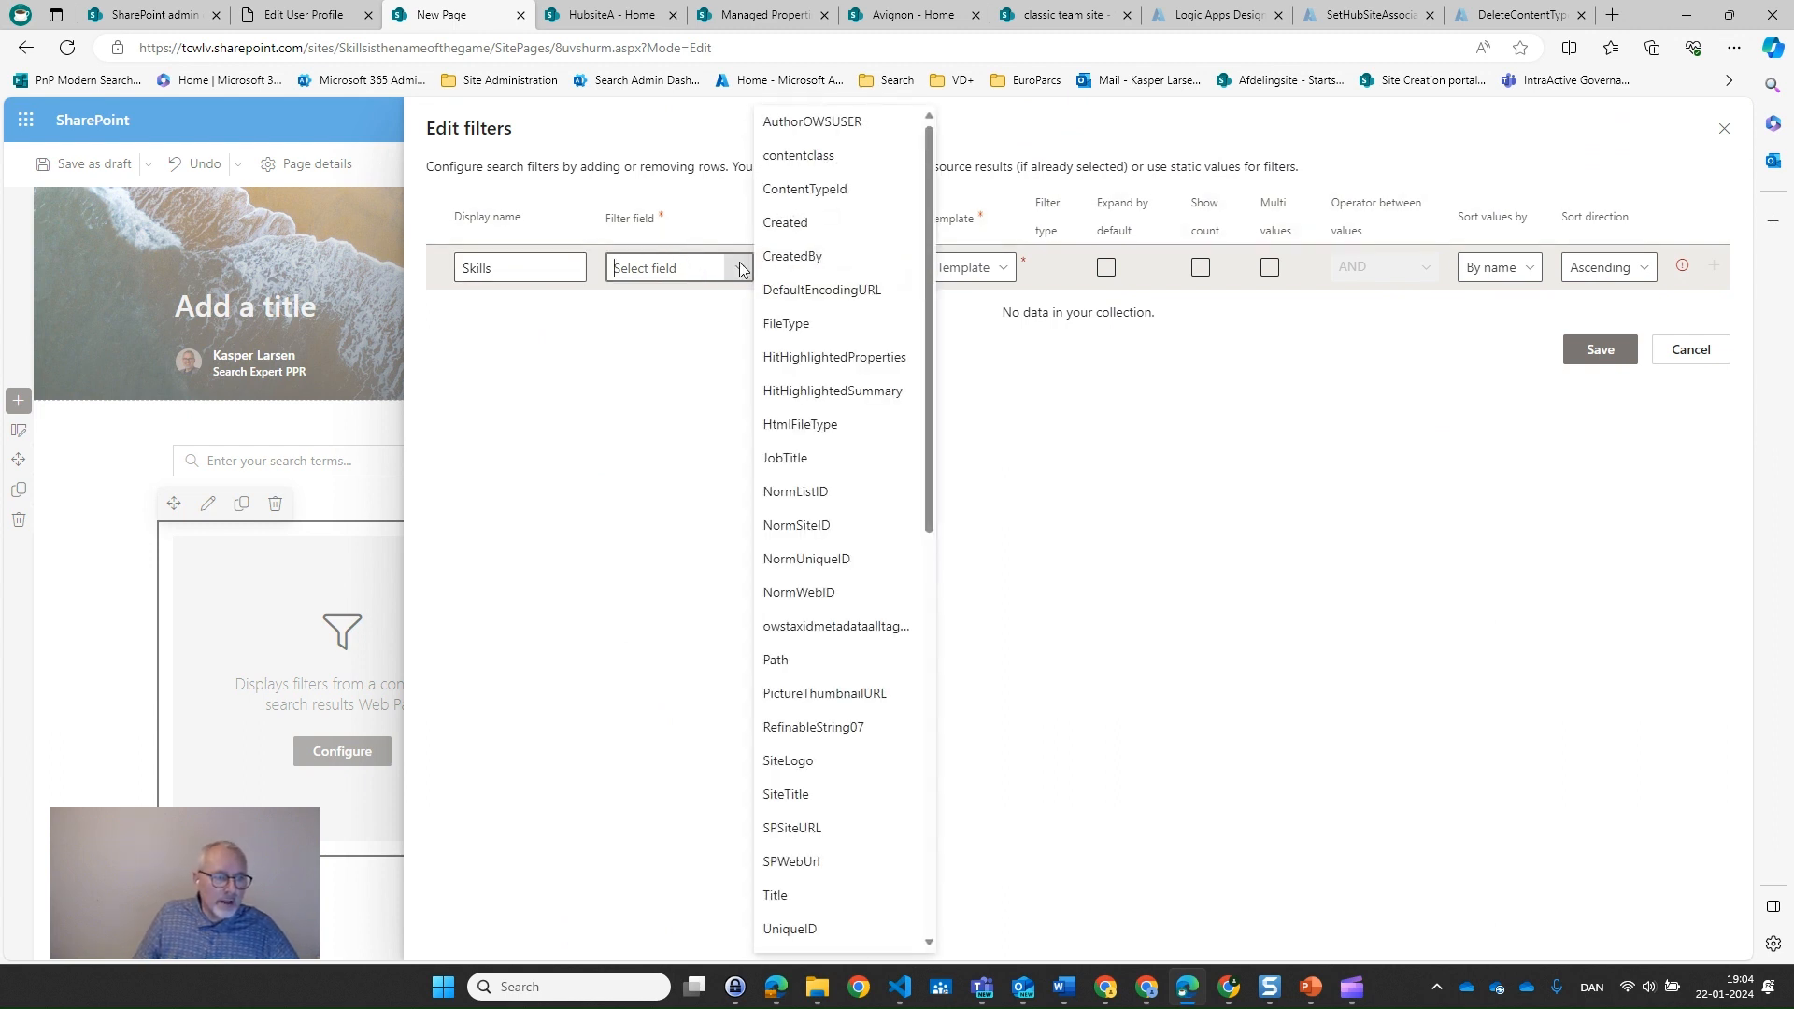
left_click(827, 734)
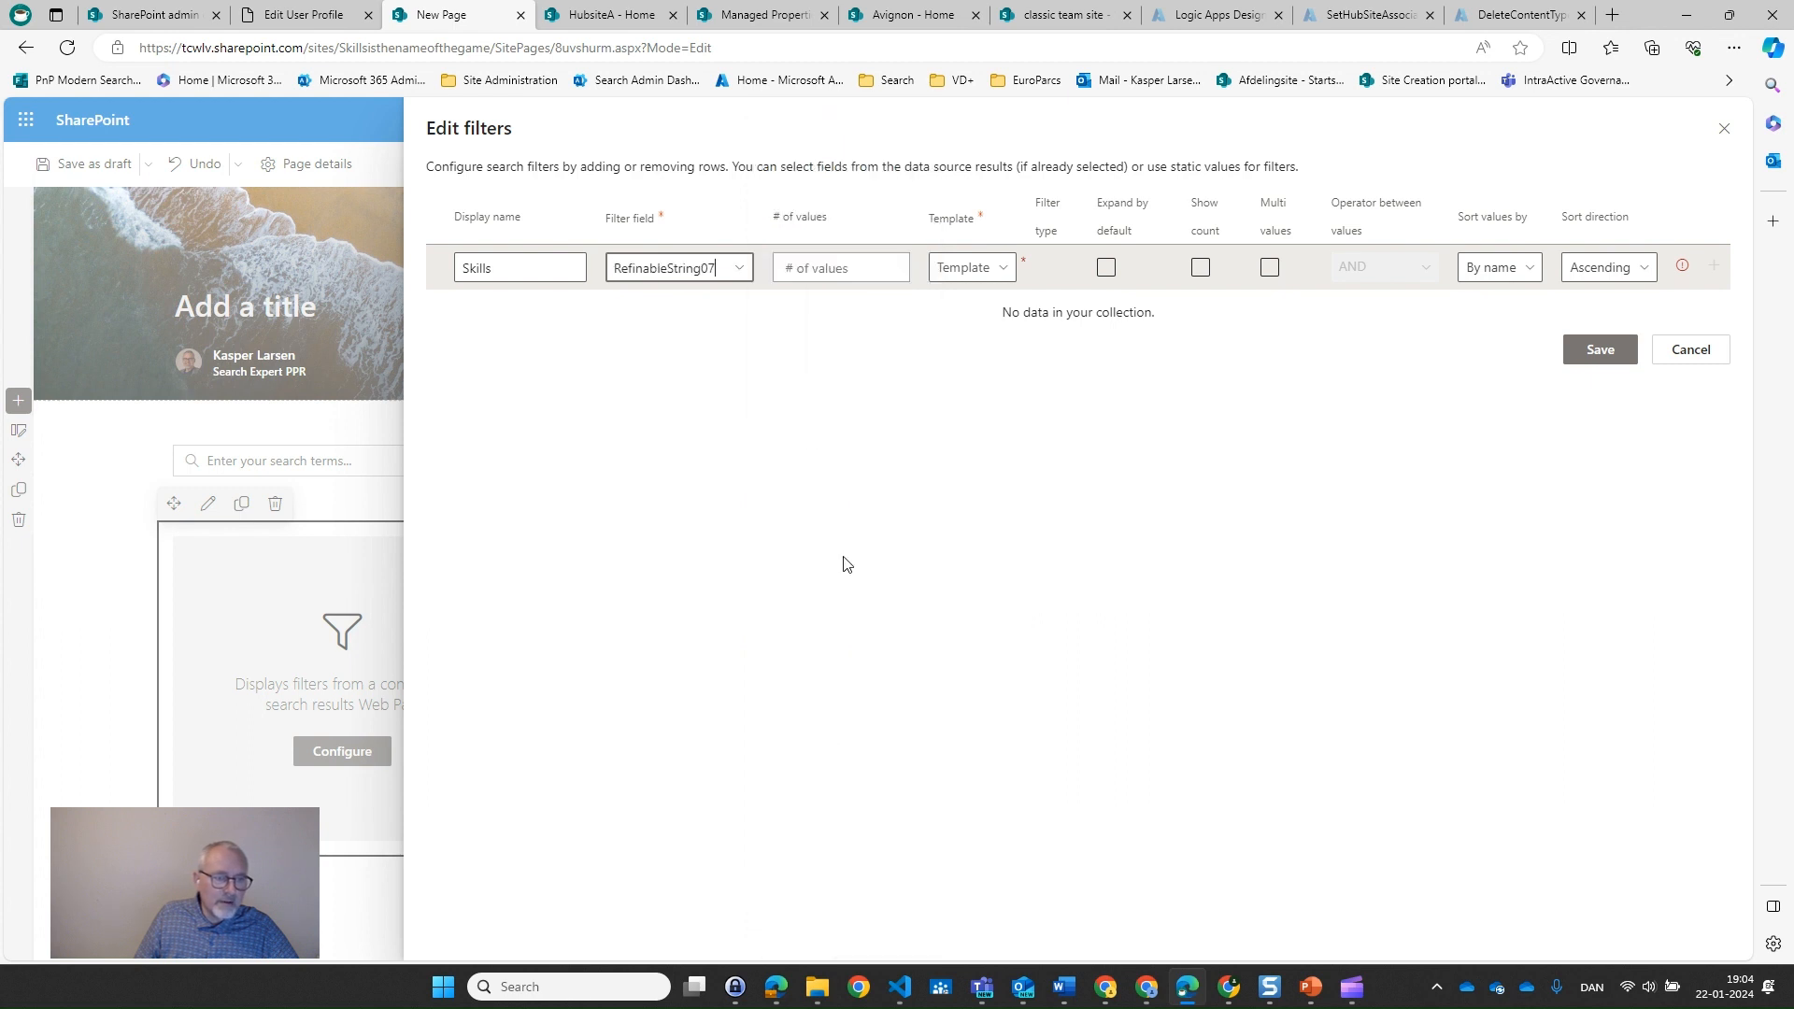
left_click(960, 273)
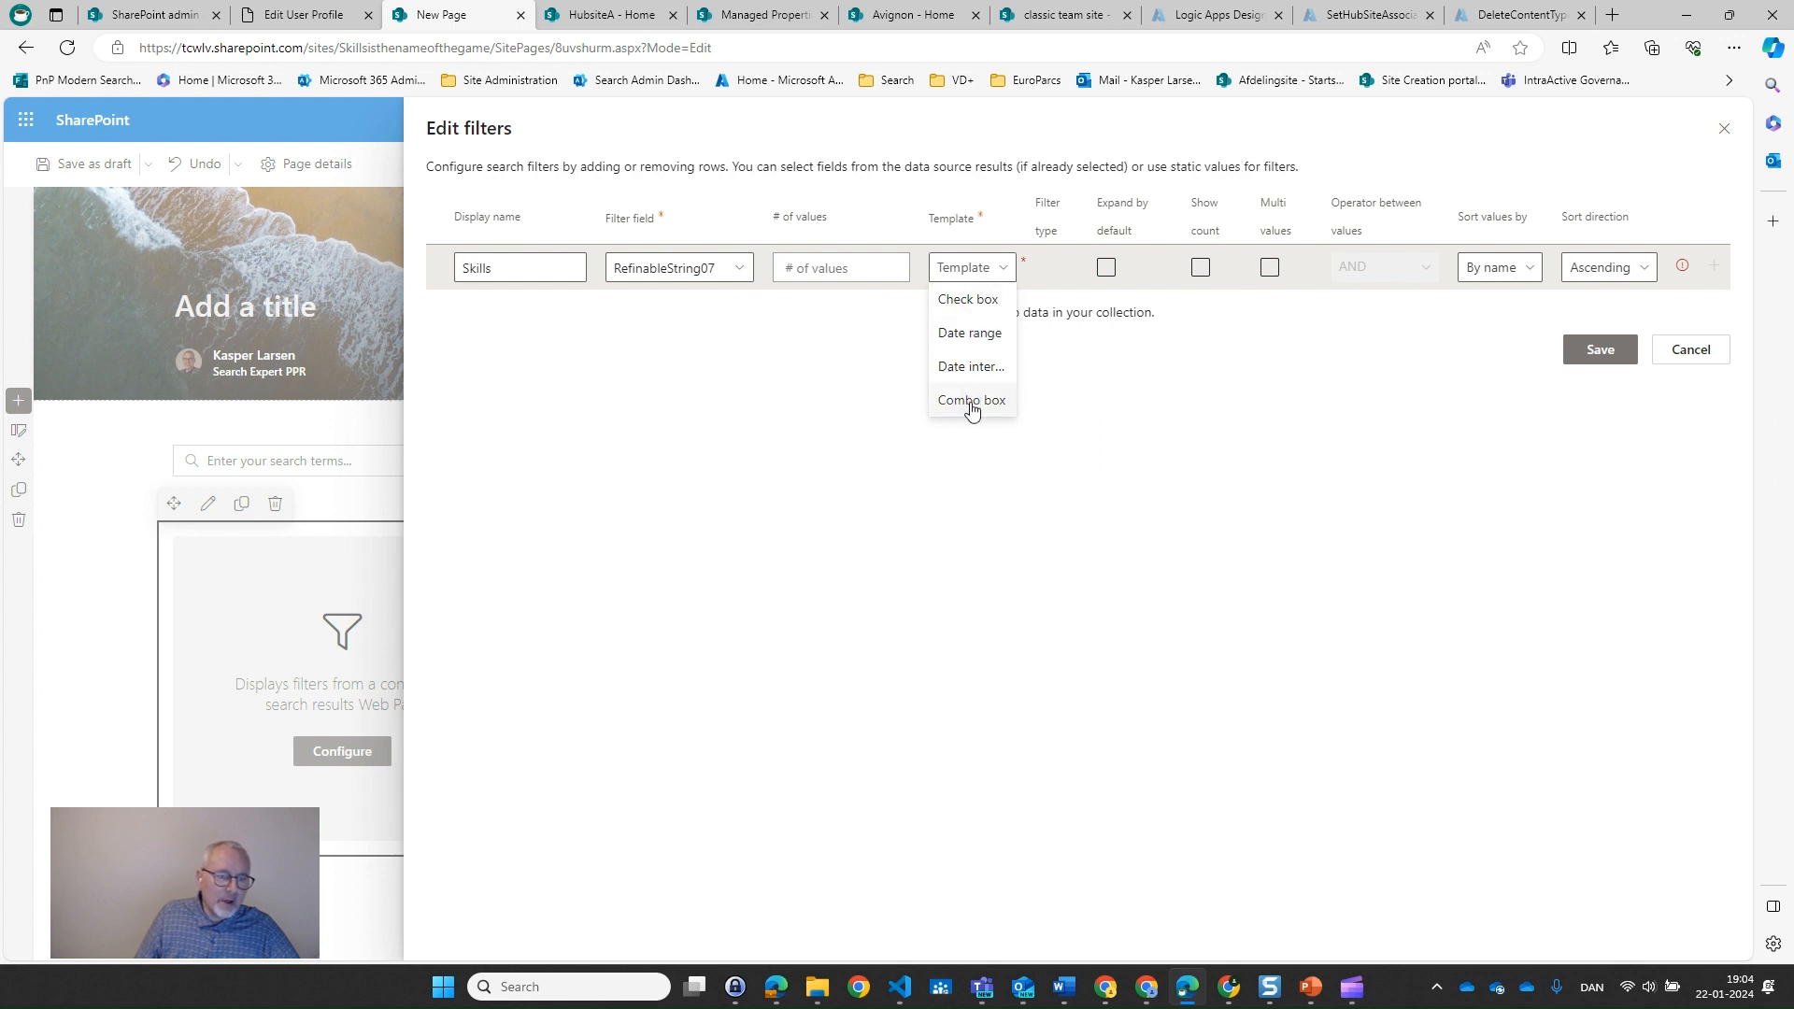
left_click(975, 310)
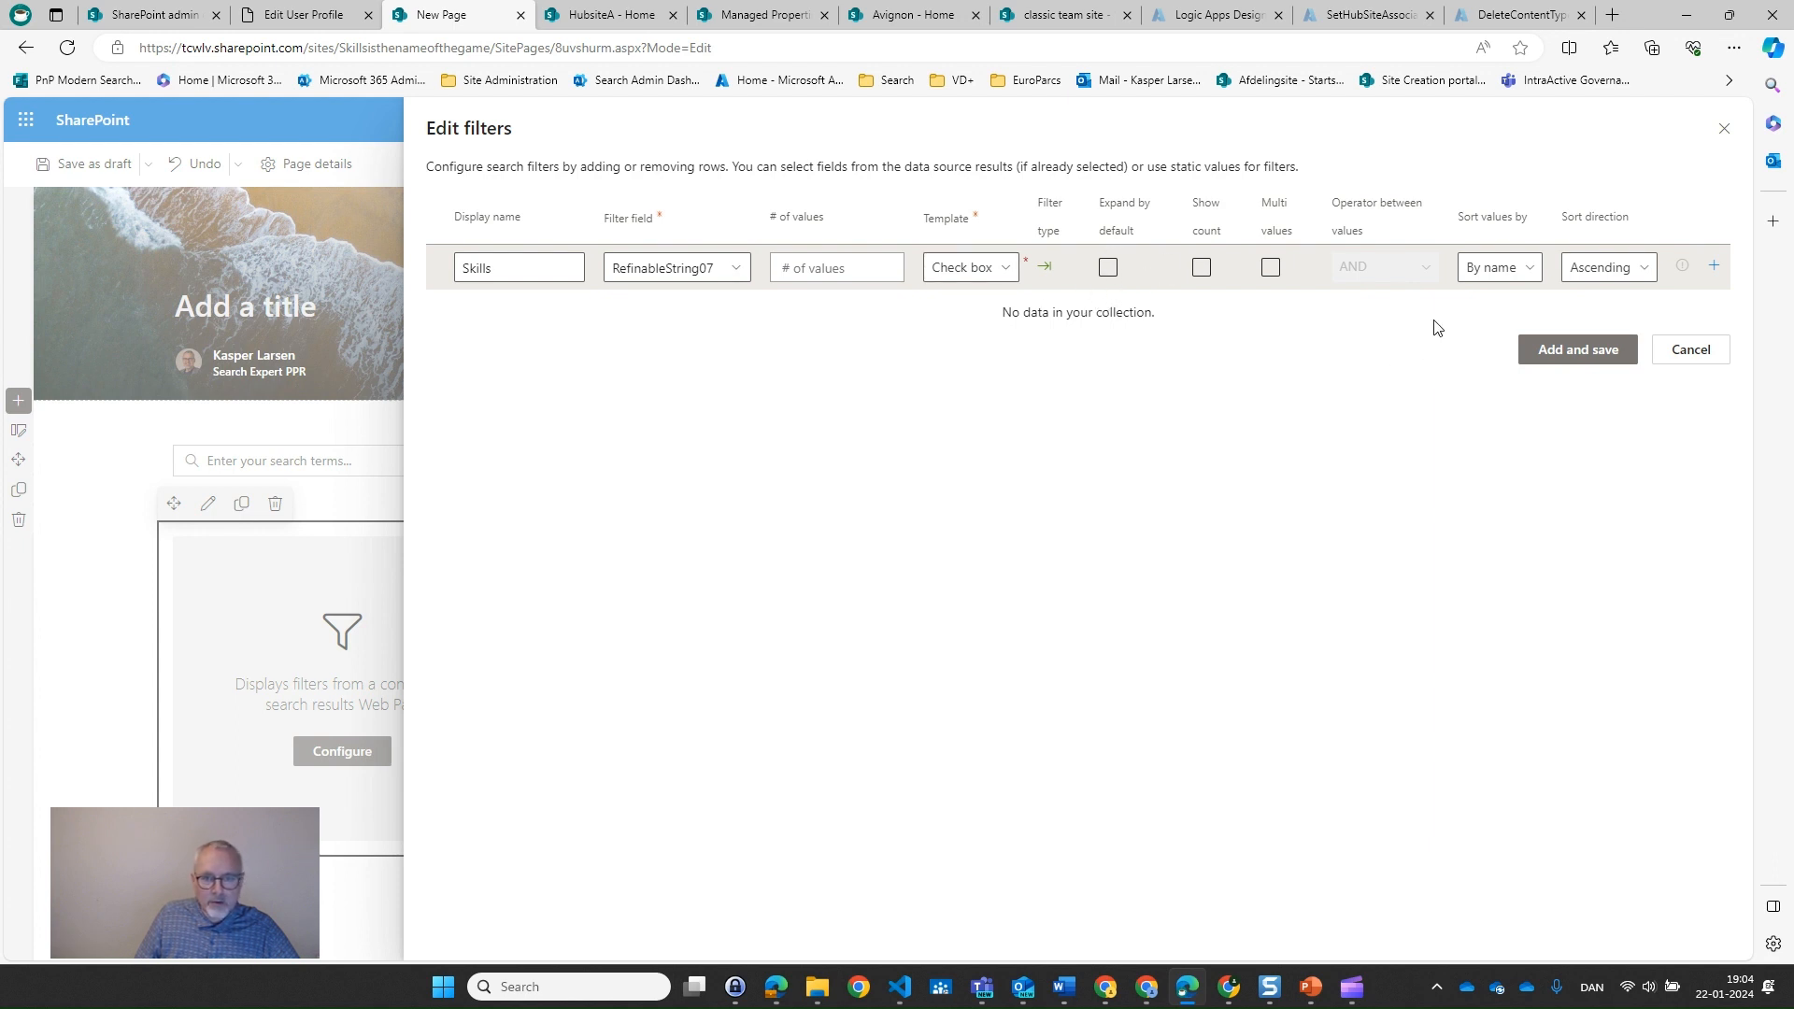
left_click(1273, 271)
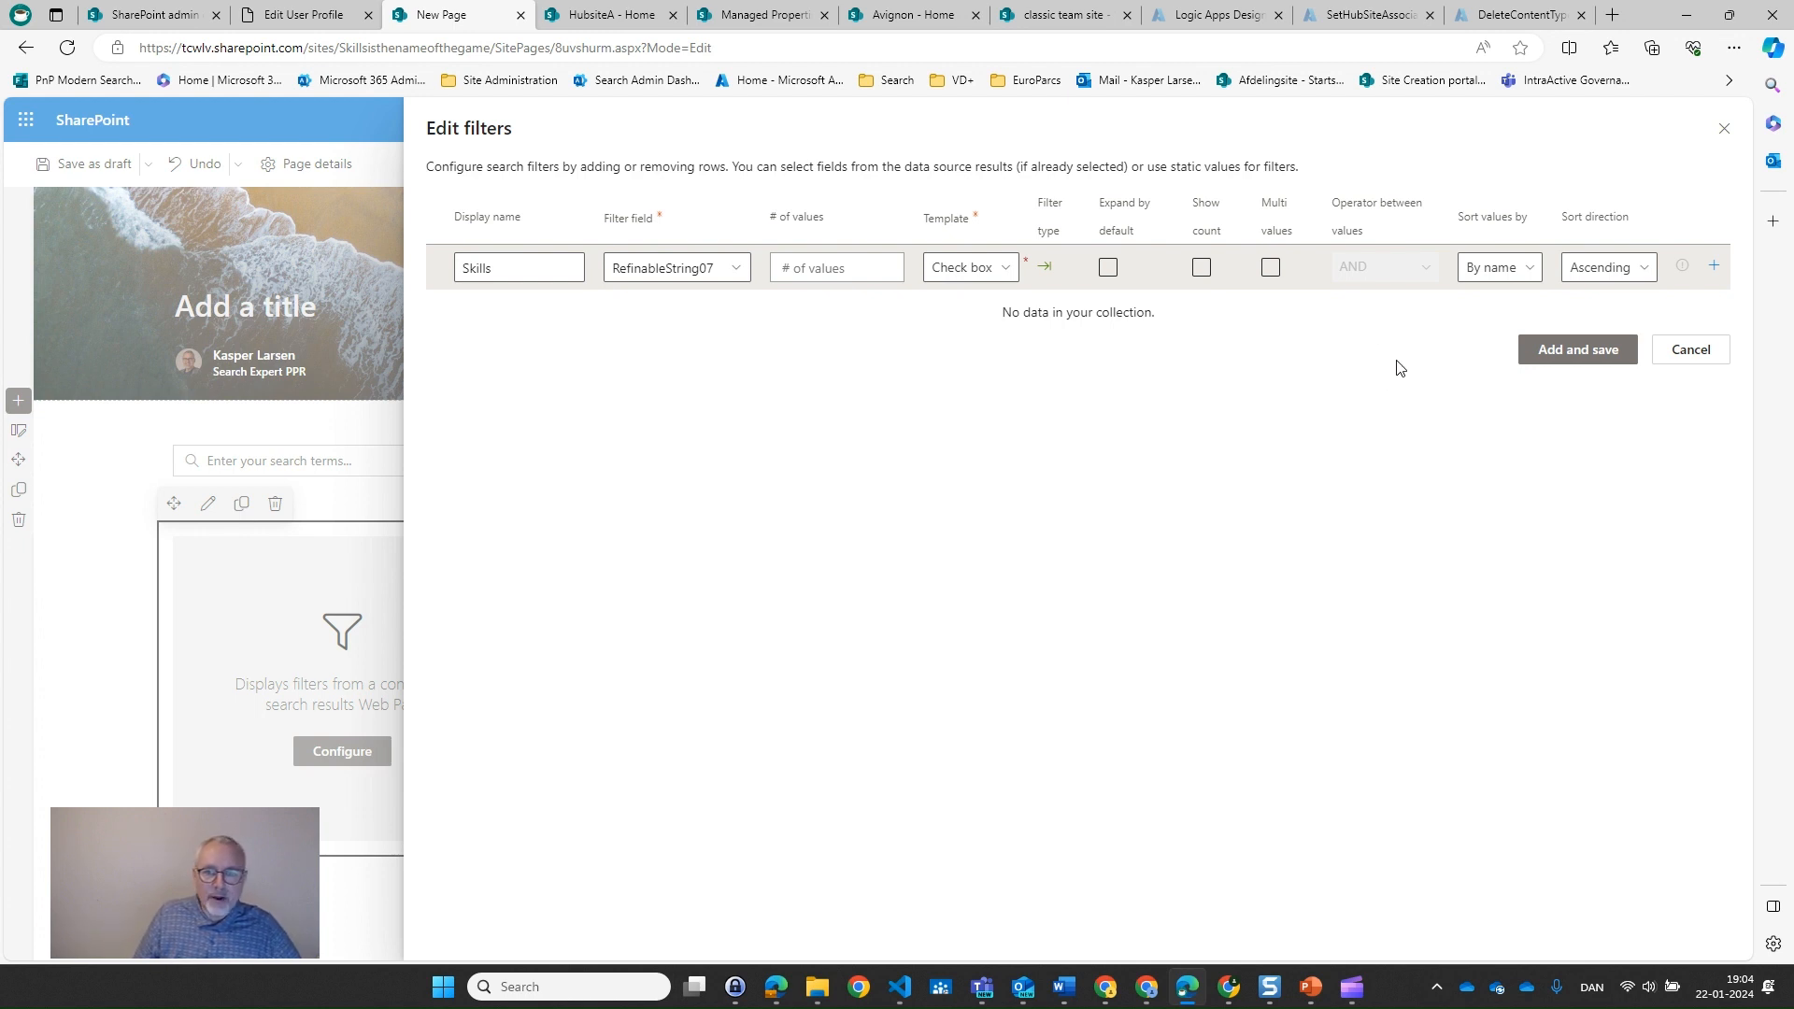
left_click(1559, 349)
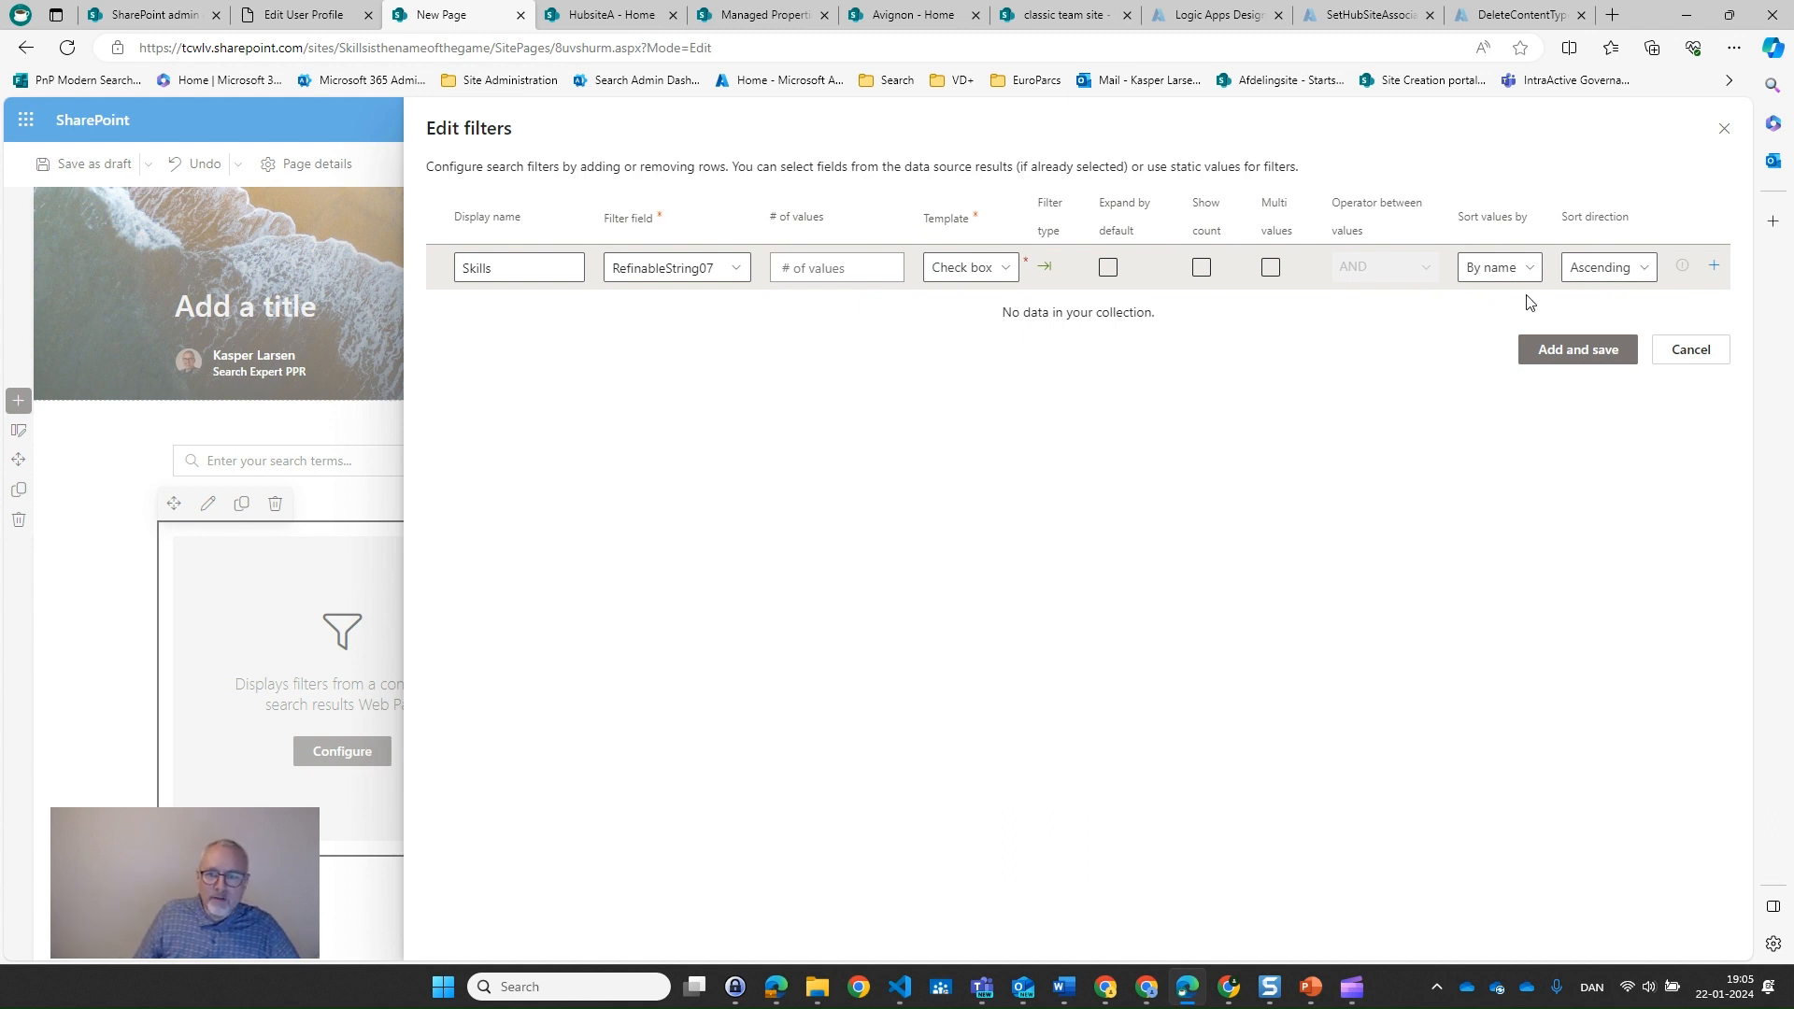
left_click(1571, 353)
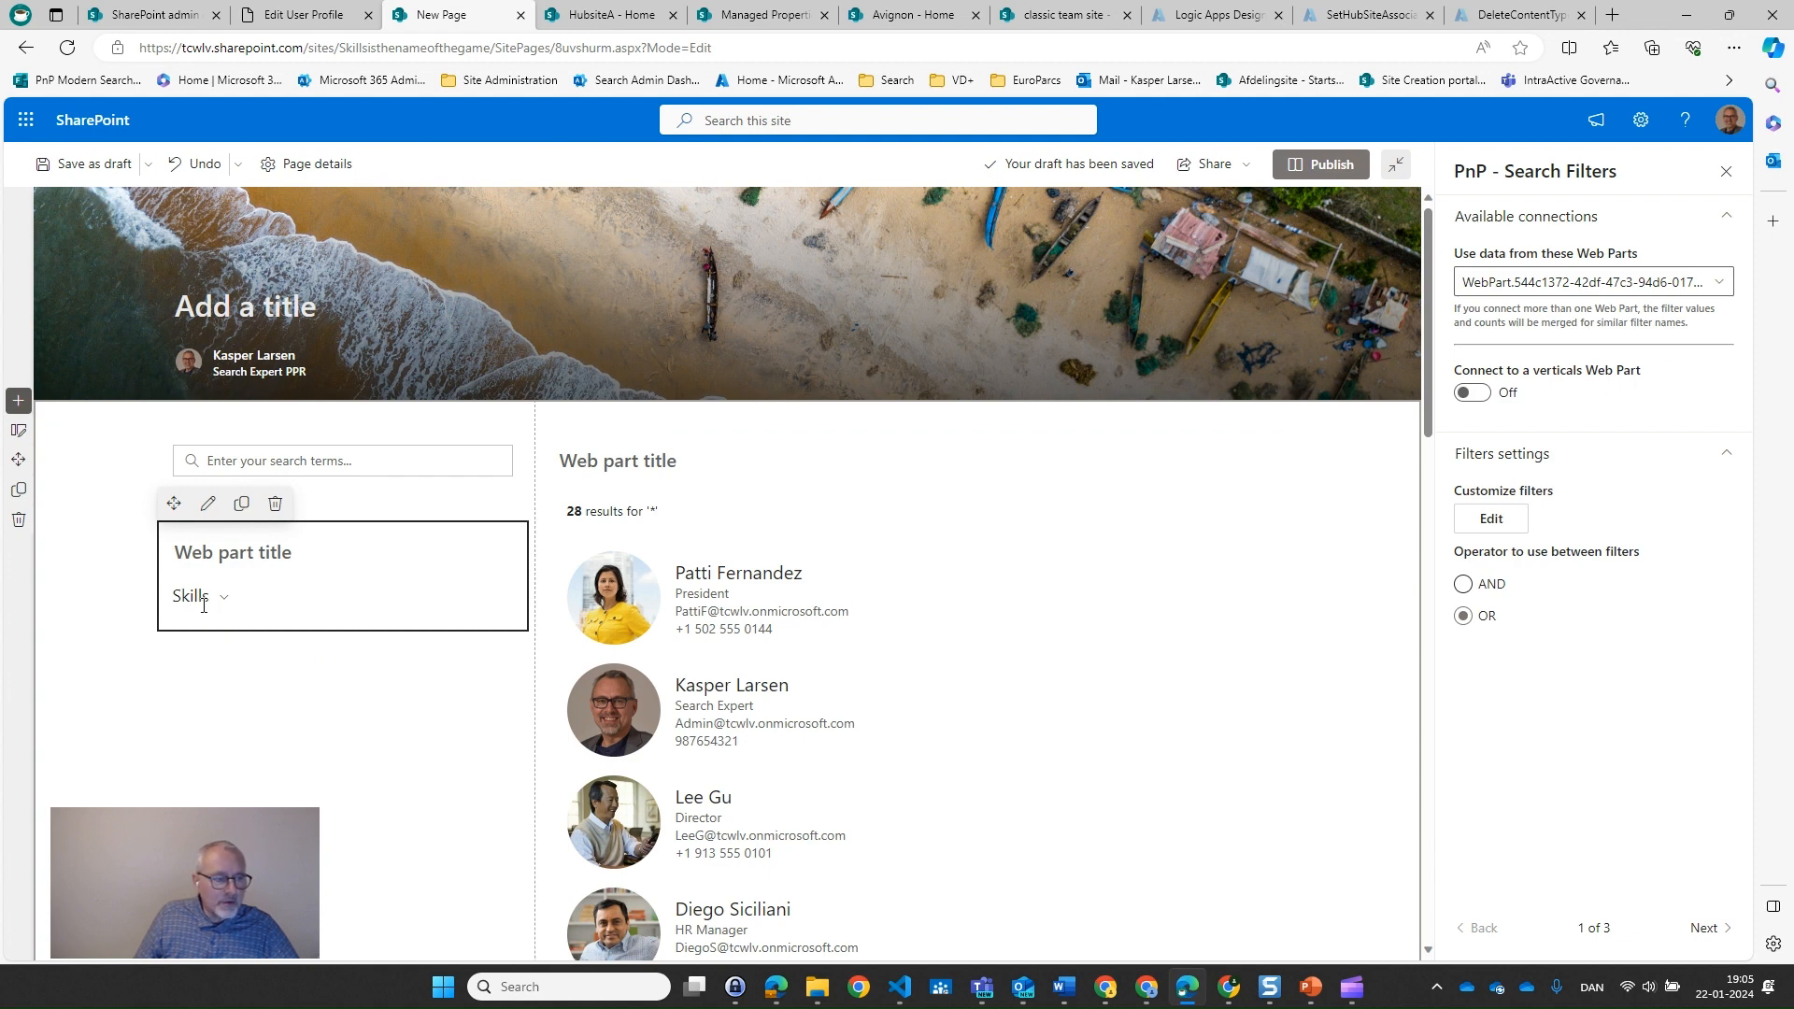
Title the page "Skills search" and save it as a draft
left_click(75, 163)
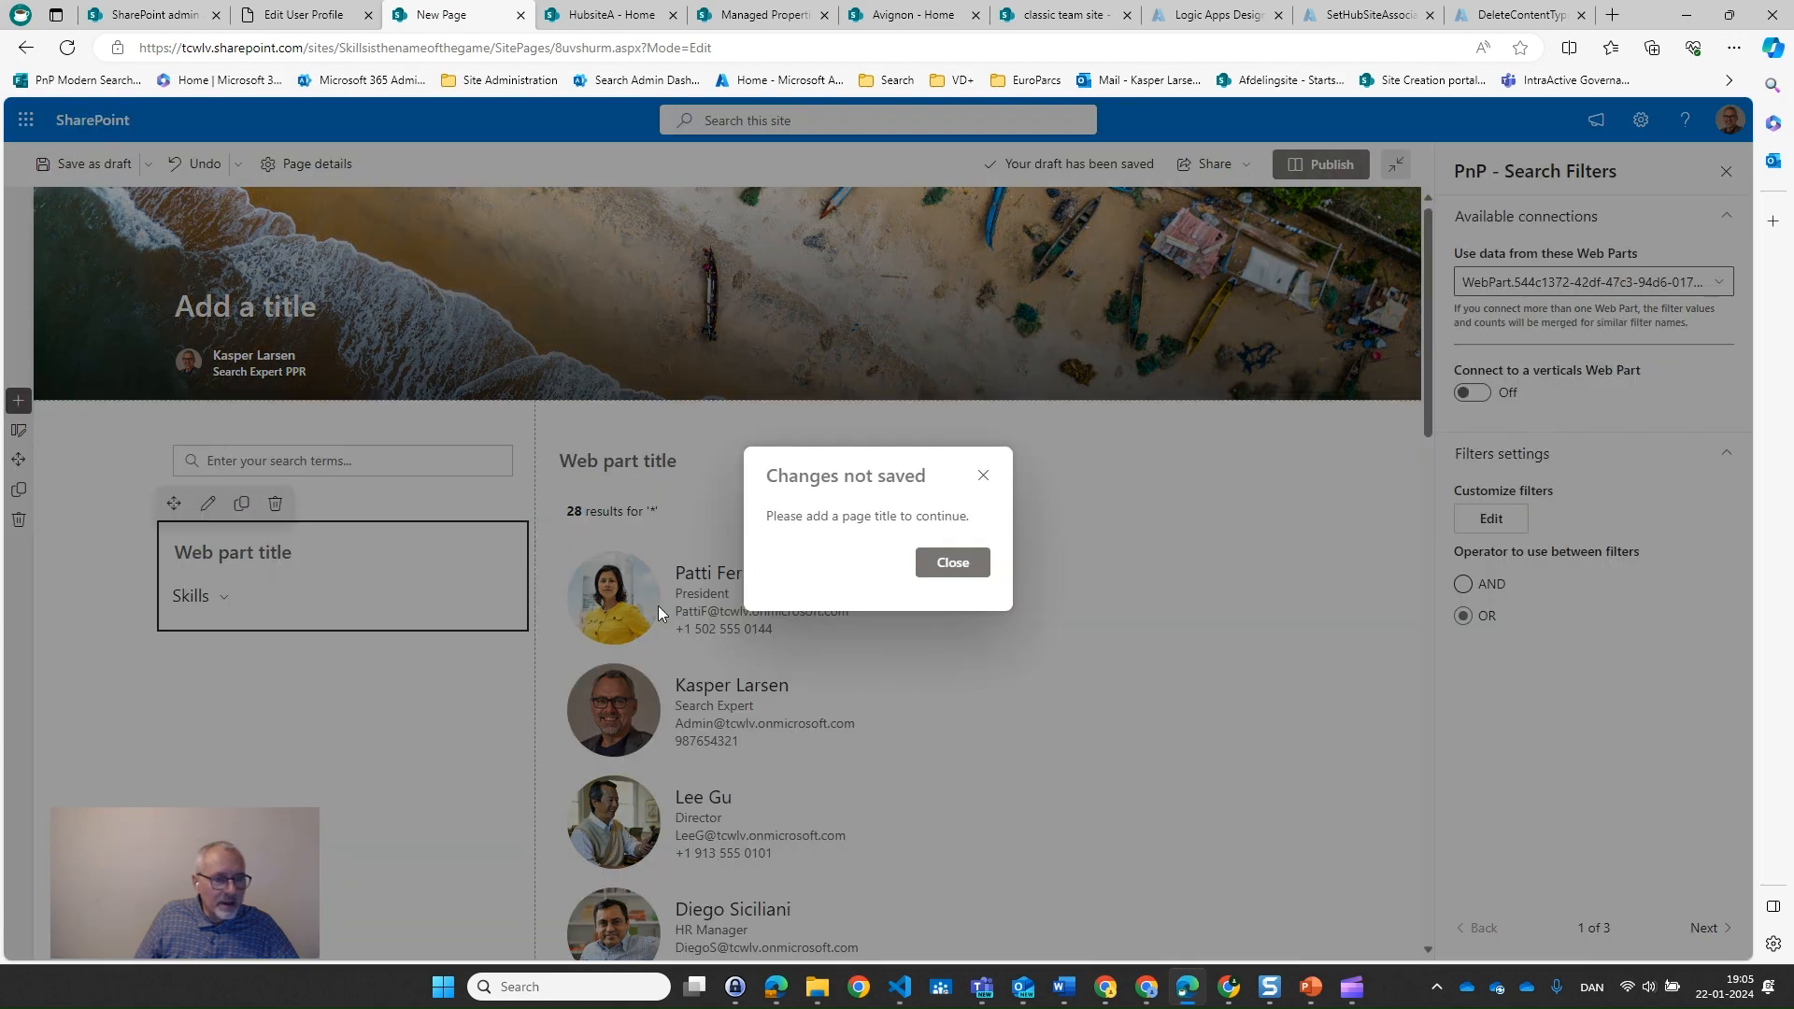
left_click(952, 562)
left_click(315, 310)
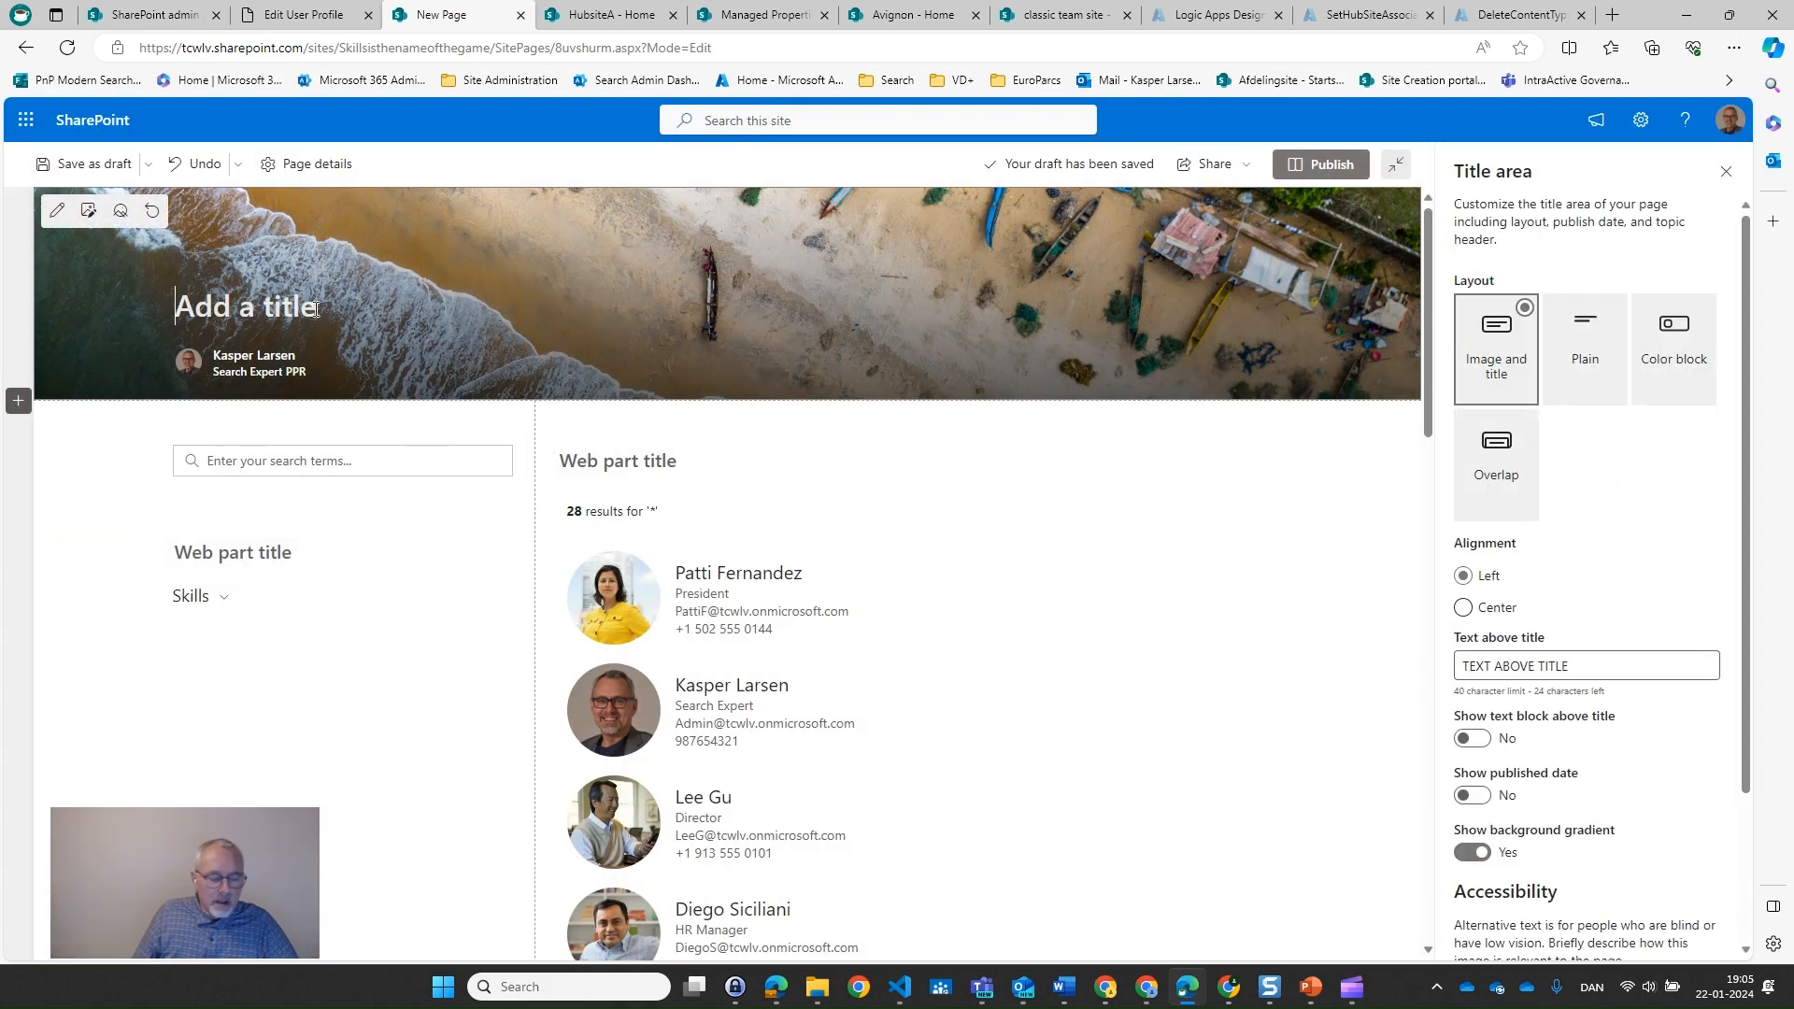
type("Skio")
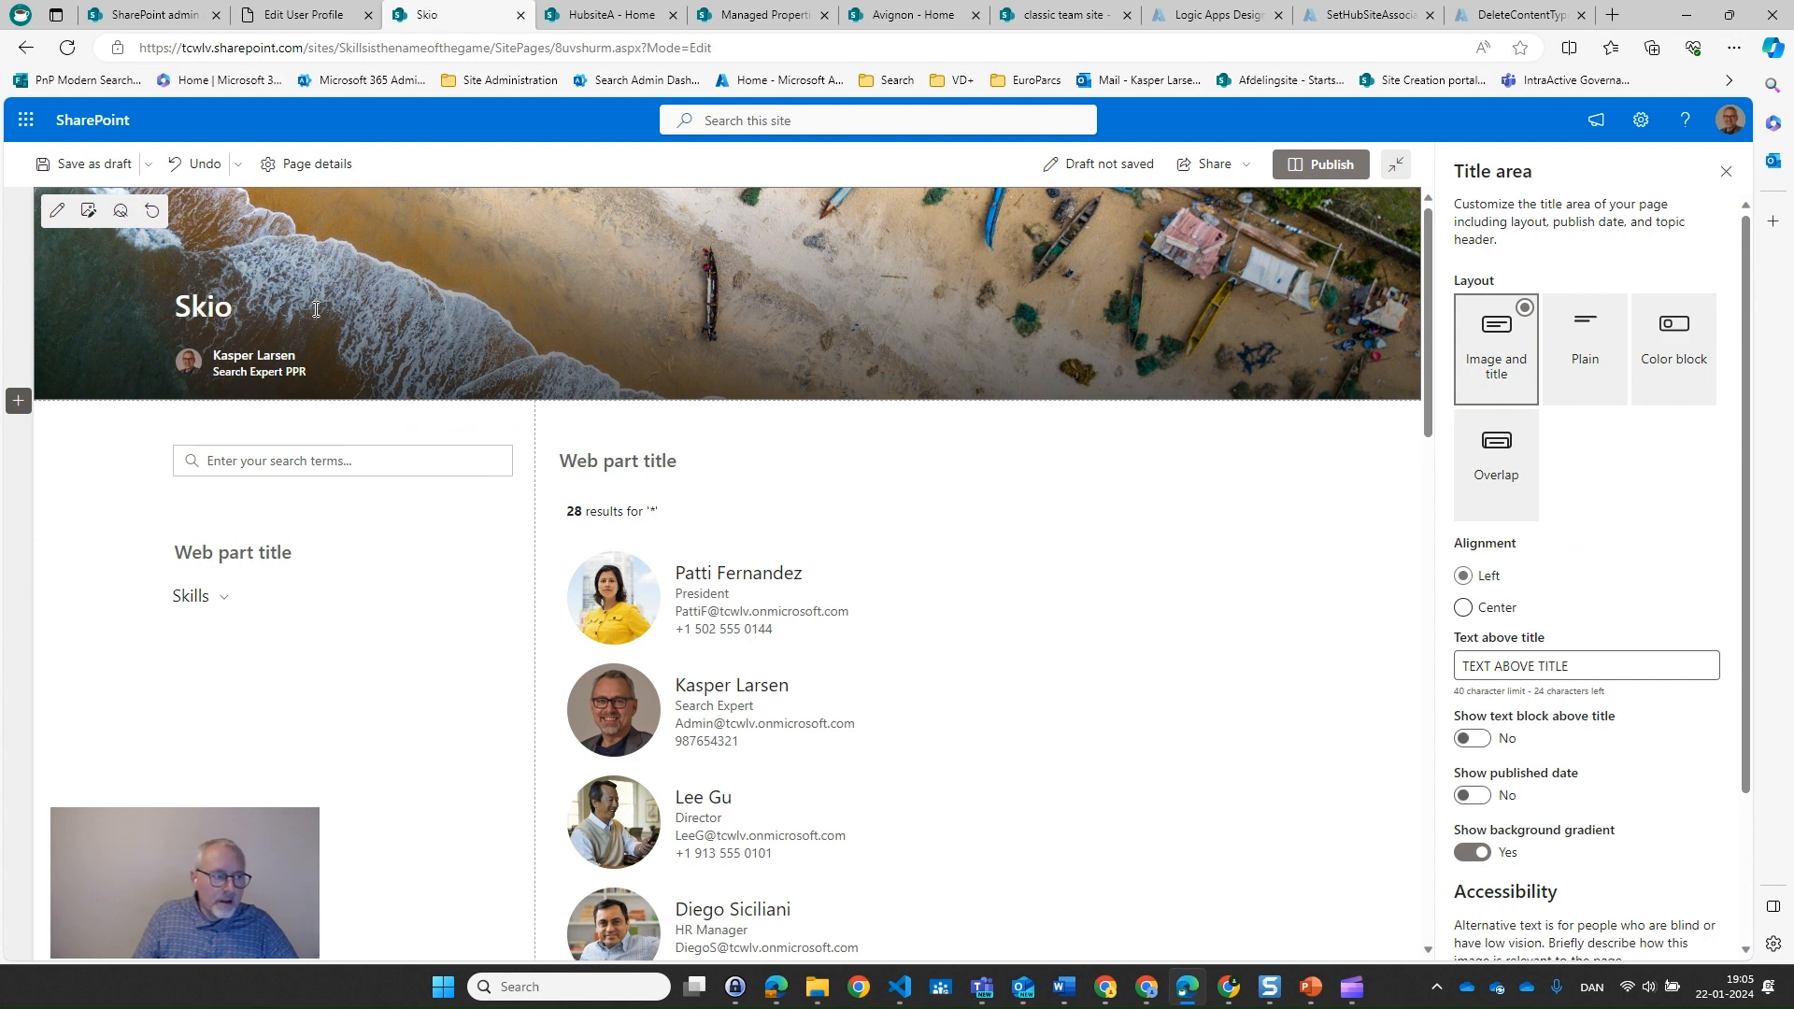
key("BackSpace")
type("lls sea")
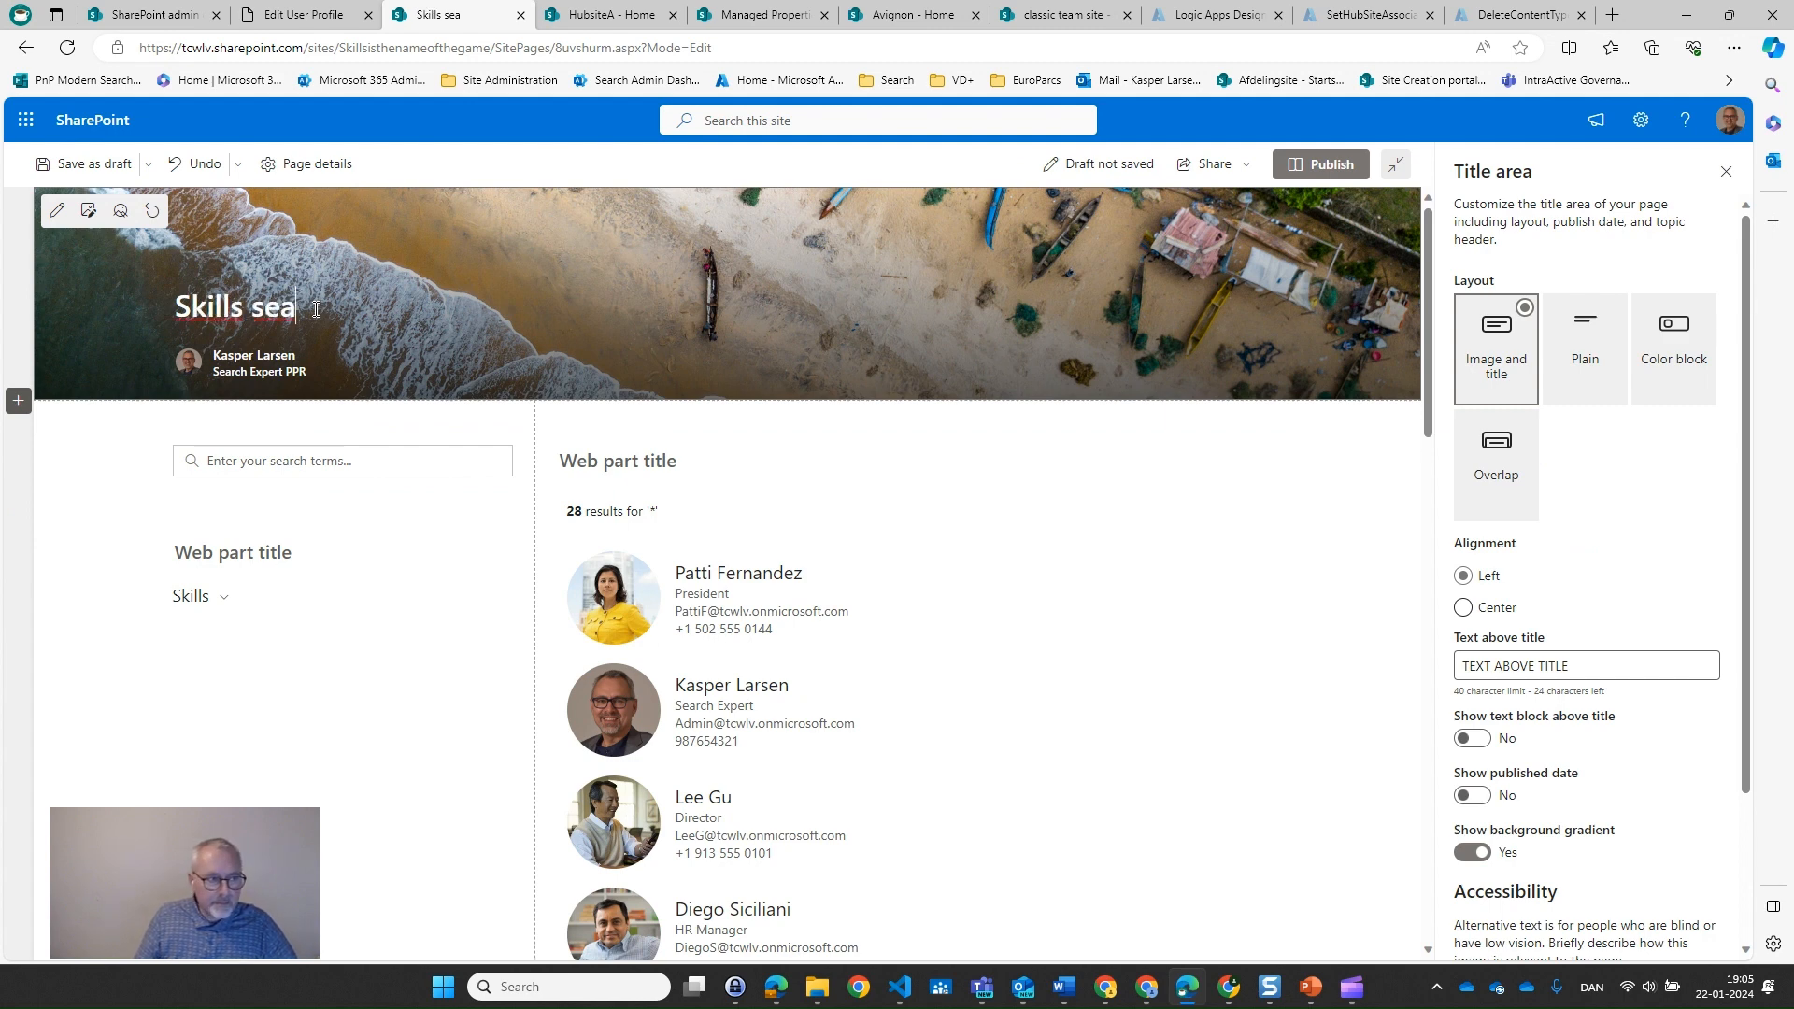
type("rch")
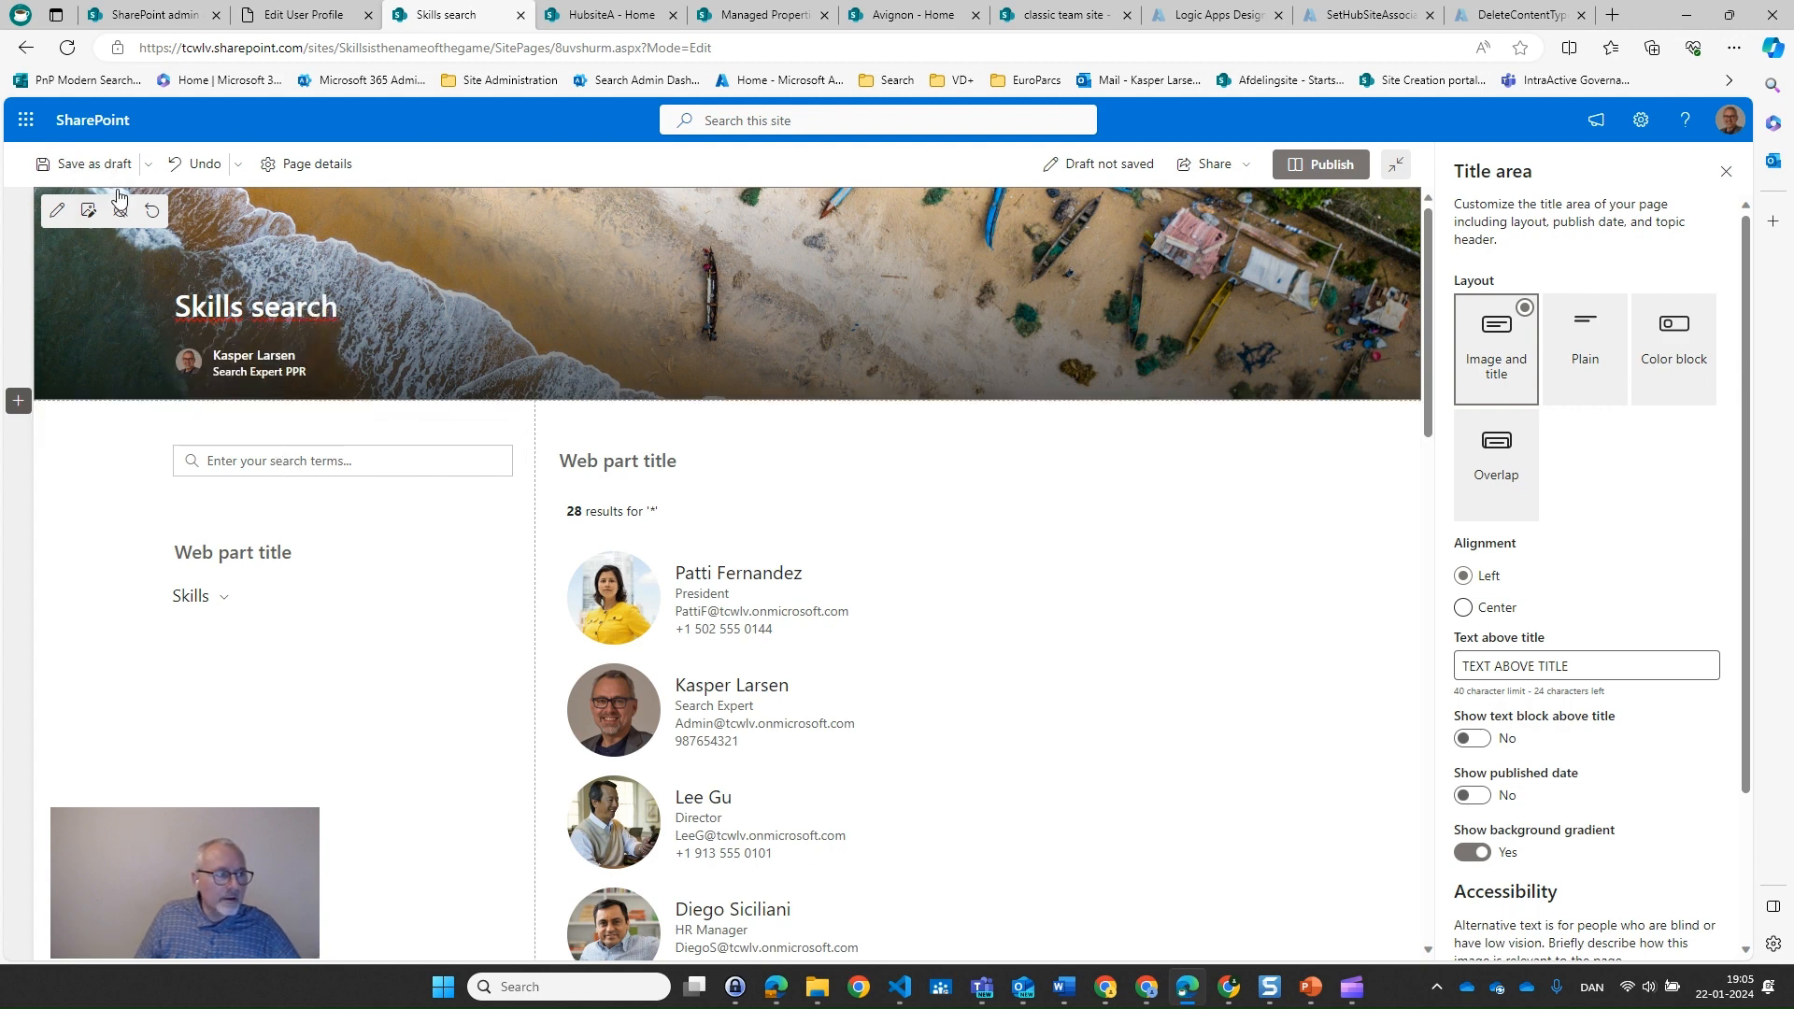
left_click(50, 166)
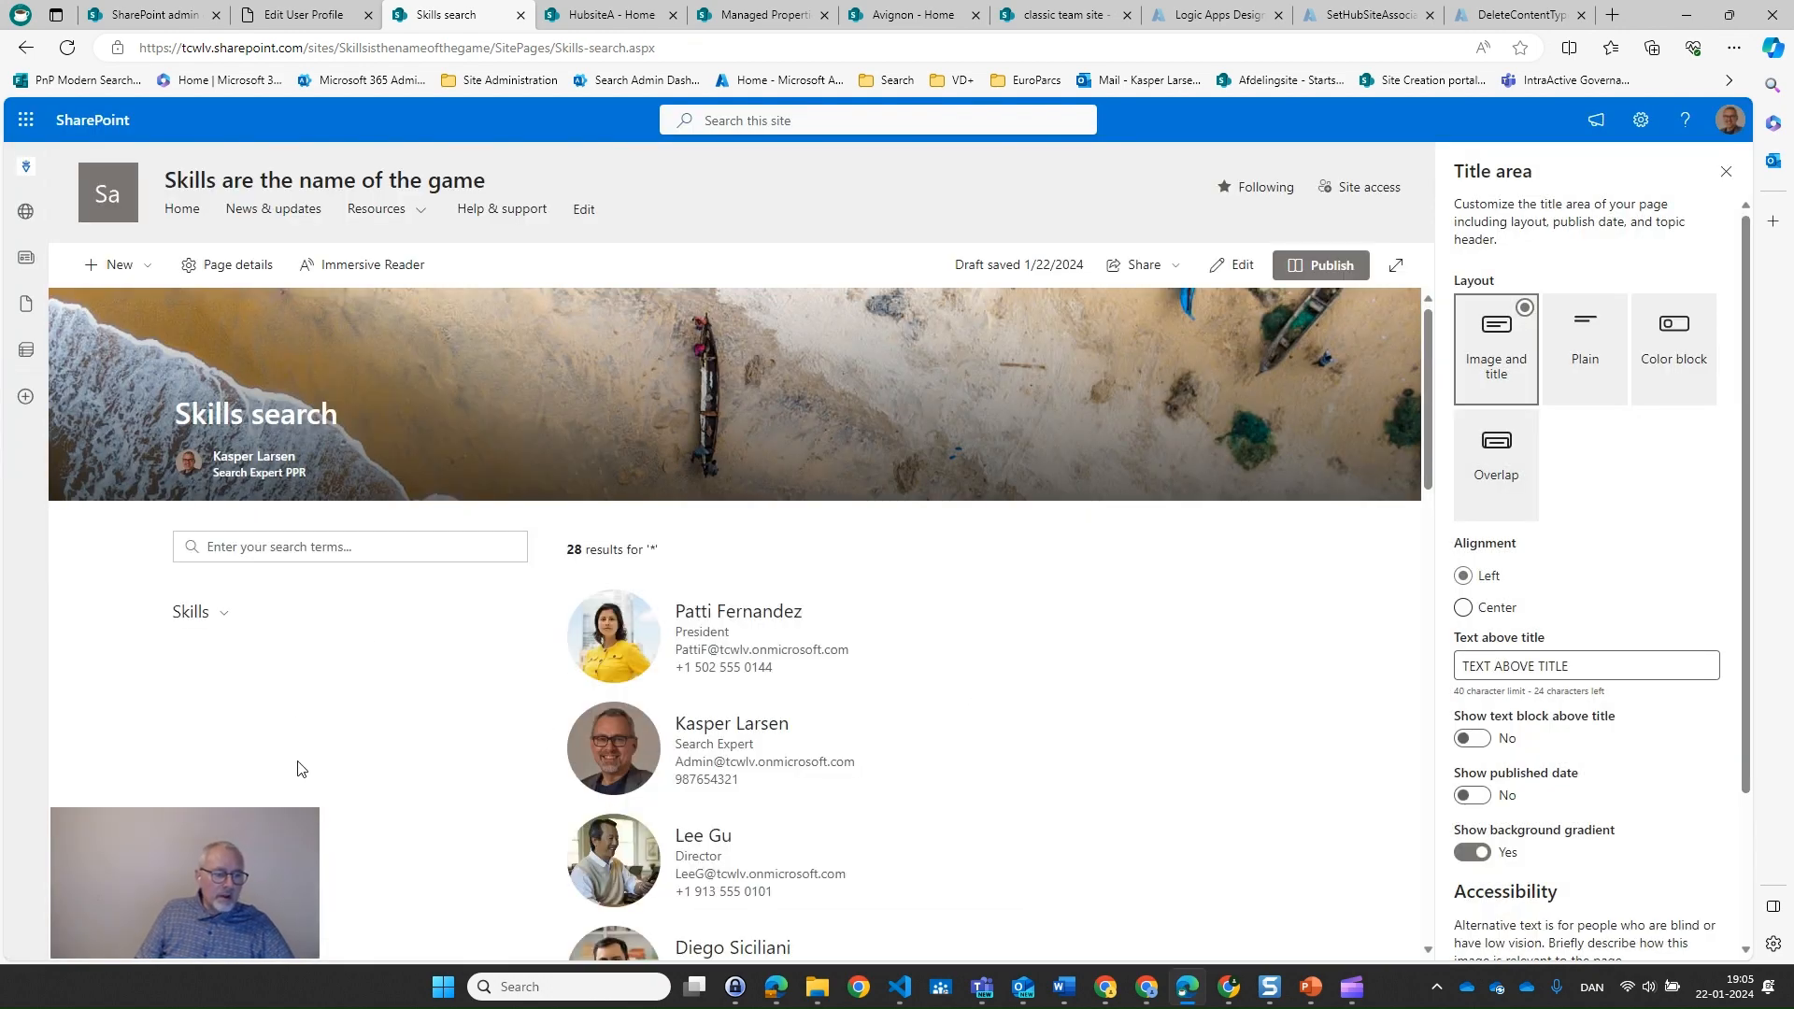
Test the Skills filter by filtering people on PnP Modern Search web parts and on Marketing, clearing each selection
left_click(221, 617)
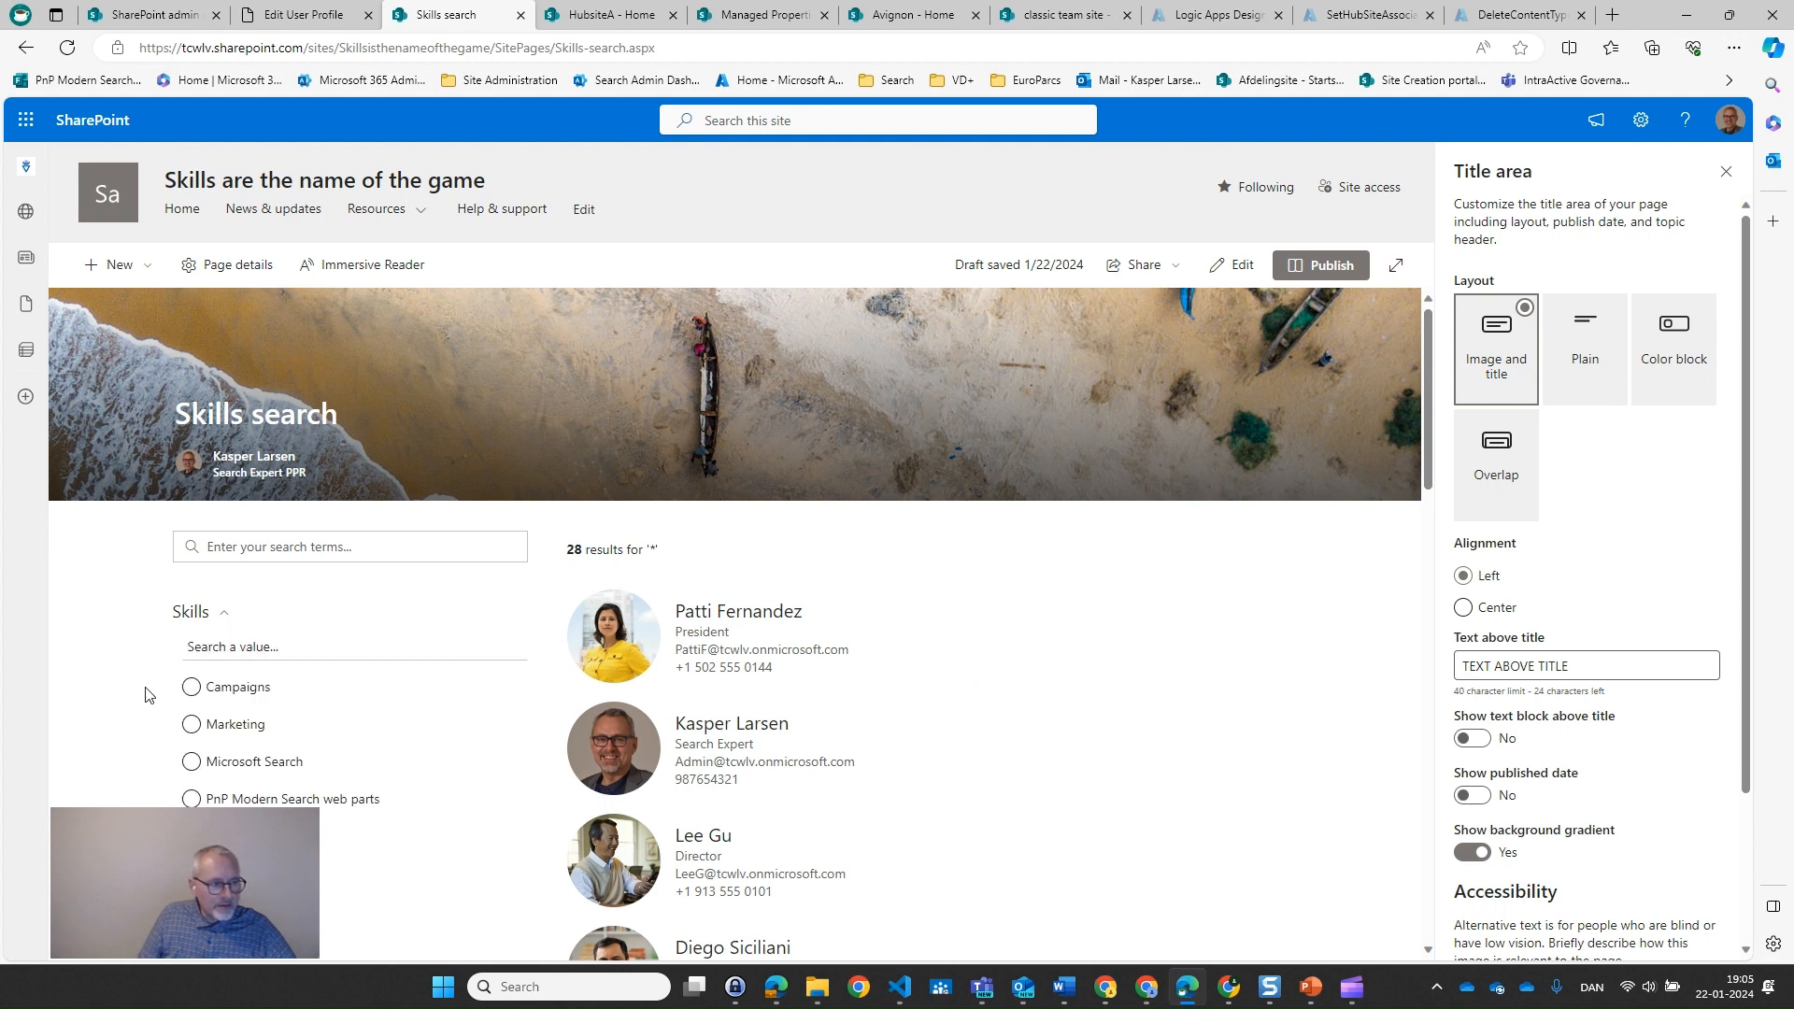
scroll(145, 694, "down", 2)
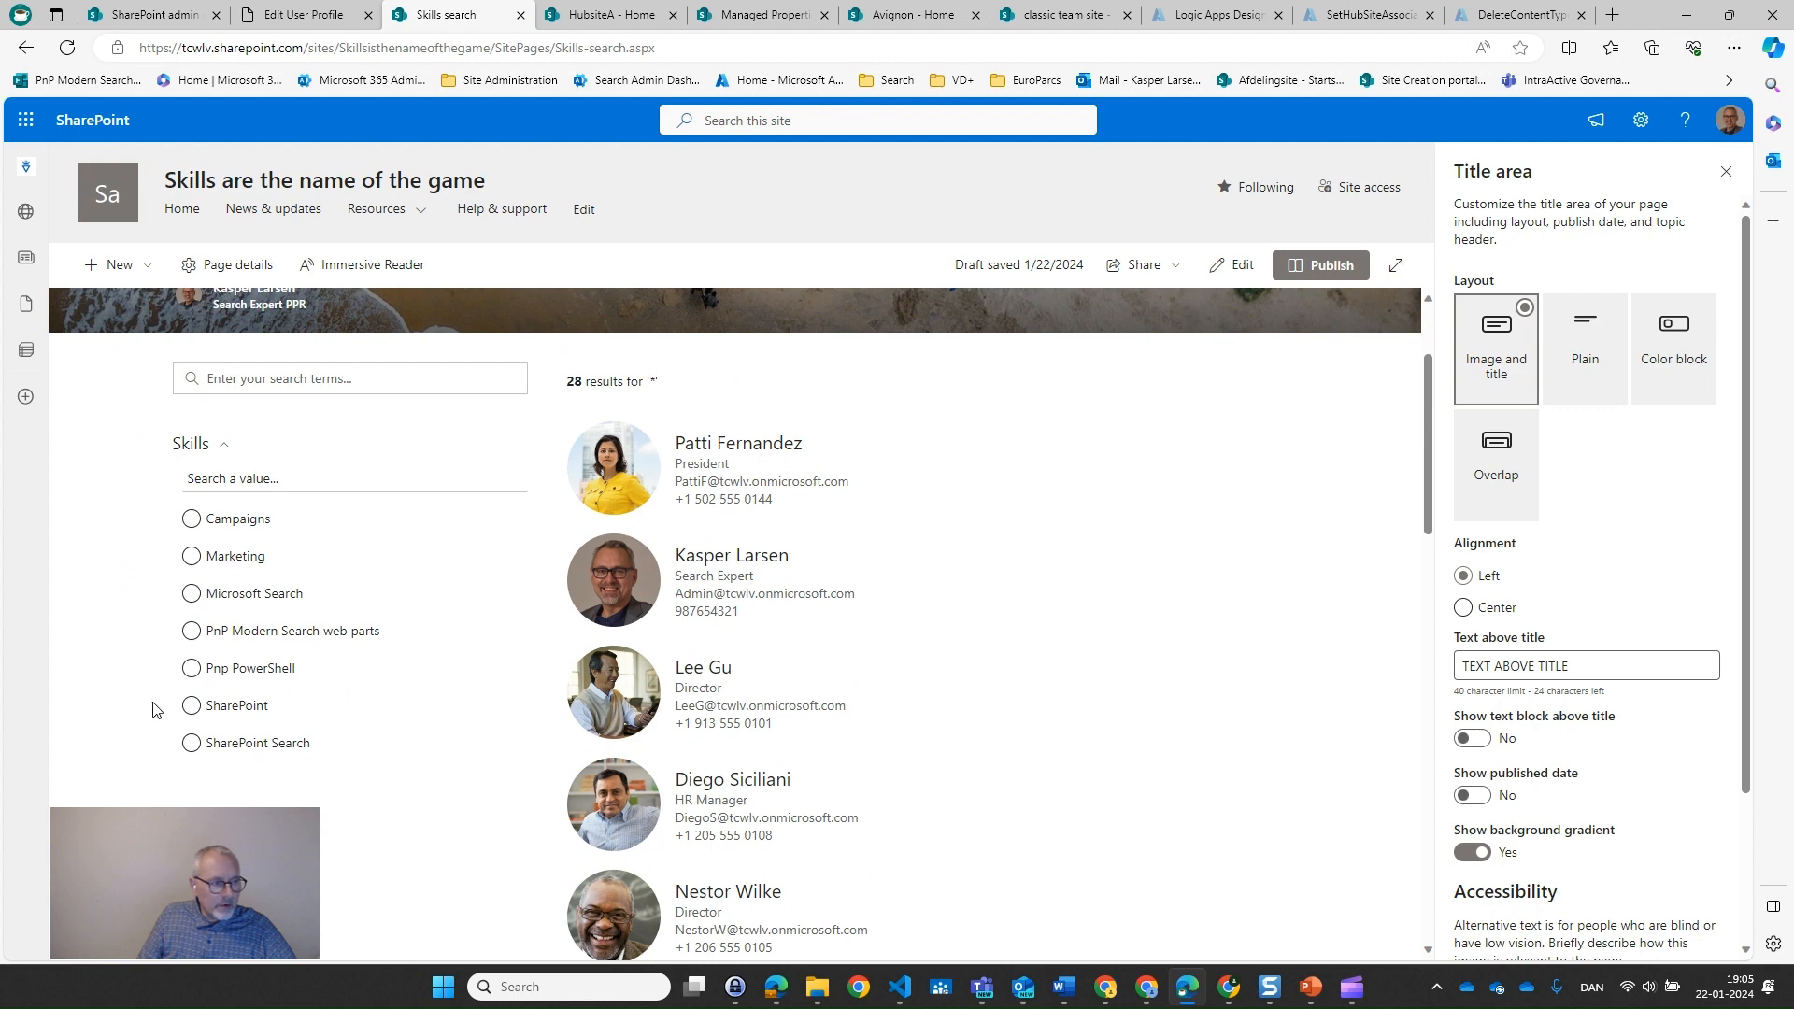
left_click(190, 631)
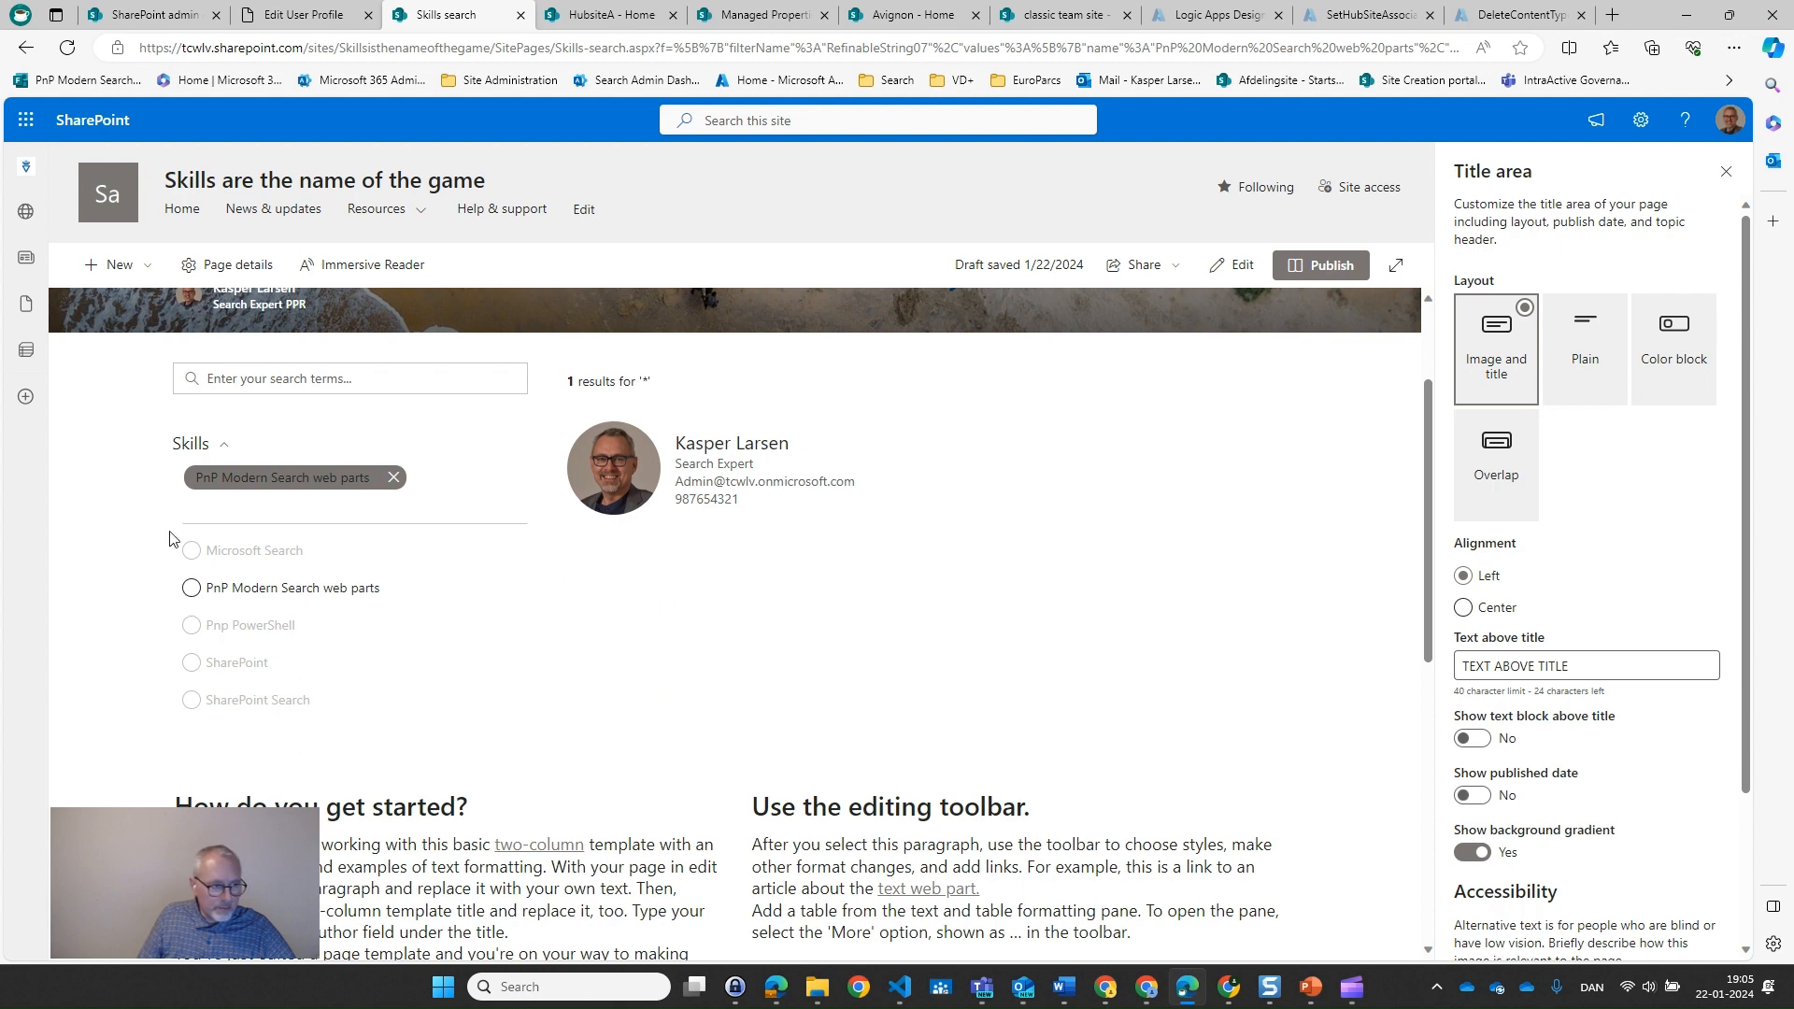
left_click(393, 478)
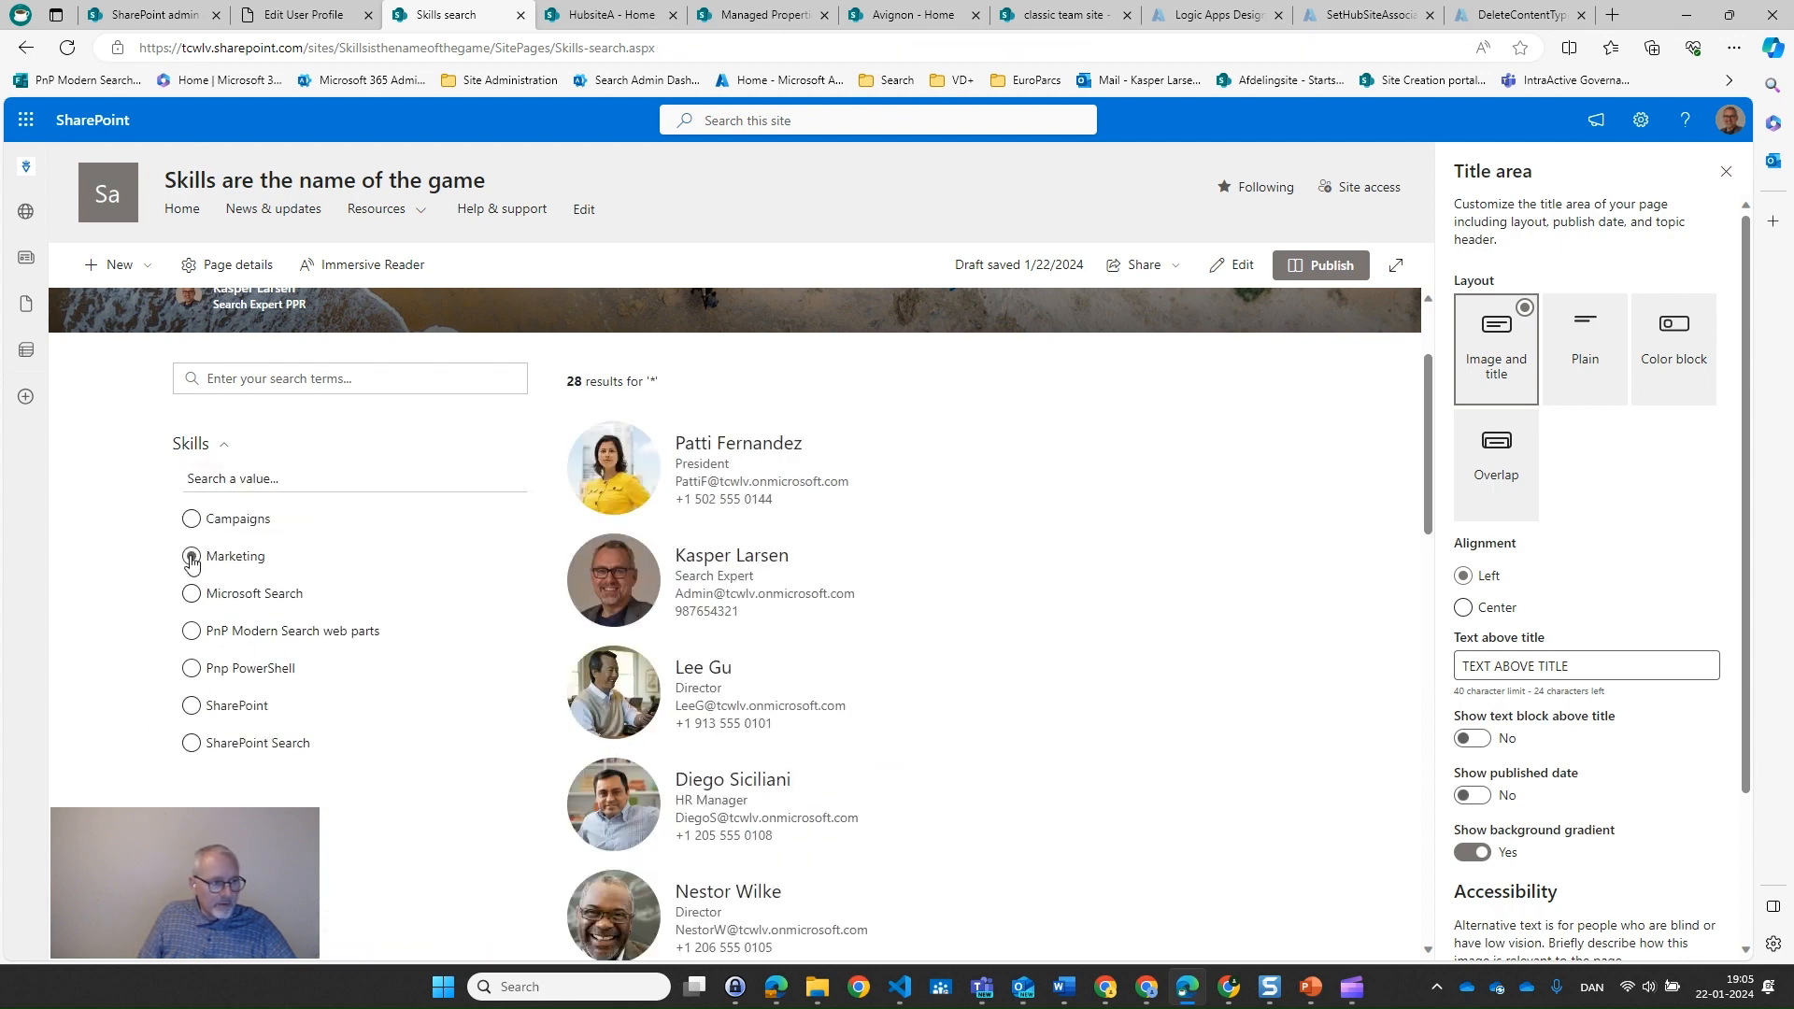
left_click(191, 559)
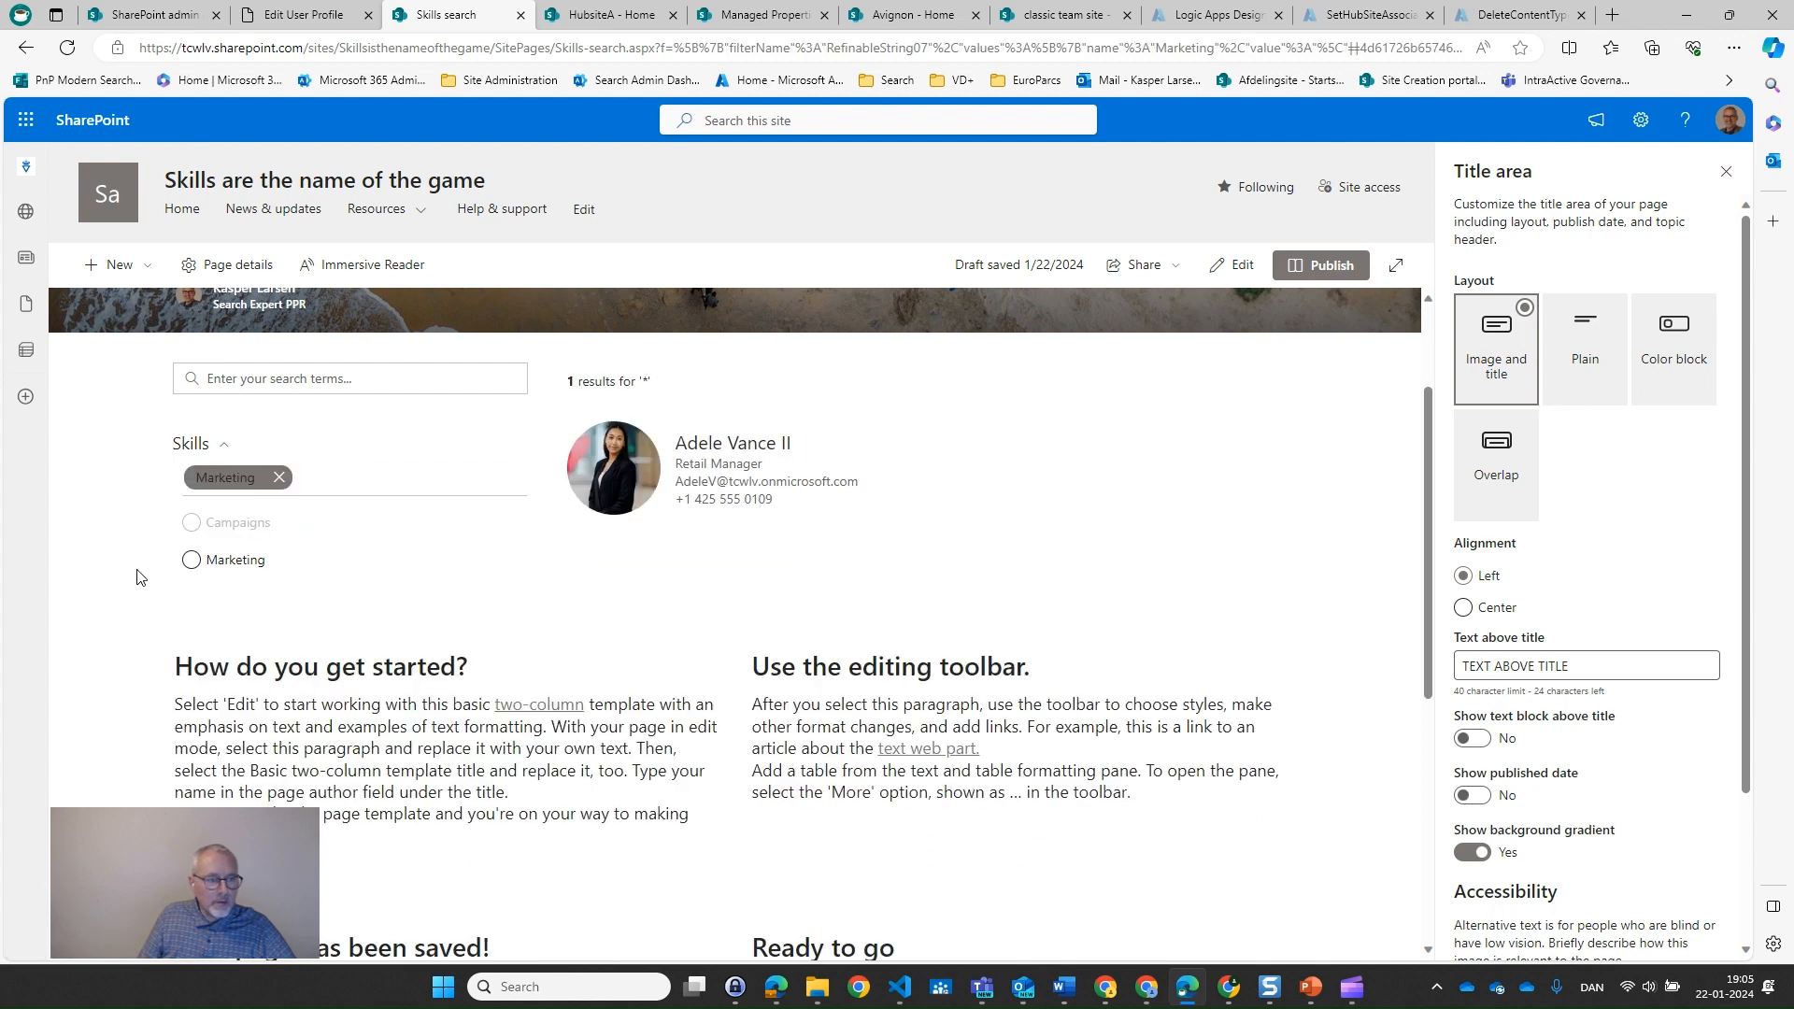
left_click(279, 477)
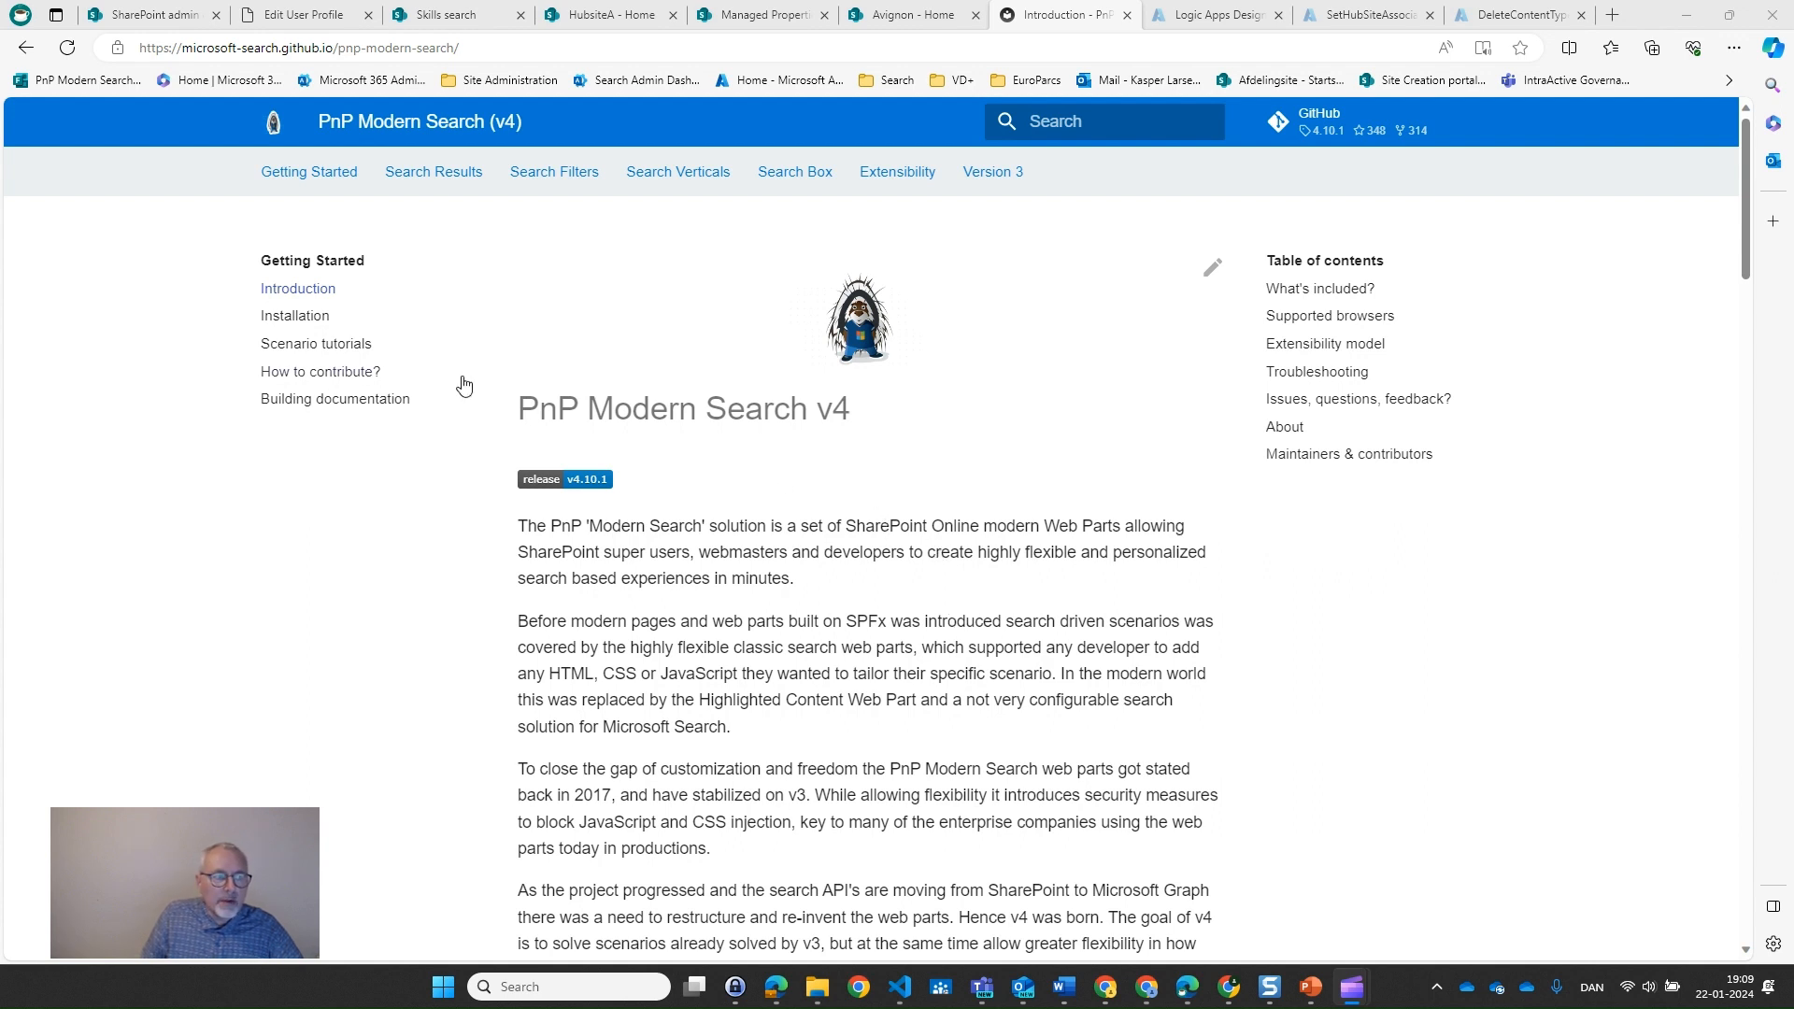
Open the Scenario tutorials in the PnP Modern Search documentation and look through the listed scenarios
left_click(337, 350)
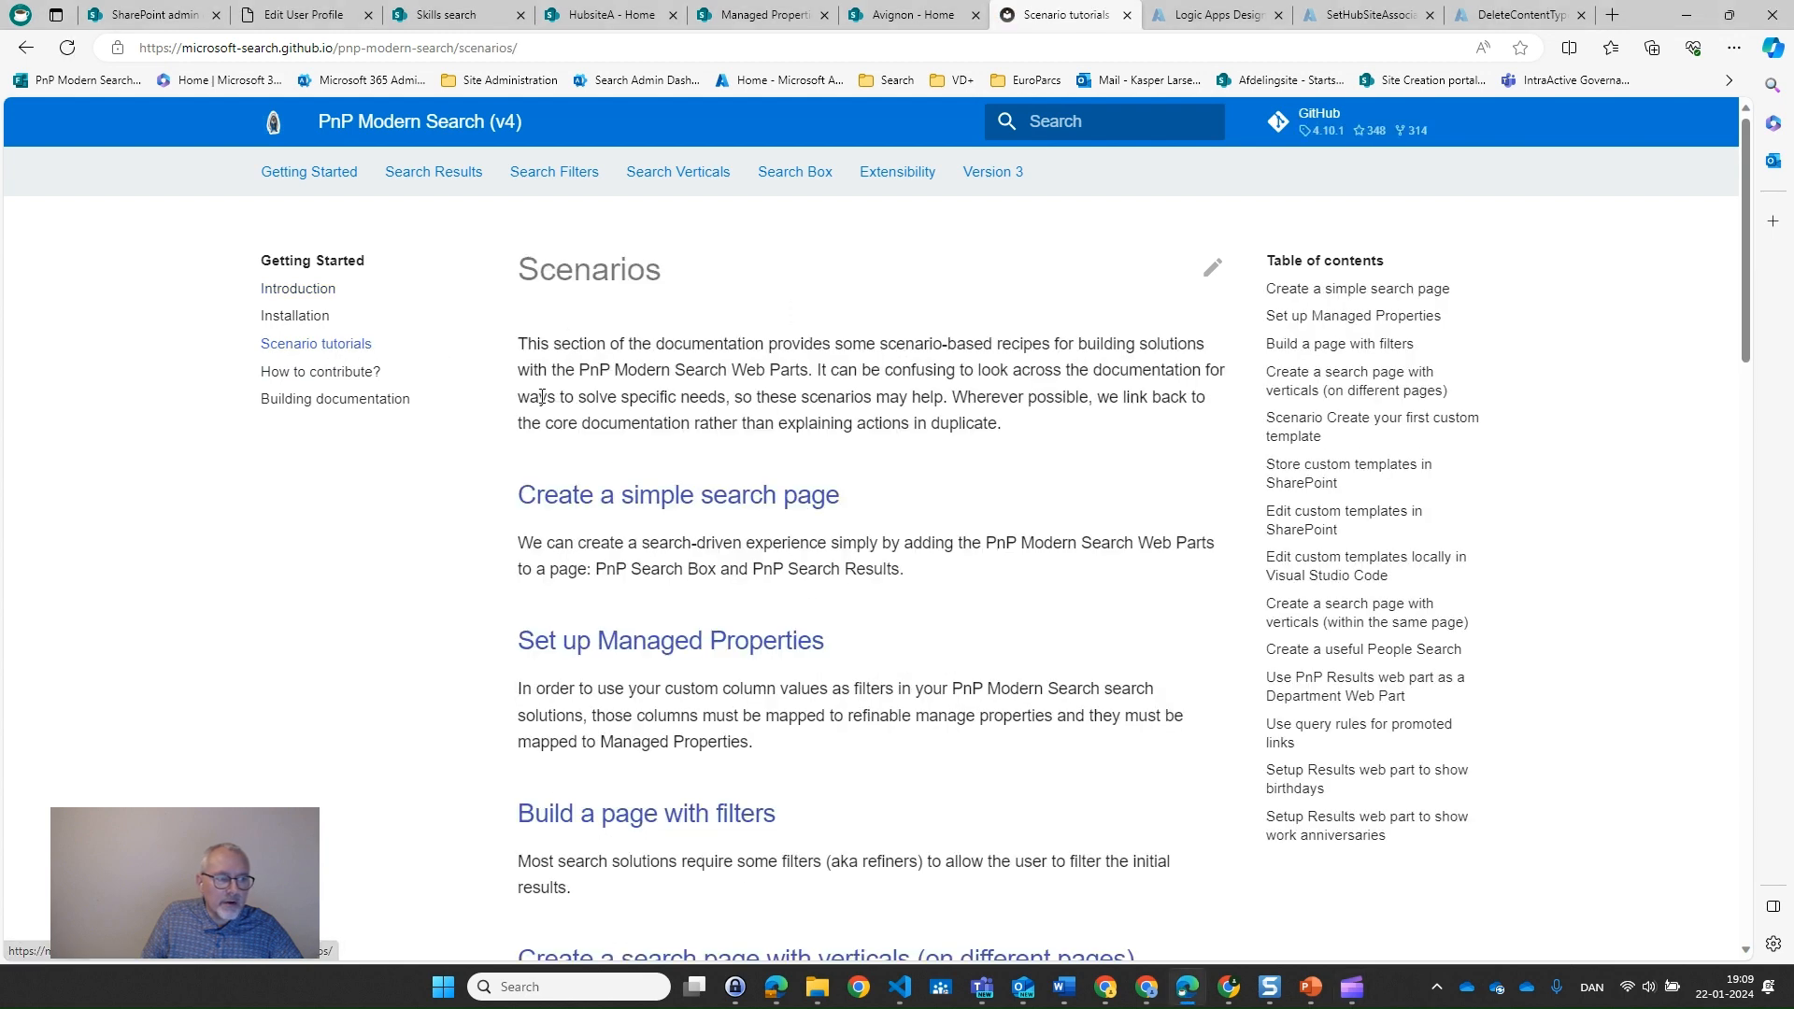
scroll(411, 701, "down", 6)
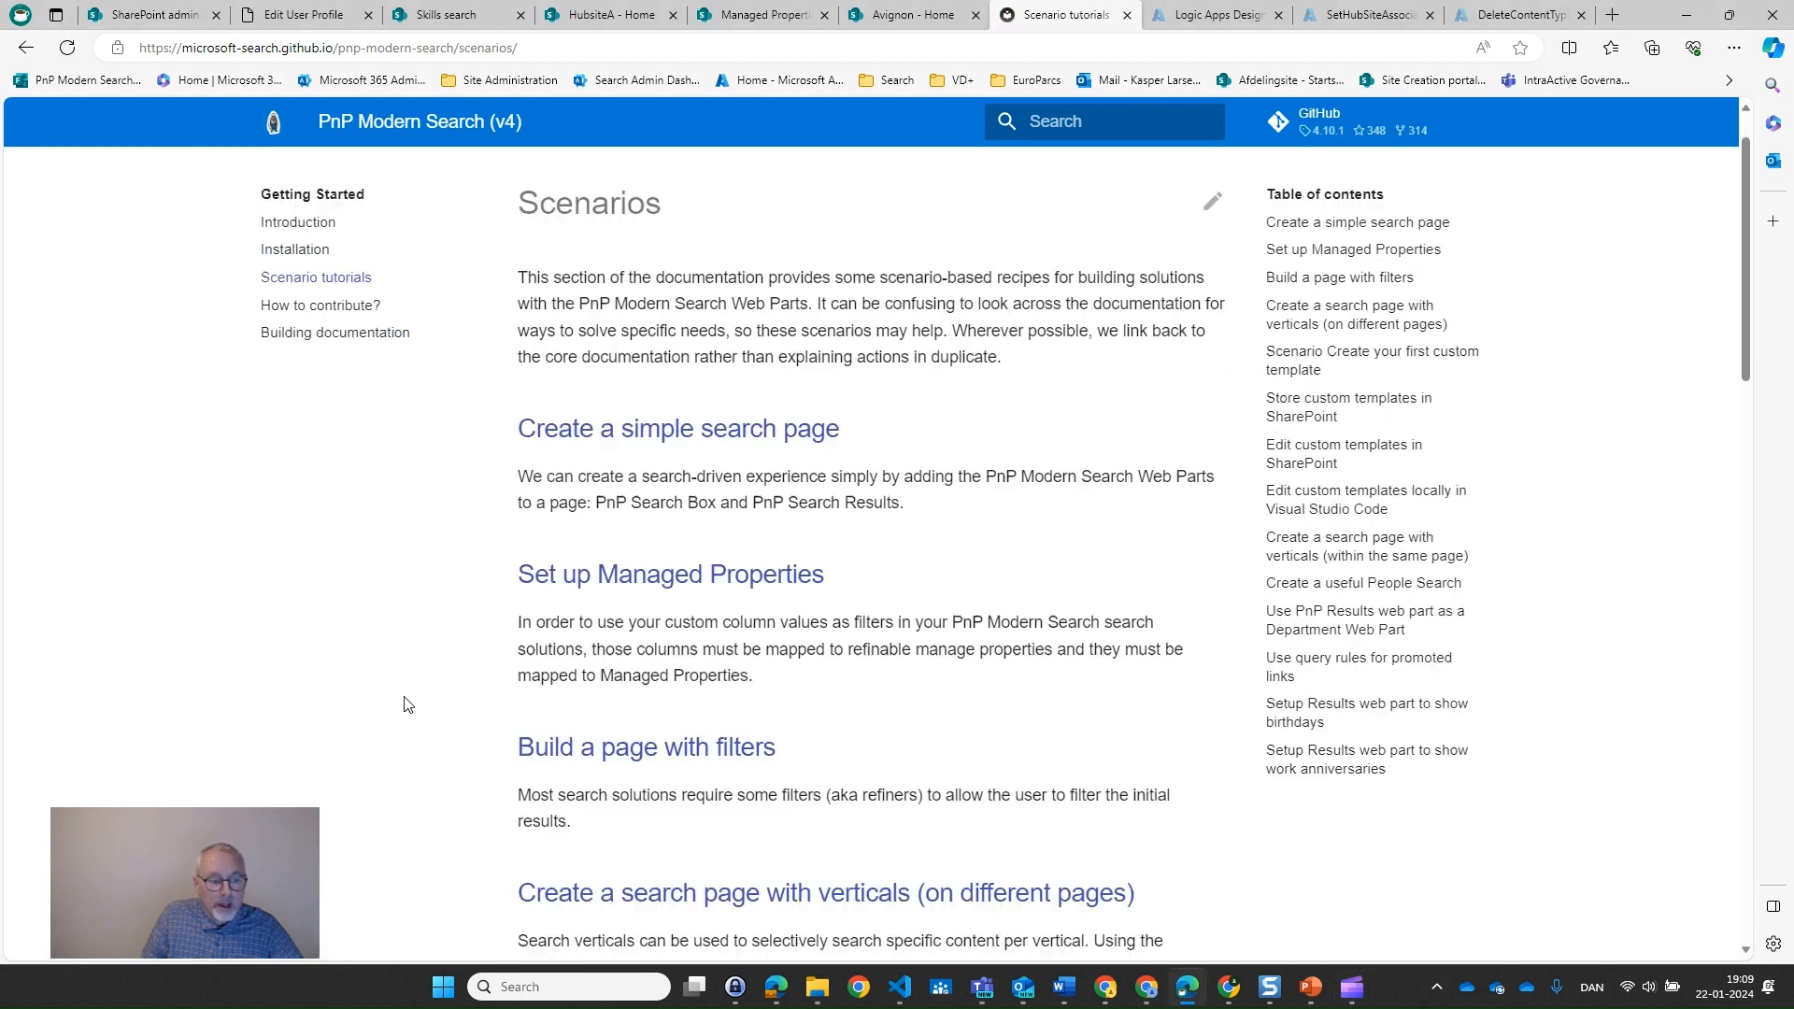
scroll(416, 716, "down", 6)
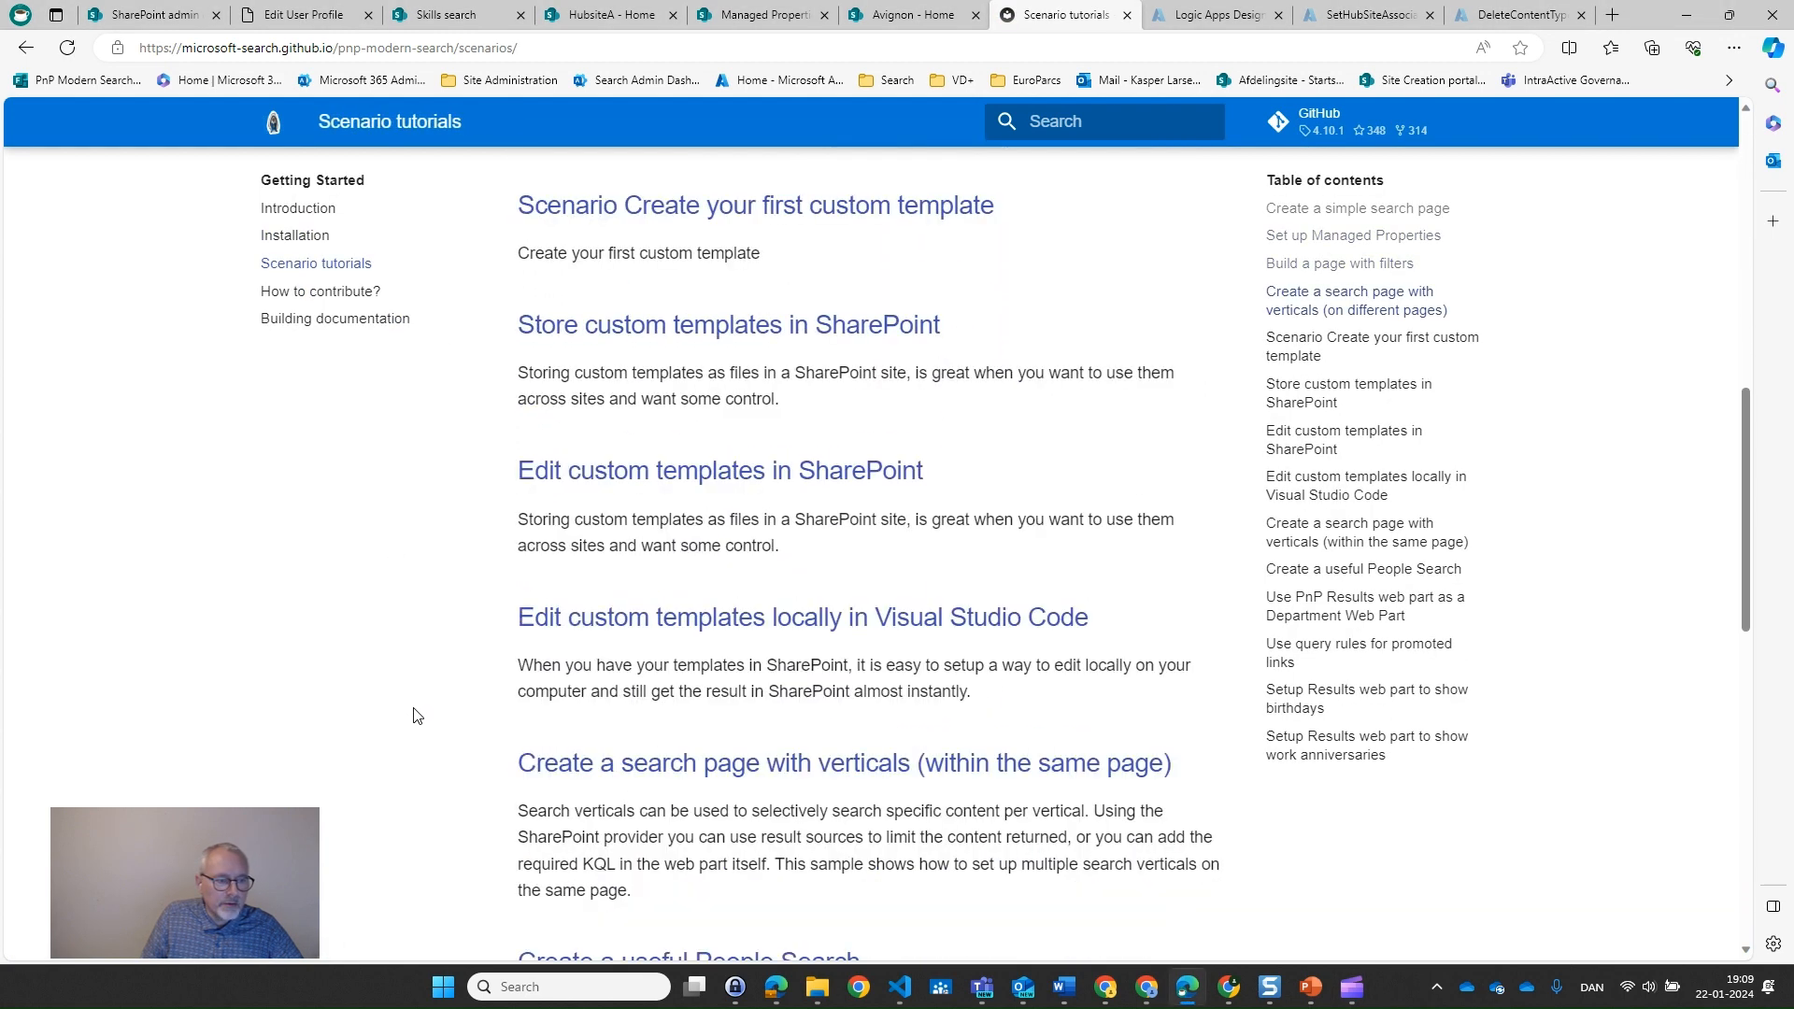
scroll(417, 715, "down", 3)
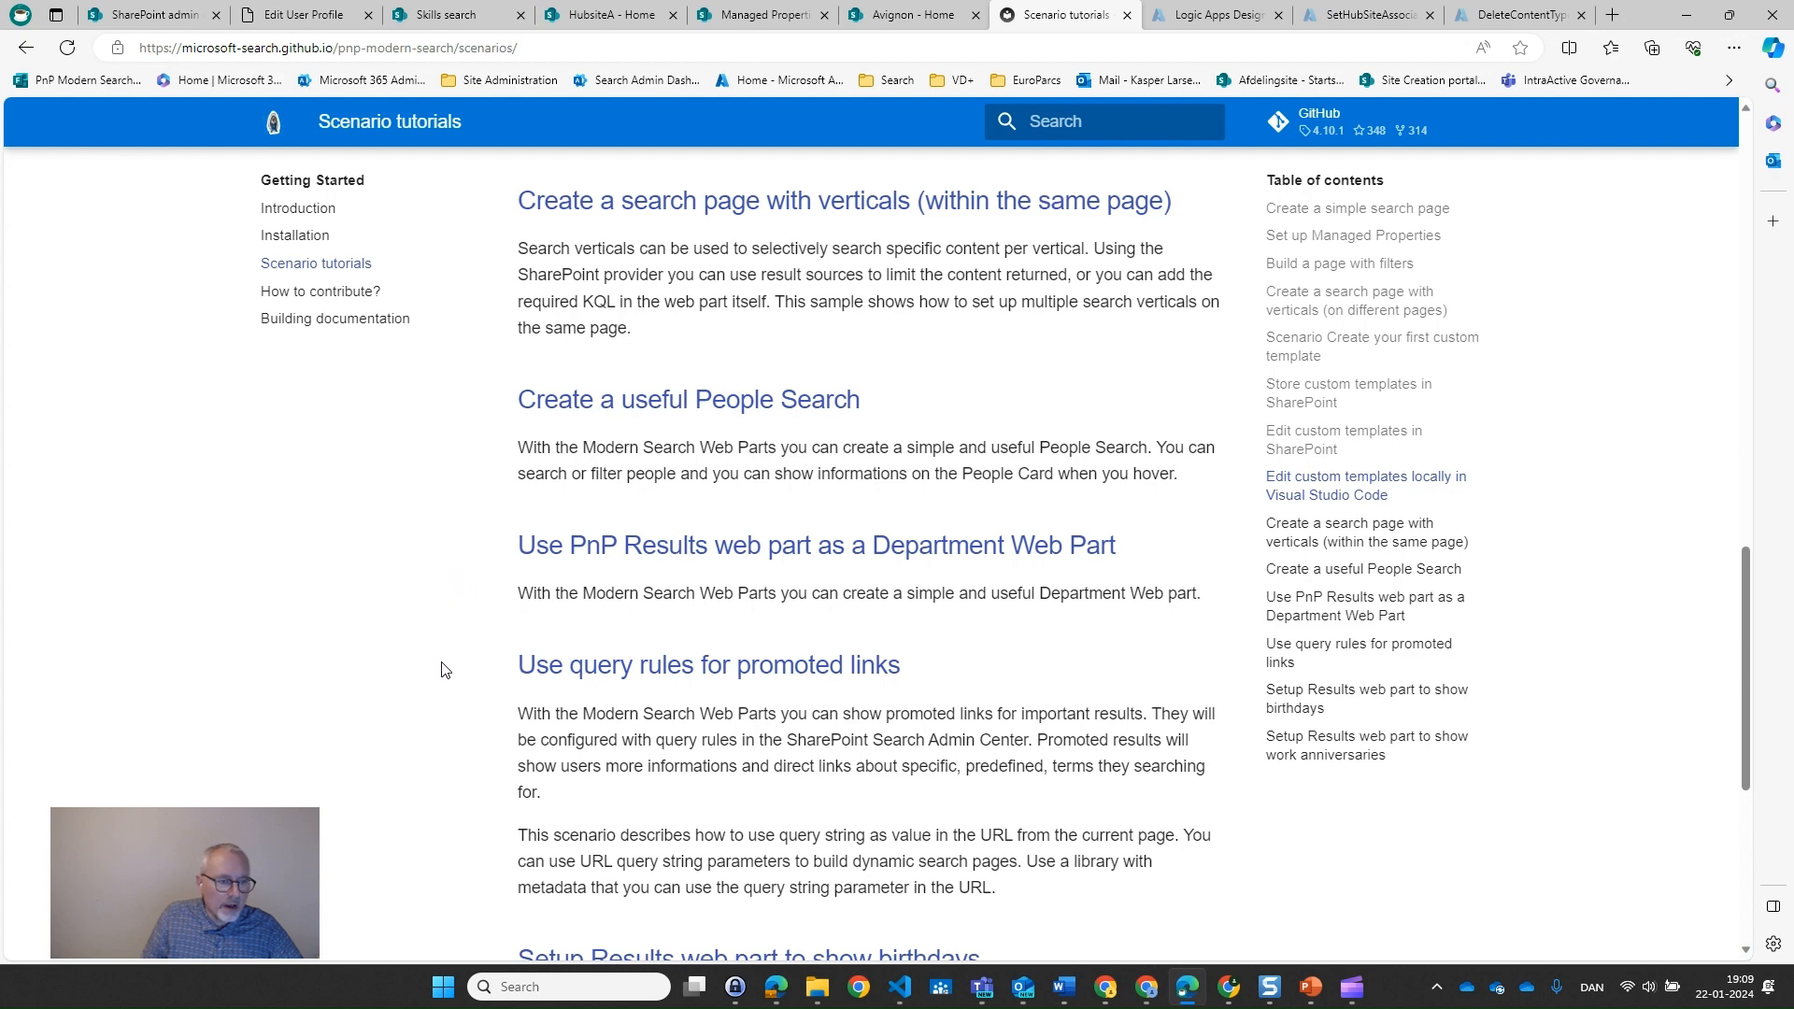
scroll(320, 513, "up", 15)
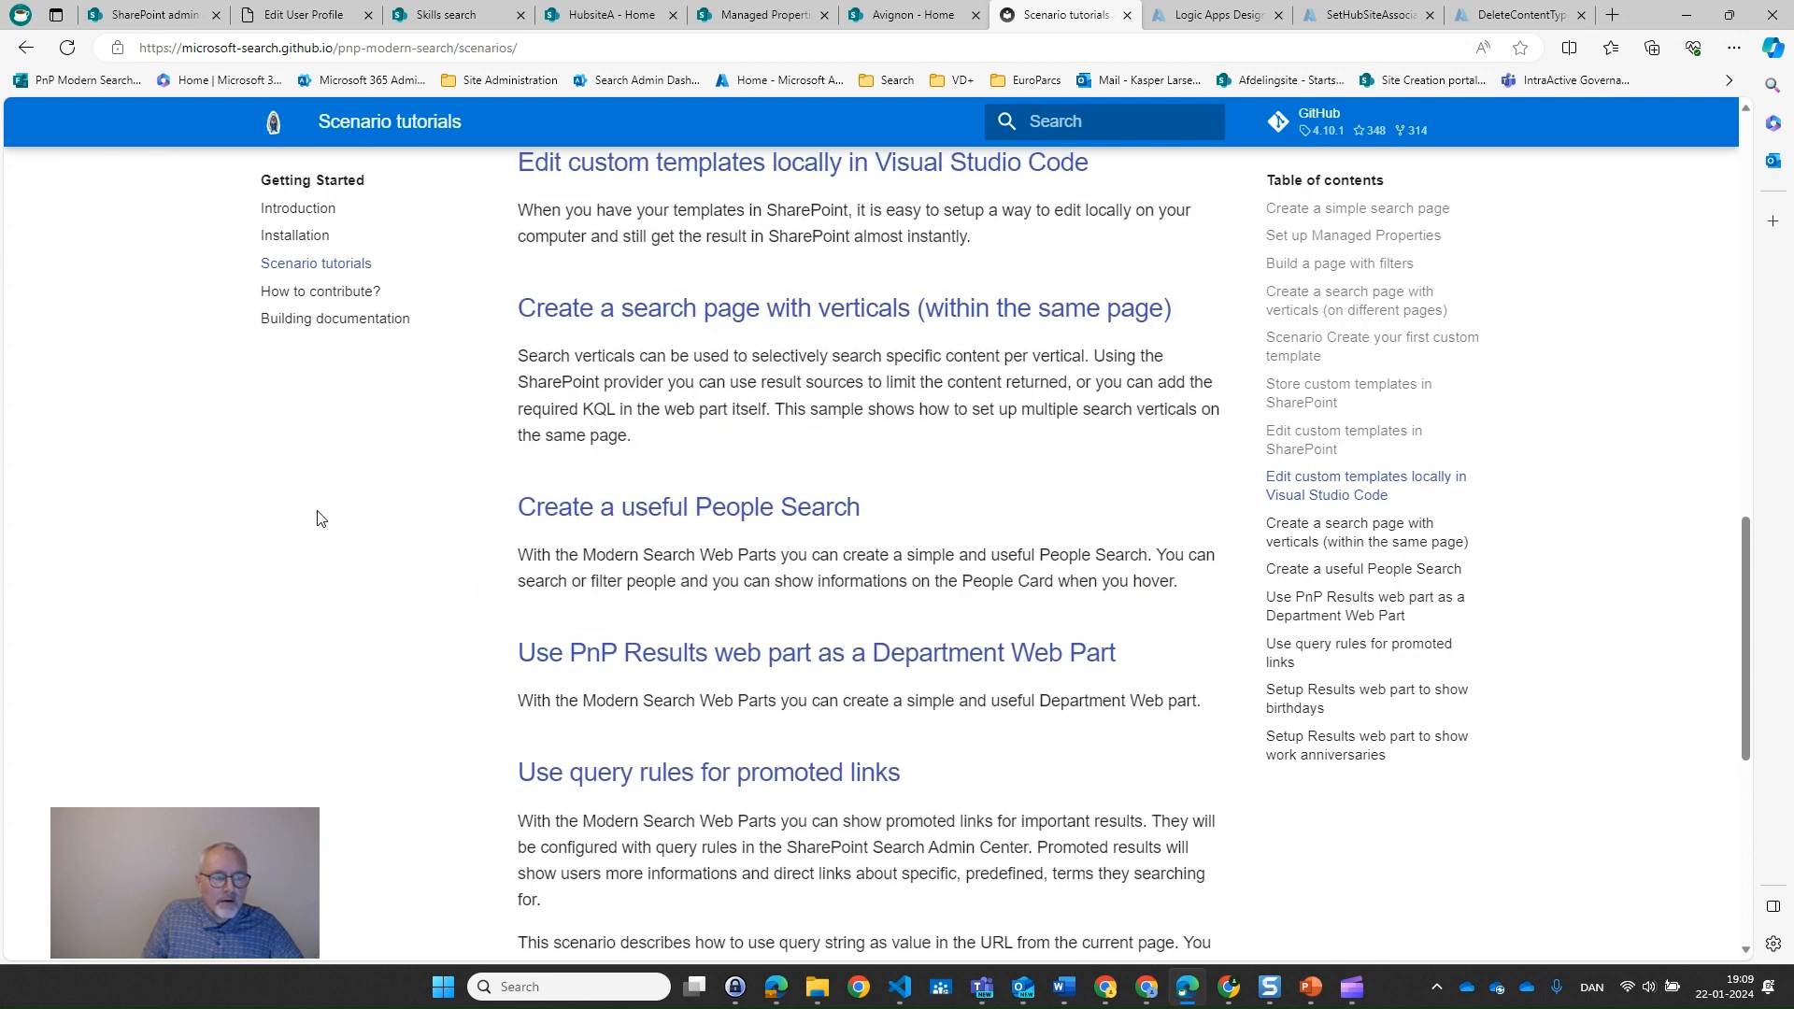
scroll(334, 500, "up", 3)
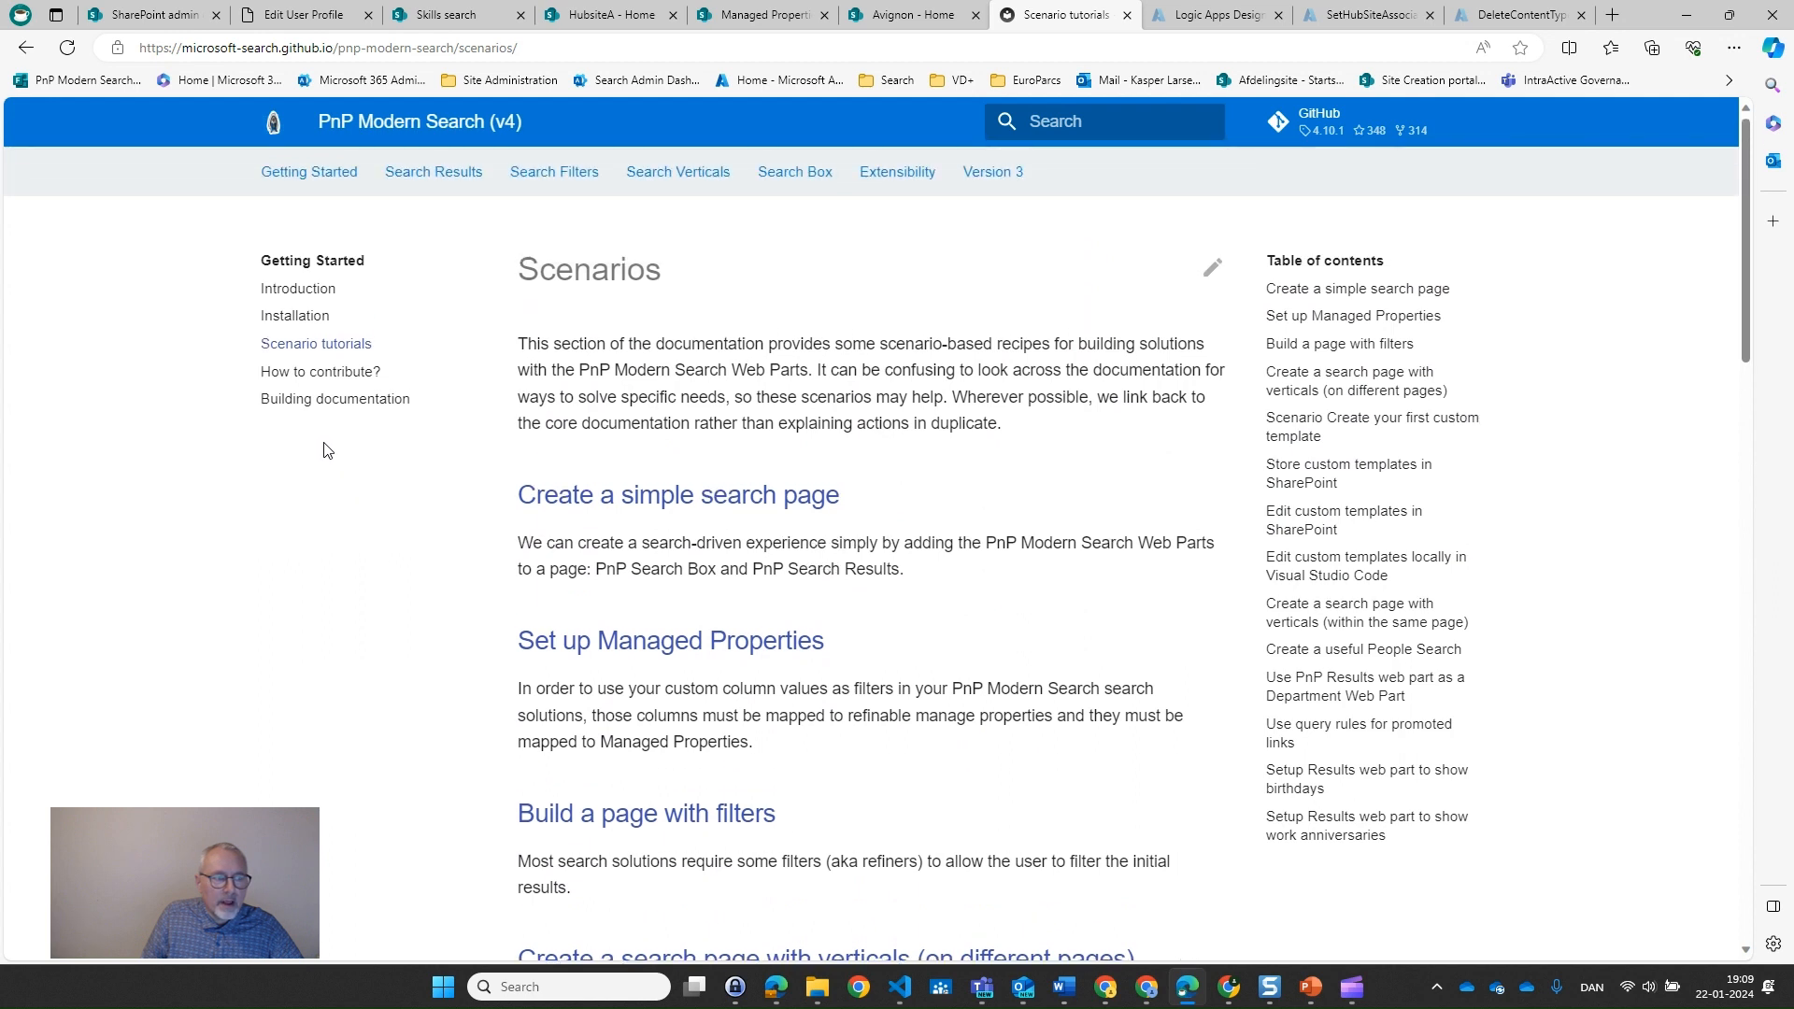
View the Discussions of the pnp-modern-search GitHub repository and read the Office Hours section of its README
left_click(1313, 119)
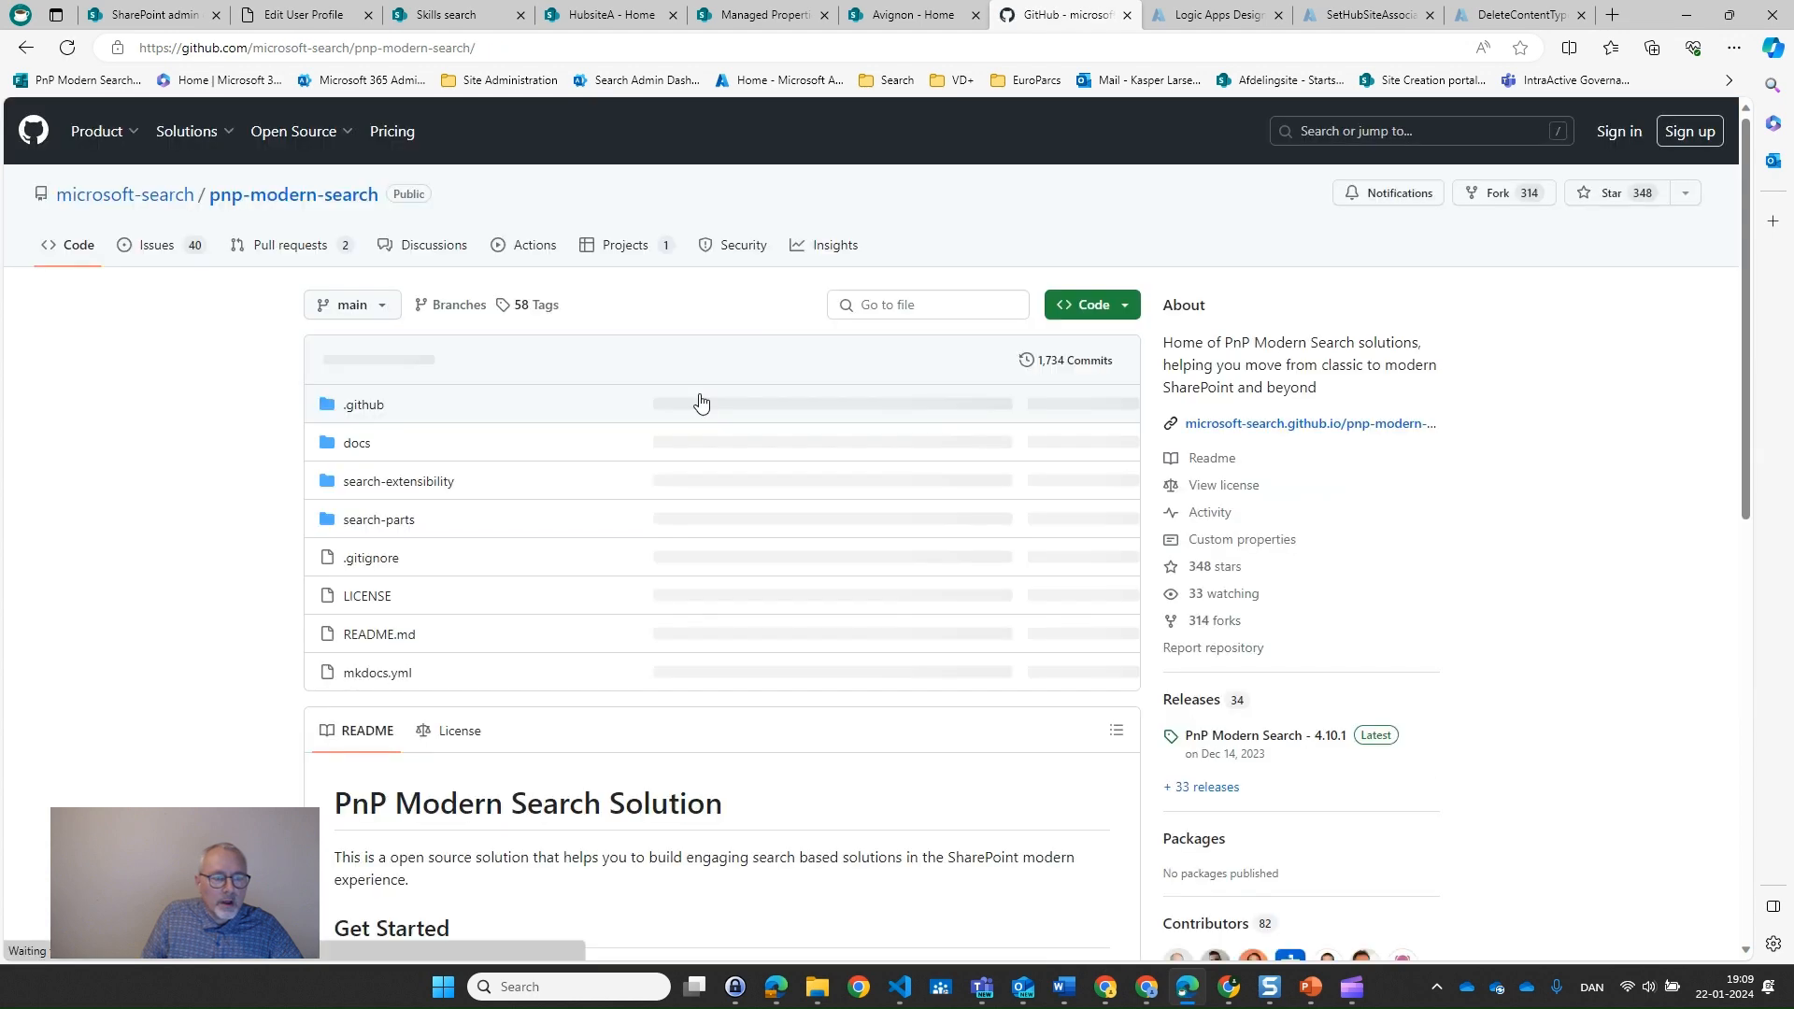
left_click(425, 246)
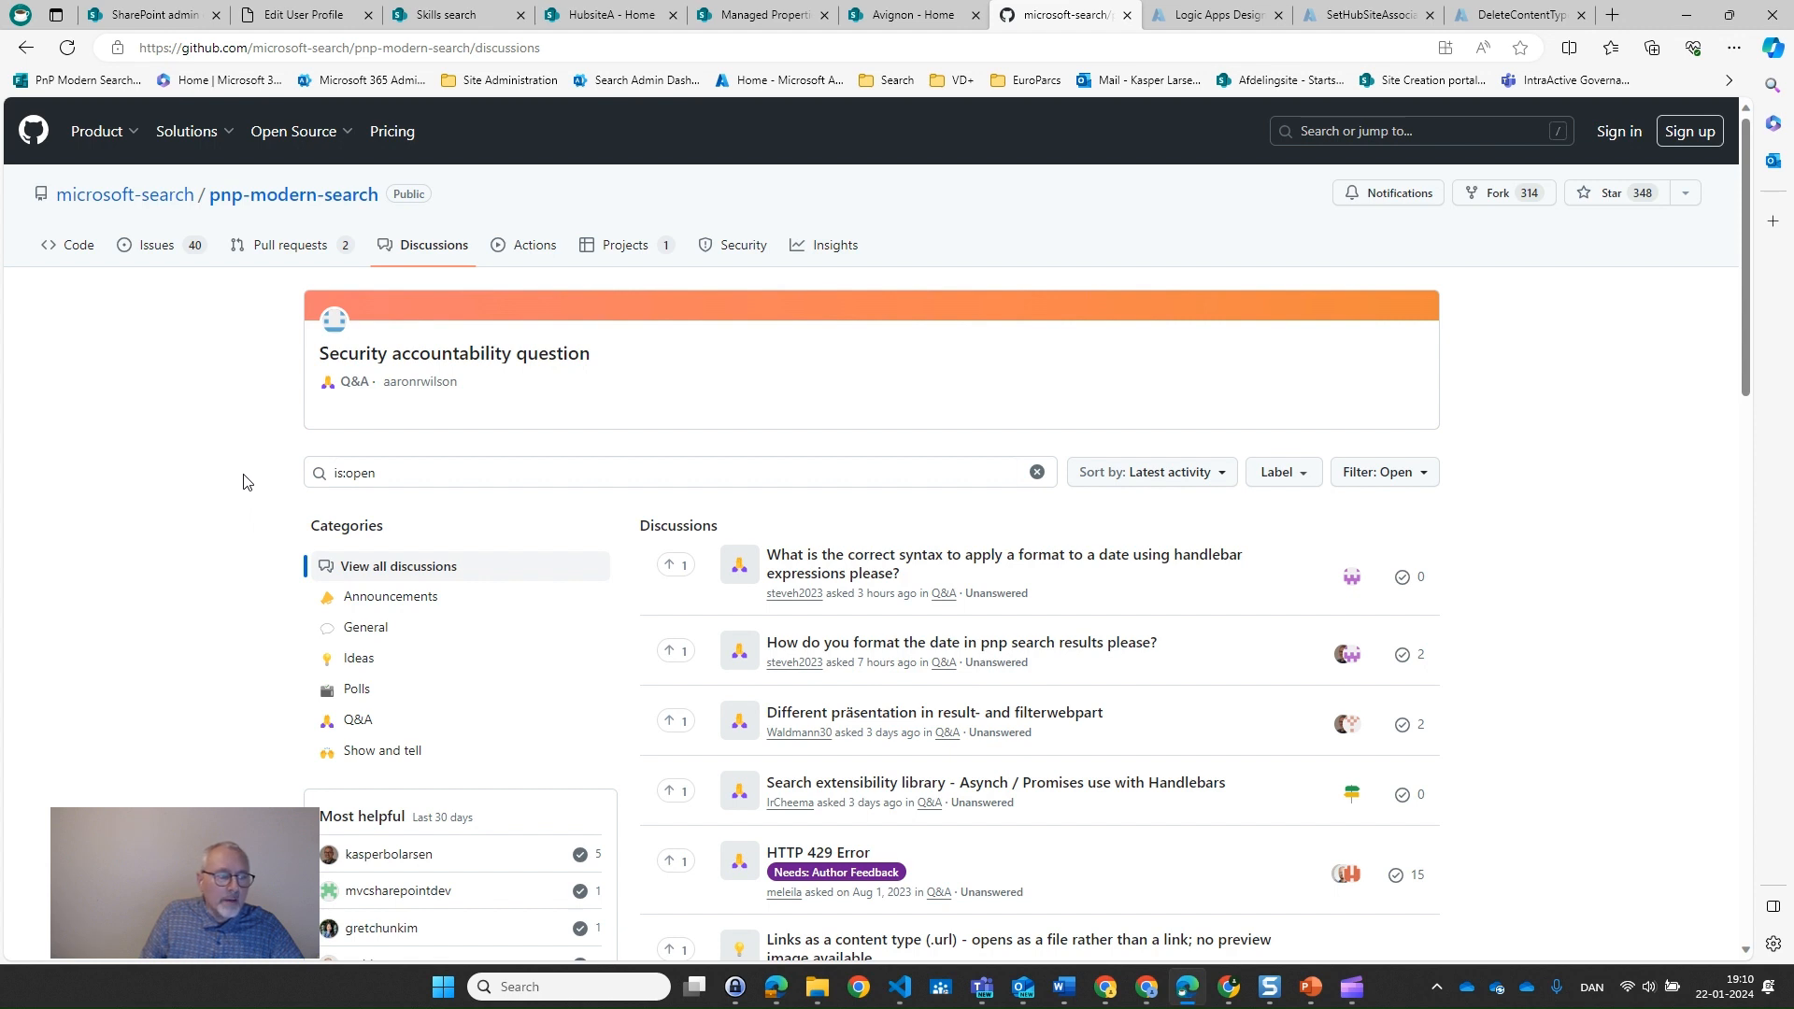
left_click(241, 194)
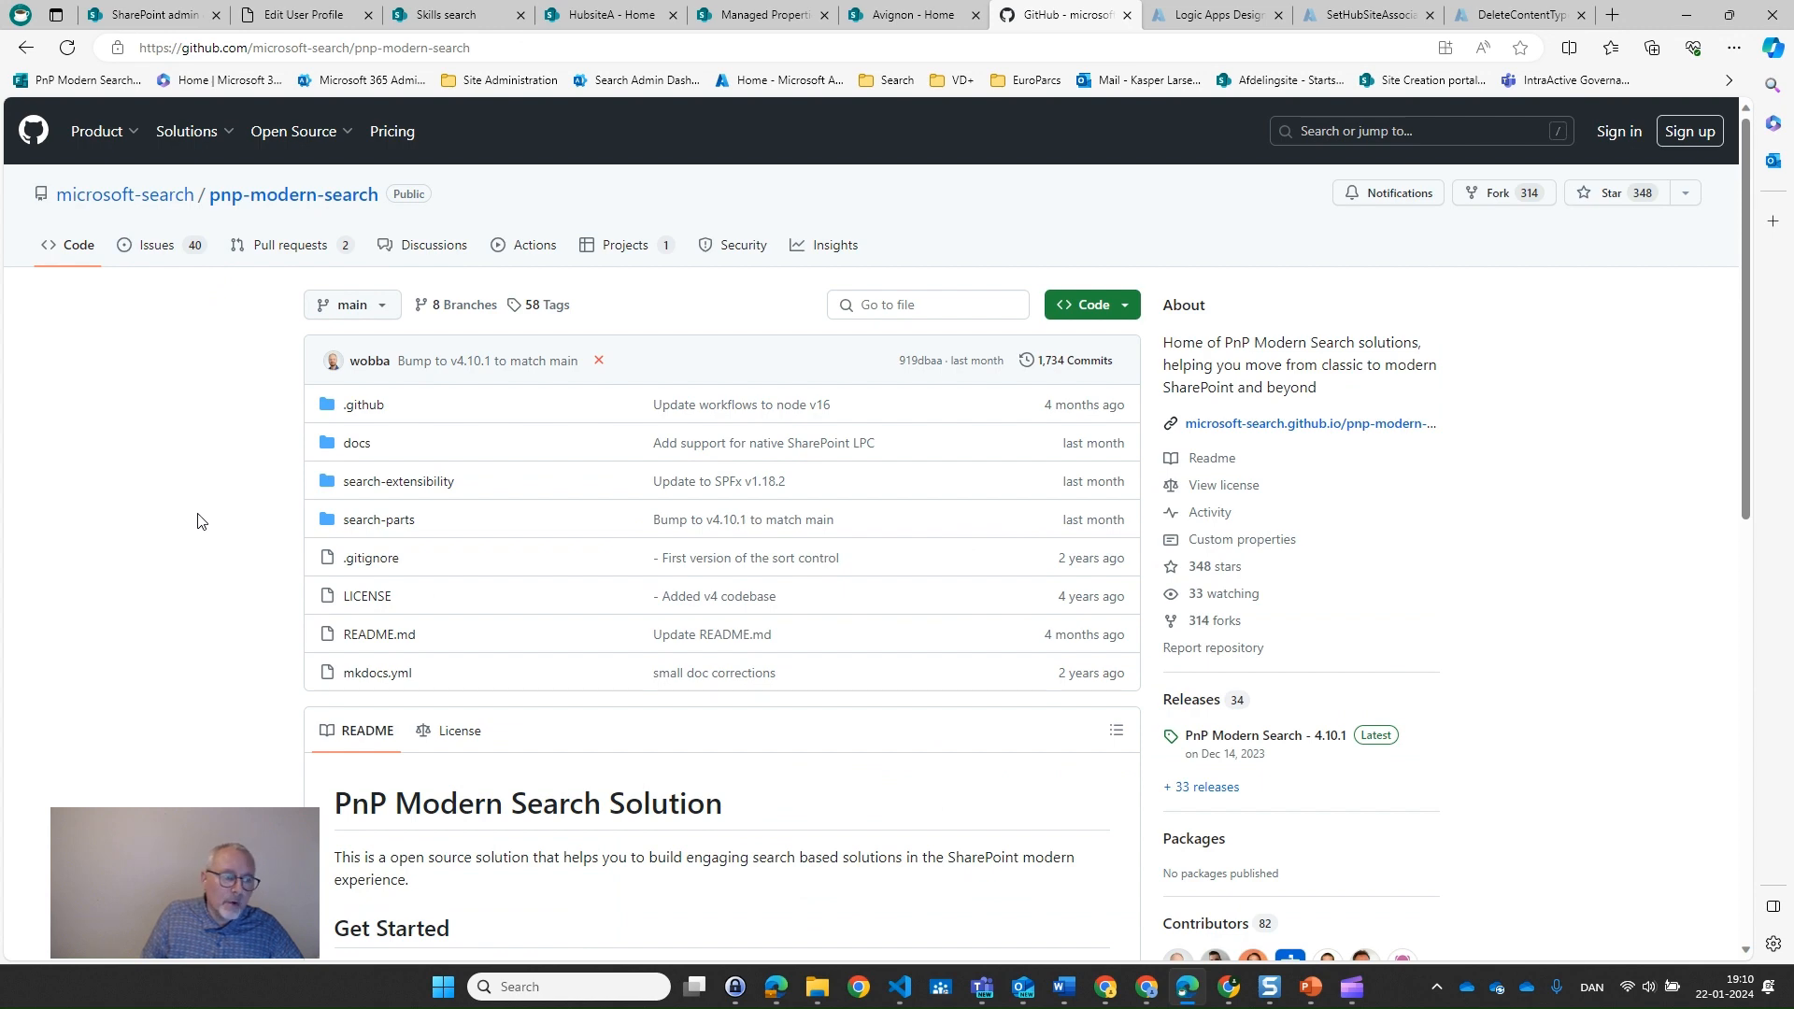
scroll(198, 520, "down", 7)
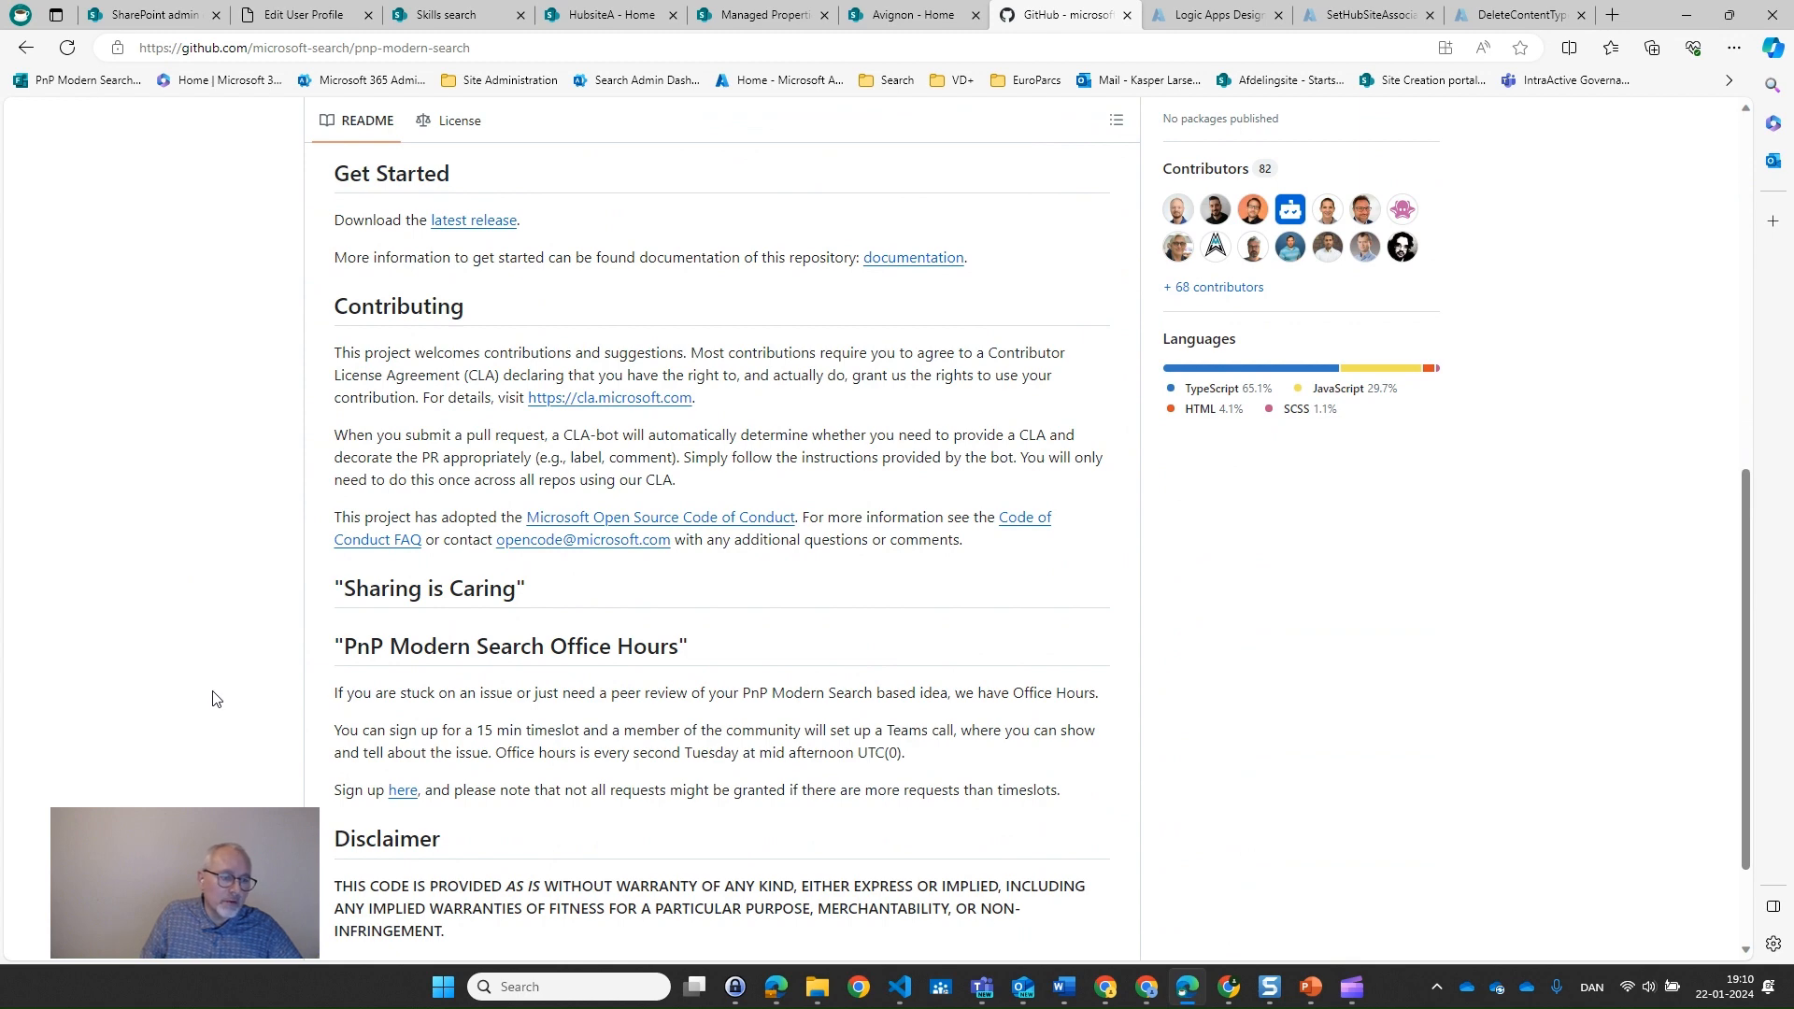
scroll(525, 733, "down", 2)
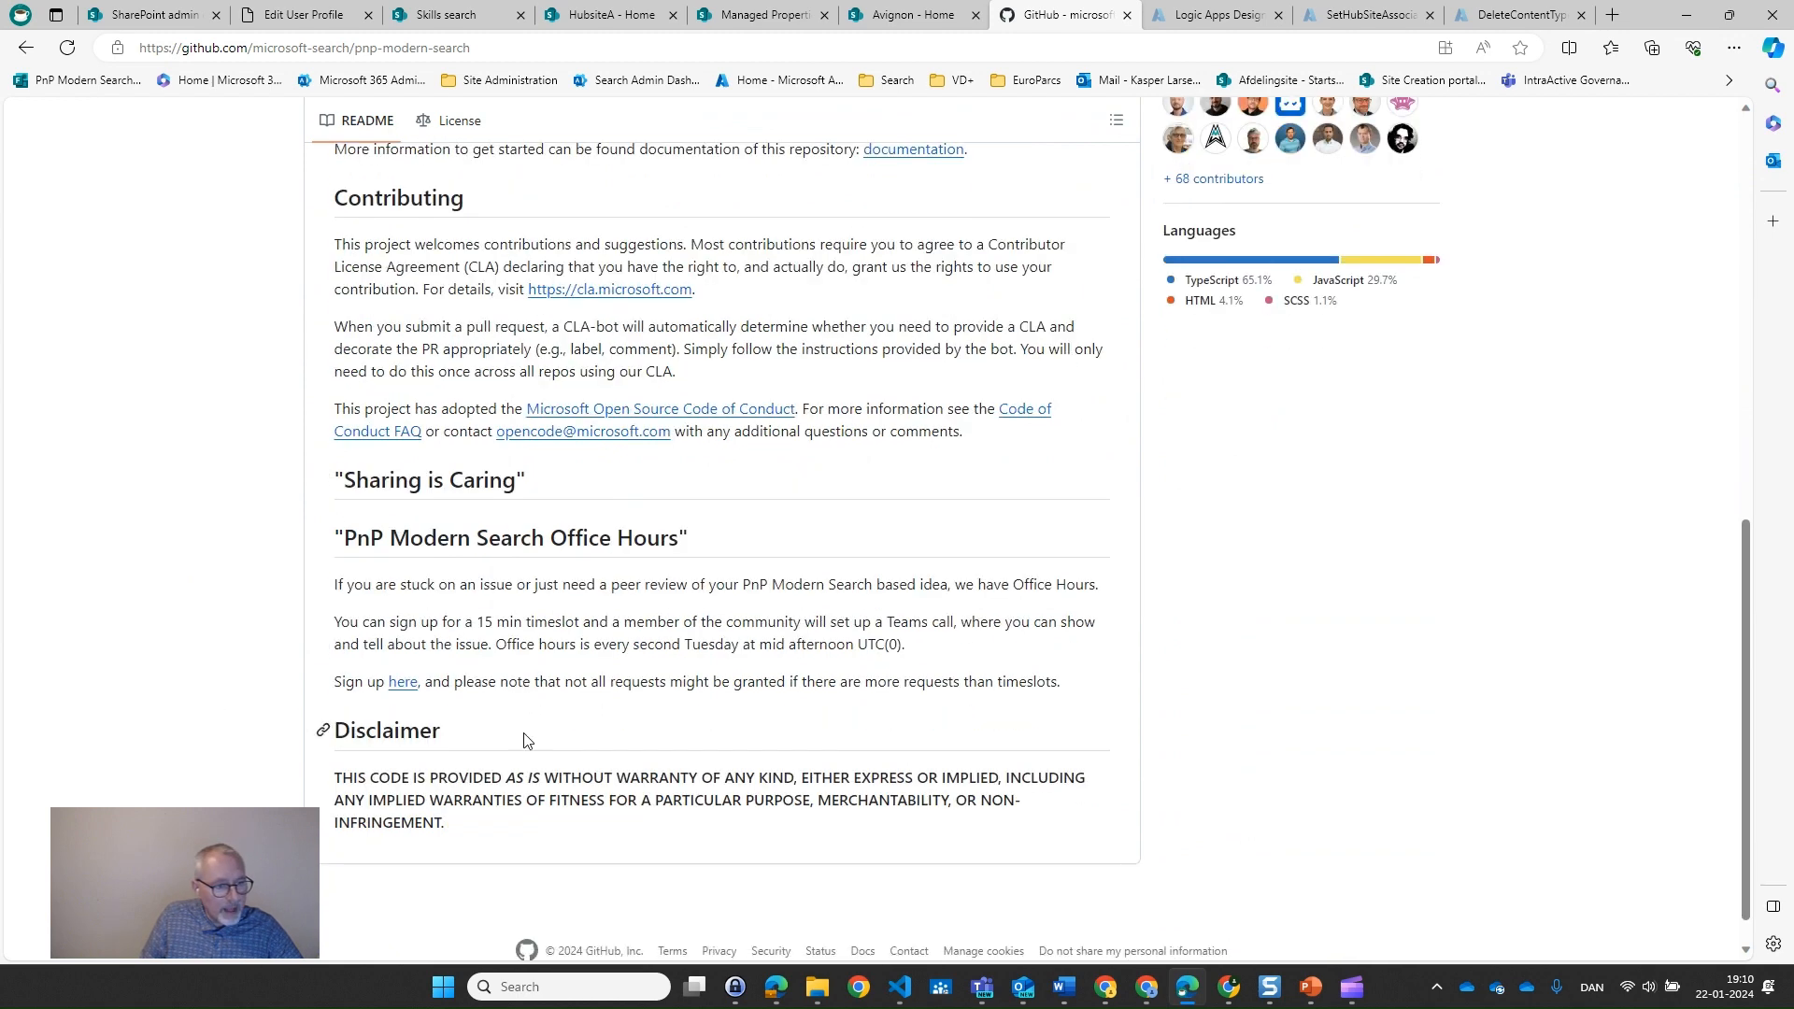